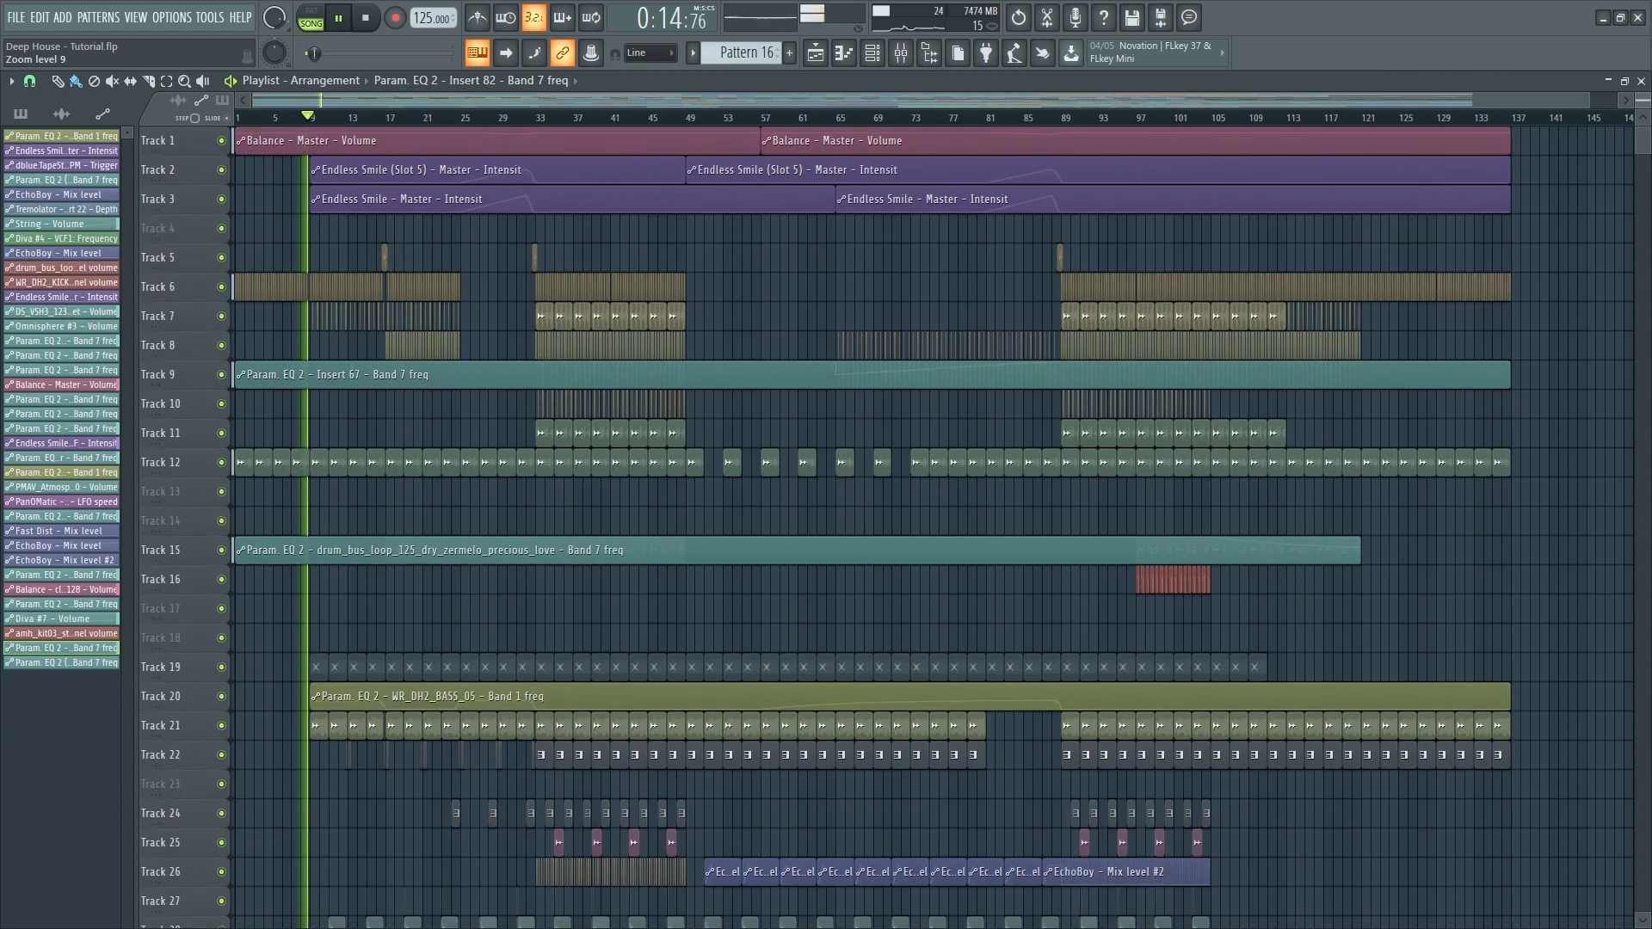
- Examine the full deep house arrangement in the playlist, from the master automation tracks down through the drum and bass tracks
scroll(860, 516, up, 5)
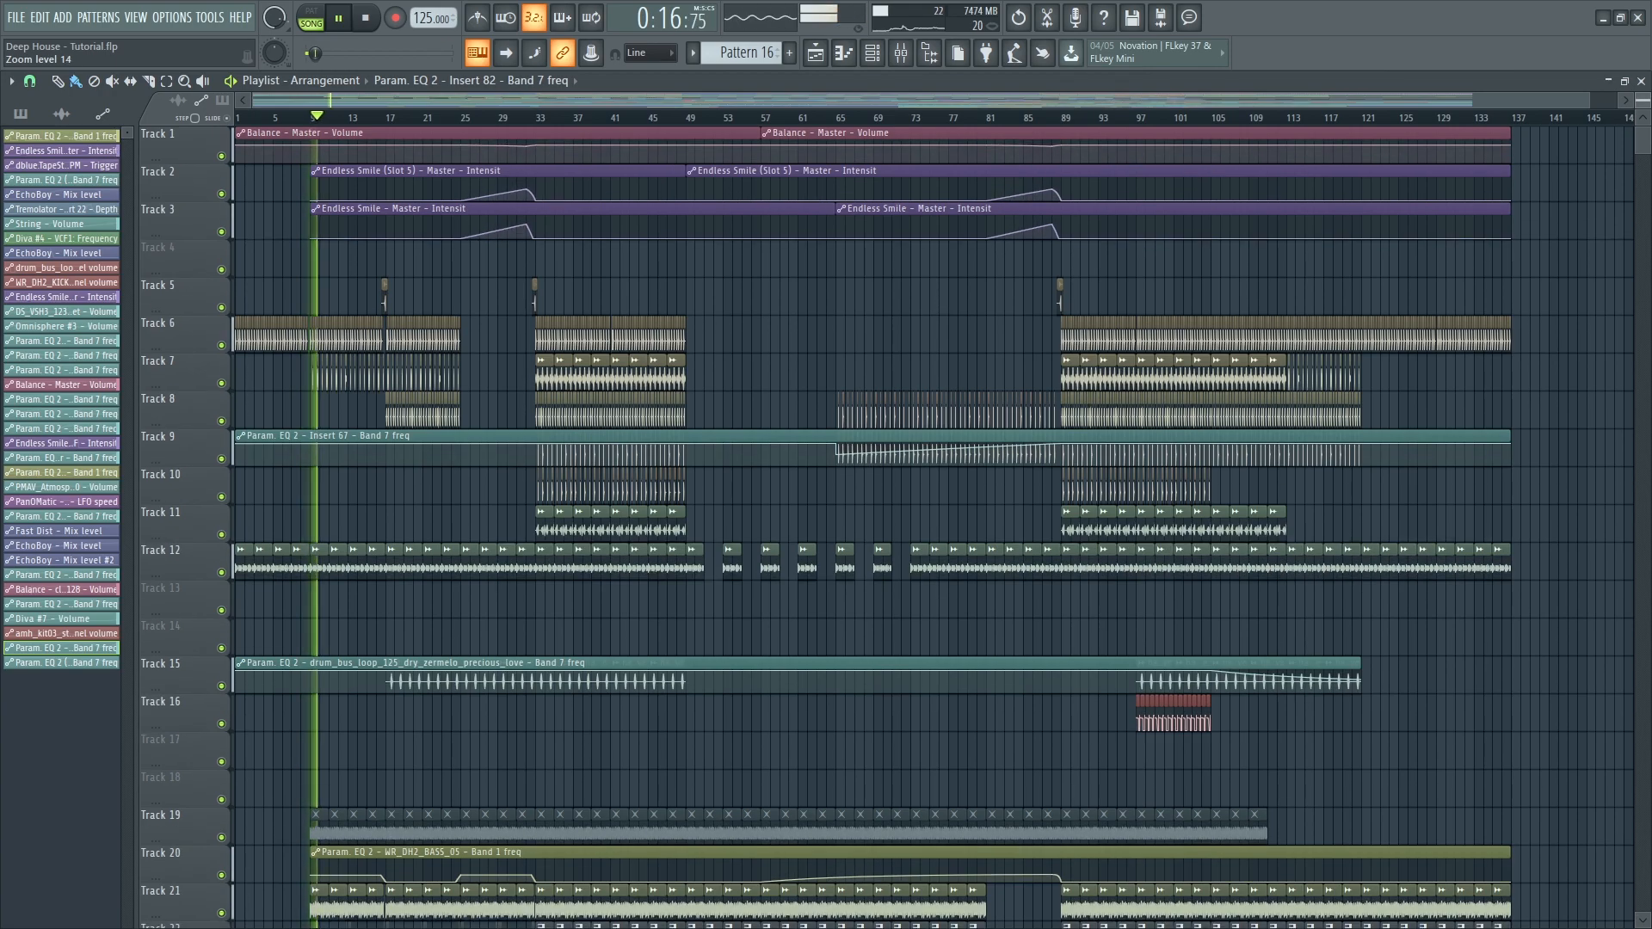
scroll(219, 590, down, 8)
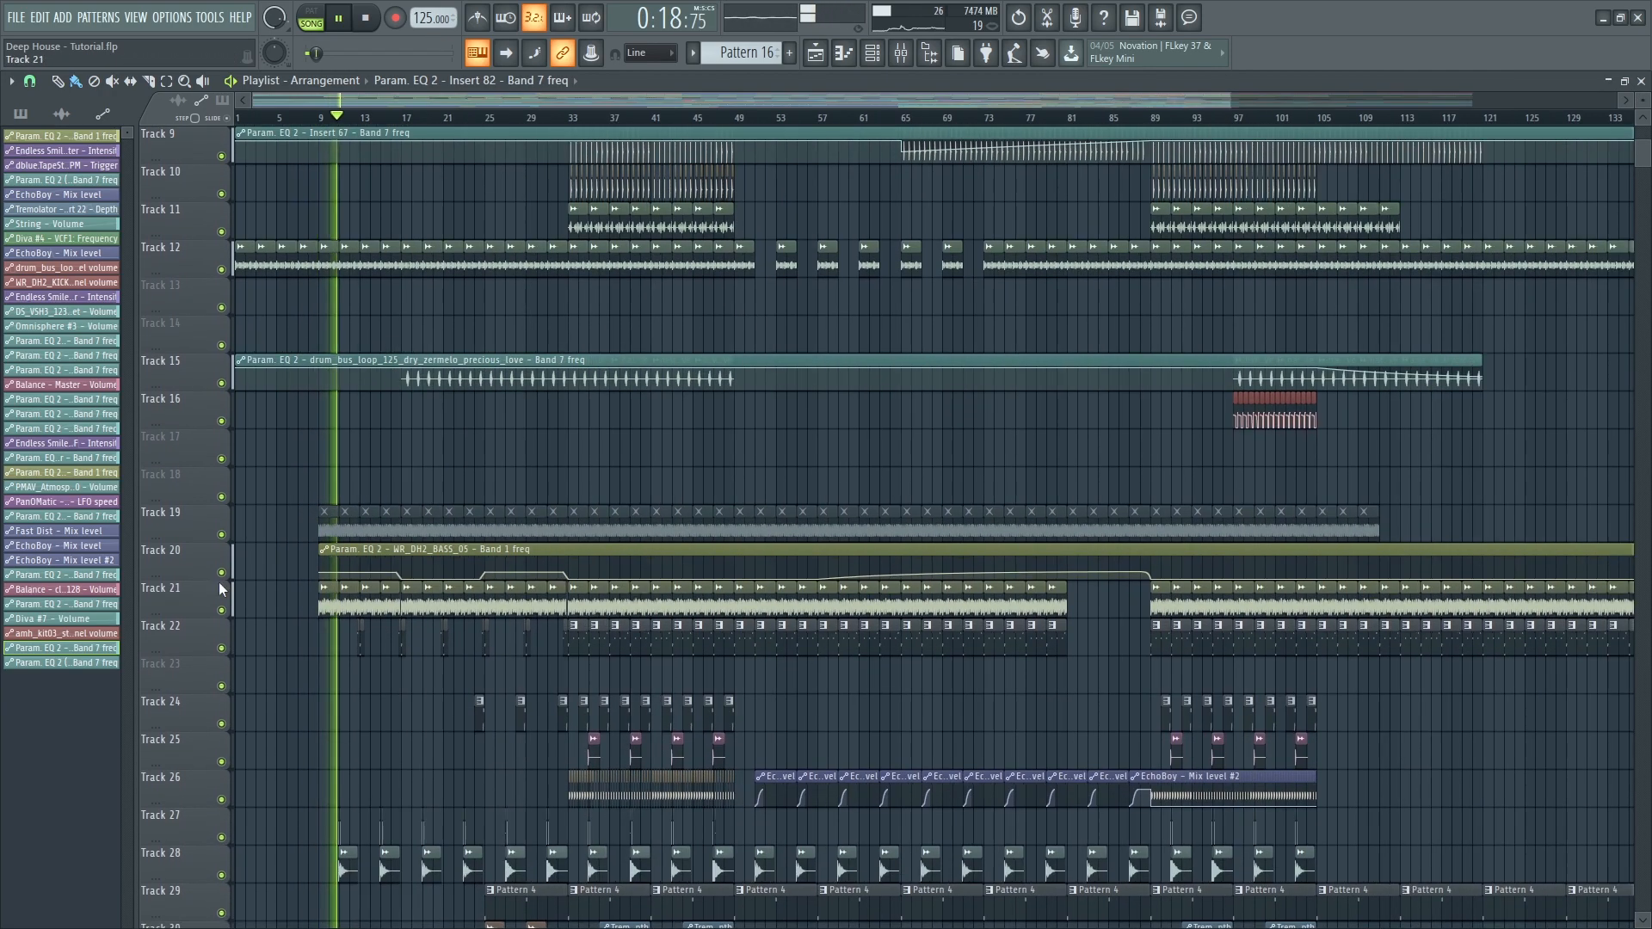
scroll(368, 645, up, 6)
scroll(571, 689, down, 6)
scroll(619, 687, down, 15)
scroll(677, 703, down, 8)
scroll(676, 699, up, 9)
scroll(751, 656, up, 20)
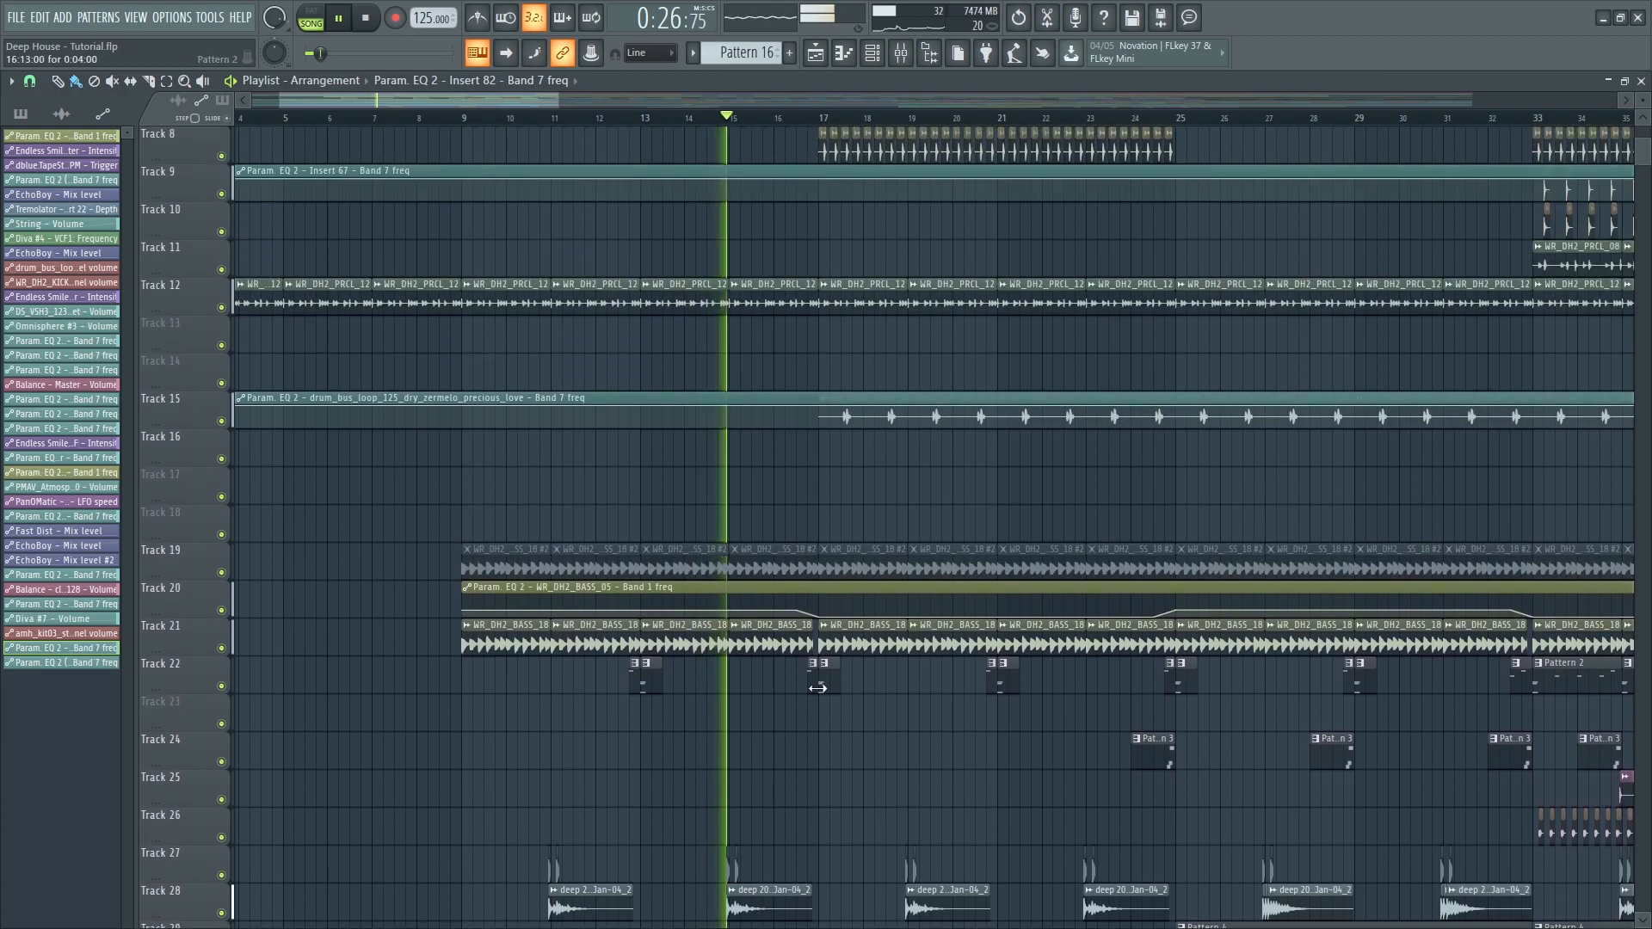
- Open the Pattern 2 clip on Track 22 near bar 17 to view its slice notes, and return to the playlist
double_click(825, 687)
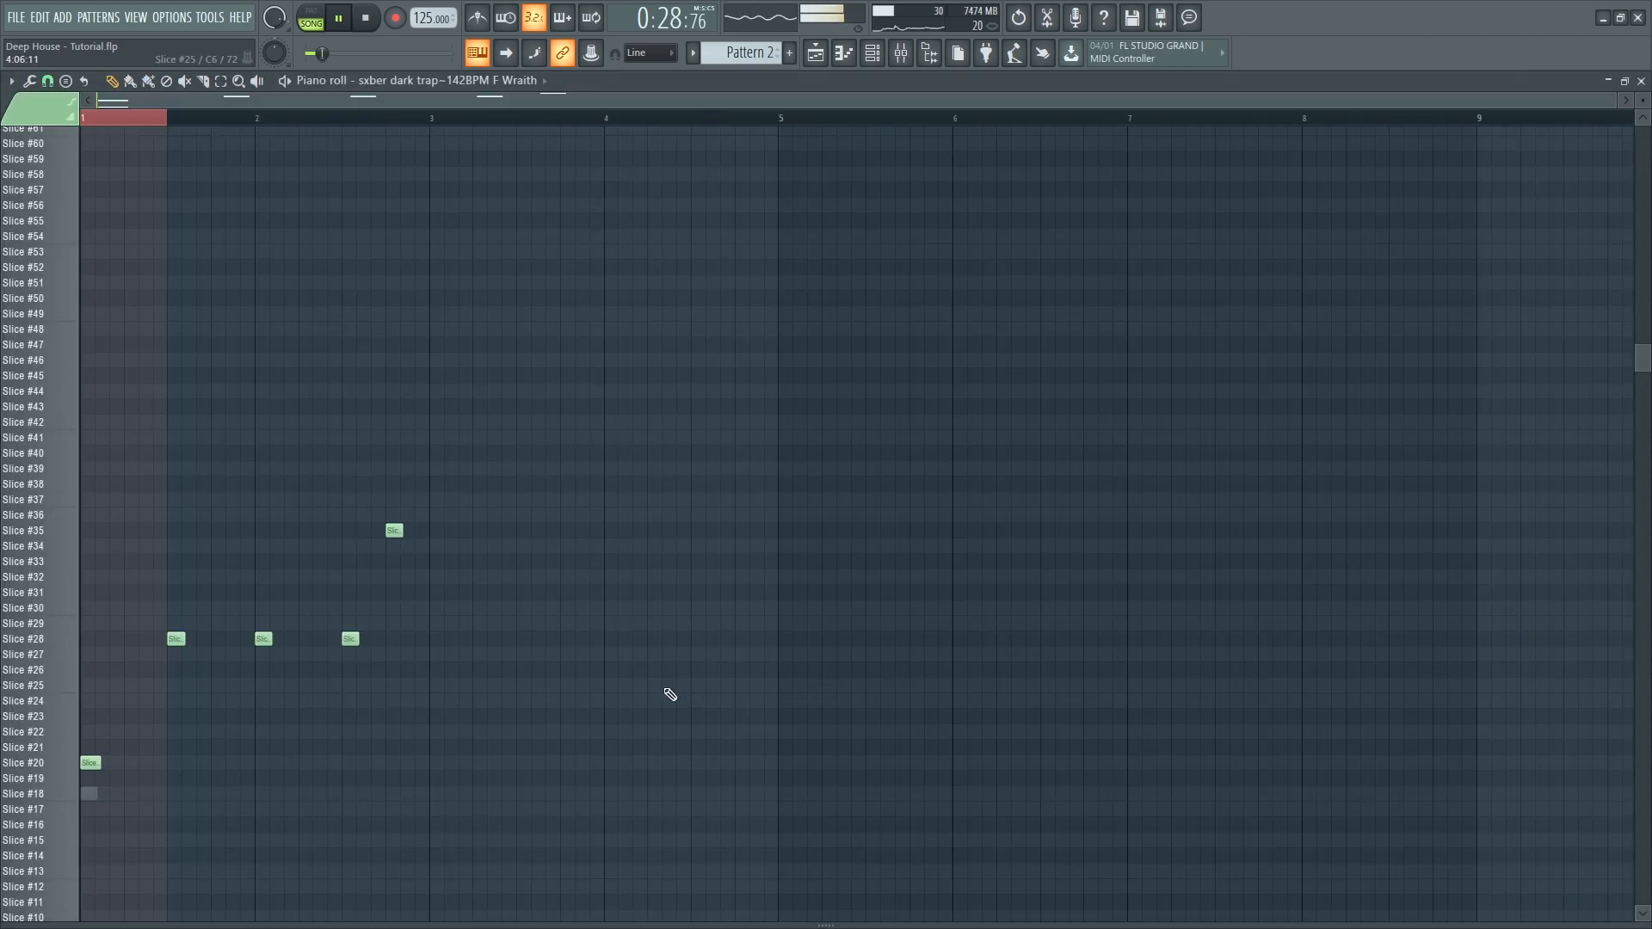
key(Escape)
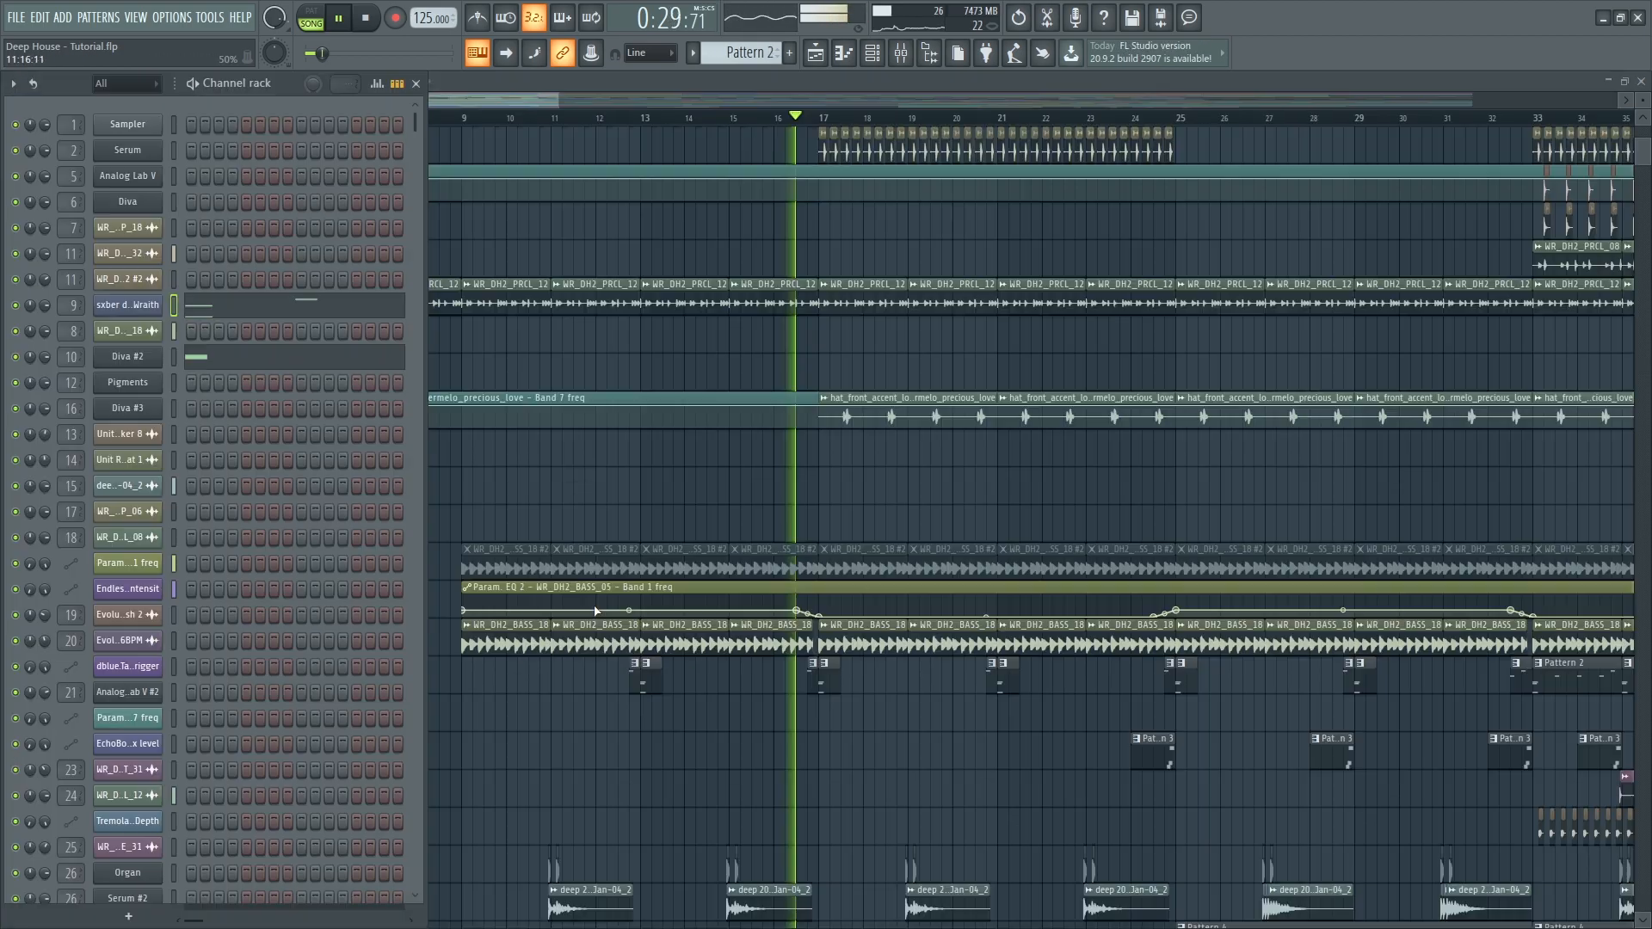
click(315, 319)
key(Escape)
key(Escape)
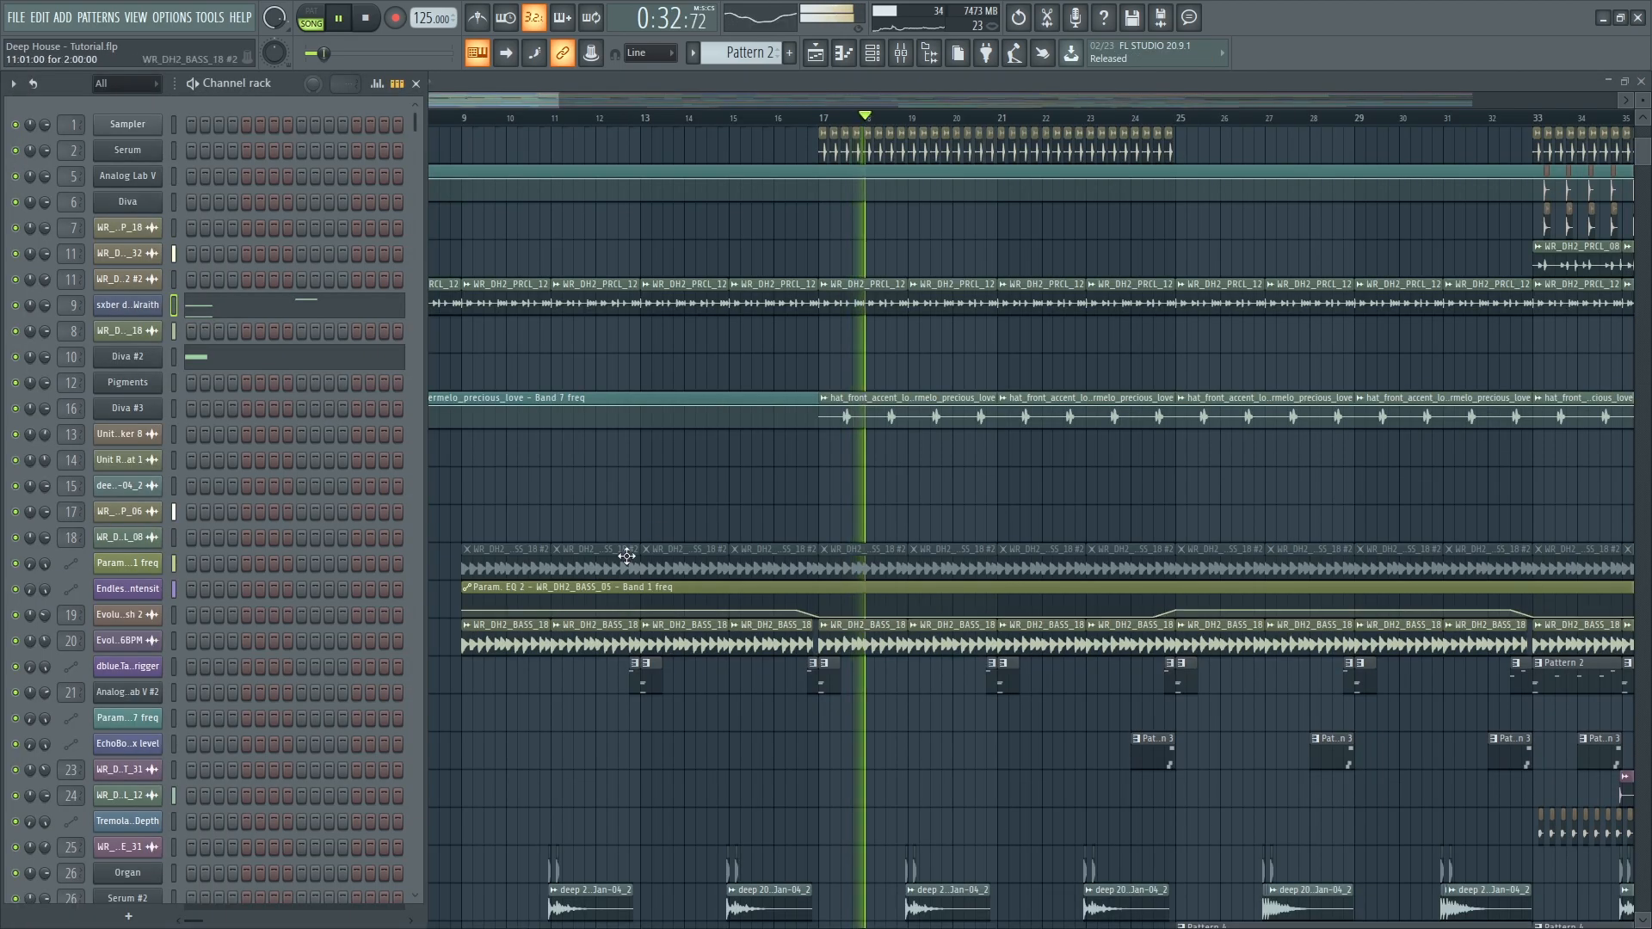
- Examine the drum, percussion and bass clips on Tracks 5 to 24, and zoom out to the whole song
scroll(1033, 624, up, 5)
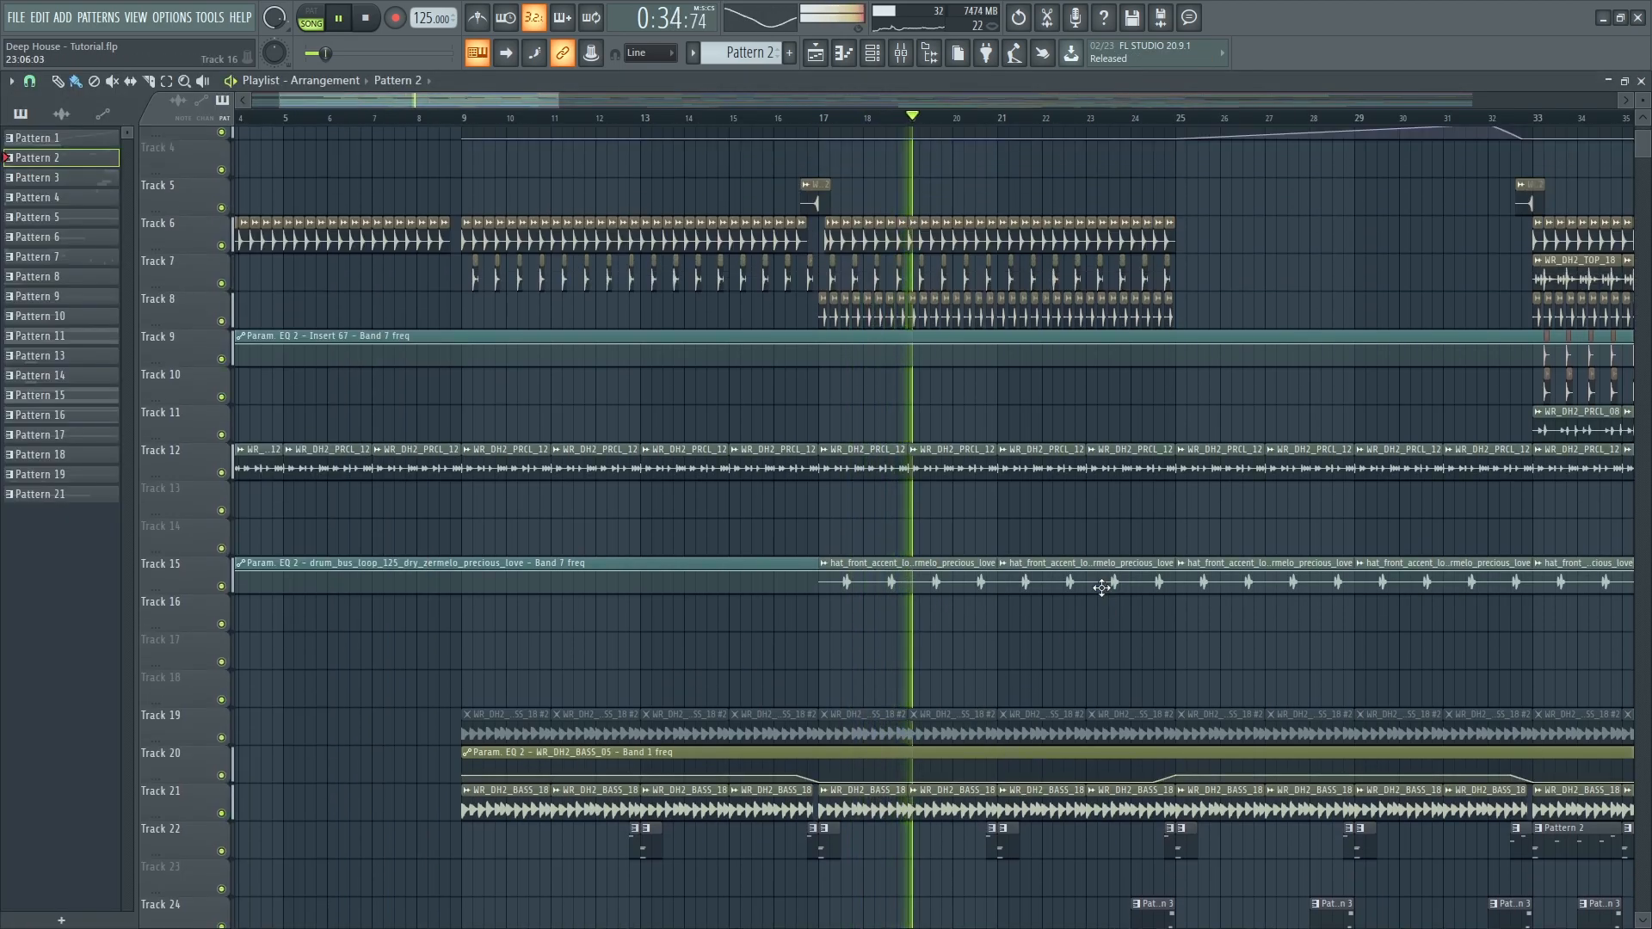
scroll(1211, 565, down, 2)
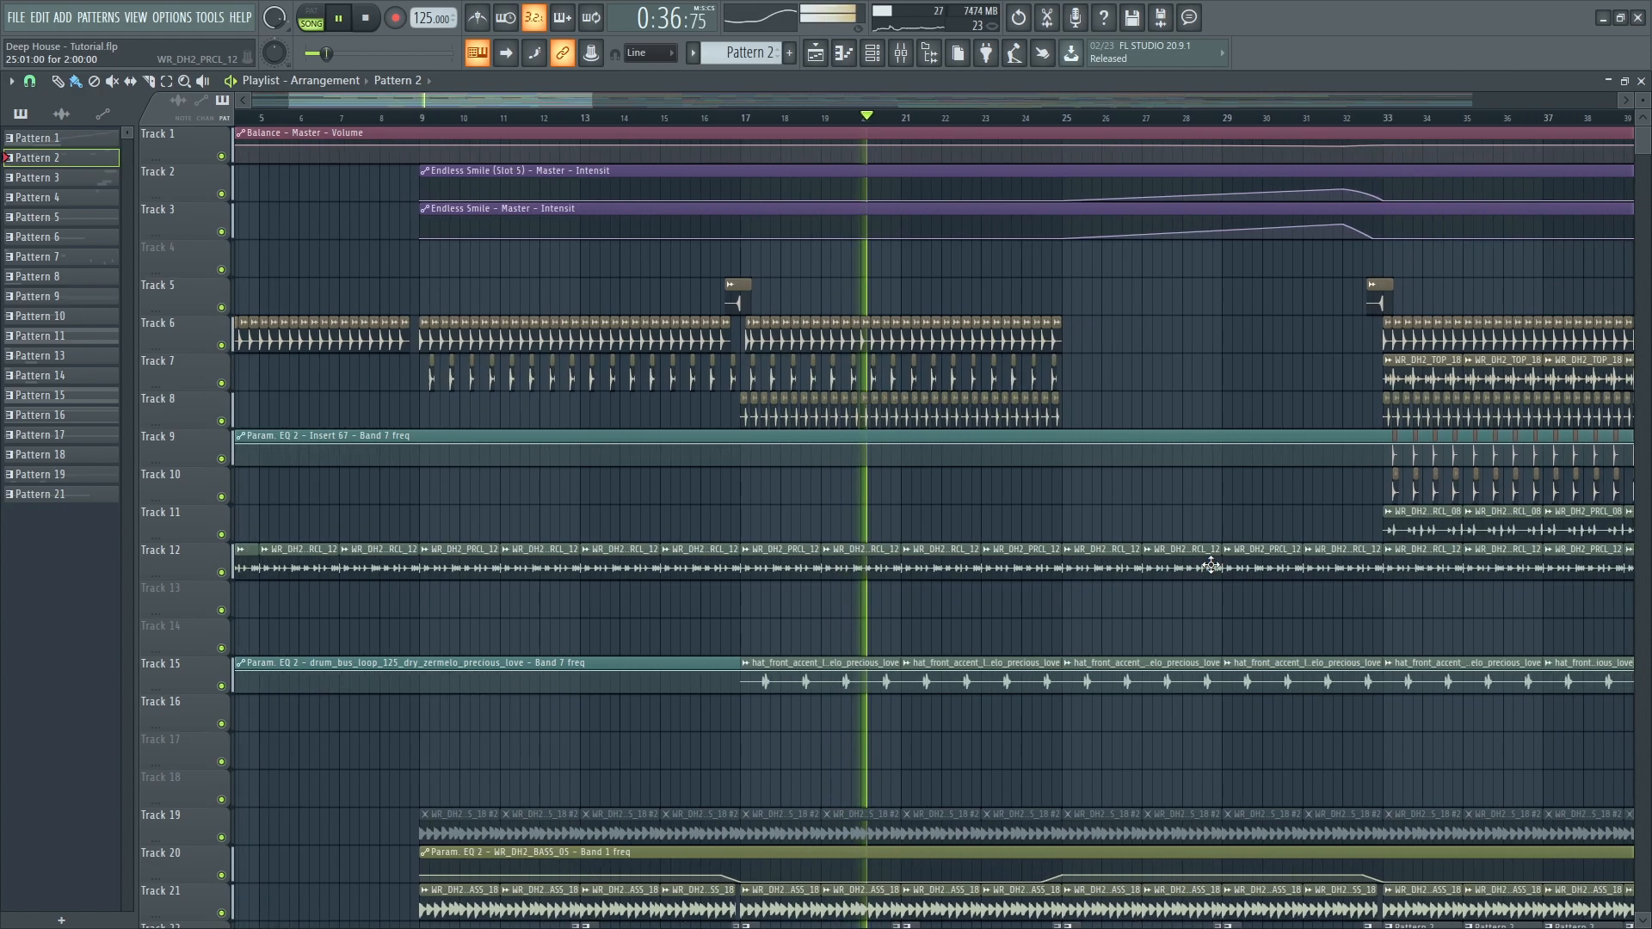
scroll(1210, 564, down, 4)
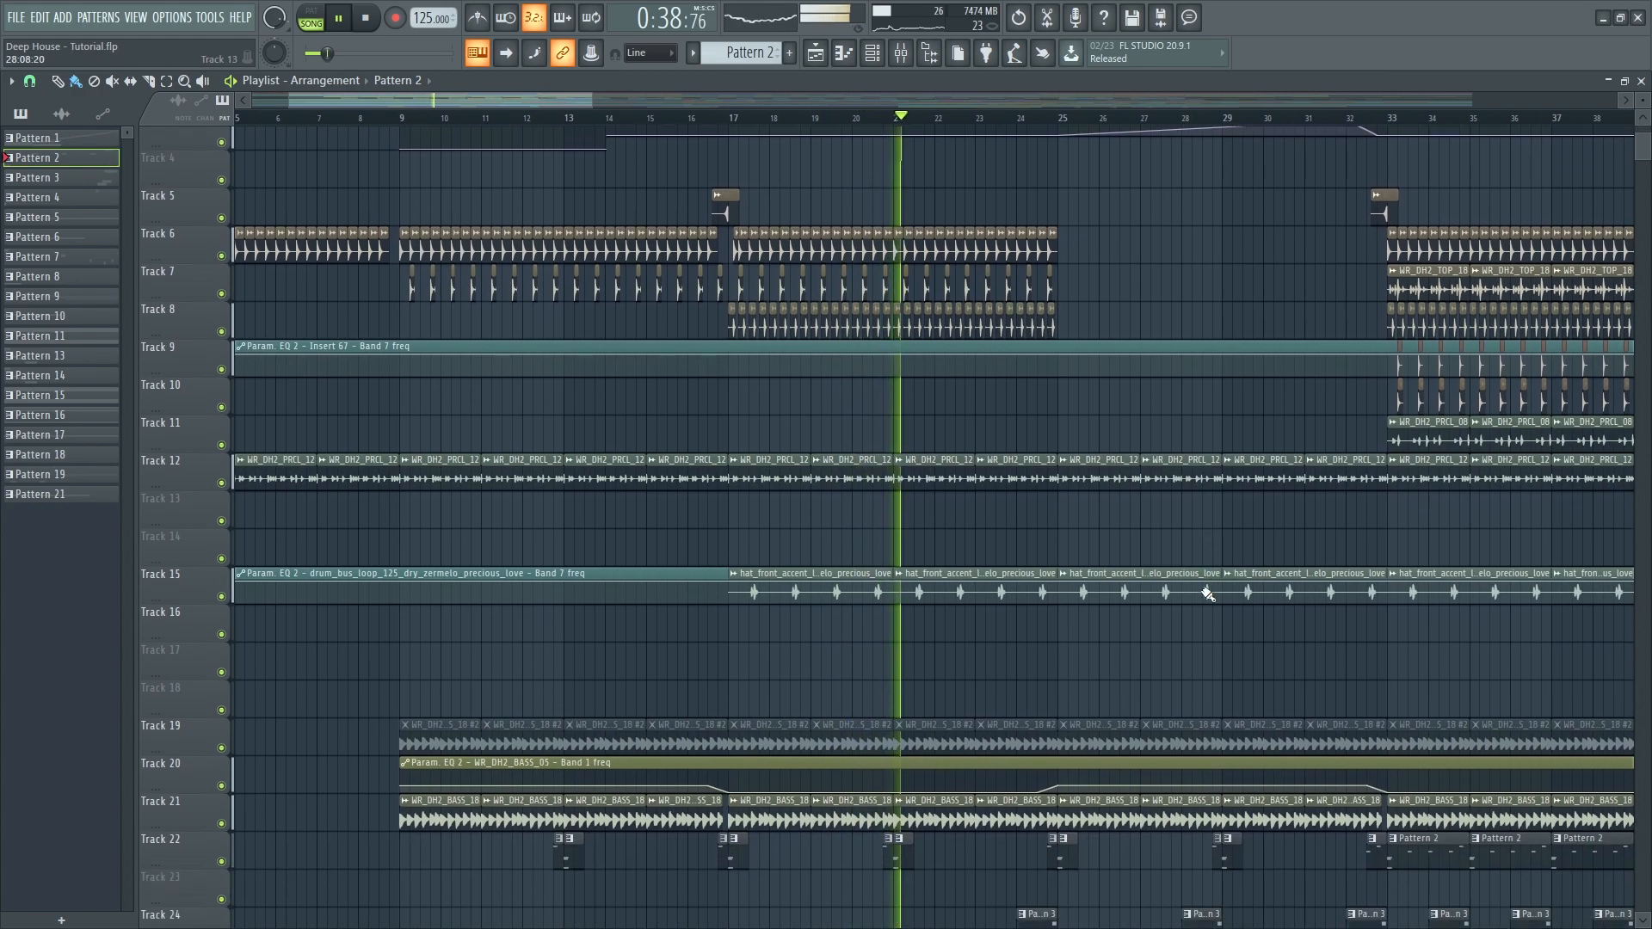
scroll(1200, 591, down, 2)
scroll(1200, 591, down, 5)
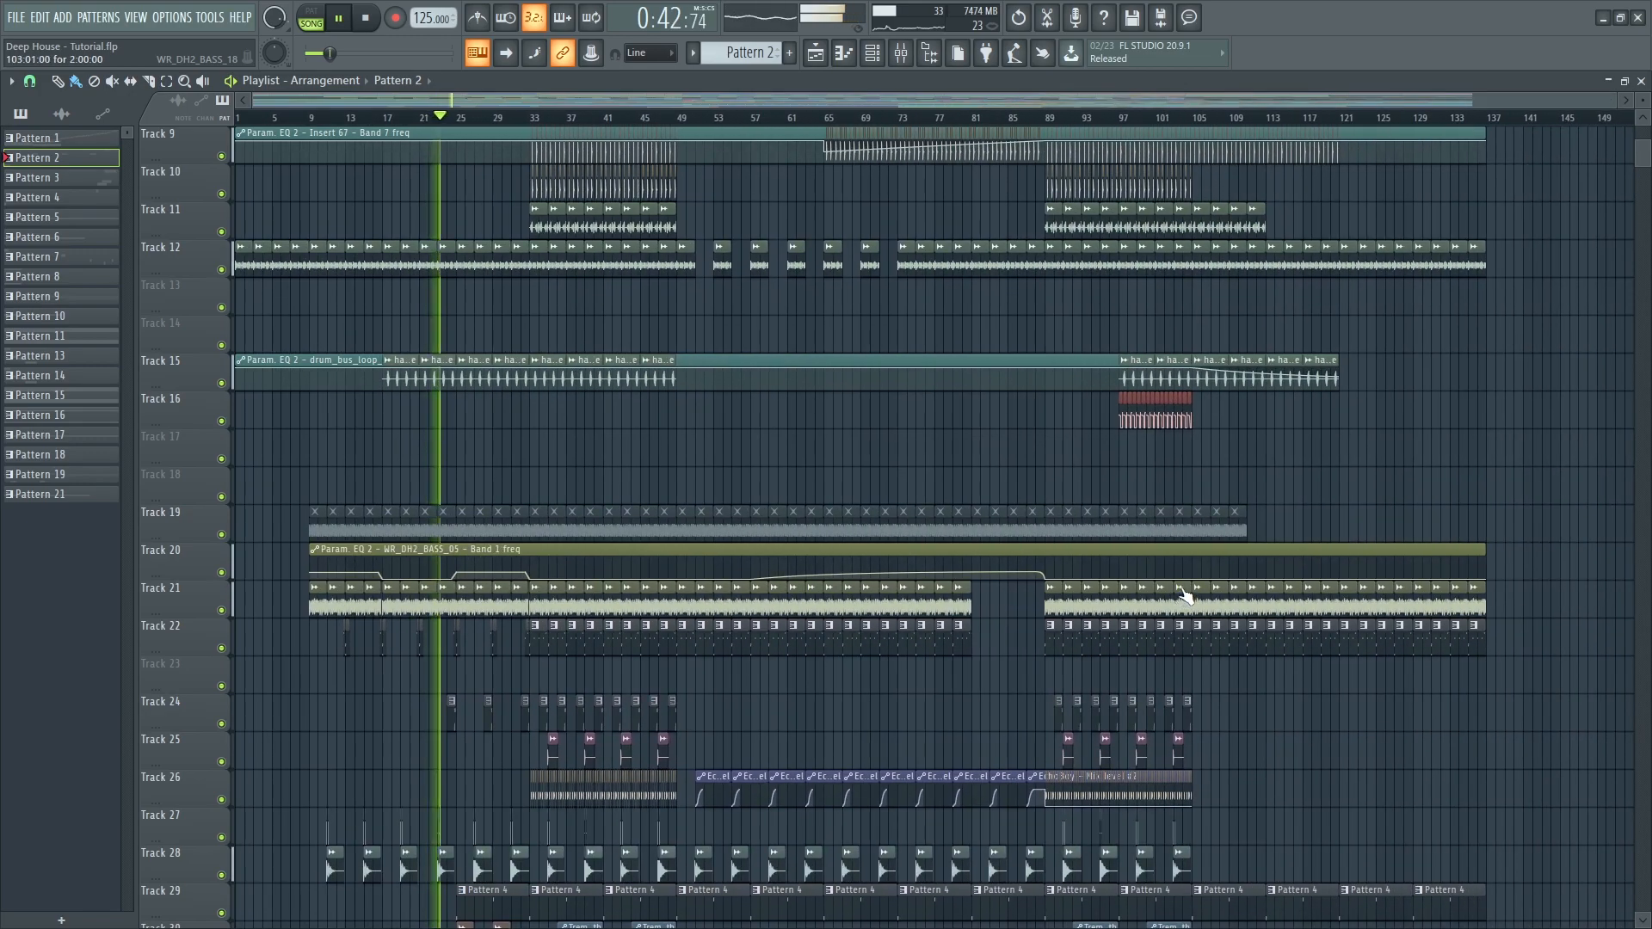
- Shrink the playlist track heights to look over all arrangement tracks down to Track 76, and enlarge the tracks again
drag(1640, 103, 1639, 120)
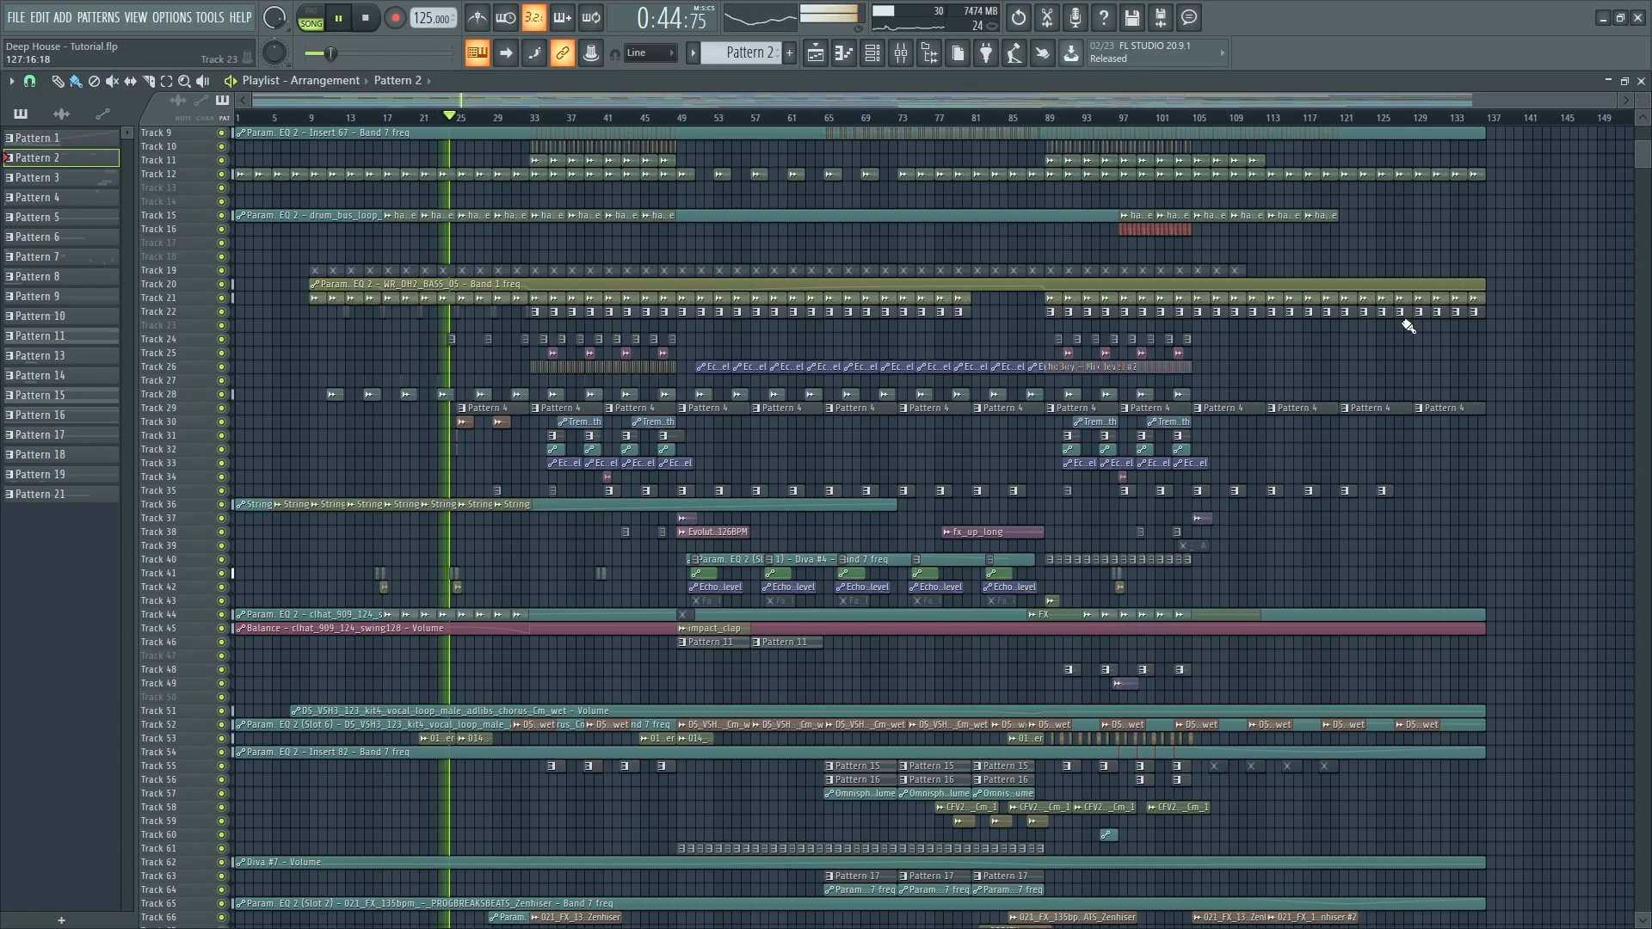
scroll(1353, 376, down, 3)
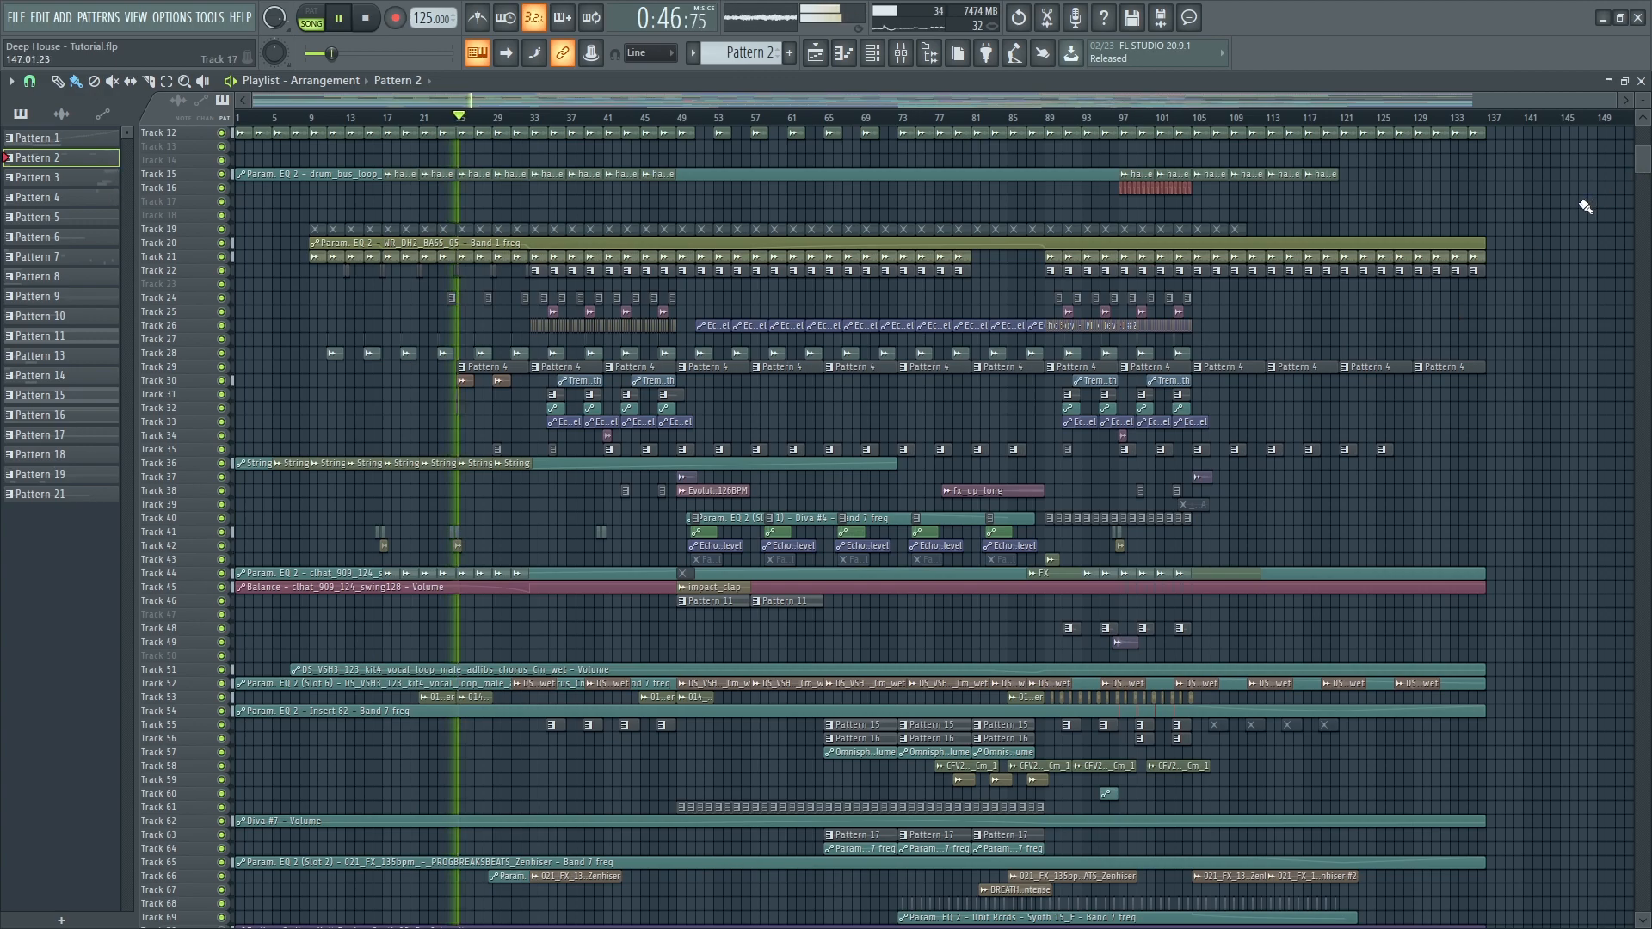
scroll(1575, 215, down, 9)
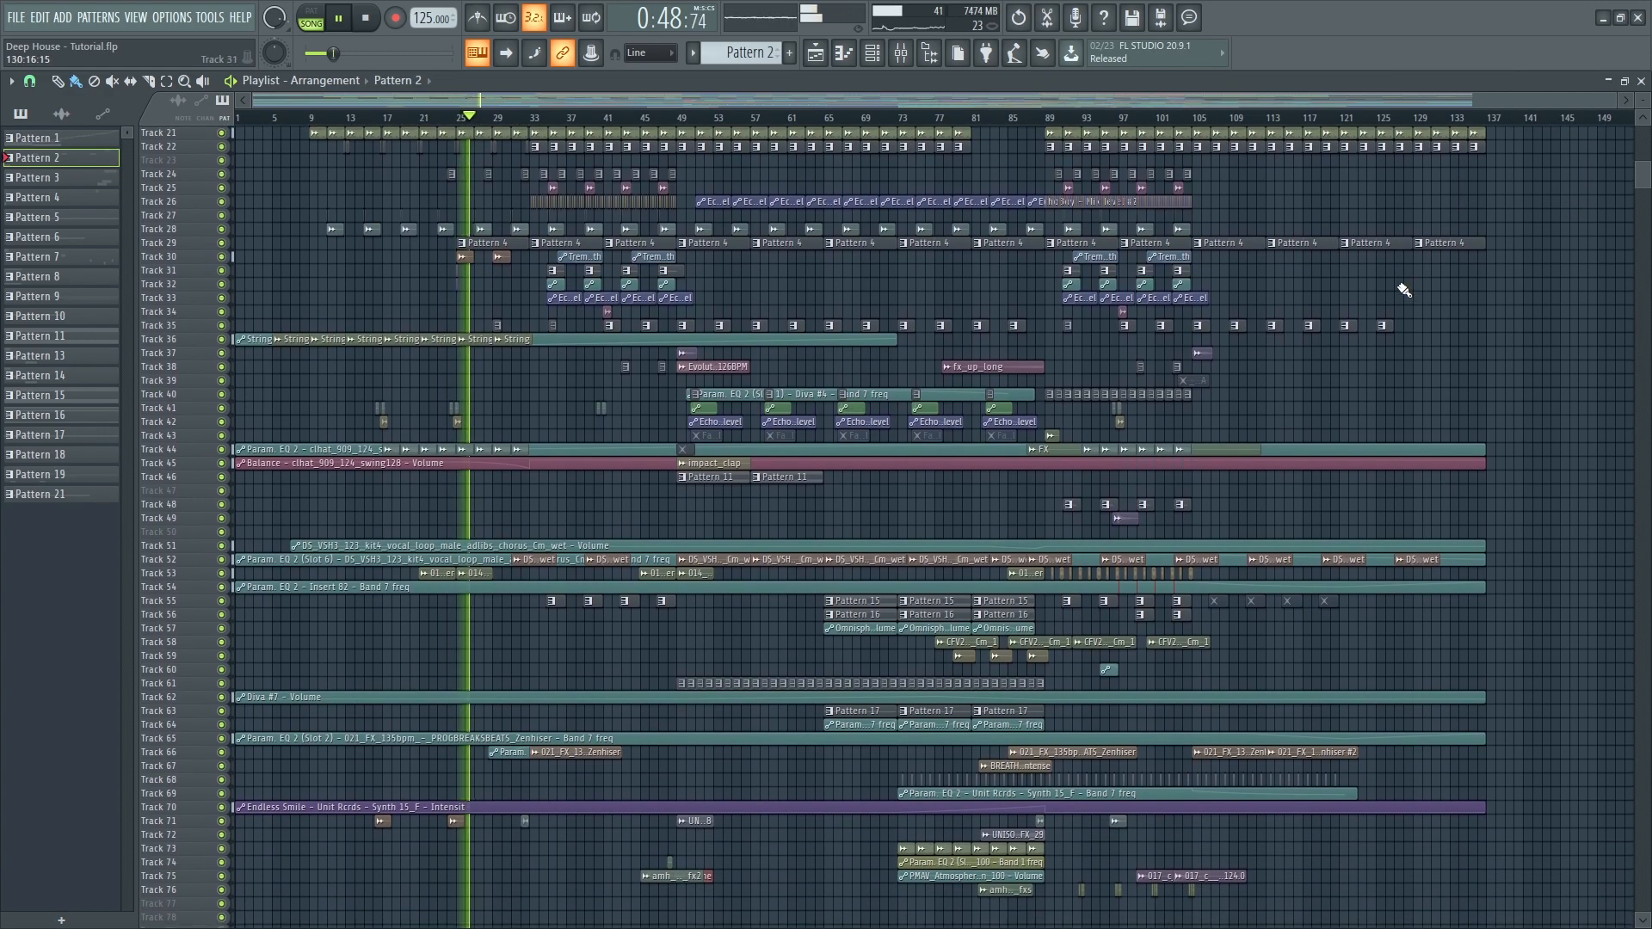
scroll(675, 427, down, 5)
scroll(686, 443, up, 6)
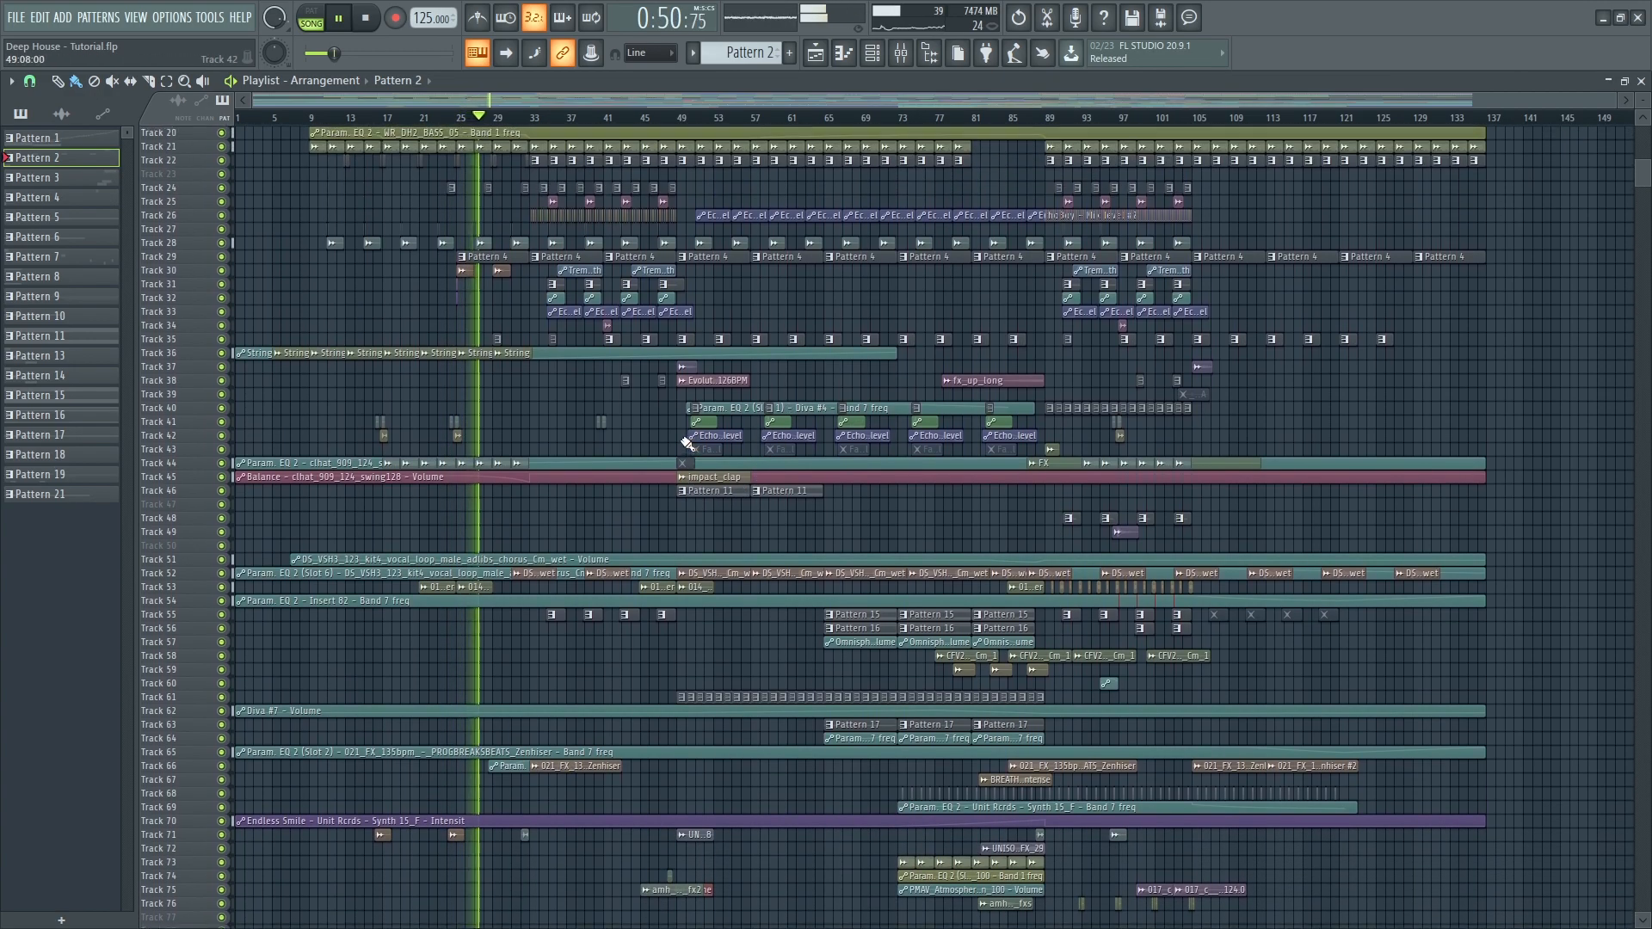
scroll(687, 443, up, 14)
scroll(1135, 273, up, 5)
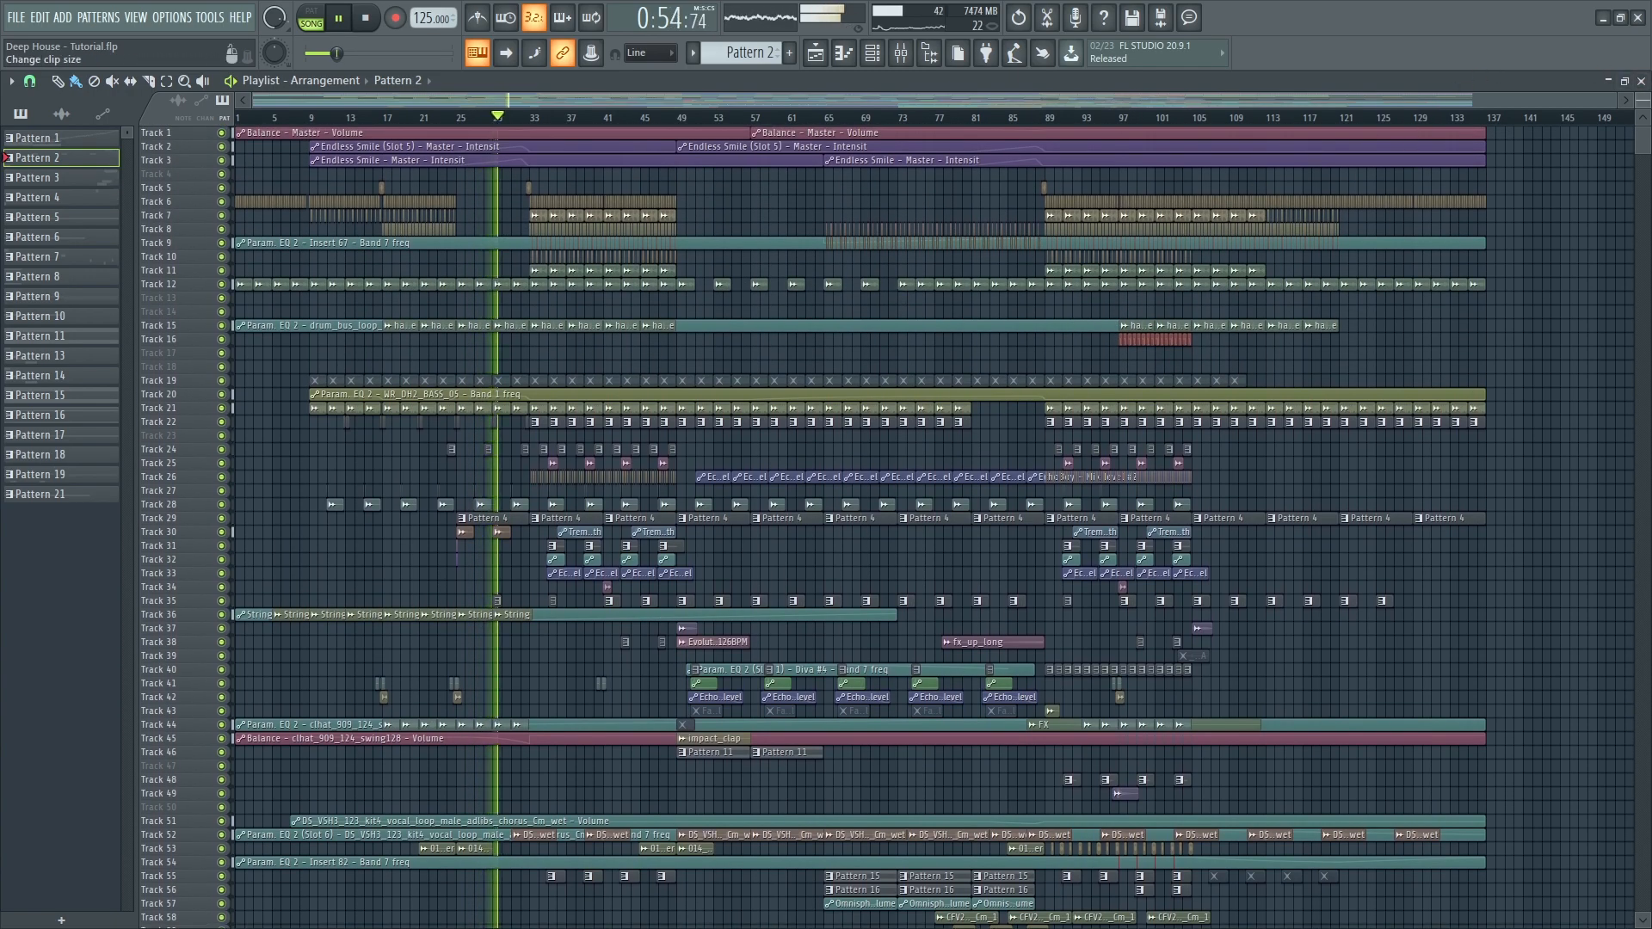
scroll(1505, 161, up, 4)
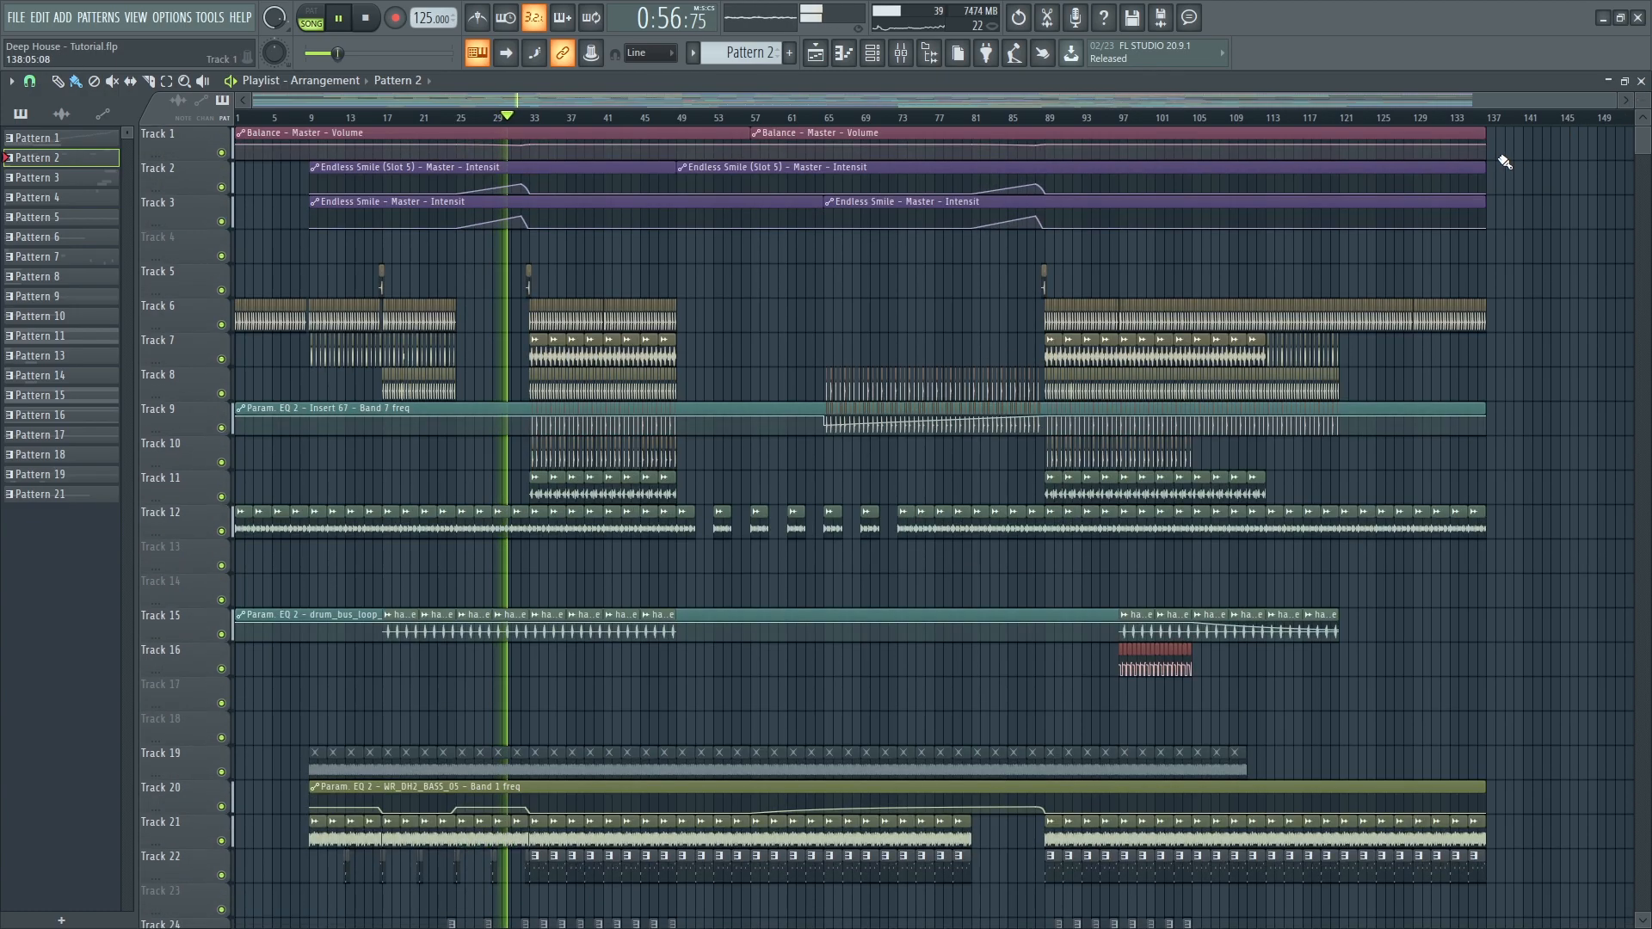
- Examine the effect chains of the mixer inserts one by one from Insert 1 to Insert 67, and close the mixer
key(F9)
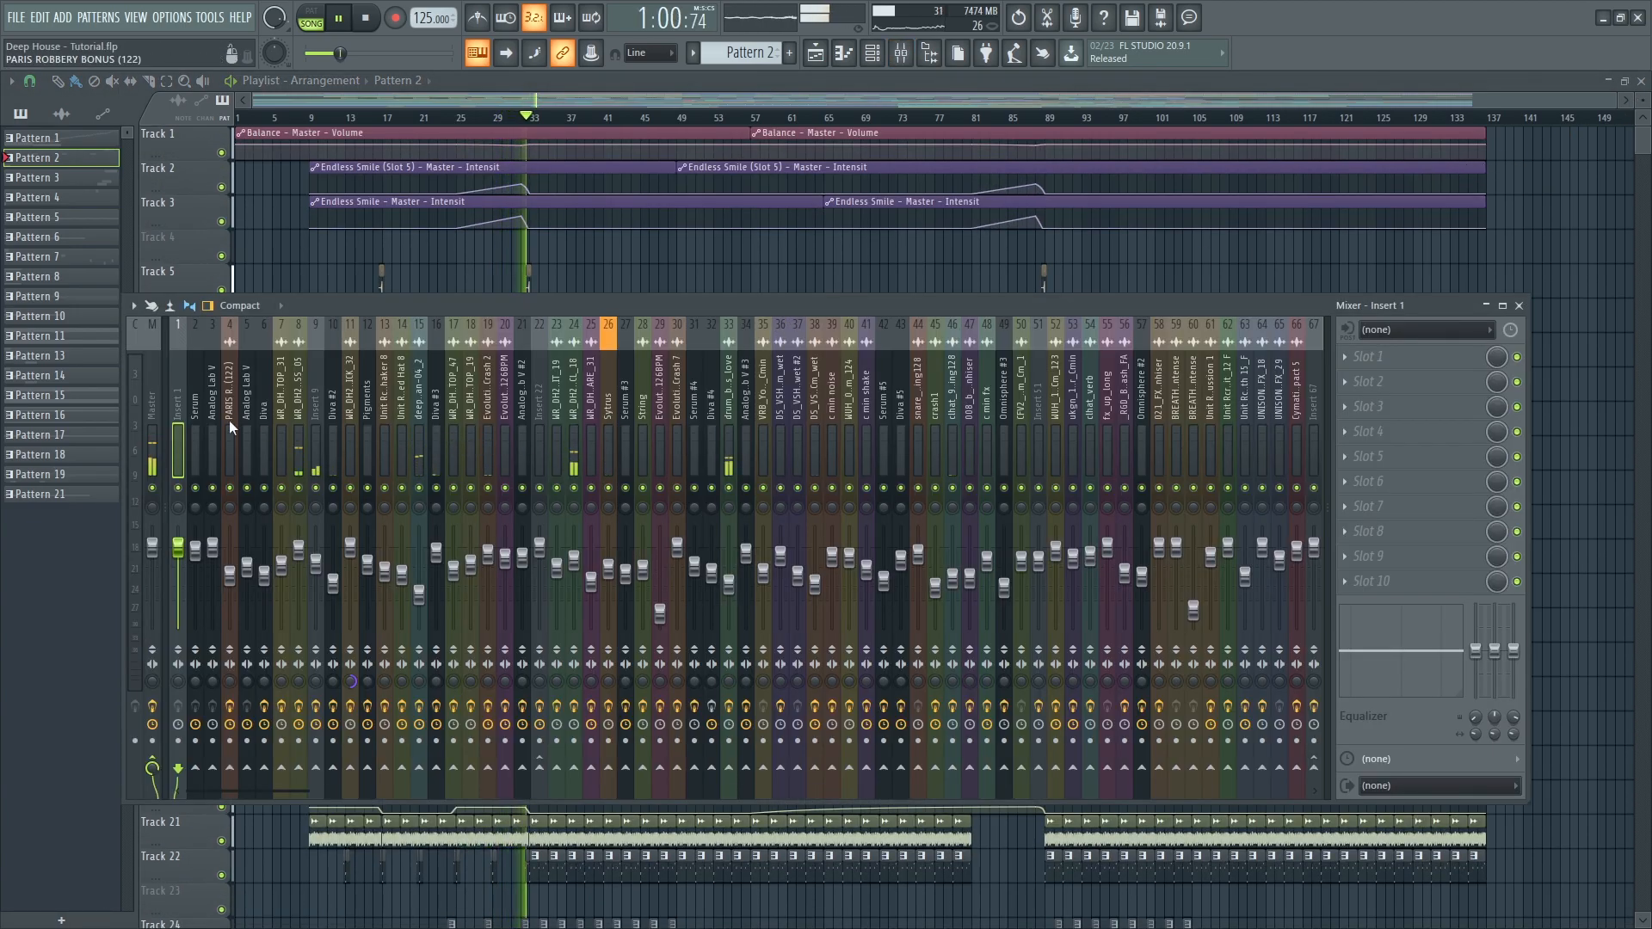
key(Right)
key(Right)
key(Right)
key(Right)
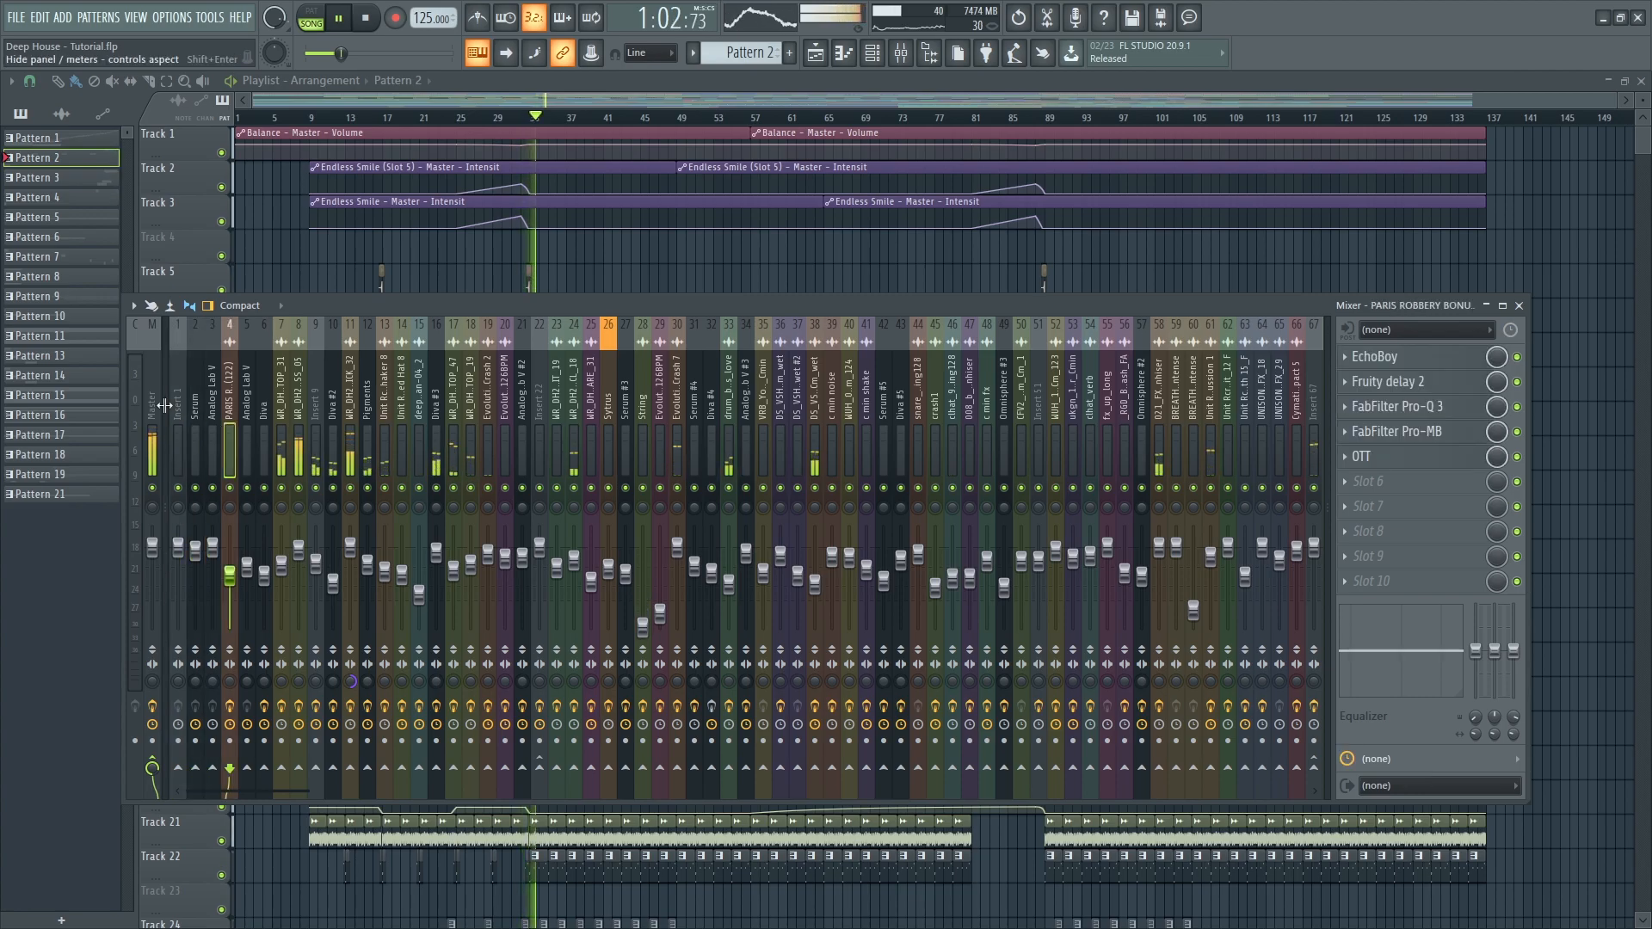
key(Right)
key(Right)
key(Right)
key(Right)
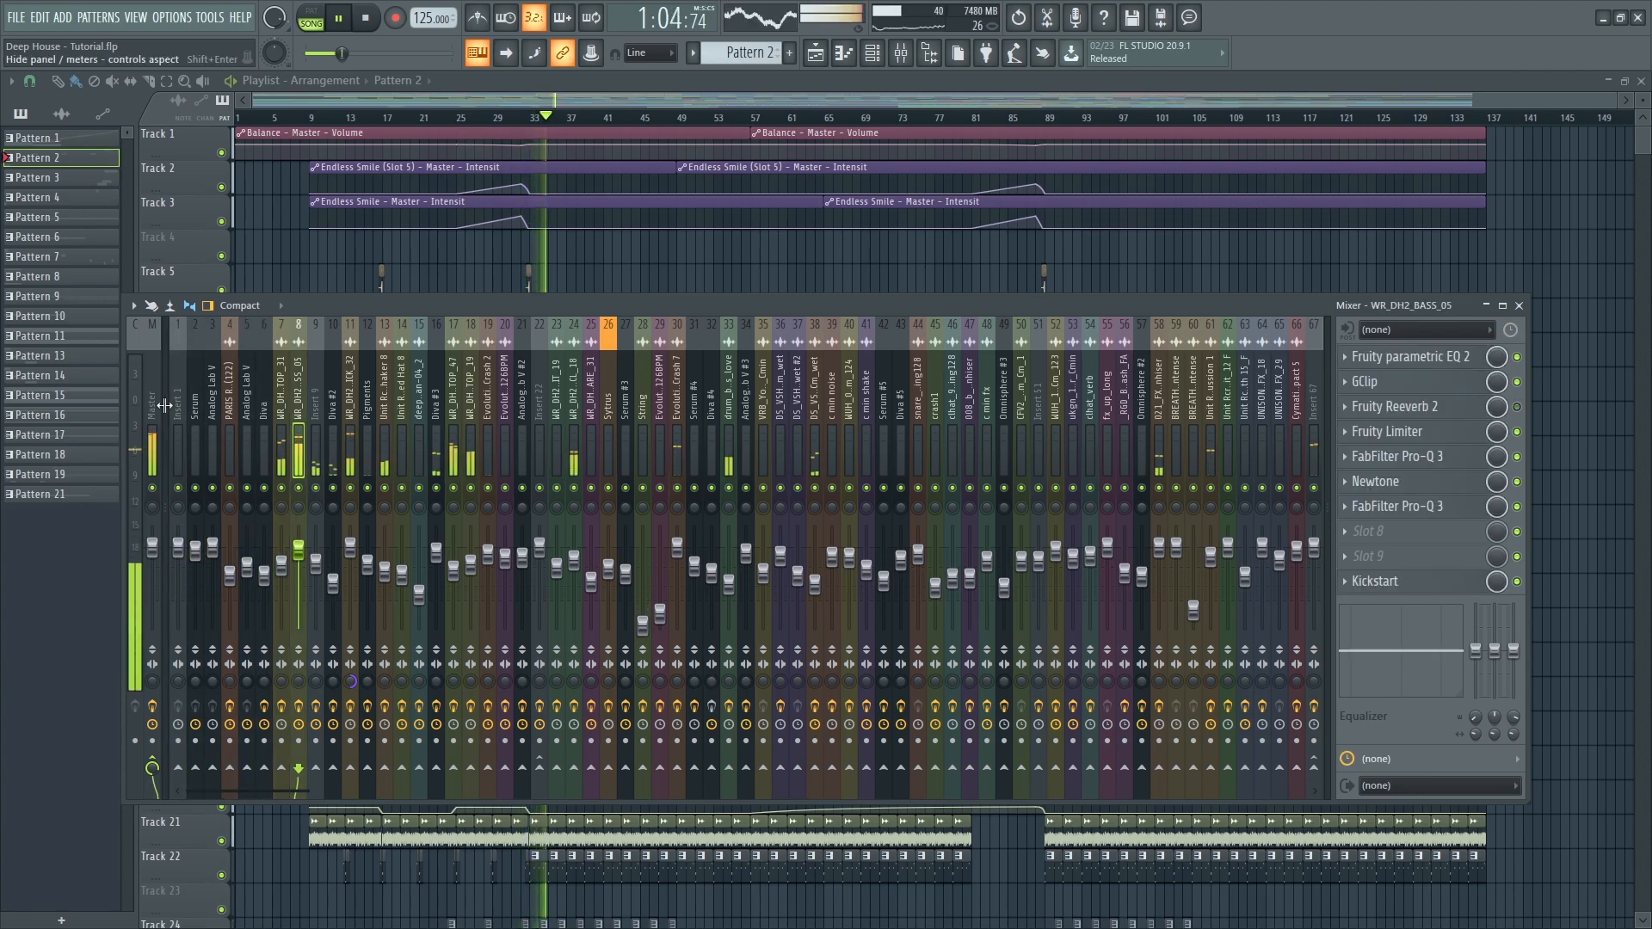
key(Right)
key(Right)
key(Right)
key(Right)
key(Right)
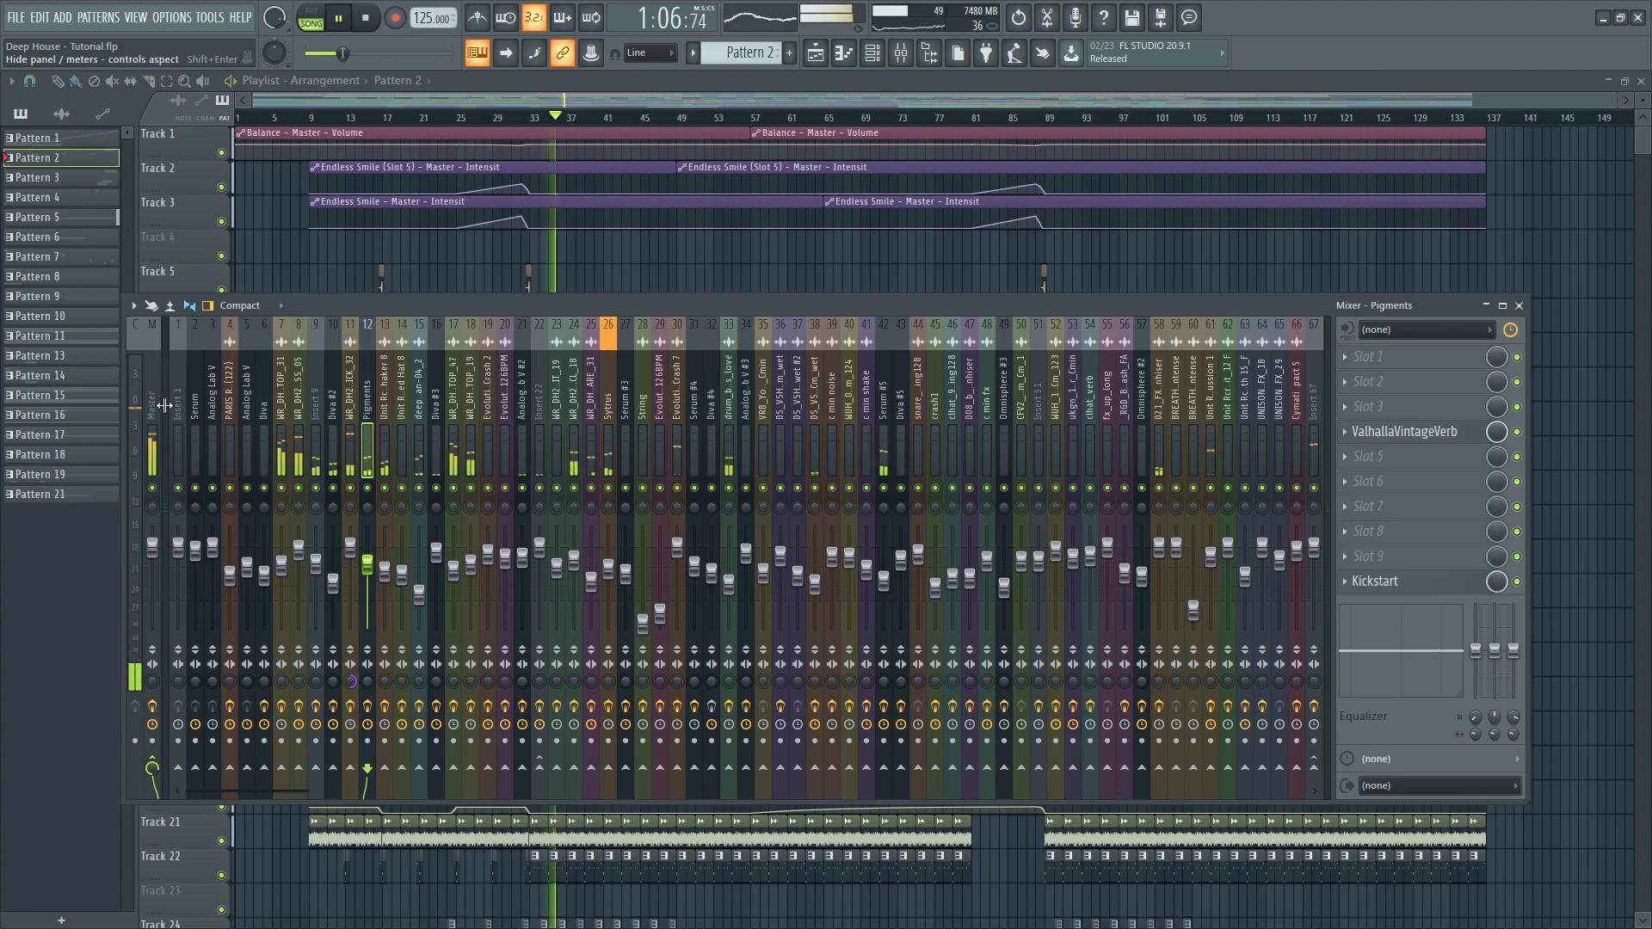
key(Right)
key(Right)
key(Right)
key(Right)
key(Right)
key(Right)
key(Right)
key(Right)
key(Right)
key(Right)
key(Right)
key(Right)
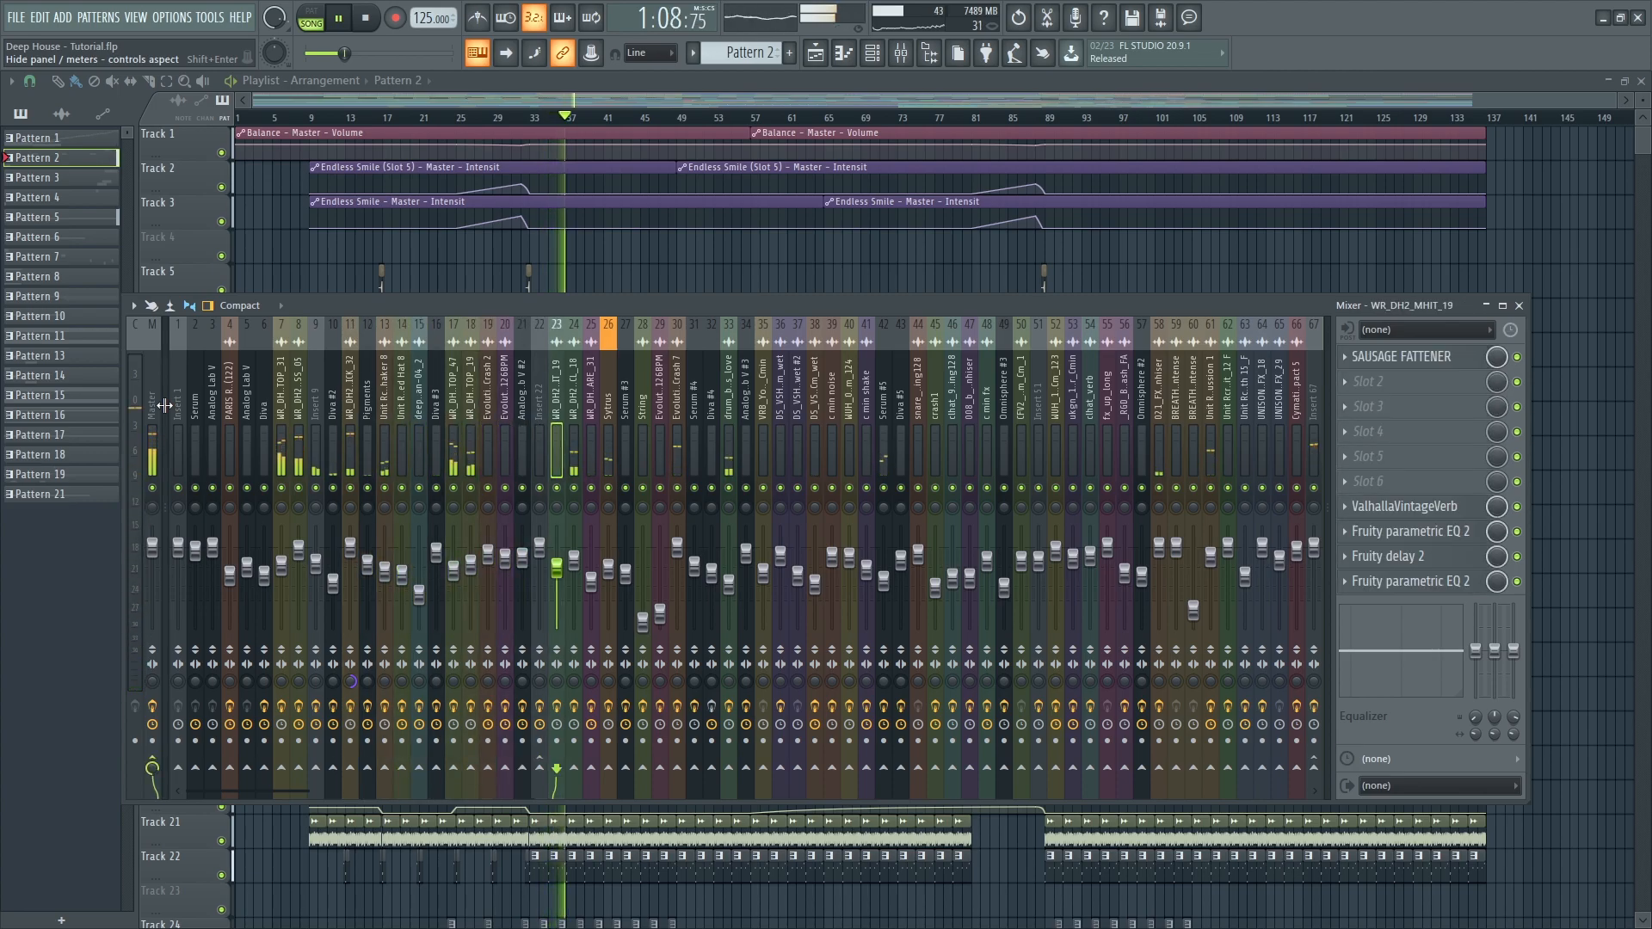
key(Right)
key(Right)
key(Right)
key(Right)
key(Right)
key(Right)
key(Right)
key(Right)
key(Right)
key(Right)
key(Right)
key(Right)
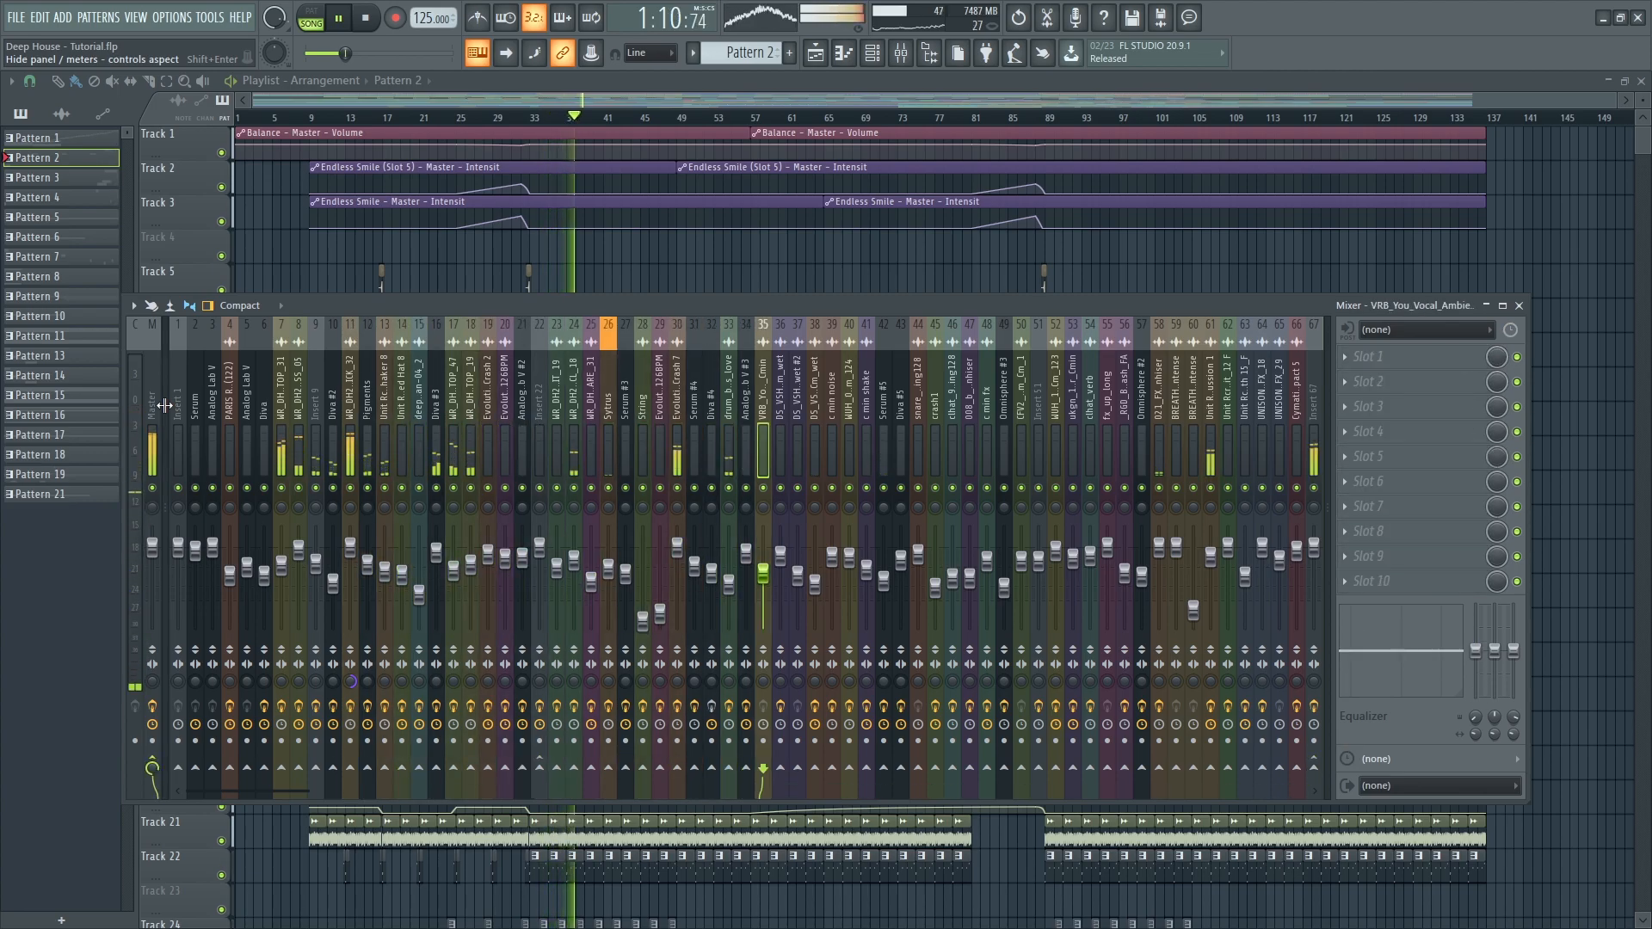
key(Right)
key(Right)
key(Right)
key(Right)
key(Right)
key(Right)
key(Right)
key(Right)
key(Right)
key(Right)
key(Right)
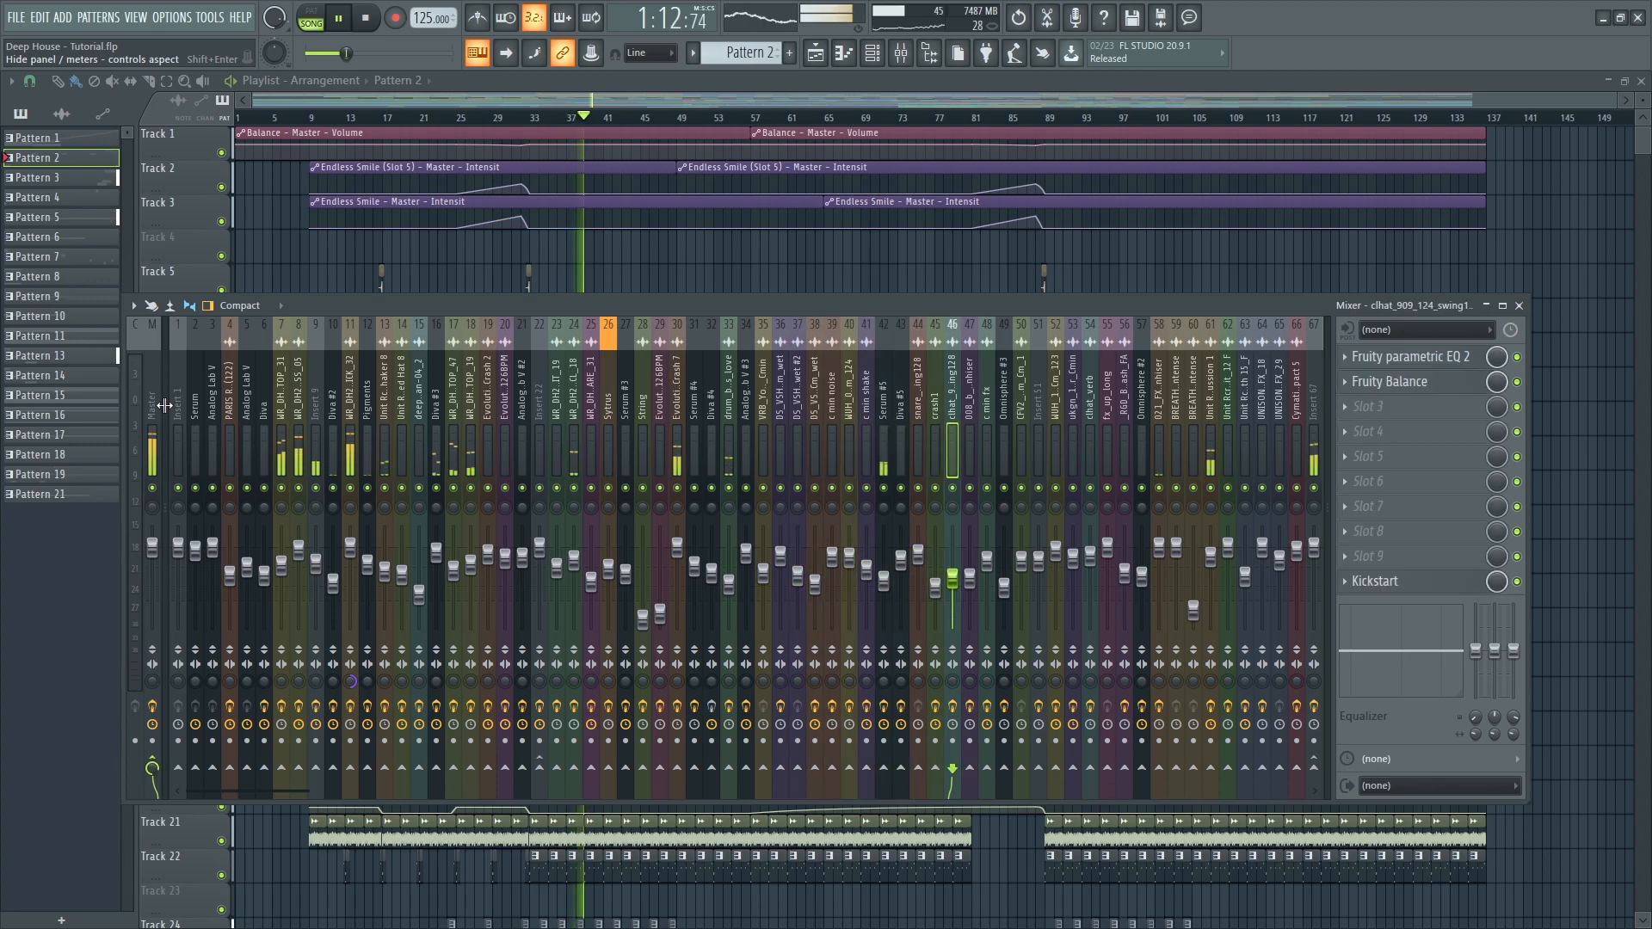
key(Right)
key(Right)
key(Right)
key(Right)
key(Right)
key(Right)
key(Right)
key(Right)
key(Right)
key(Right)
key(Right)
key(Right)
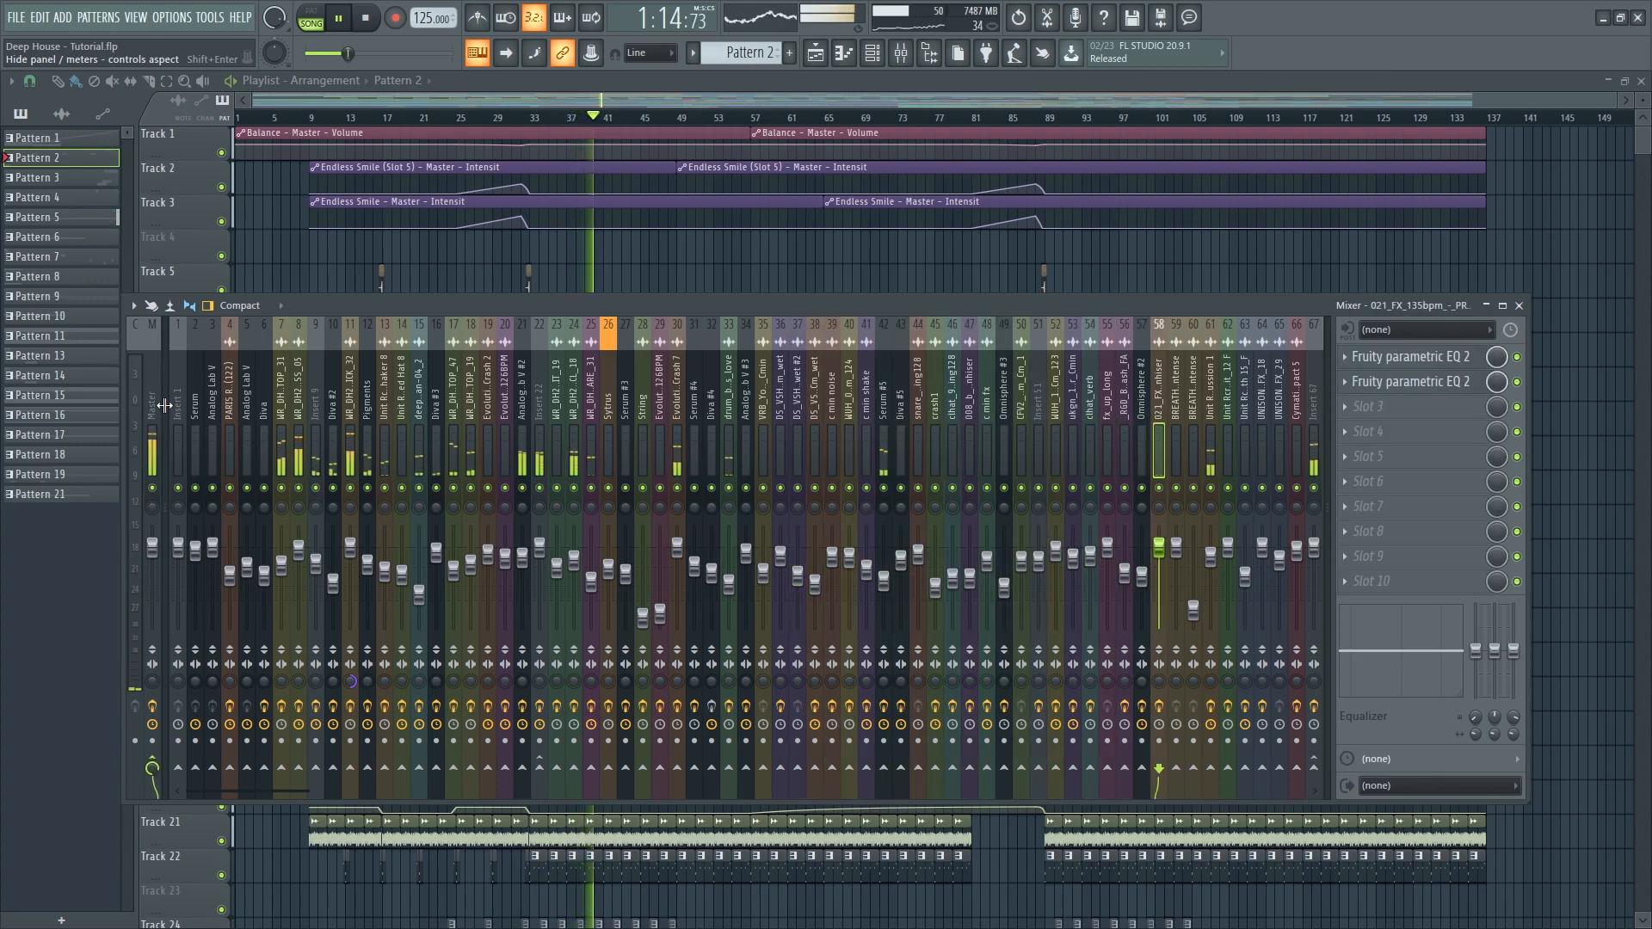
key(Right)
key(Right)
key(Right)
key(Right)
key(Right)
key(Right)
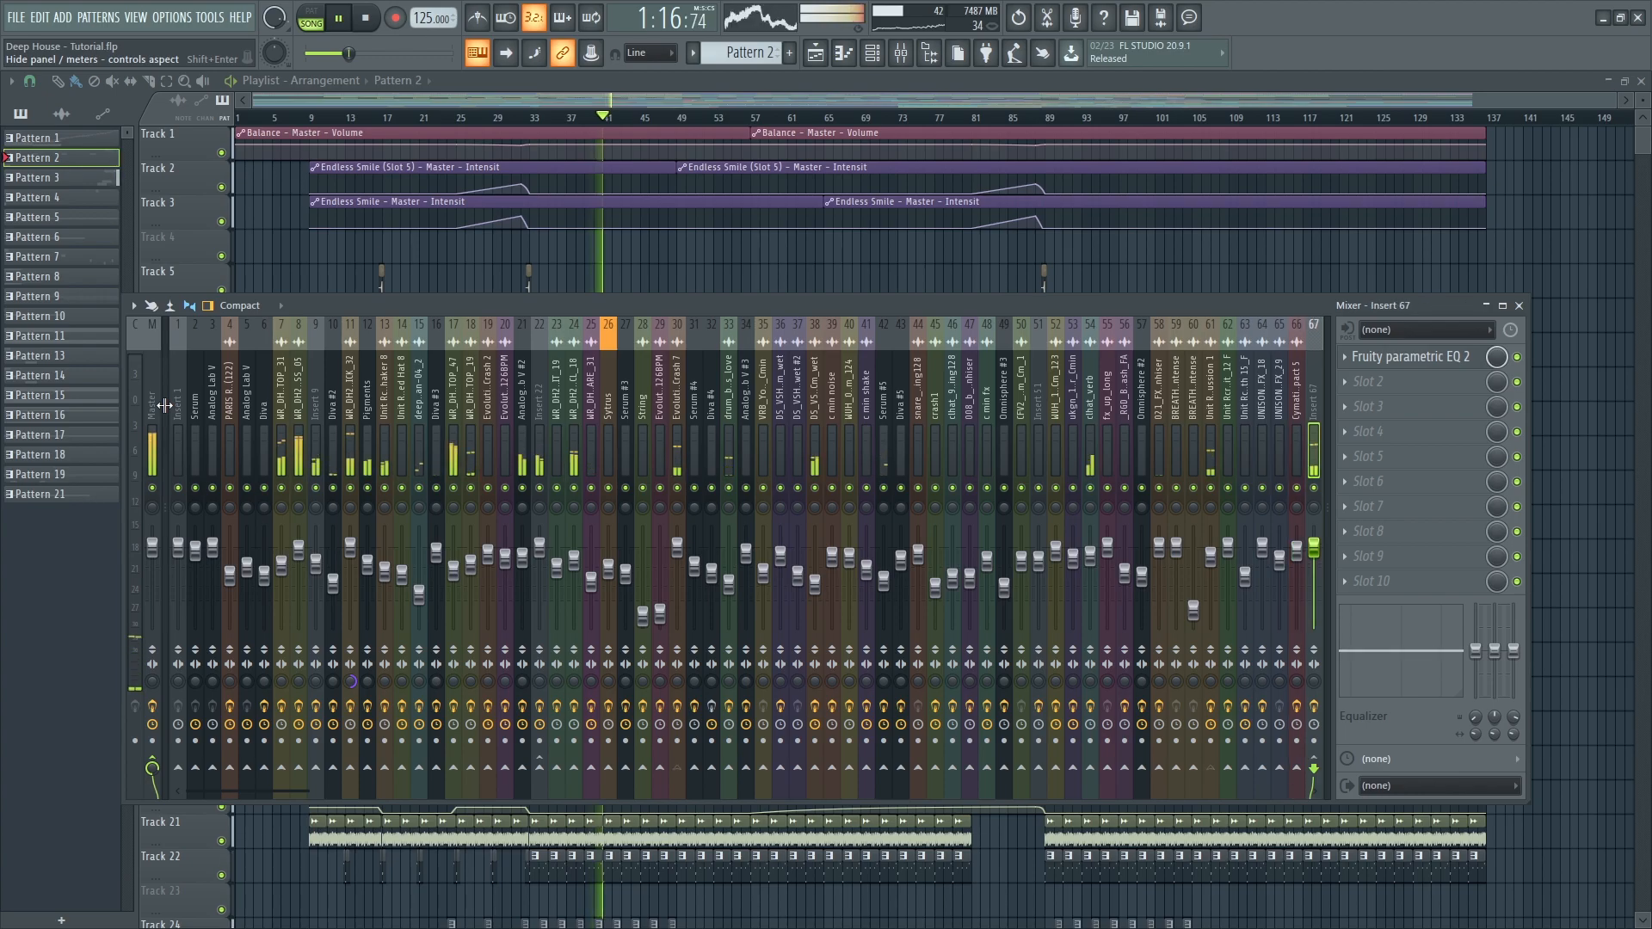
key(F9)
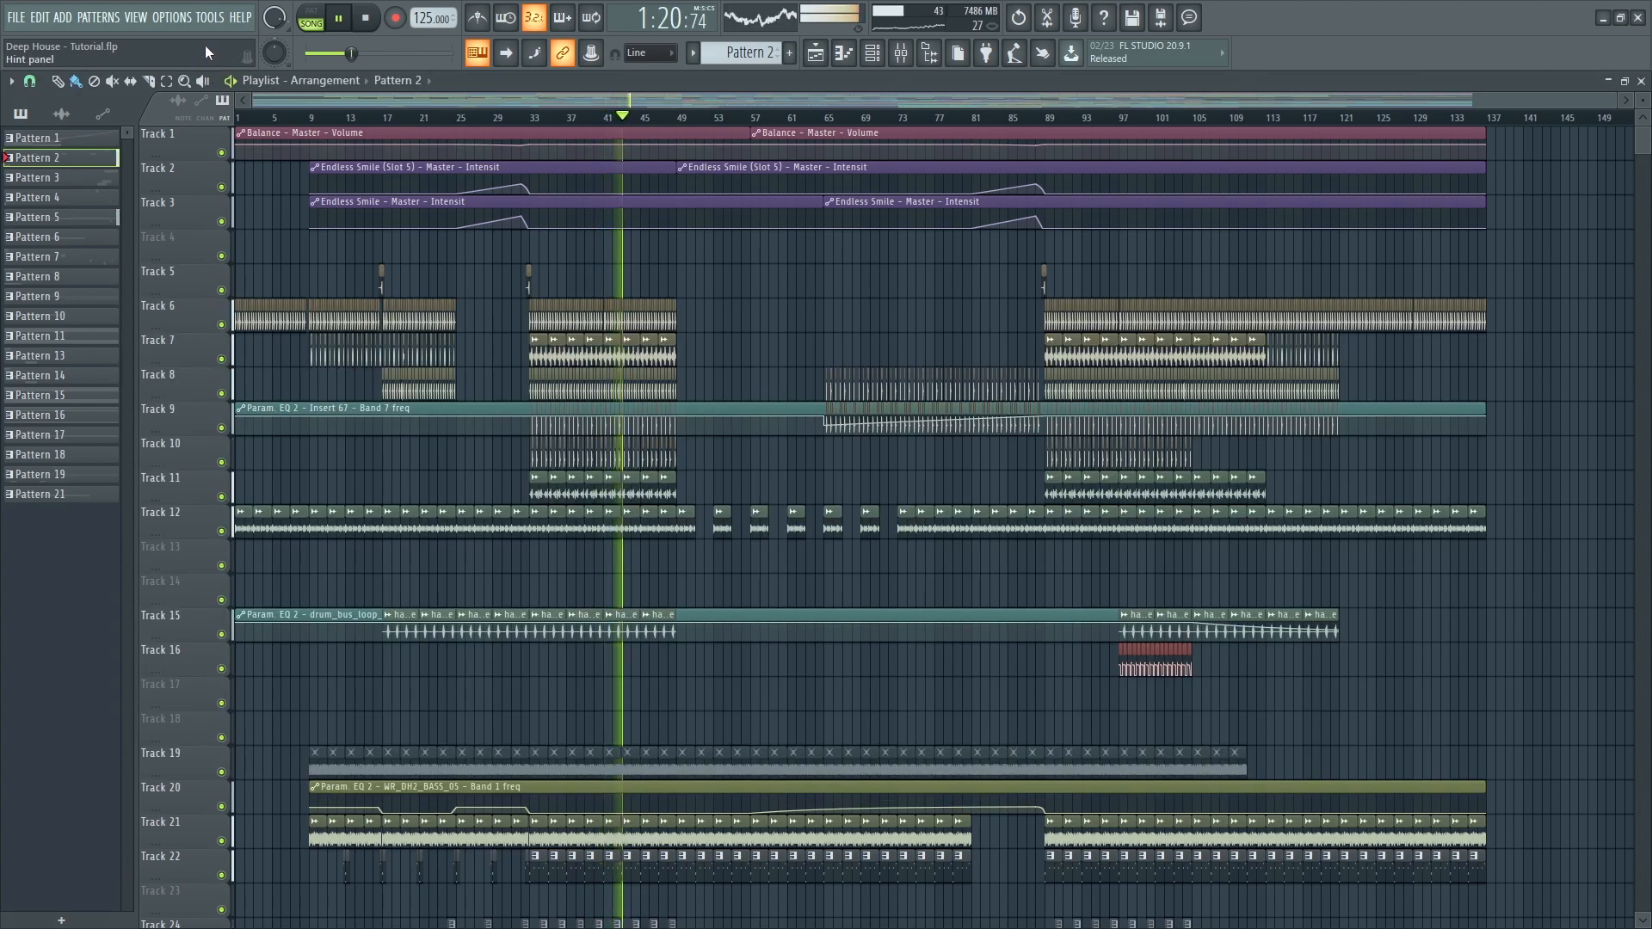
- Look through the General, Project, File and About settings, read the project's total working time in its info, and close the settings
click(182, 26)
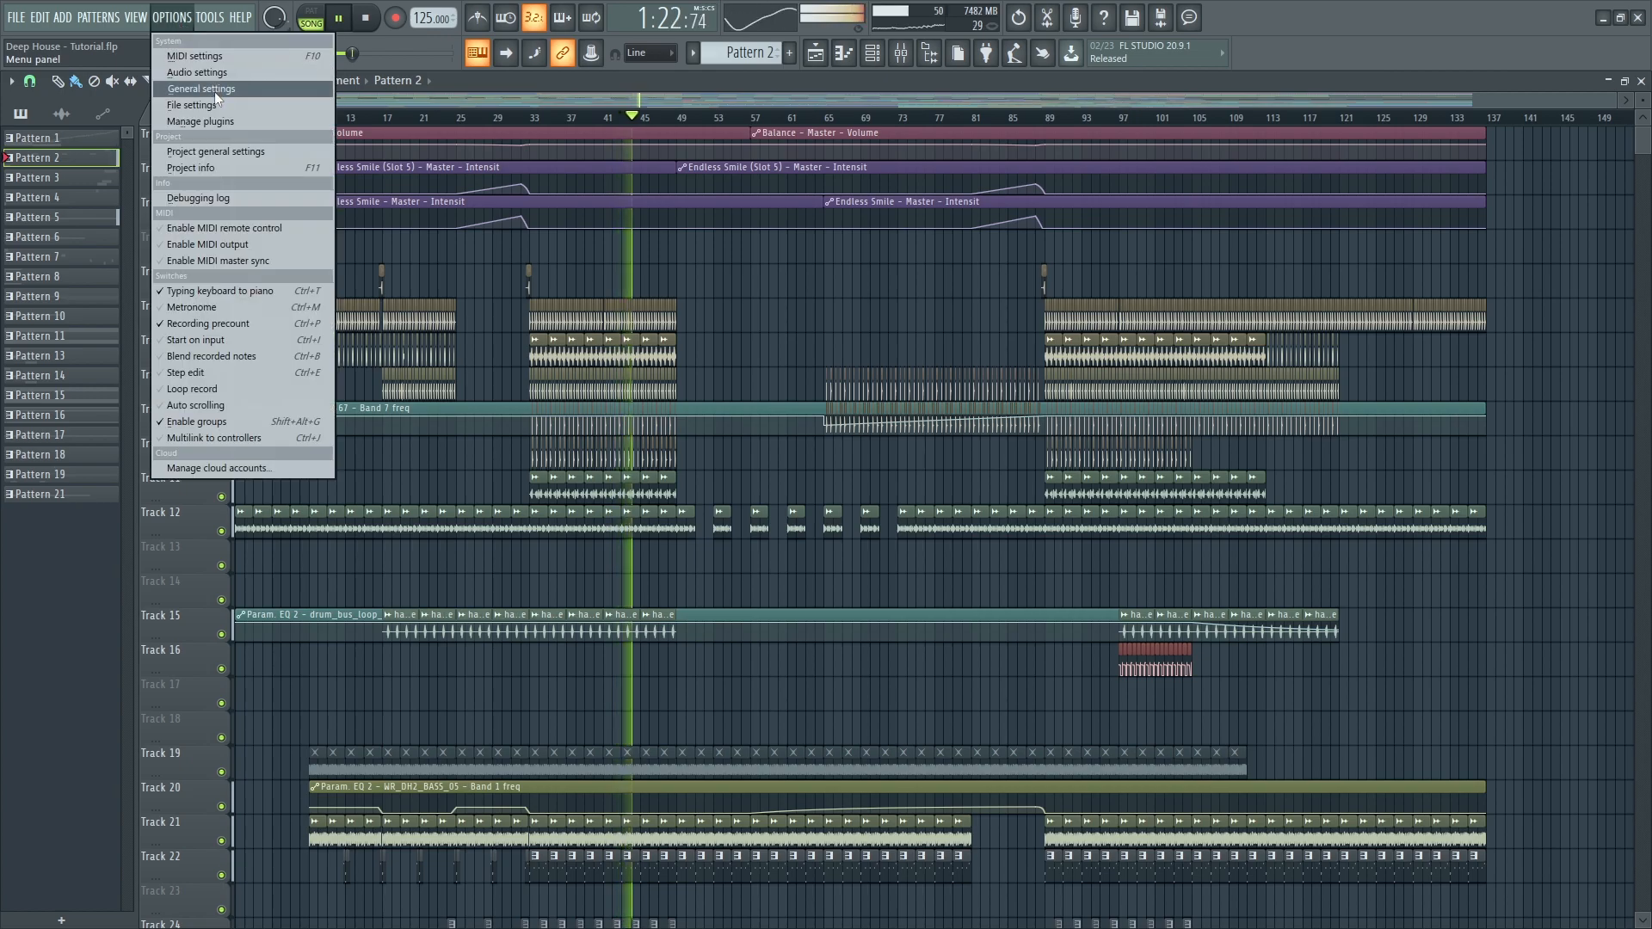
click(214, 91)
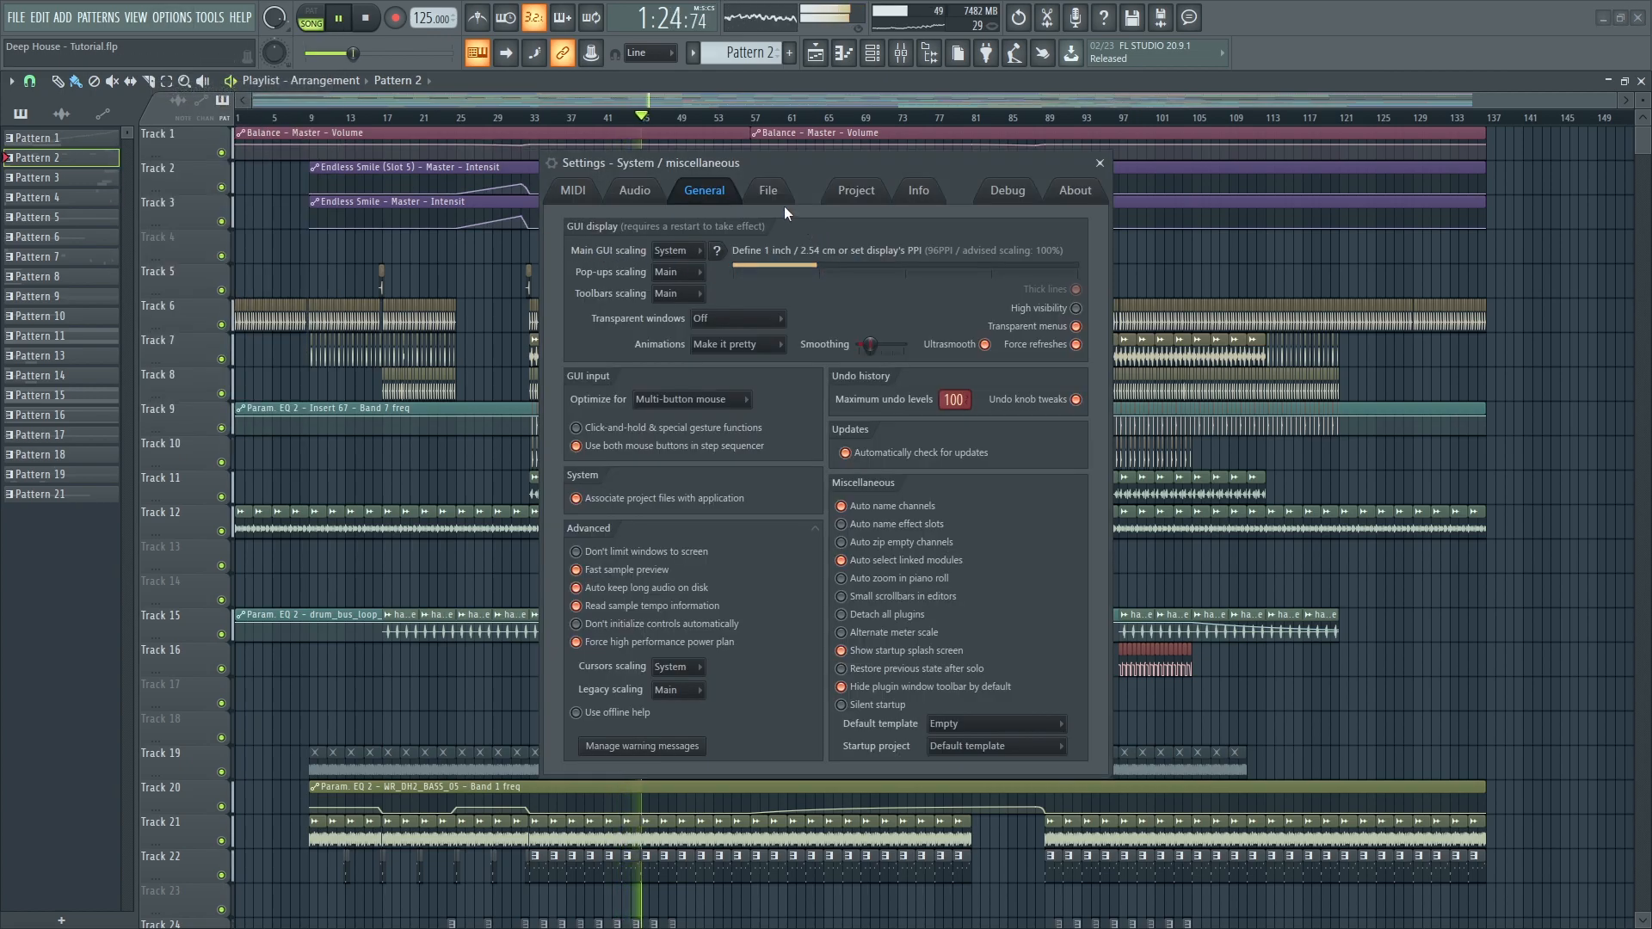
click(855, 191)
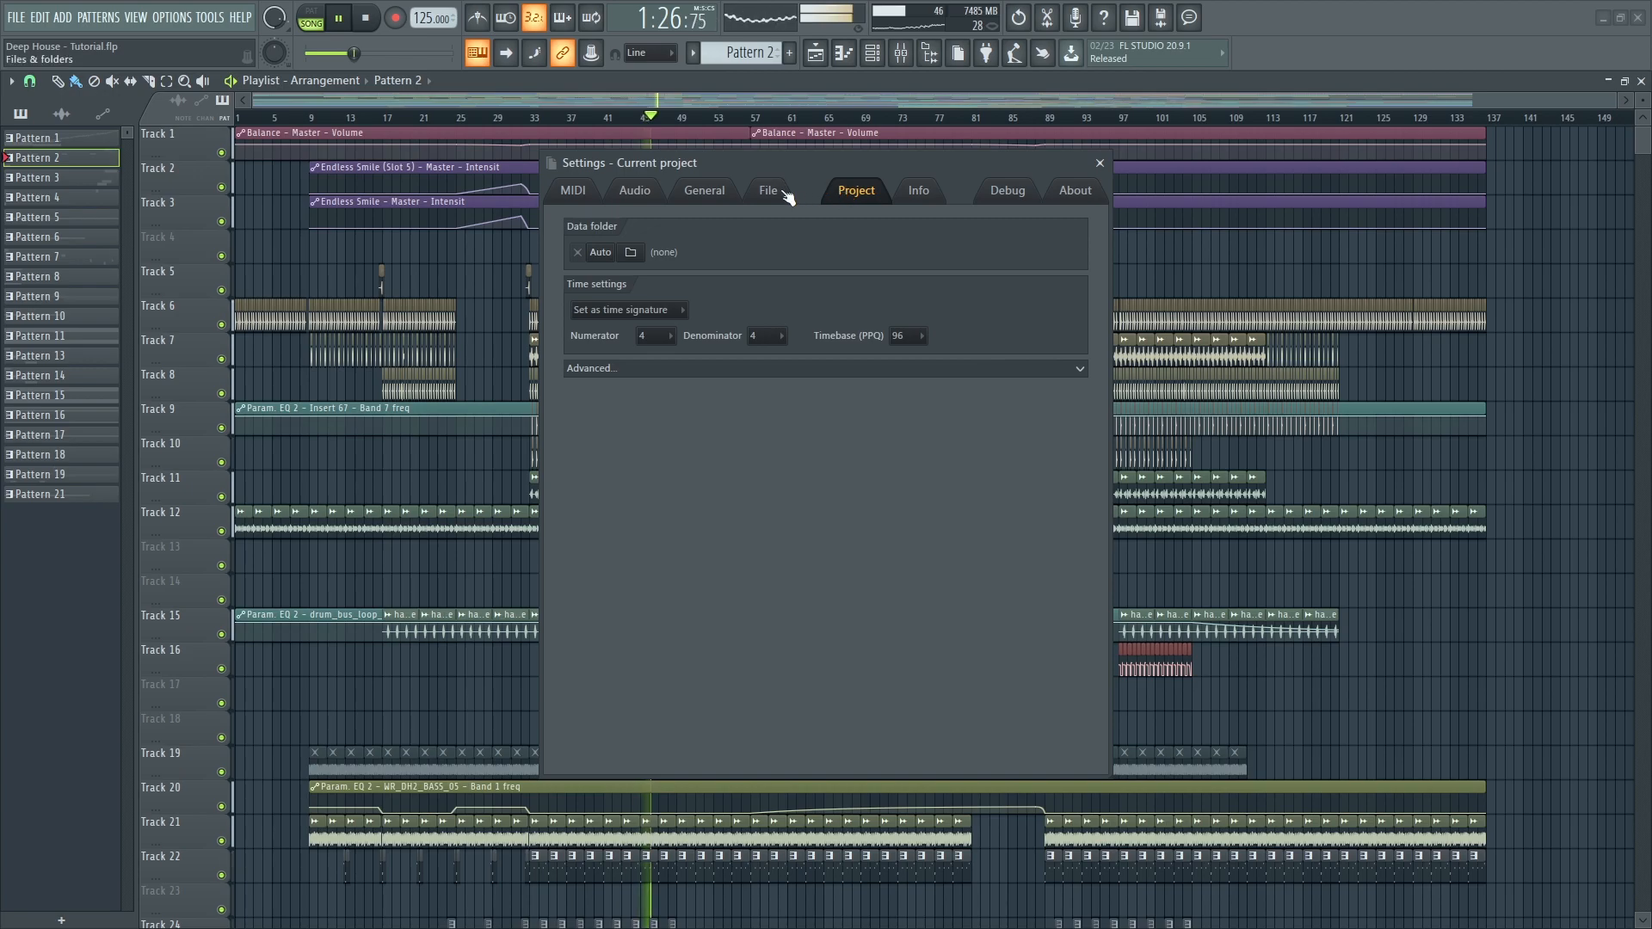
click(784, 194)
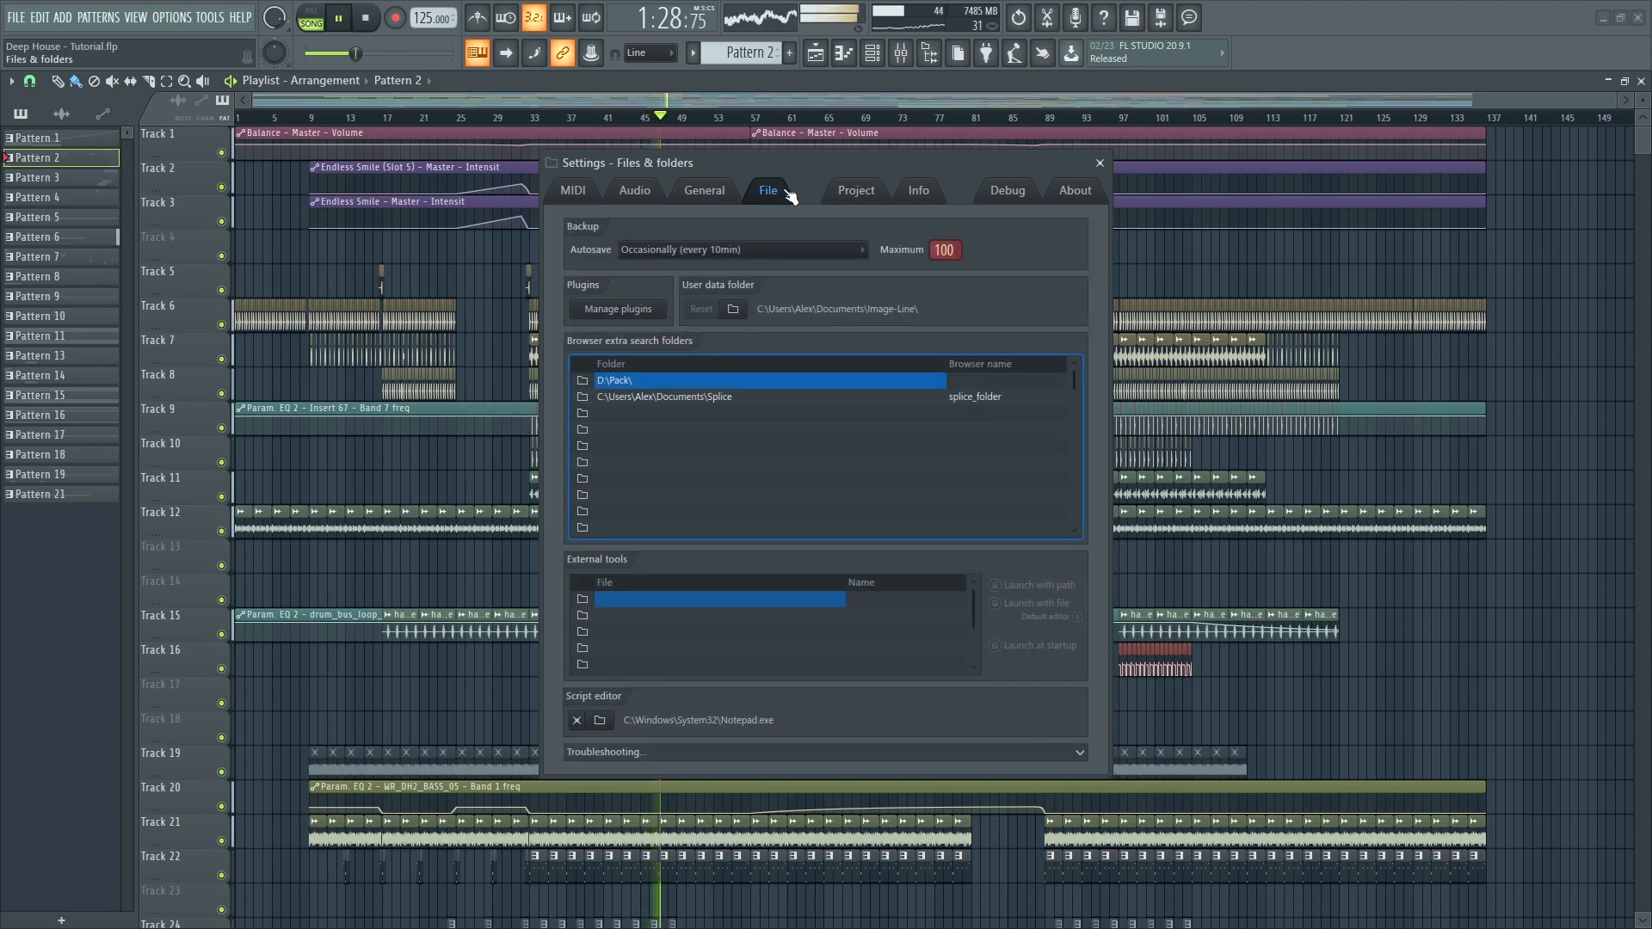
click(1071, 191)
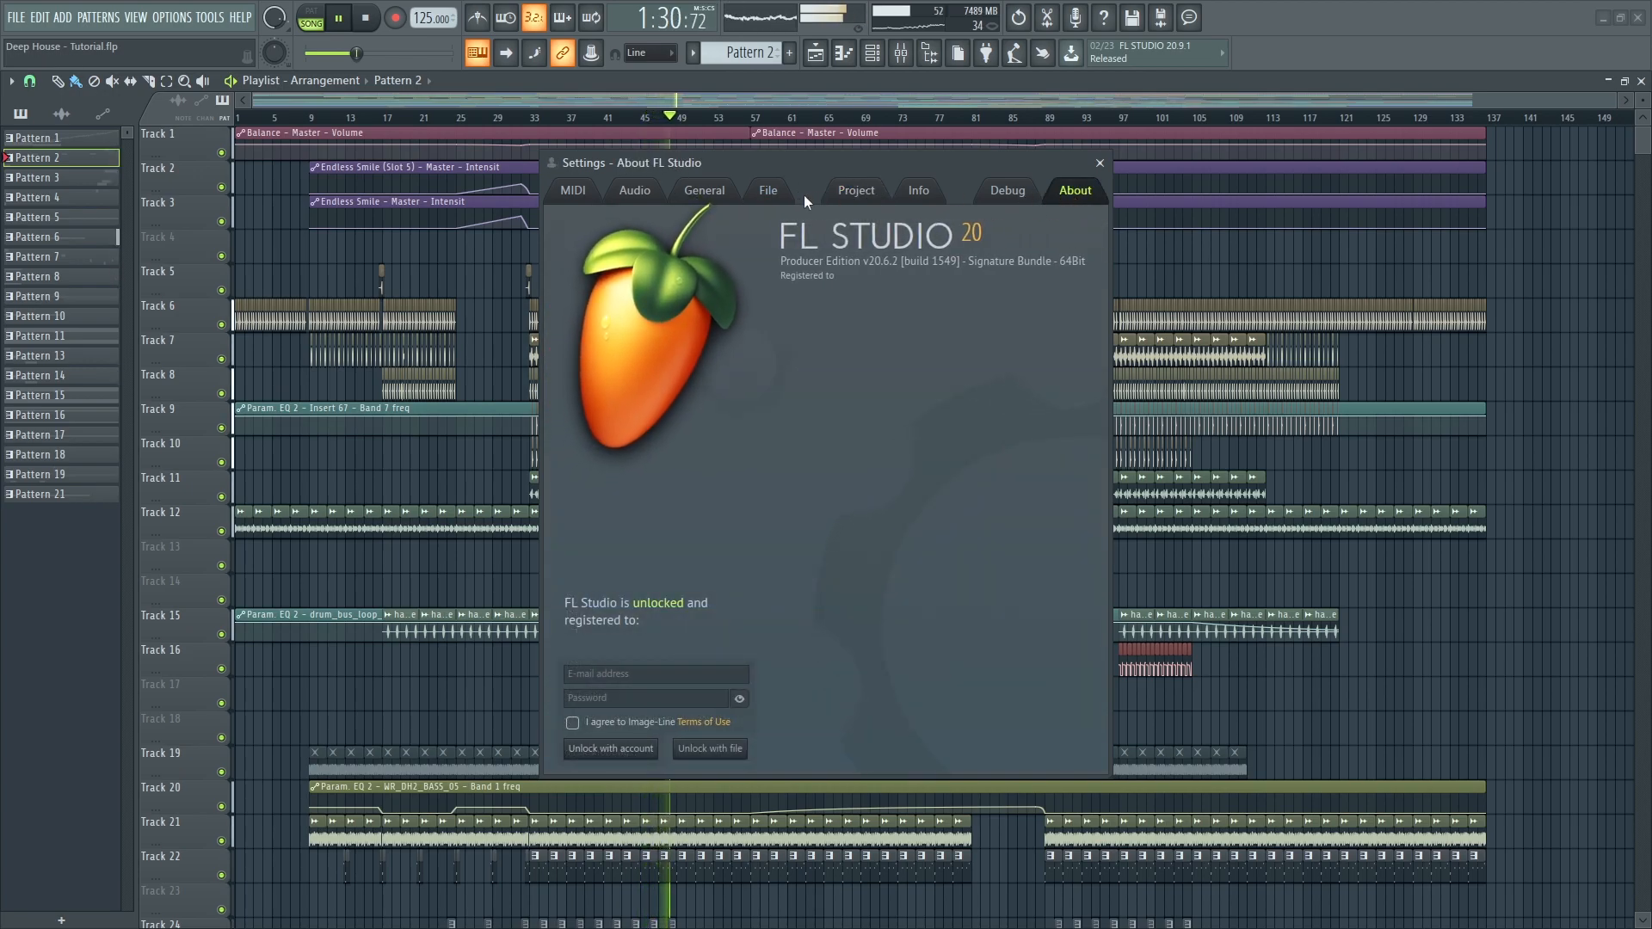
click(922, 191)
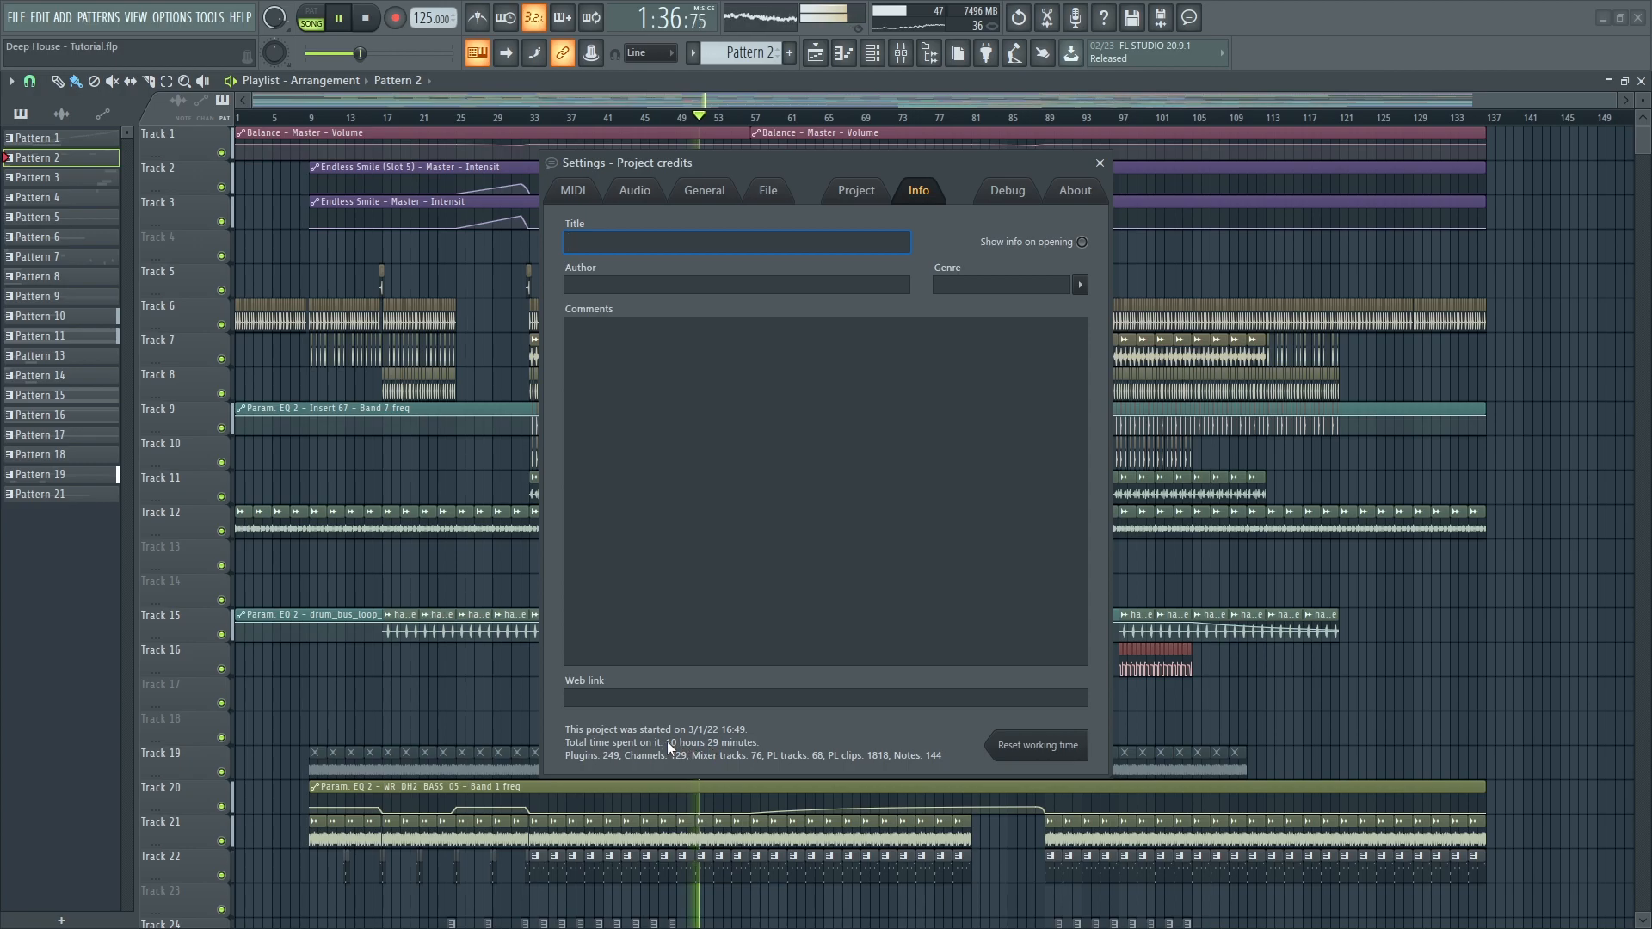
click(1100, 162)
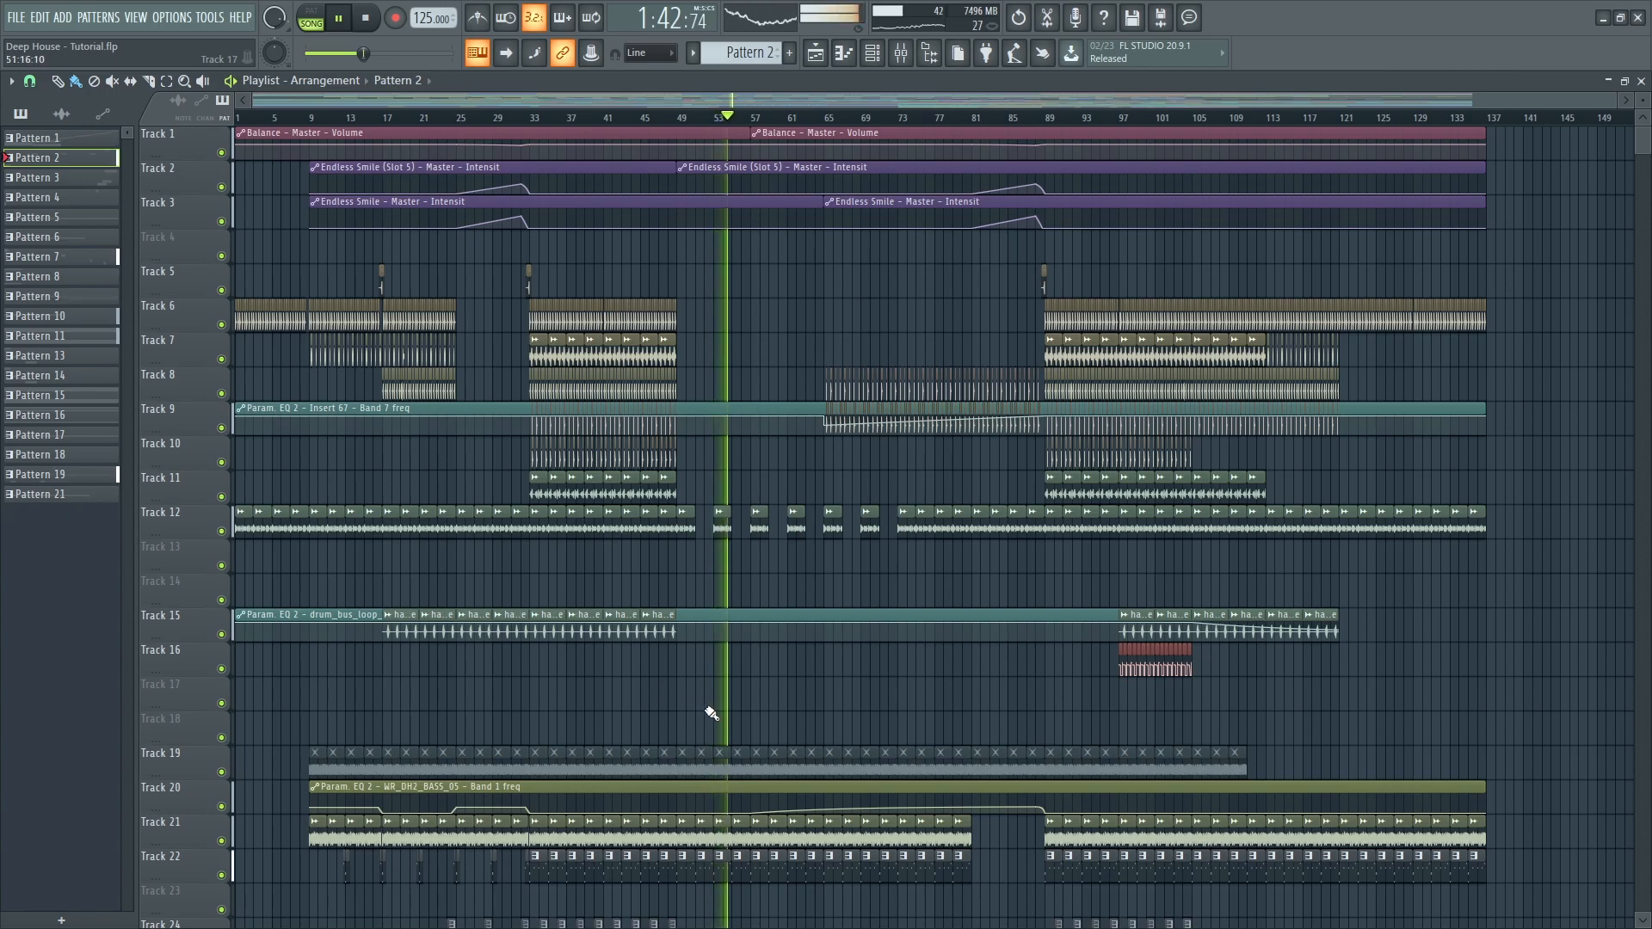
- Examine the breakdown section of the arrangement around bars 46 to 77 on Tracks 1 to 30
scroll(723, 675, up, 3)
scroll(817, 637, up, 2)
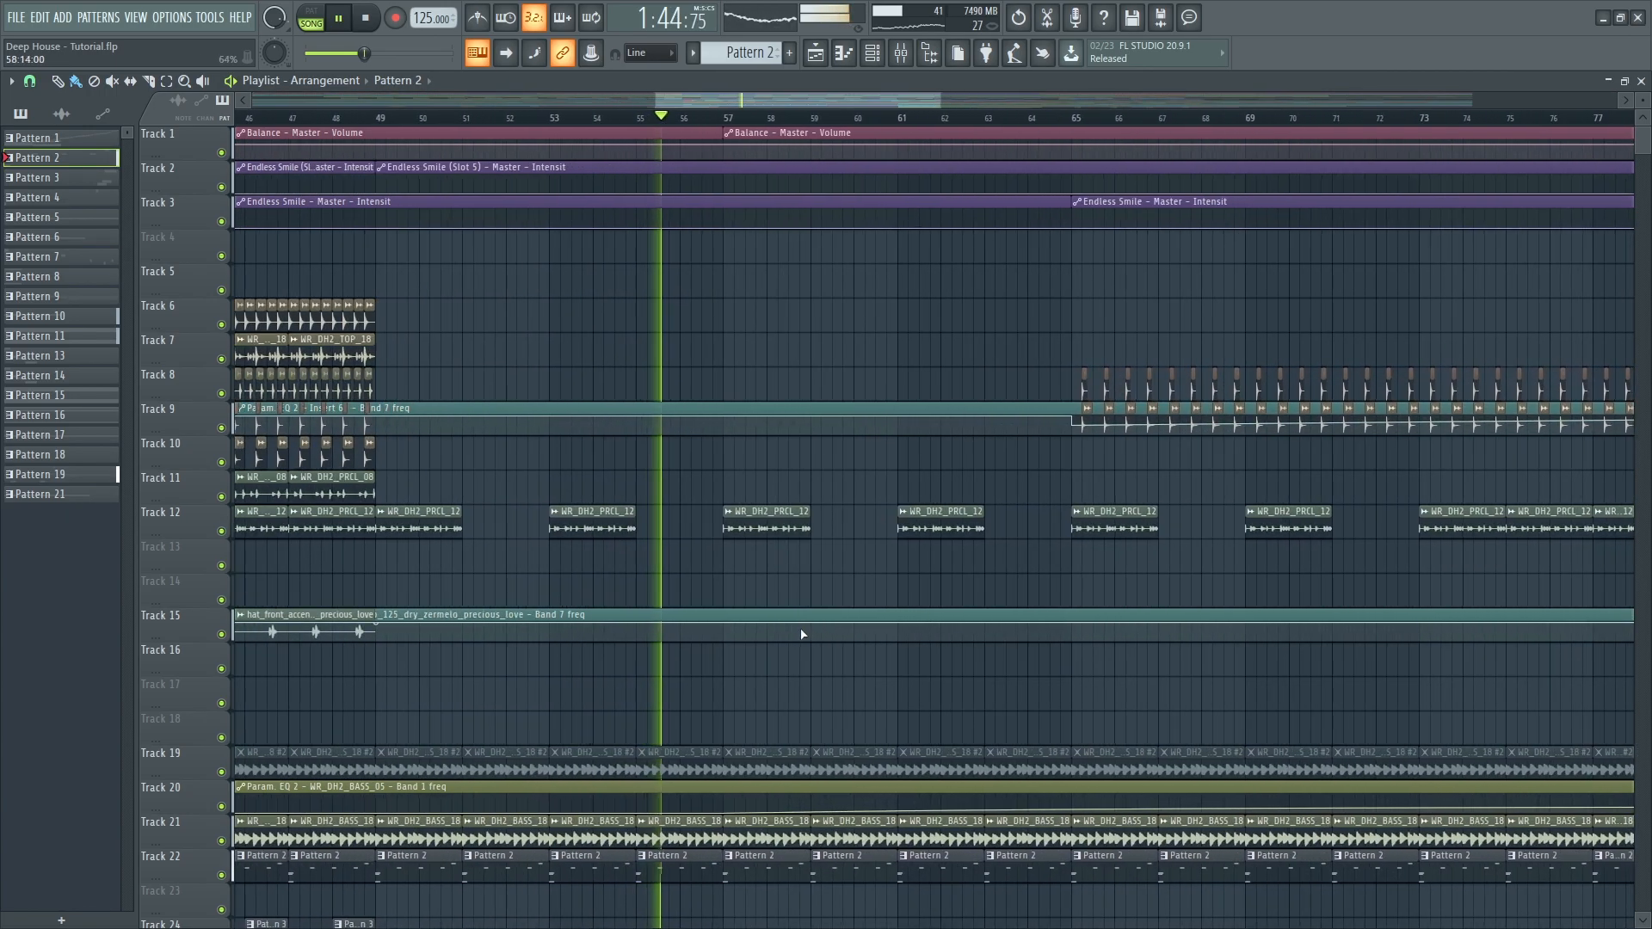
scroll(749, 628, down, 2)
scroll(755, 635, down, 3)
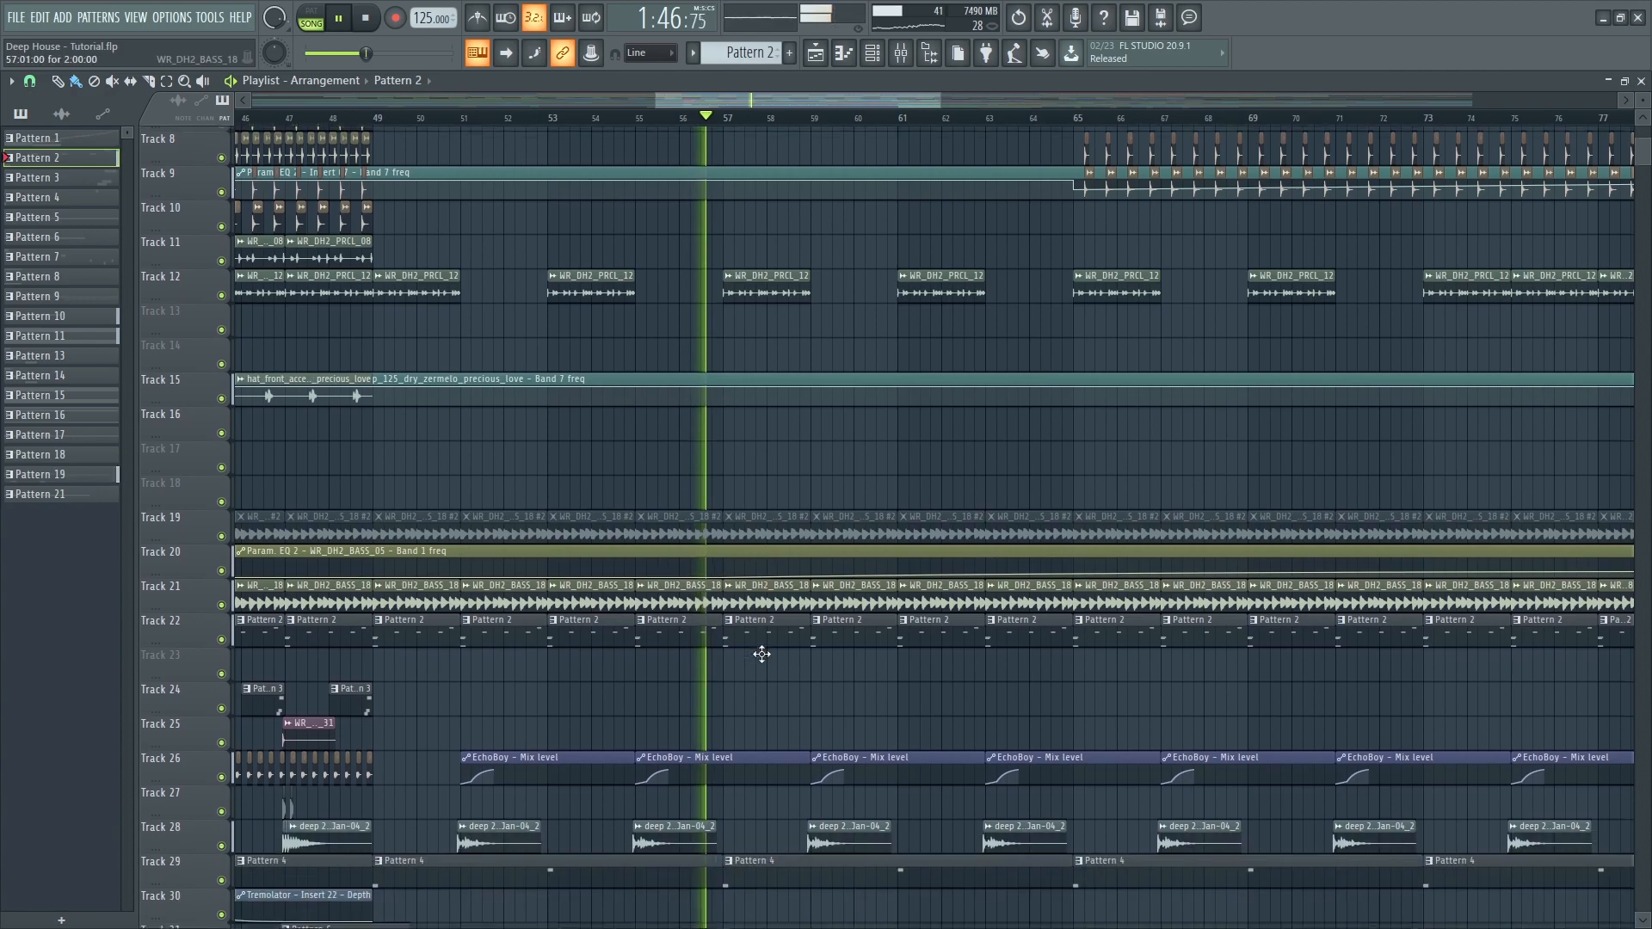
- Inspect the sample settings of the deep 2022 - 2022-Jan-04_2 clip on Track 28 and close them
scroll(766, 766, down, 2)
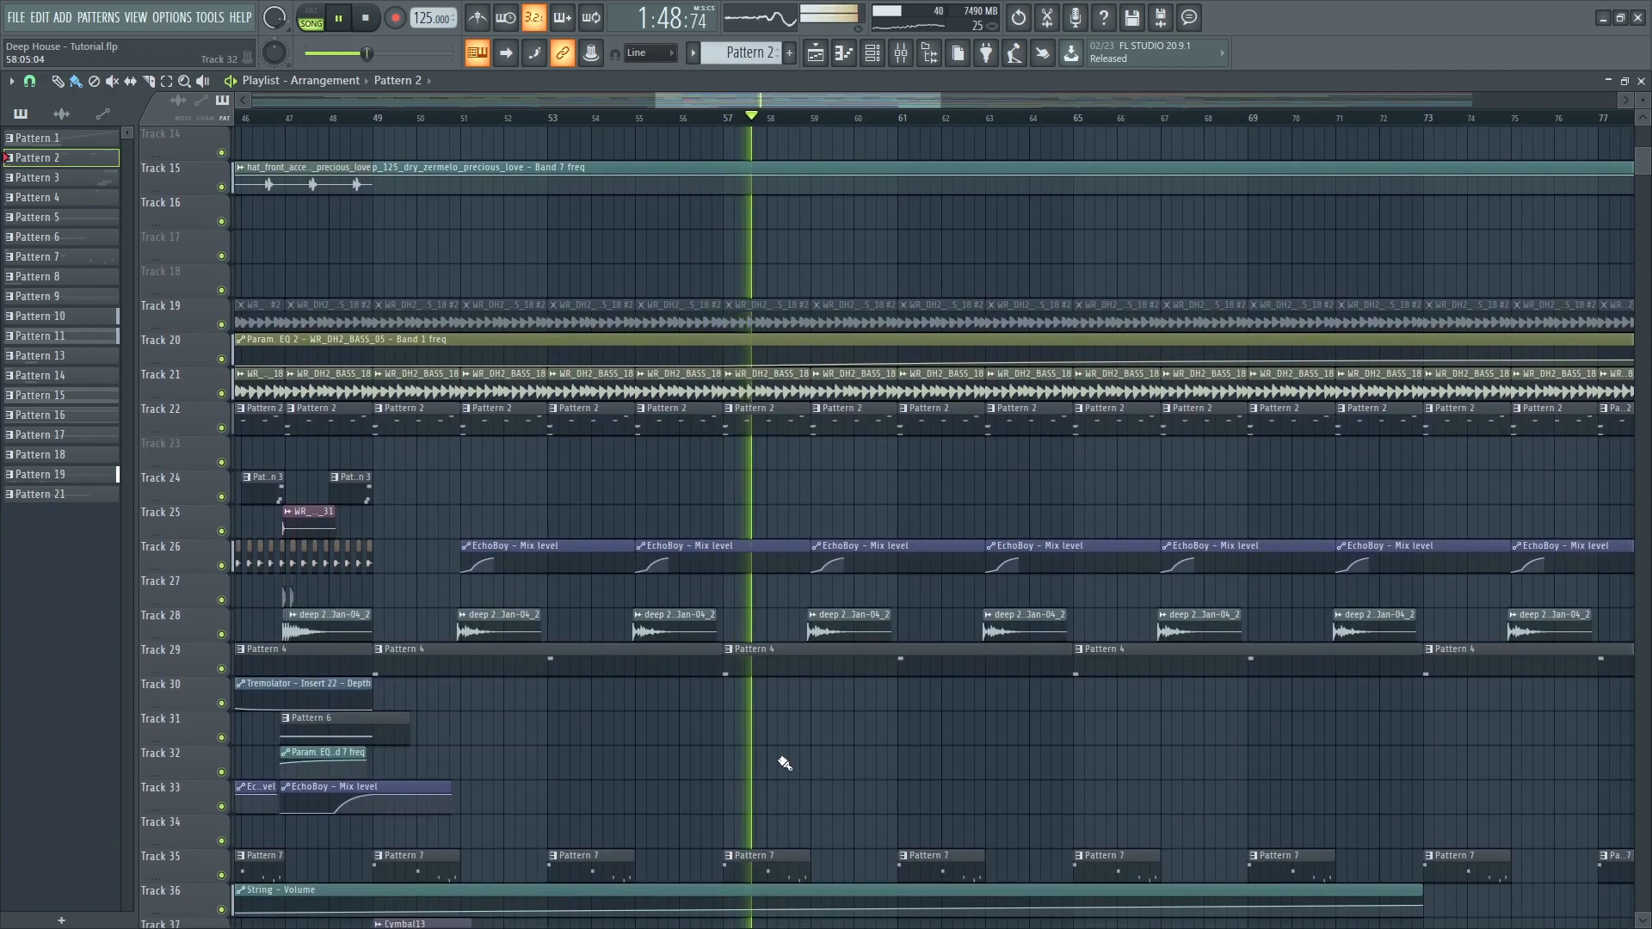
scroll(833, 726, up, 3)
double_click(832, 693)
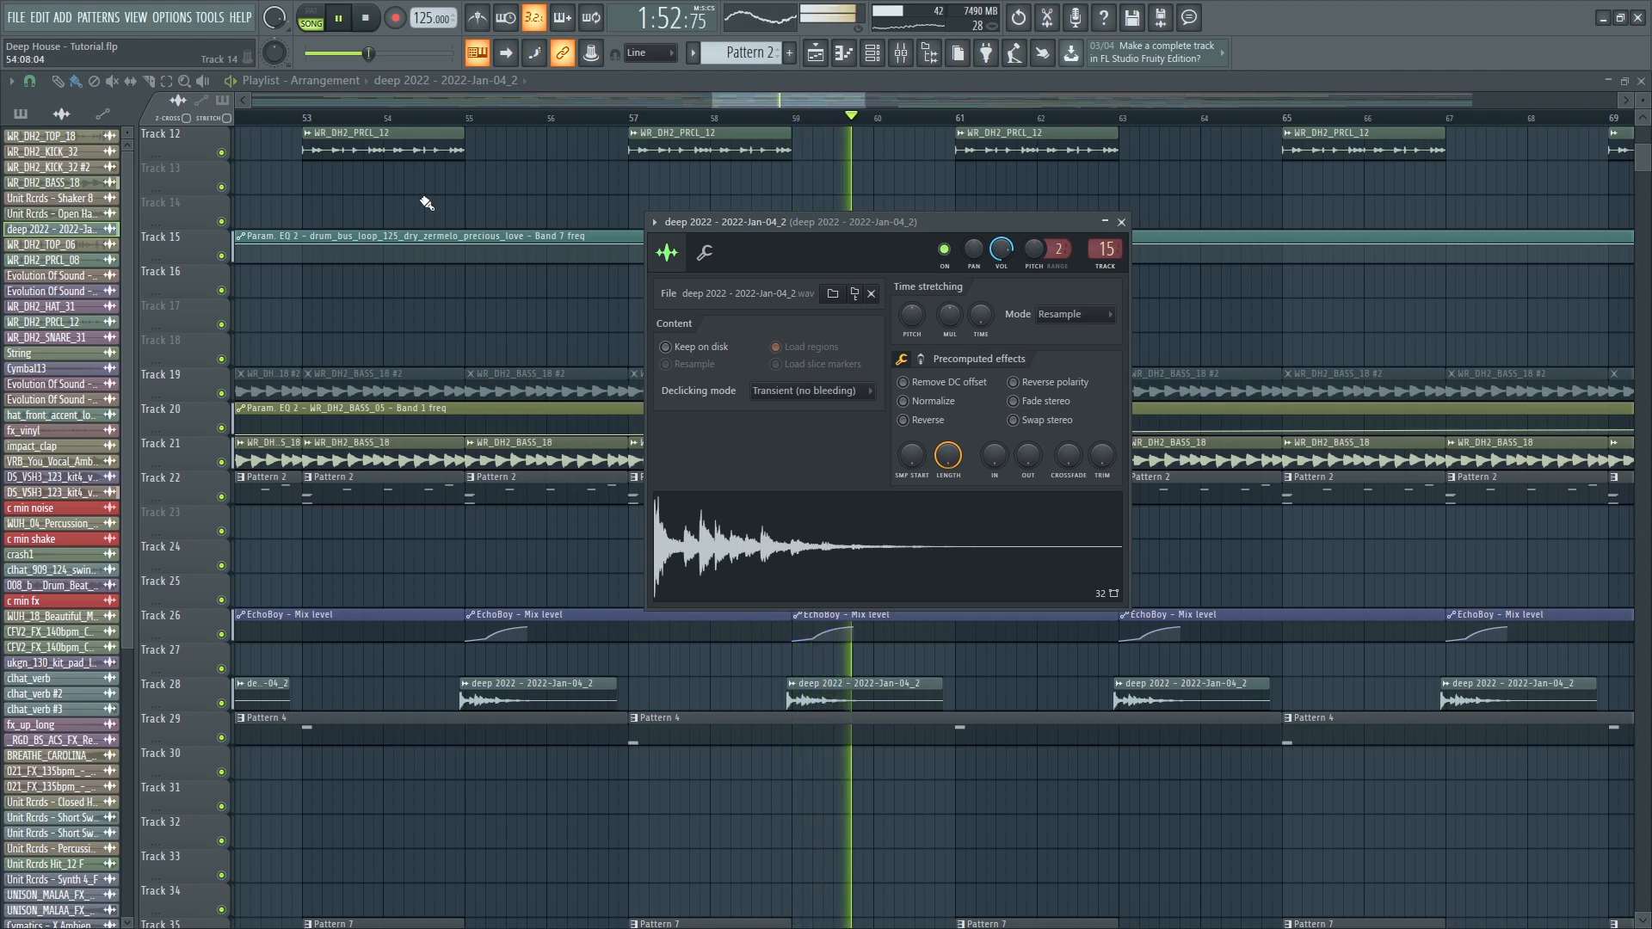
key(Escape)
- Inspect the sample settings of the male adlibs chorus vocal loop on Track 52 and close them
scroll(830, 643, down, 2)
scroll(830, 644, down, 6)
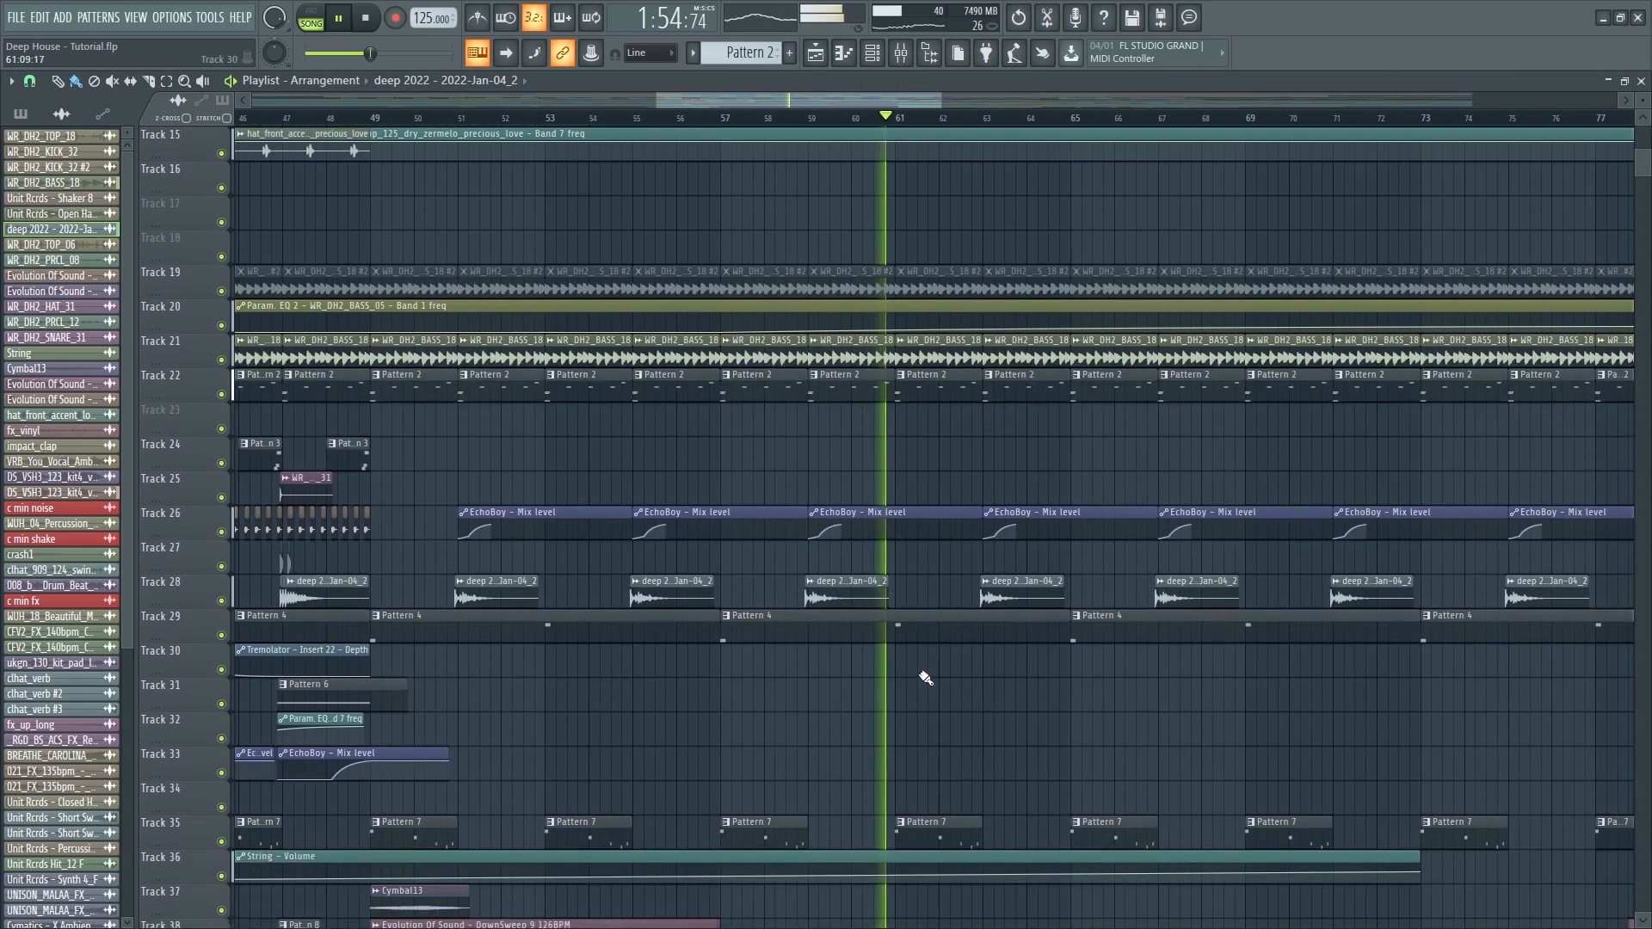
scroll(1025, 761, down, 7)
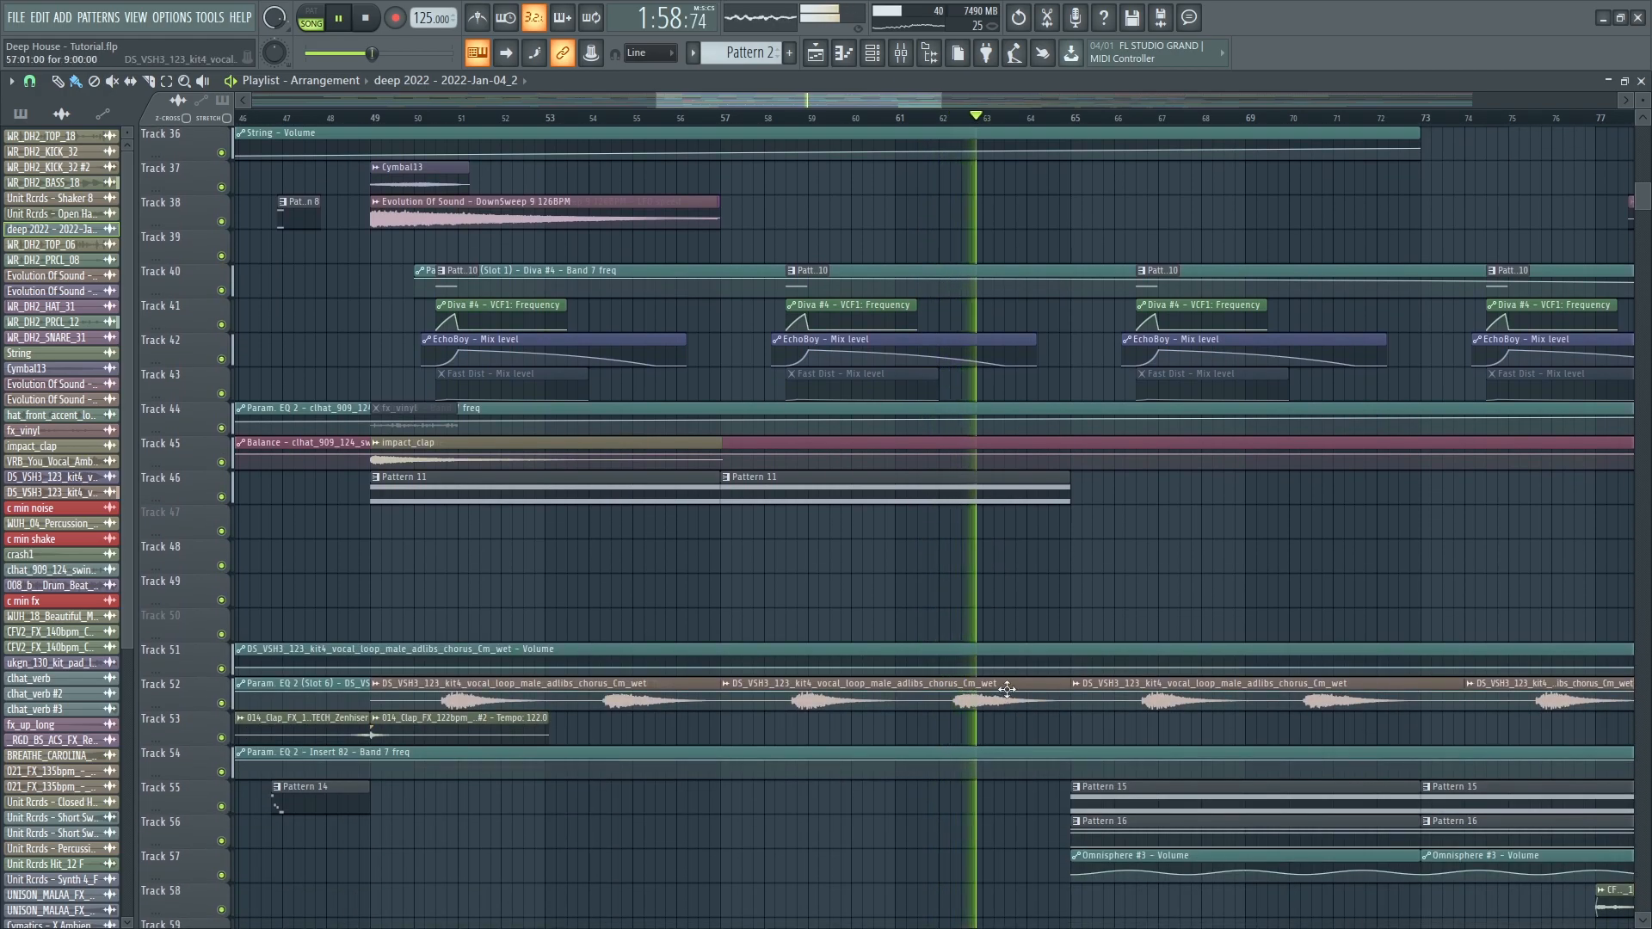
click(1004, 684)
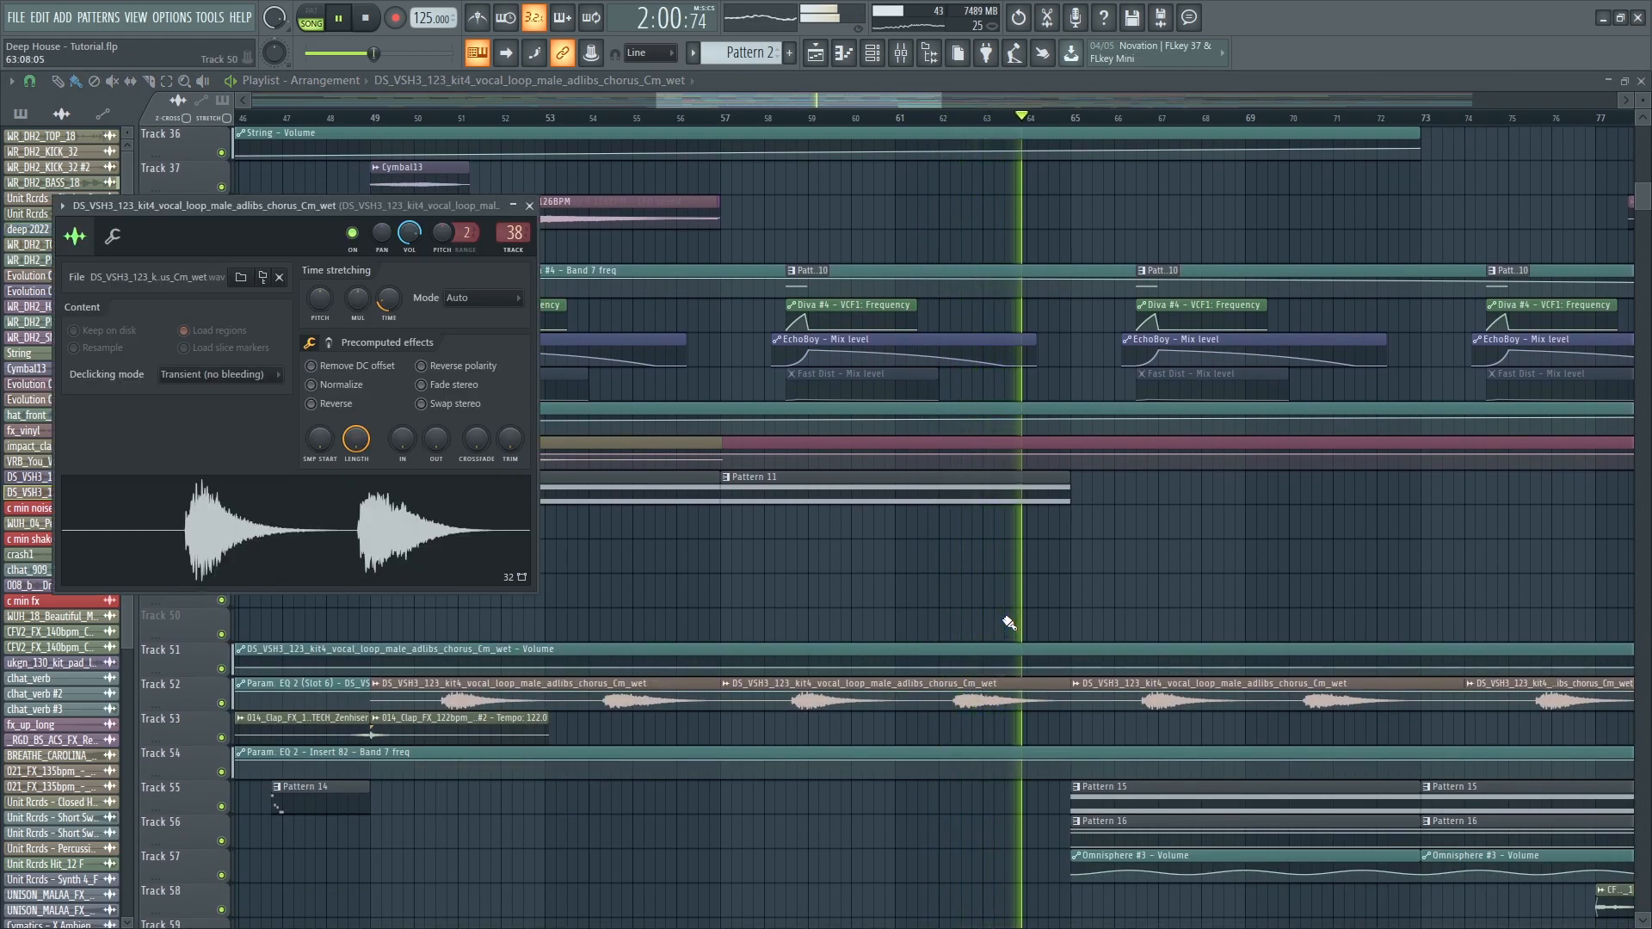
key(Escape)
- Examine the build-up and the second drop around bars 65 to 105 on Tracks 30 to 76
scroll(1063, 839, down, 2)
scroll(924, 820, down, 4)
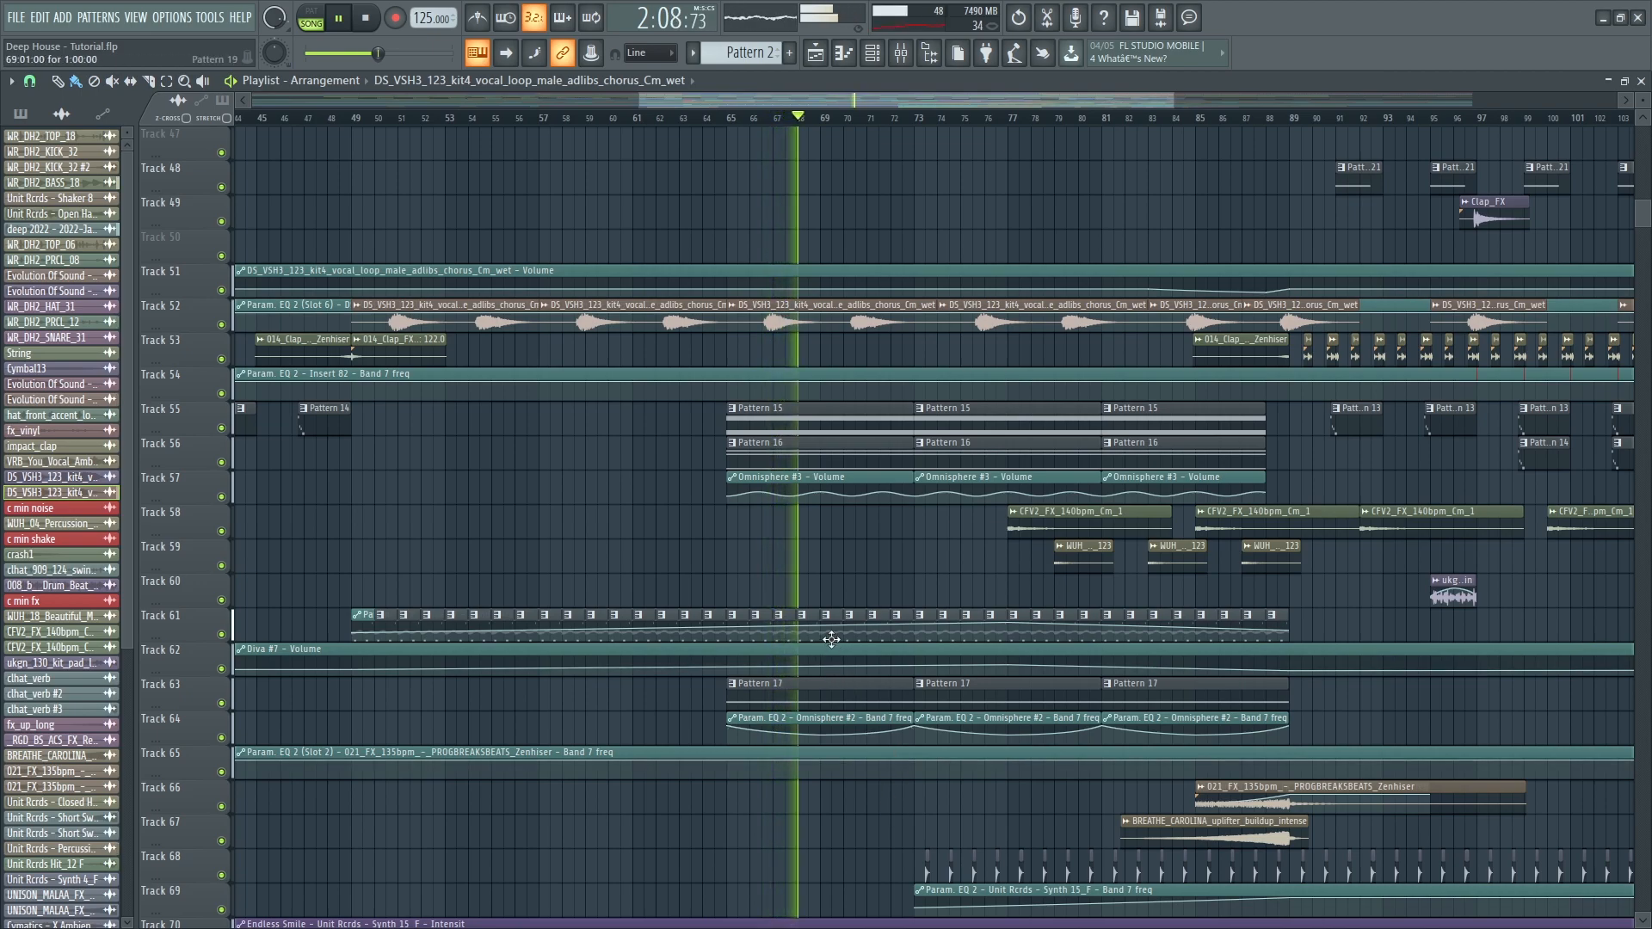
scroll(831, 638, down, 5)
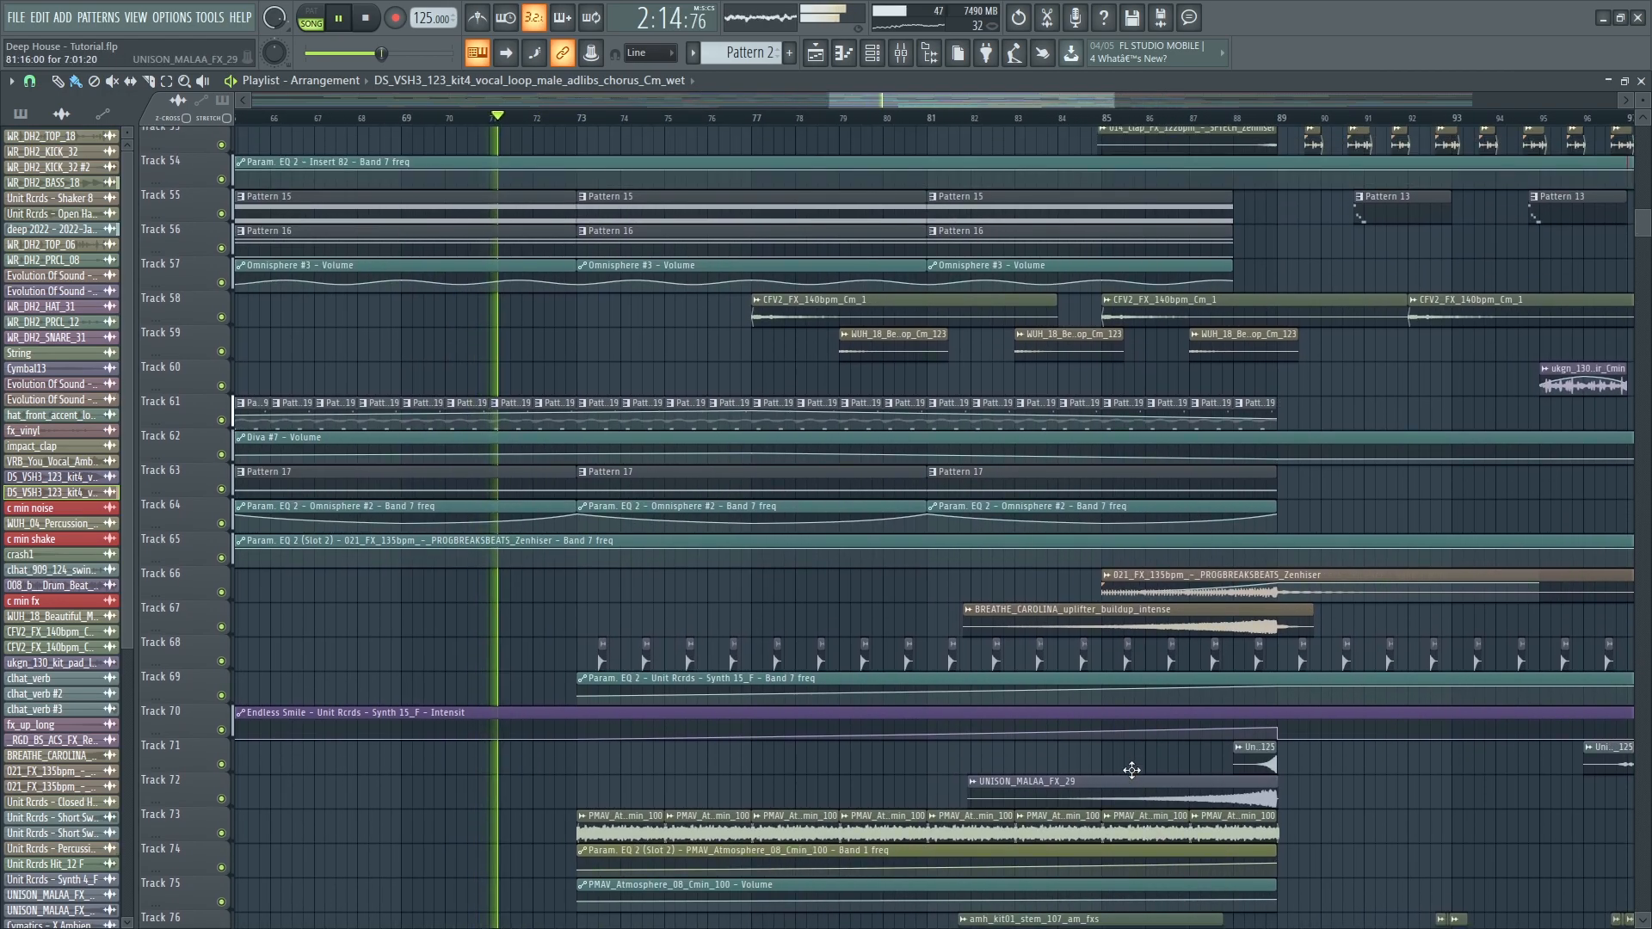
scroll(1050, 741, up, 1)
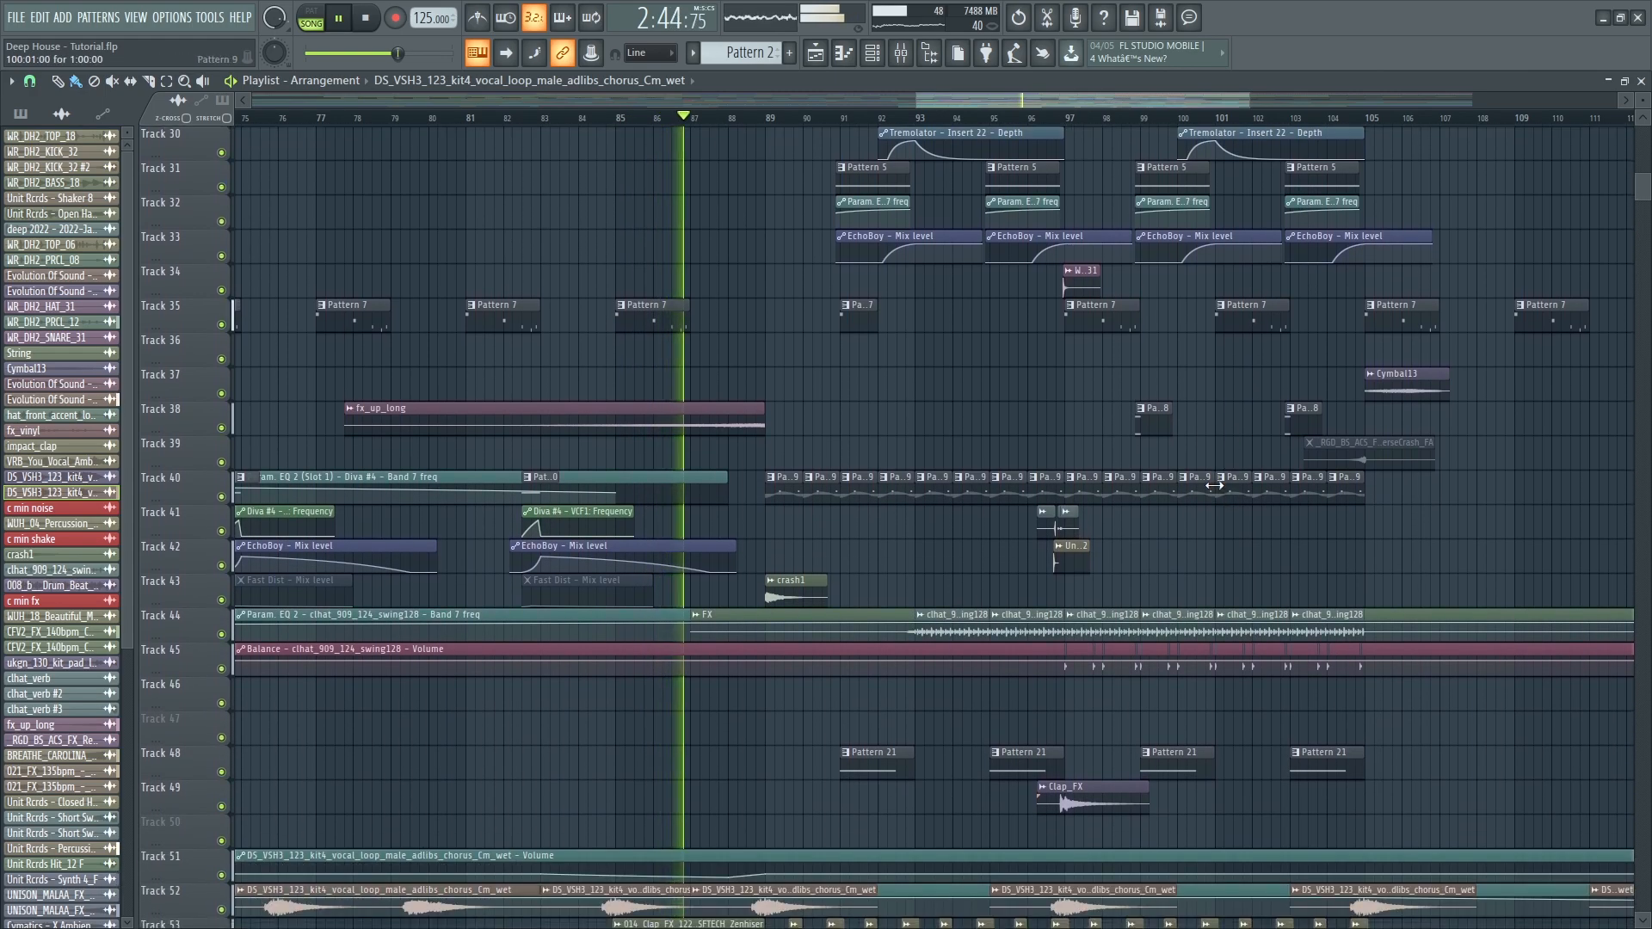
scroll(1214, 485, down, 5)
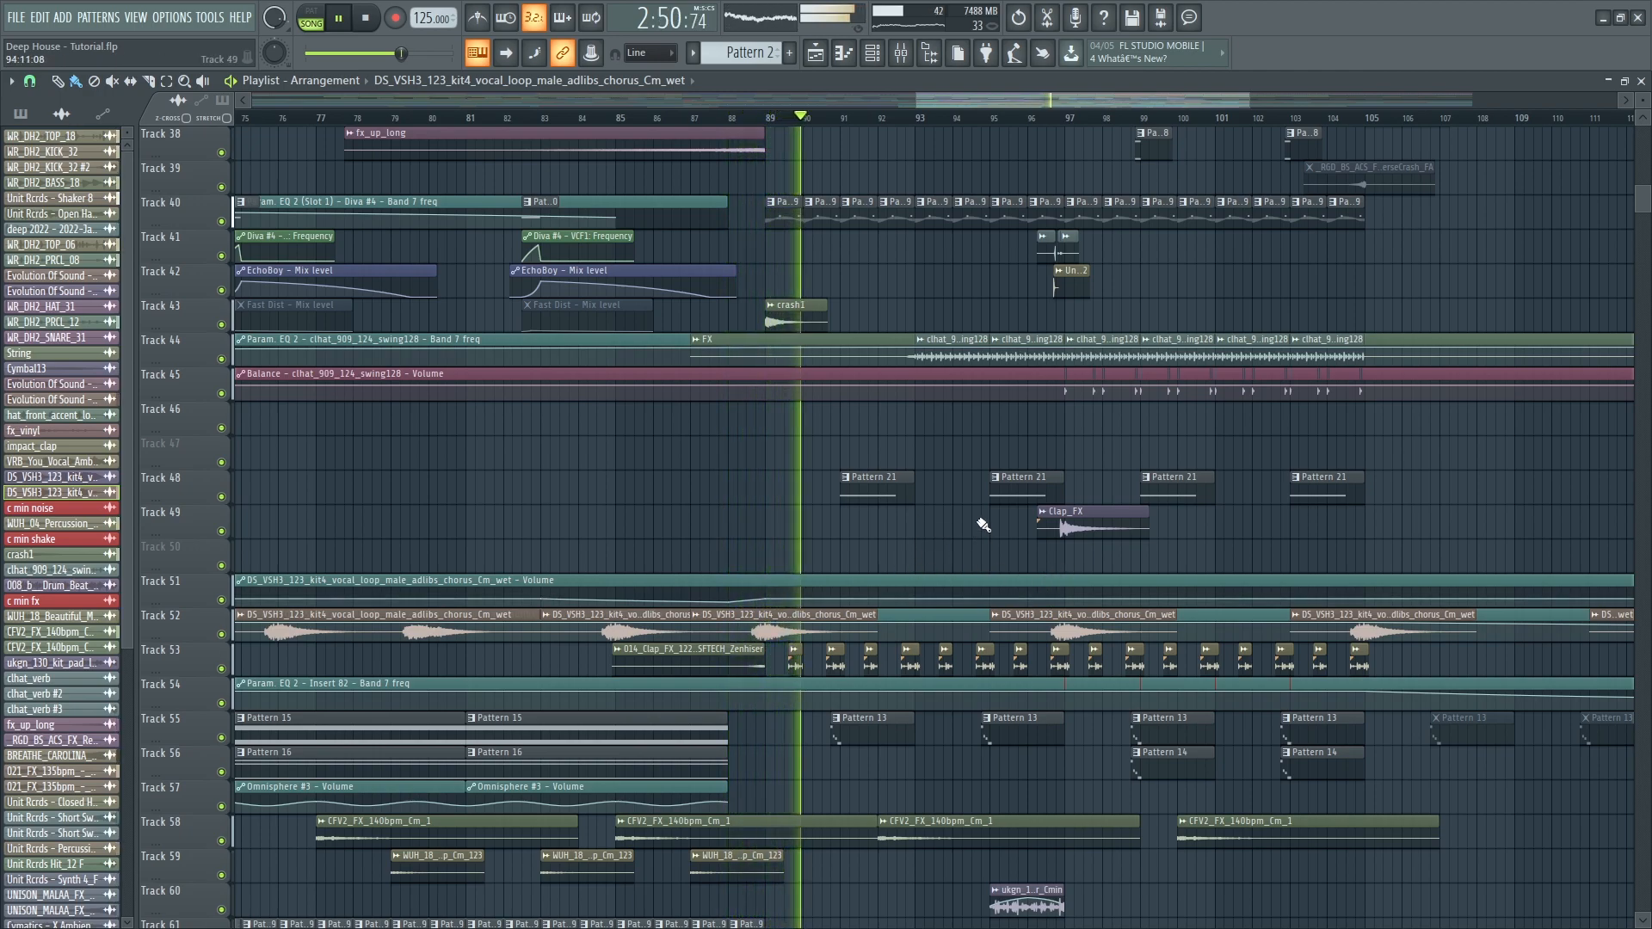
scroll(983, 526, down, 3)
scroll(1079, 546, down, 3)
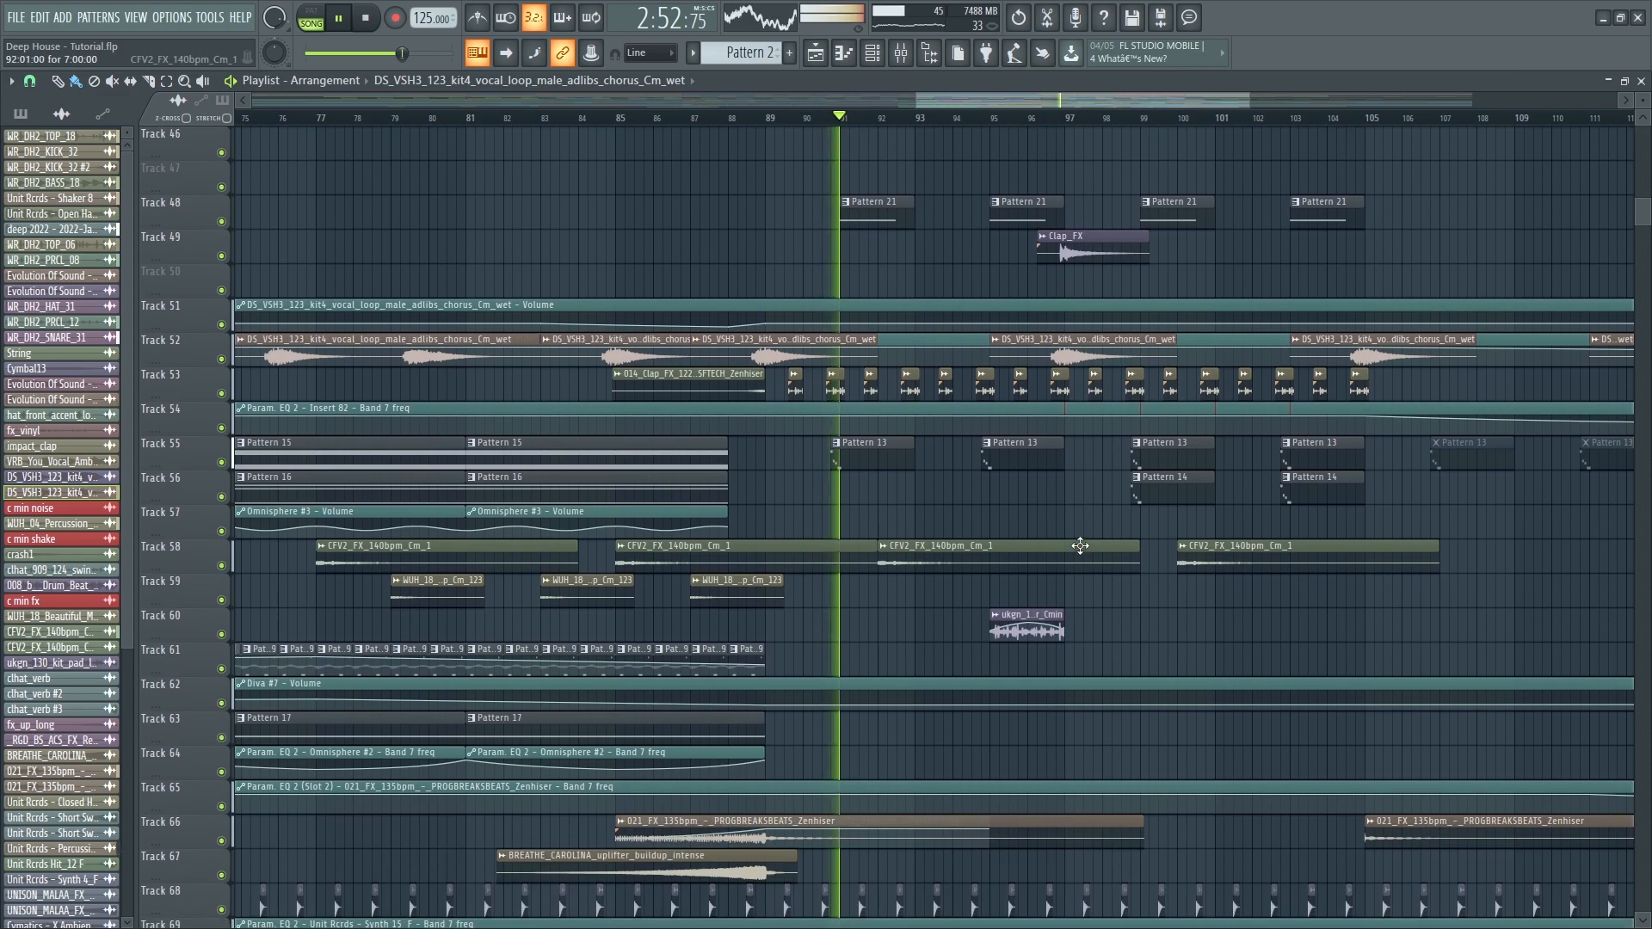
scroll(1080, 549, down, 4)
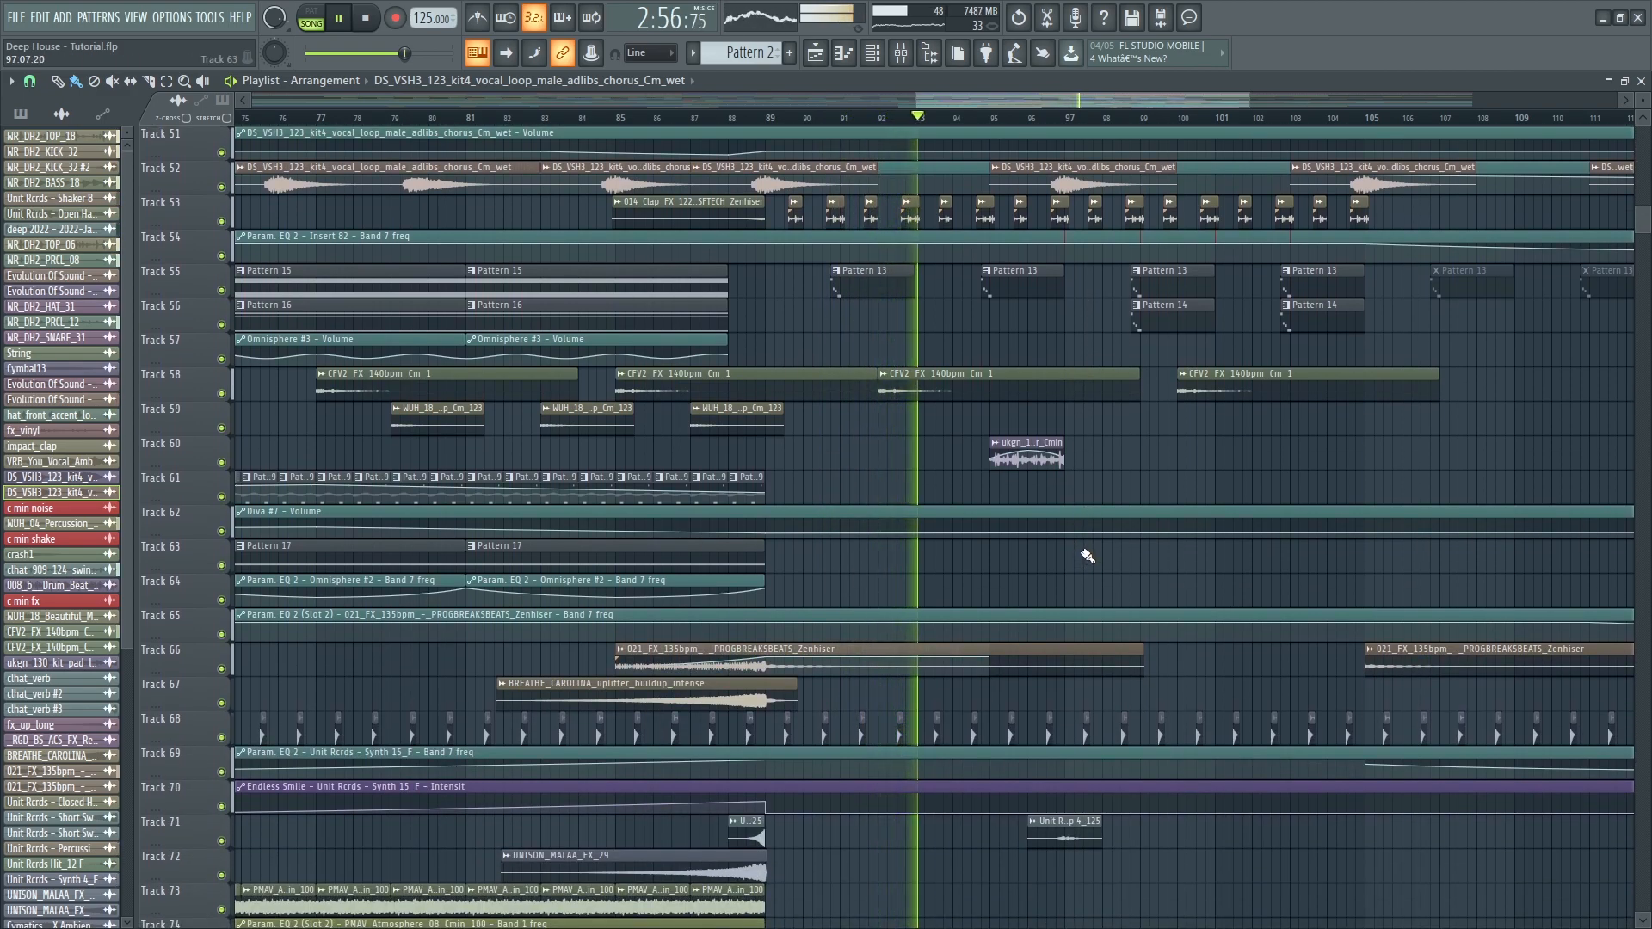
scroll(1084, 555, down, 2)
scroll(1080, 551, down, 5)
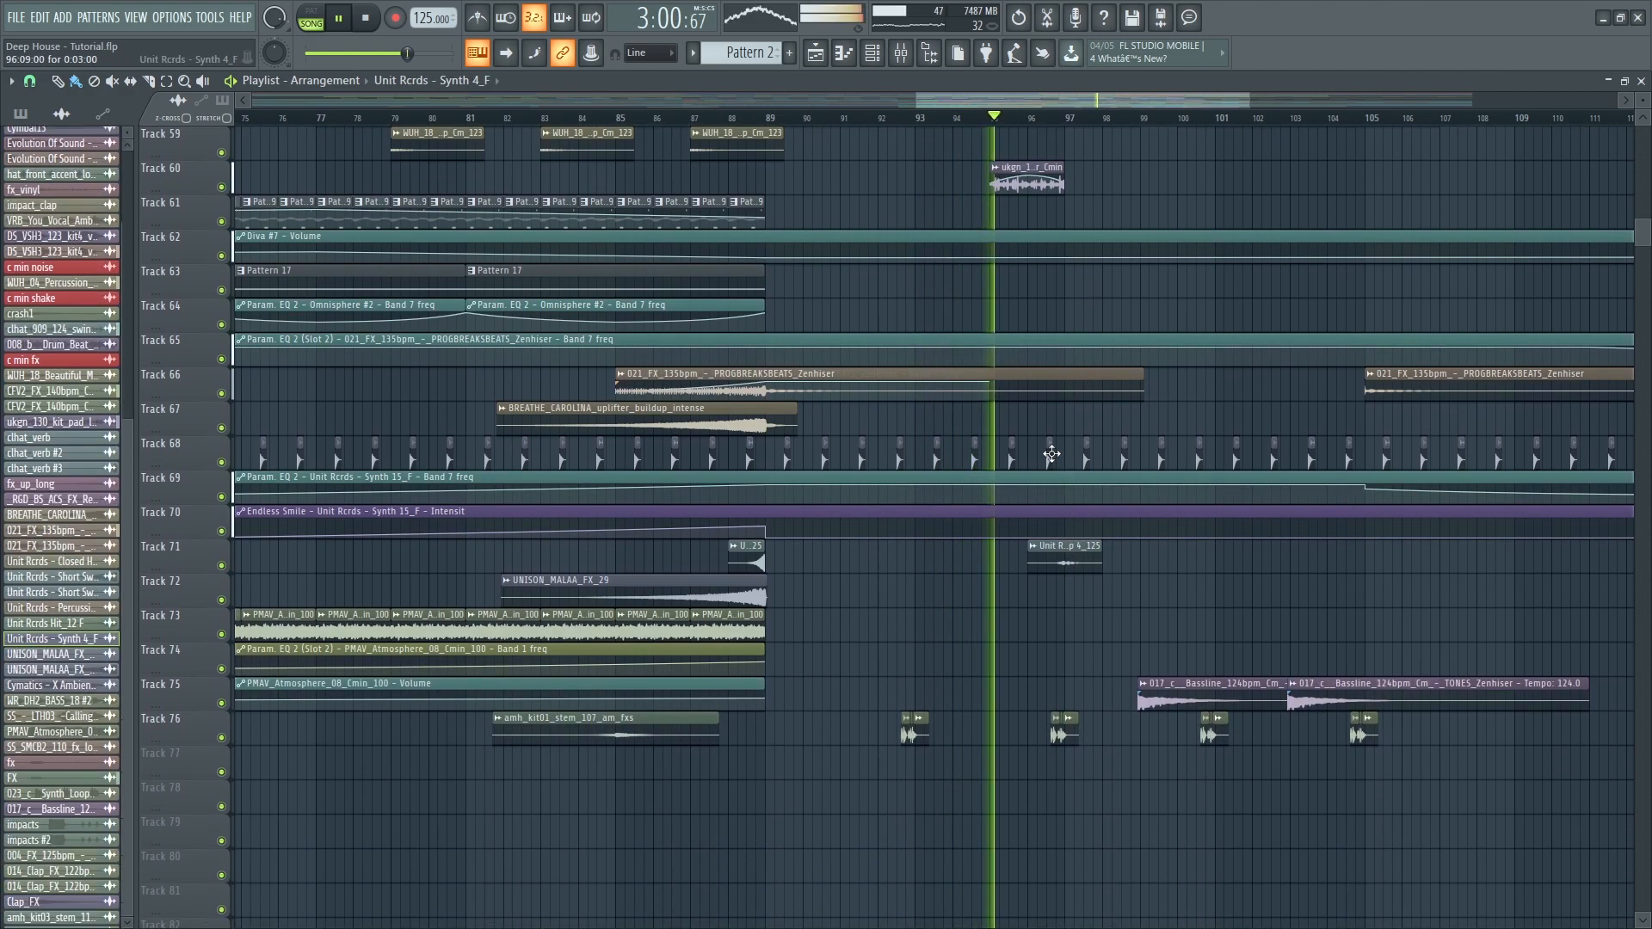
- Inspect the sample settings of the Unit Rcrds - Synth 4_F clip on Track 68 and close them
double_click(1052, 455)
scroll(1125, 460, up, 5)
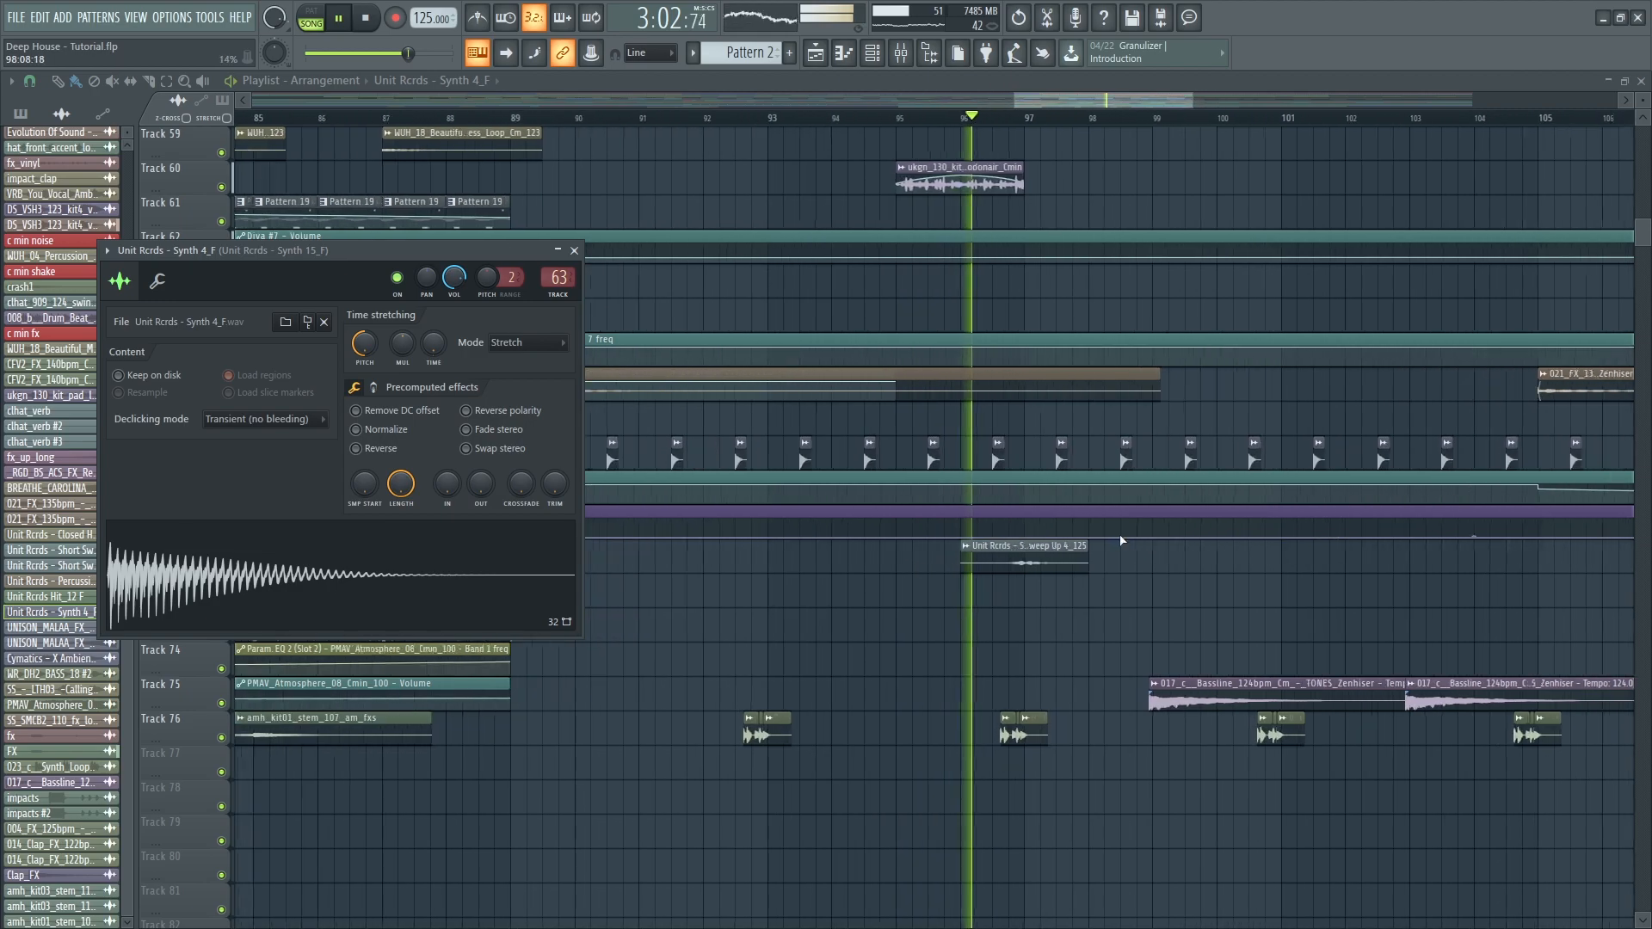
scroll(1076, 567, up, 2)
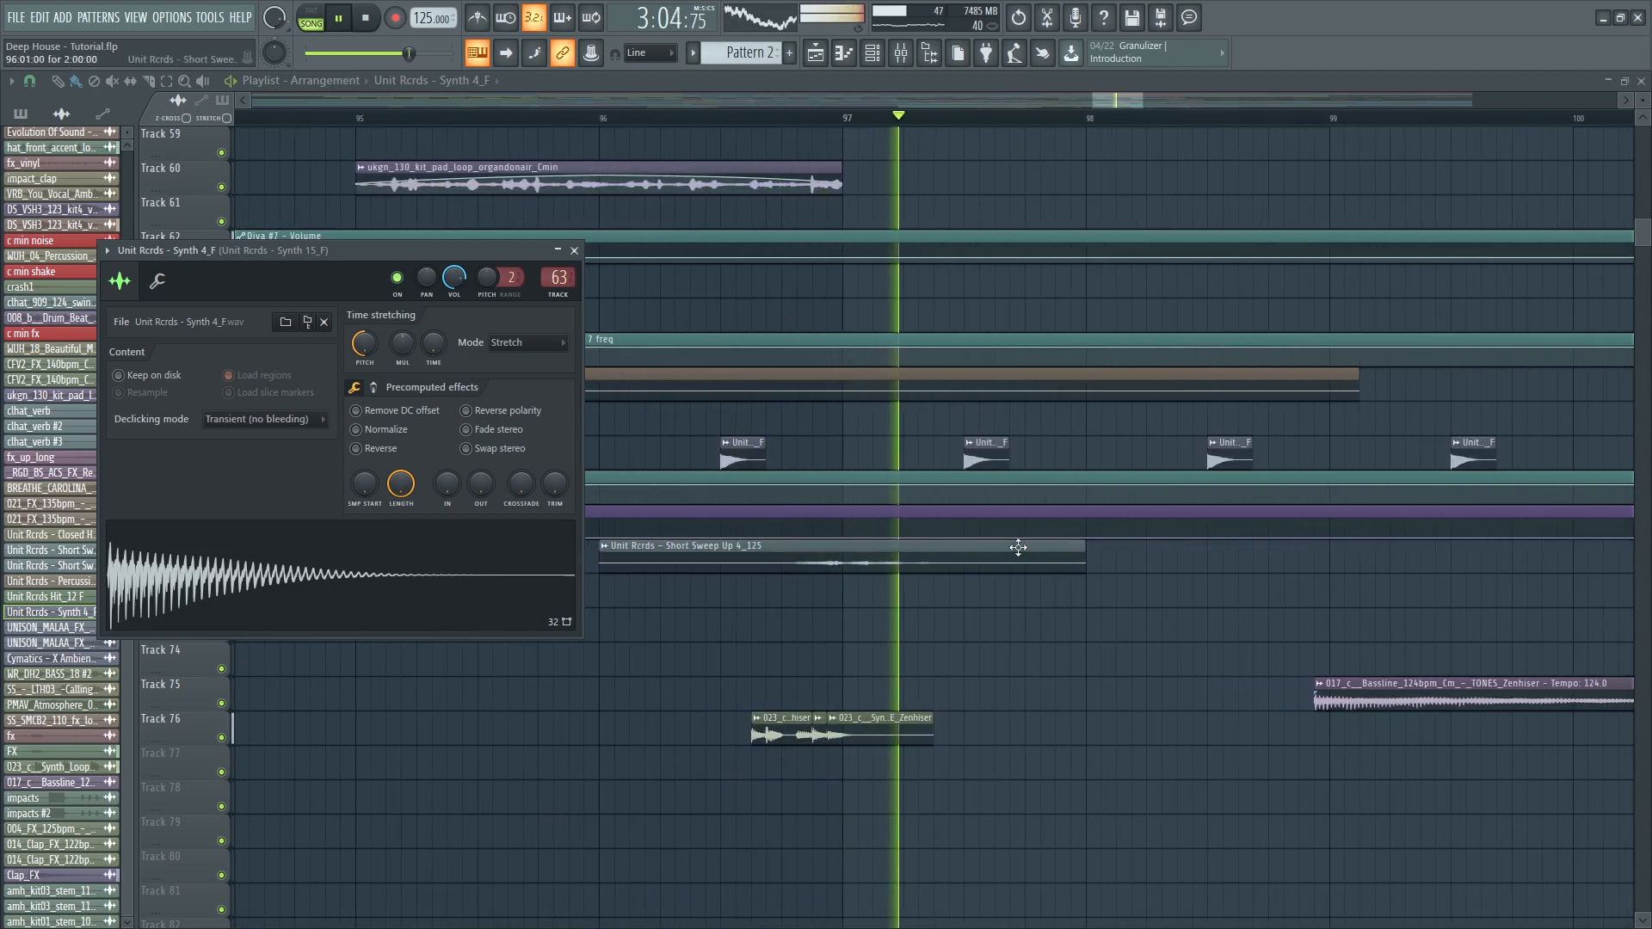
right_click(1163, 636)
- Examine the second drop's bassline, vocal and effect clips around bars 91 to 105 on Tracks 45 to 76
scroll(1165, 635, down, 6)
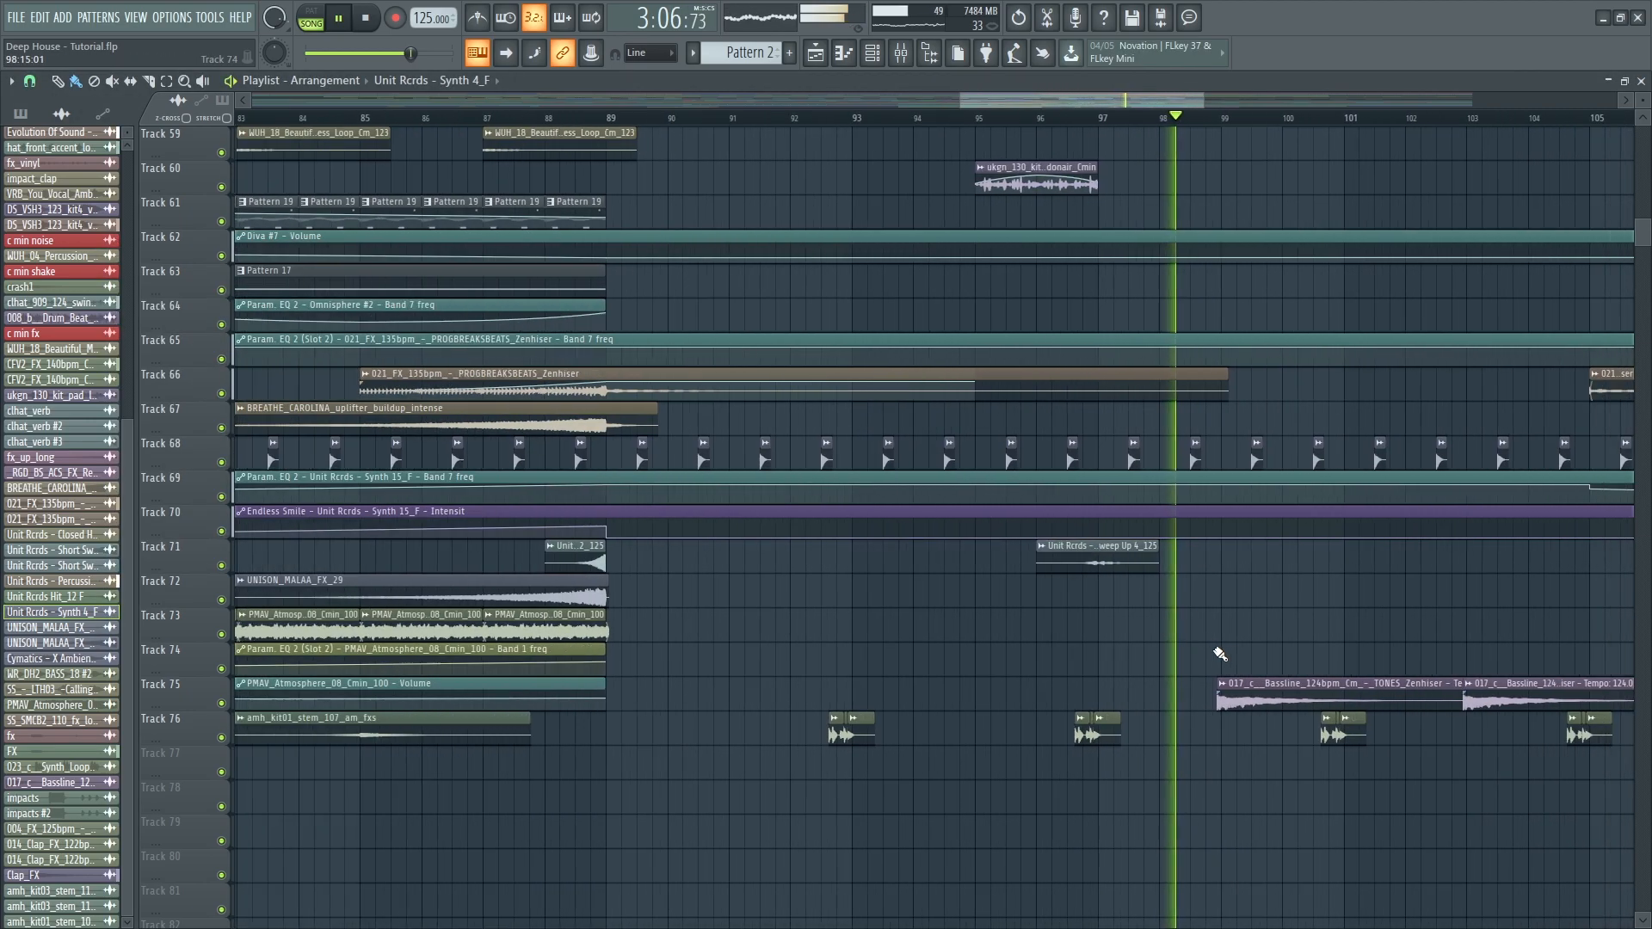
scroll(1463, 718, up, 3)
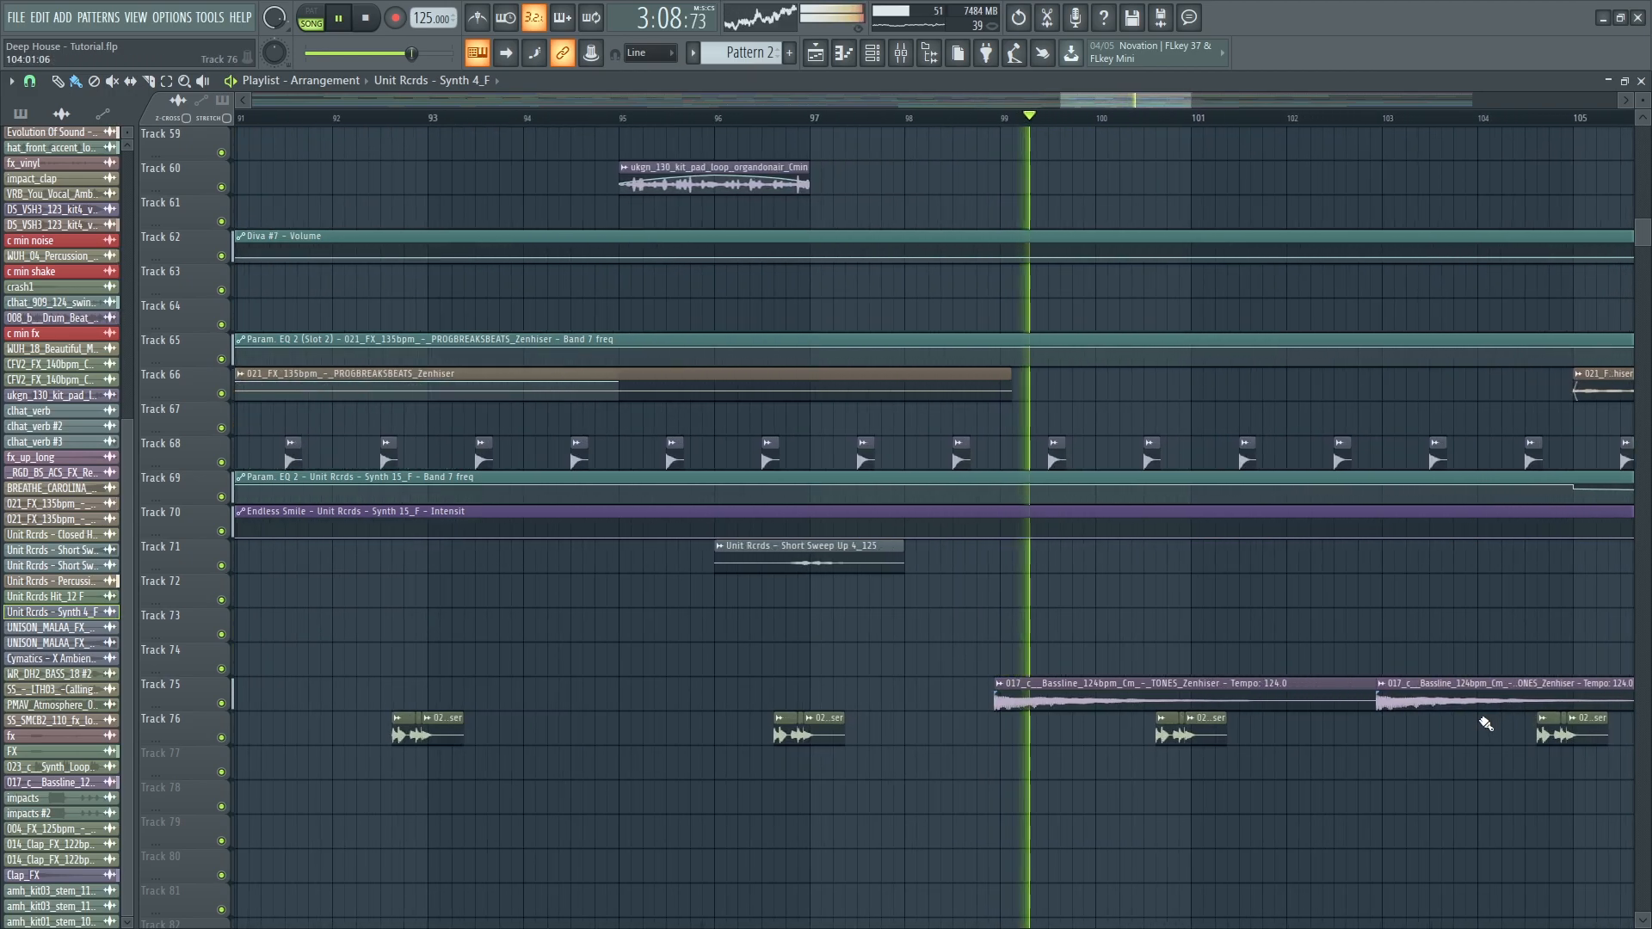
scroll(1407, 706, up, 1)
scroll(1407, 705, up, 1)
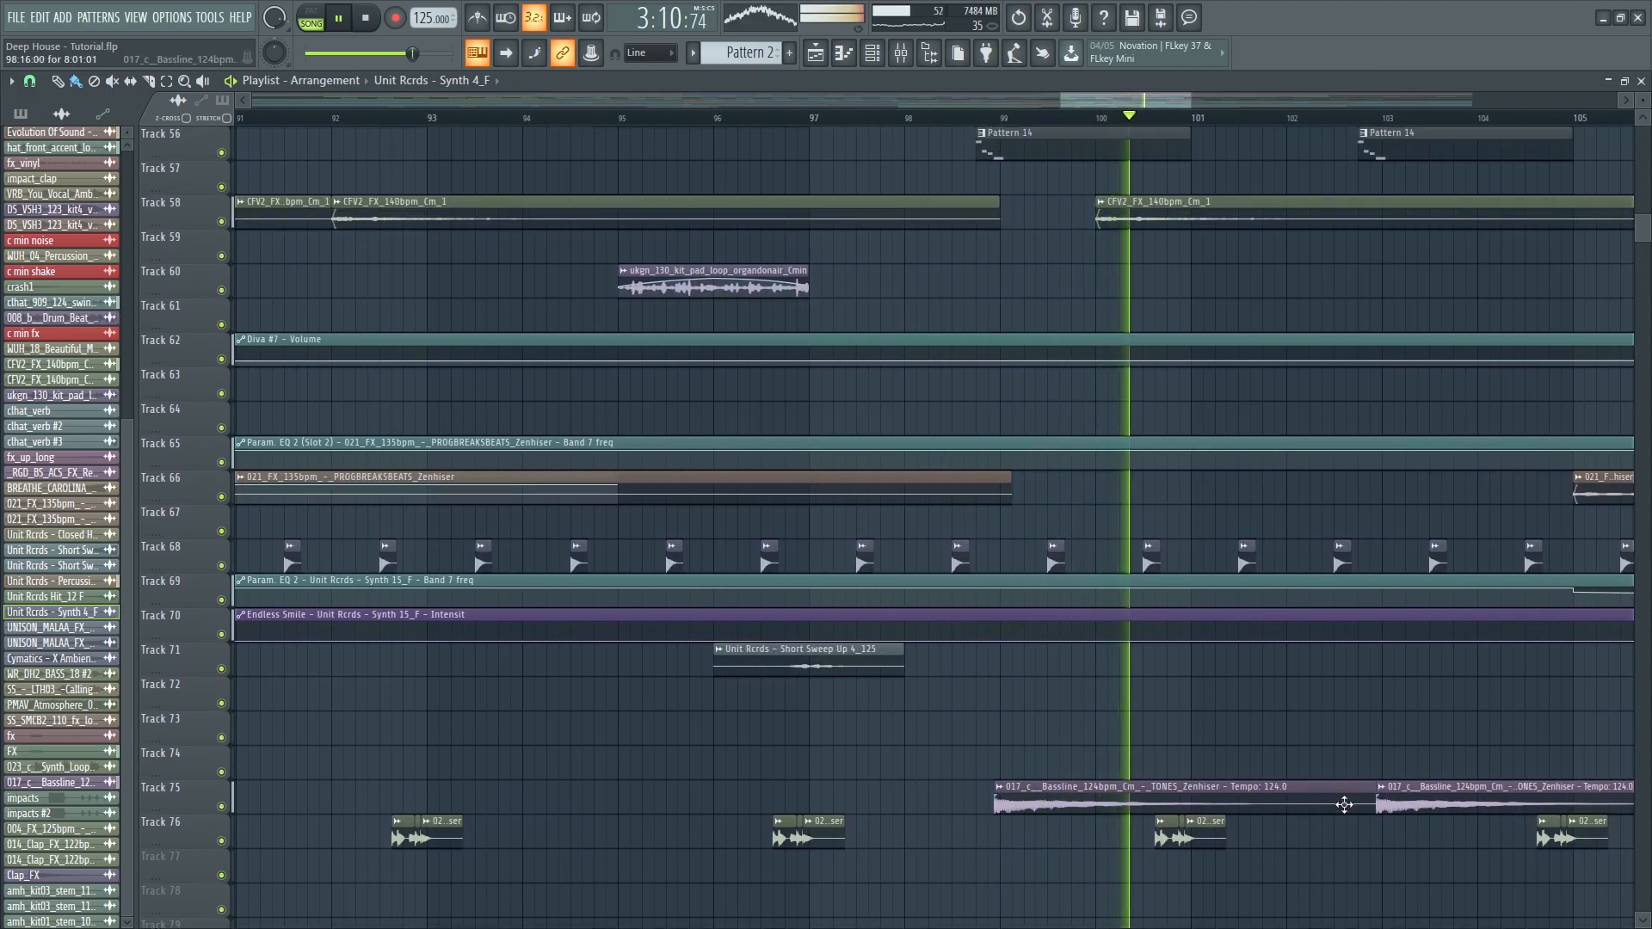
scroll(1330, 765, up, 11)
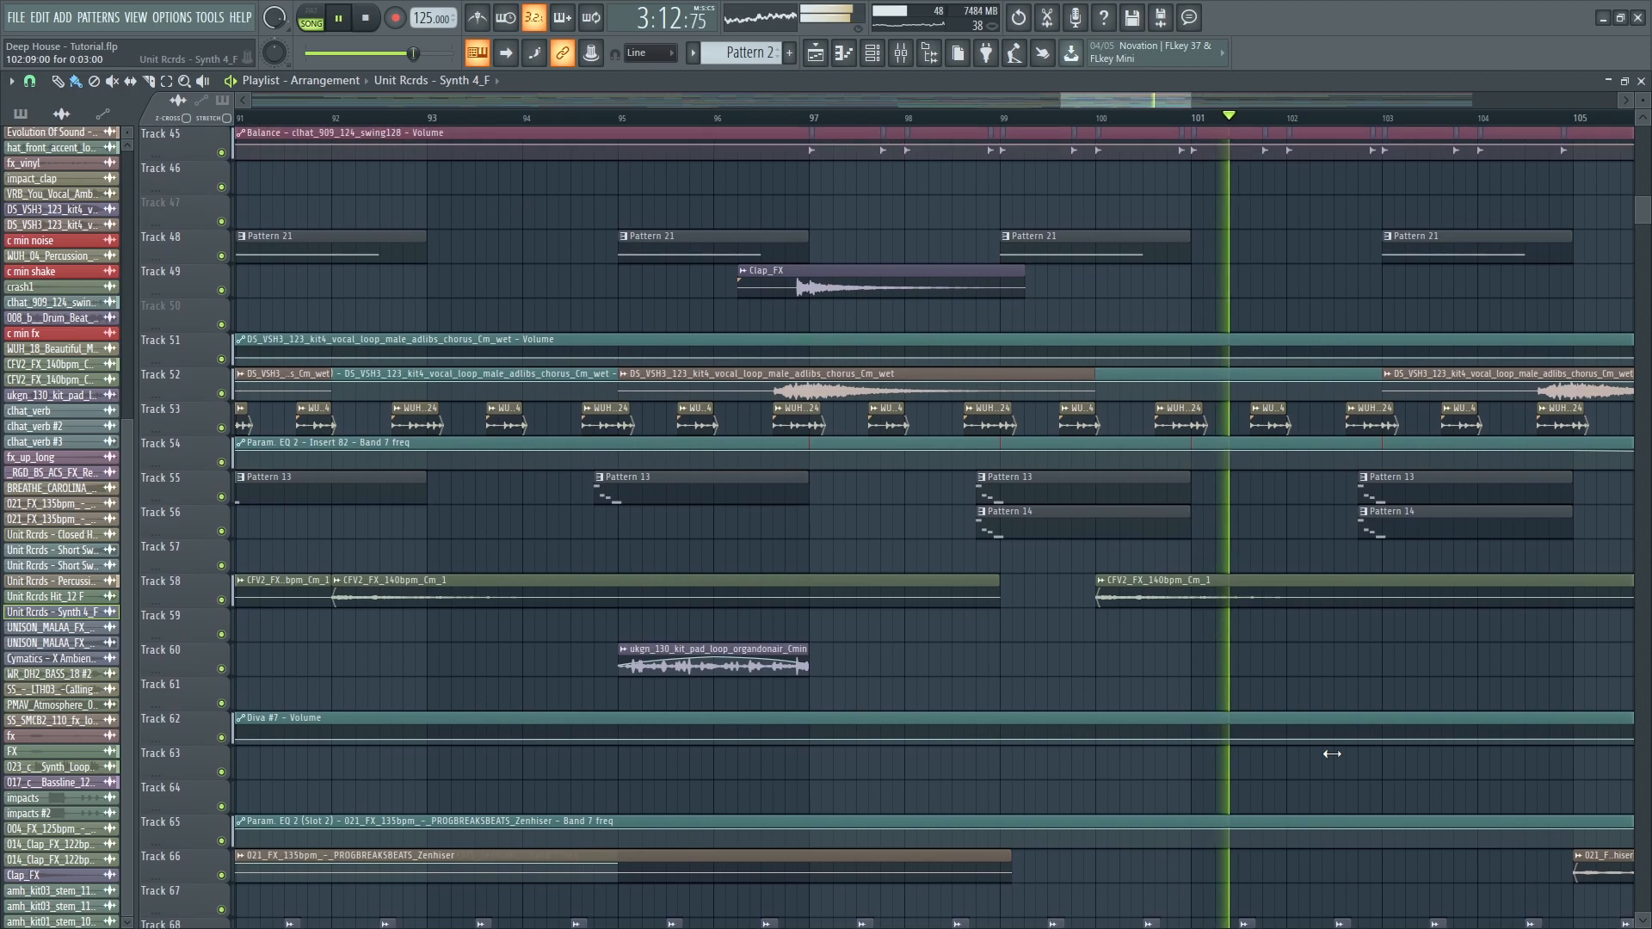
scroll(1333, 756, down, 5)
scroll(1497, 688, up, 3)
scroll(1497, 679, down, 3)
scroll(1484, 675, up, 3)
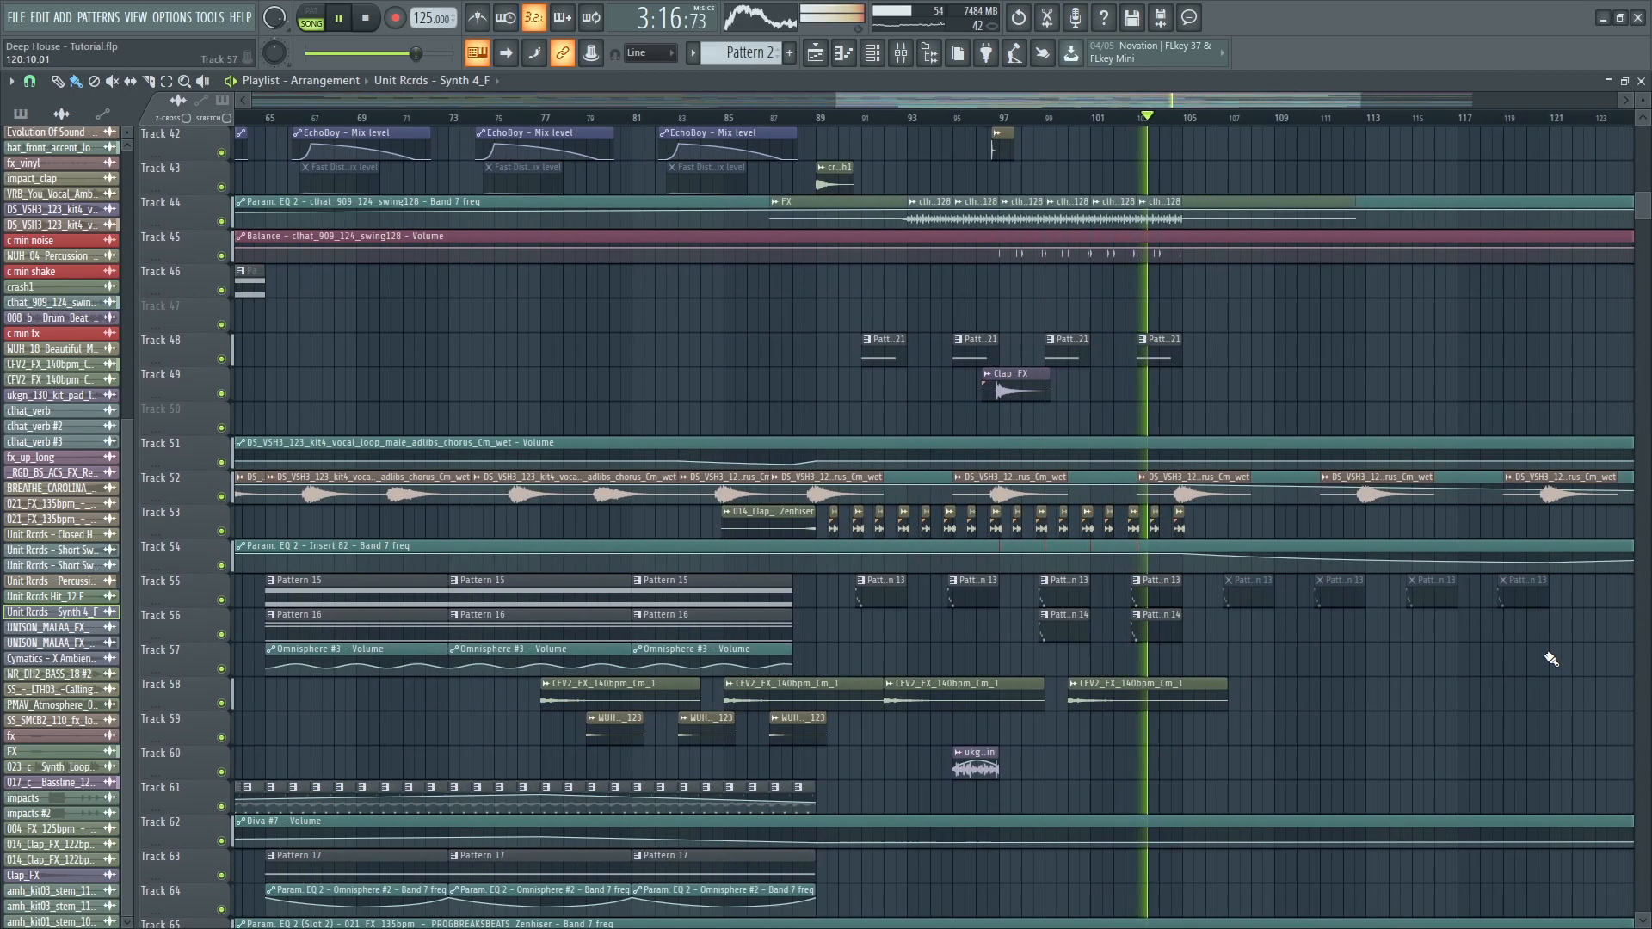
- Look over the full length of the arrangement from Track 64 up to Track 1
scroll(1501, 664, up, 10)
scroll(1496, 654, up, 18)
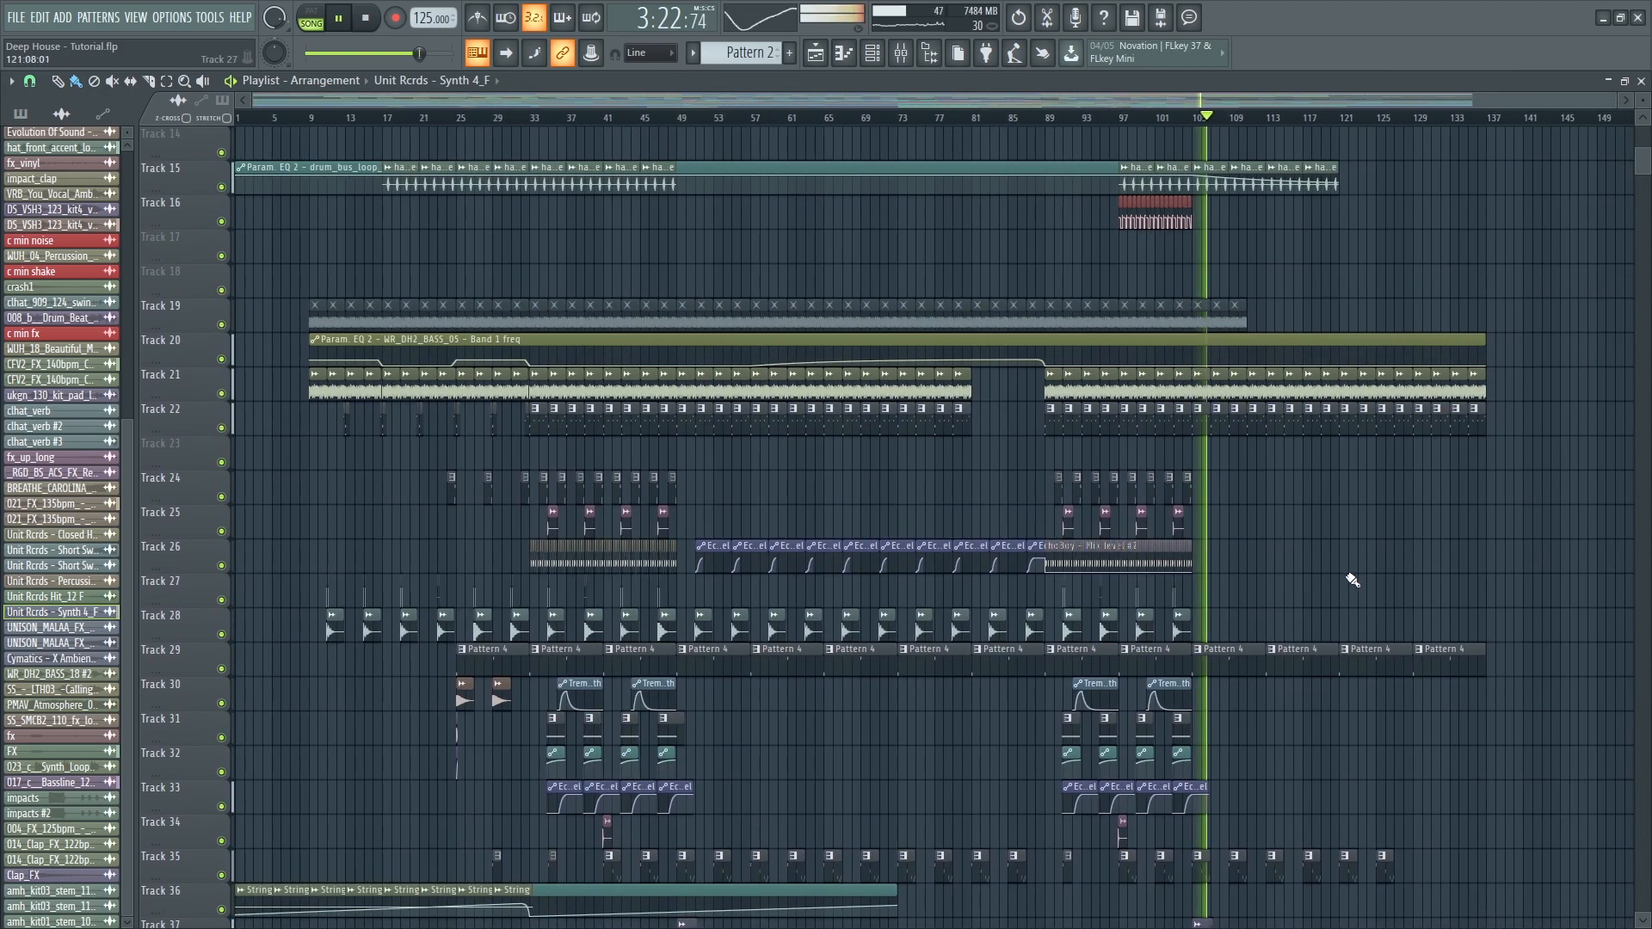
scroll(1359, 575, up, 9)
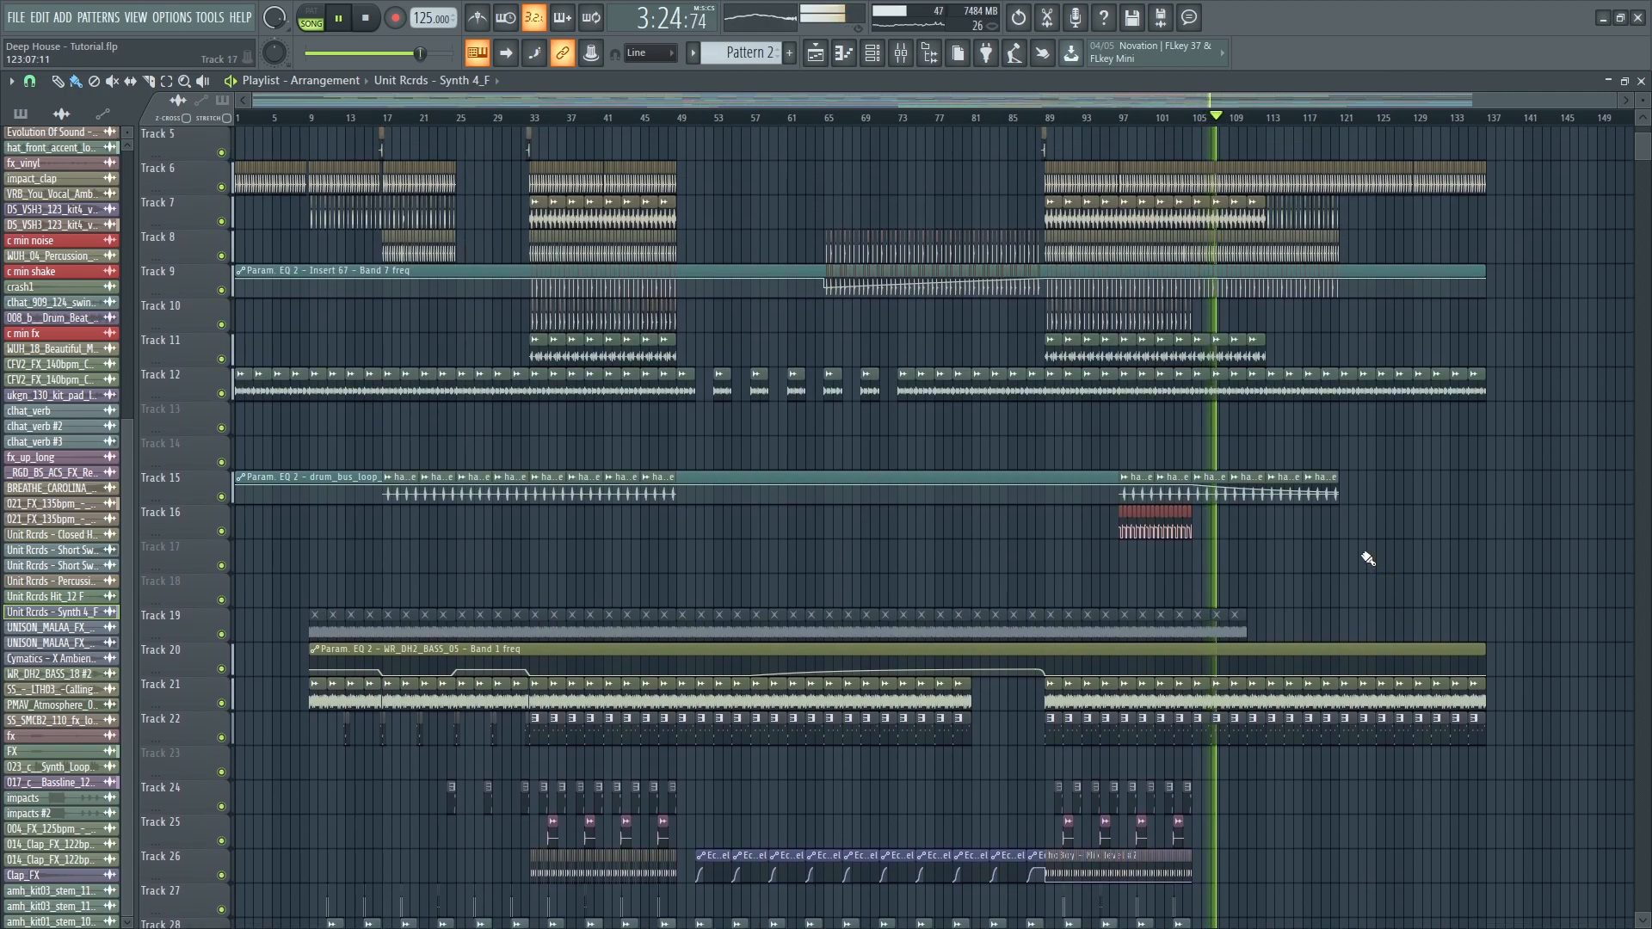
scroll(1378, 546, up, 4)
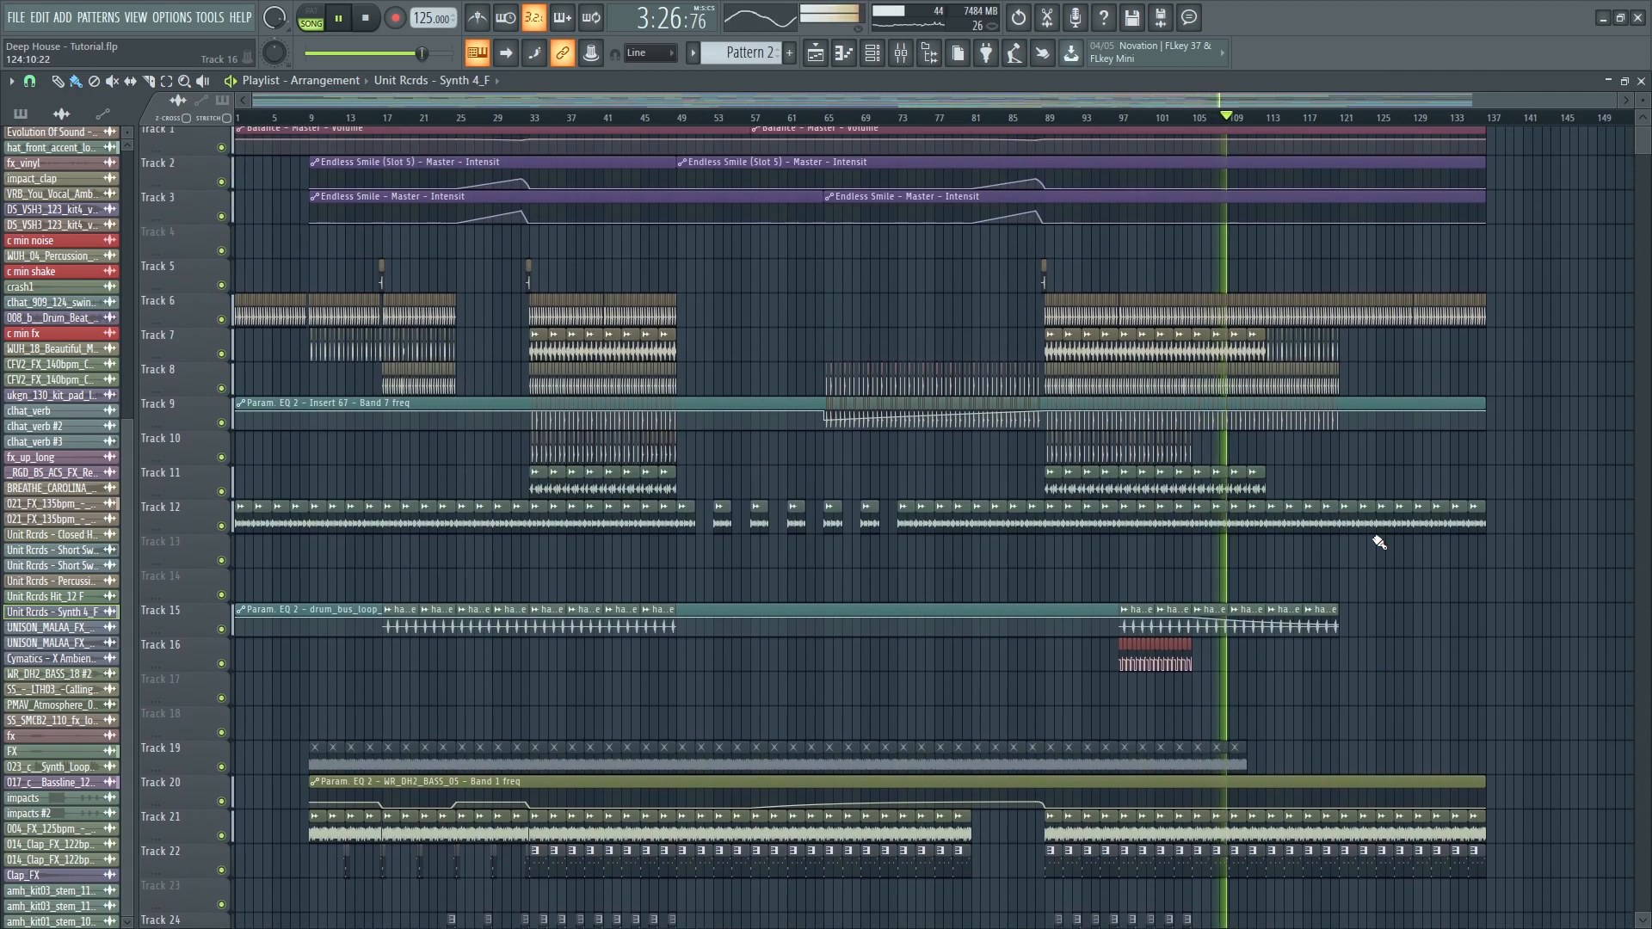
- Examine the outro section of the arrangement around bars 105 to 124 on Tracks 1 to 72
scroll(1343, 527, up, 3)
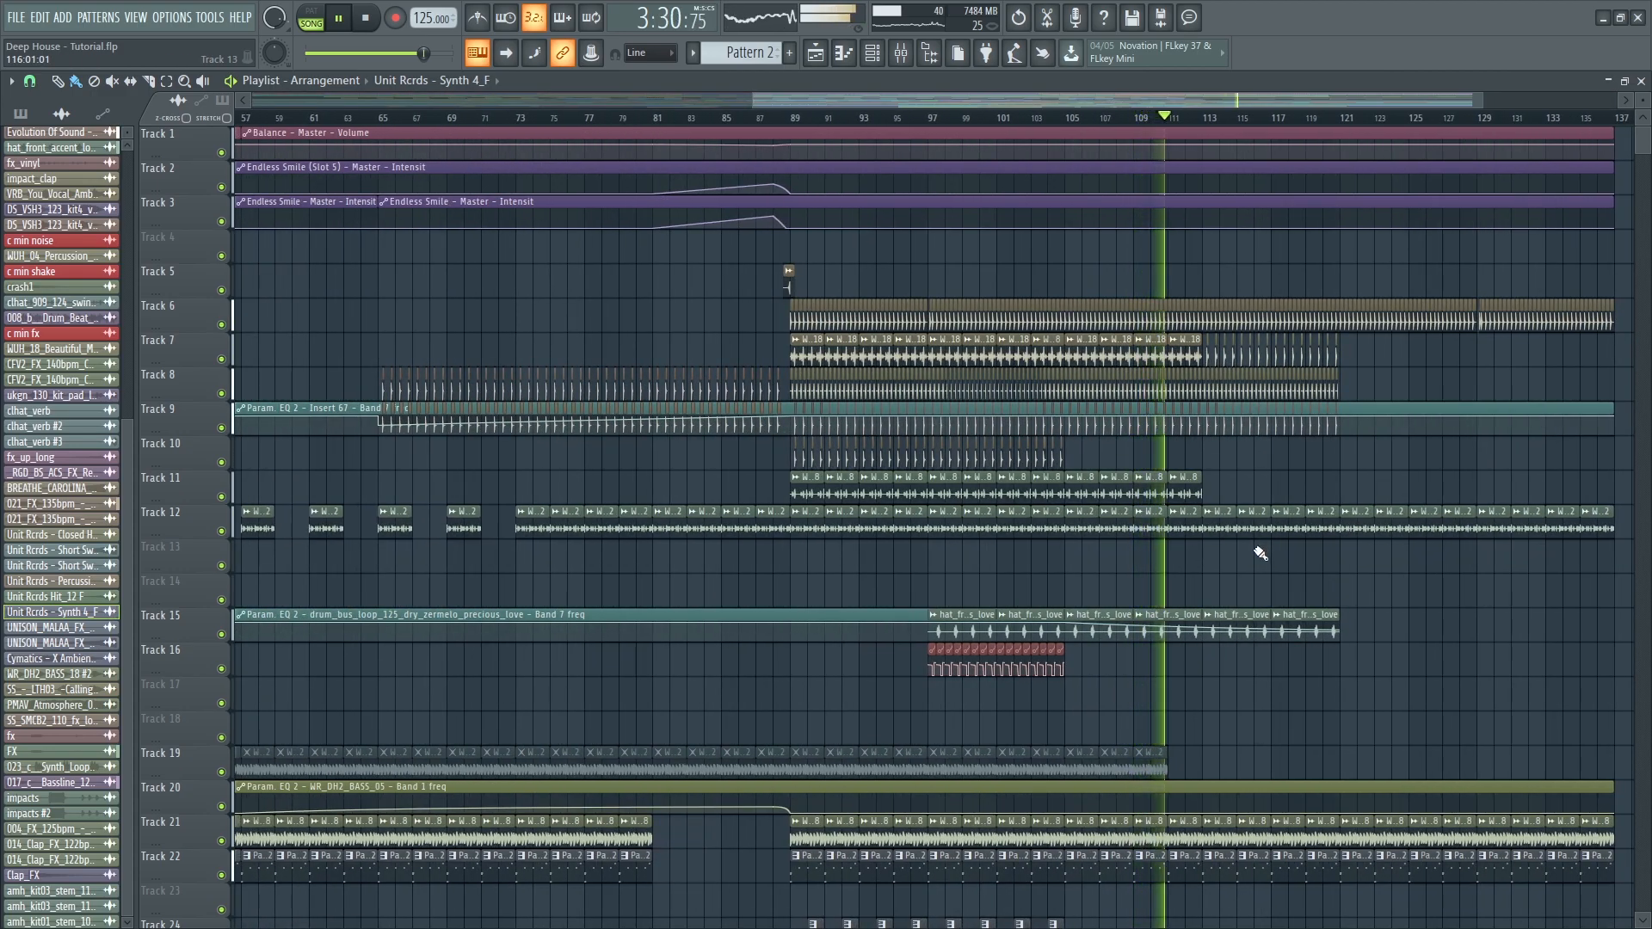
scroll(1308, 559, up, 5)
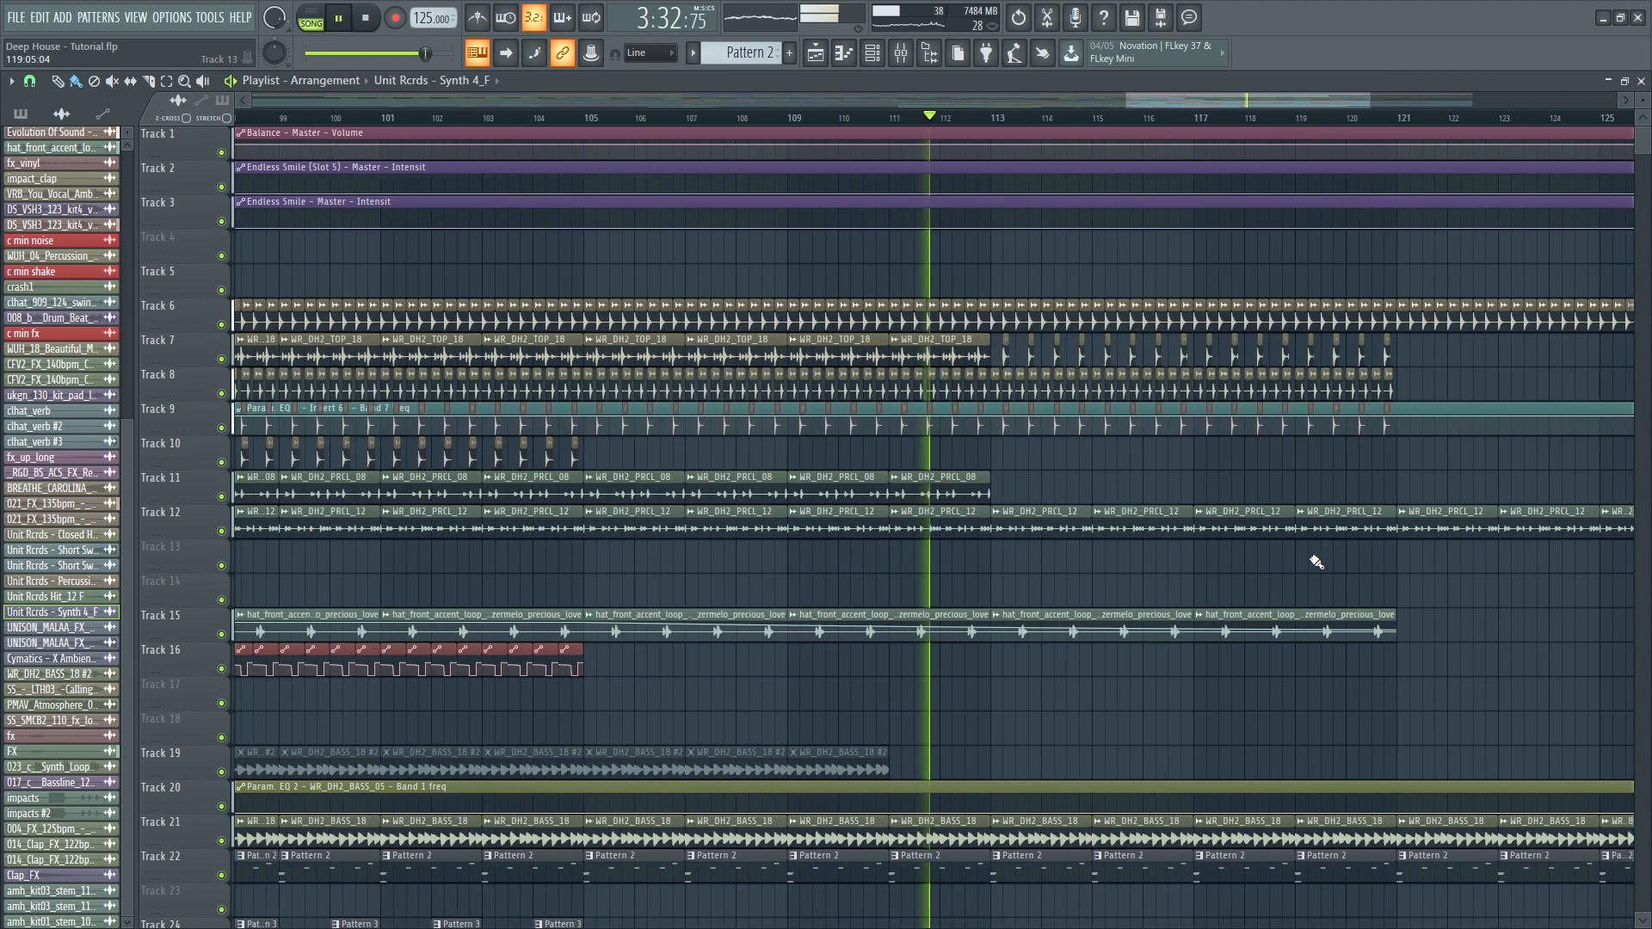
scroll(1026, 470, up, 2)
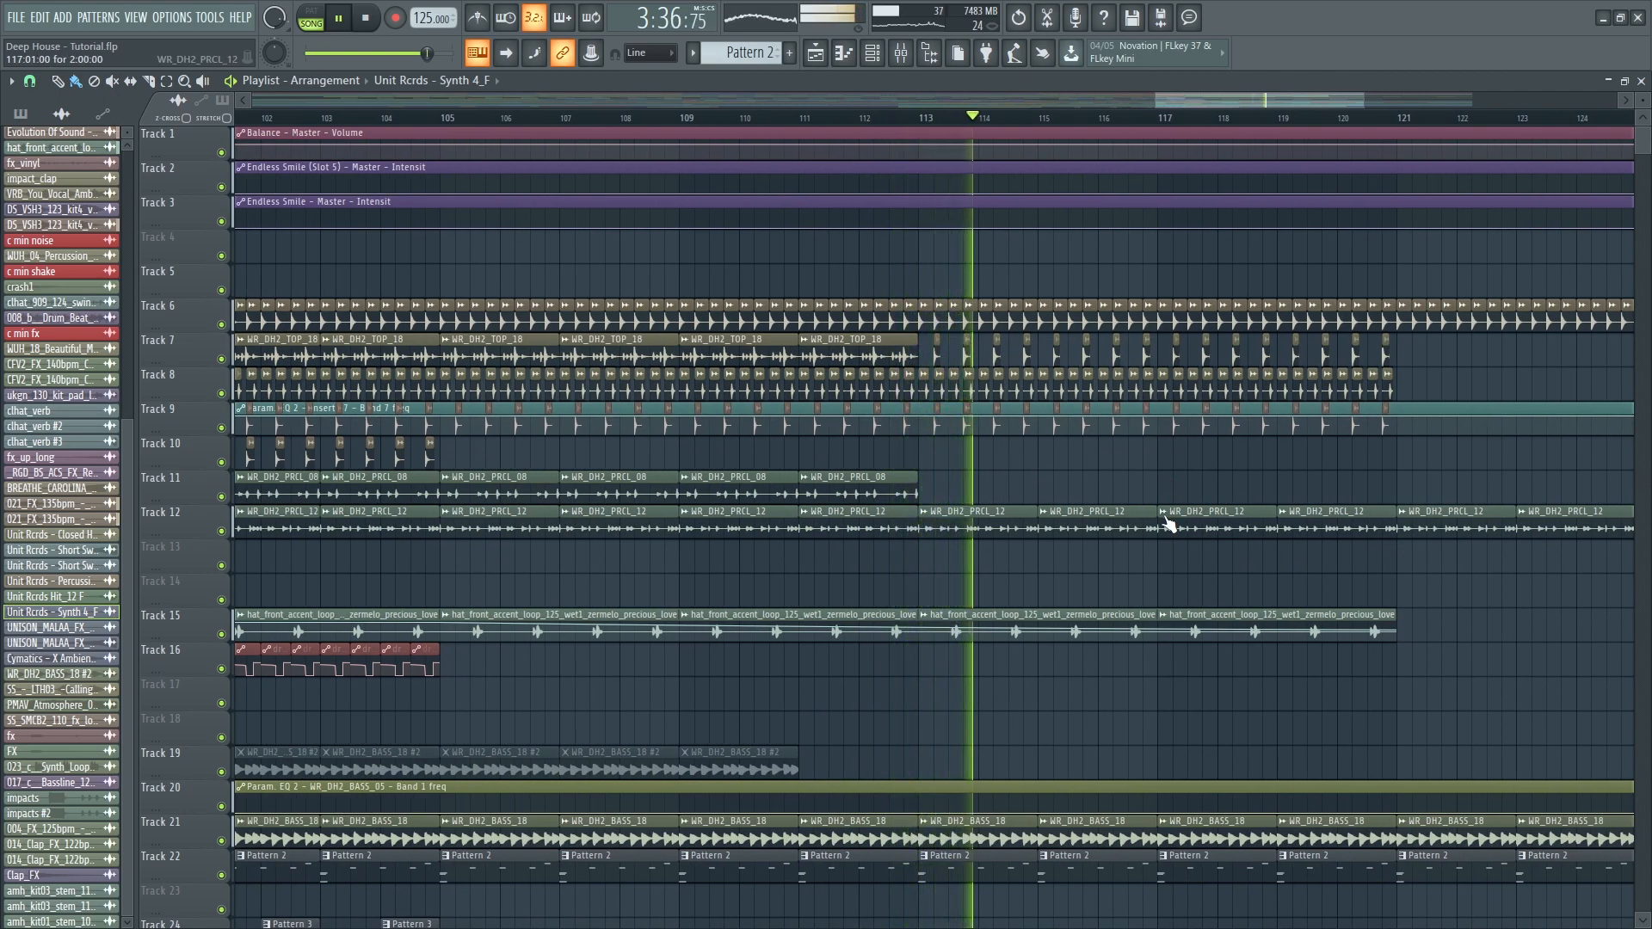
scroll(1255, 478, down, 6)
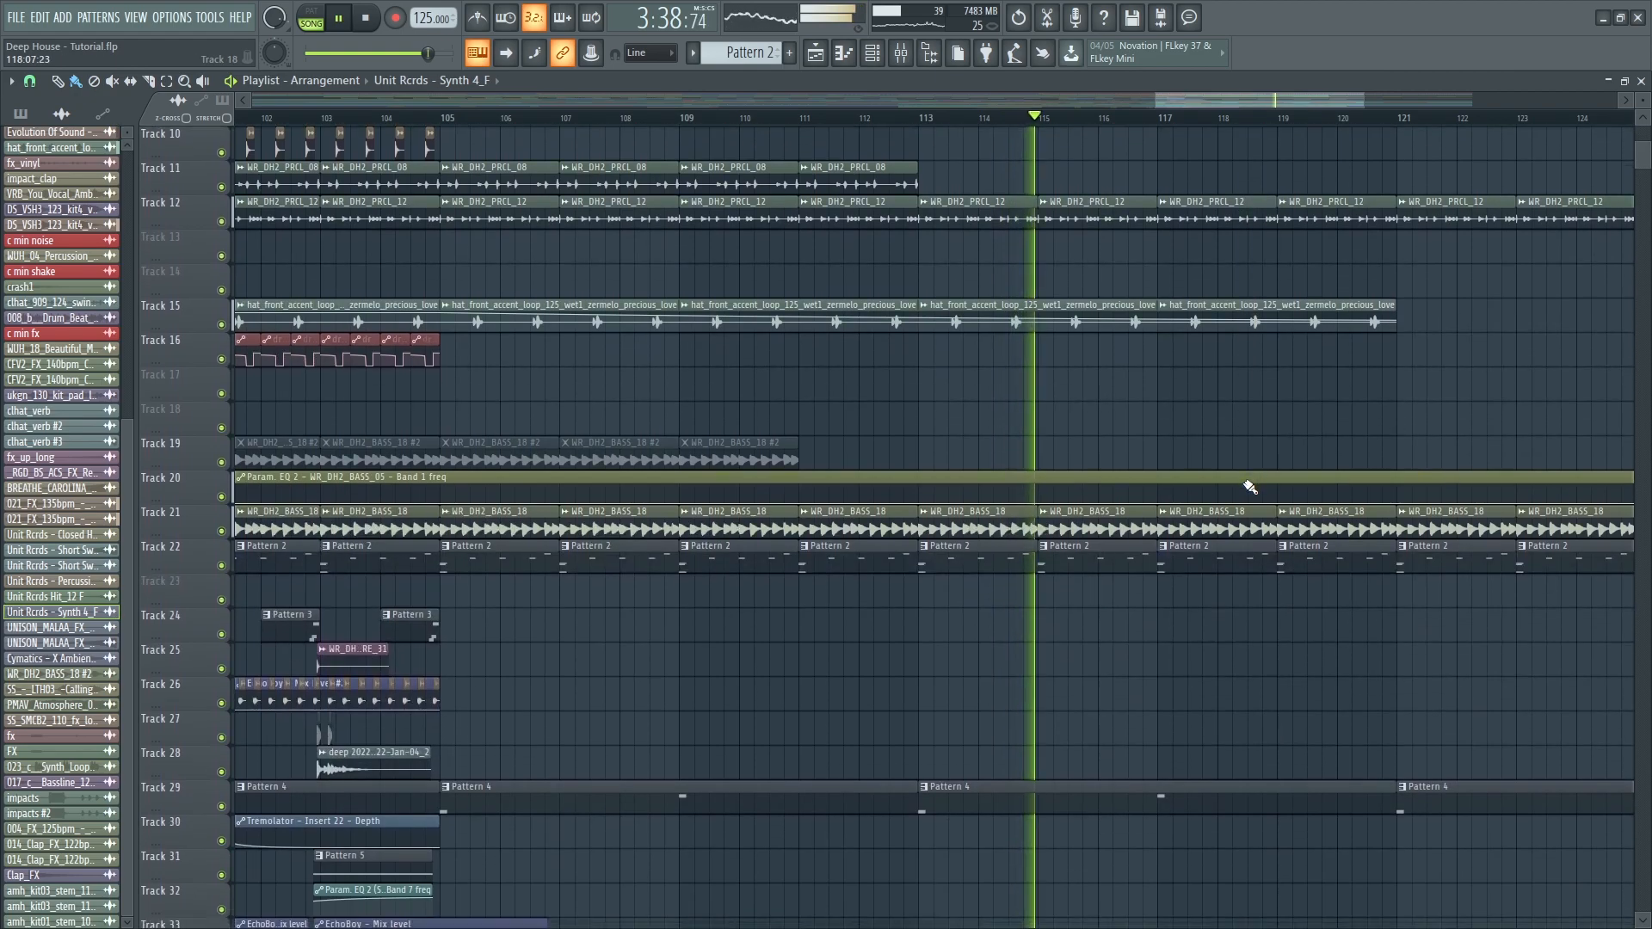
scroll(1241, 497, down, 6)
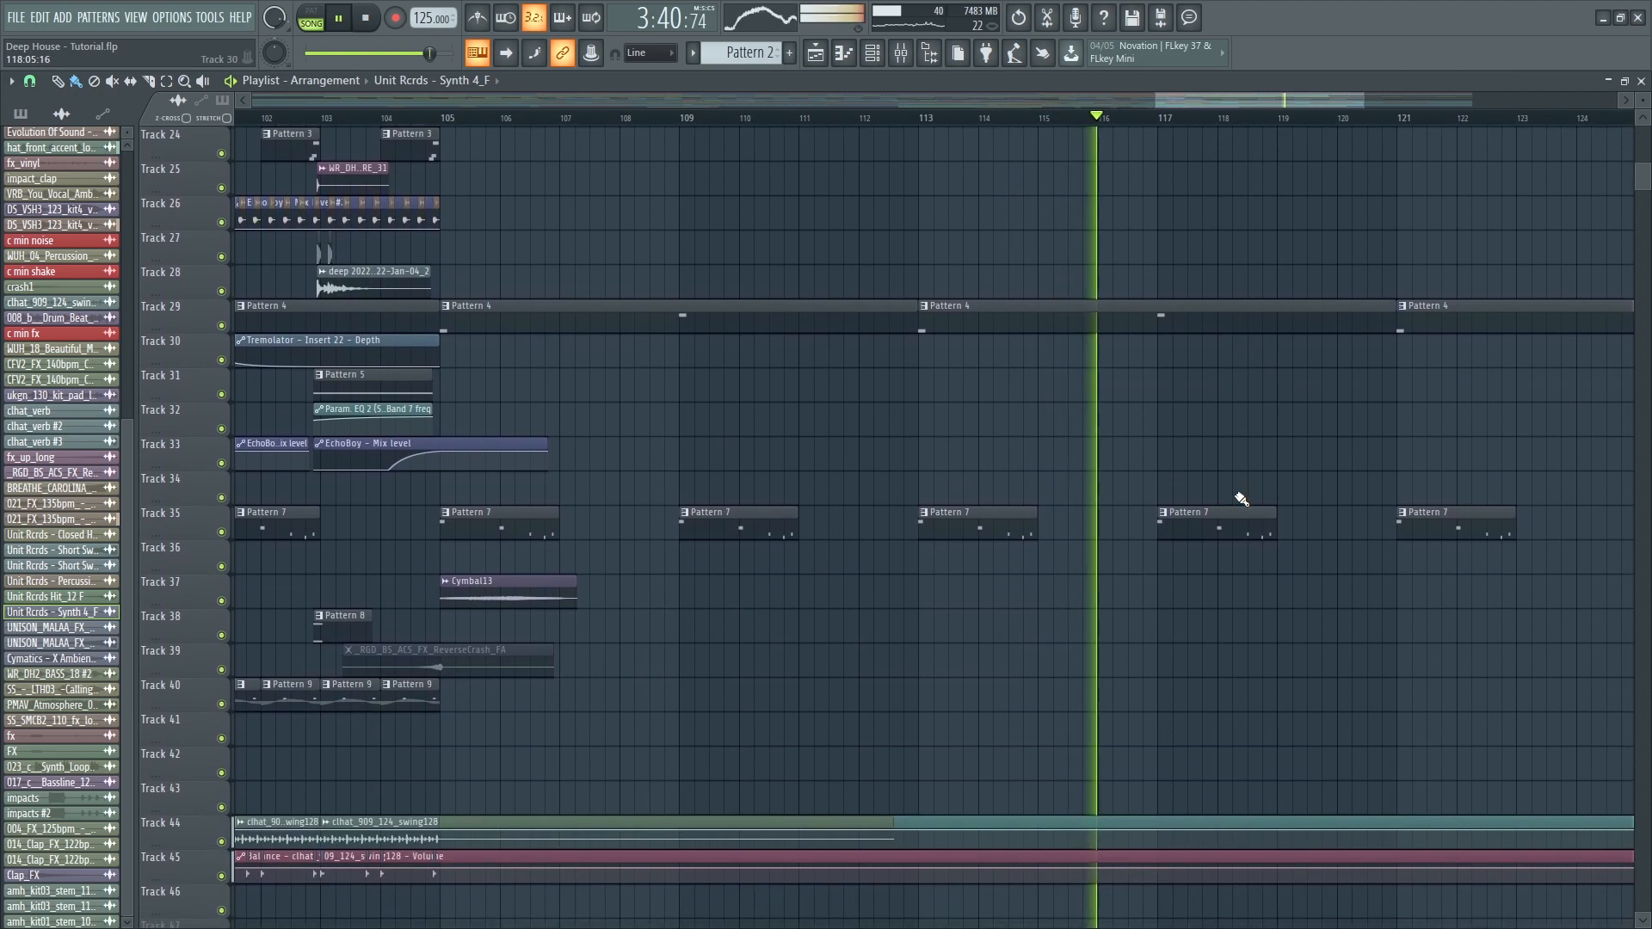
scroll(1231, 508, down, 5)
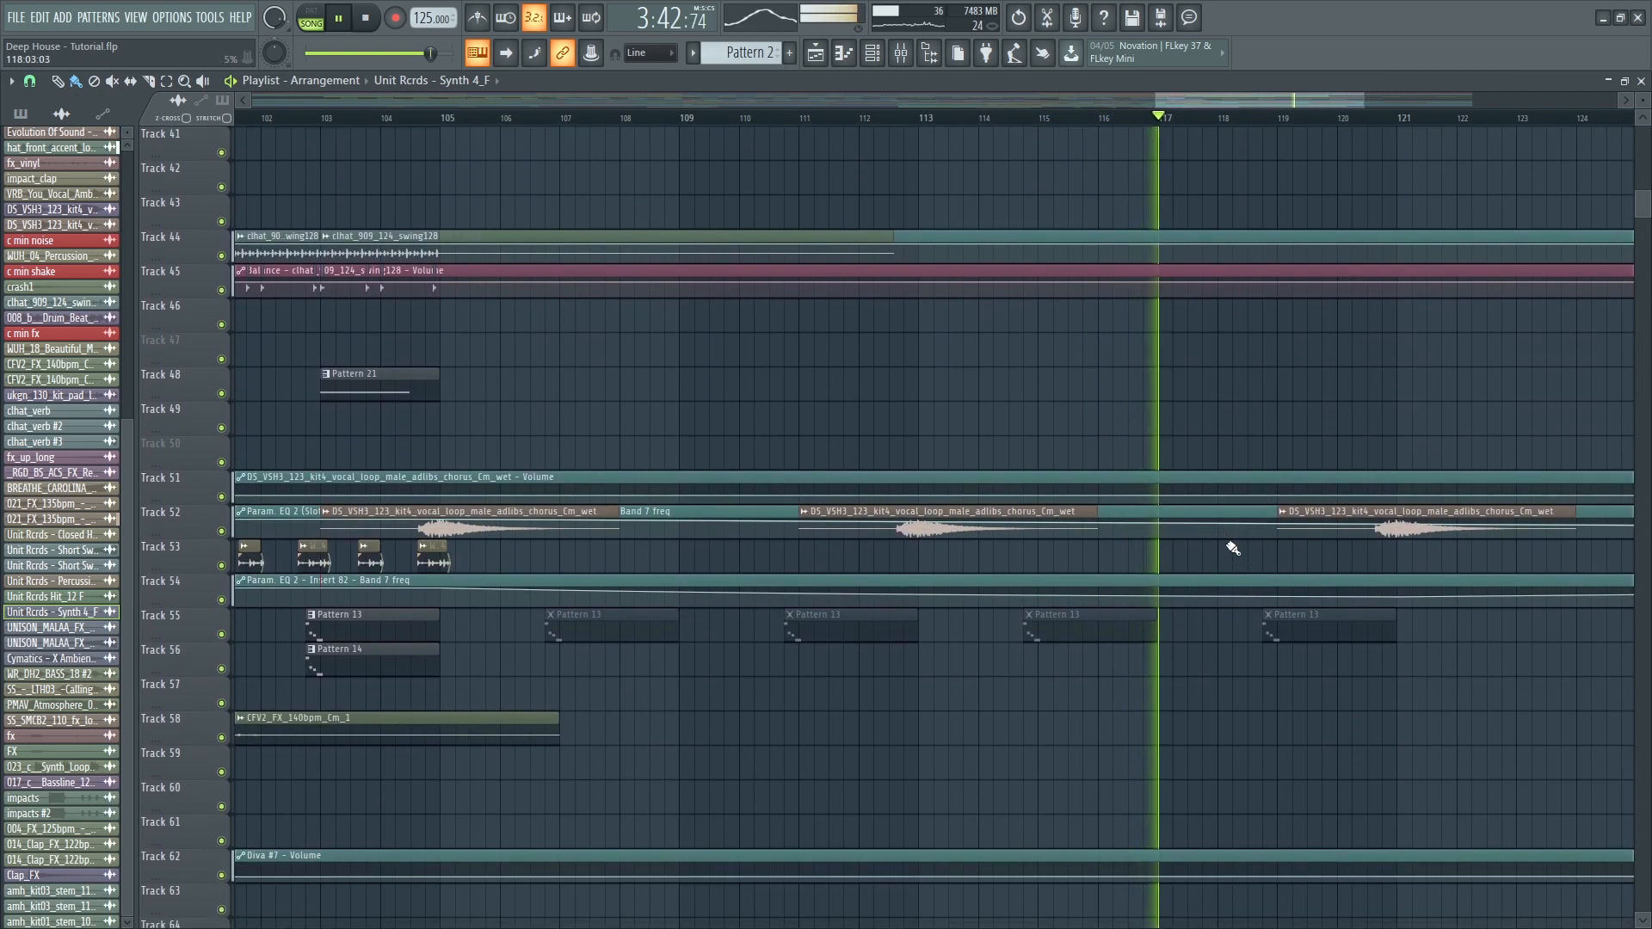
scroll(1497, 472, up, 3)
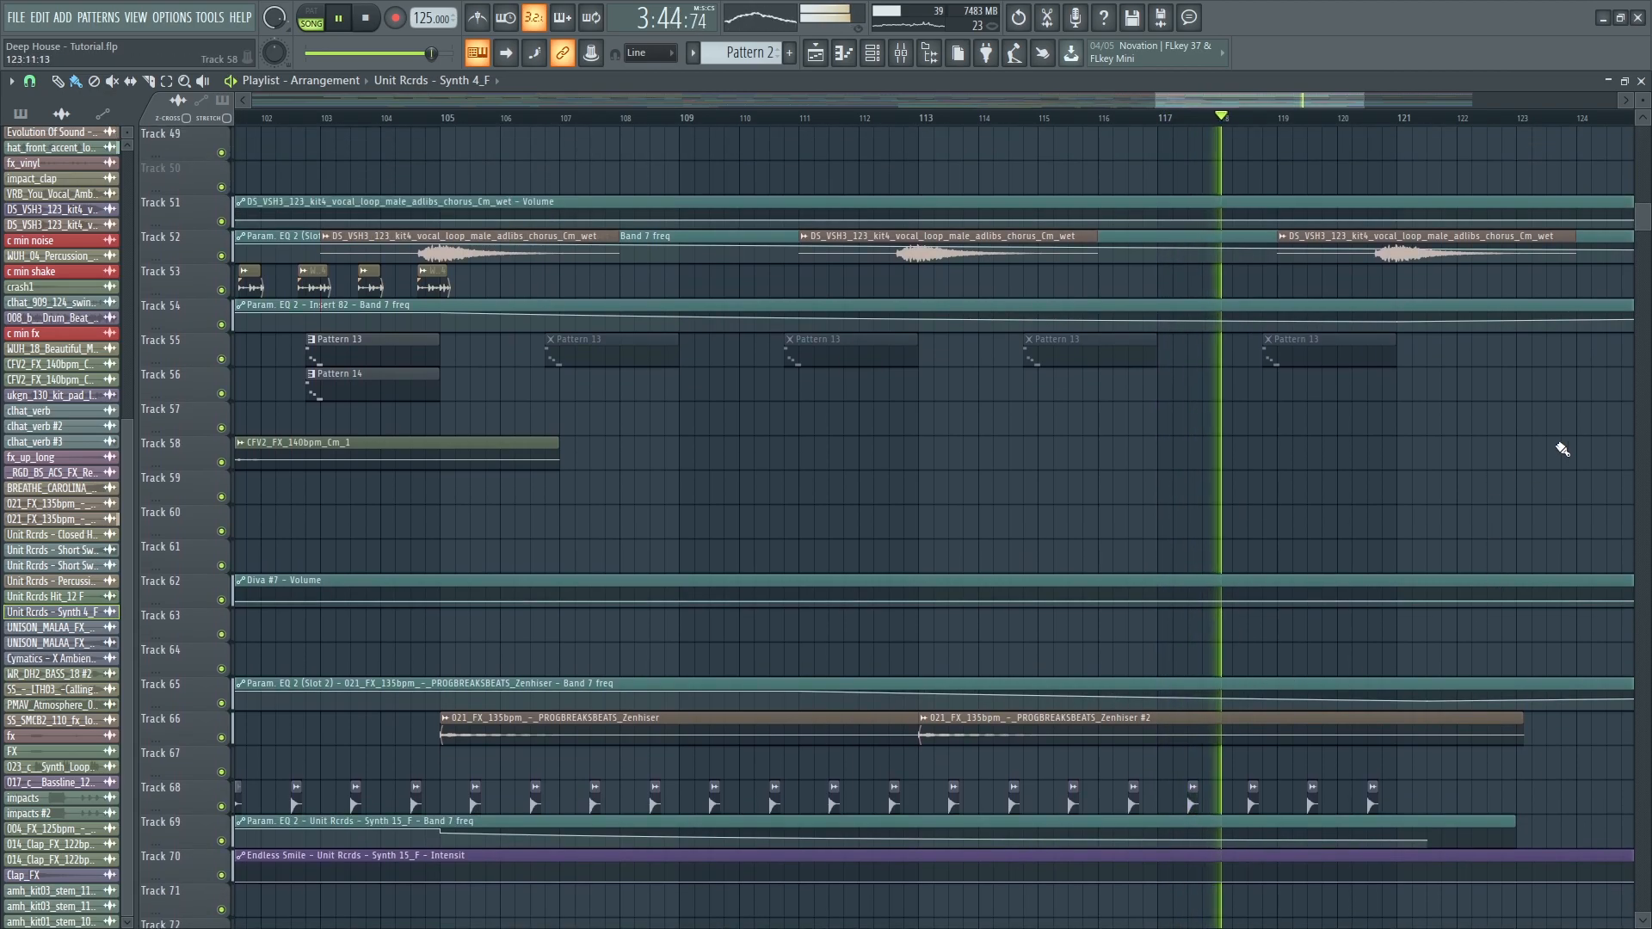
scroll(1485, 448, up, 2)
scroll(1485, 448, up, 1)
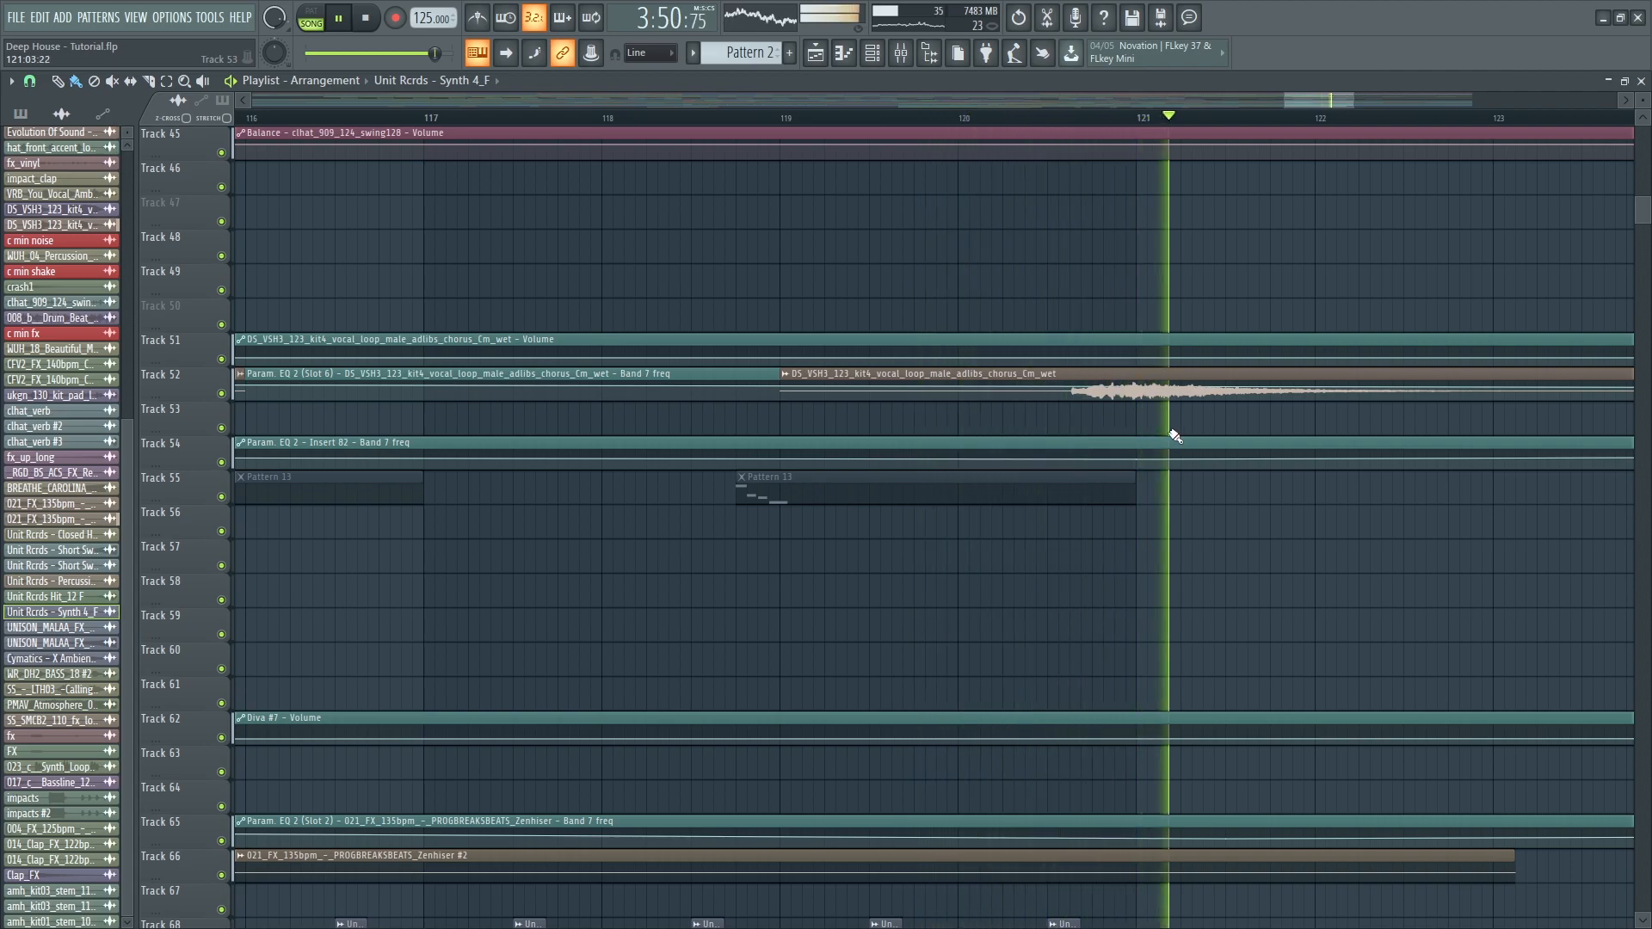
- Select bars 1 to 16 of the song for looped playback and play them with only the kick on Track 6 soloed
scroll(995, 499, down, 8)
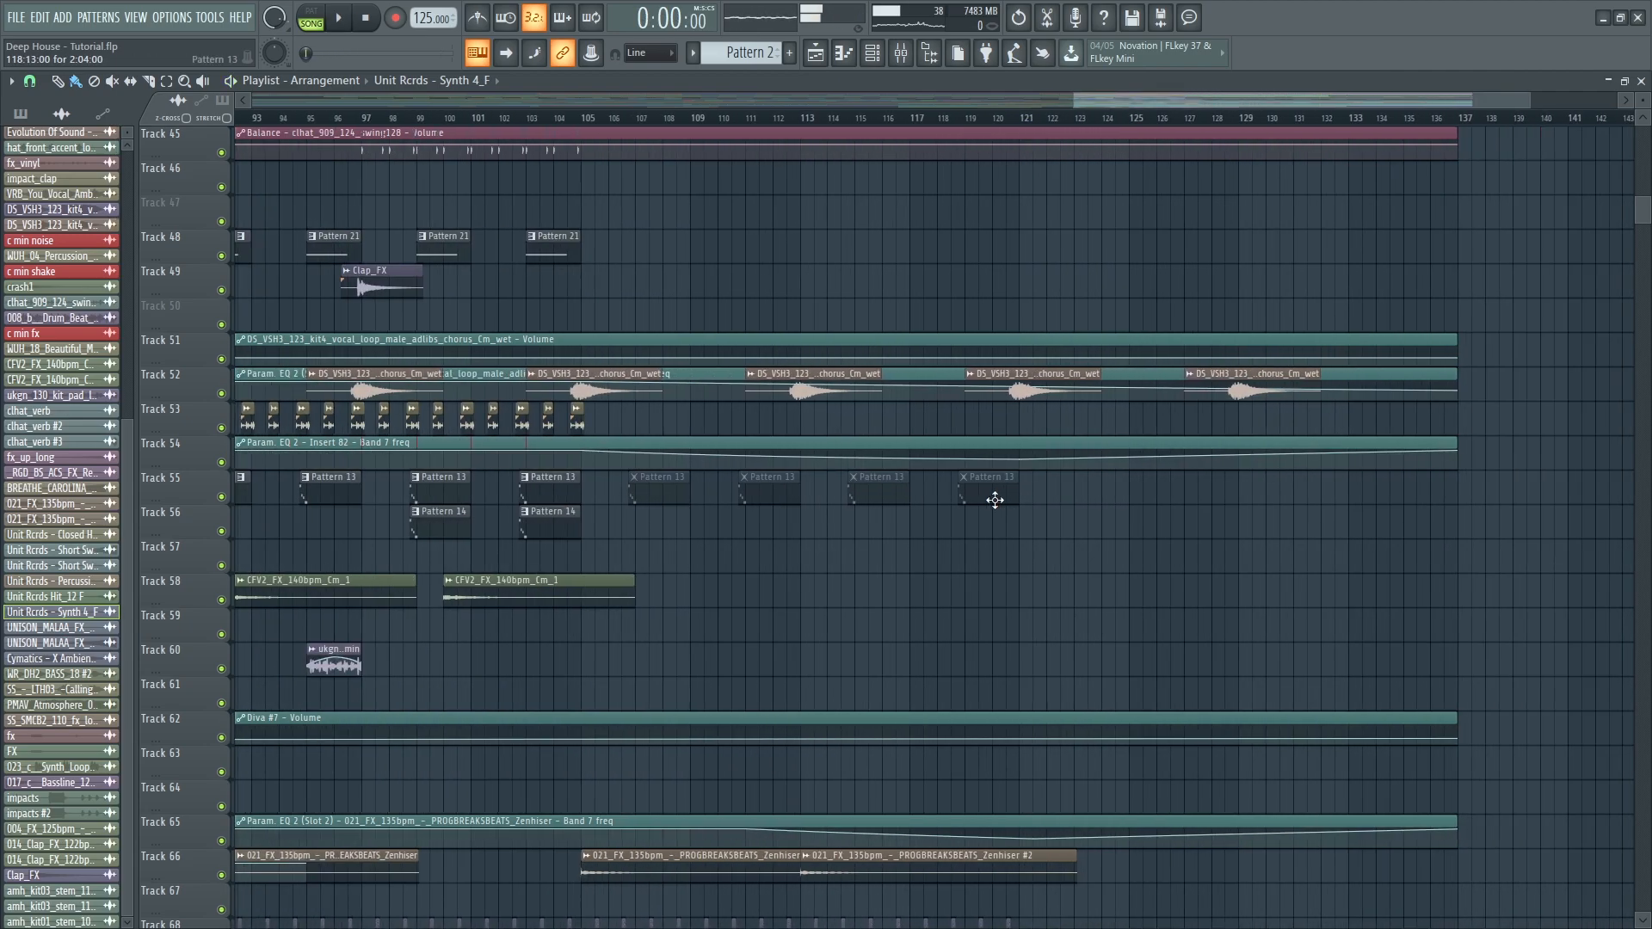
scroll(189, 492, up, 10)
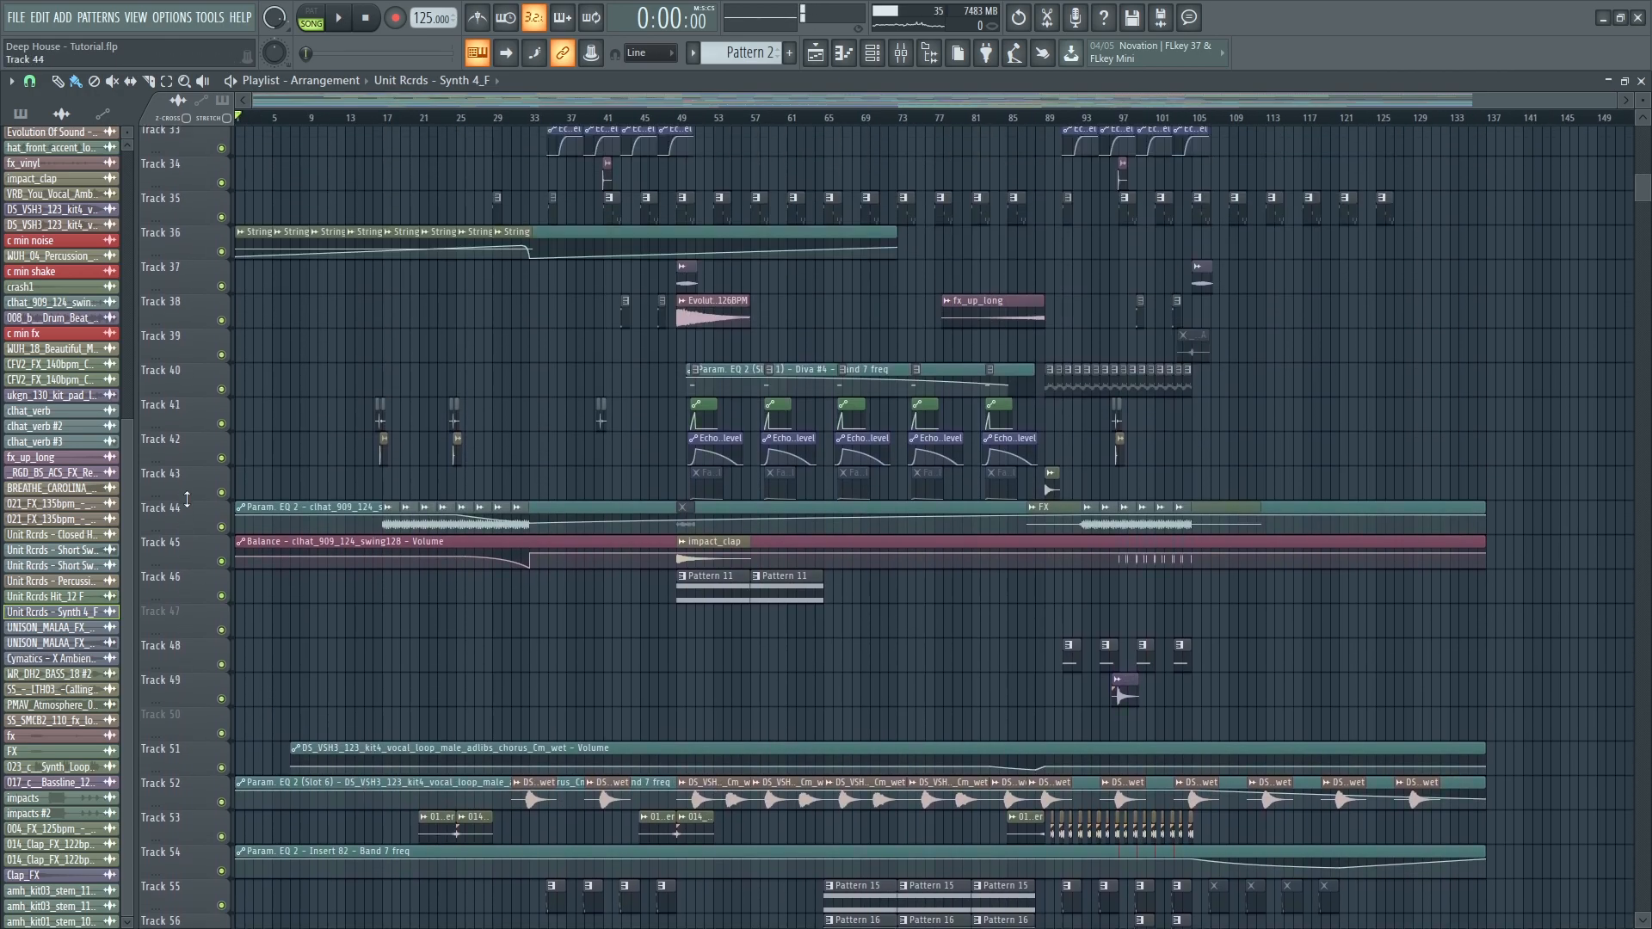
scroll(192, 482, up, 5)
scroll(179, 475, up, 6)
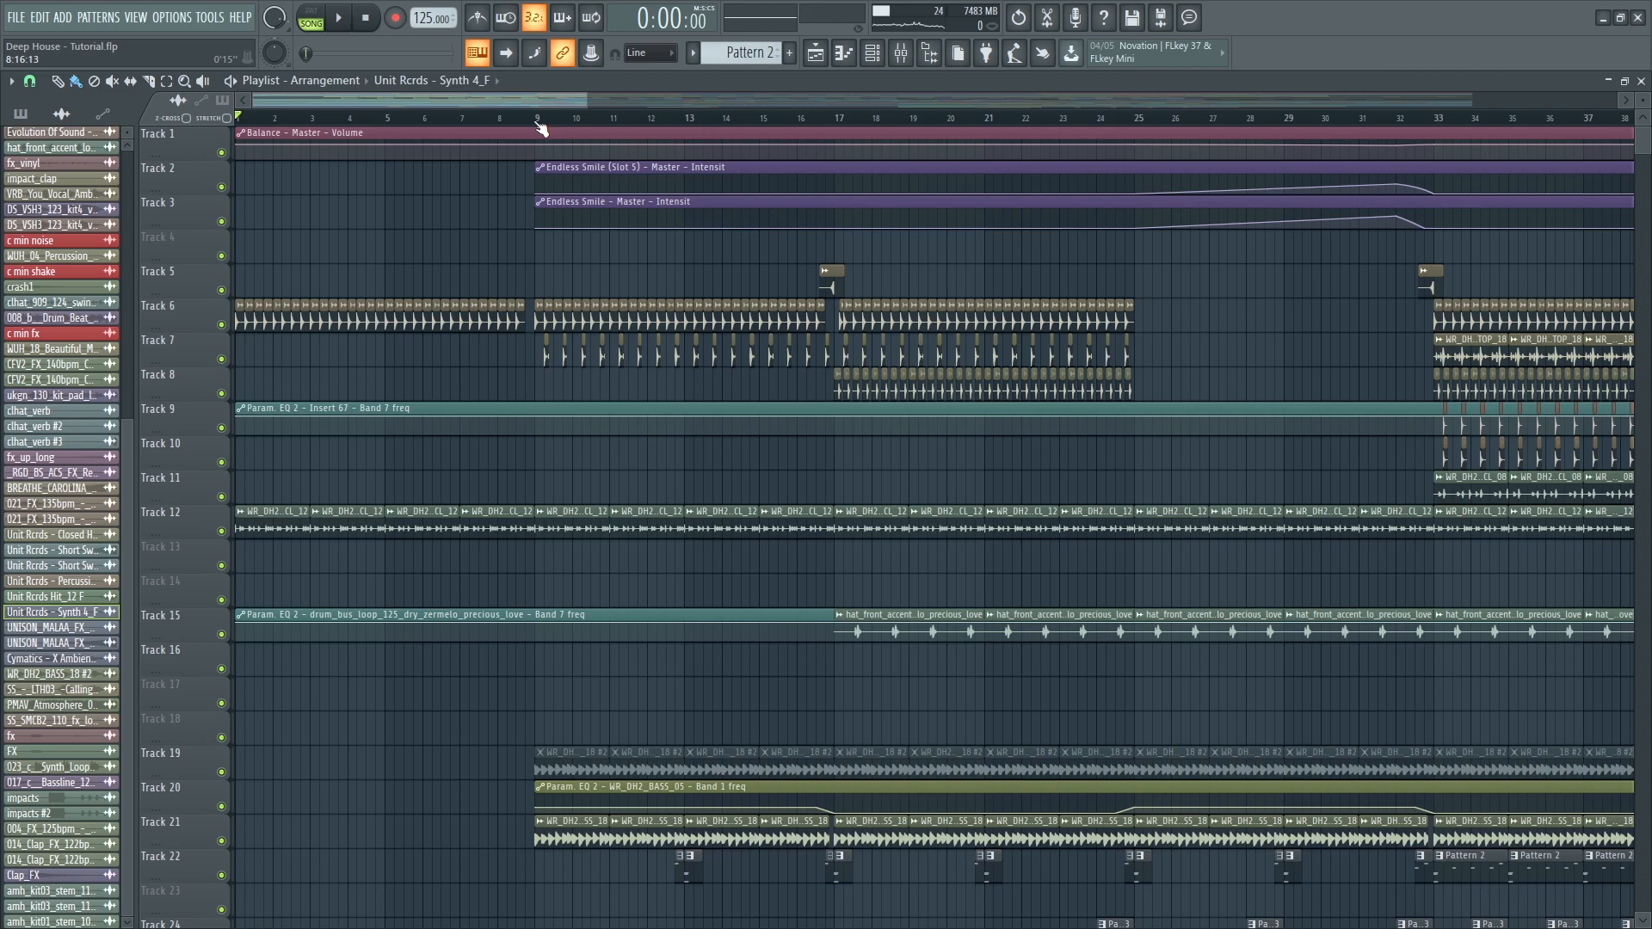
drag(843, 123, 242, 142)
key(space)
key(ctrl+d)
scroll(212, 325, up, 3)
right_click(221, 324)
- Review the WR_DH2_KICK_32 mixer channel's effects: both FabFilter Pro-Q 3 instances, SPAN and both Fruity parametric EQ 2 instances, and close their windows
key(F9)
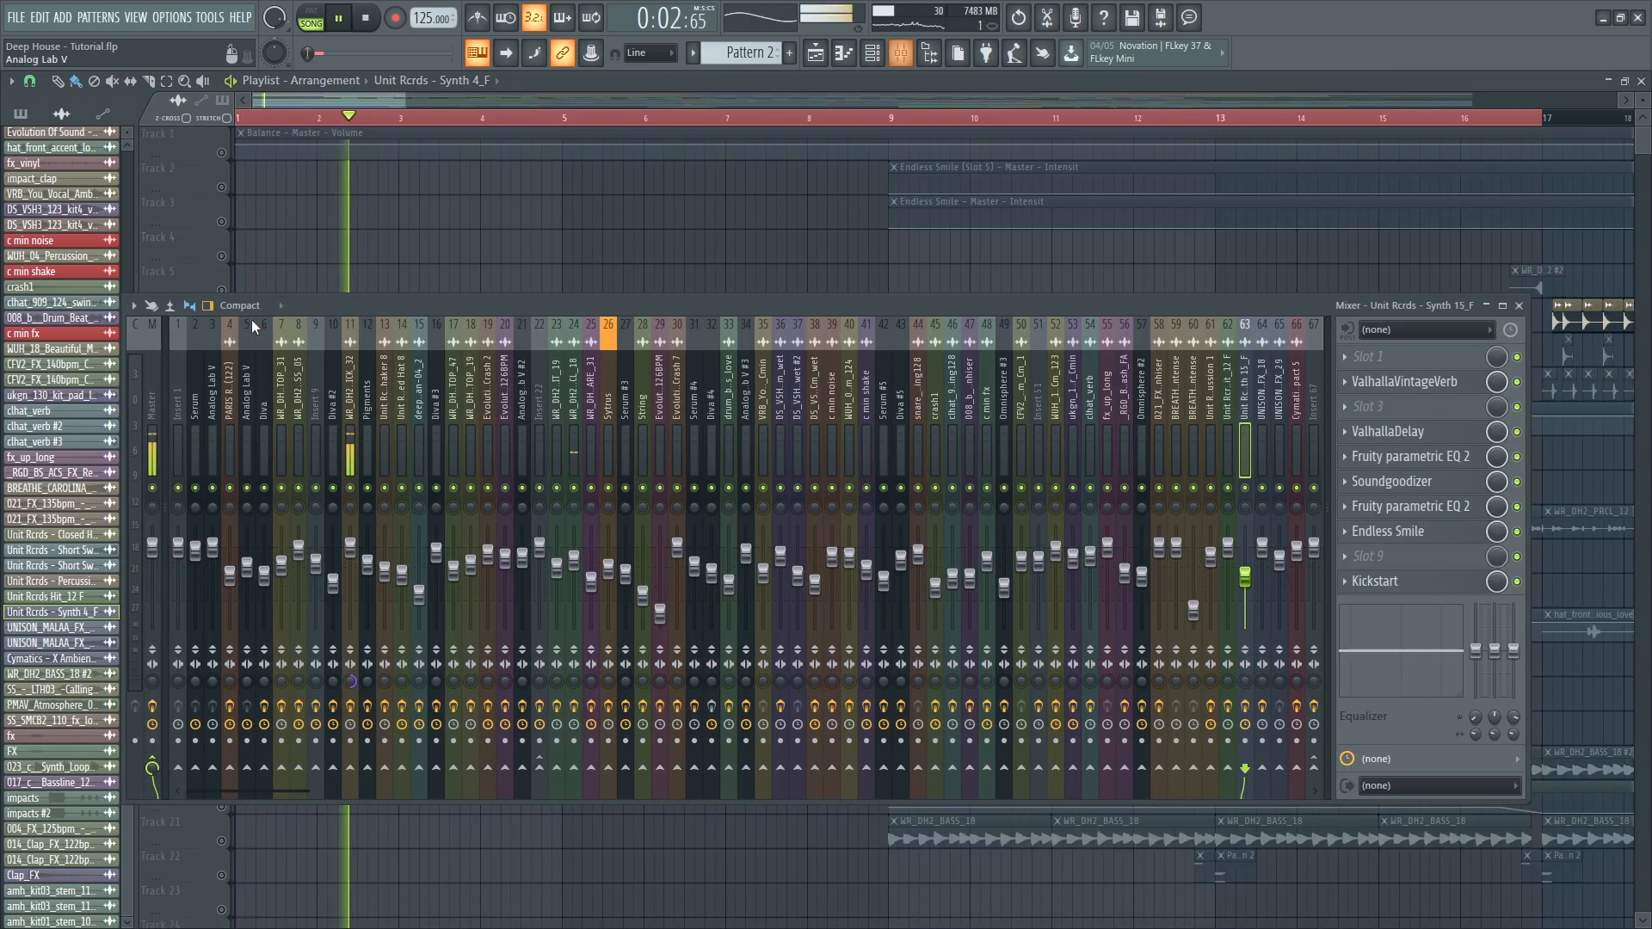
click(353, 394)
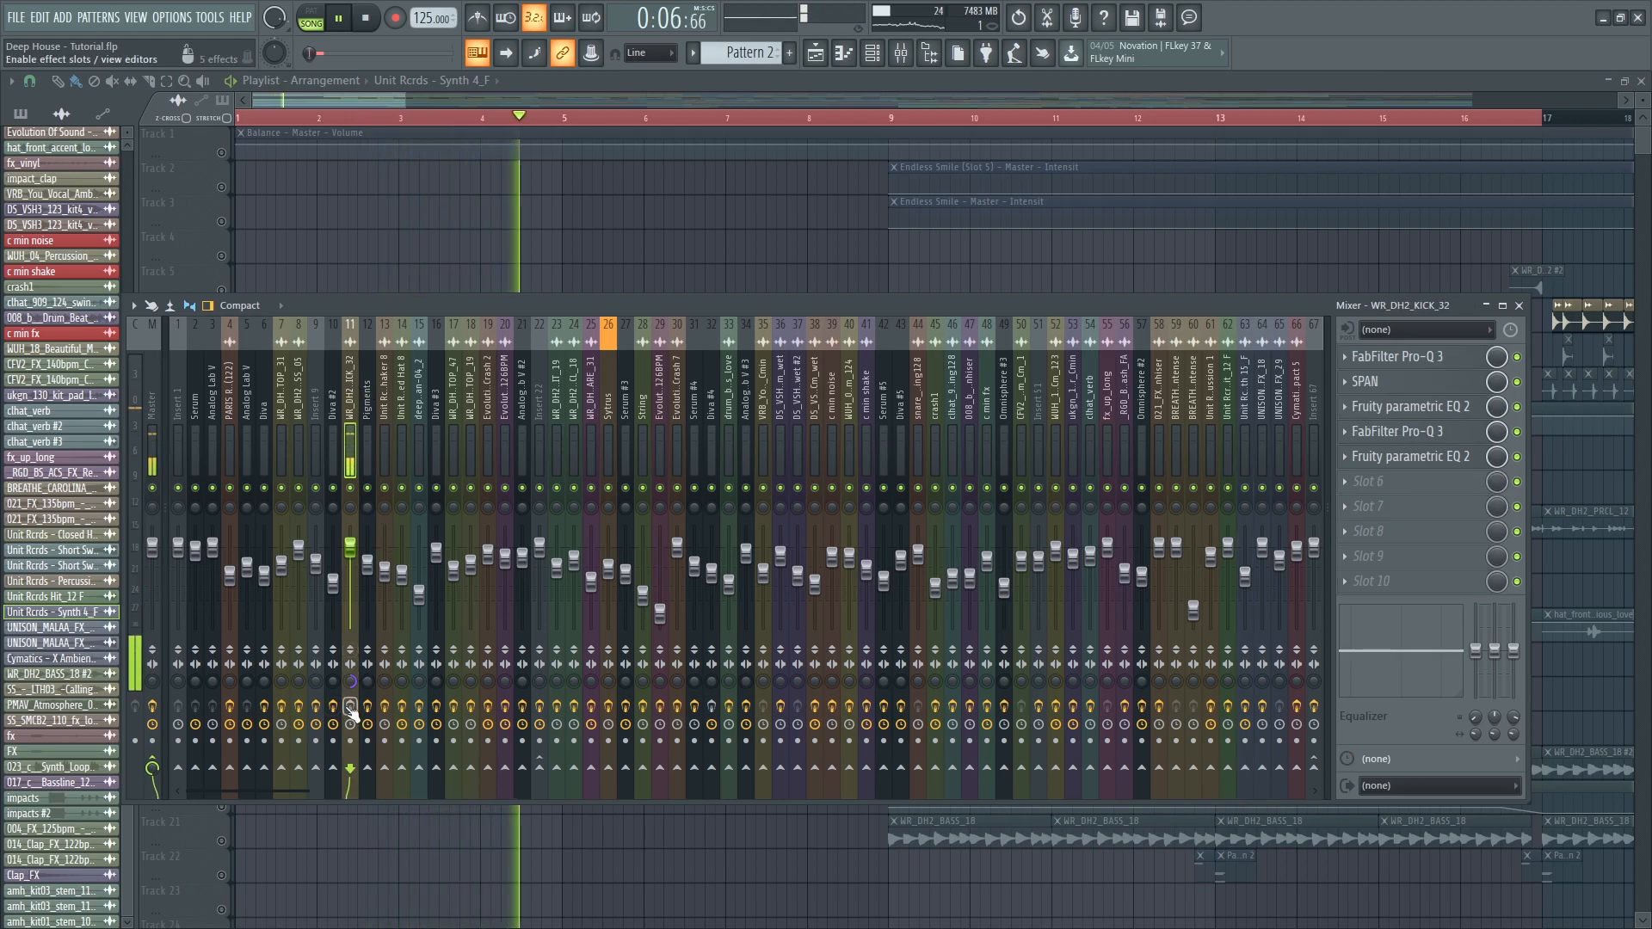
click(1393, 362)
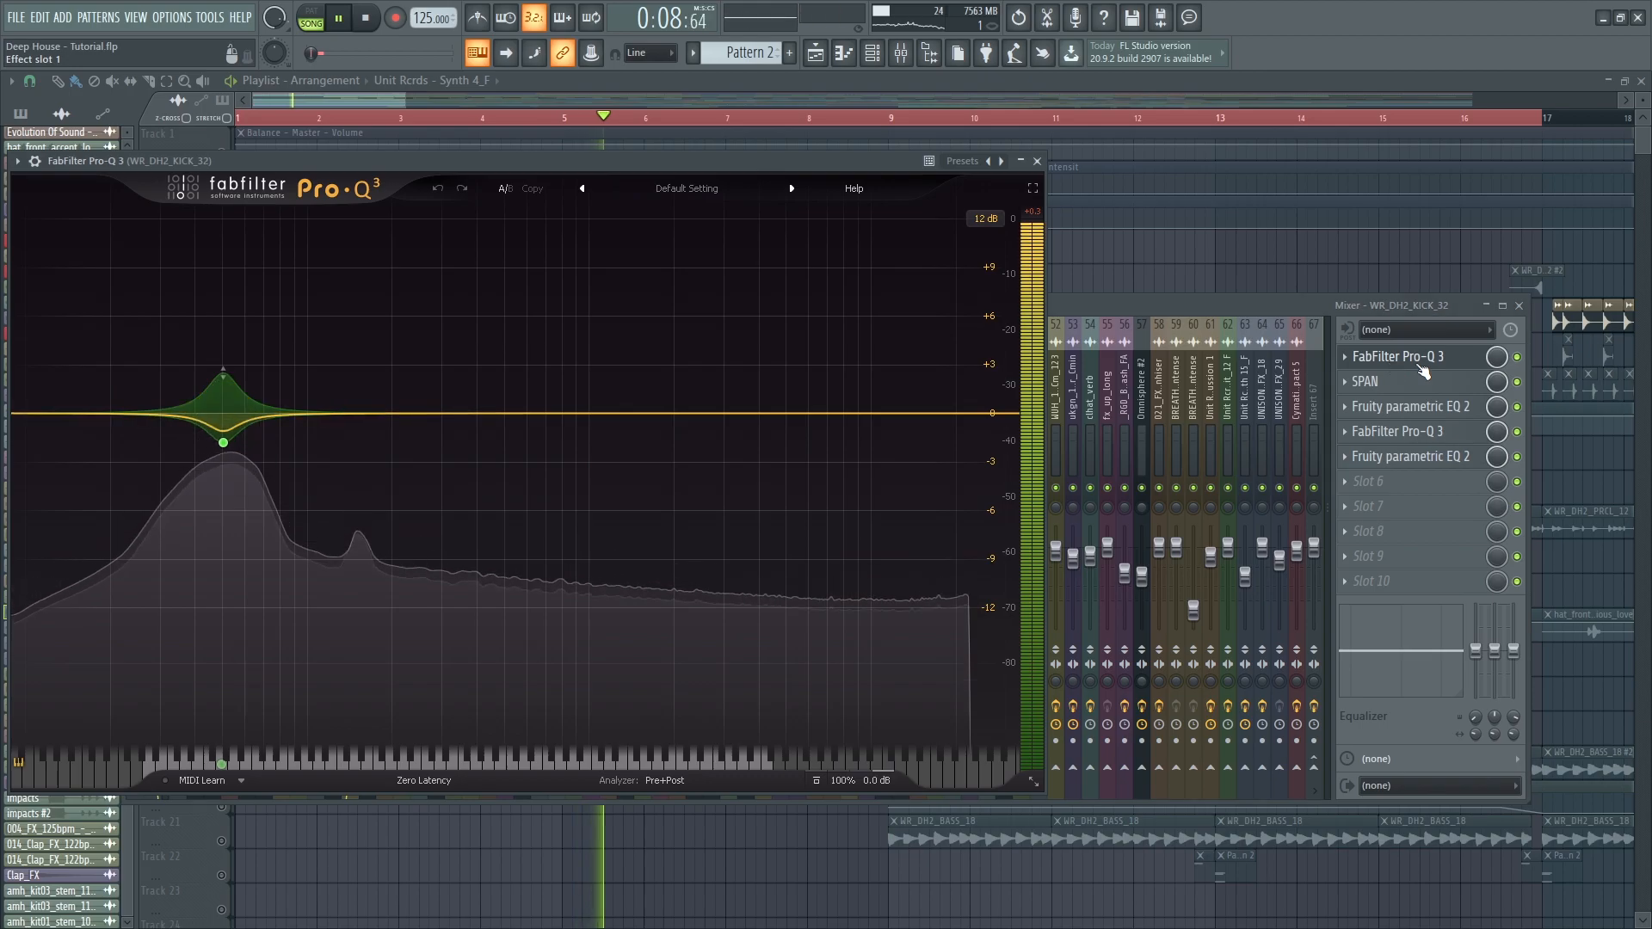
click(1428, 382)
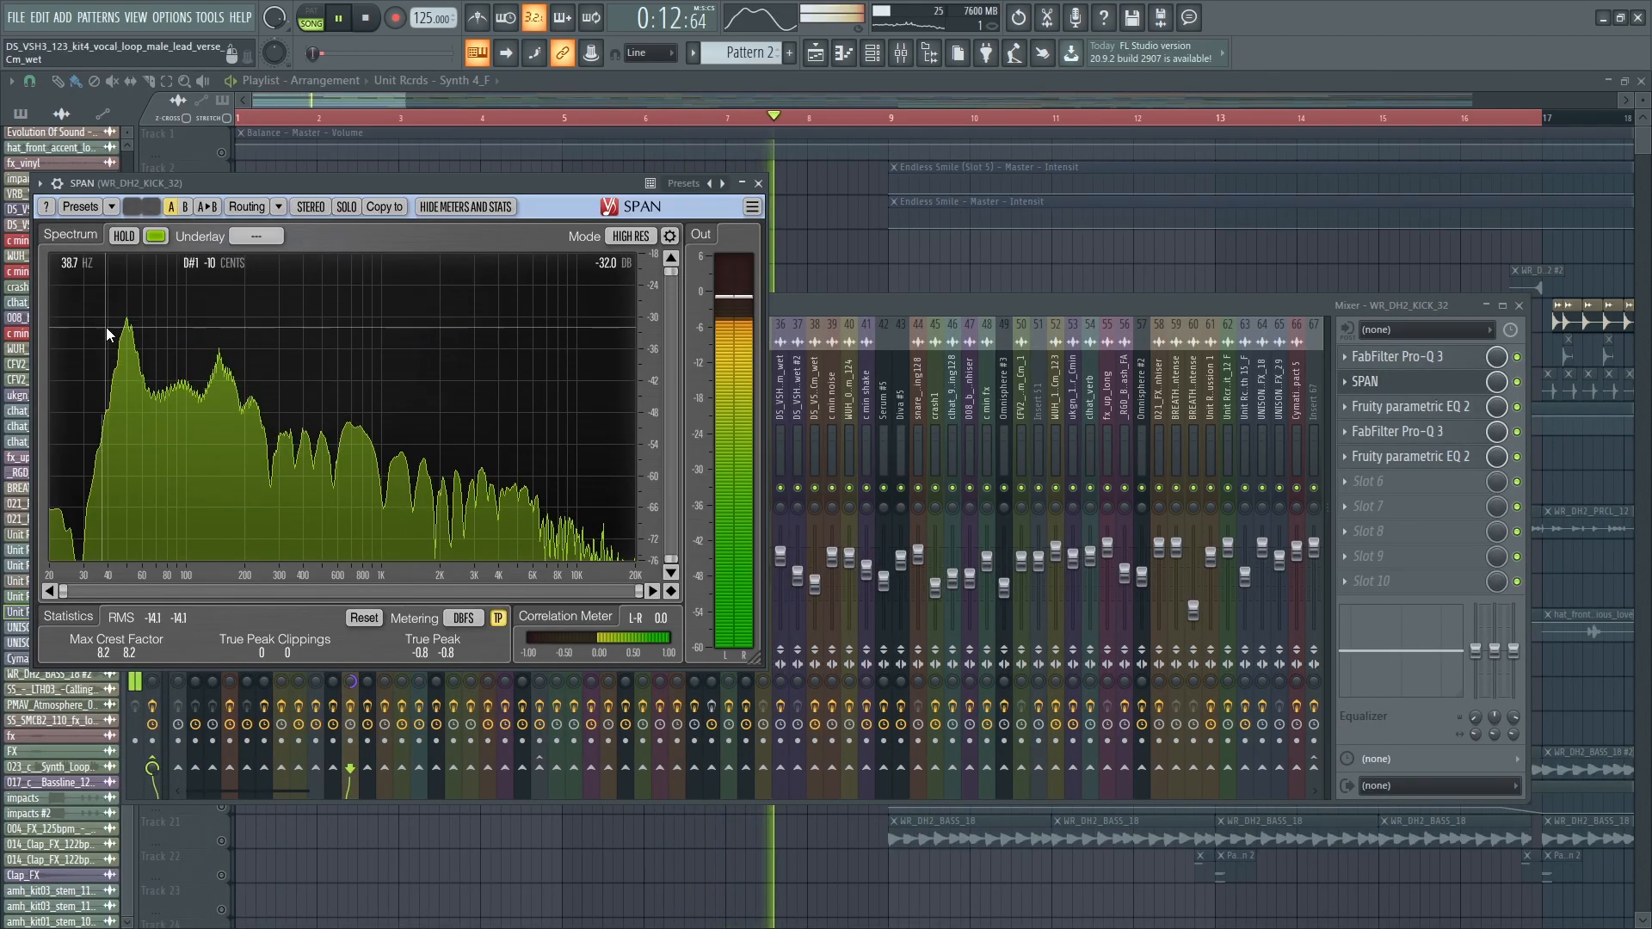
click(1394, 355)
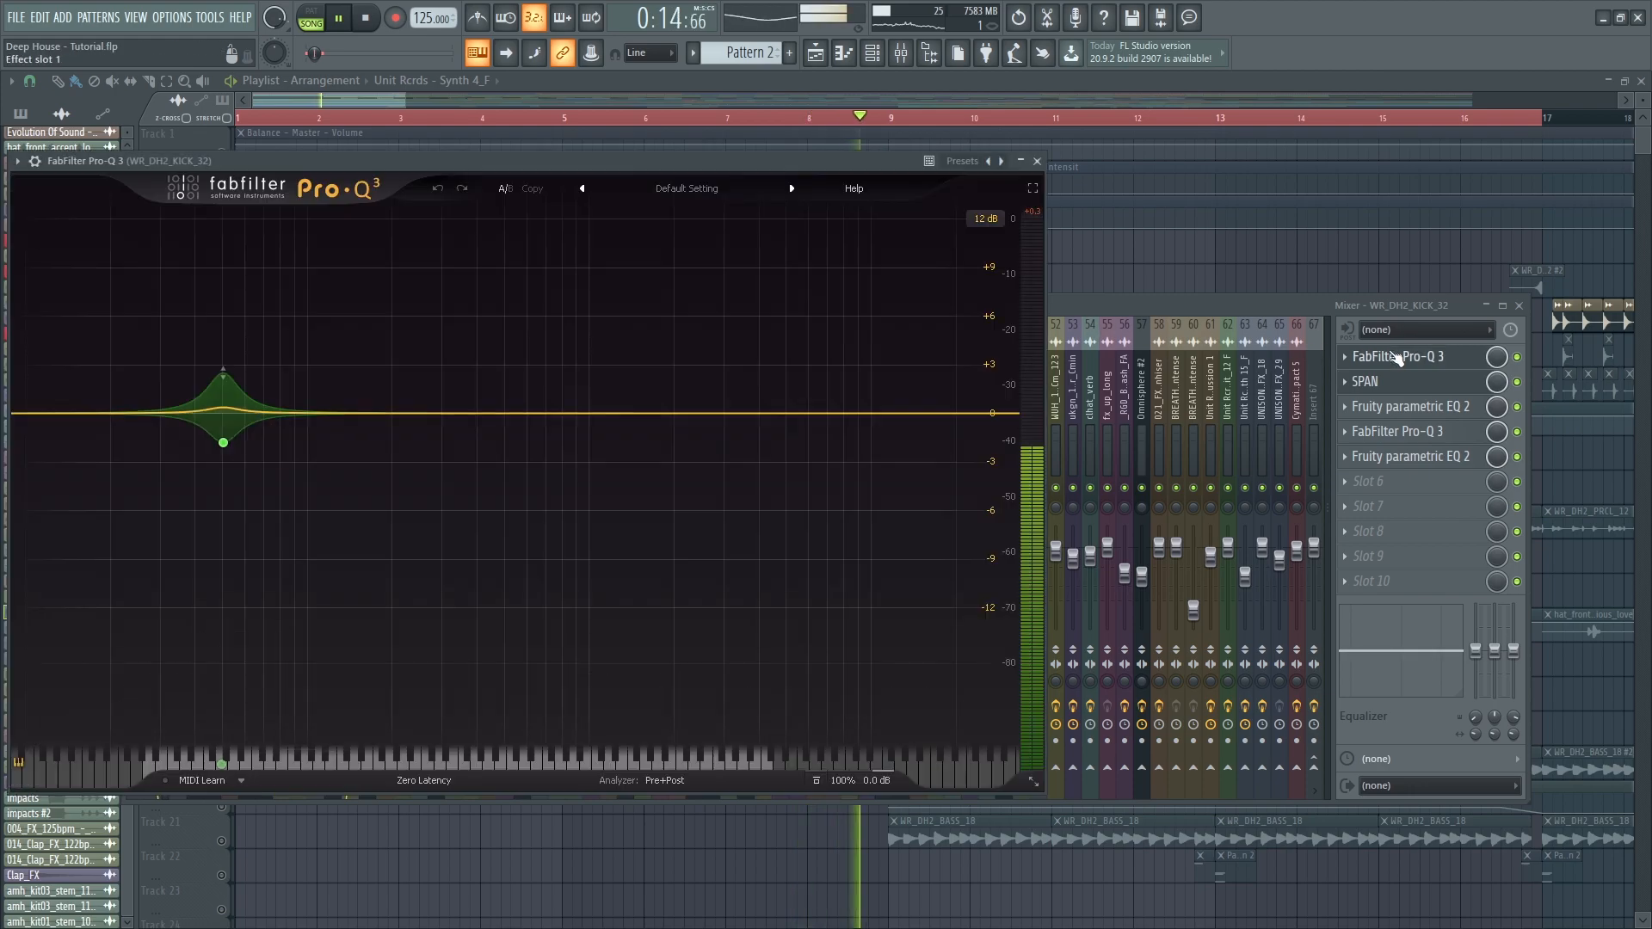
click(1394, 355)
click(1422, 407)
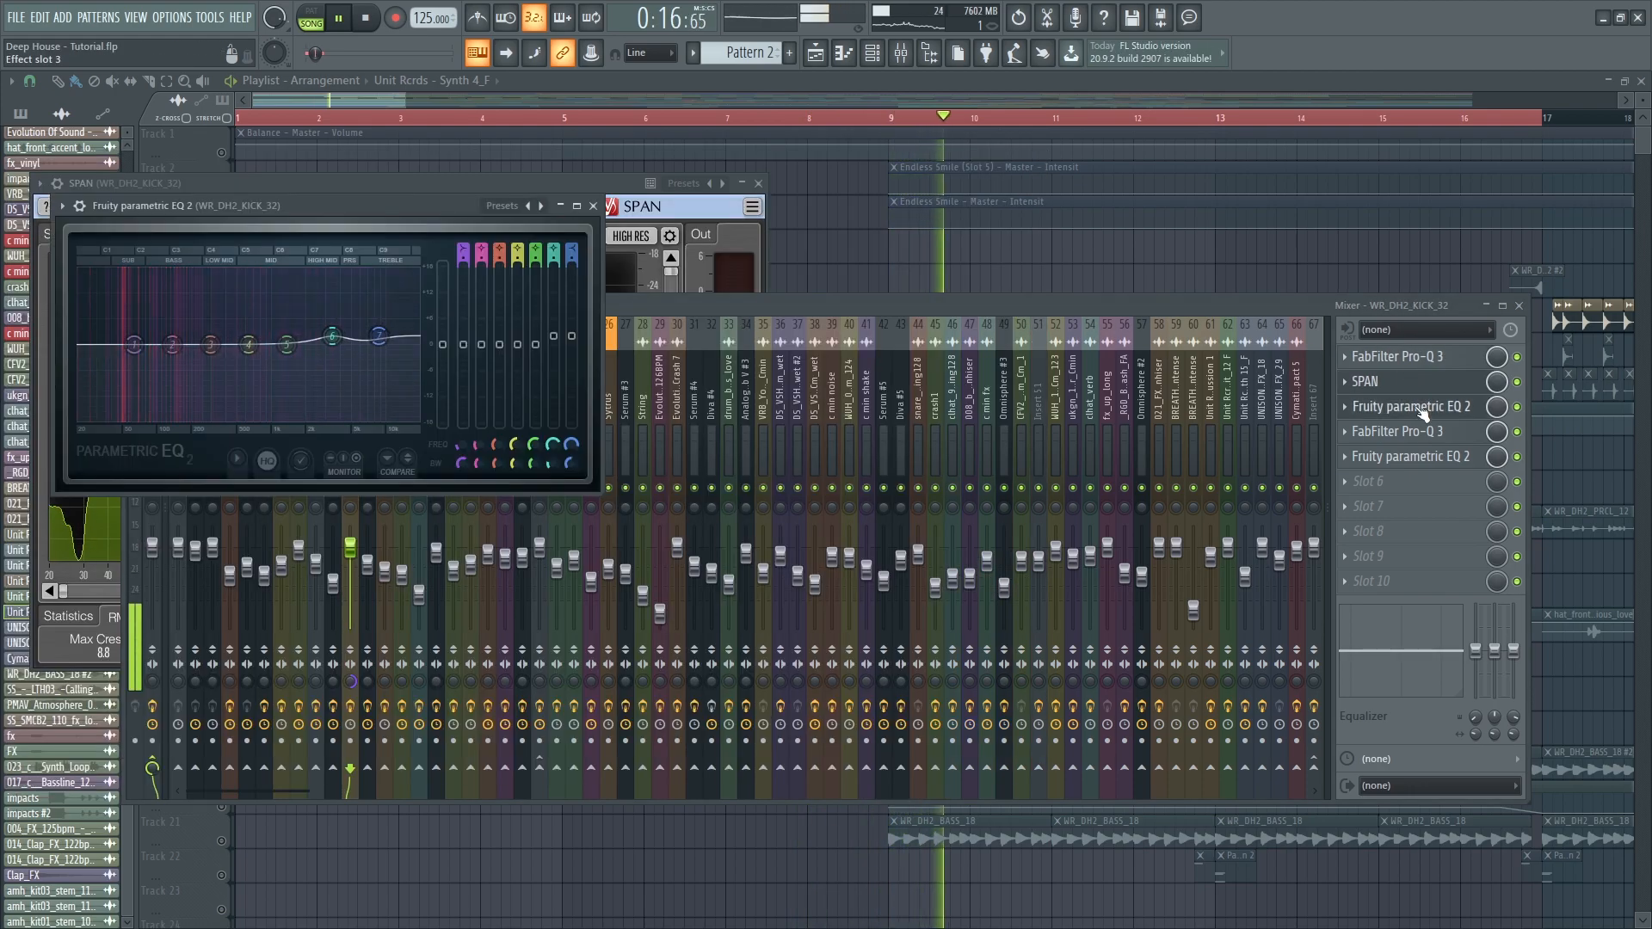
click(1423, 431)
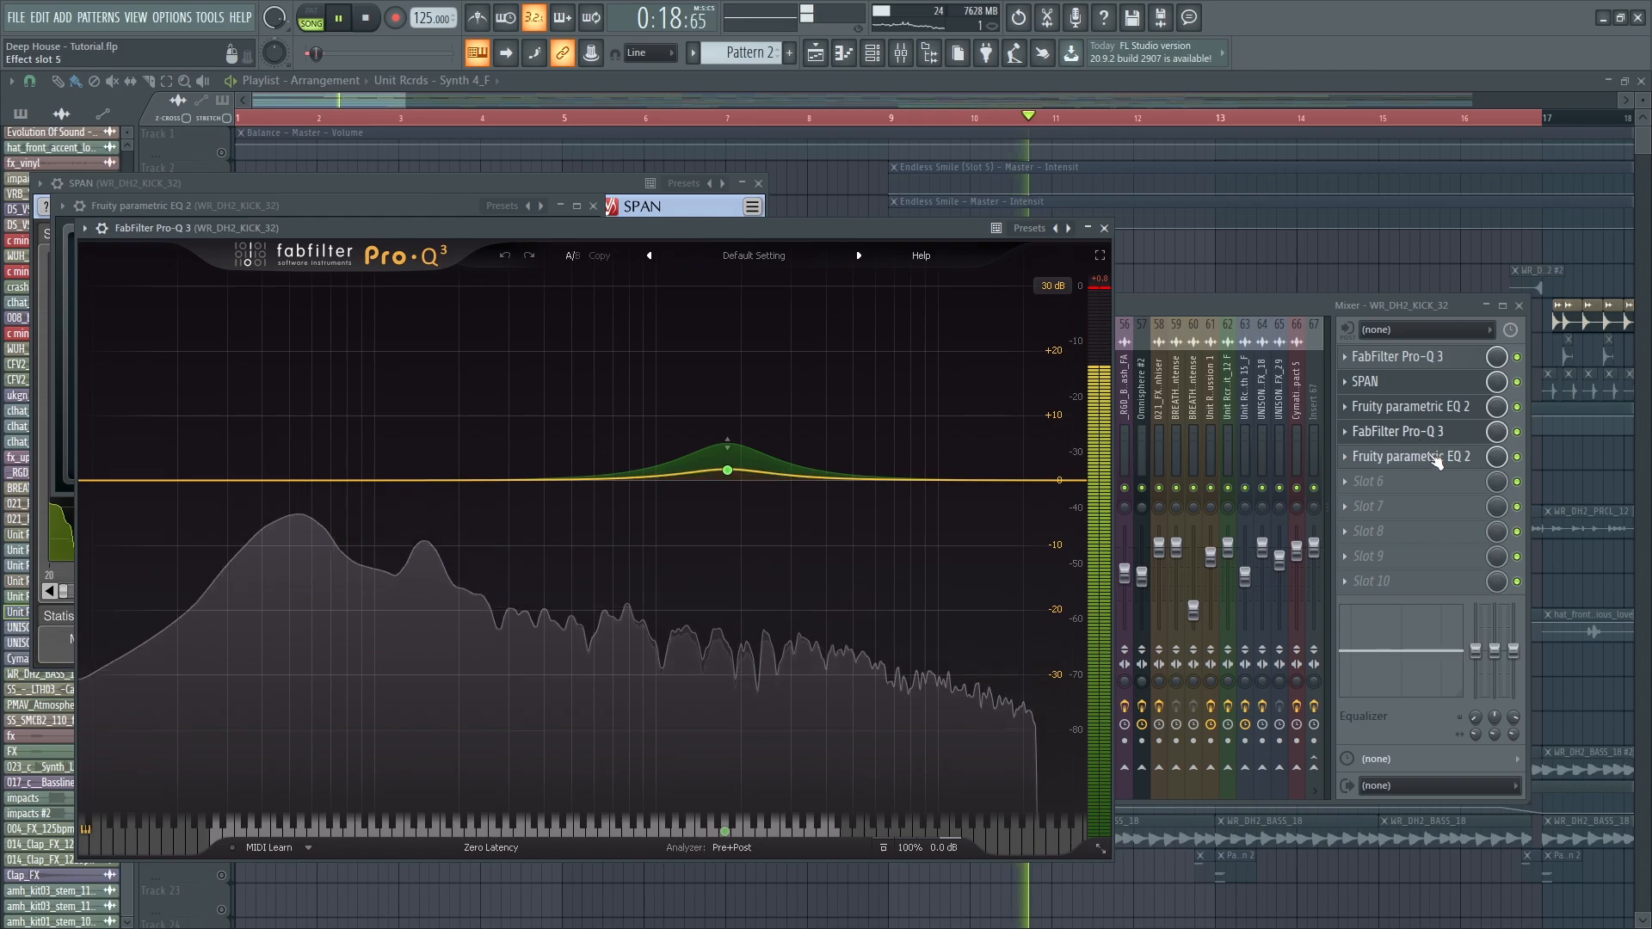
click(1351, 455)
key(F12)
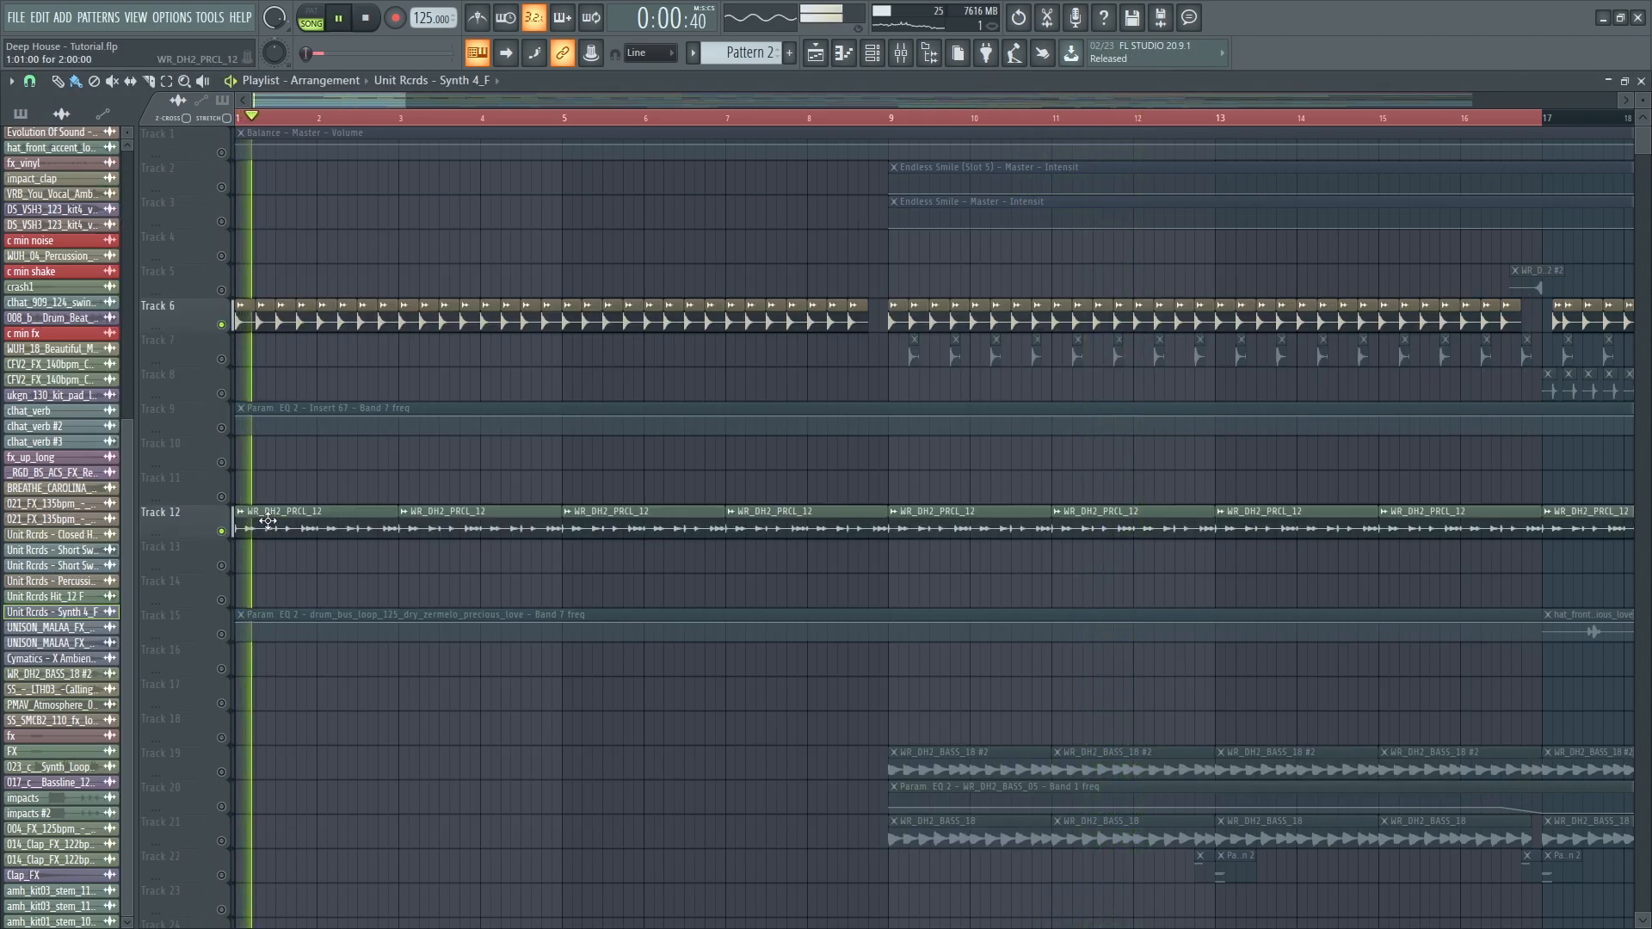
- Inspect the WR_DH2_PRCL_12 clip on Track 12 and its mixer channel's Fruity parametric EQ 2 and Kickstart, and close the windows
double_click(267, 520)
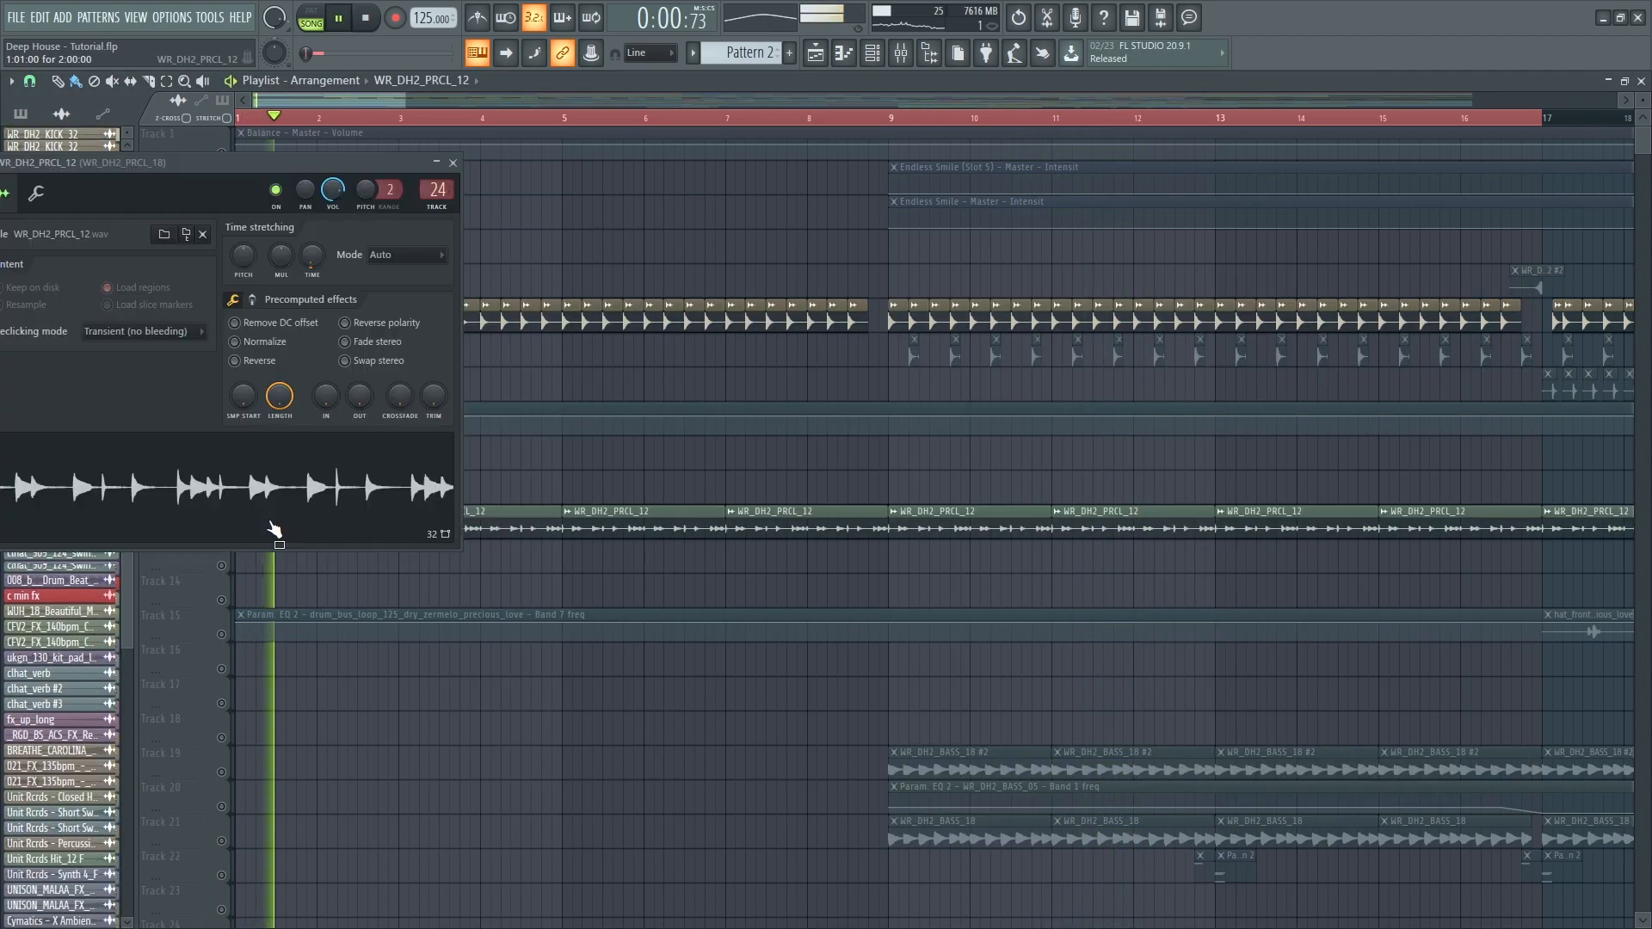
click(425, 190)
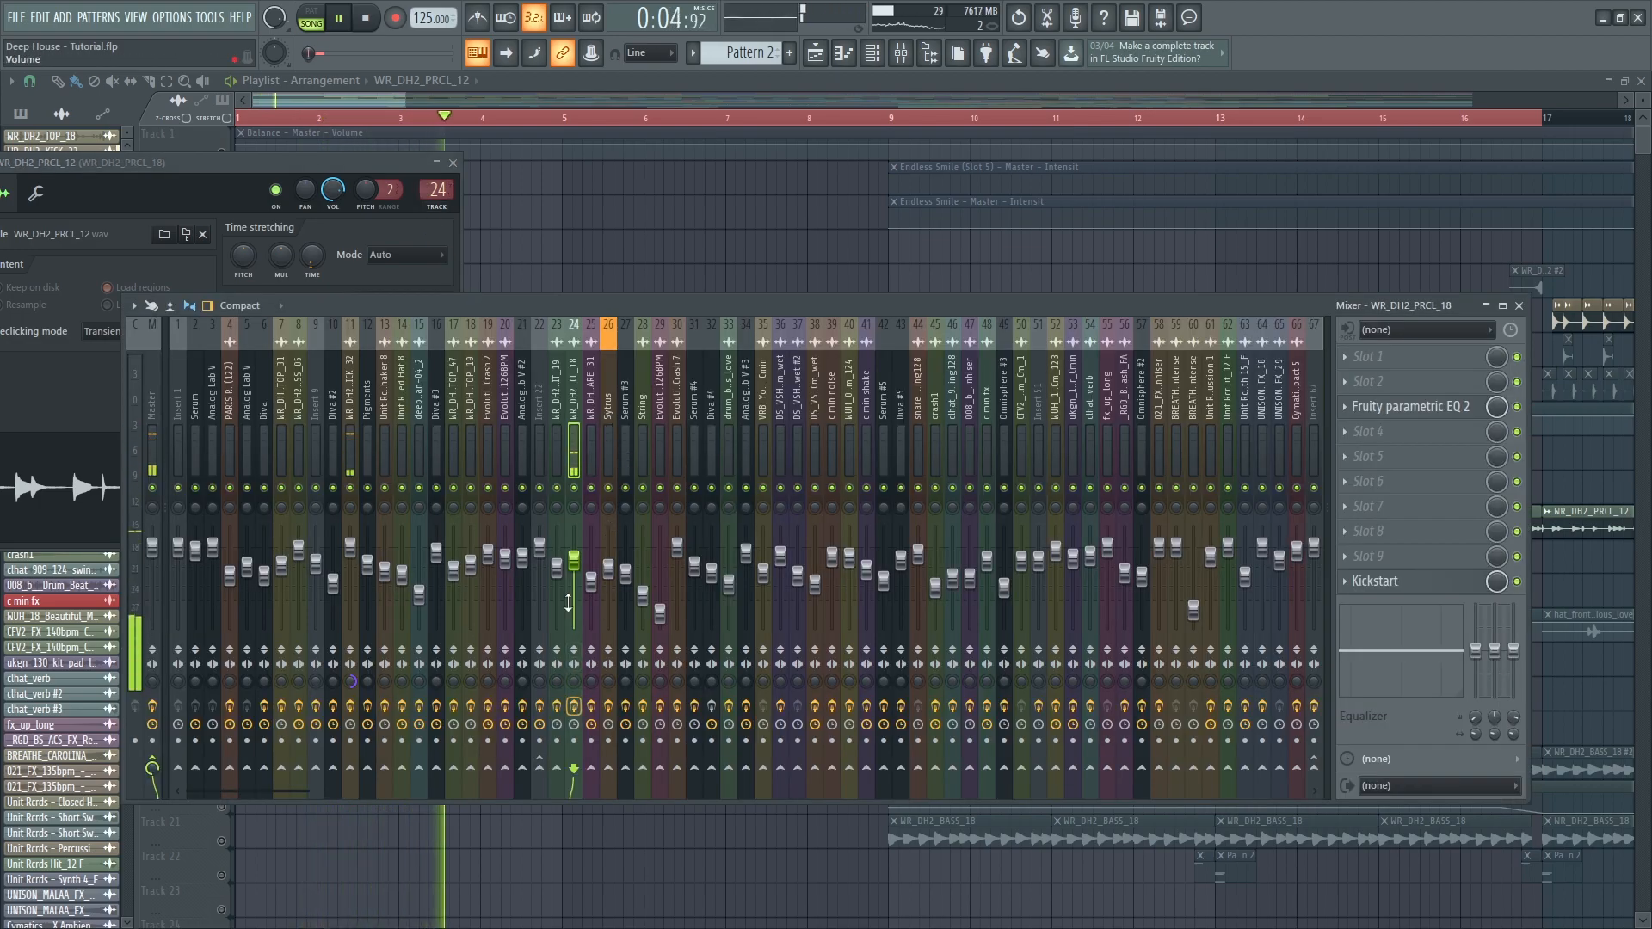
click(1402, 406)
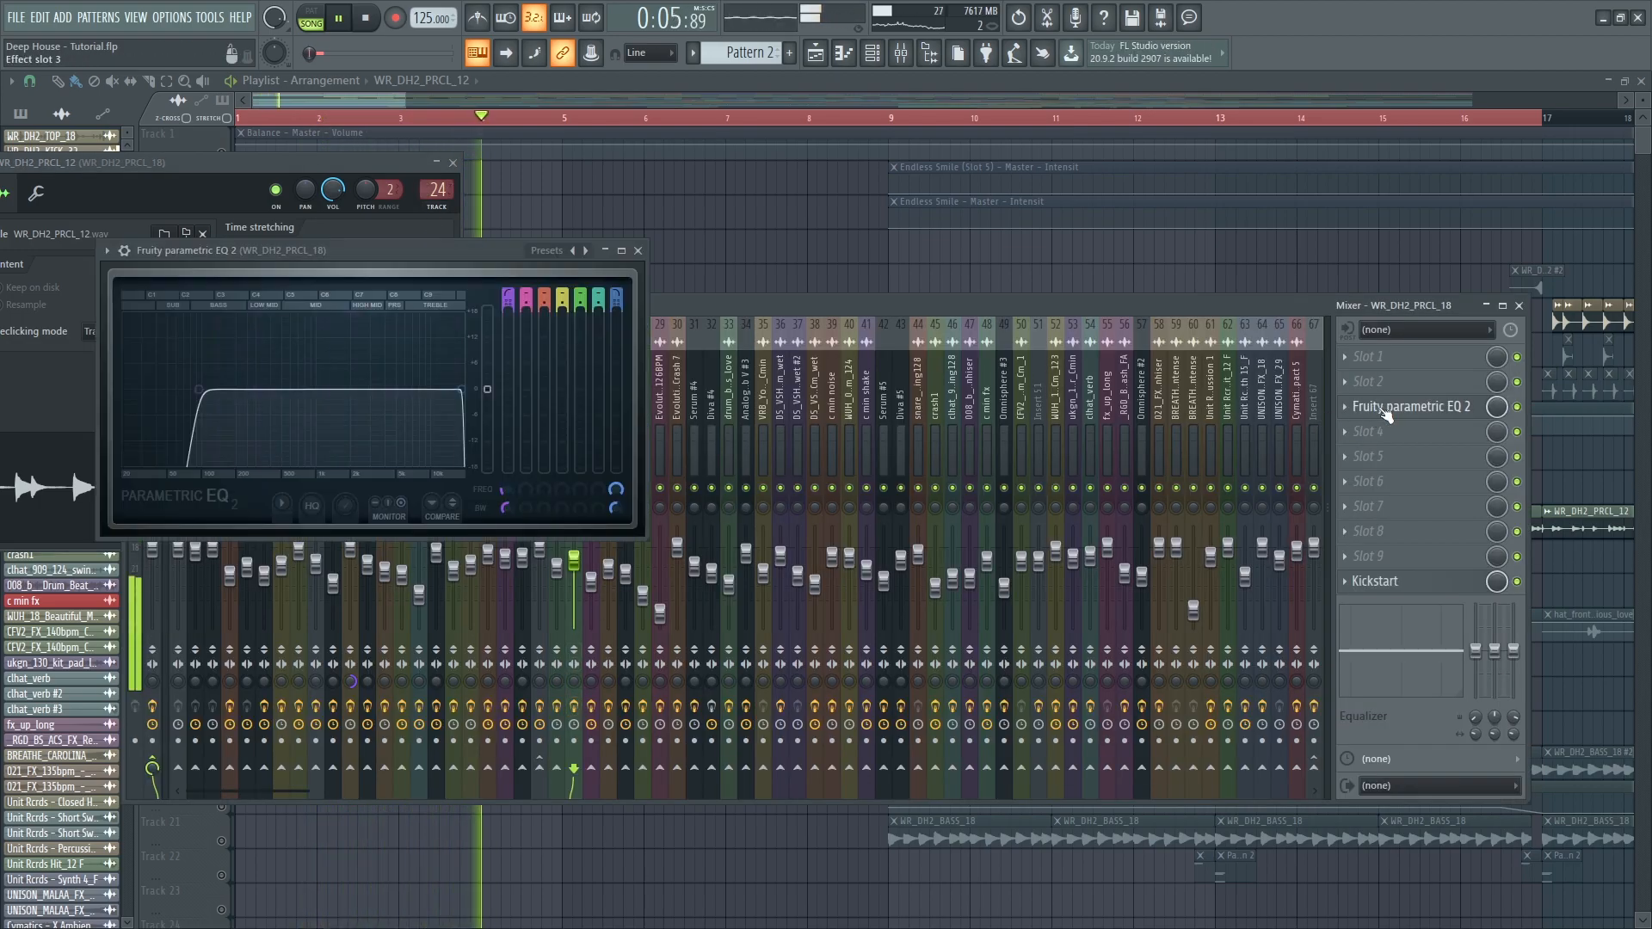
click(1418, 585)
right_click(770, 284)
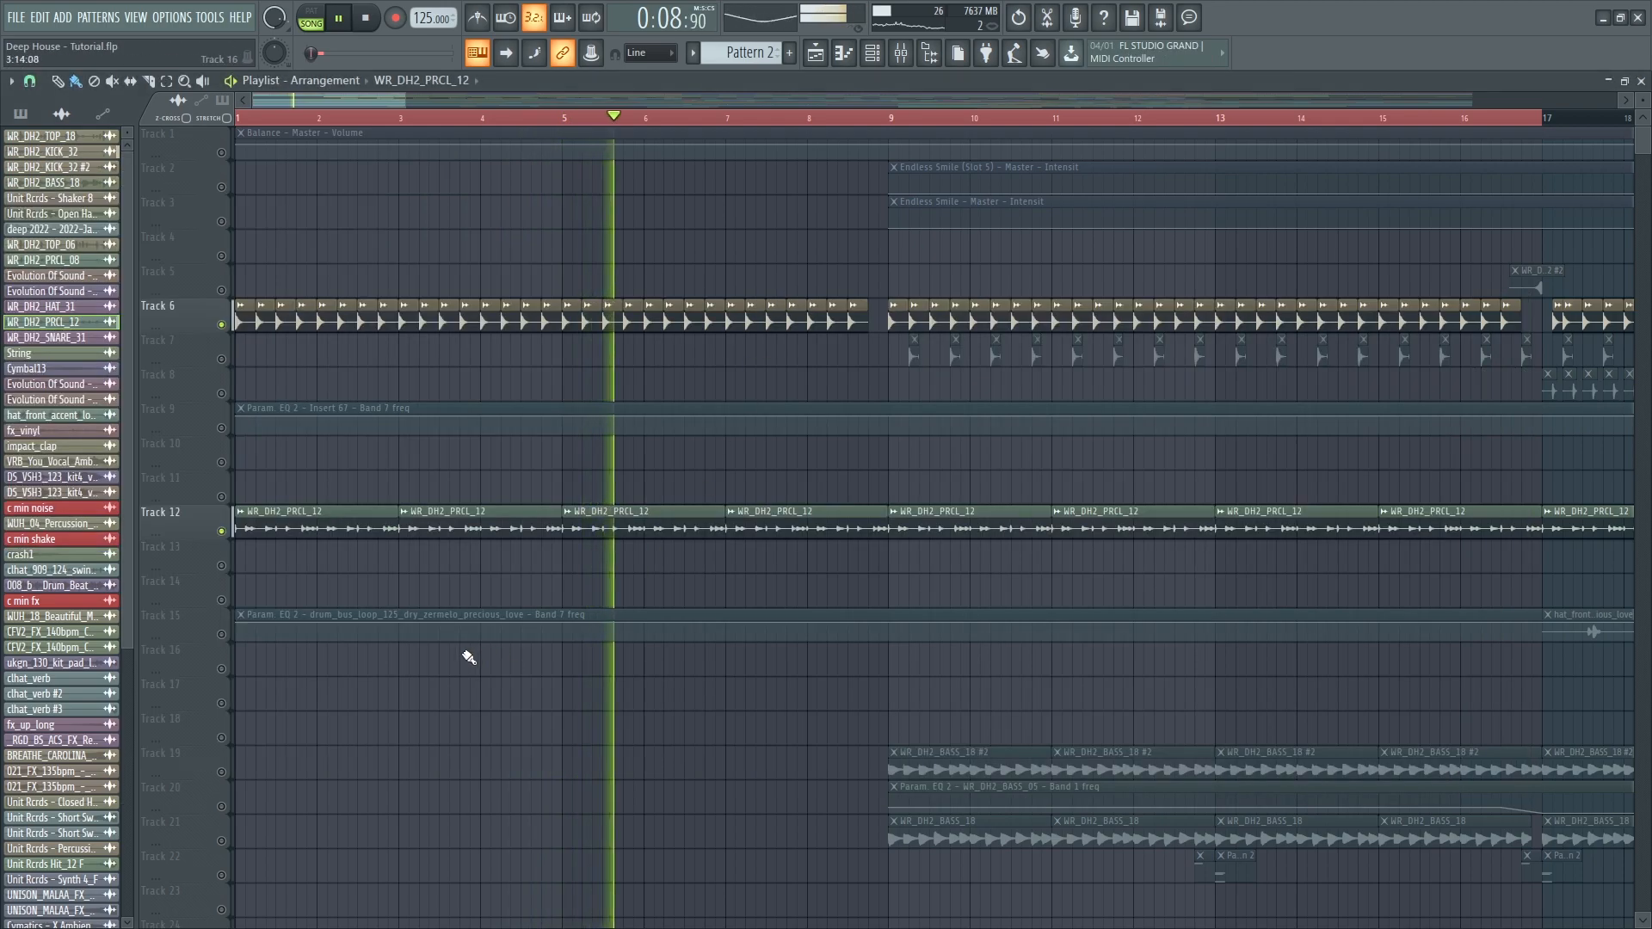
- Unmute Tracks 15, 9 and 7 alongside the kick and percussion, and play the song from bar 9
scroll(479, 602, down, 3)
scroll(417, 566, down, 4)
click(221, 461)
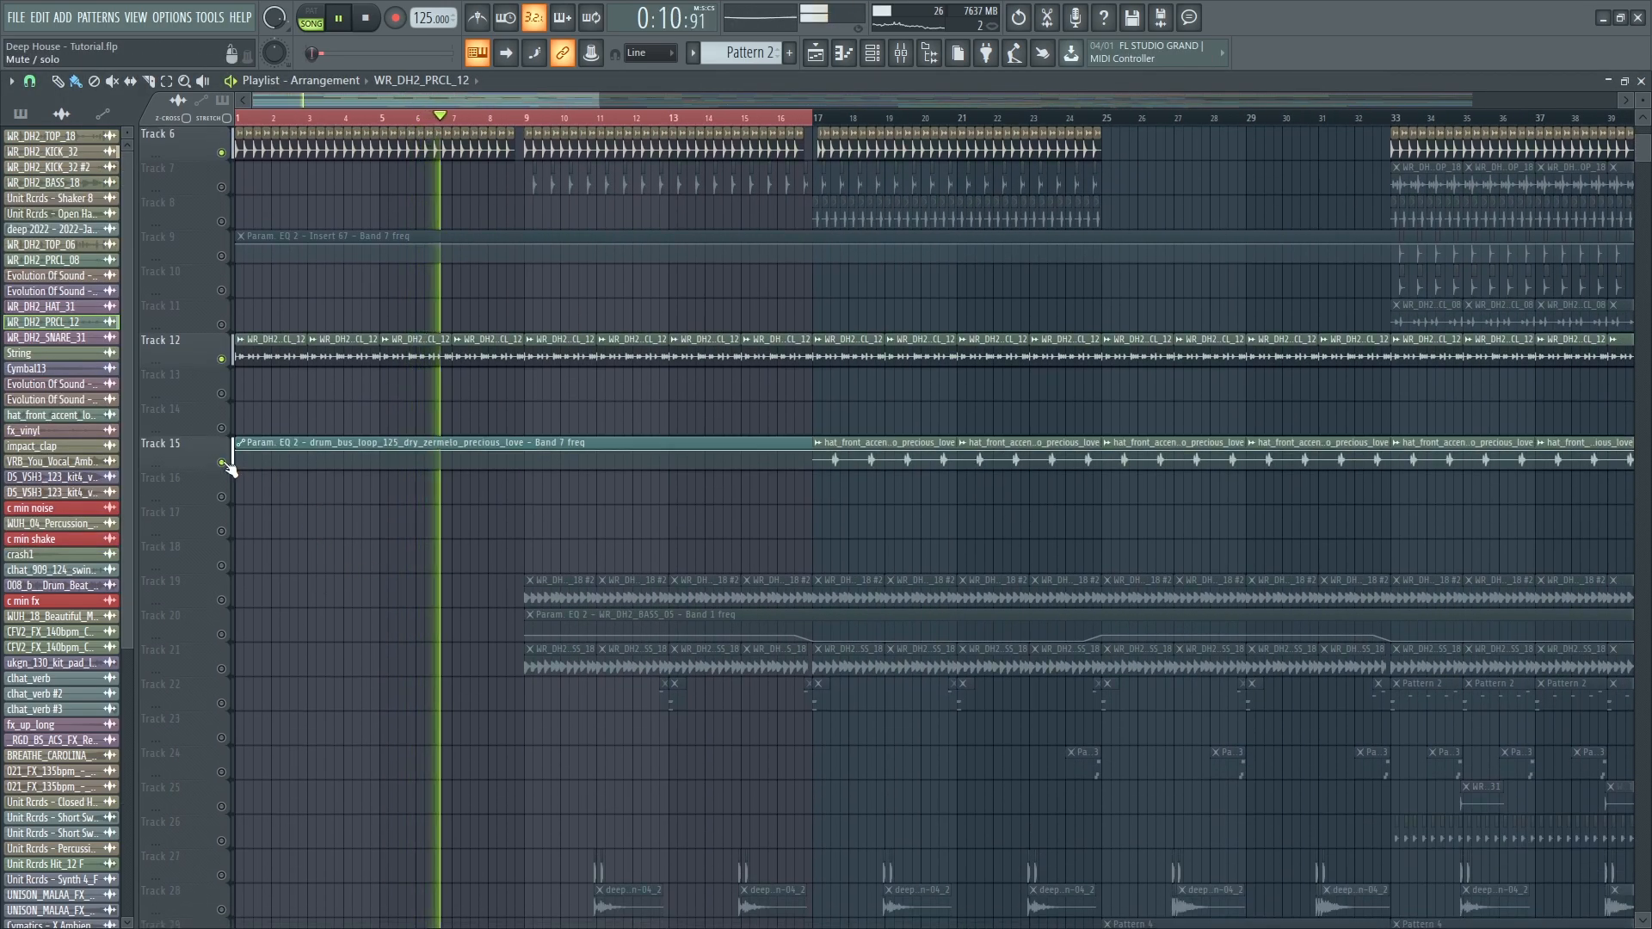
click(221, 255)
click(221, 187)
click(528, 119)
- Inspect the WR_DH2_TOP_18 clip on Track 7 and both Fruity parametric EQ 2 instances on its mixer channel, and close the windows
scroll(533, 176, up, 3)
scroll(532, 191, up, 1)
double_click(527, 186)
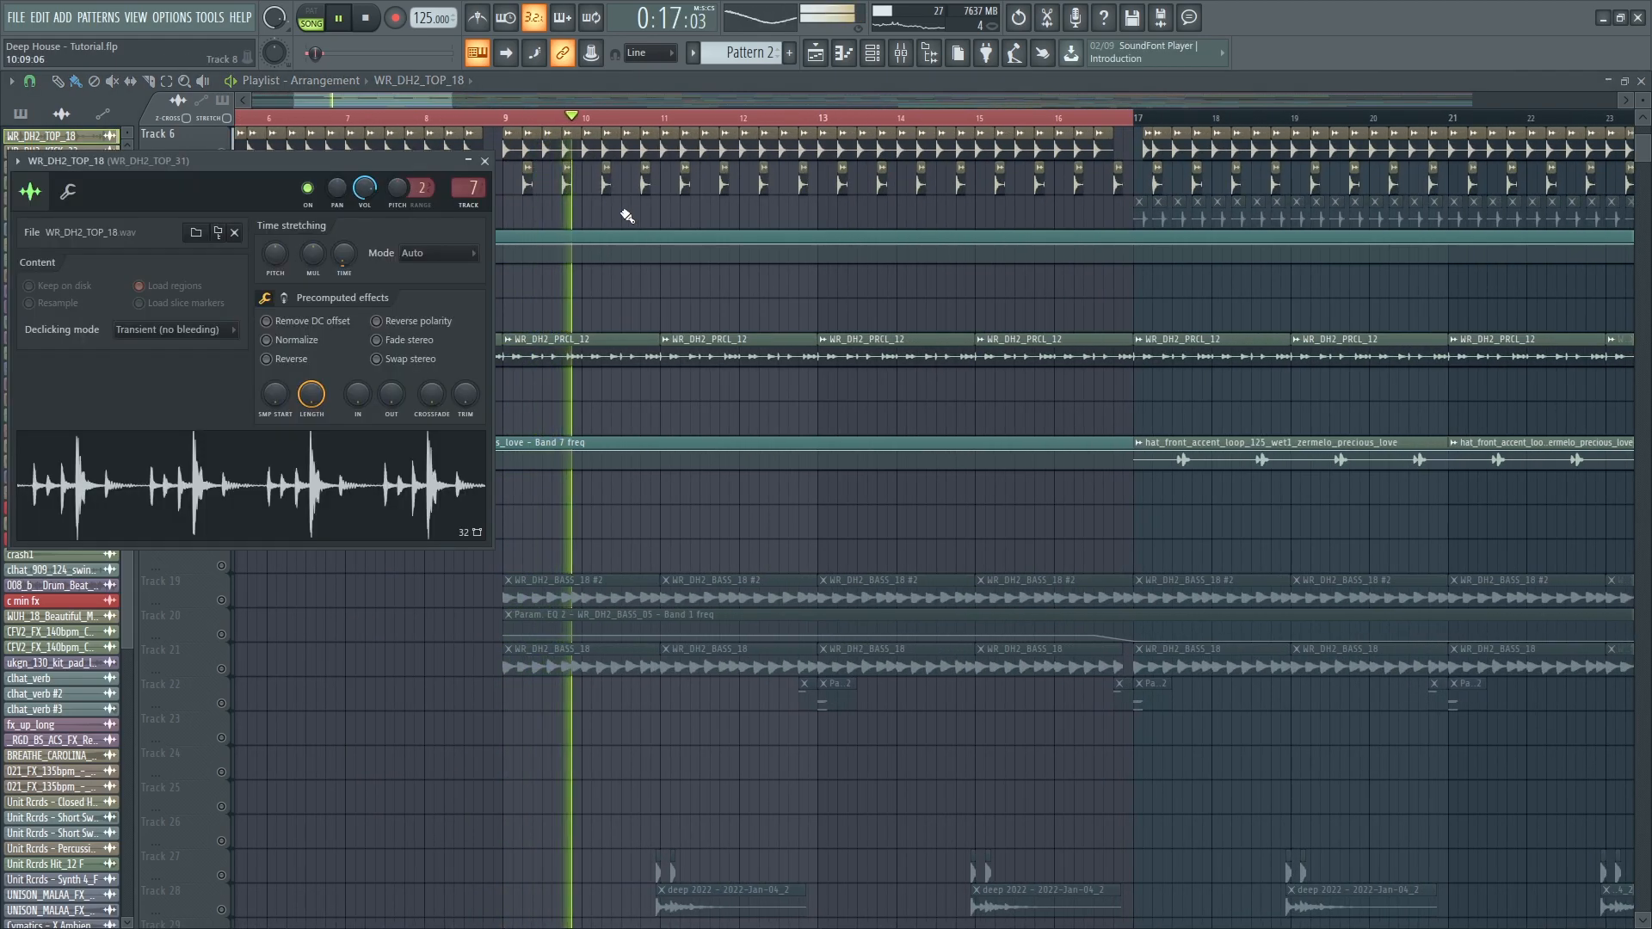
double_click(467, 188)
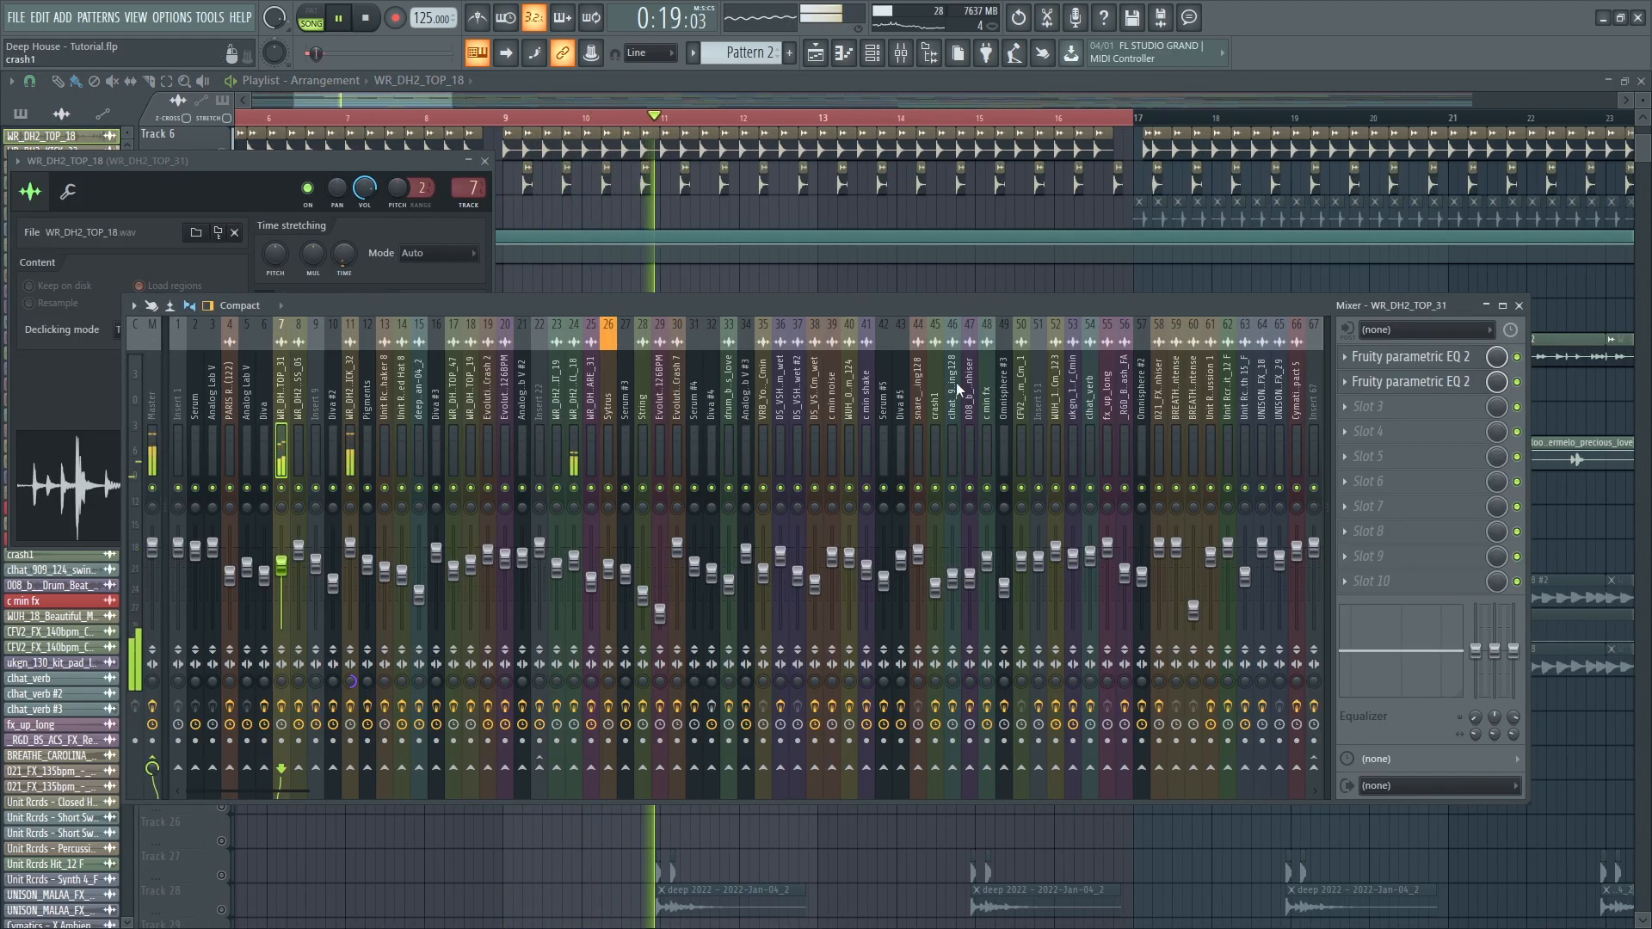
click(1409, 356)
click(1420, 382)
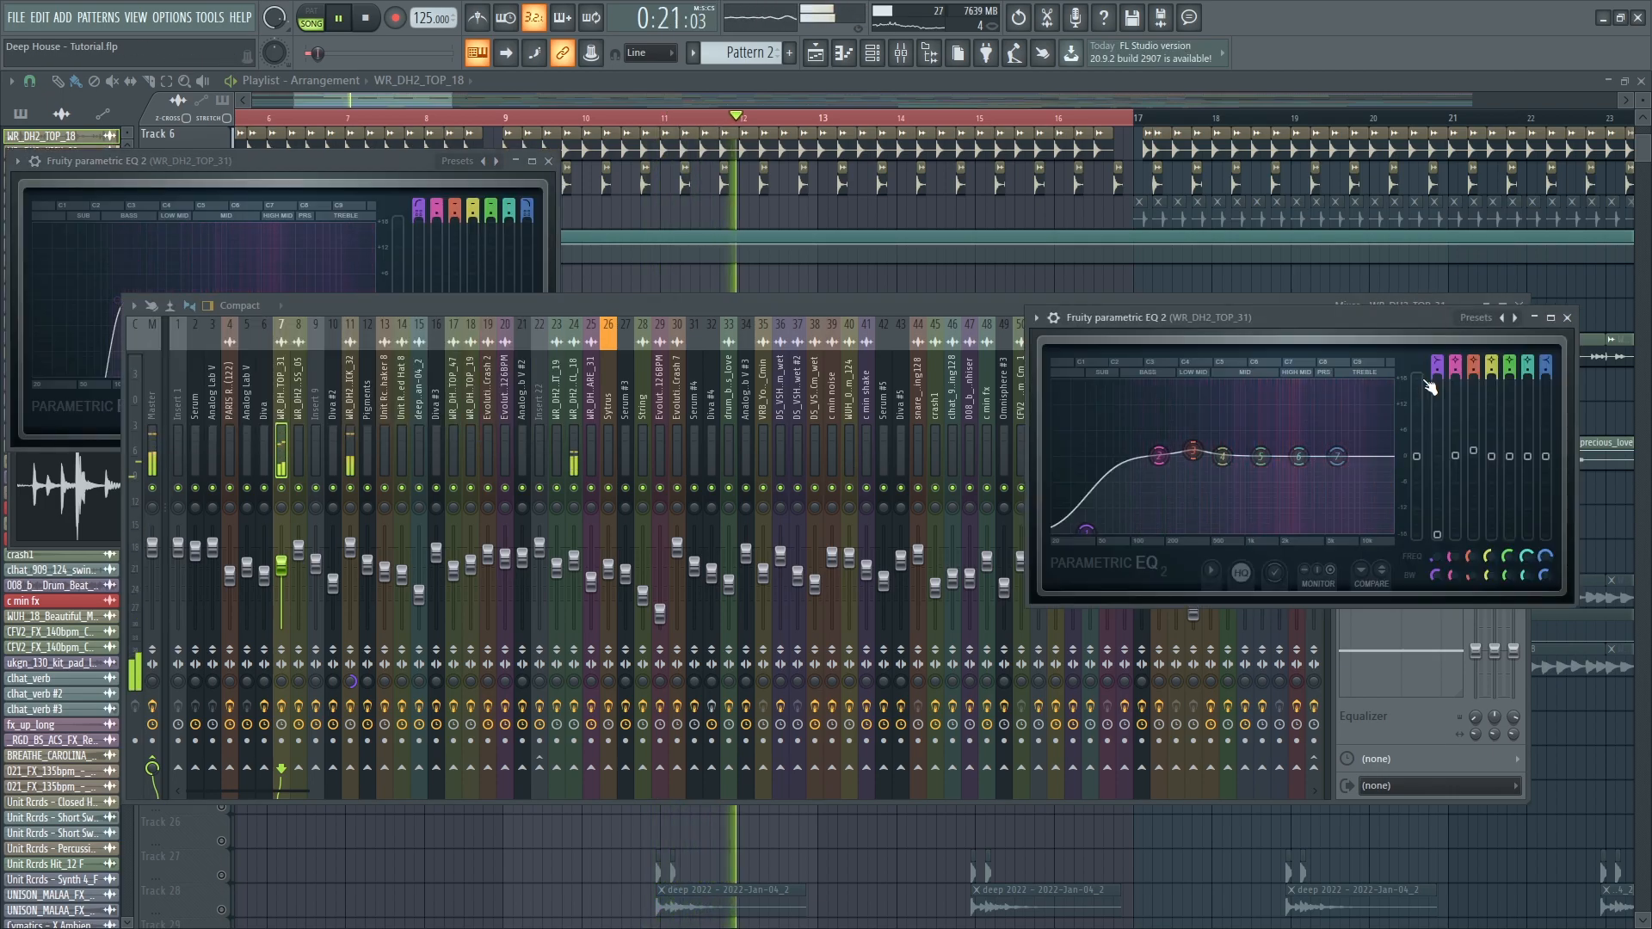
click(1343, 285)
- Unmute the bass EQ automation on Track 20 and the WR_DH2_BASS_18 clips on Track 21
scroll(789, 473, down, 1)
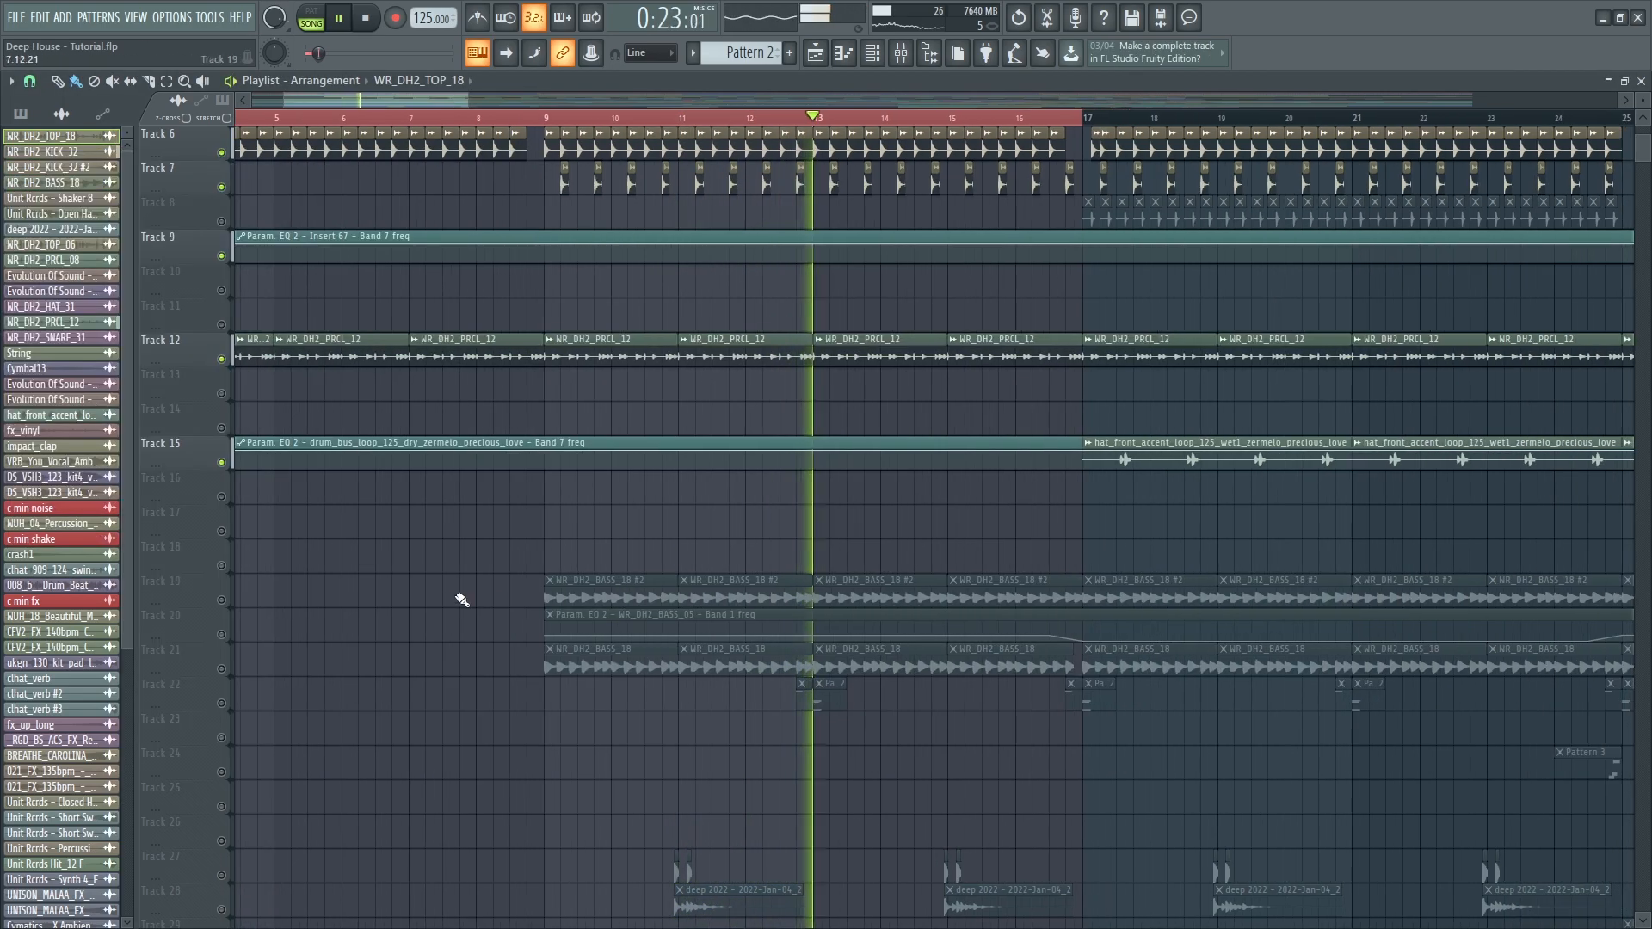
scroll(441, 628, up, 1)
click(221, 636)
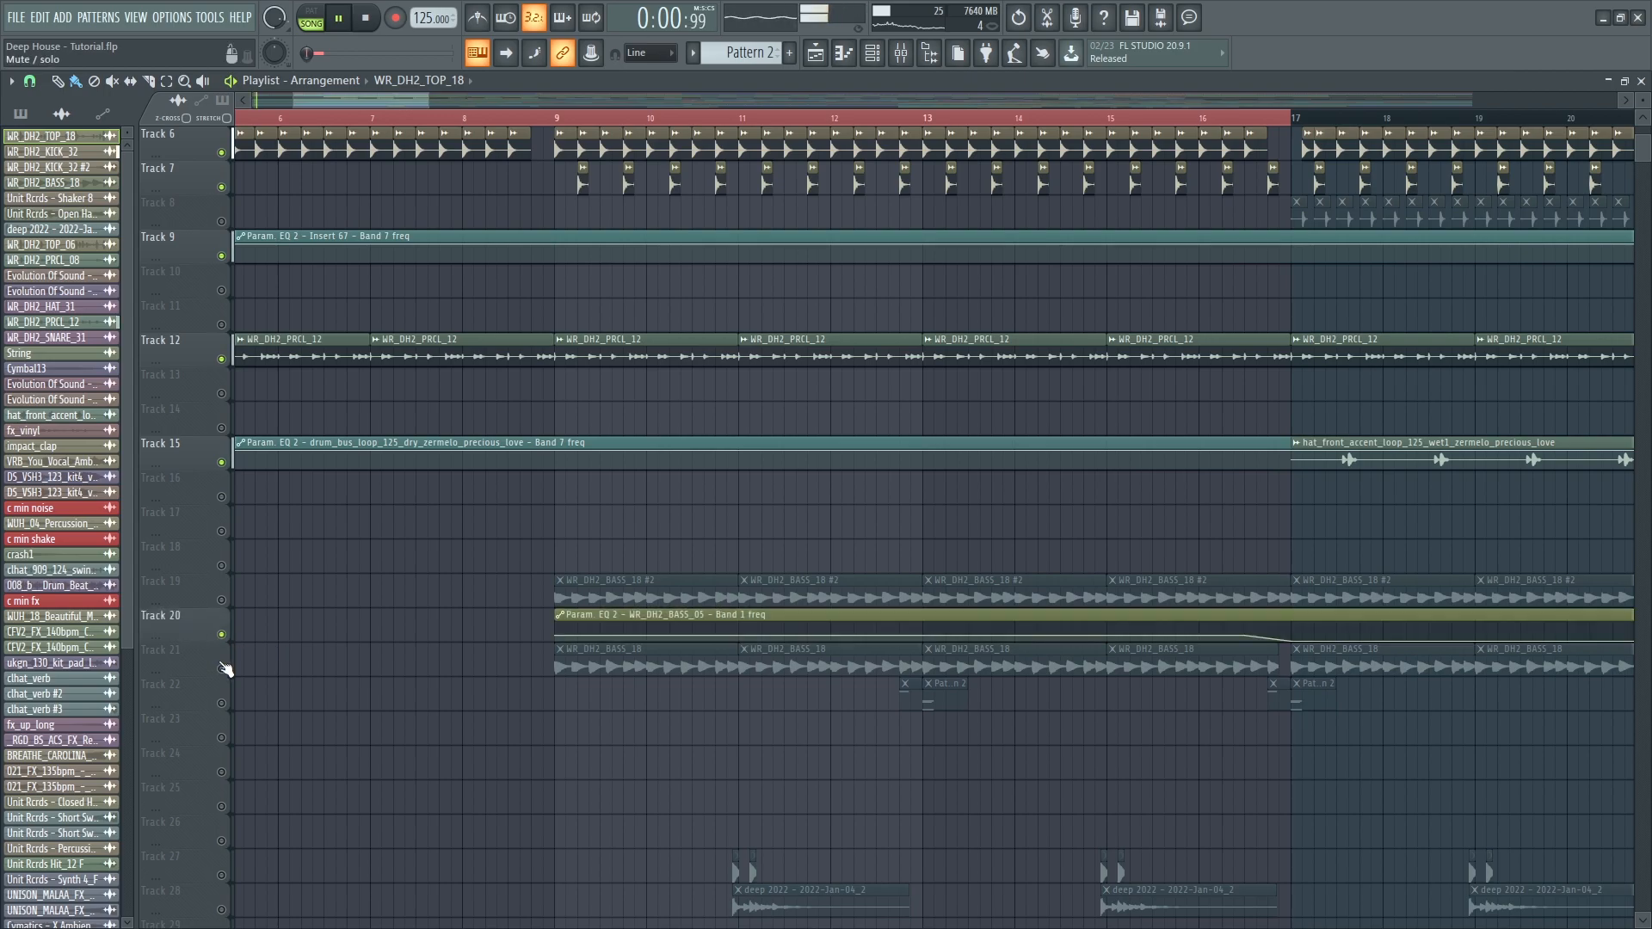
click(221, 668)
- Review the WR_DH2_BASS_18 clip's mixer effects: Fruity parametric EQ 2, GClip, Fruity Limiter, both FabFilter Pro-Q 3 instances, Newtone and Kickstart, and close their windows
double_click(616, 651)
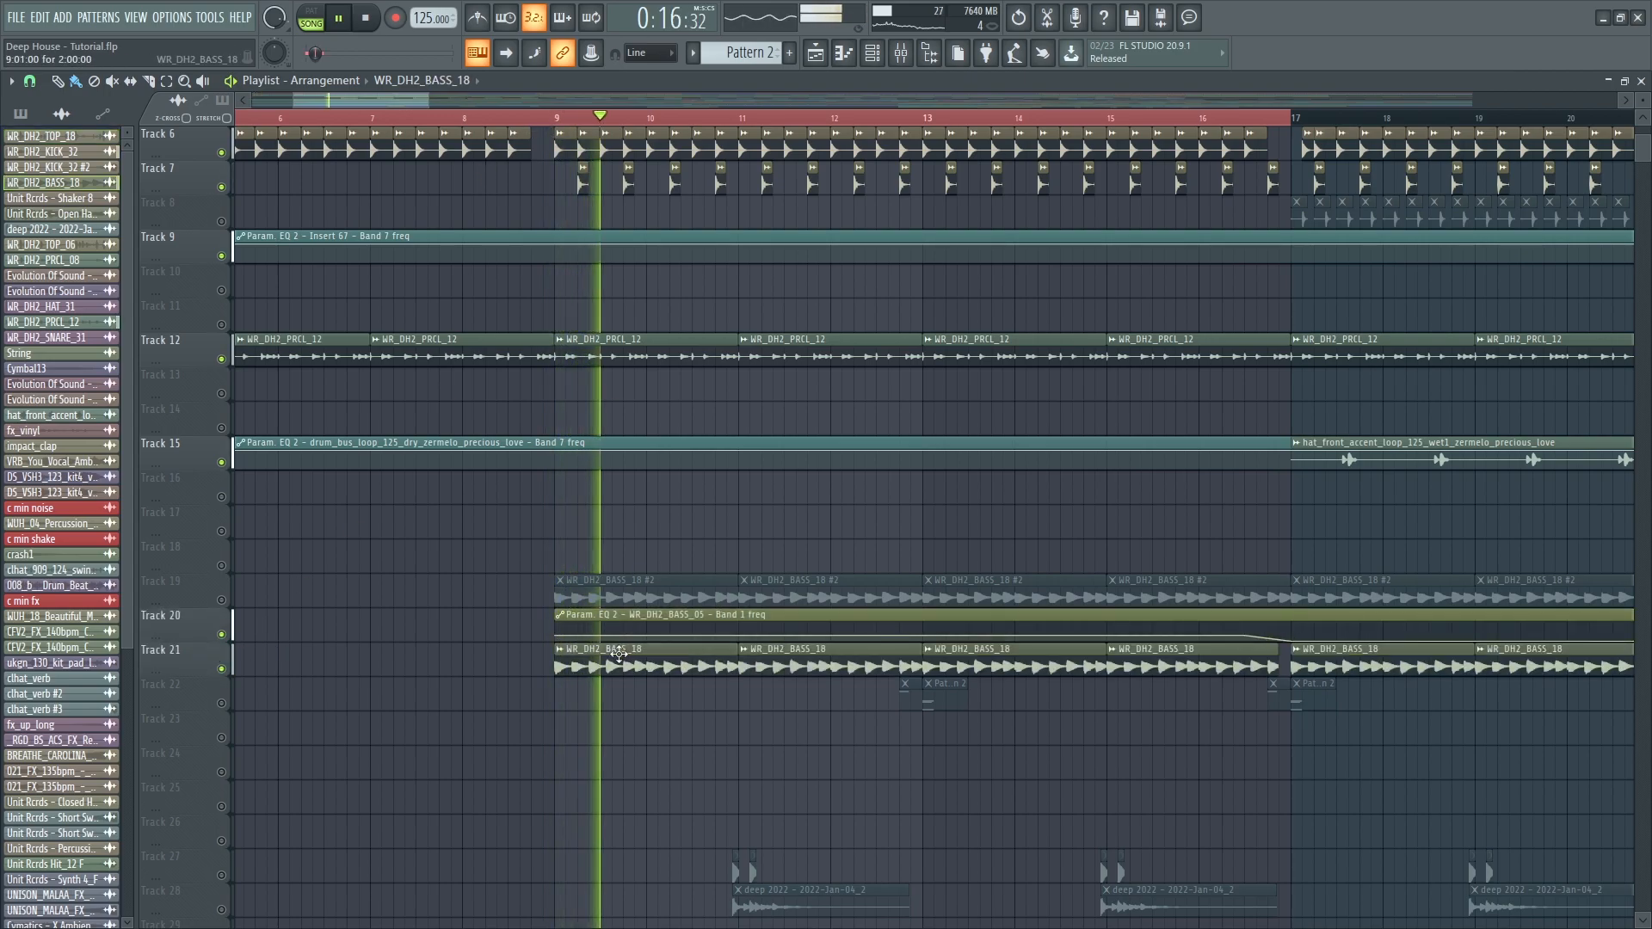
double_click(1314, 255)
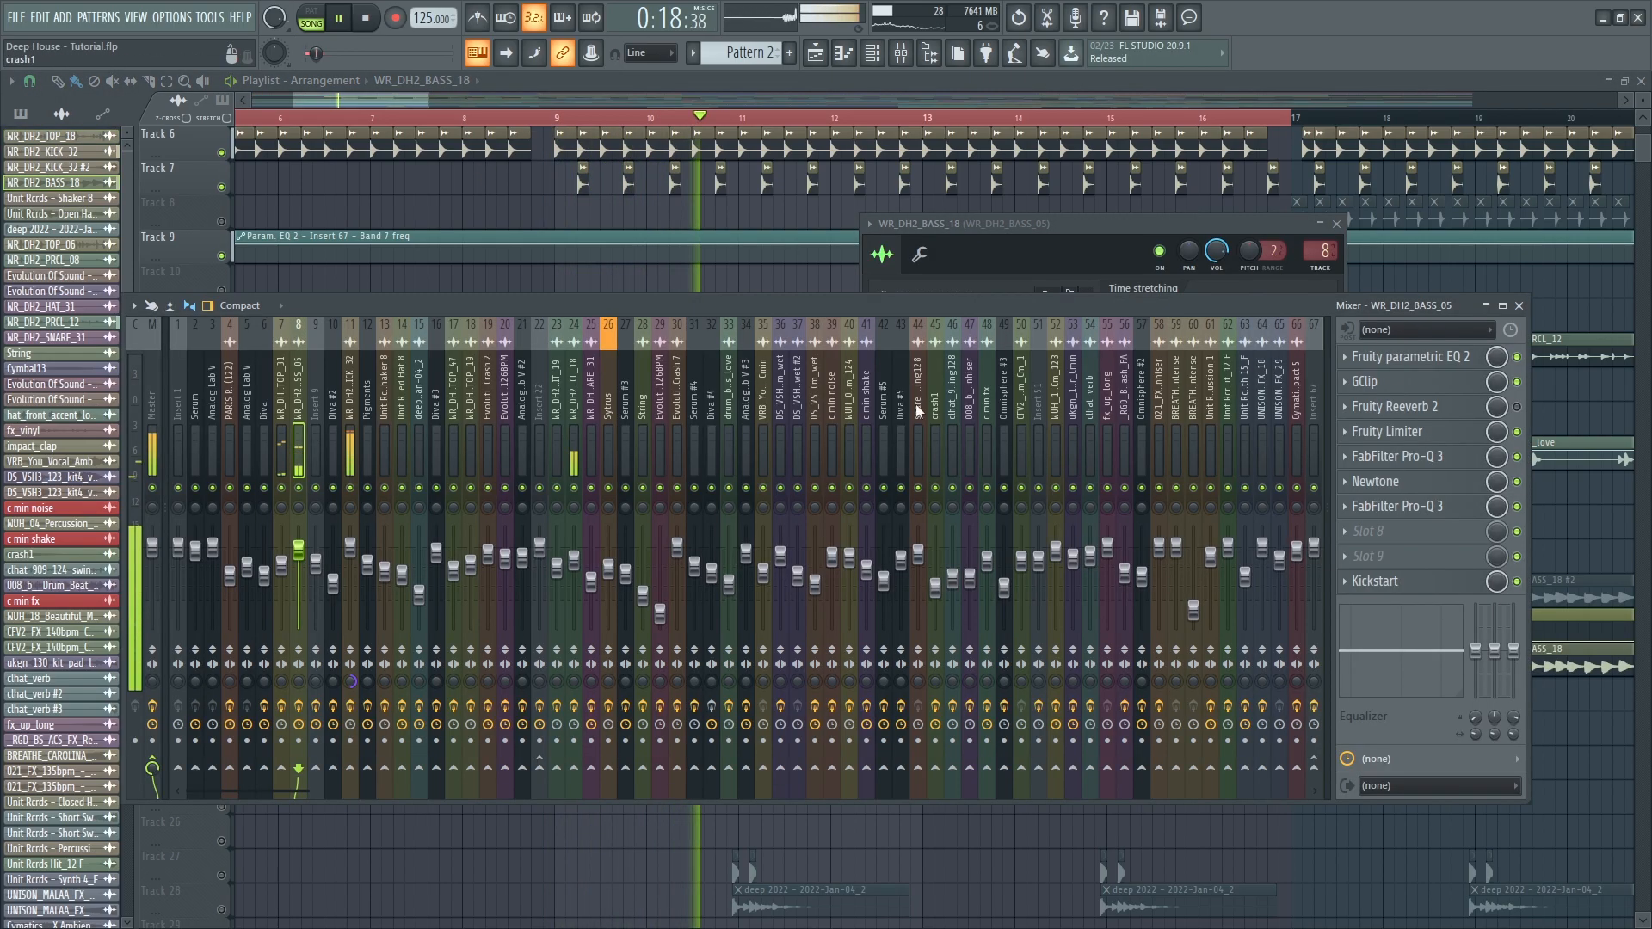
click(1467, 359)
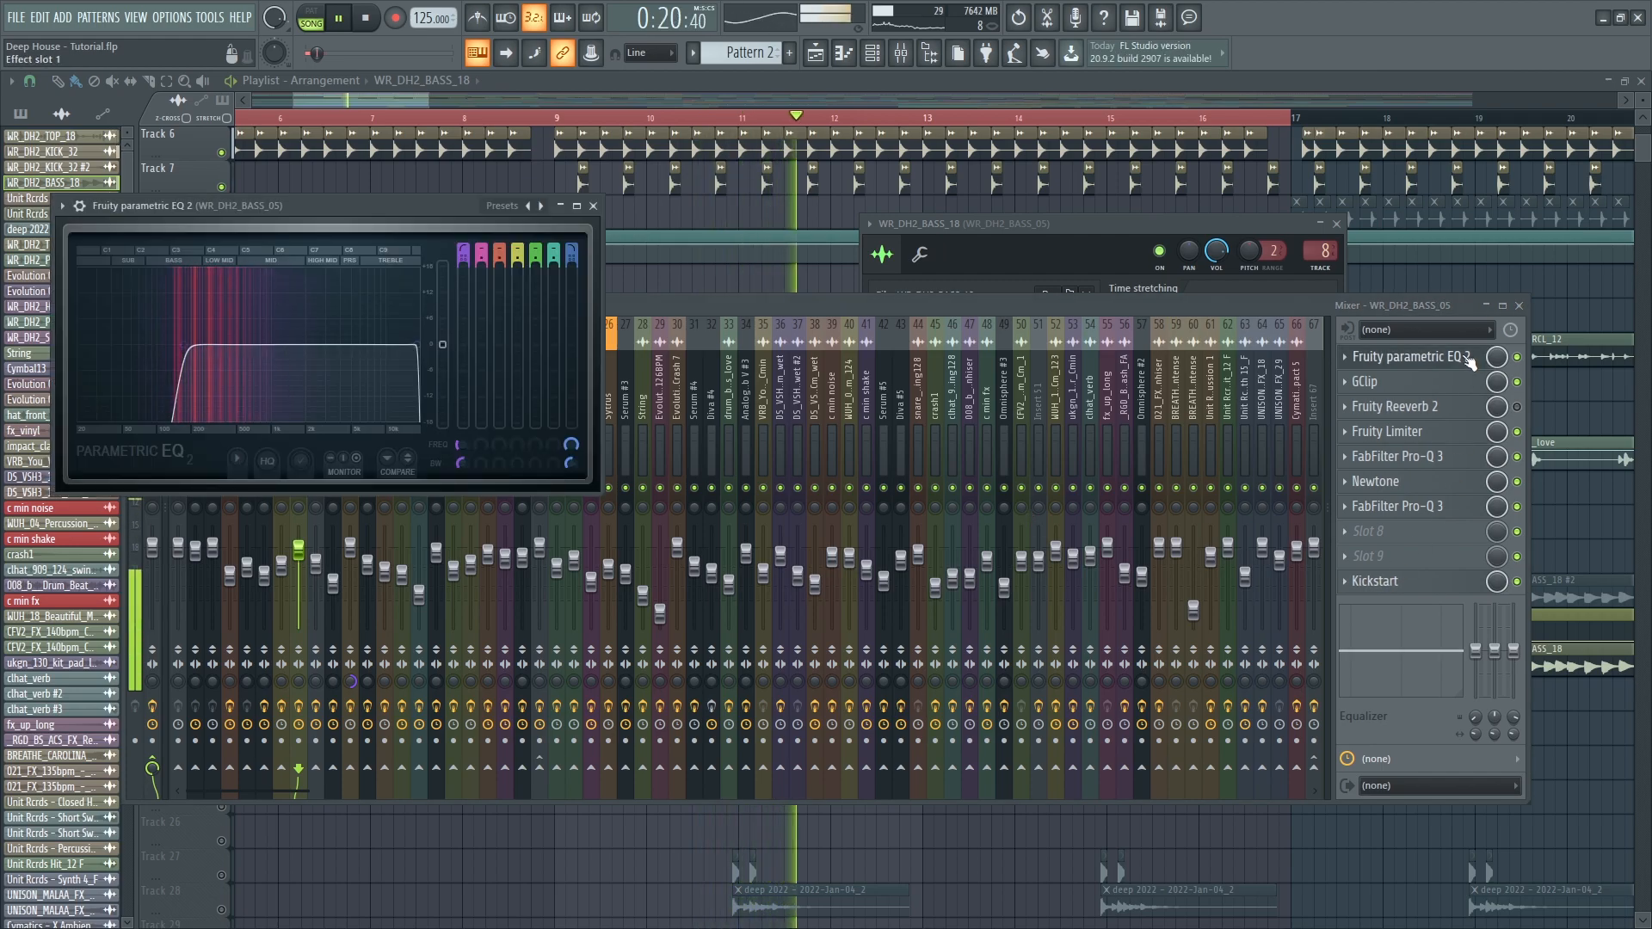
click(1458, 384)
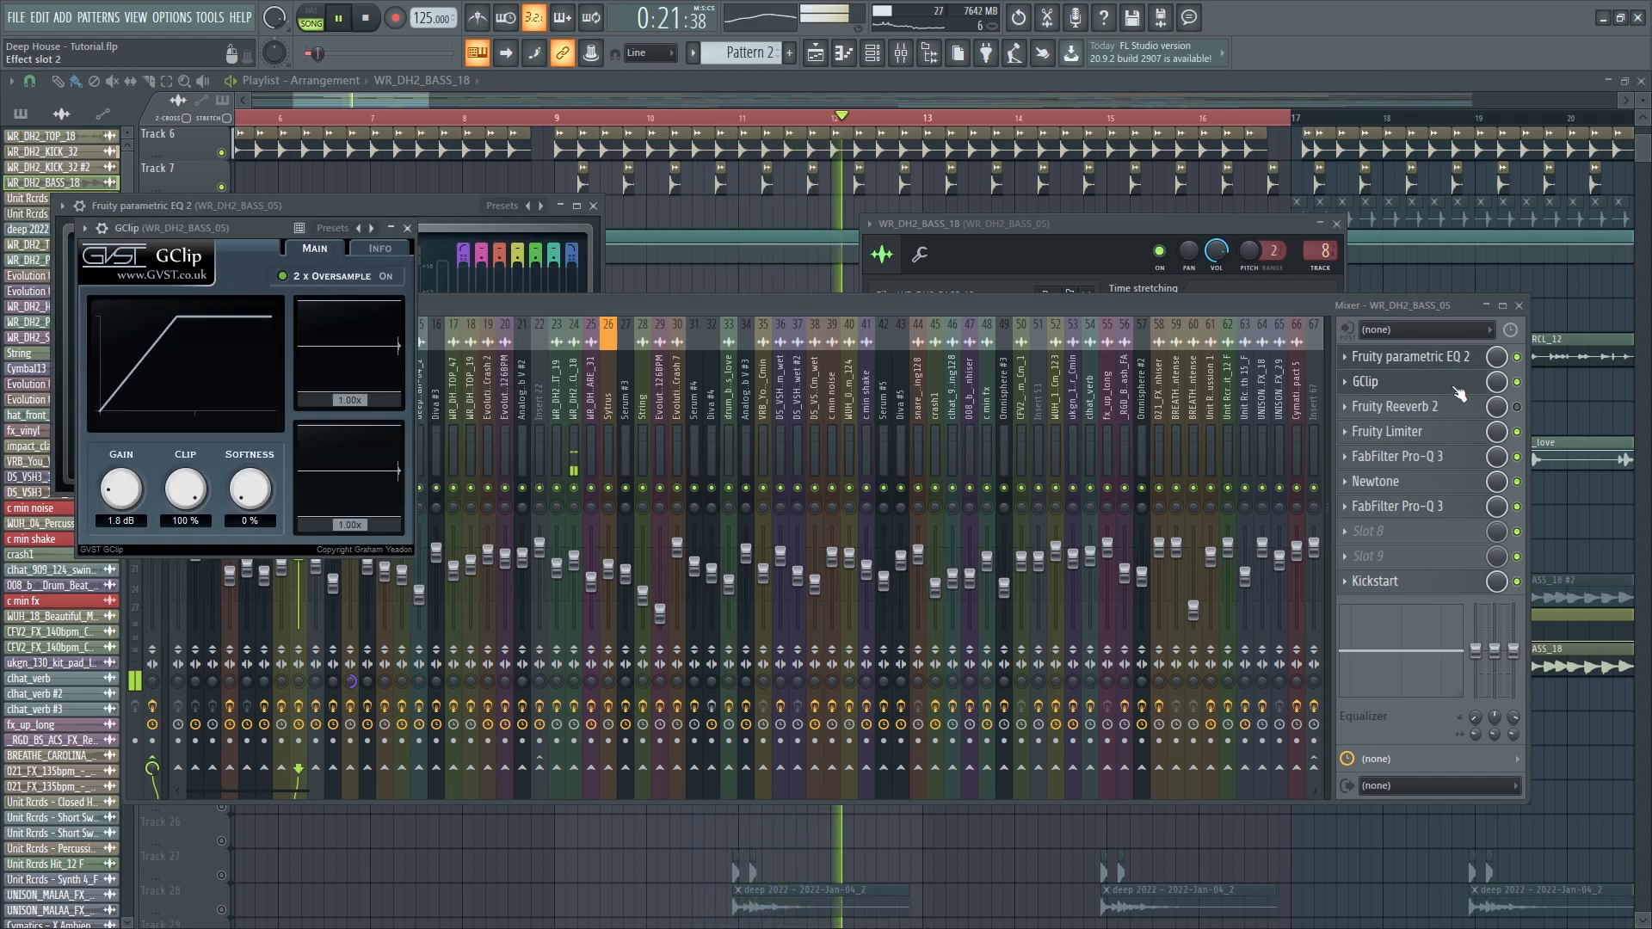
click(1446, 433)
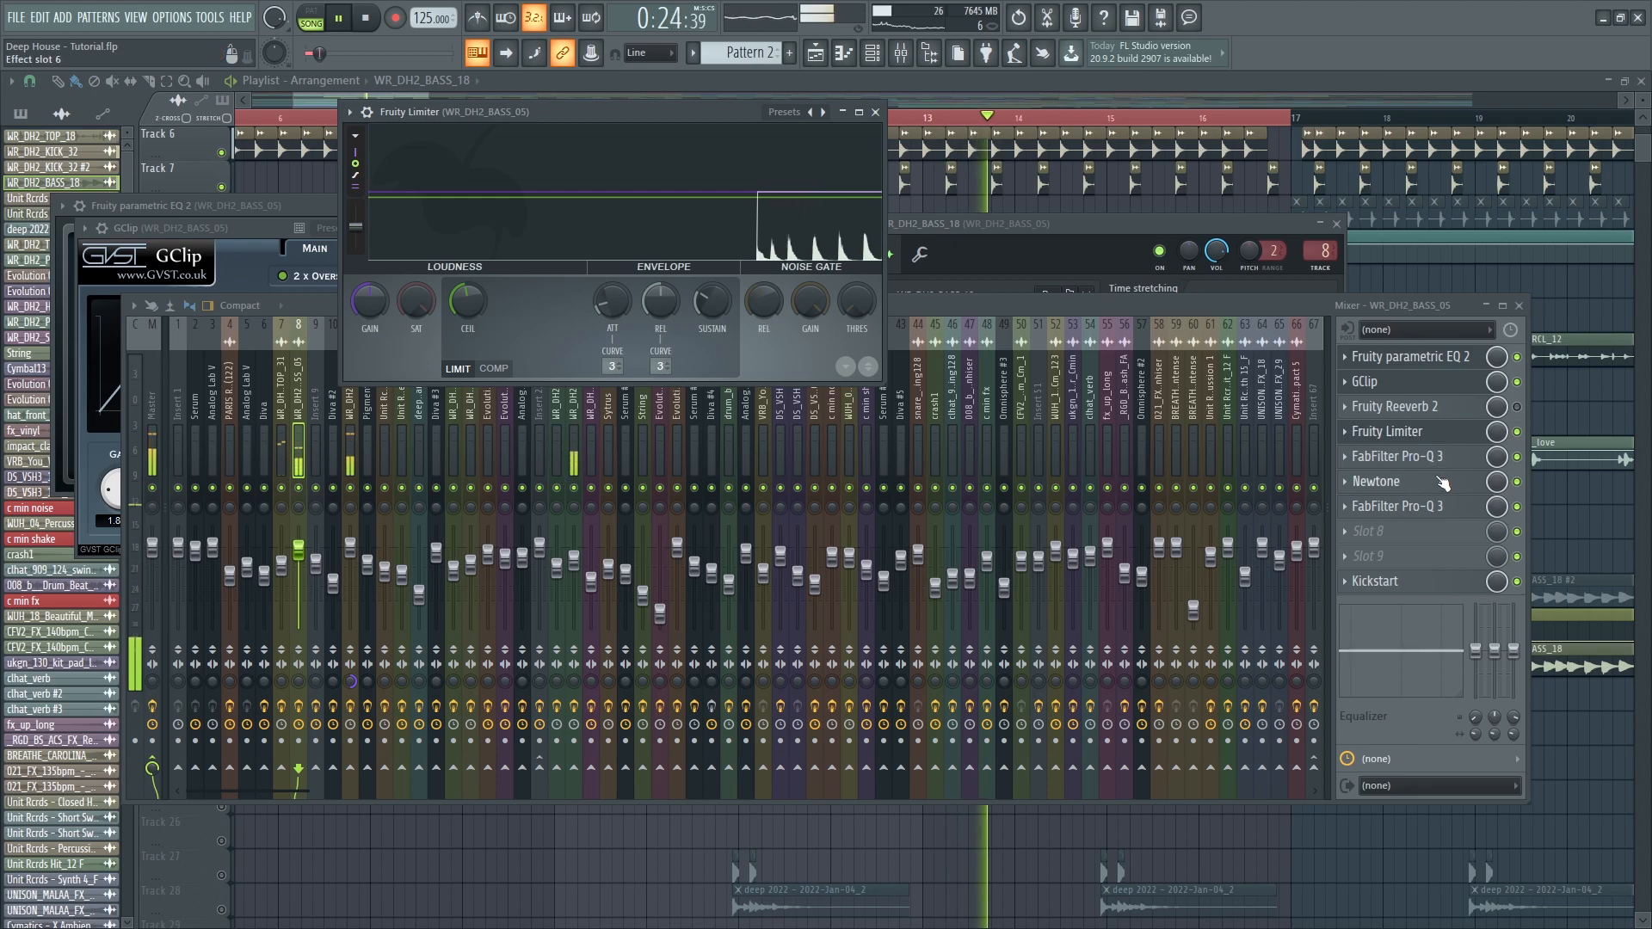
click(1438, 462)
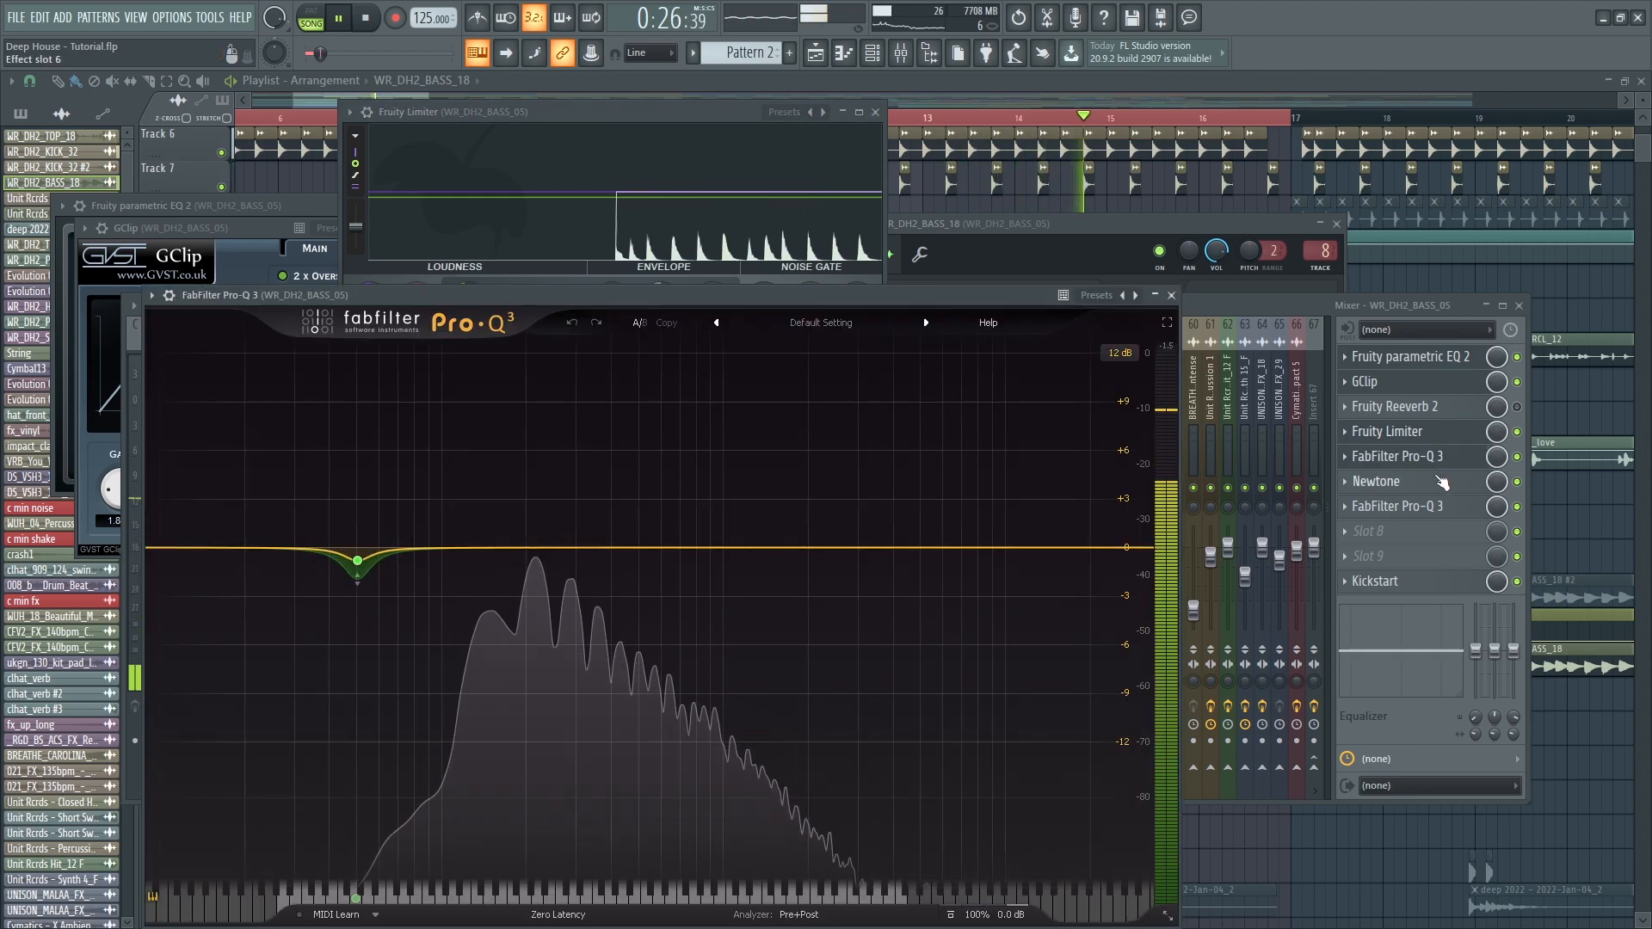
click(1441, 484)
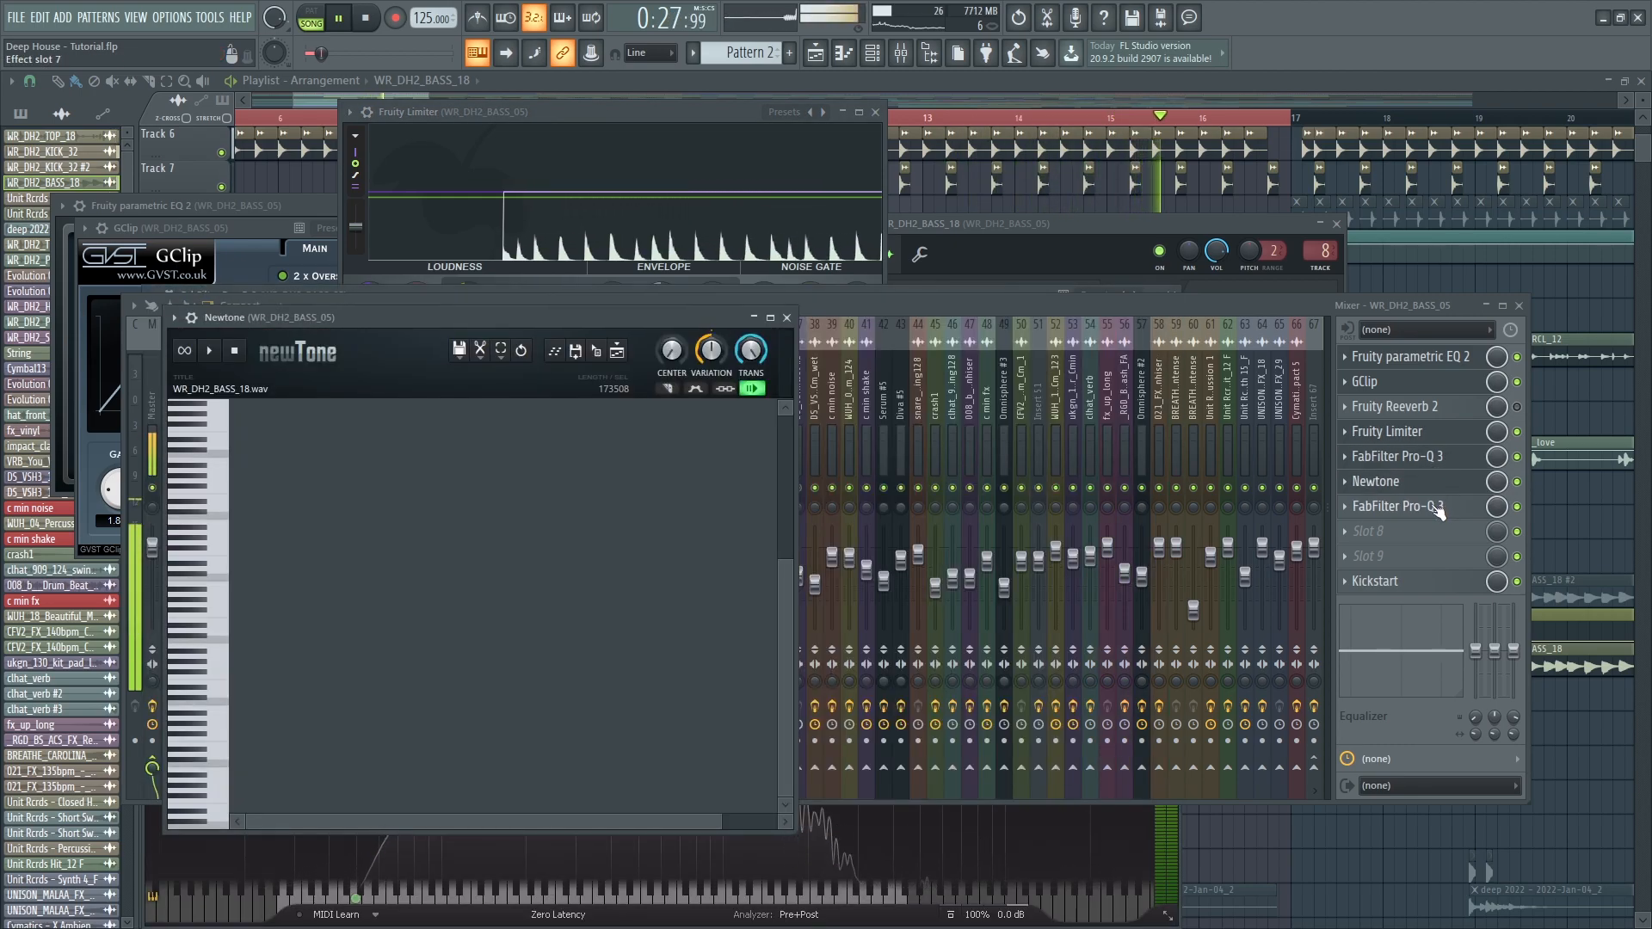
click(1439, 507)
click(1412, 601)
click(1421, 582)
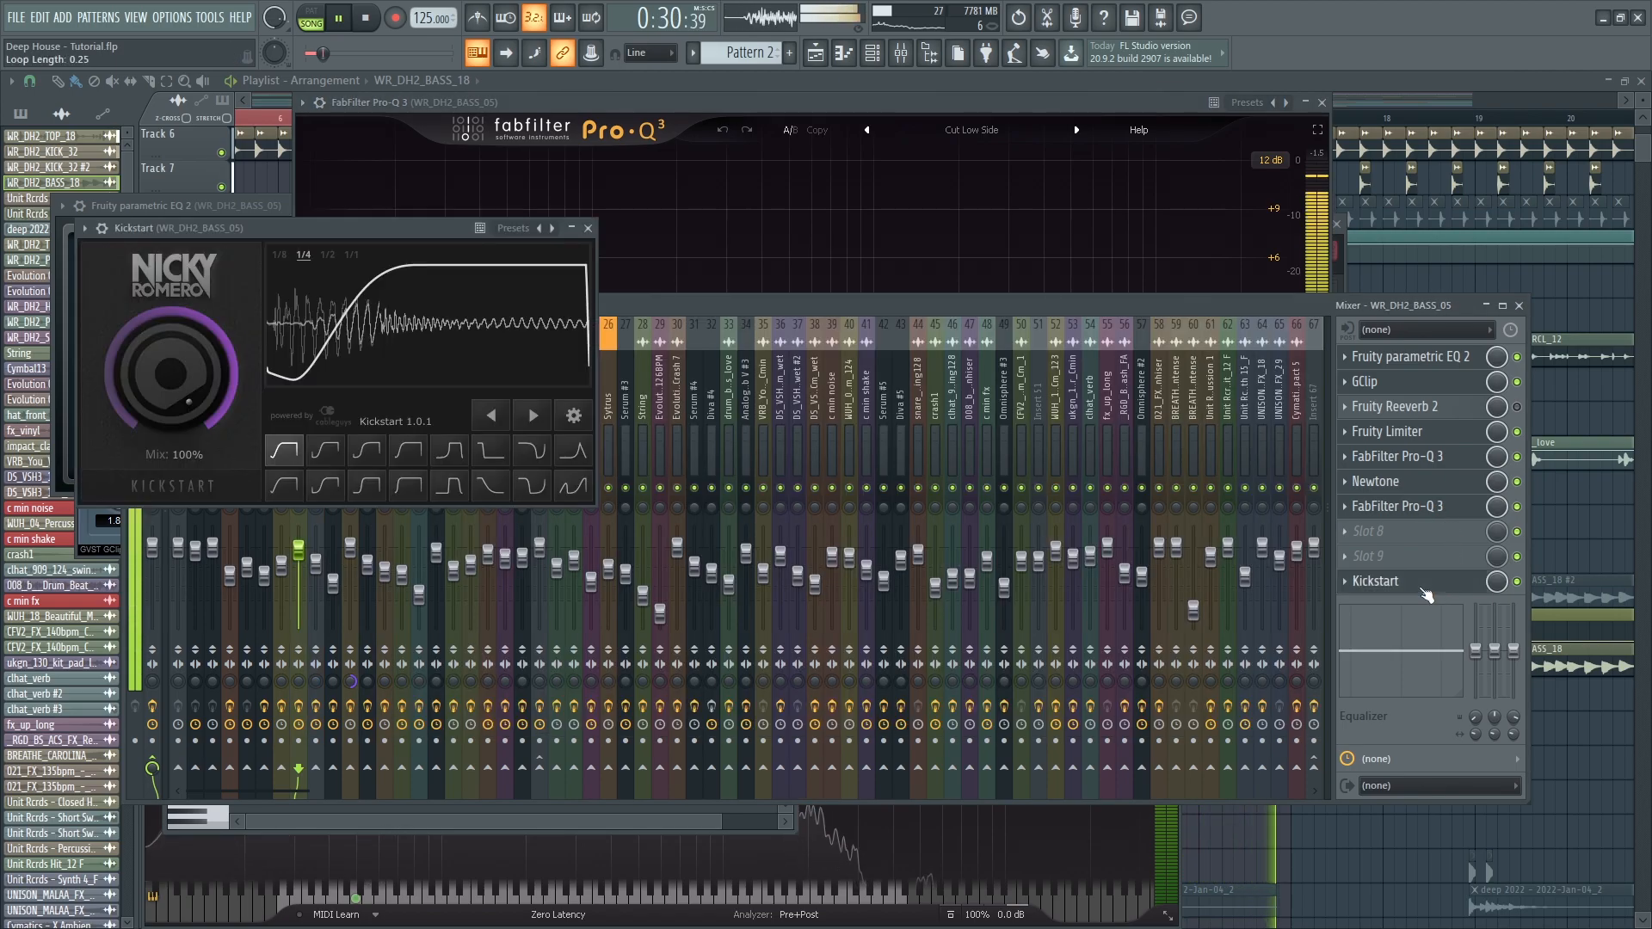
key(F12)
- Add Tracks 27 and 28 to playback, and solo Track 28 to hear its deep 2022 clip from just before bar 11
scroll(516, 626, down, 6)
scroll(484, 626, down, 2)
scroll(484, 626, down, 3)
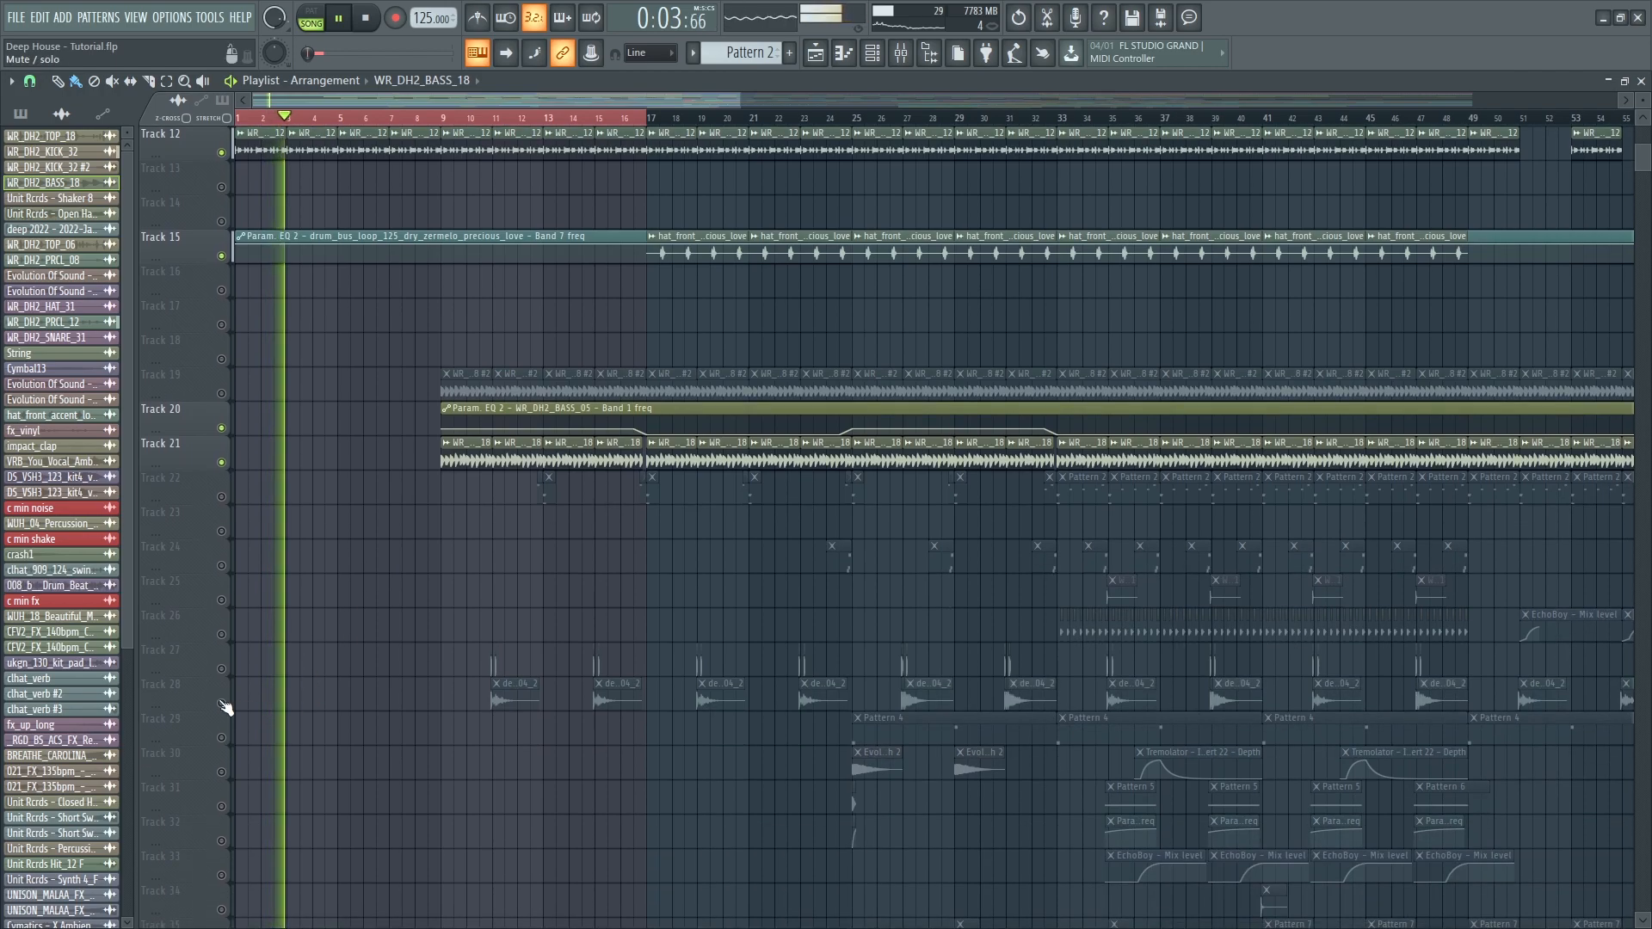
scroll(553, 534, up, 5)
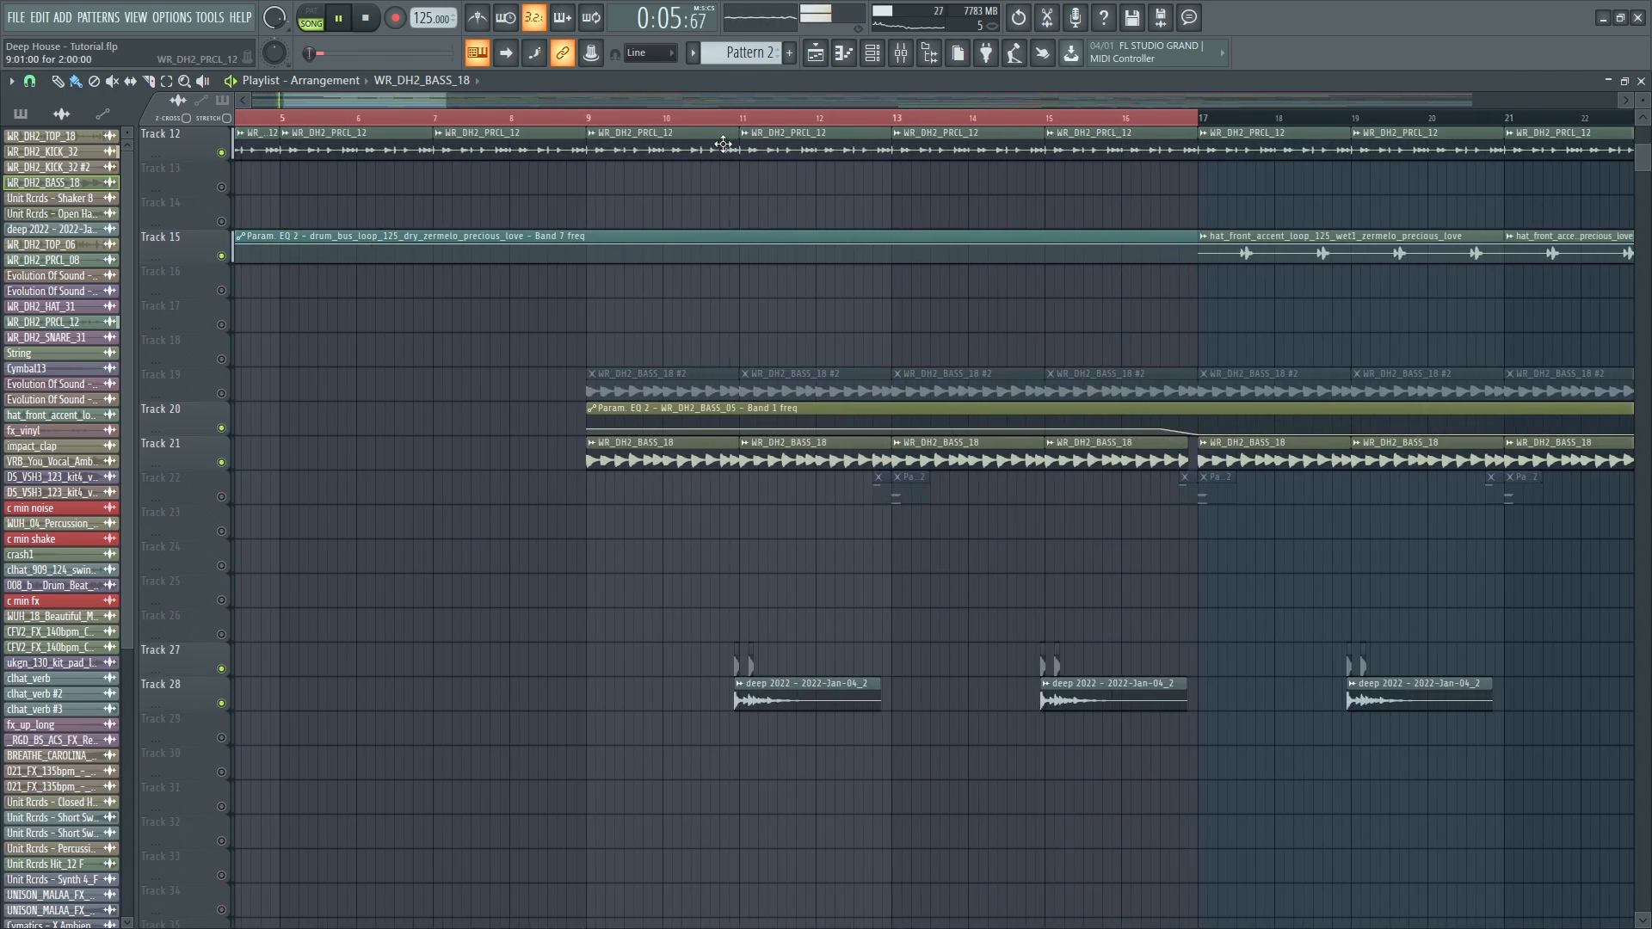
click(723, 120)
scroll(814, 534, up, 2)
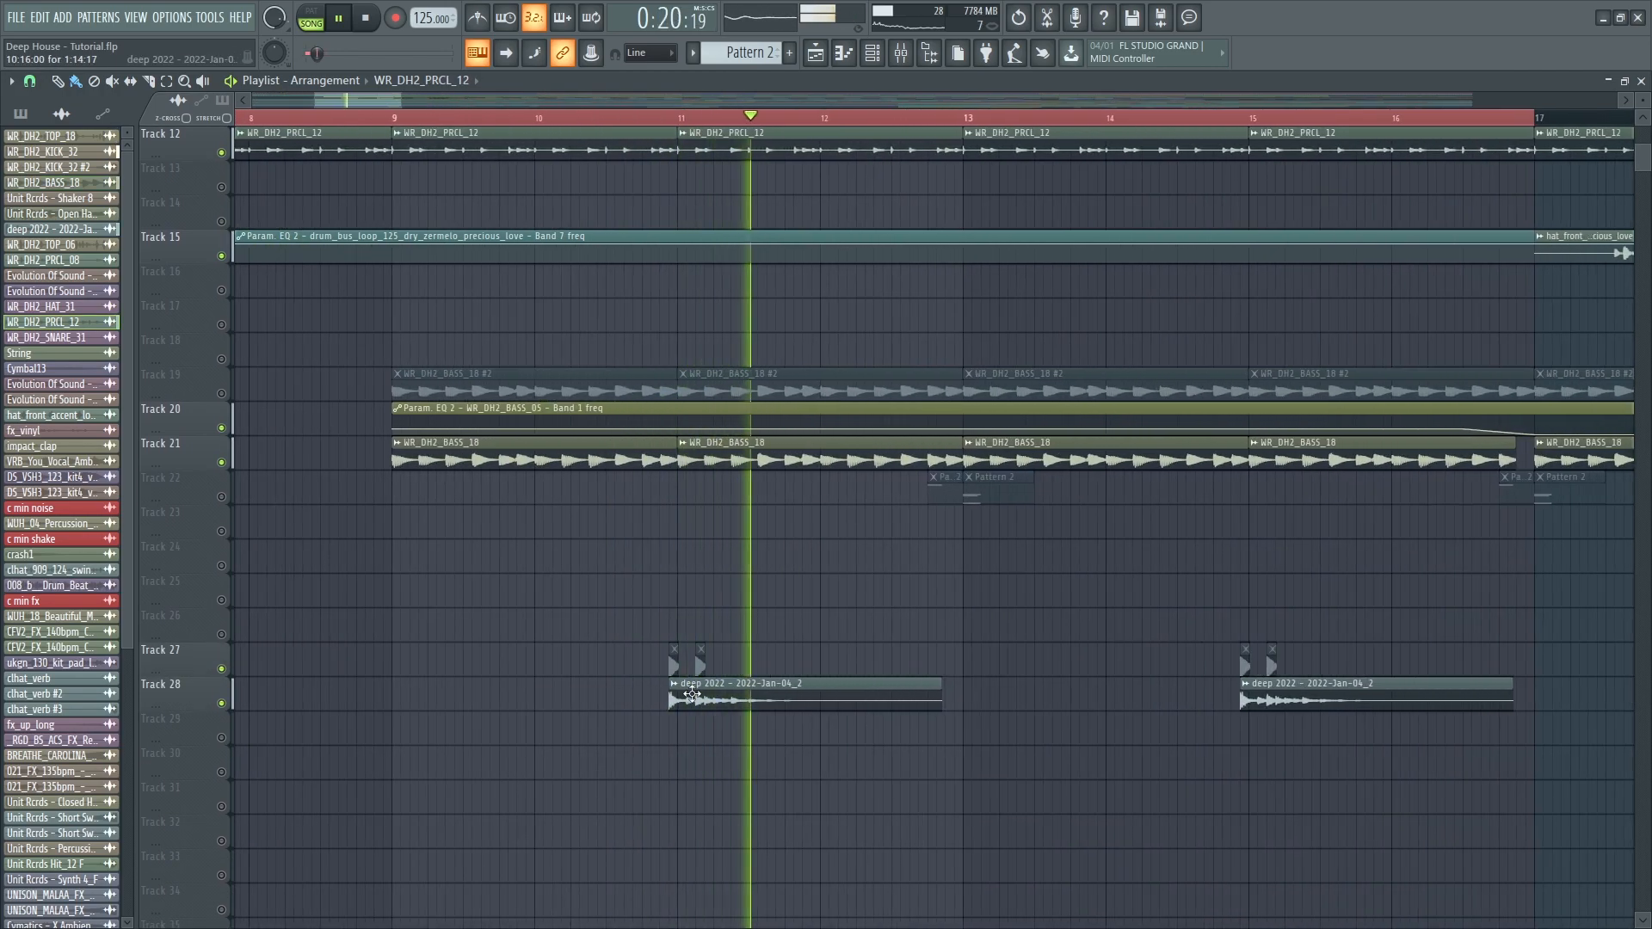
right_click(221, 704)
click(657, 120)
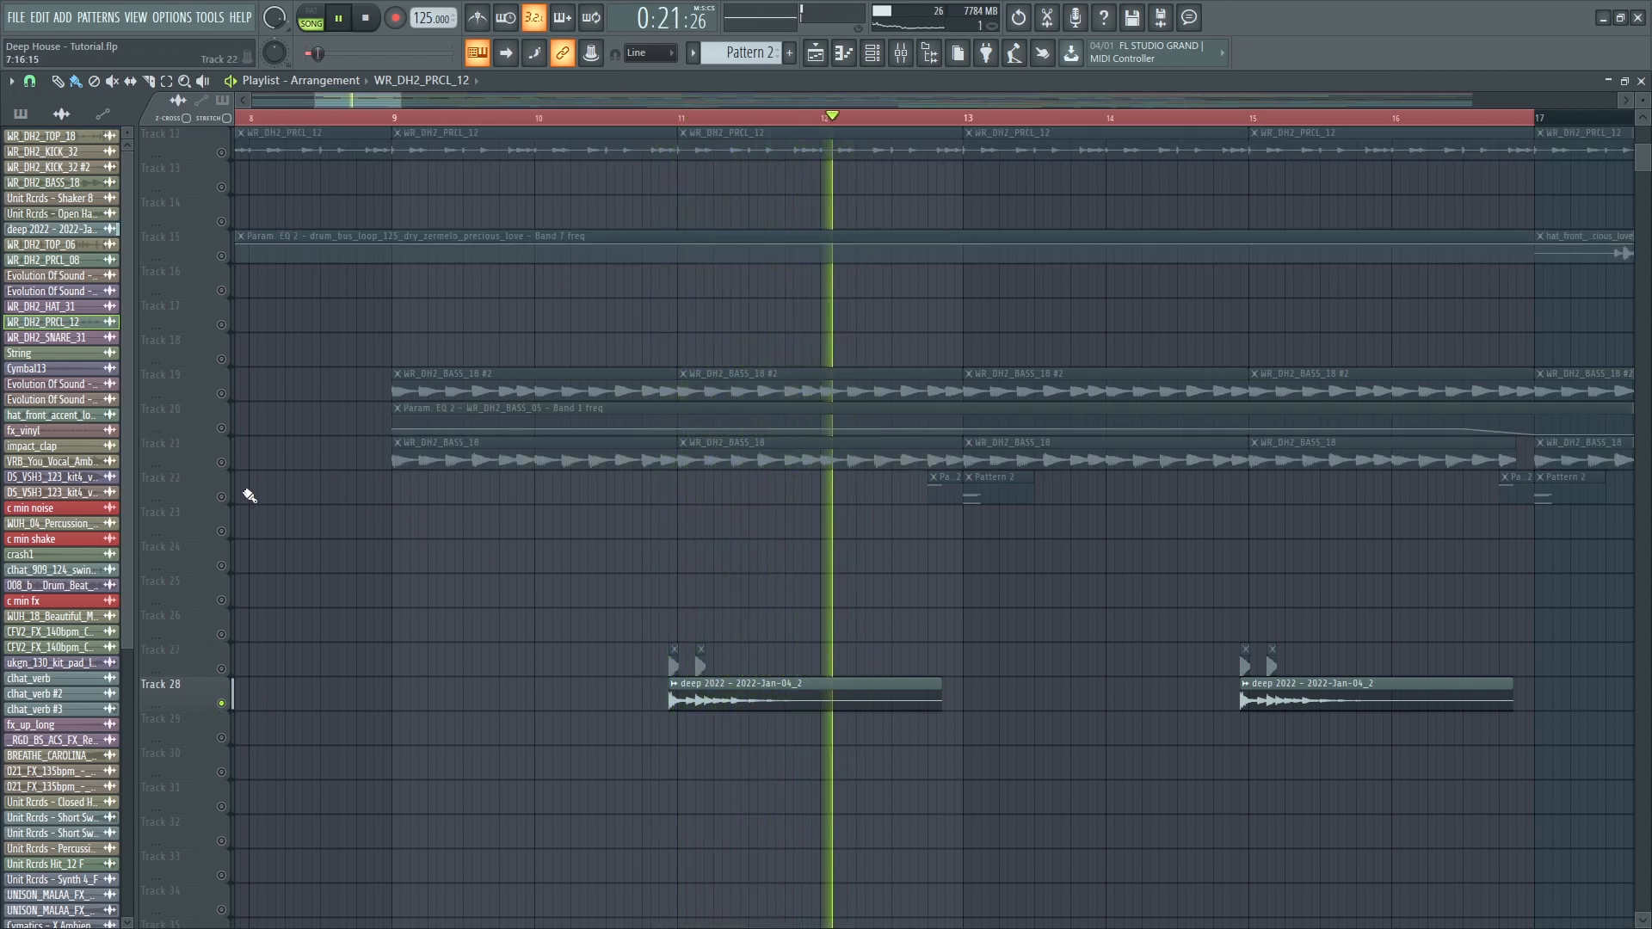
- Solo Track 22 and play its Pattern 2 clips from just before bar 13
right_click(222, 497)
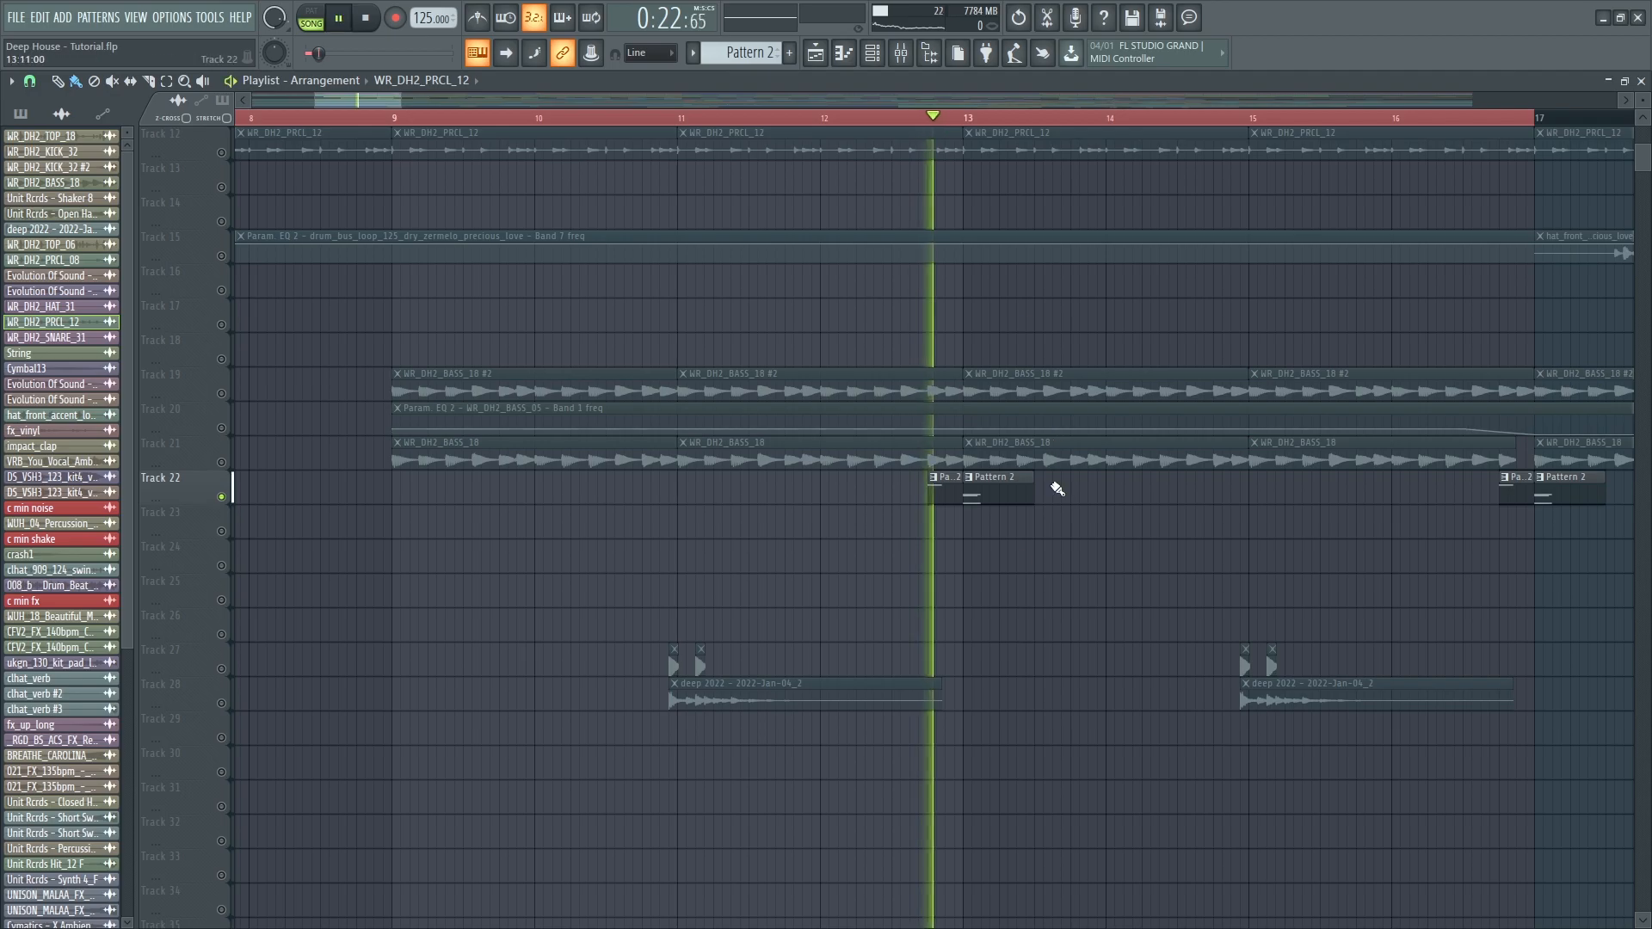
scroll(1050, 534, down, 2)
scroll(955, 438, up, 3)
click(874, 120)
- Open Pattern 2, play it, and view the slice notes of its sxber dark trap channel in the piano roll
double_click(943, 488)
key(space)
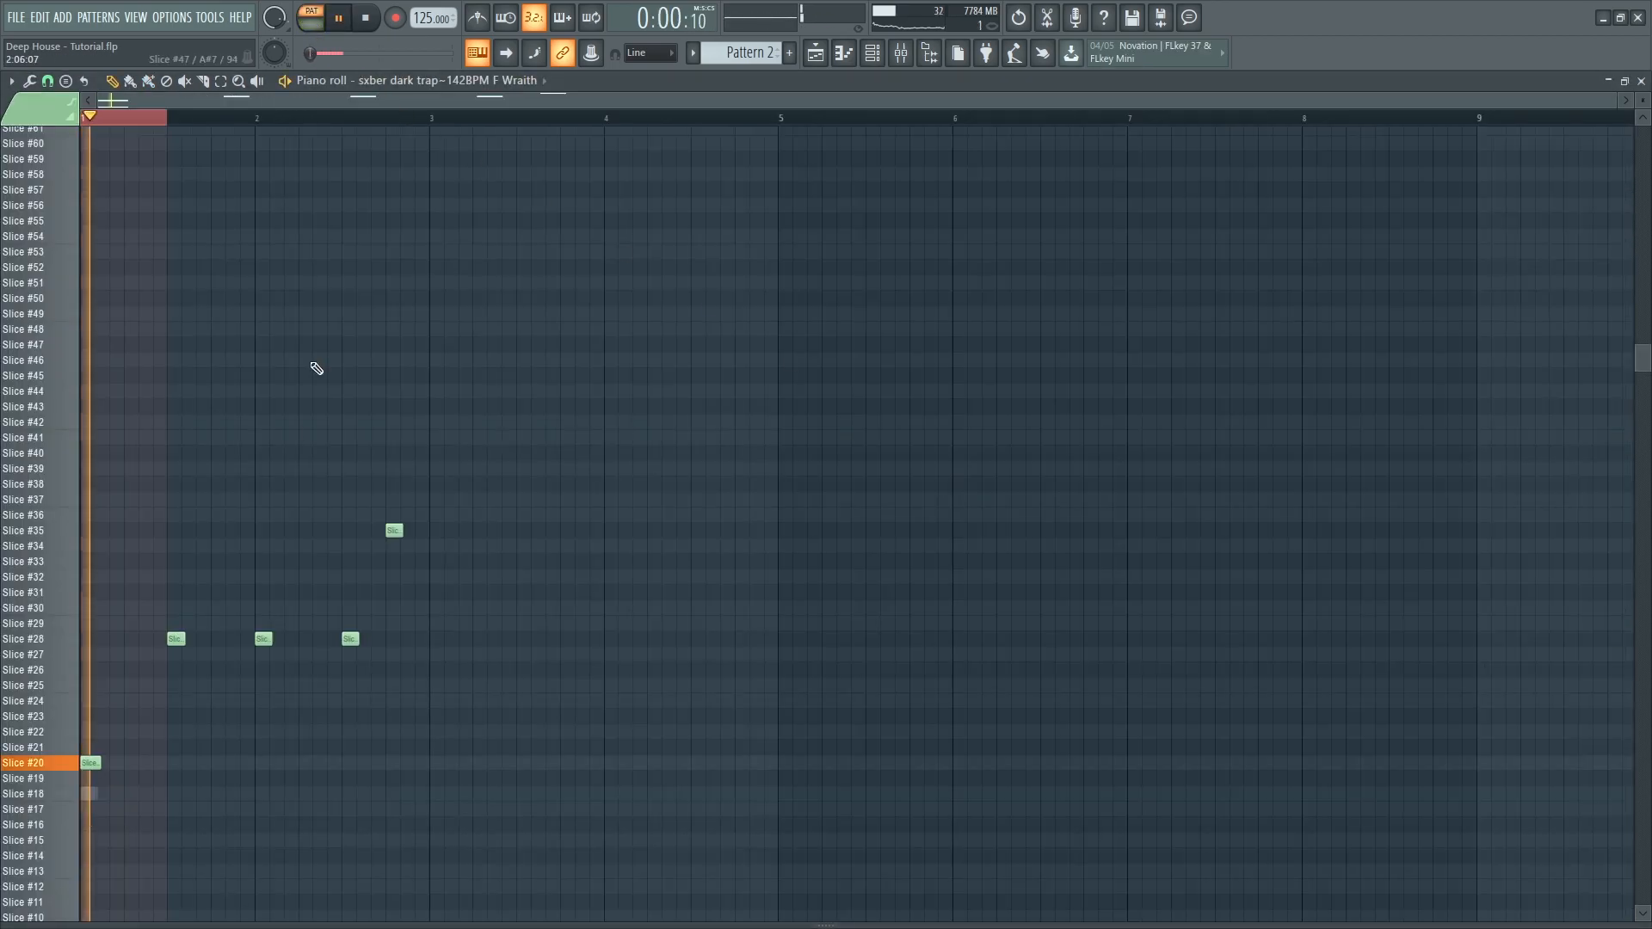
key(space)
key(Escape)
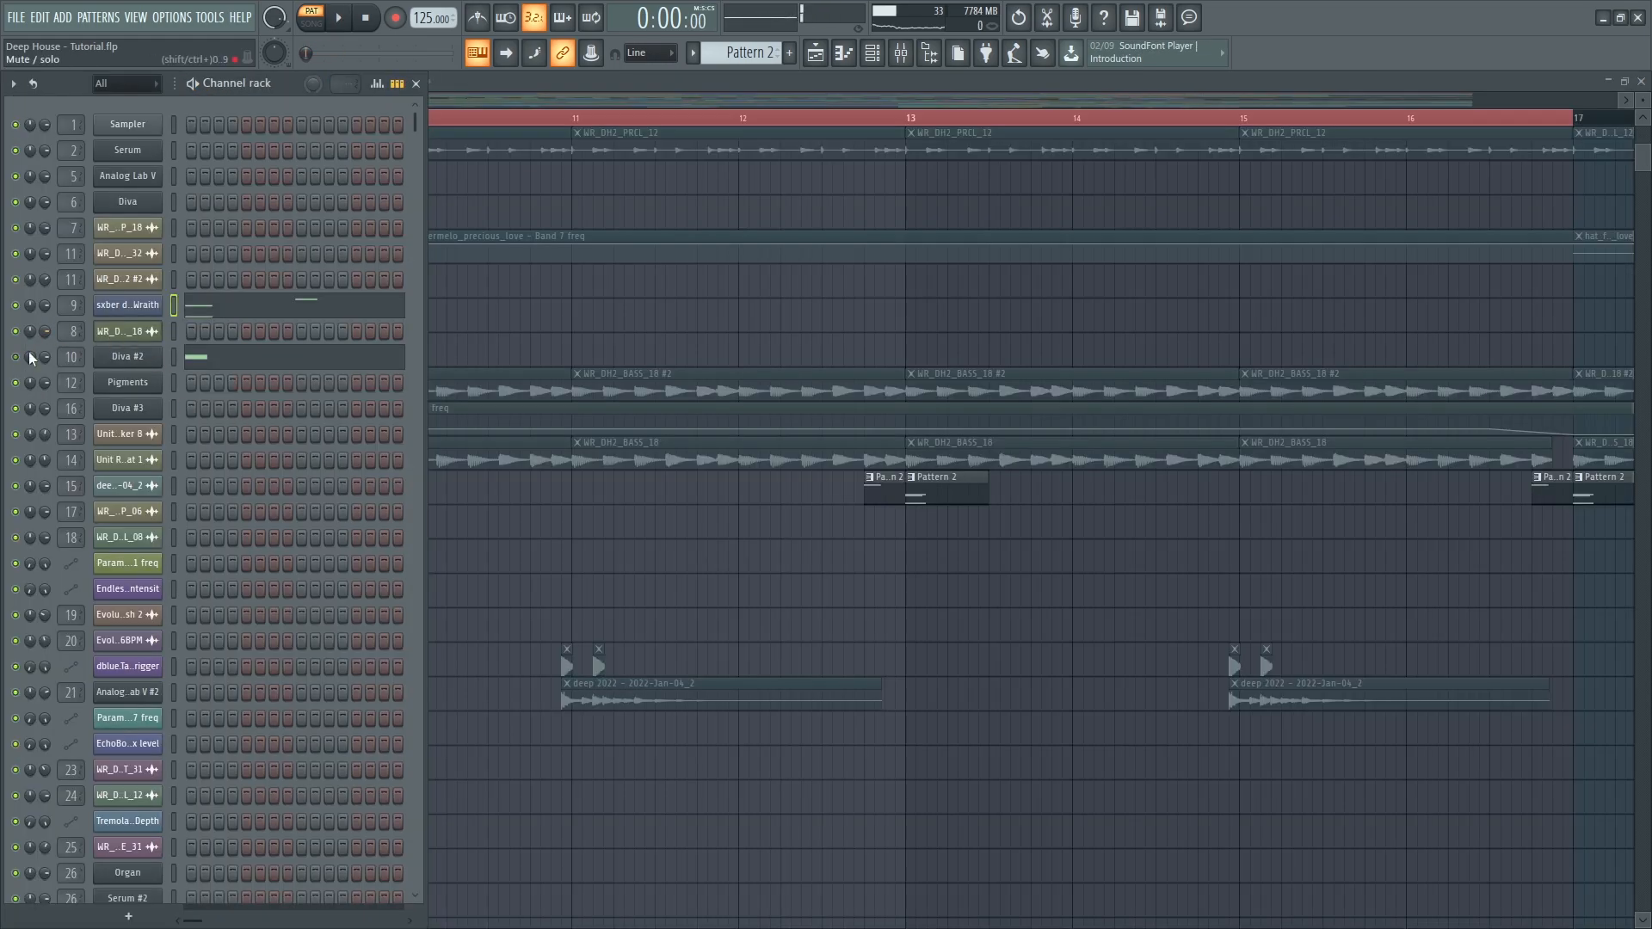
click(245, 311)
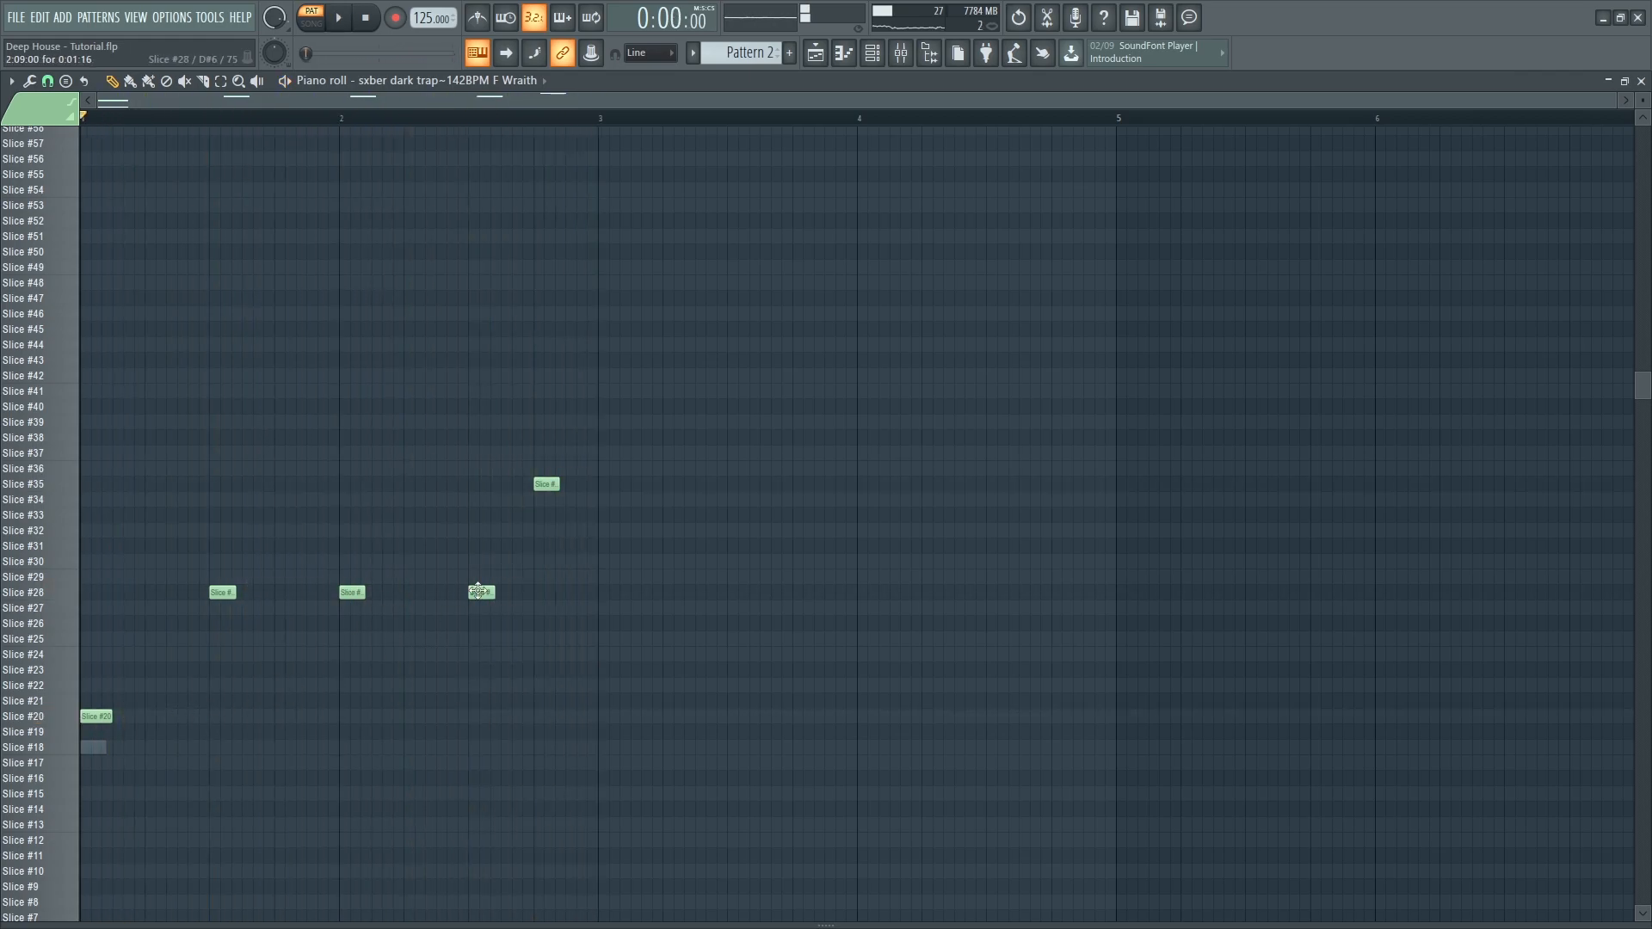
- Show mixer Insert 9, which carries the sxber dark trap slices, and listen to Pattern 2 through it
key(F9)
click(320, 467)
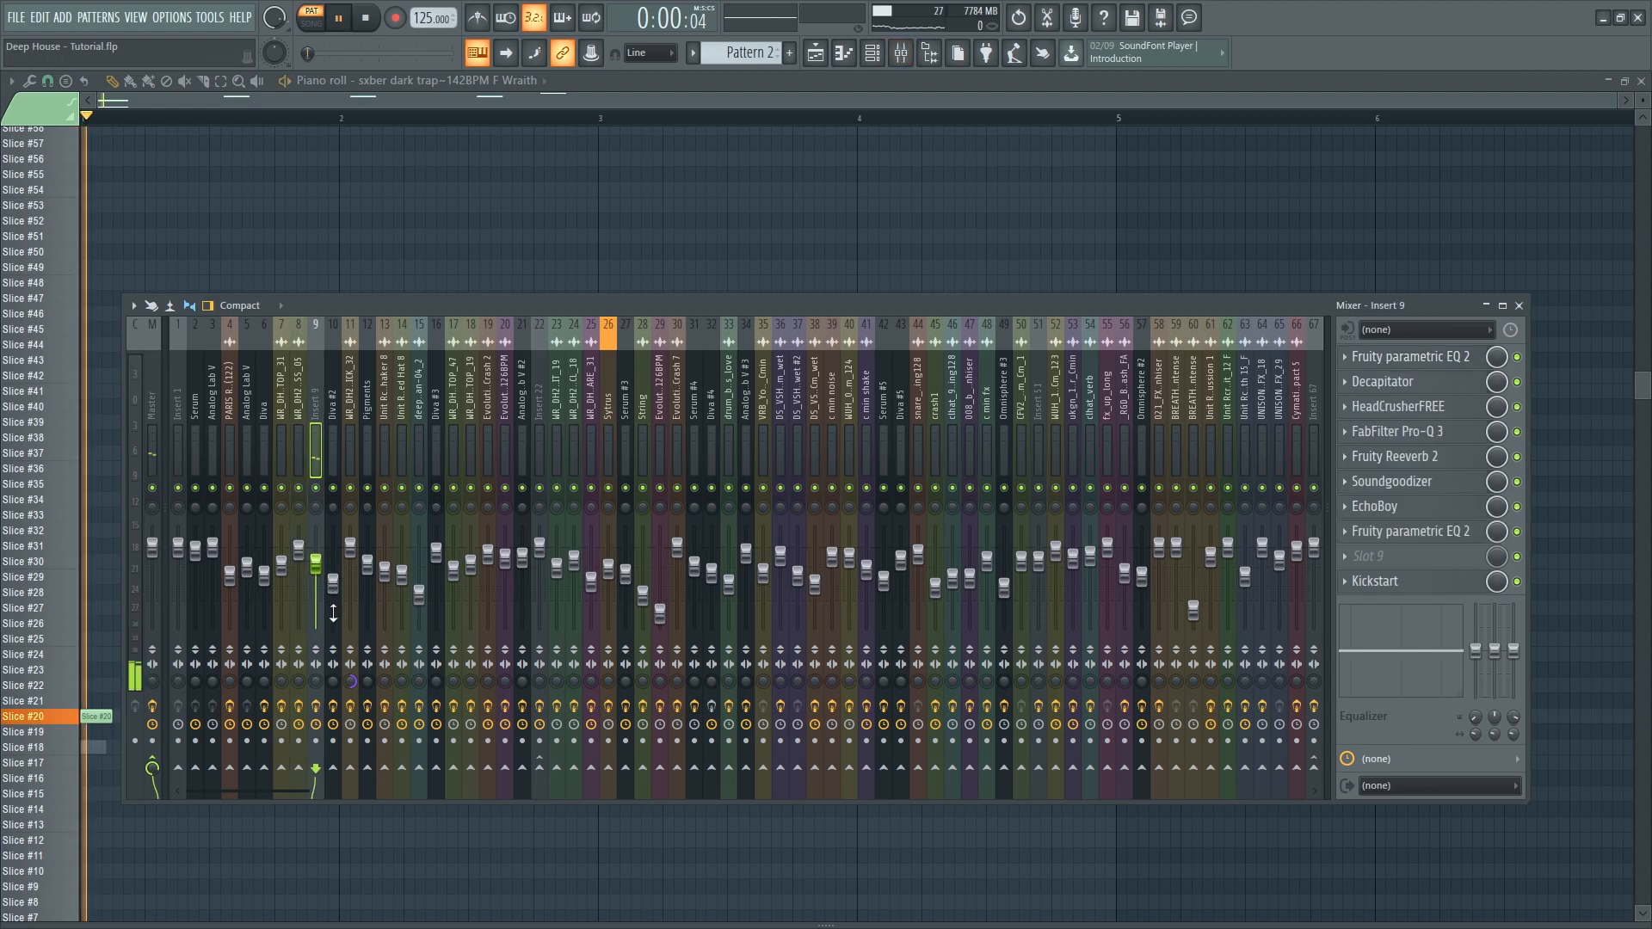
key(space)
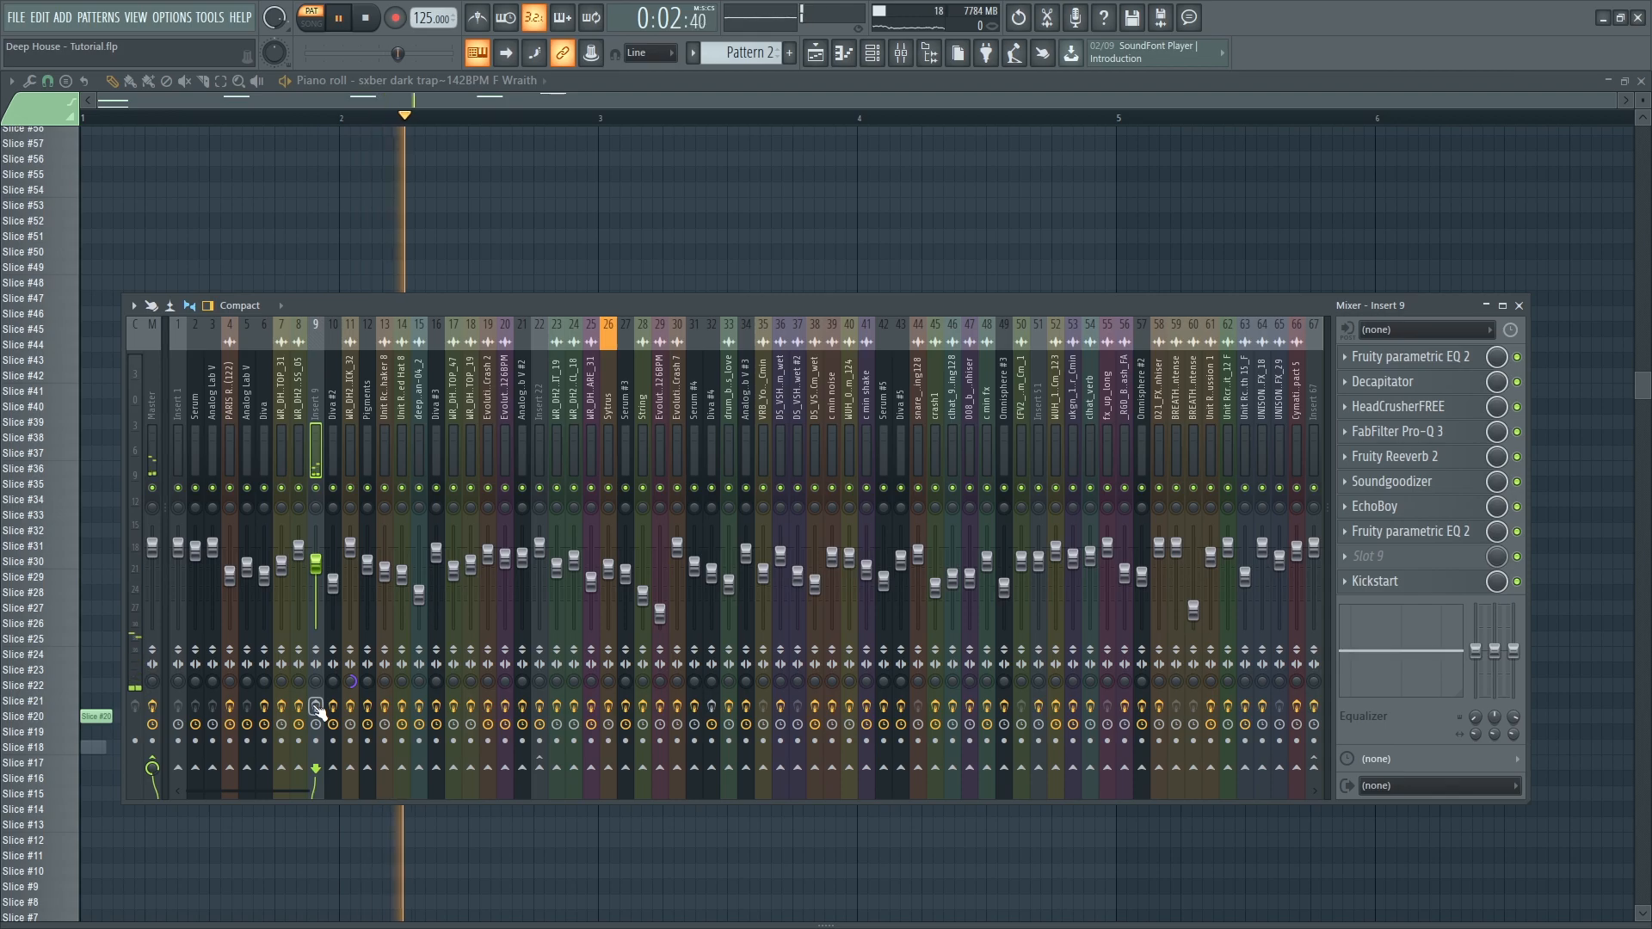
key(space)
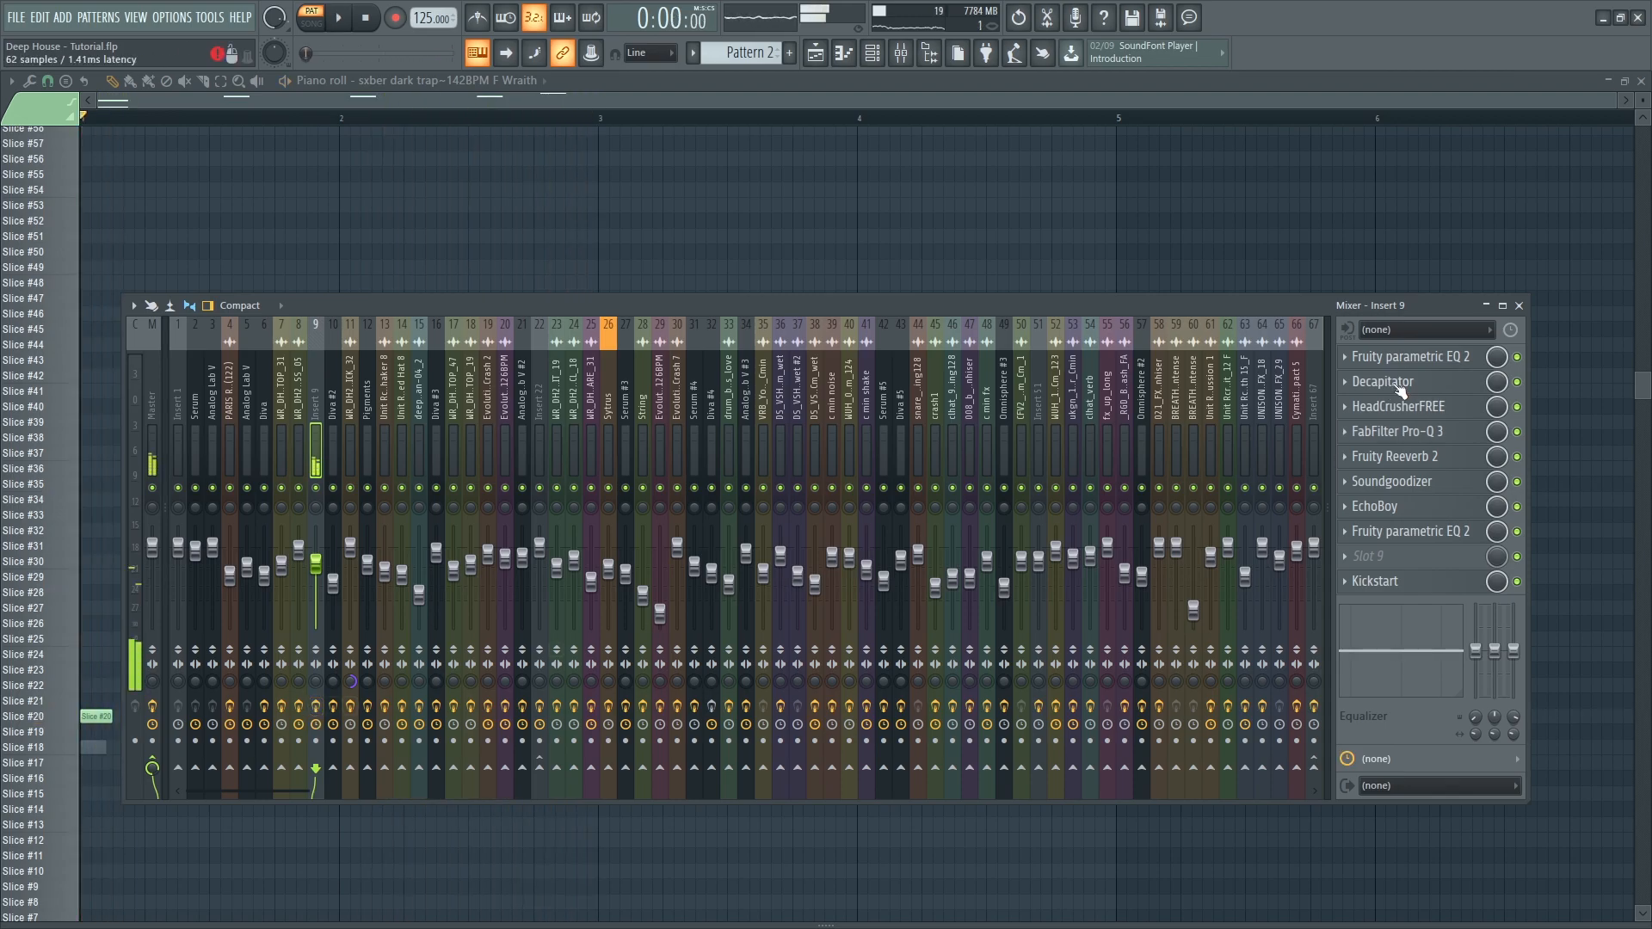
key(space)
- Review every effect on Insert 9, from Fruity parametric EQ 2 and Decapitator through EchoBoy to Kickstart, and close all windows
click(1404, 368)
click(1407, 384)
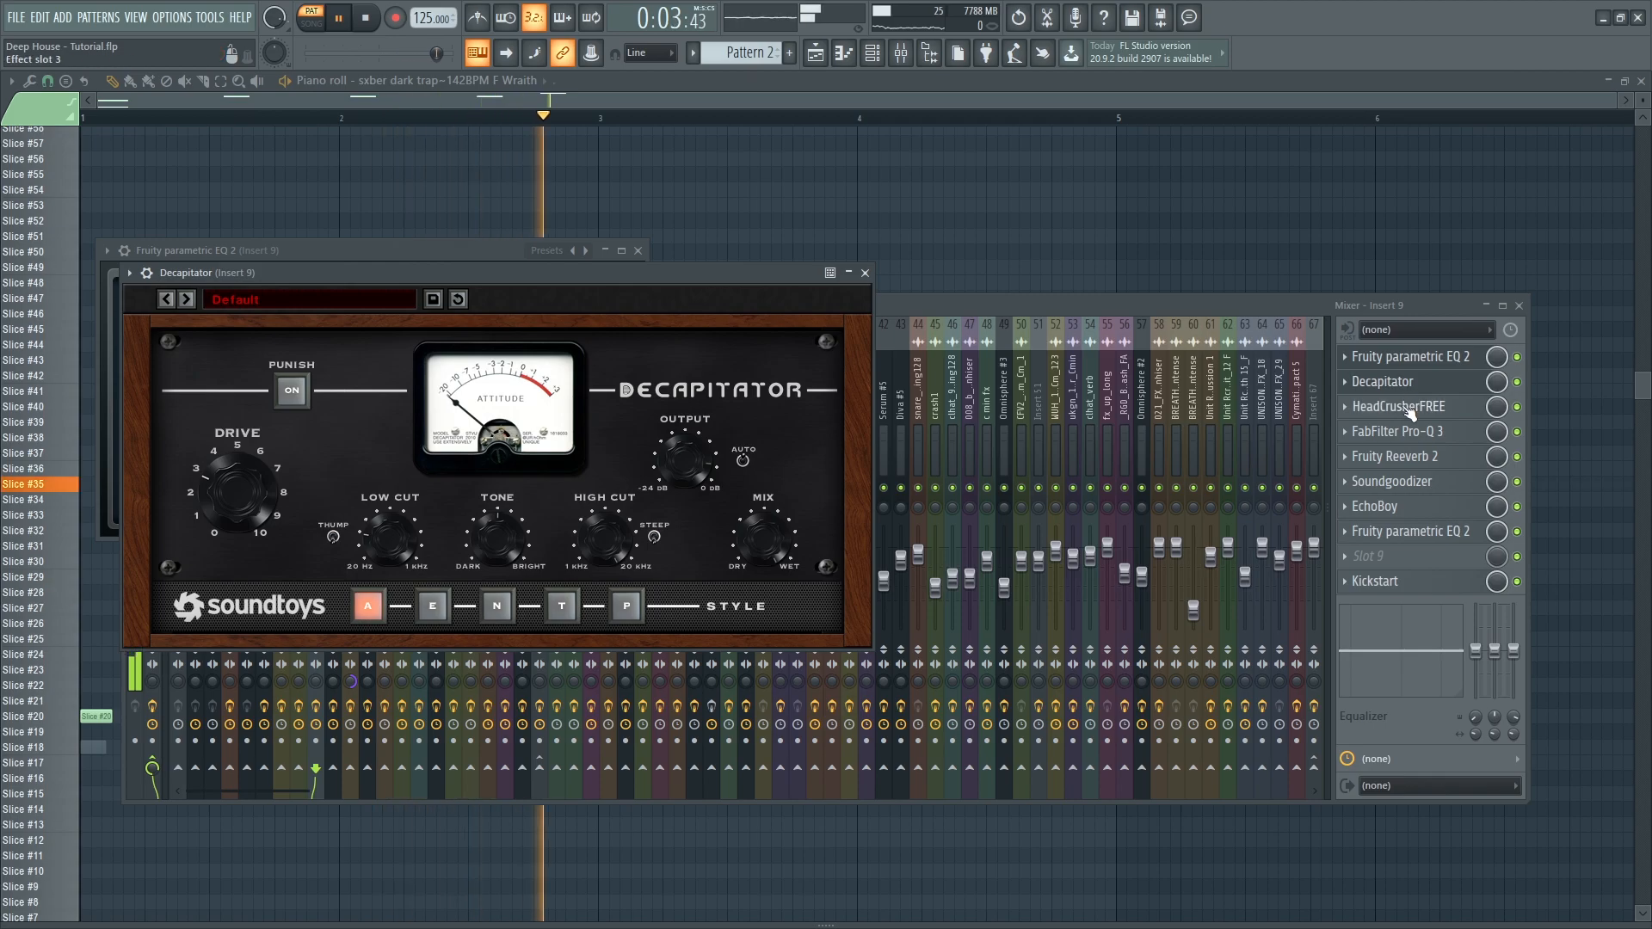
click(1408, 408)
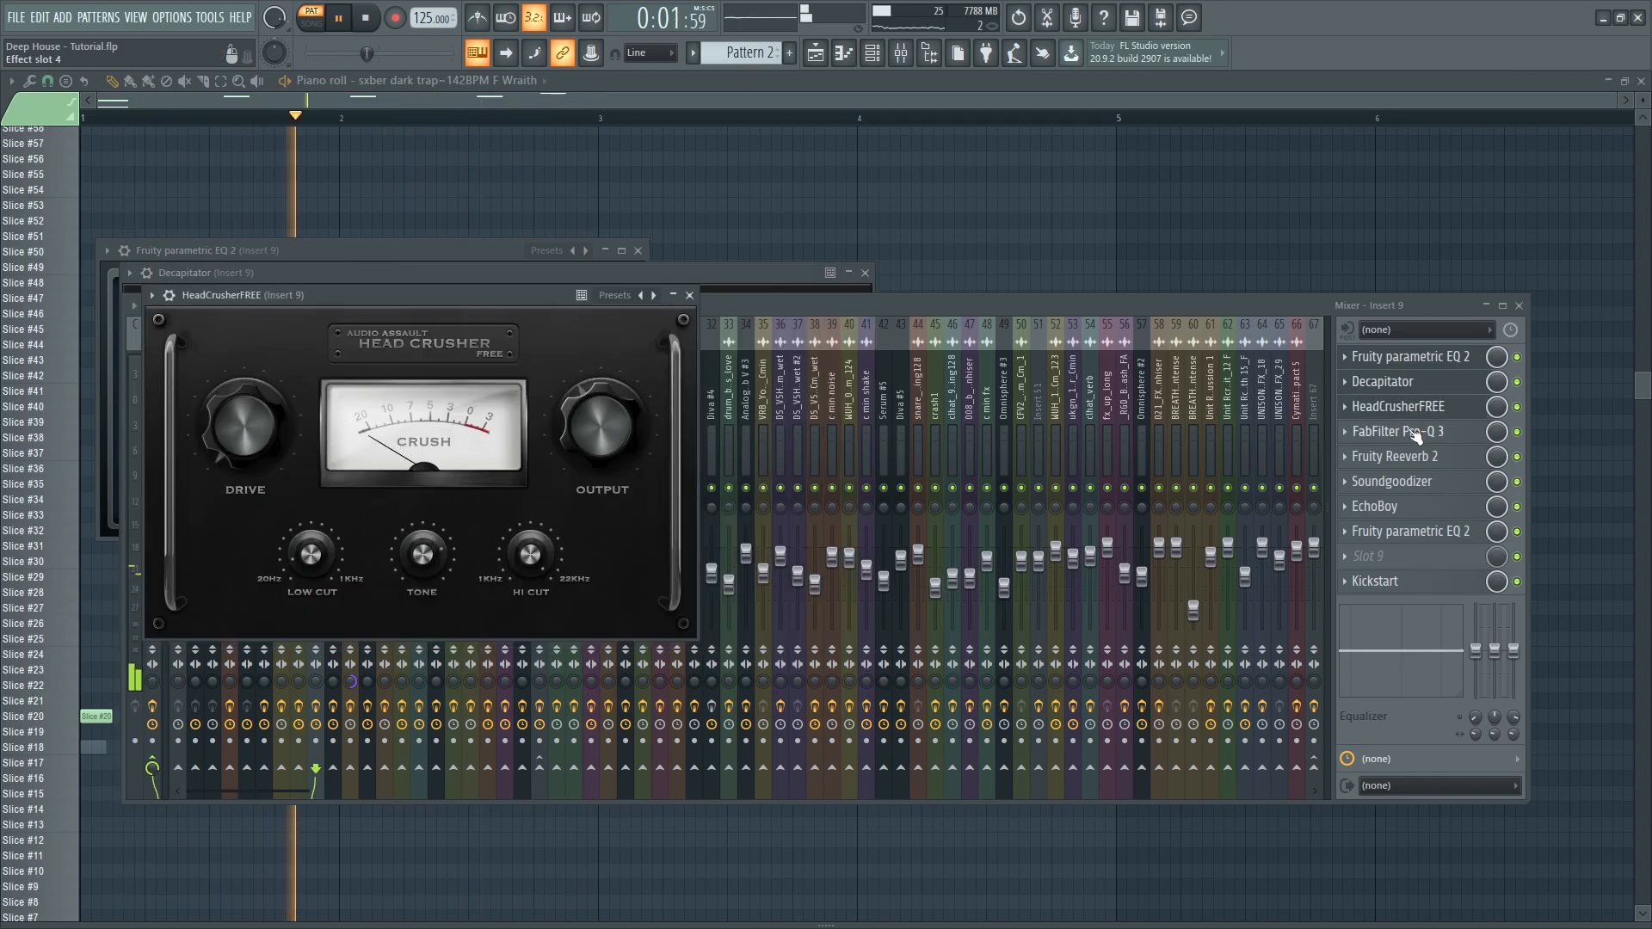
click(1415, 433)
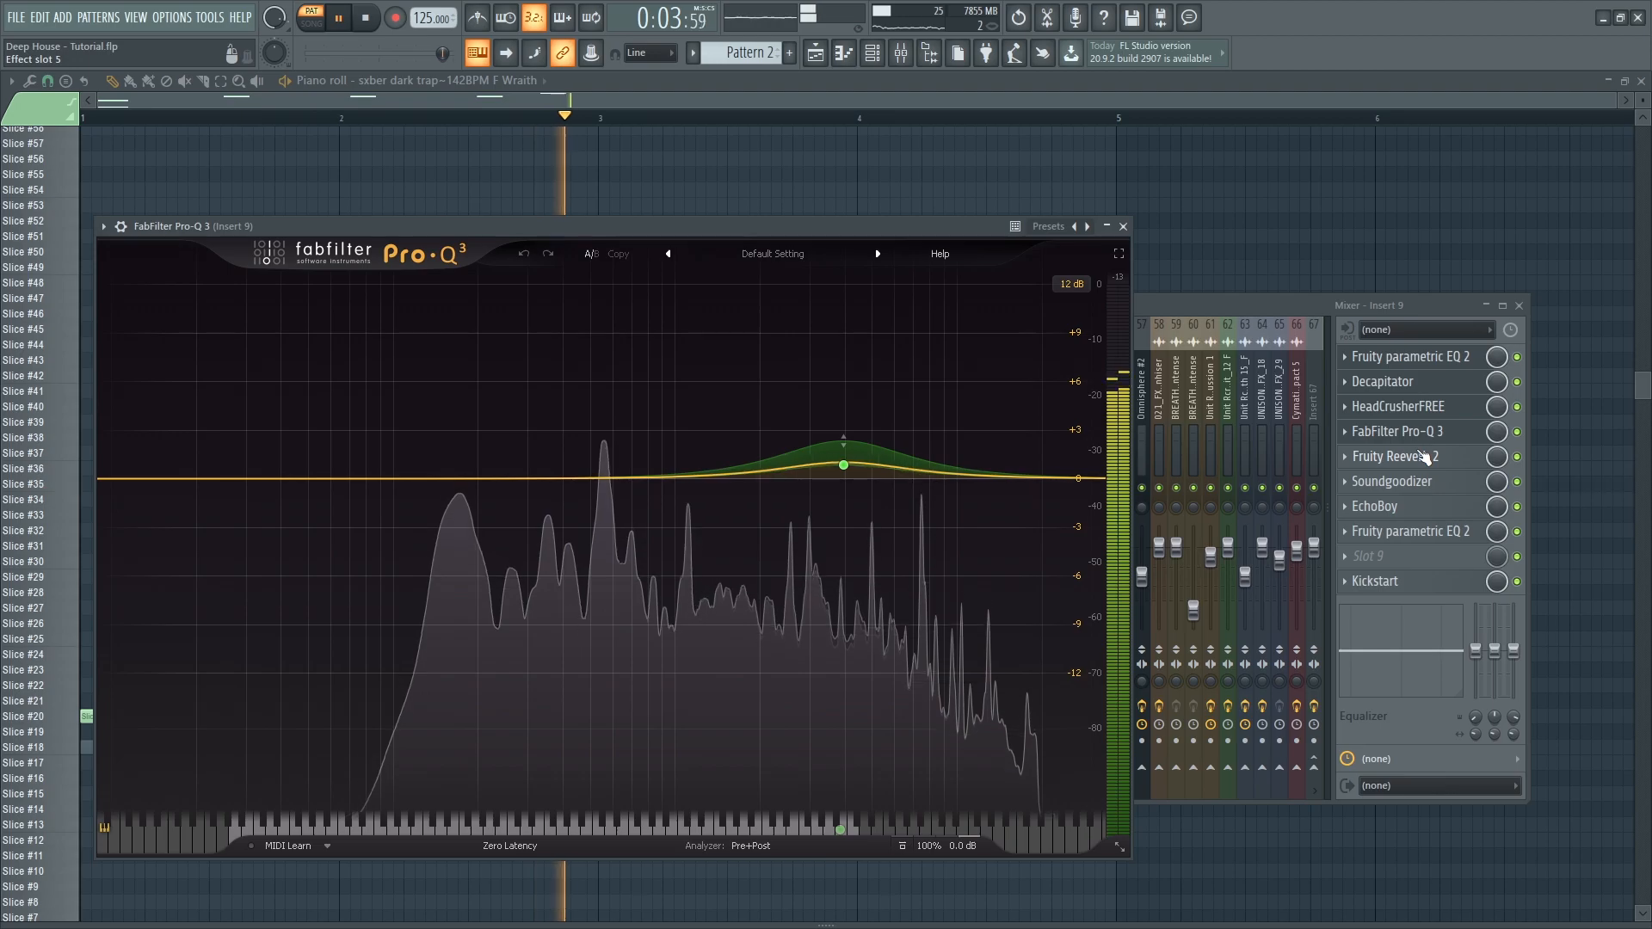
click(1421, 456)
click(1424, 484)
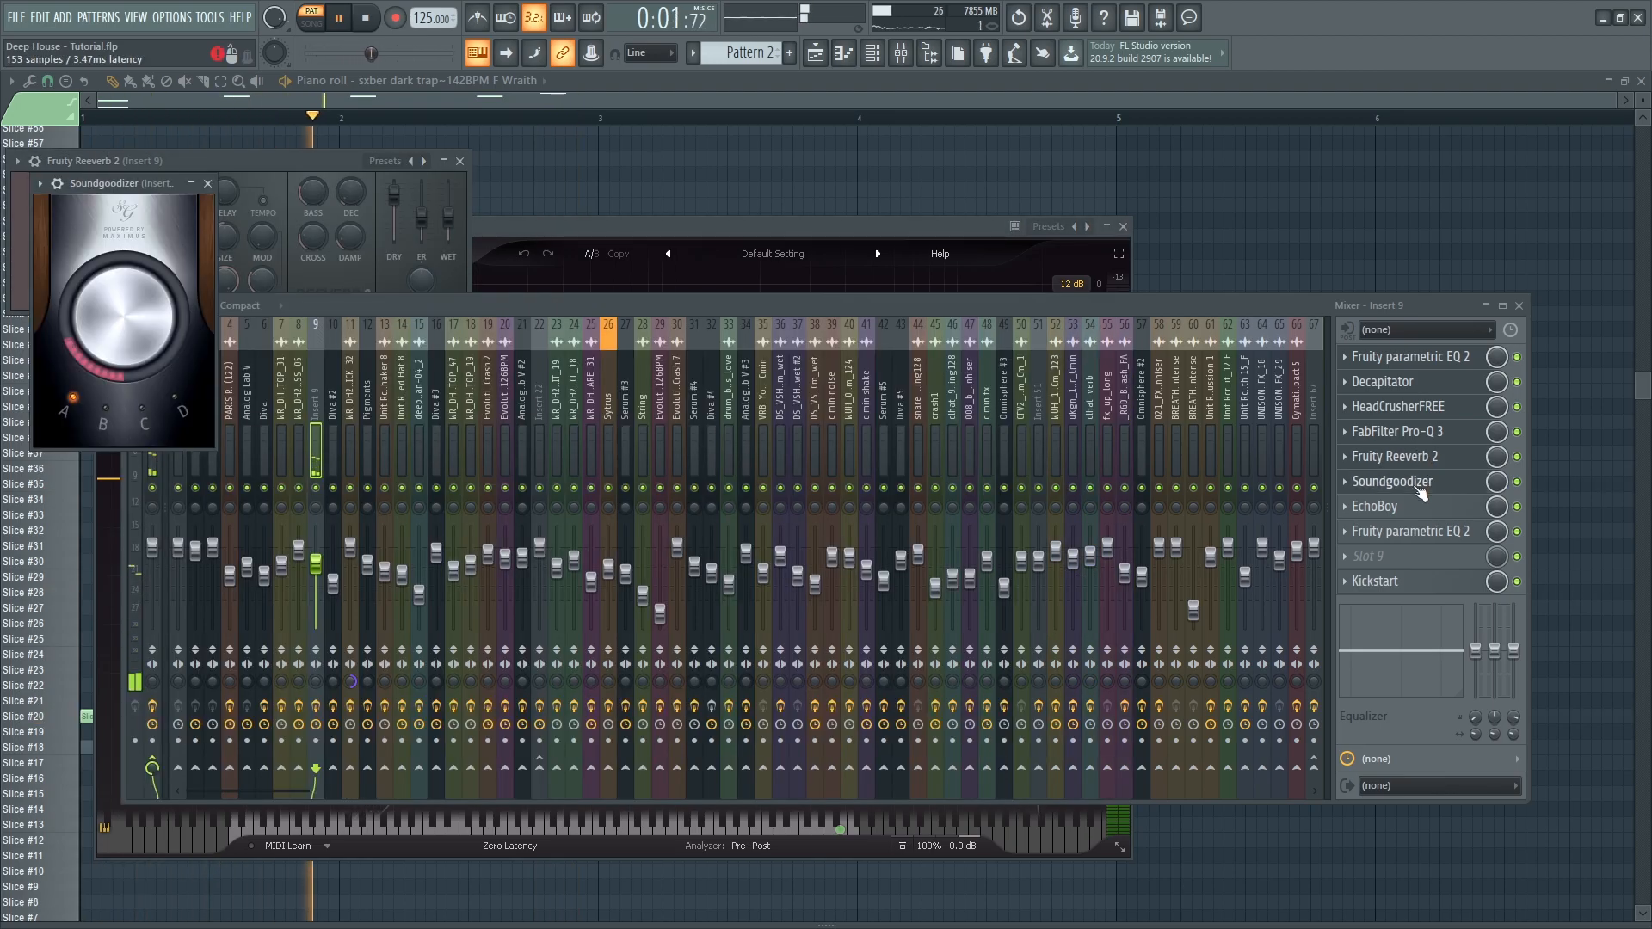
click(1411, 508)
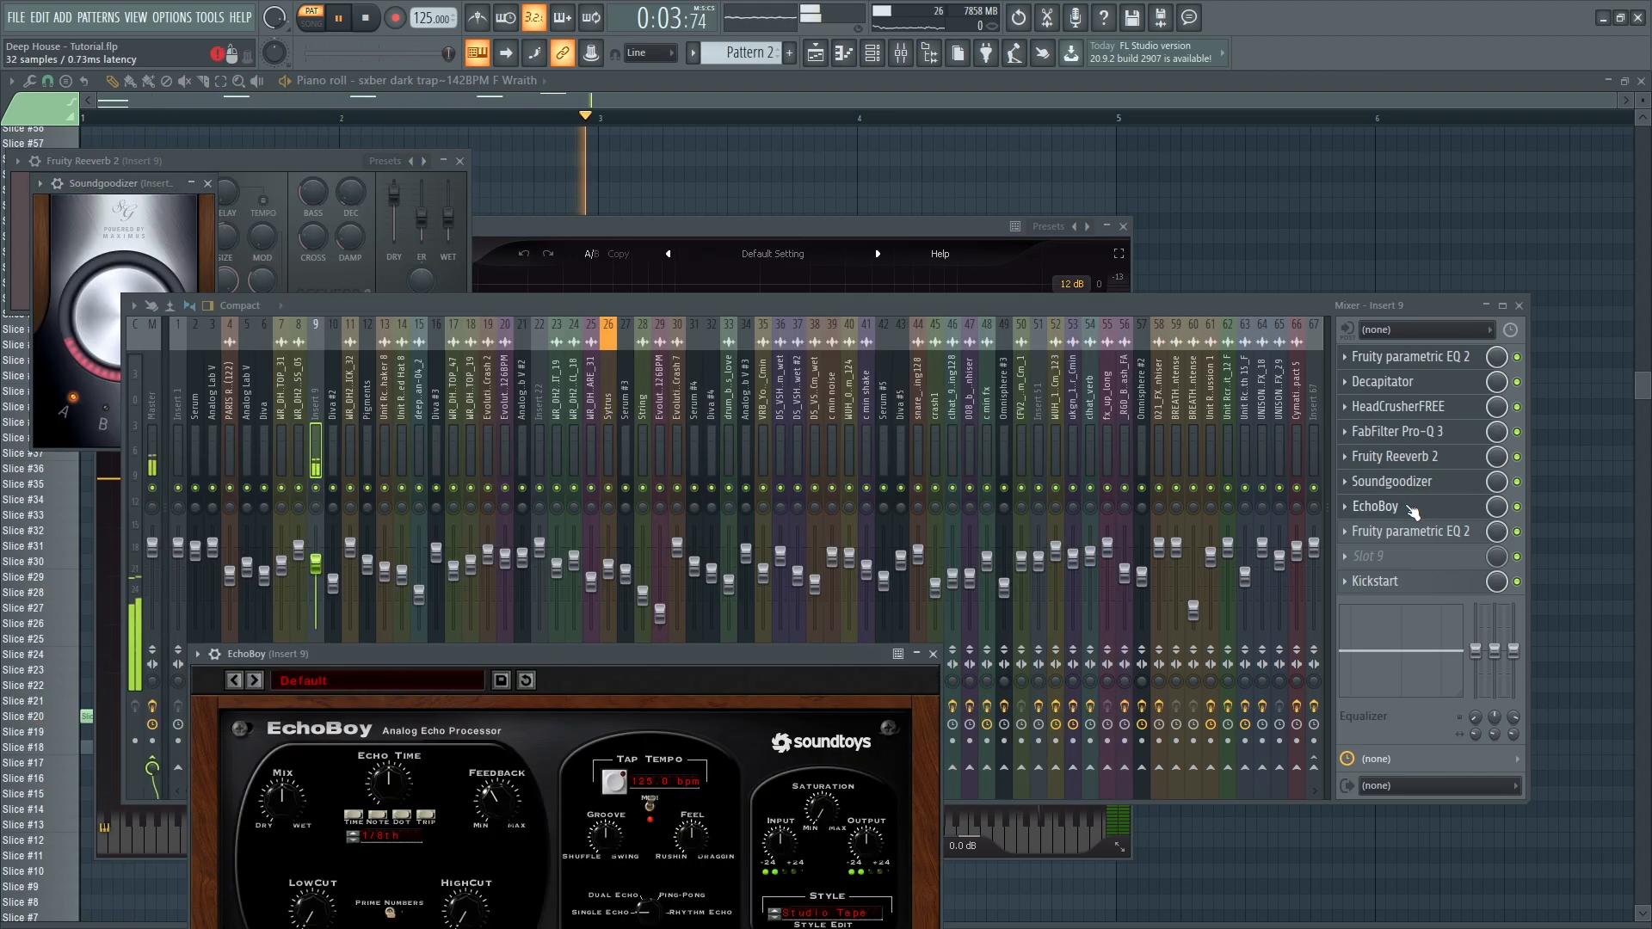
click(1407, 532)
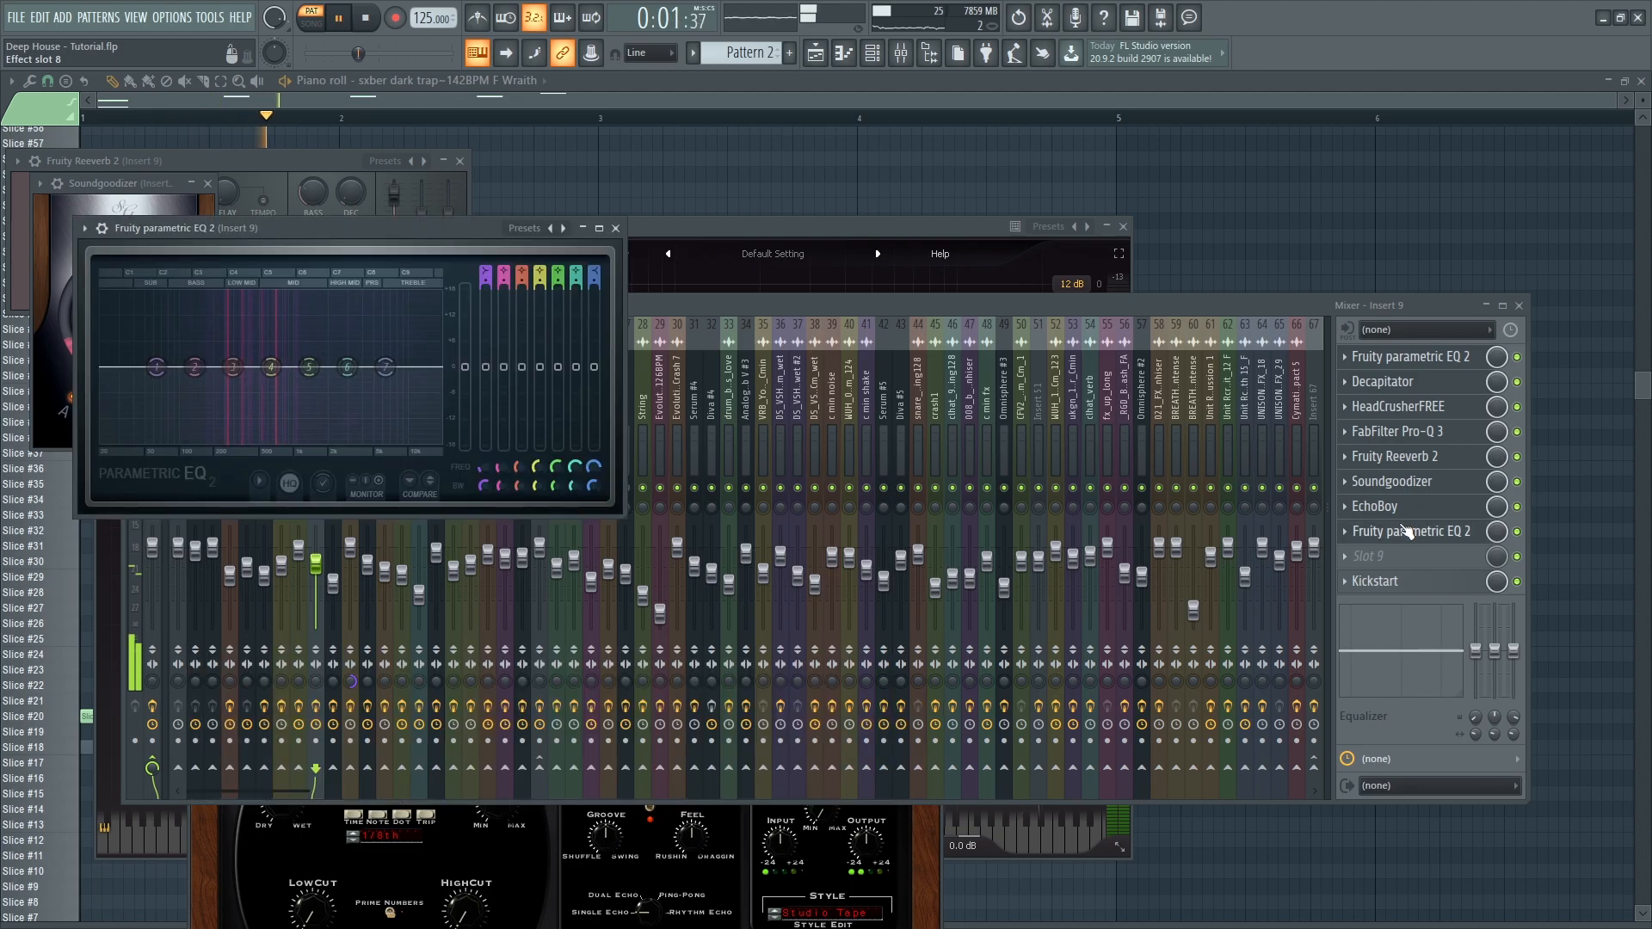
click(1399, 582)
key(F12)
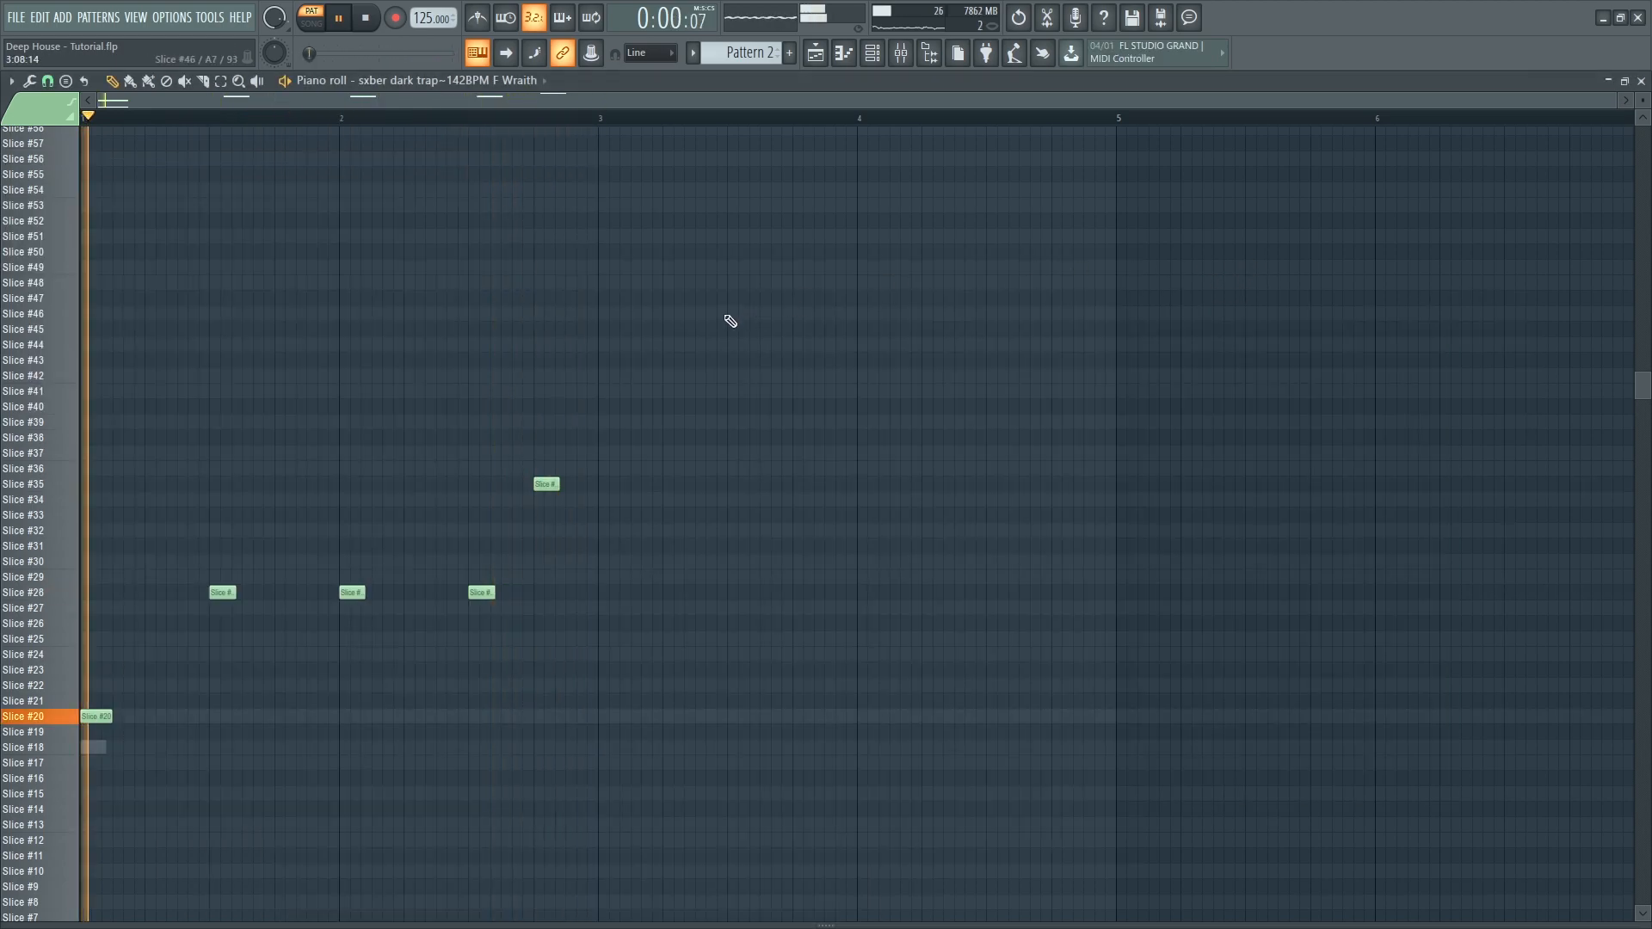
- Find Diva #2 in Pattern 2's channels, view its mixer track and Fruity parametric EQ 2, and close the windows
key(F6)
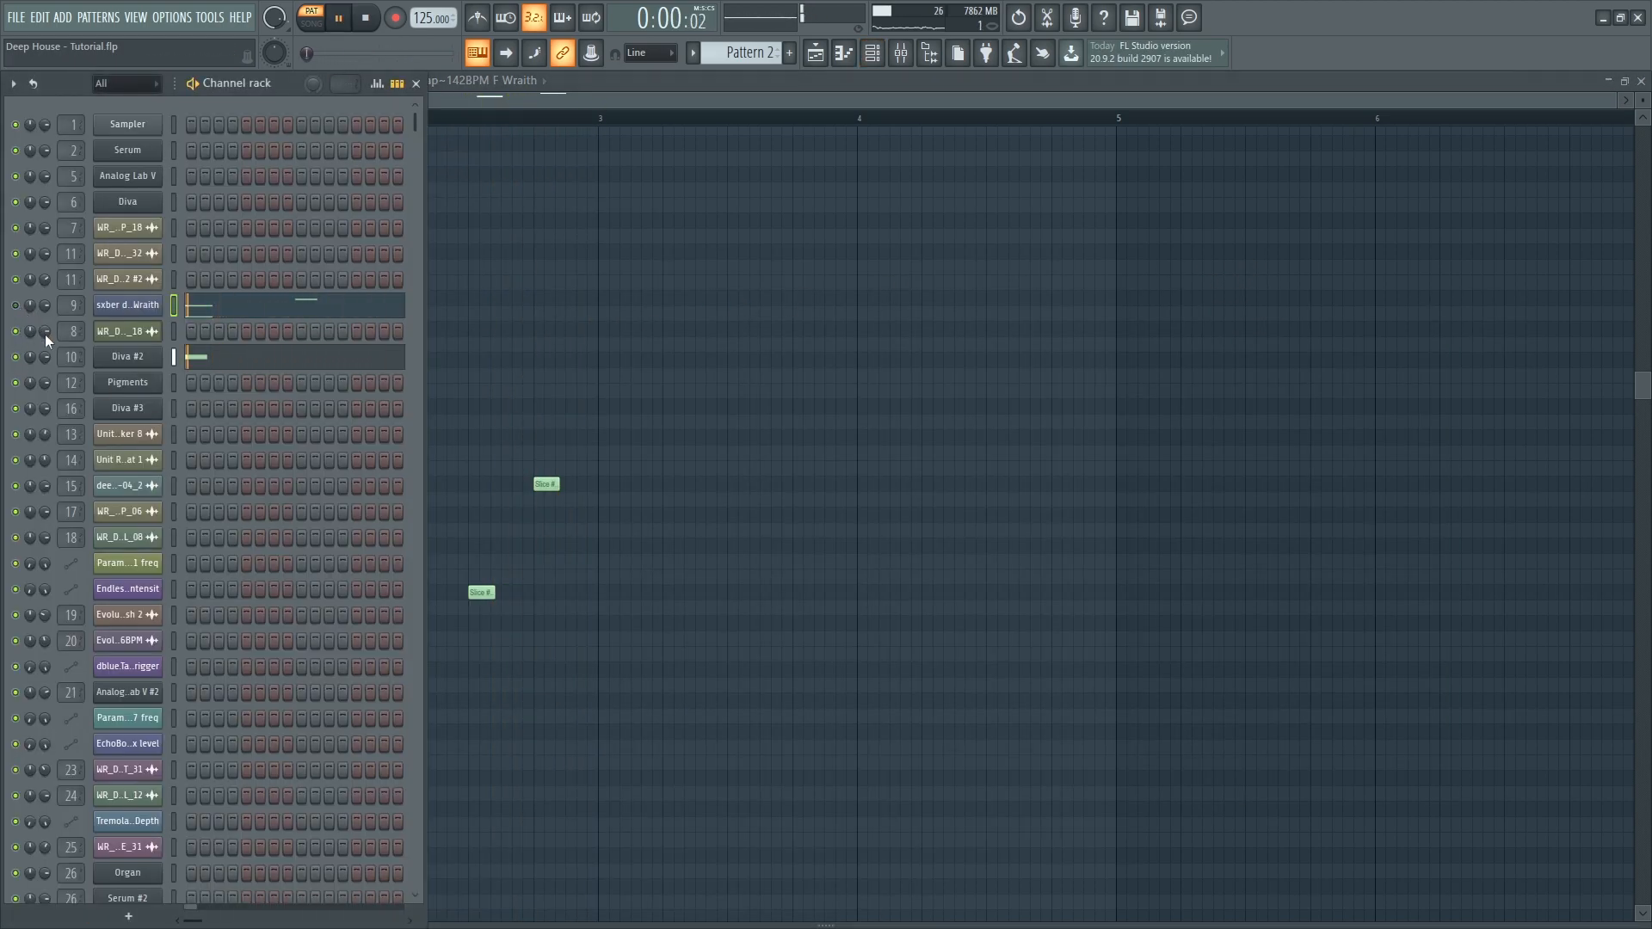
key(F9)
key(space)
click(337, 432)
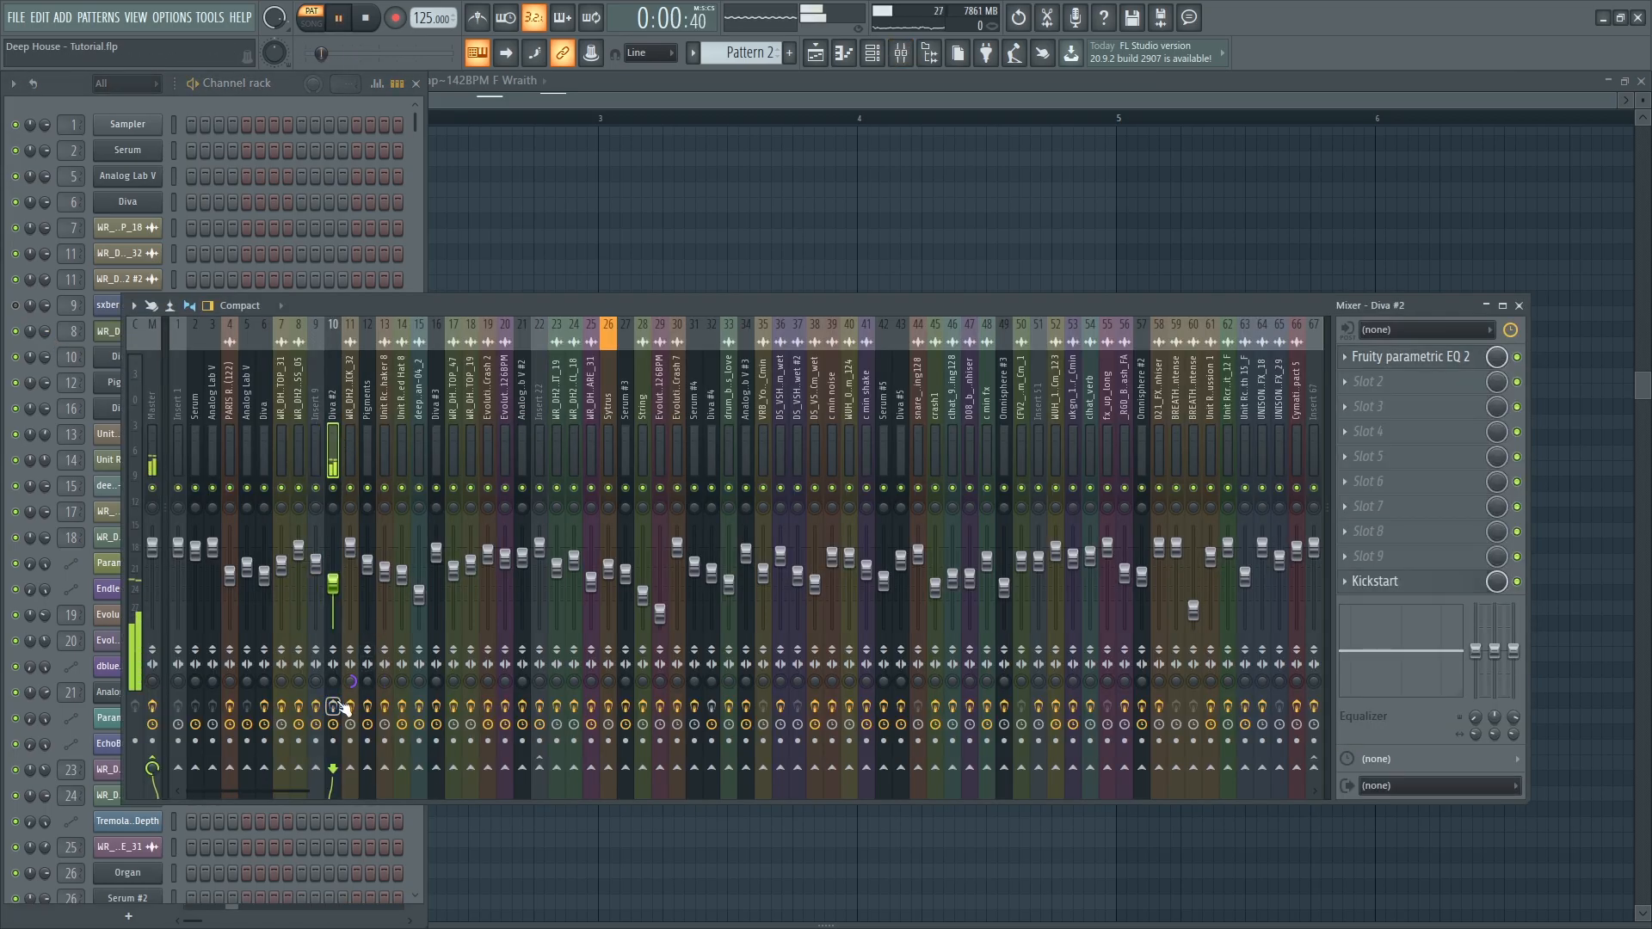
click(1370, 356)
key(F12)
key(space)
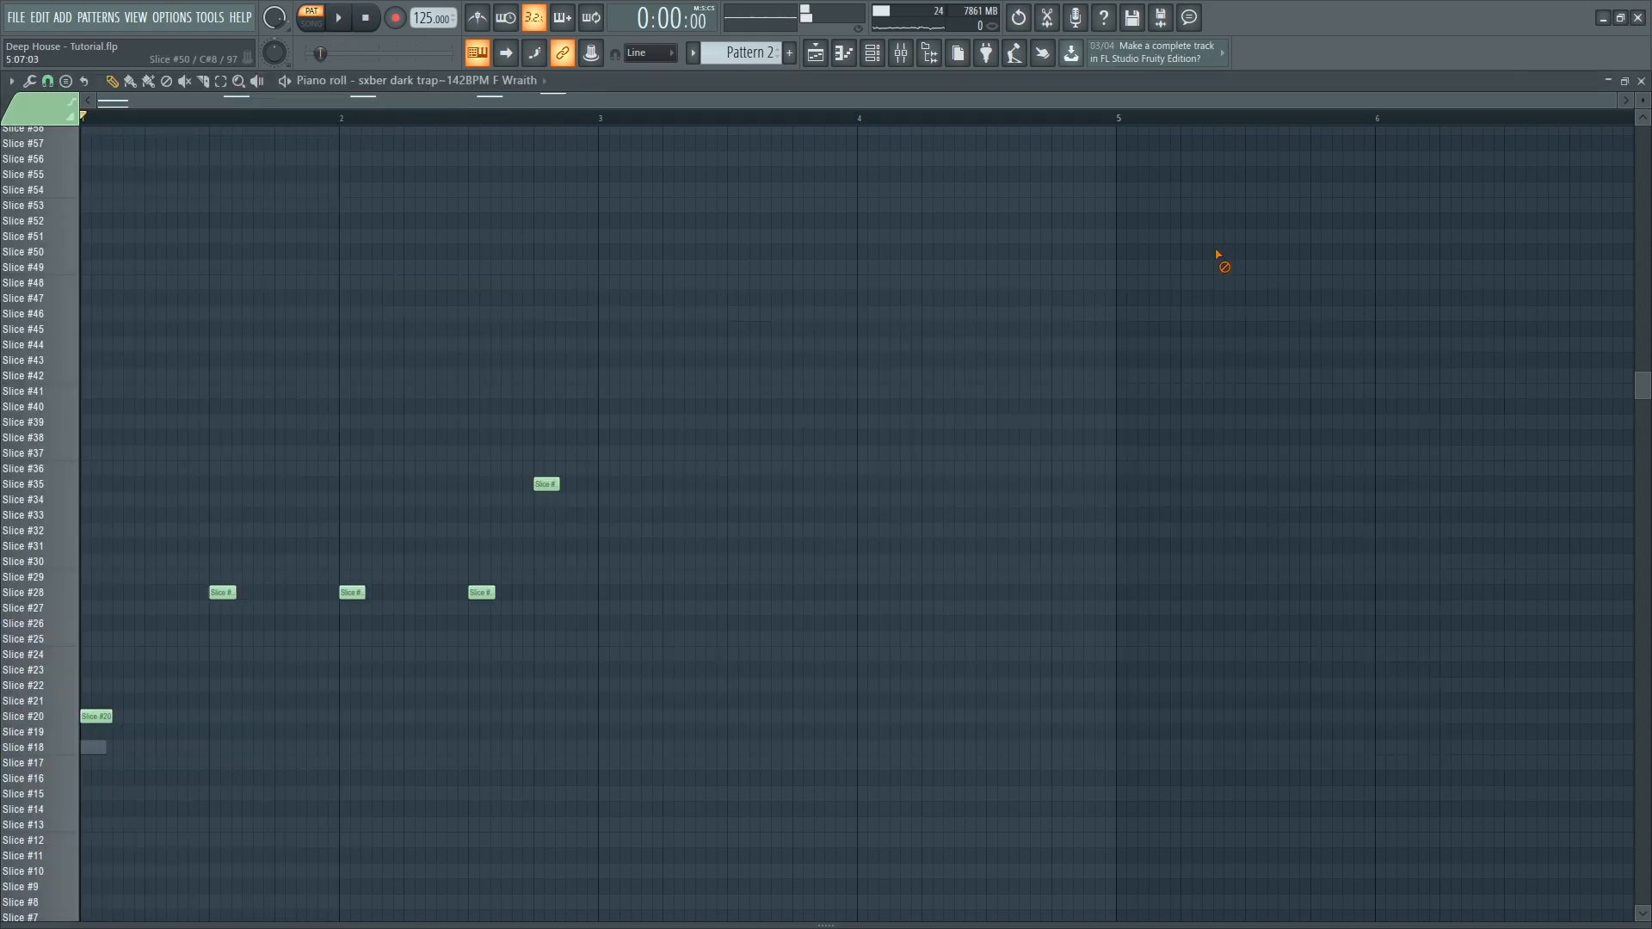
- Return to the playlist arrangement and unsolo Track 22
key(F6)
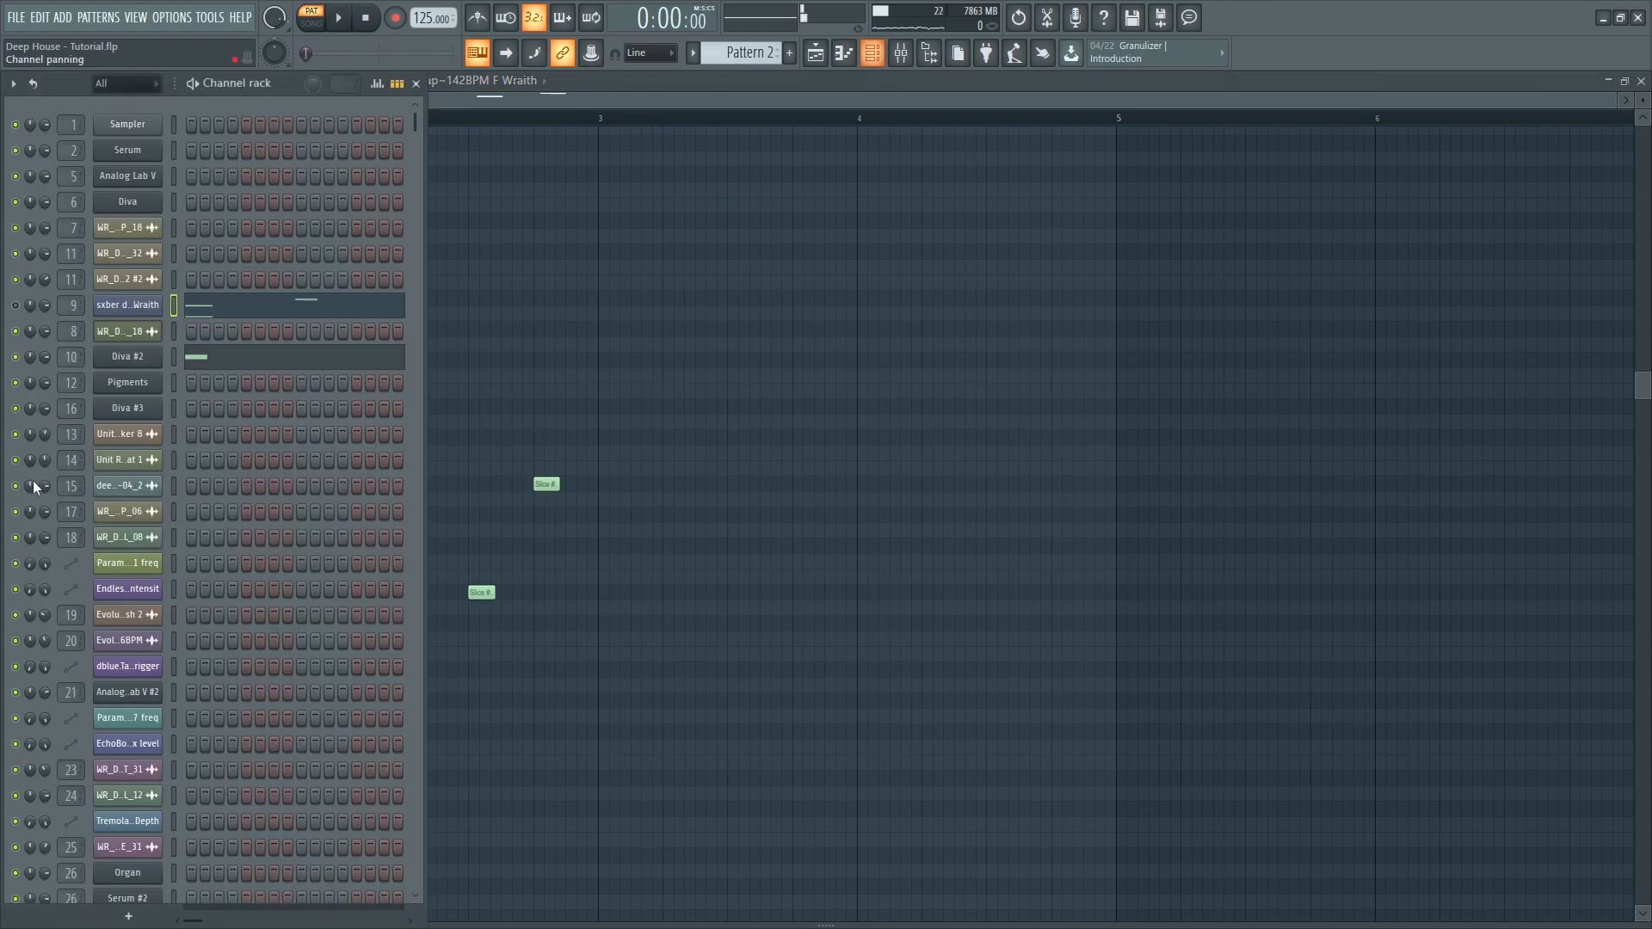
click(817, 54)
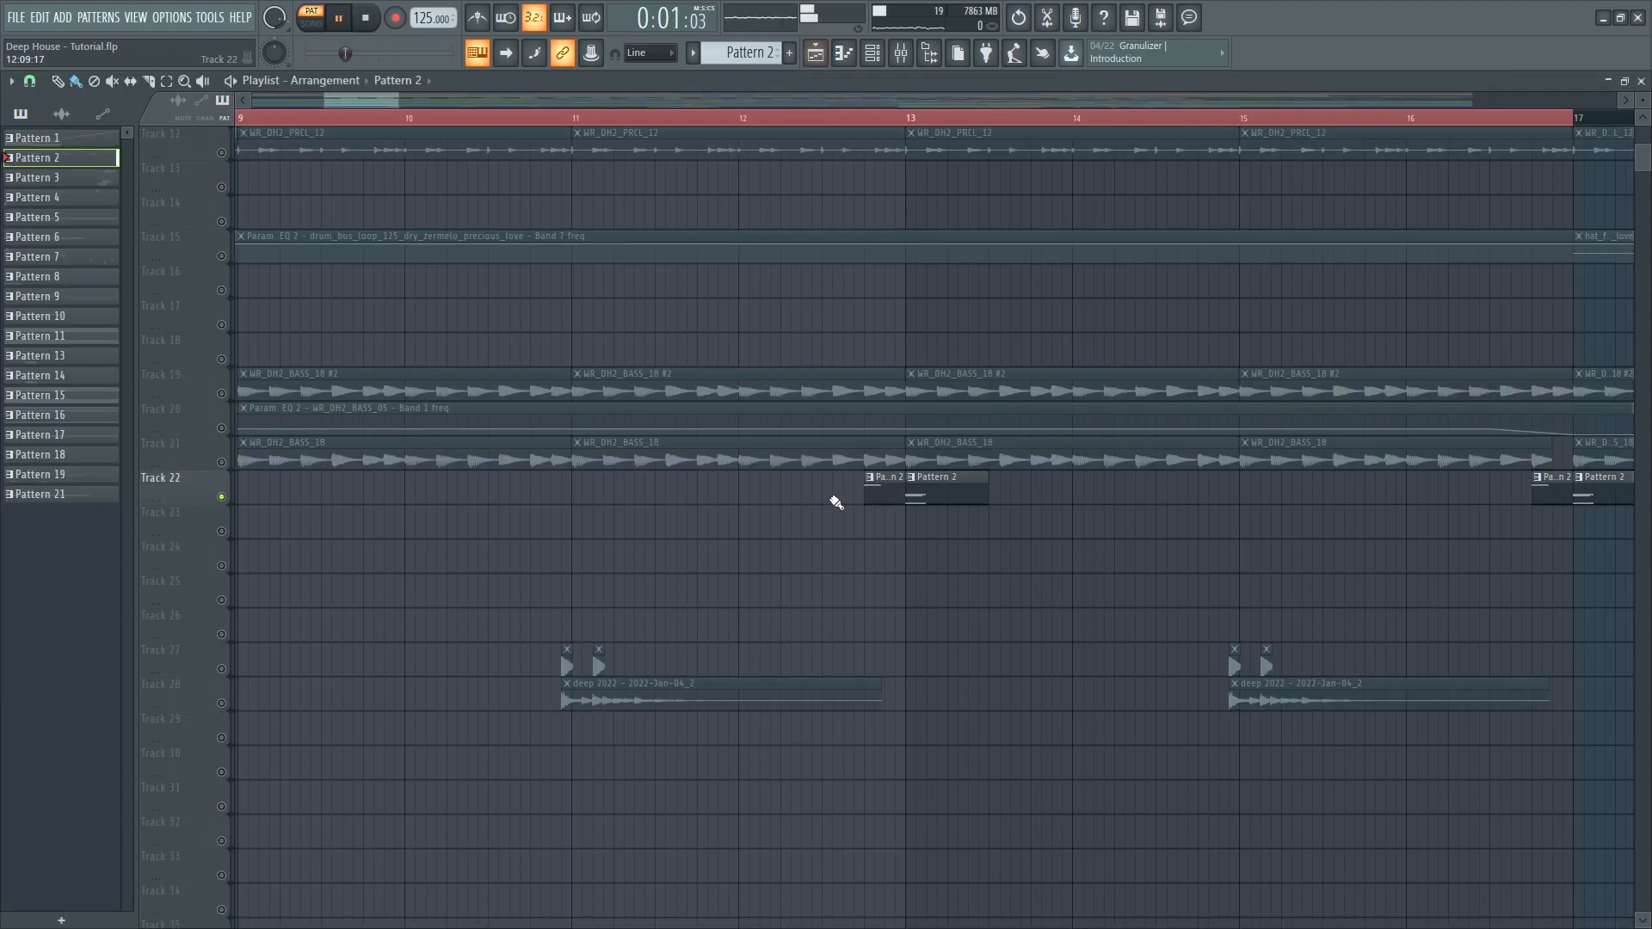
right_click(222, 497)
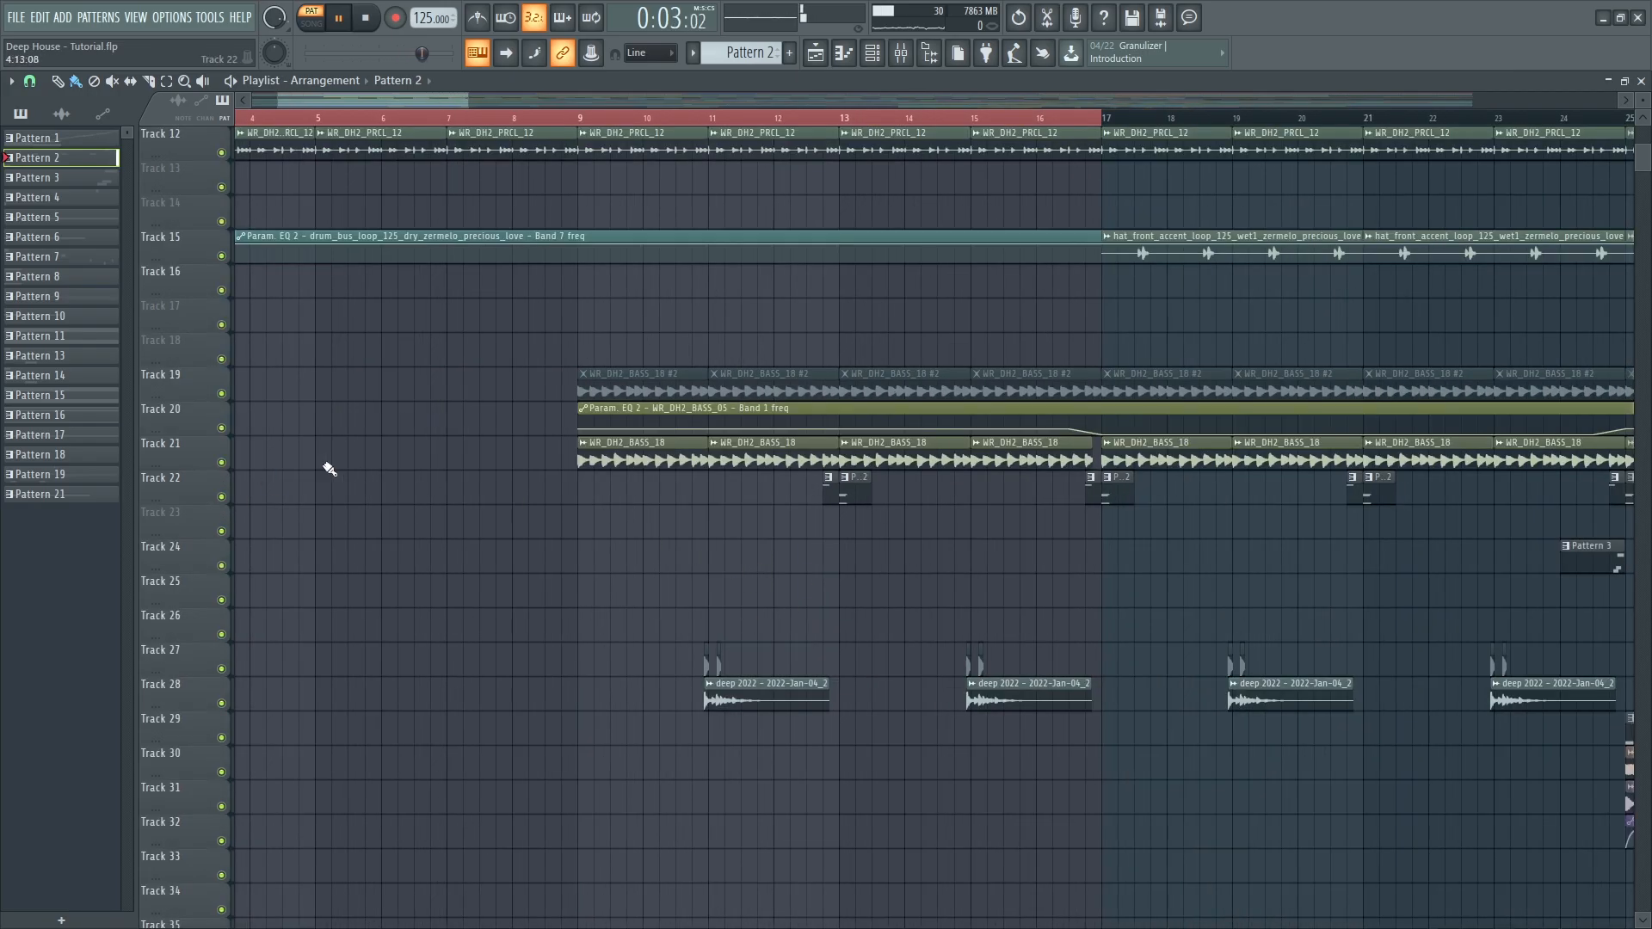
- Play the arrangement and extend the playlist time selection to bar 33
ctrl+scroll(818, 344, down, 3)
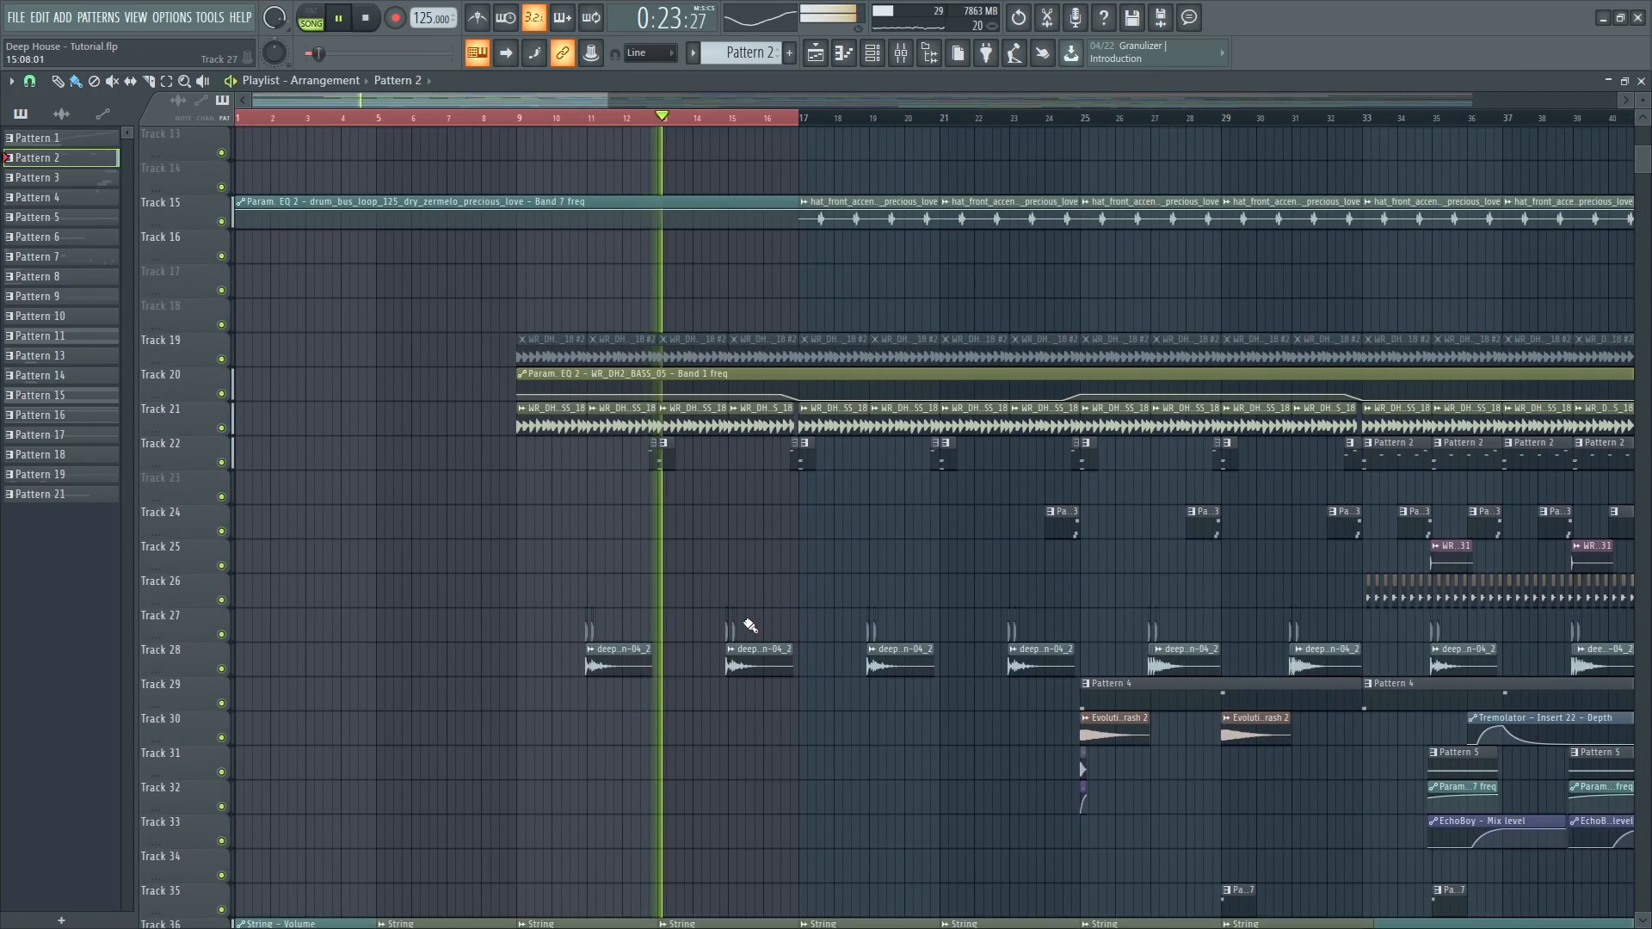
scroll(748, 645, down, 3)
scroll(740, 645, down, 3)
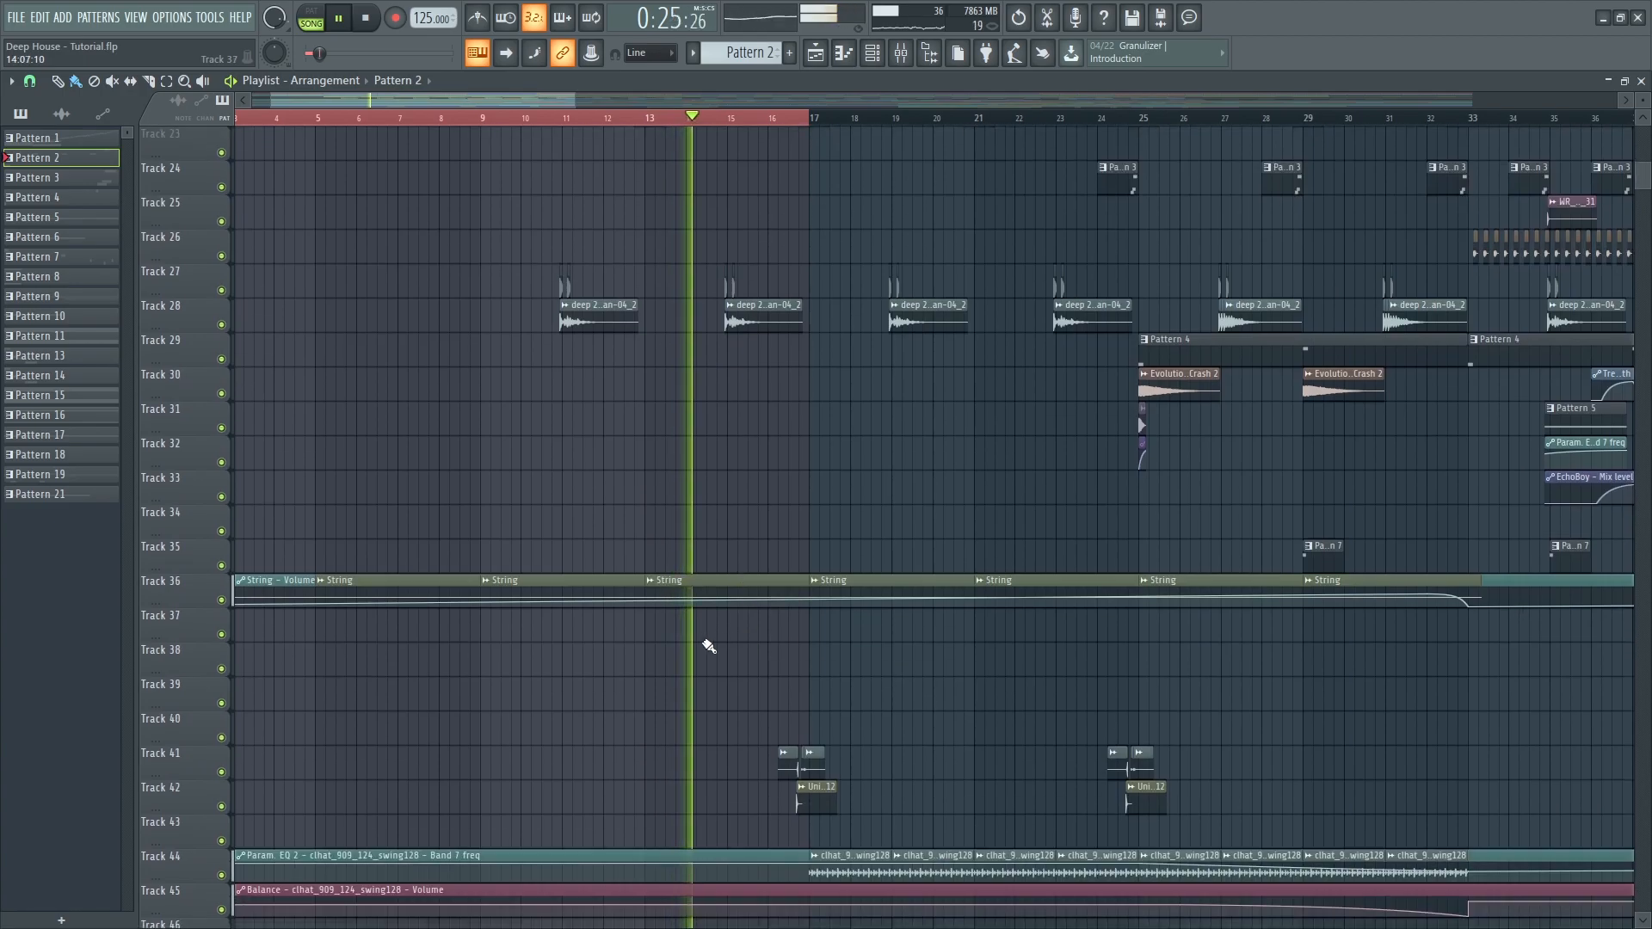
ctrl+scroll(731, 671, down, 2)
scroll(723, 706, down, 2)
scroll(703, 723, down, 2)
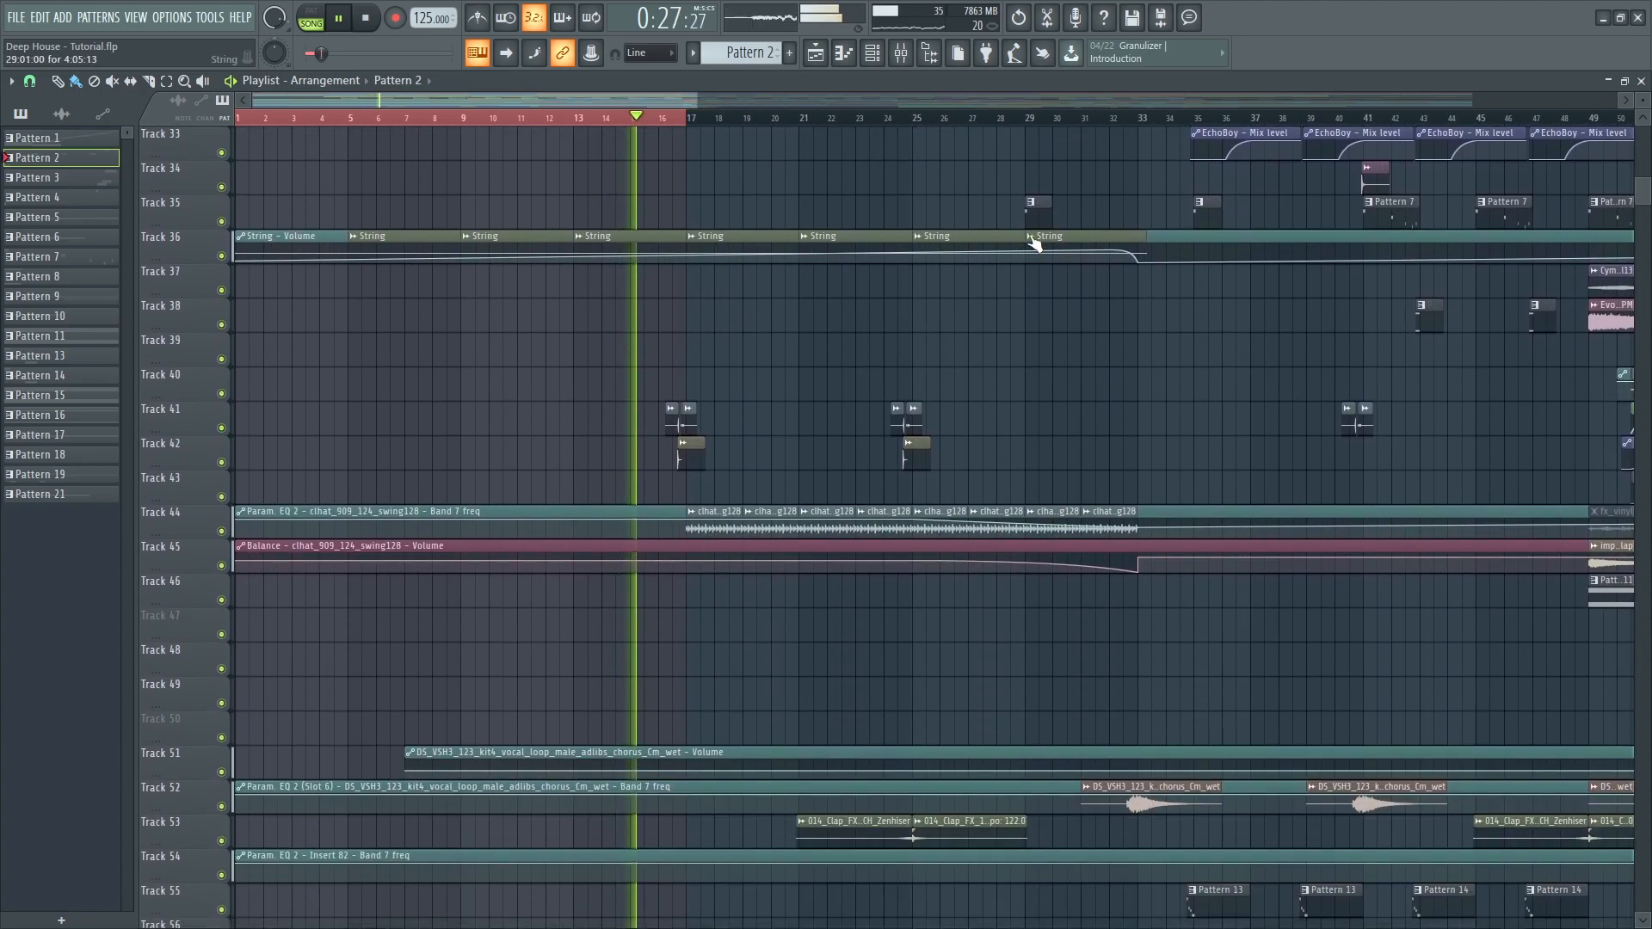
ctrl+shift+click(1138, 123)
- Solo Track 71 to hear its SS_SMCB2 cymbal clip around bar 17, and bring the other tracks back
scroll(749, 682, down, 9)
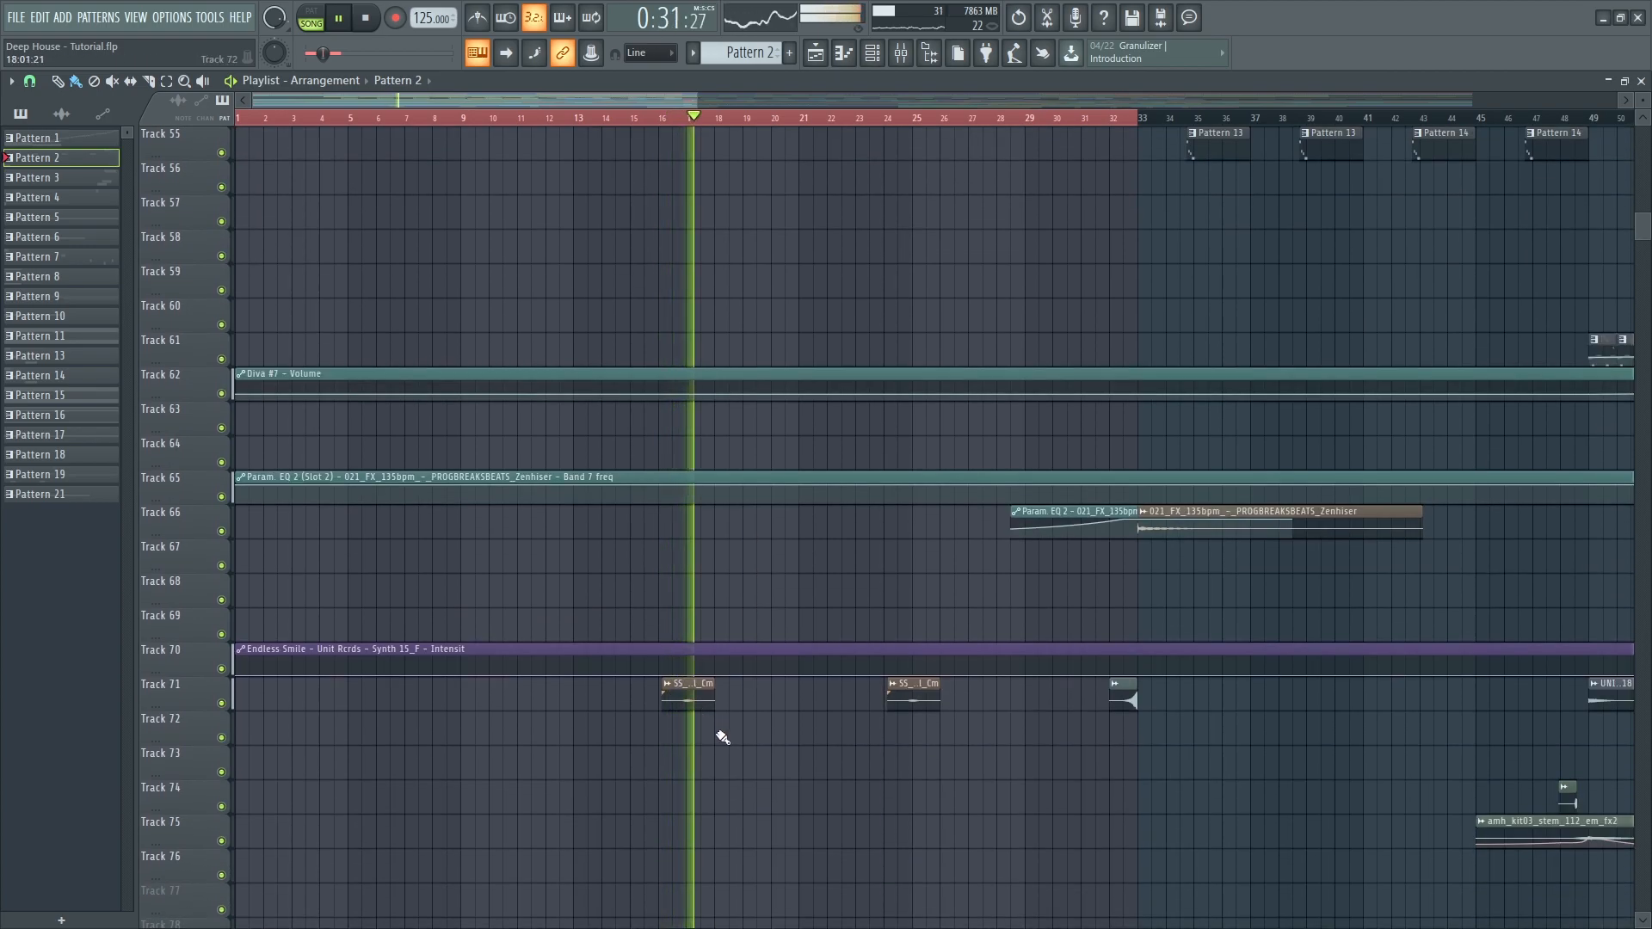
scroll(860, 746, down, 4)
ctrl+scroll(800, 723, up, 2)
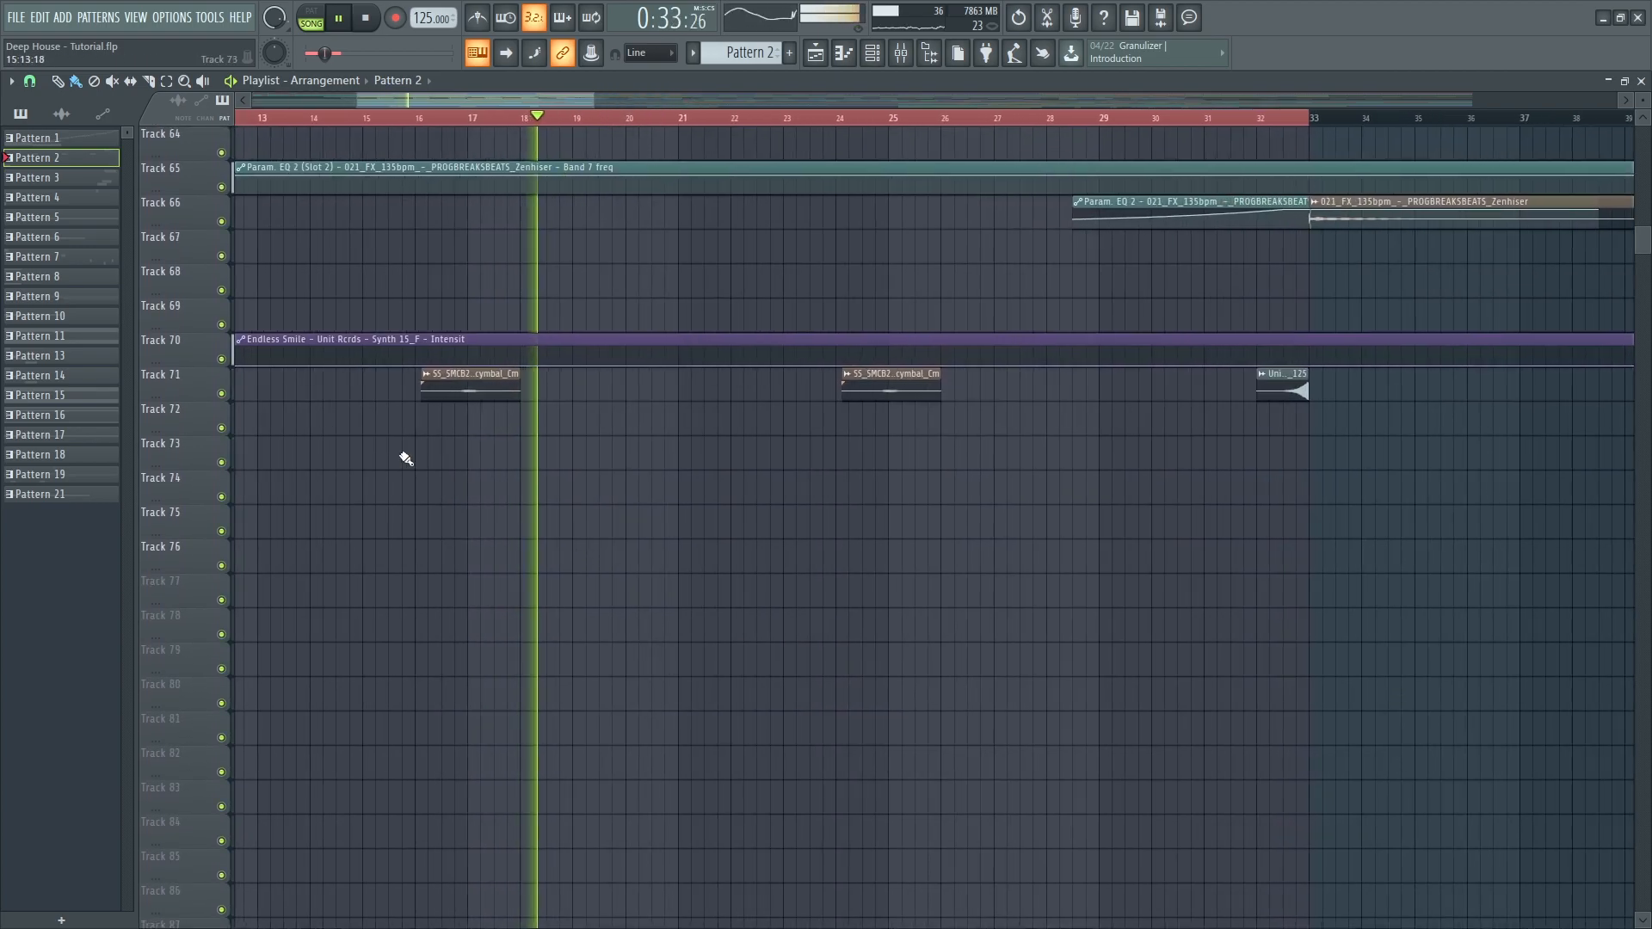
right_click(221, 393)
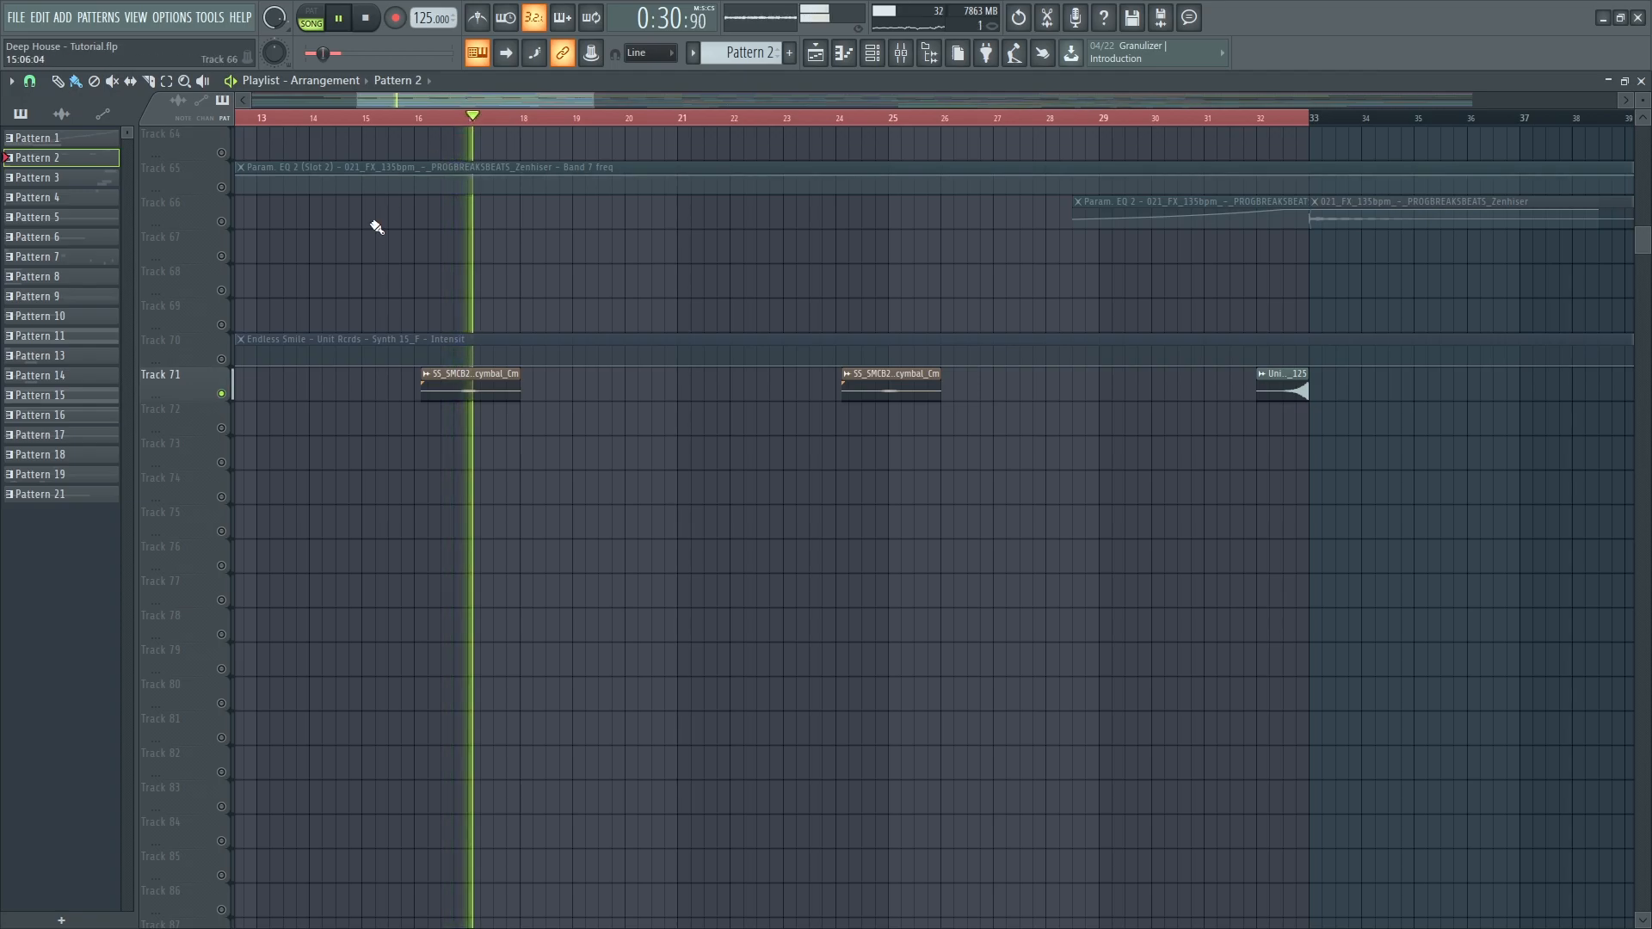
right_click(226, 360)
right_click(221, 359)
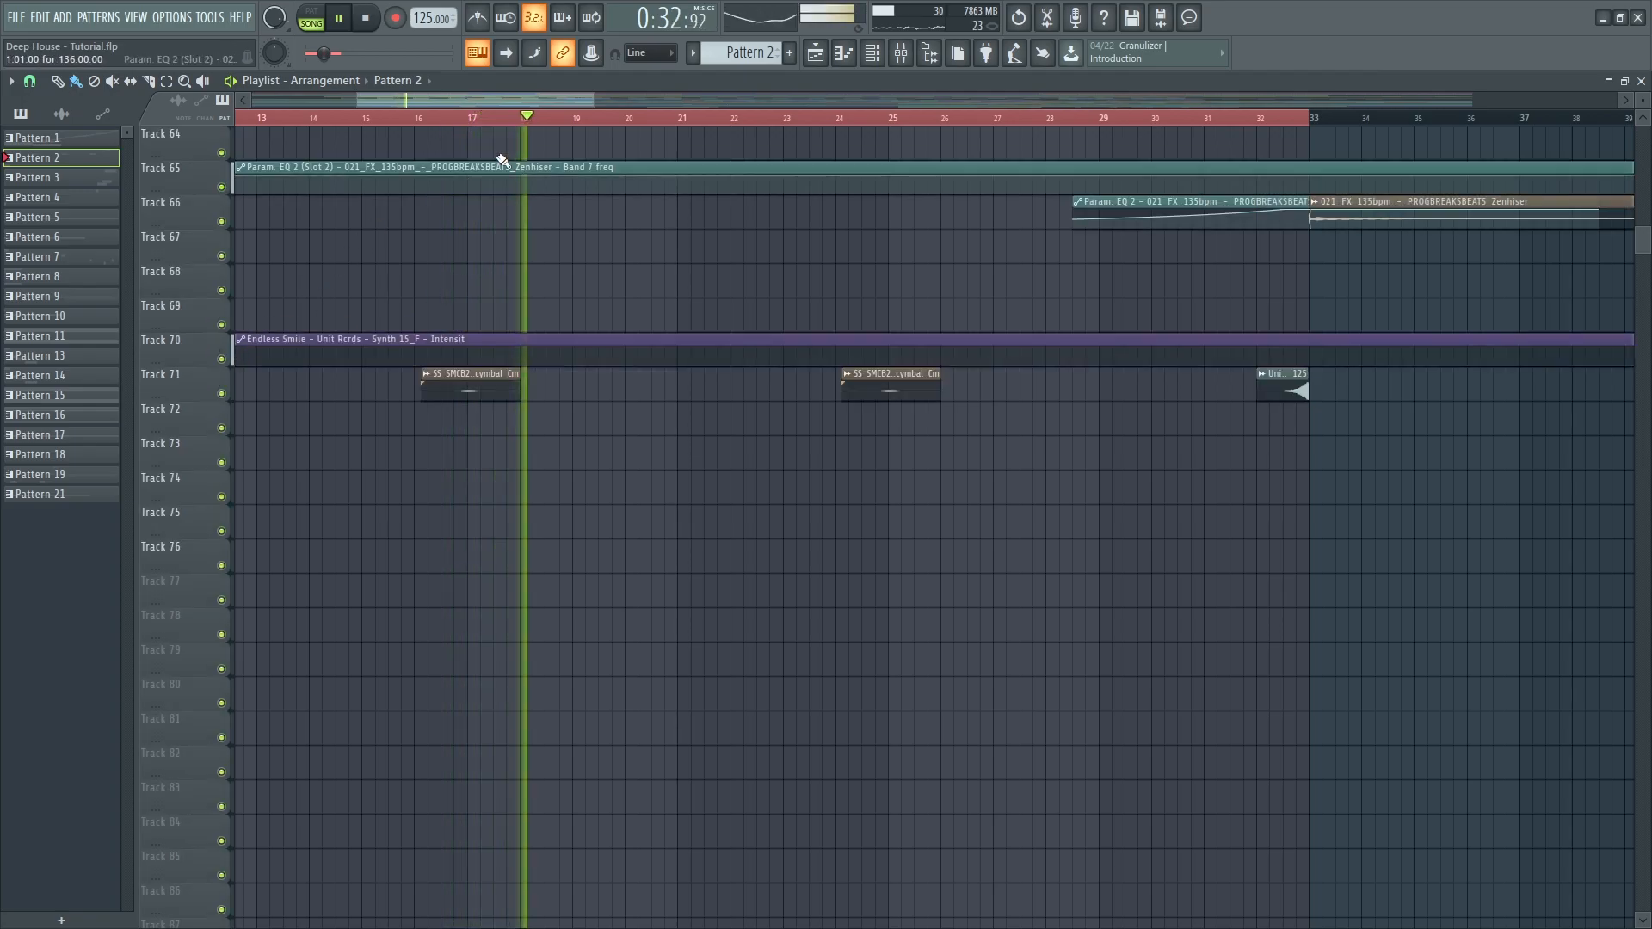
- Solo Track 44 to hear the clhat_909_124_swing128 hi-hat loop, and unsolo it again
scroll(701, 284, up, 6)
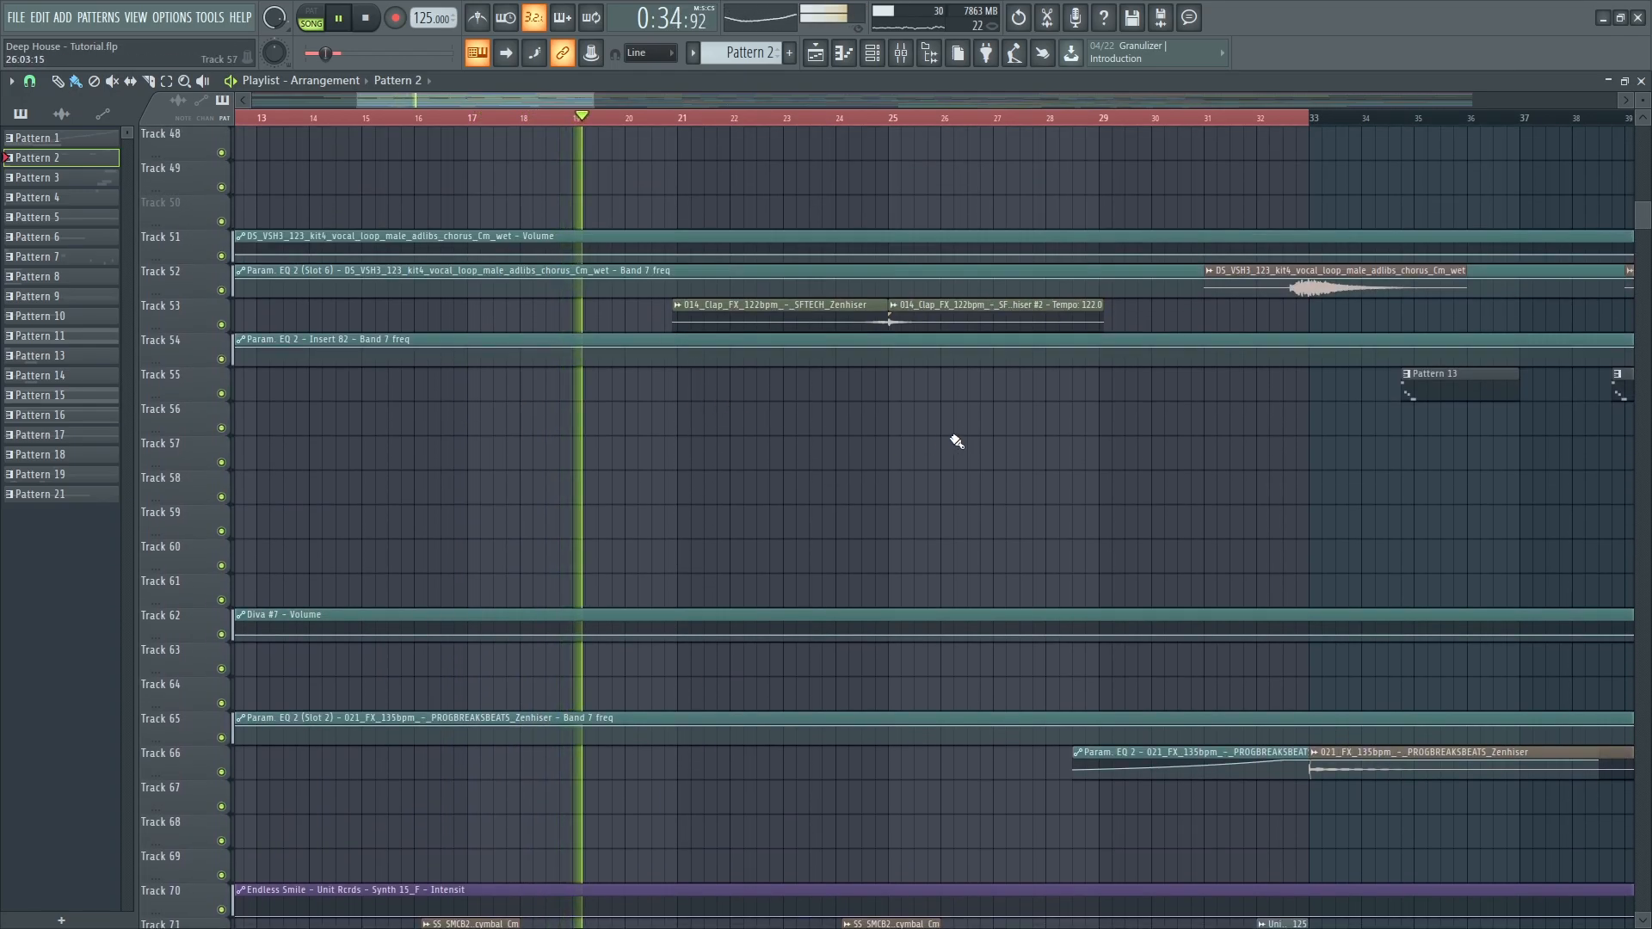
scroll(952, 440, up, 5)
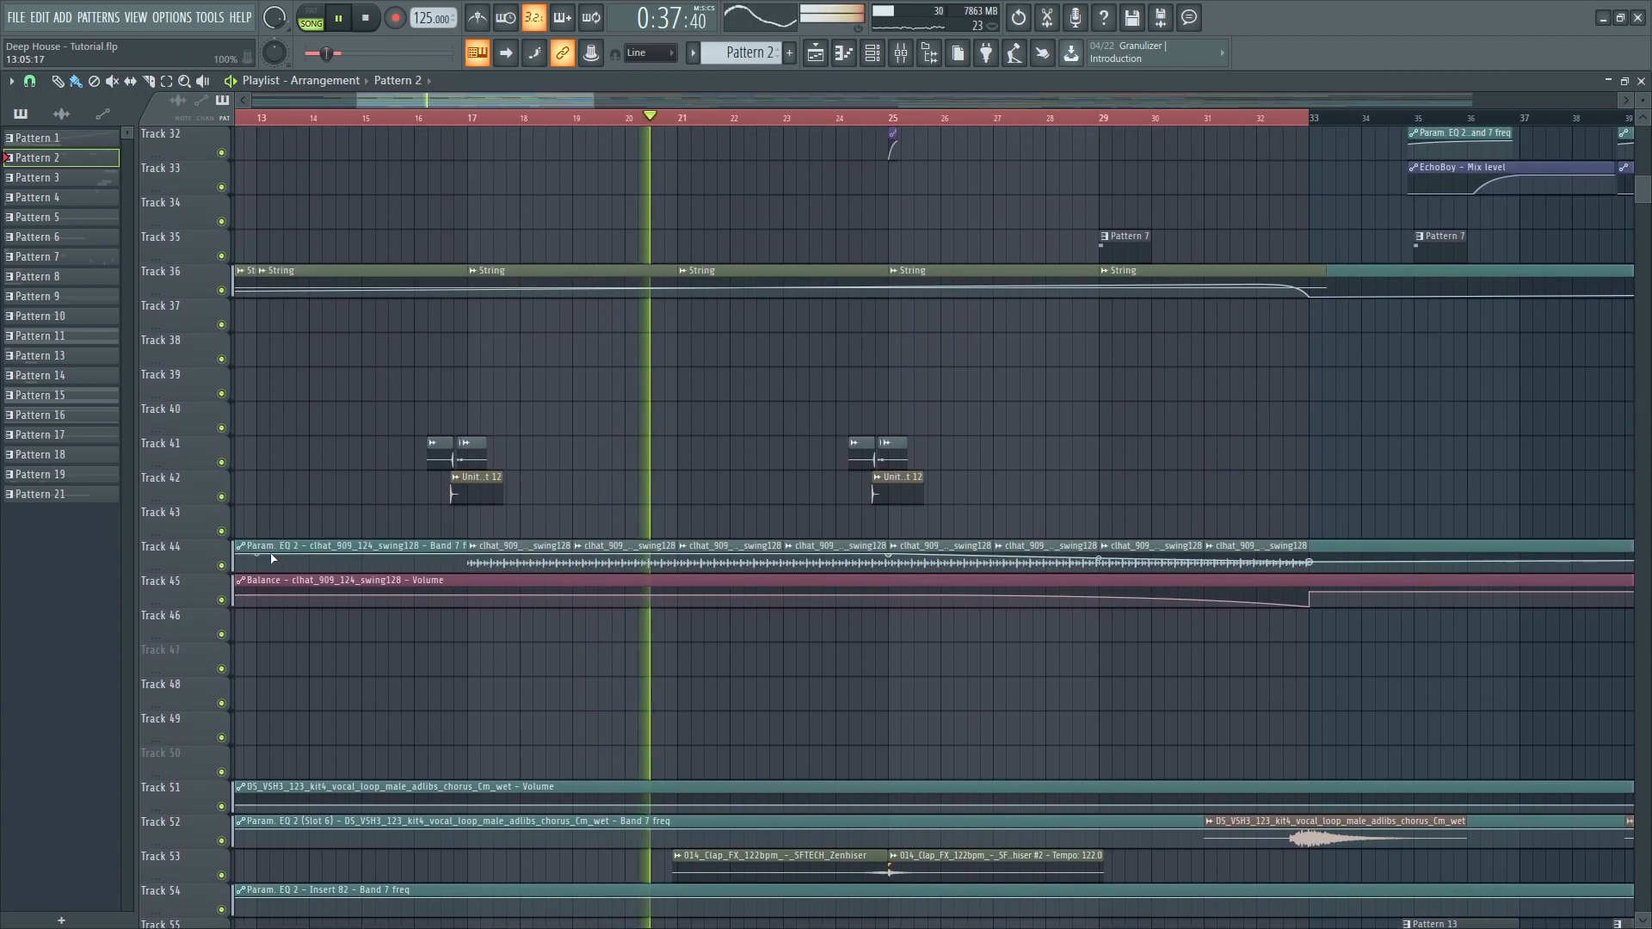
right_click(222, 566)
right_click(222, 566)
- Solo Tracks 41 and 42, view the Unit Rcrds - Closed Hat 12 clip's channel settings, and close them
scroll(825, 569, up, 2)
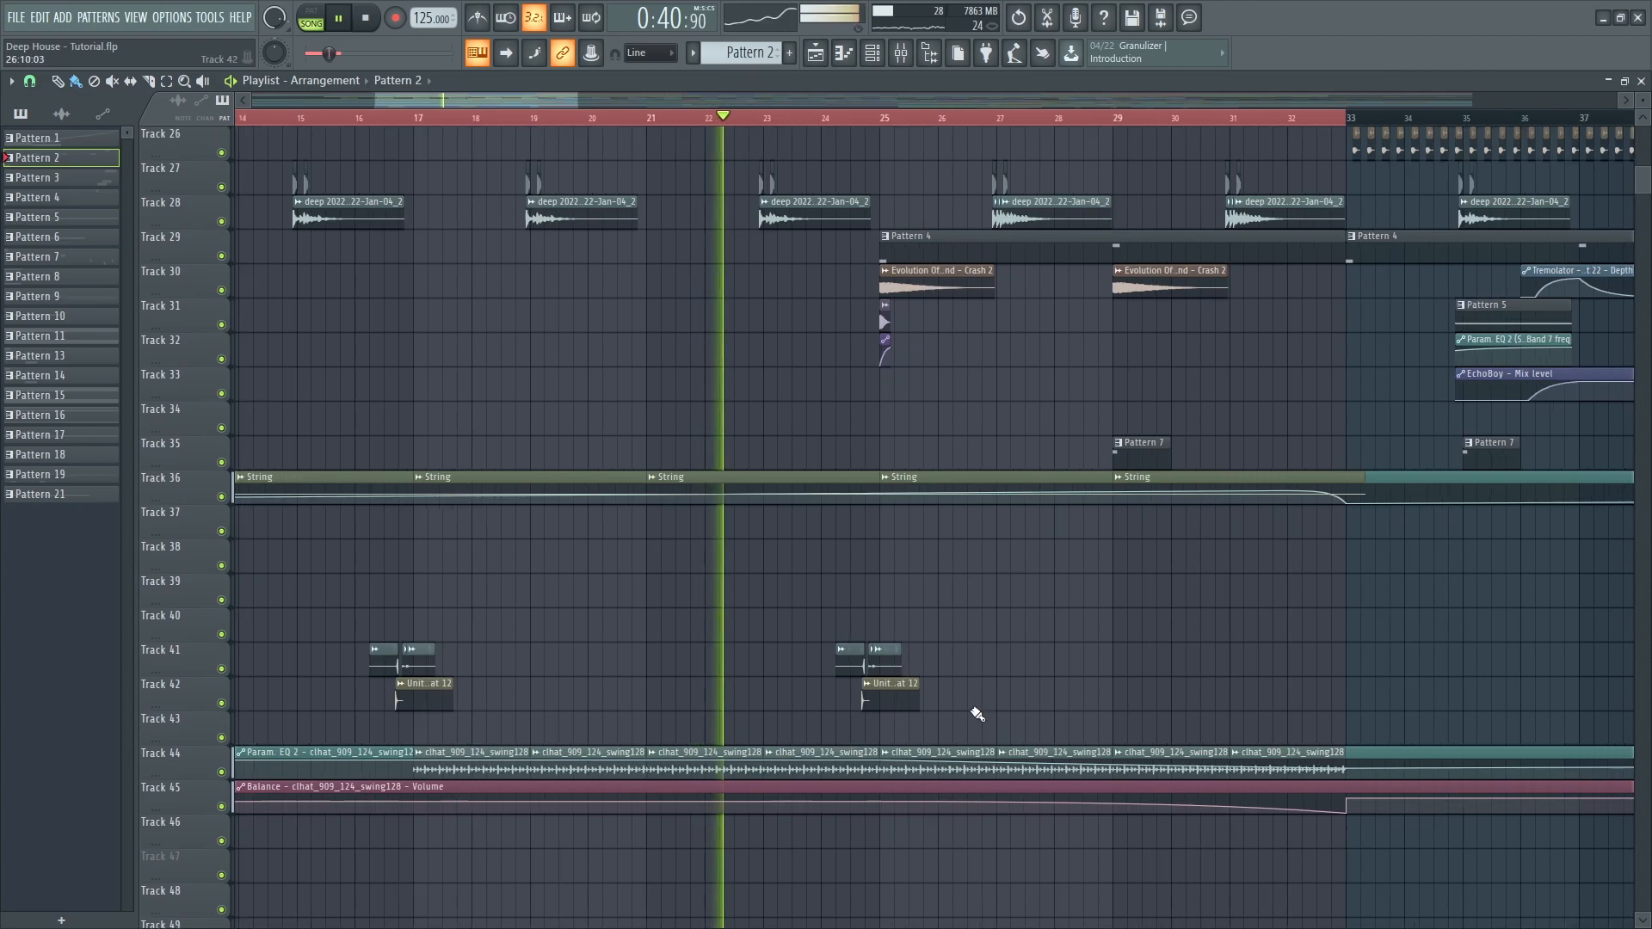
scroll(977, 714, up, 2)
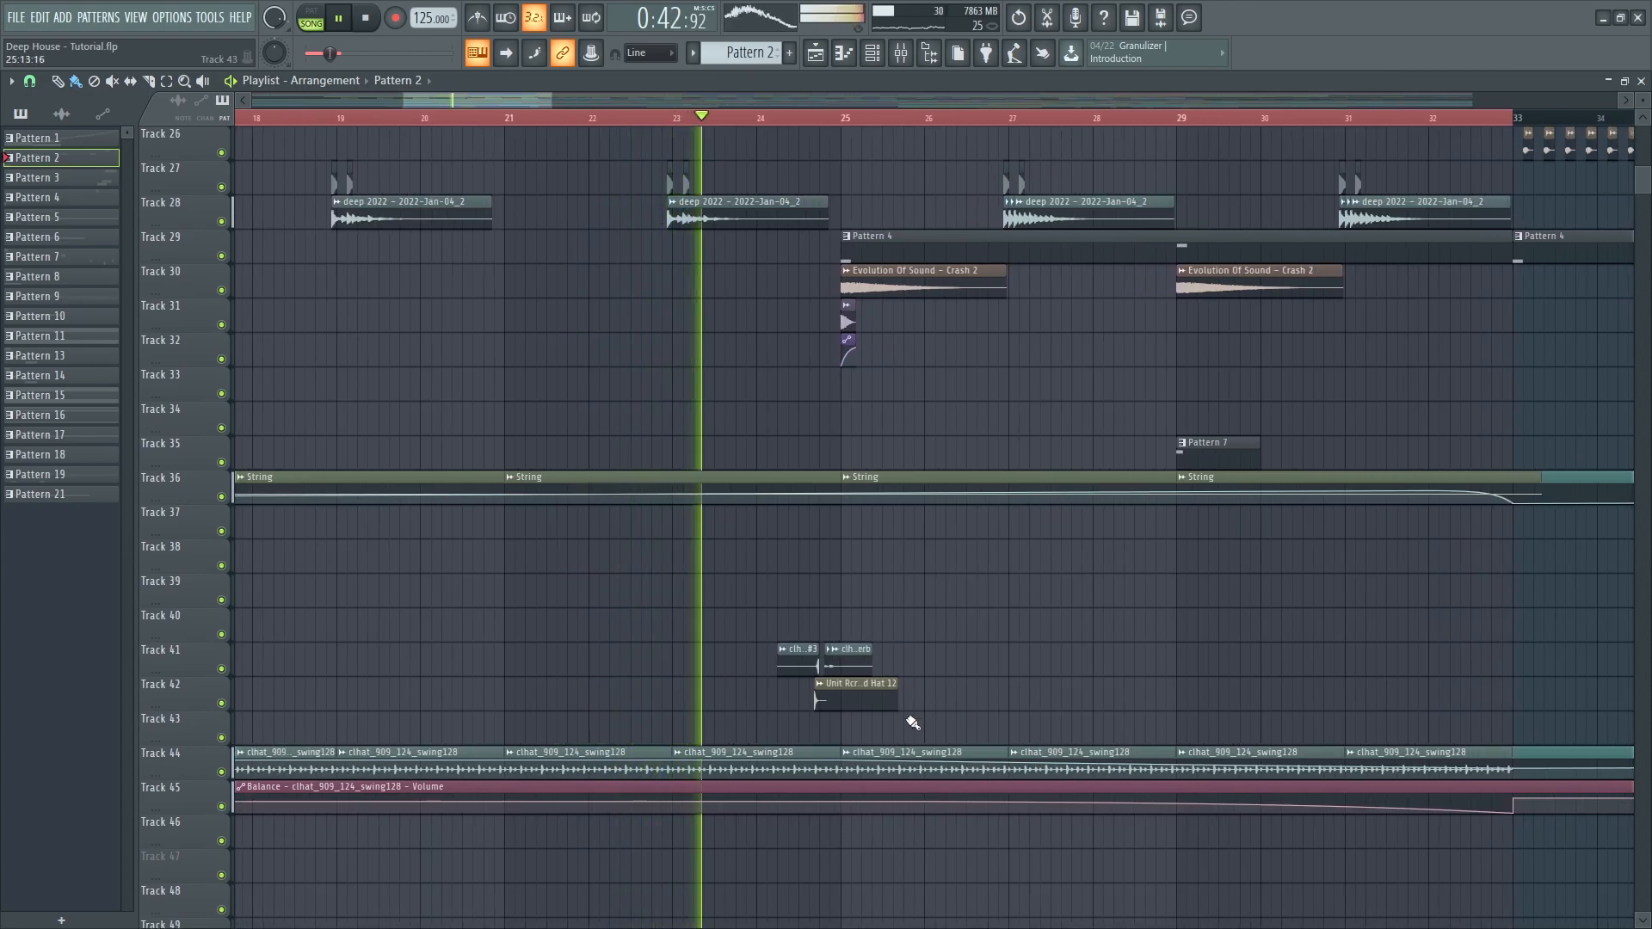
scroll(915, 723, up, 3)
right_click(225, 671)
click(222, 703)
double_click(697, 698)
key(space)
key(Escape)
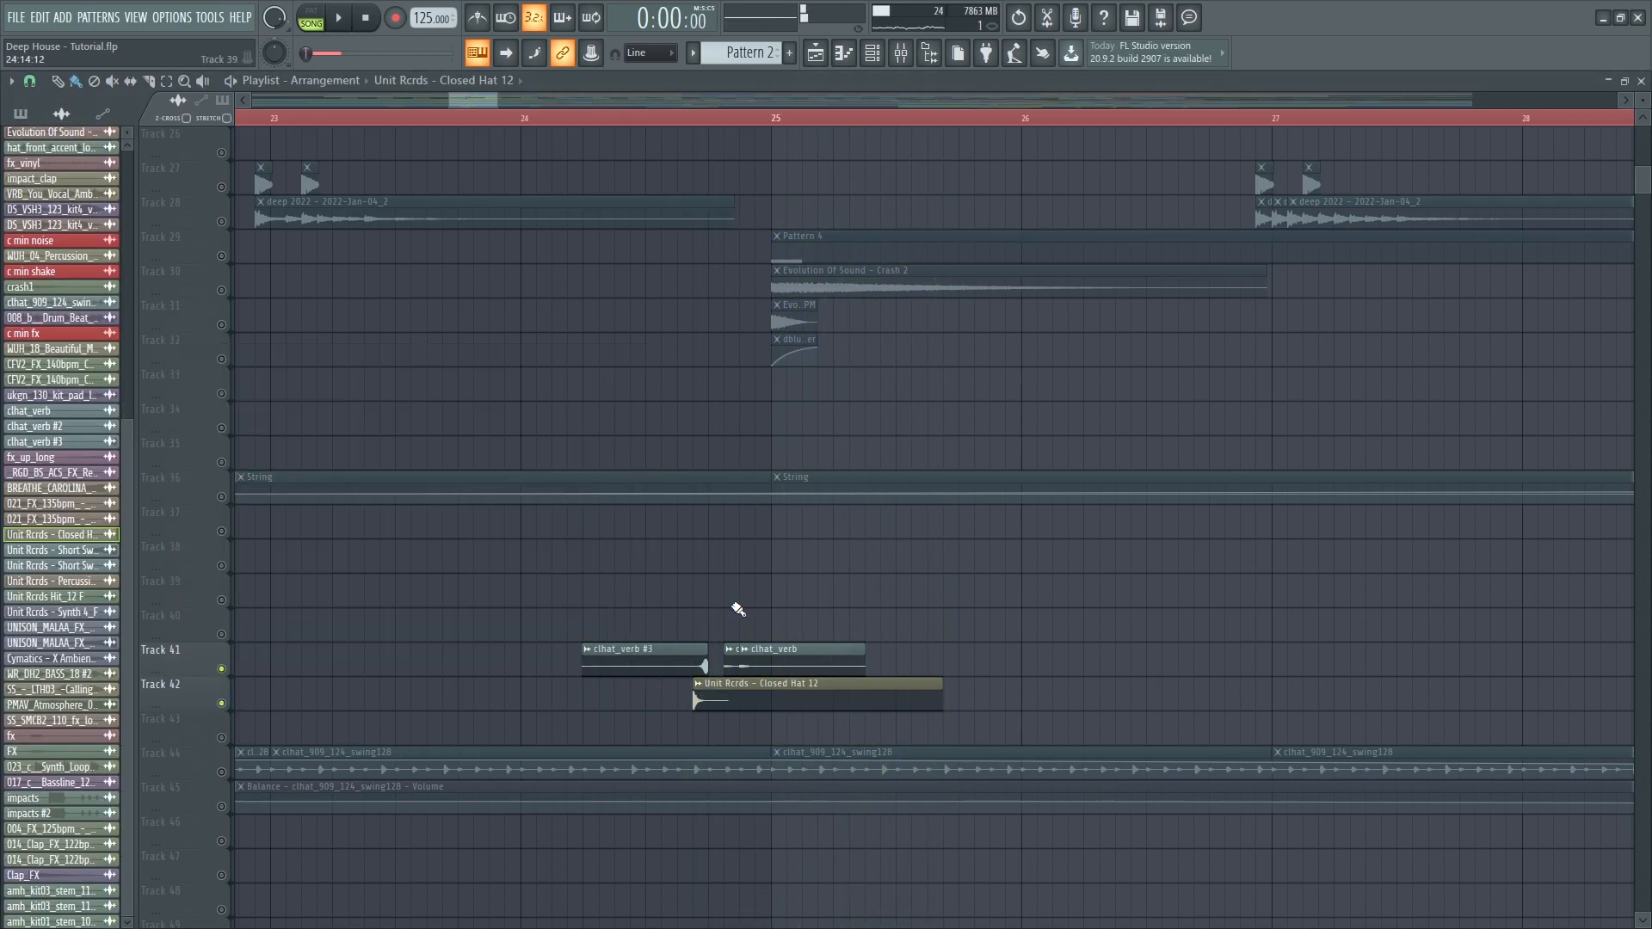
- Review the channel settings of the clhat_verb #3 and clhat_verb clips on Track 41, and clhat_verb's mixer effects
double_click(694, 660)
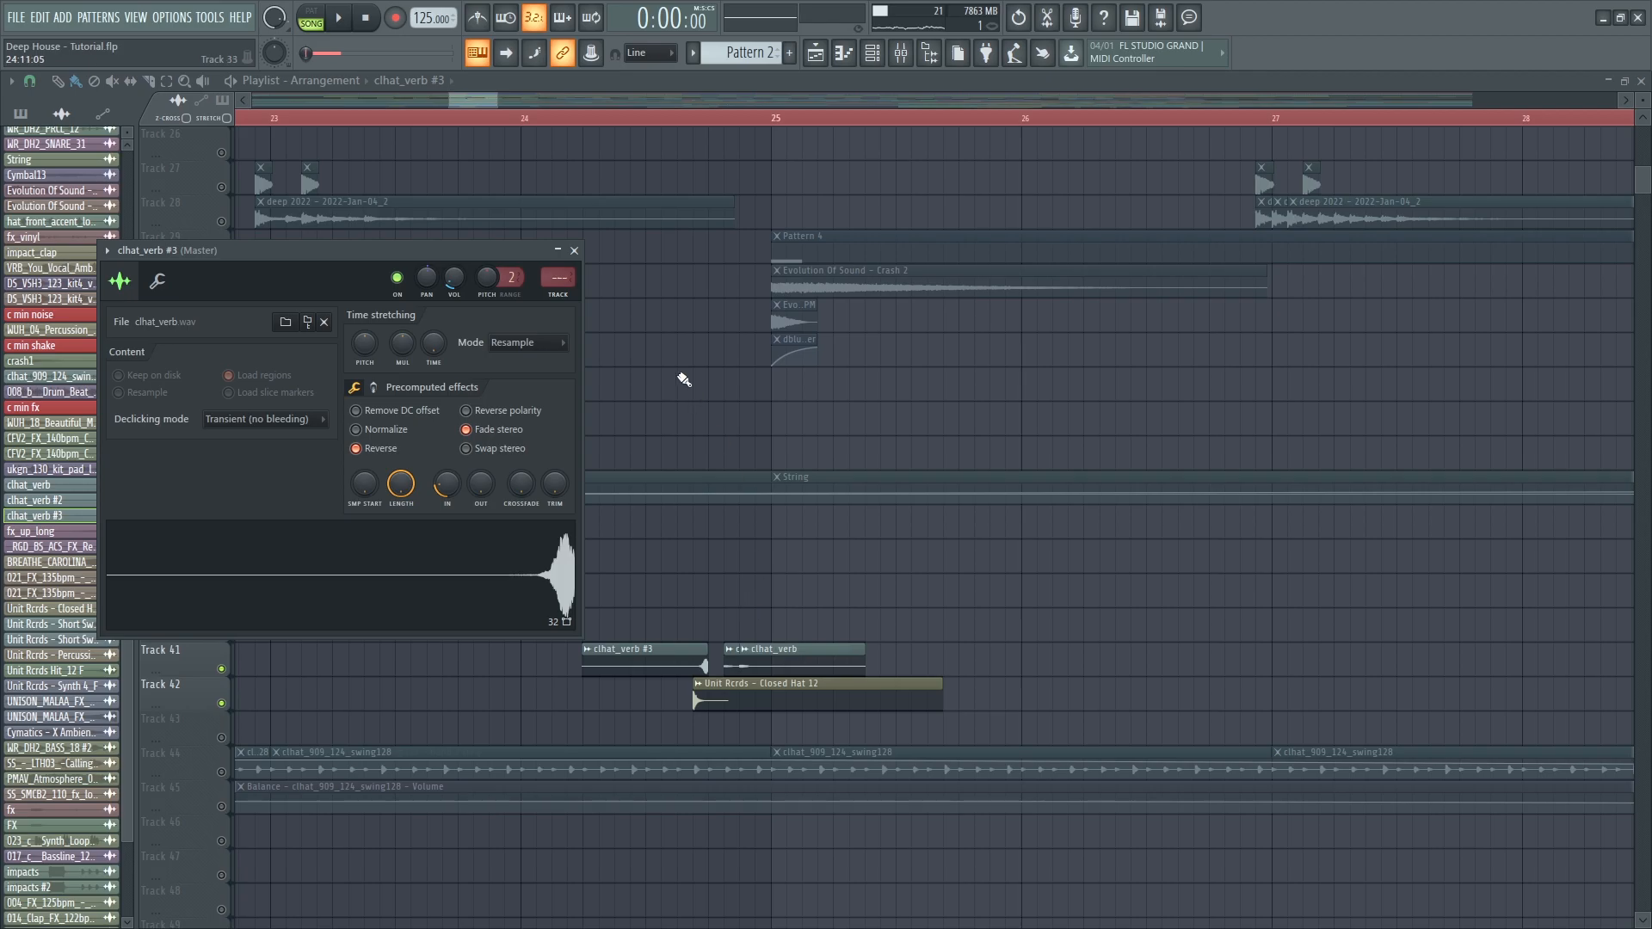
key(Escape)
double_click(752, 663)
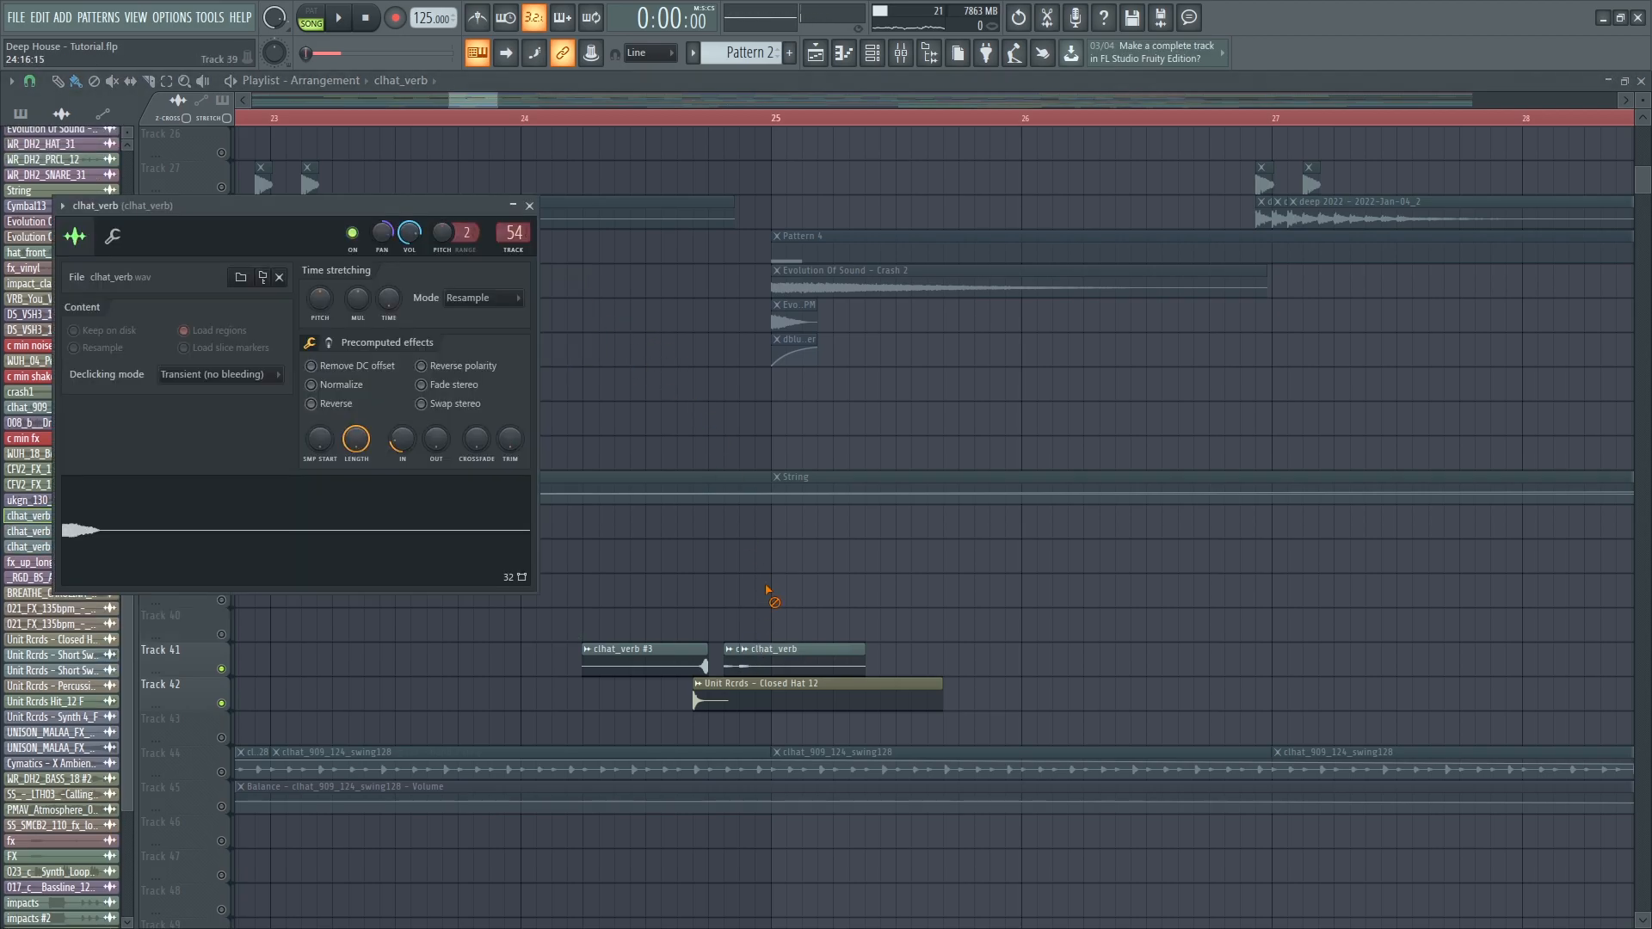
key(Escape)
key(F9)
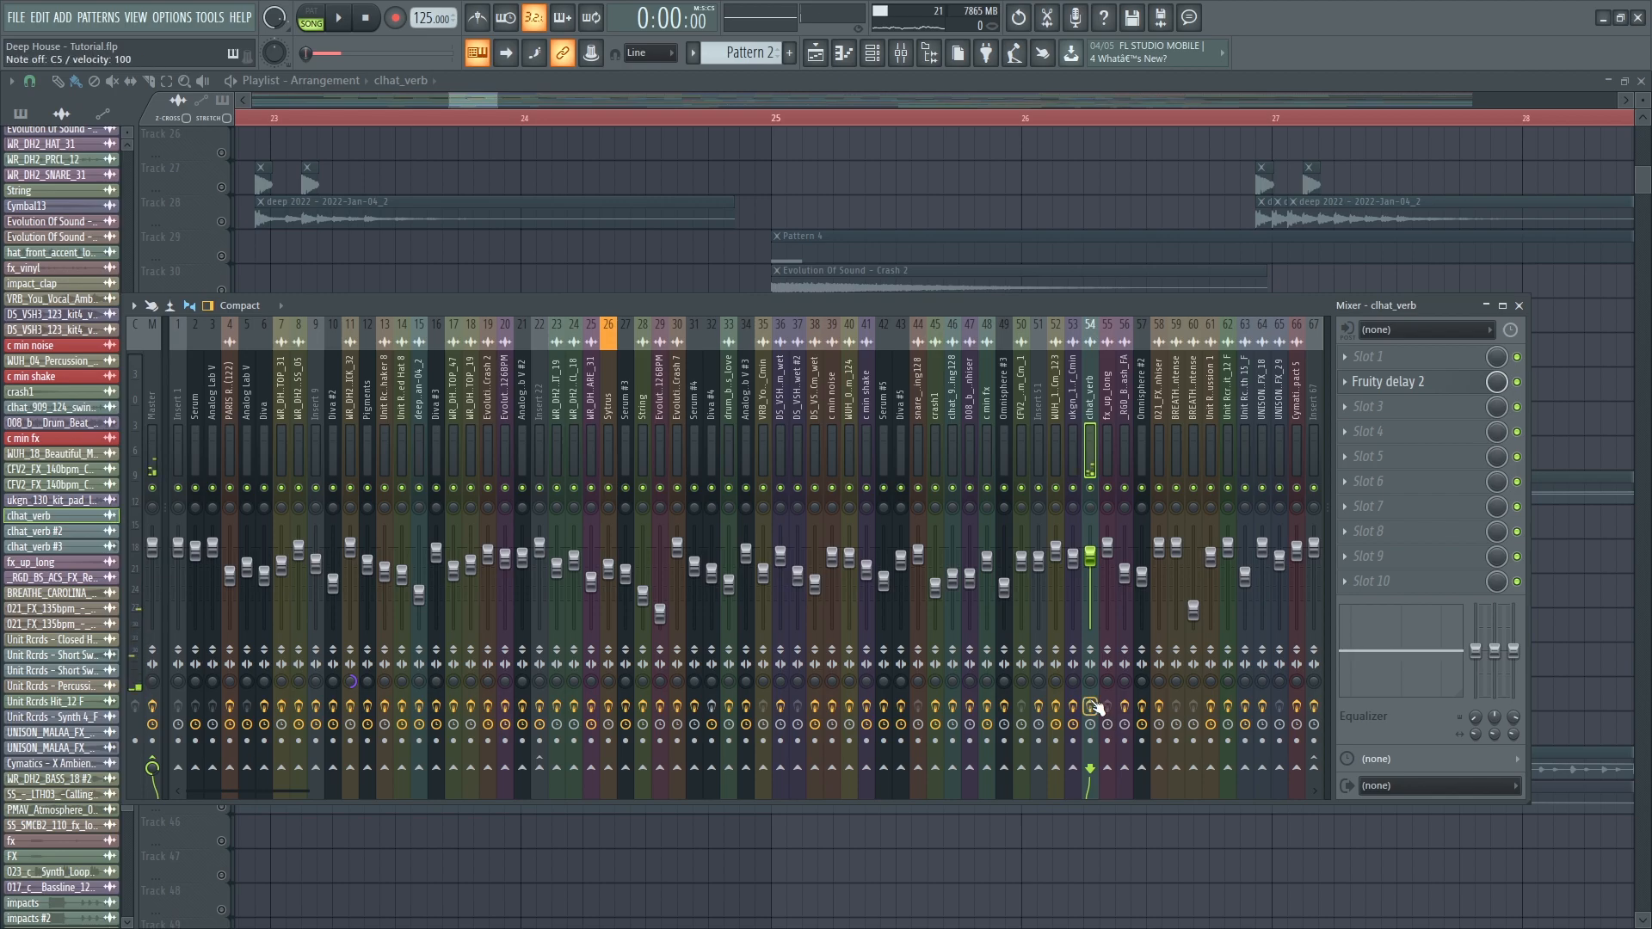
key(F9)
- Add Tracks 29 to 32 to playback and play the crash and Pattern 4 section from bar 25
scroll(886, 553, up, 3)
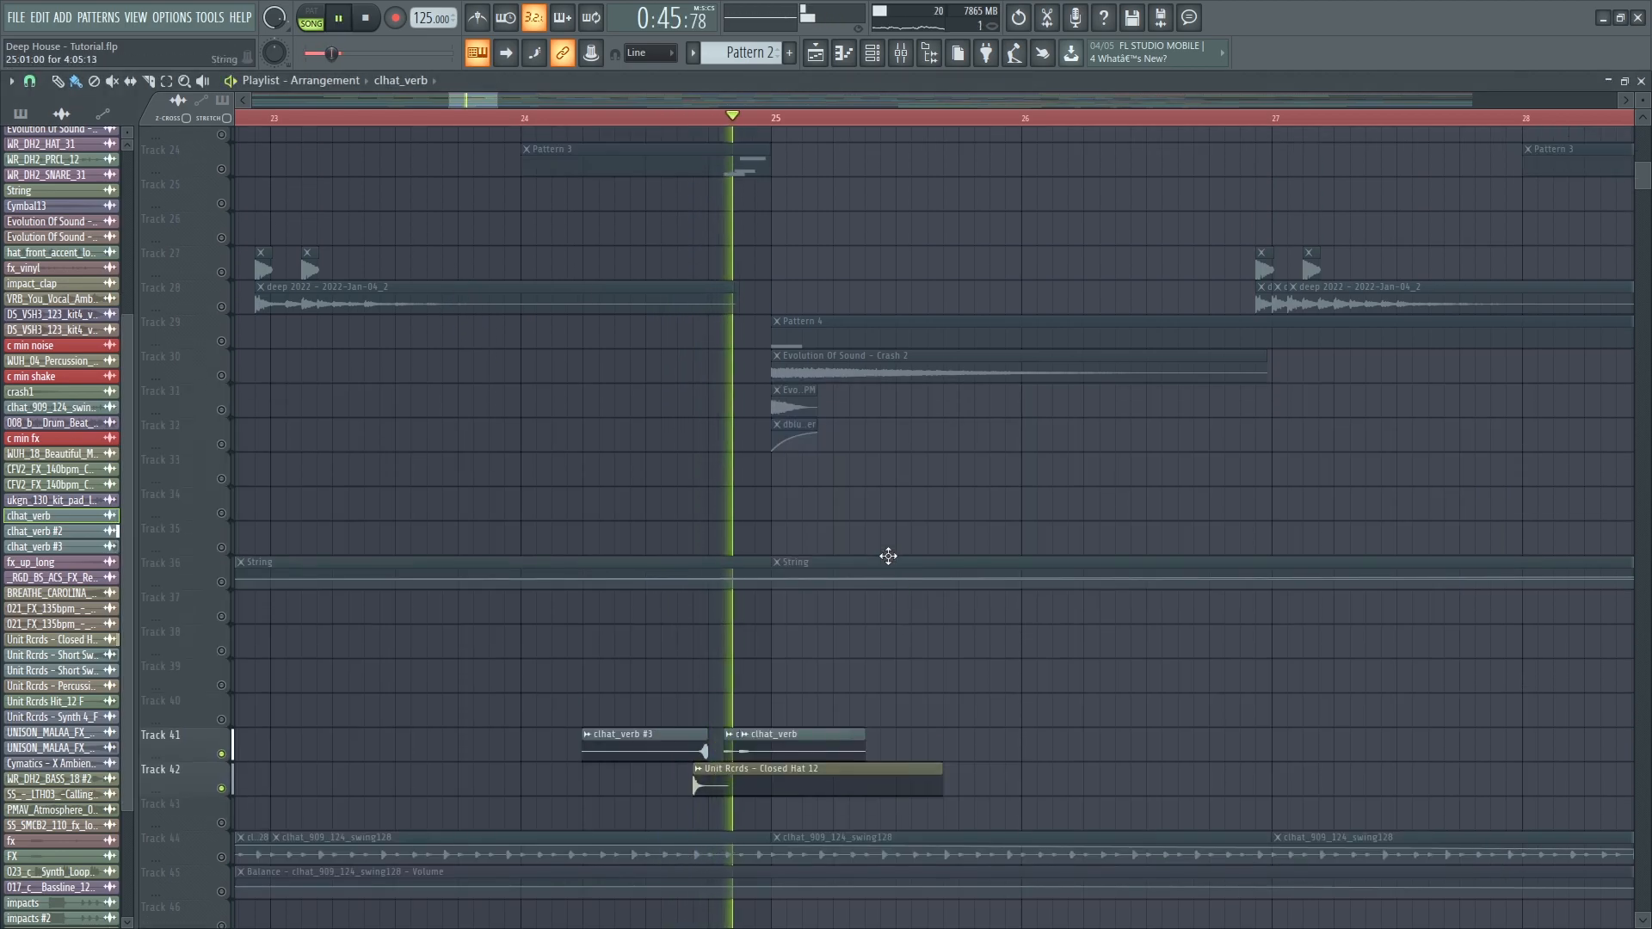
key(space)
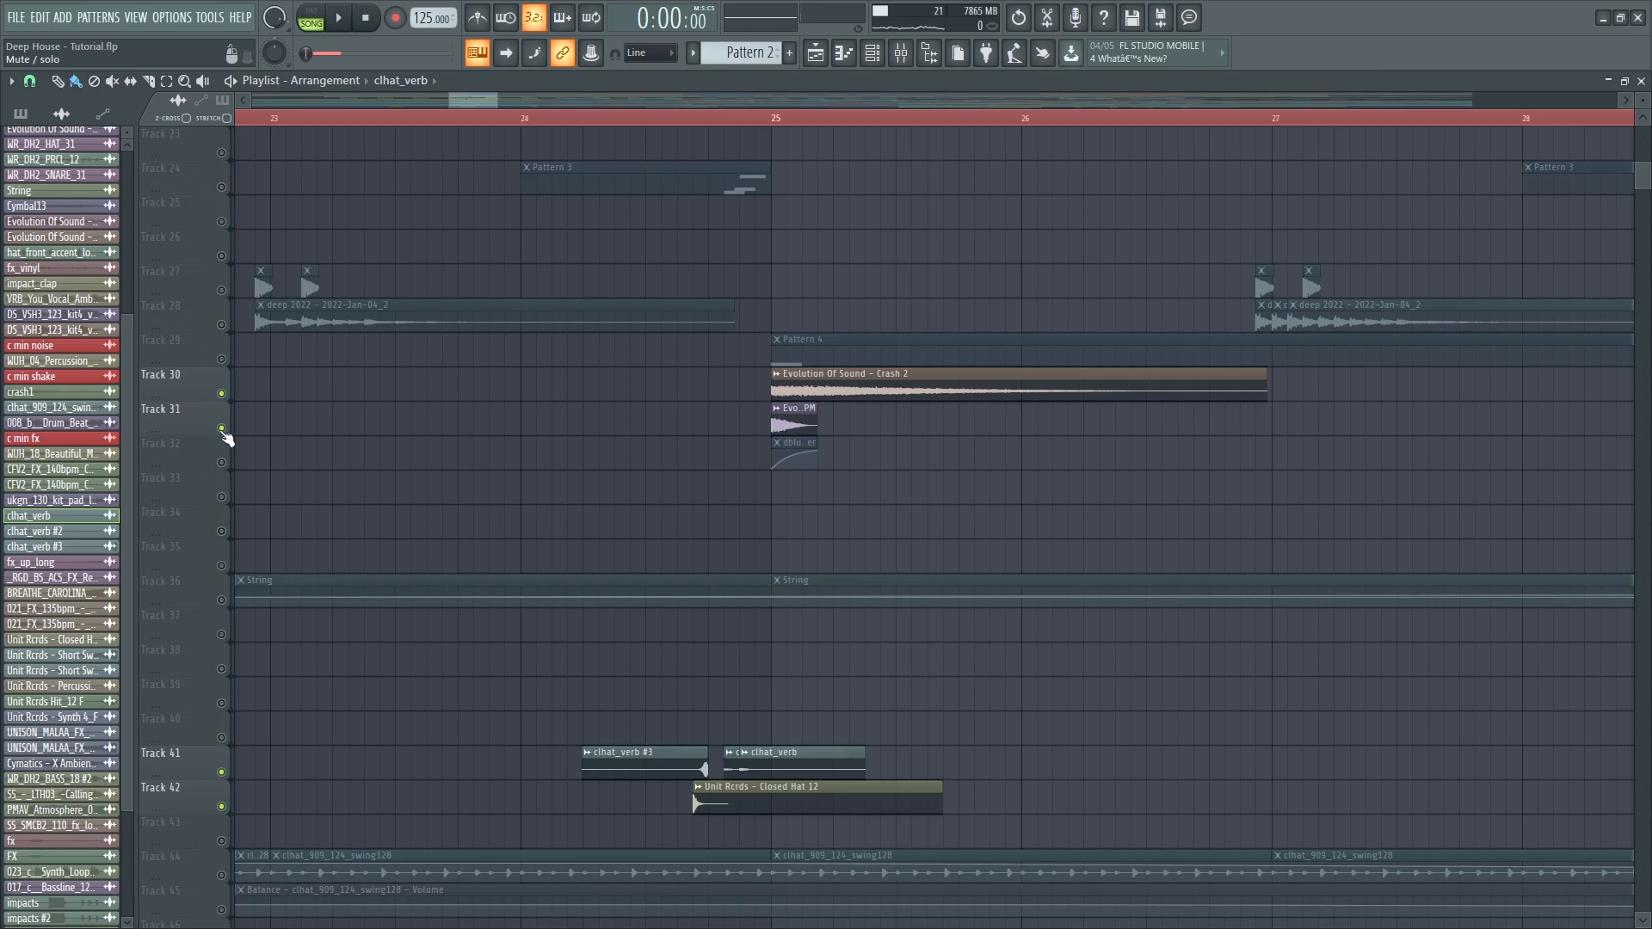
click(782, 124)
key(space)
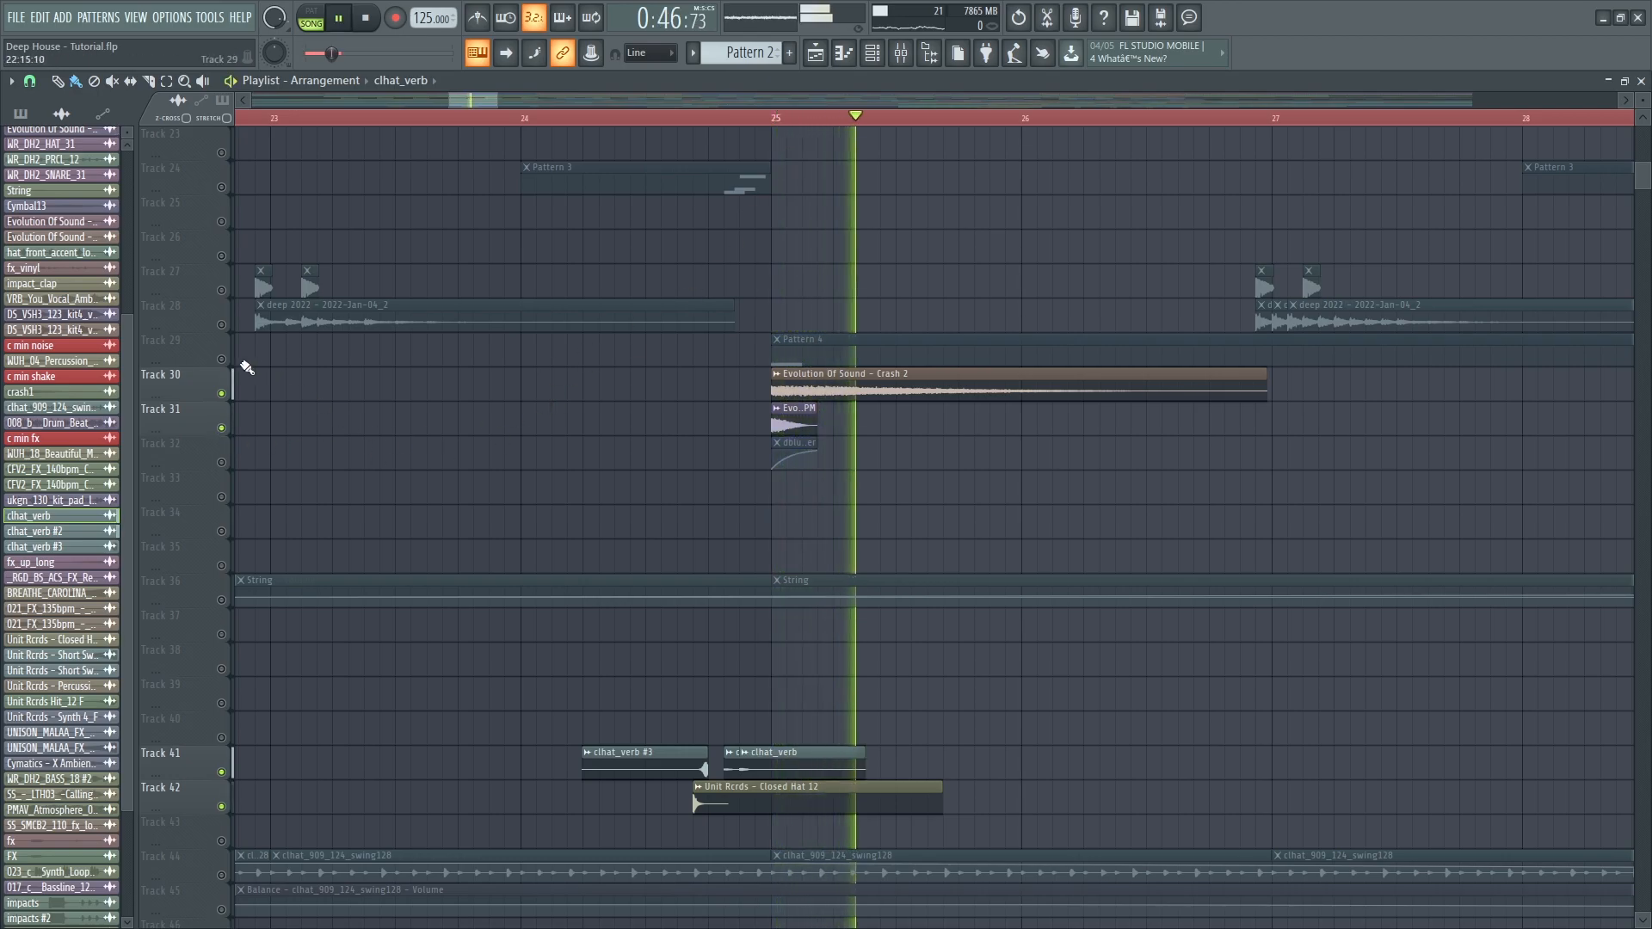
click(222, 360)
key(space)
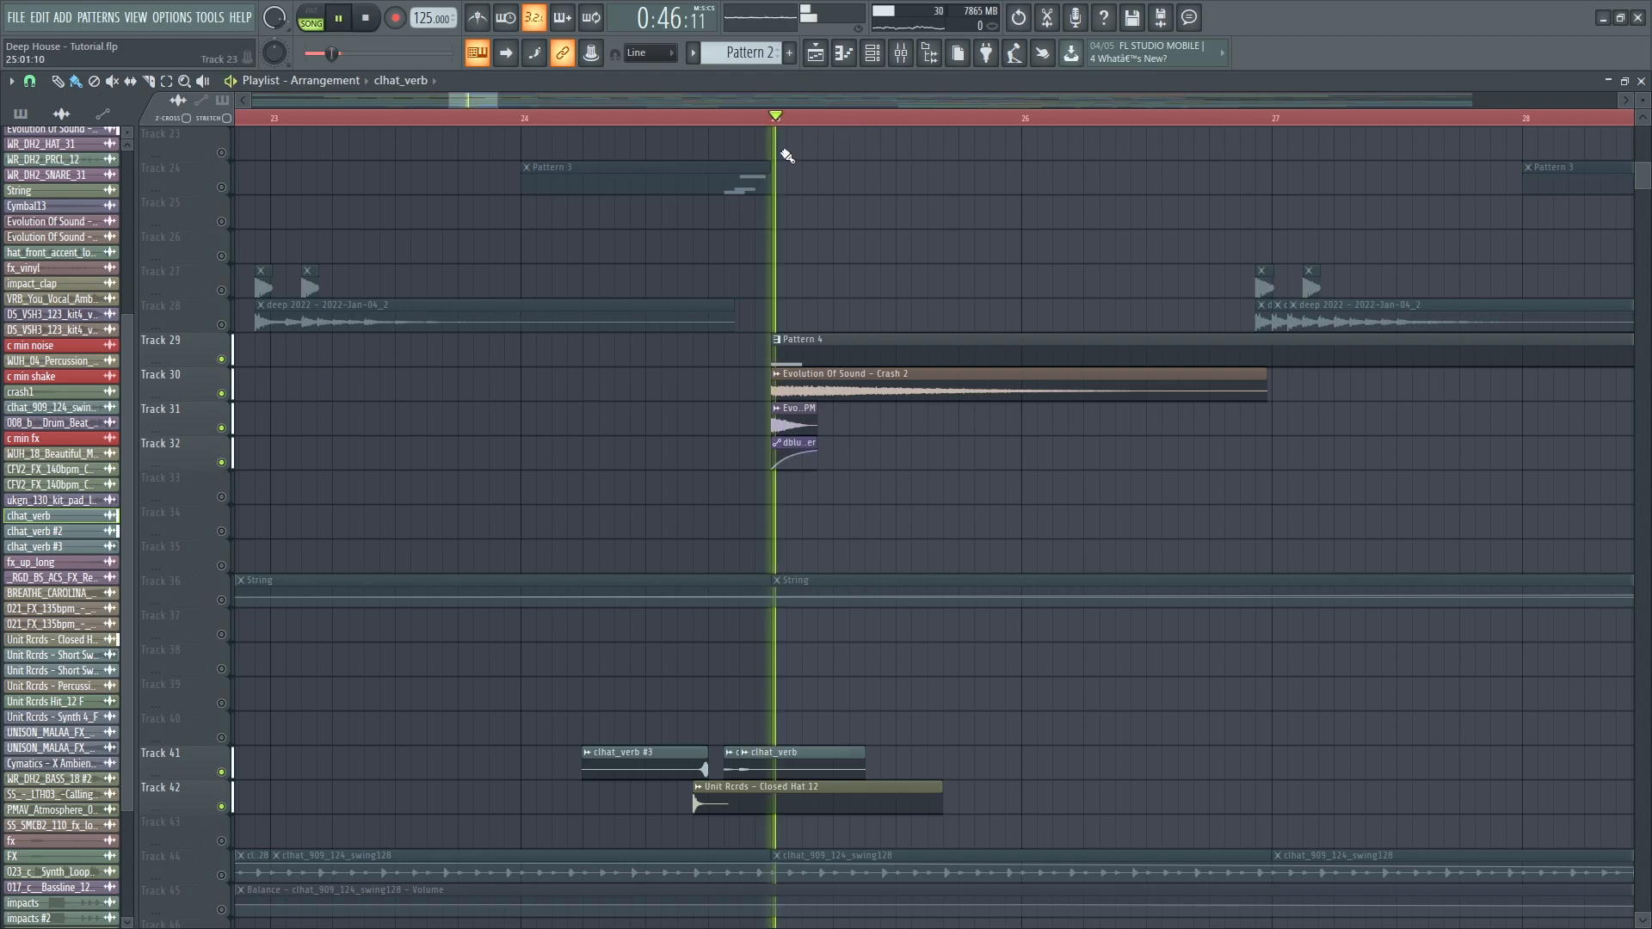
- Solo Track 29 and play its Pattern 4 clip over a selected range from bar 25 to bar 29
scroll(1036, 516, down, 2)
scroll(1043, 534, up, 3)
key(space)
right_click(222, 359)
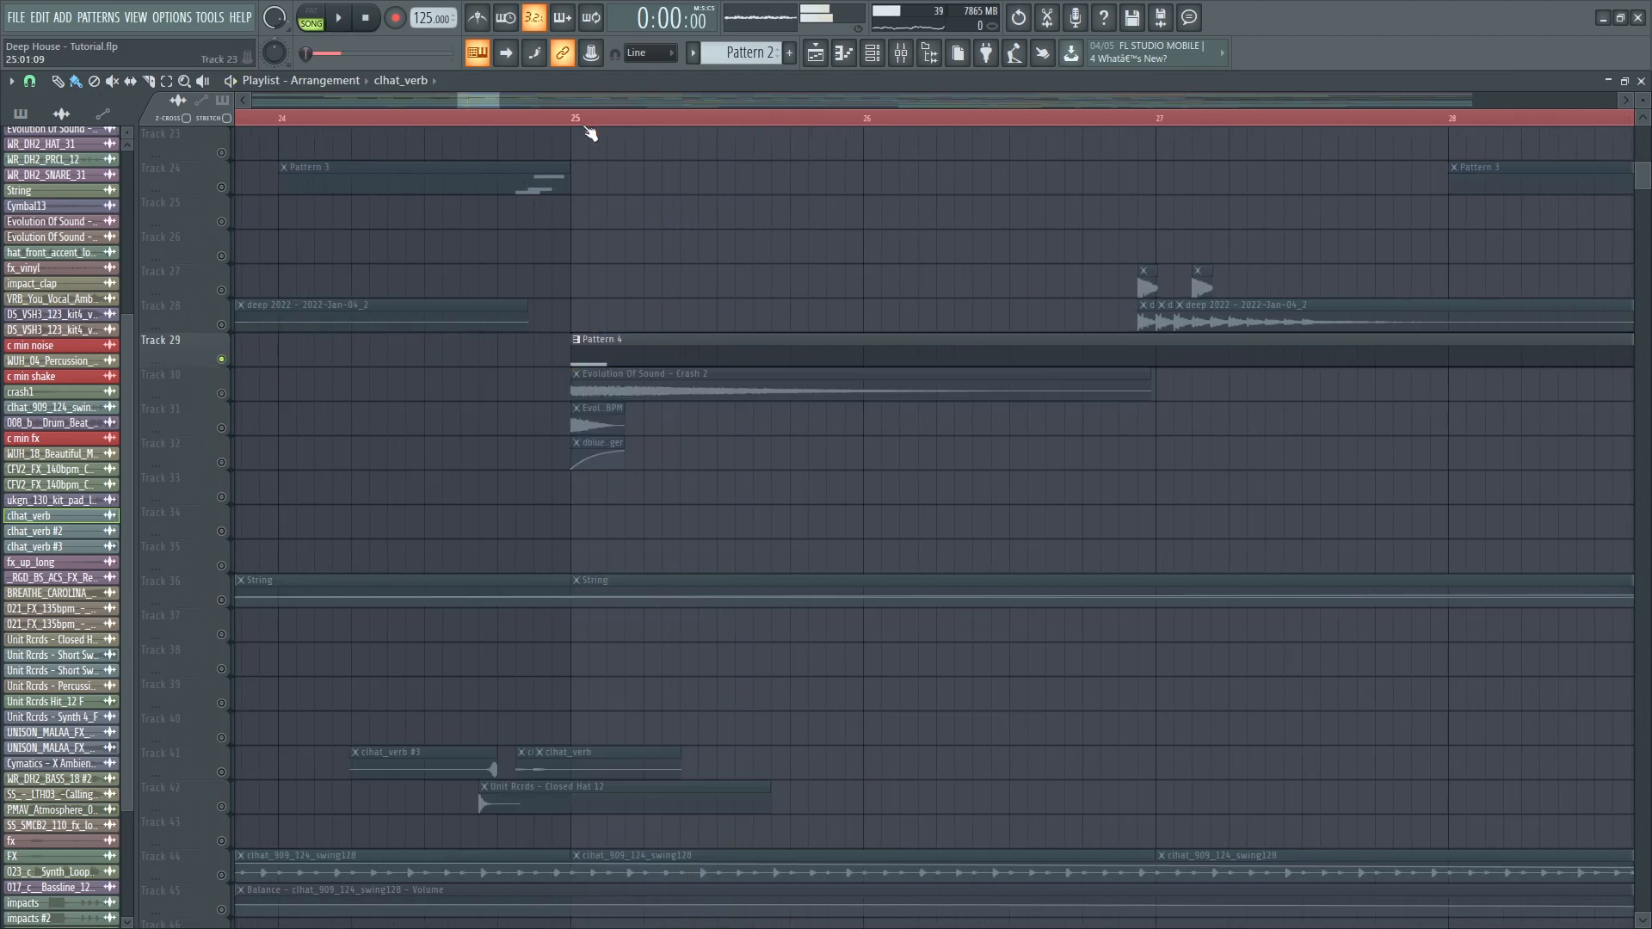
drag(578, 119, 1453, 121)
key(space)
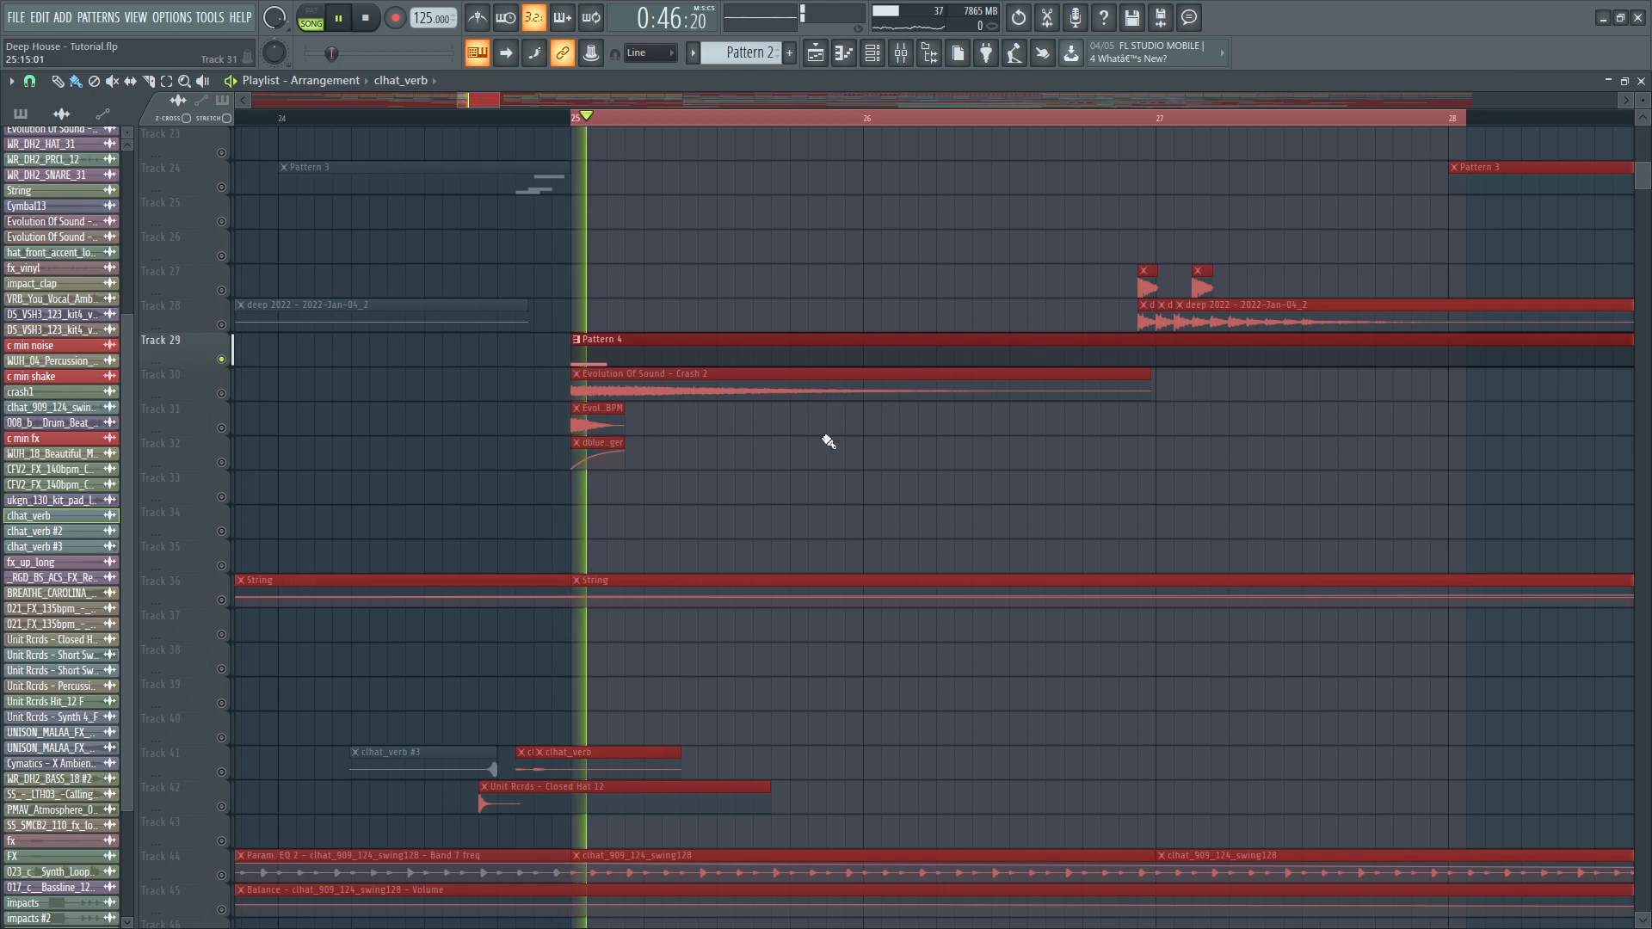
- Review Diva #3's mixer effects: Fruity parametric EQ 2, FabFilter Saturn and FabFilter Pro-MB, and close the windows
scroll(847, 437, down, 4)
key(F9)
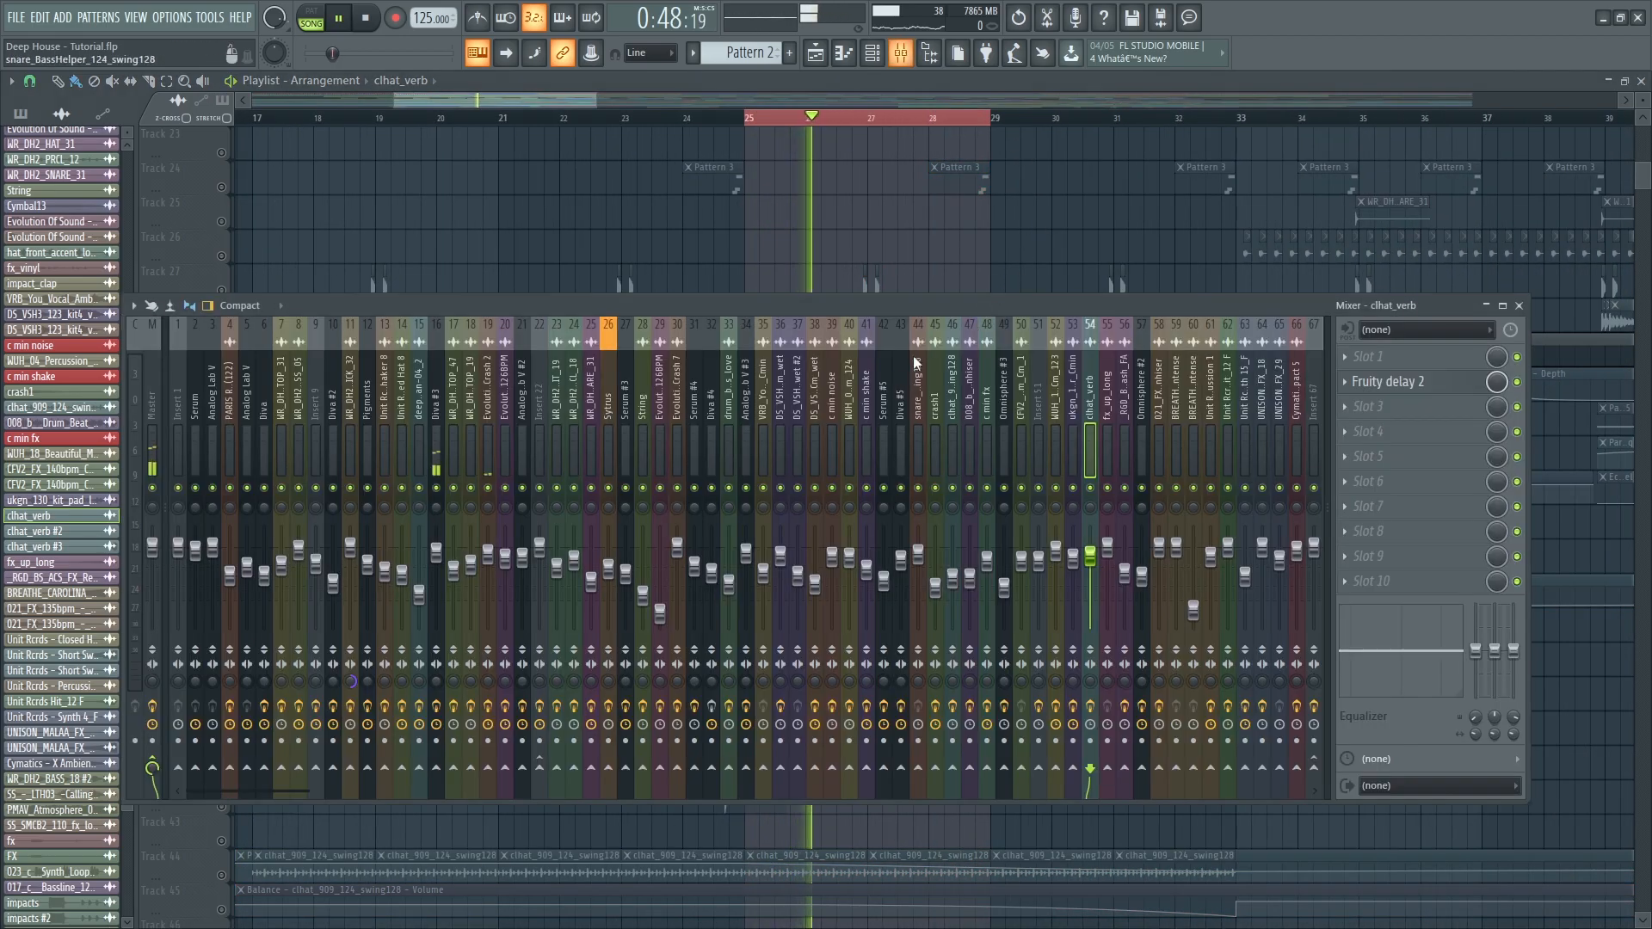
key(space)
click(440, 448)
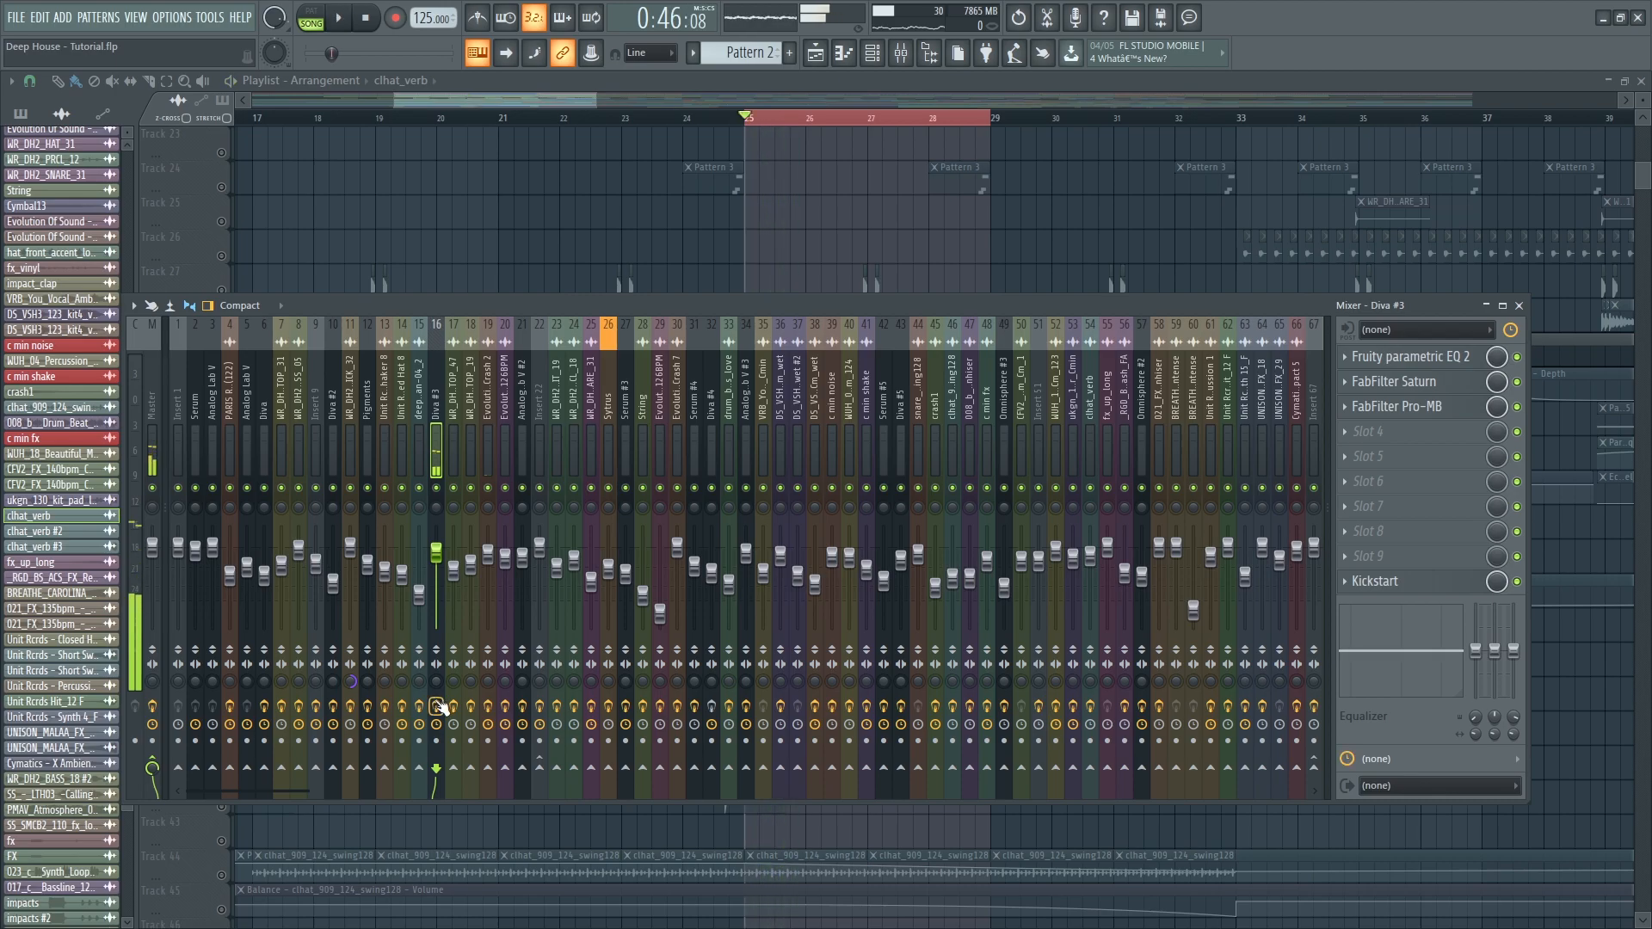
click(1445, 359)
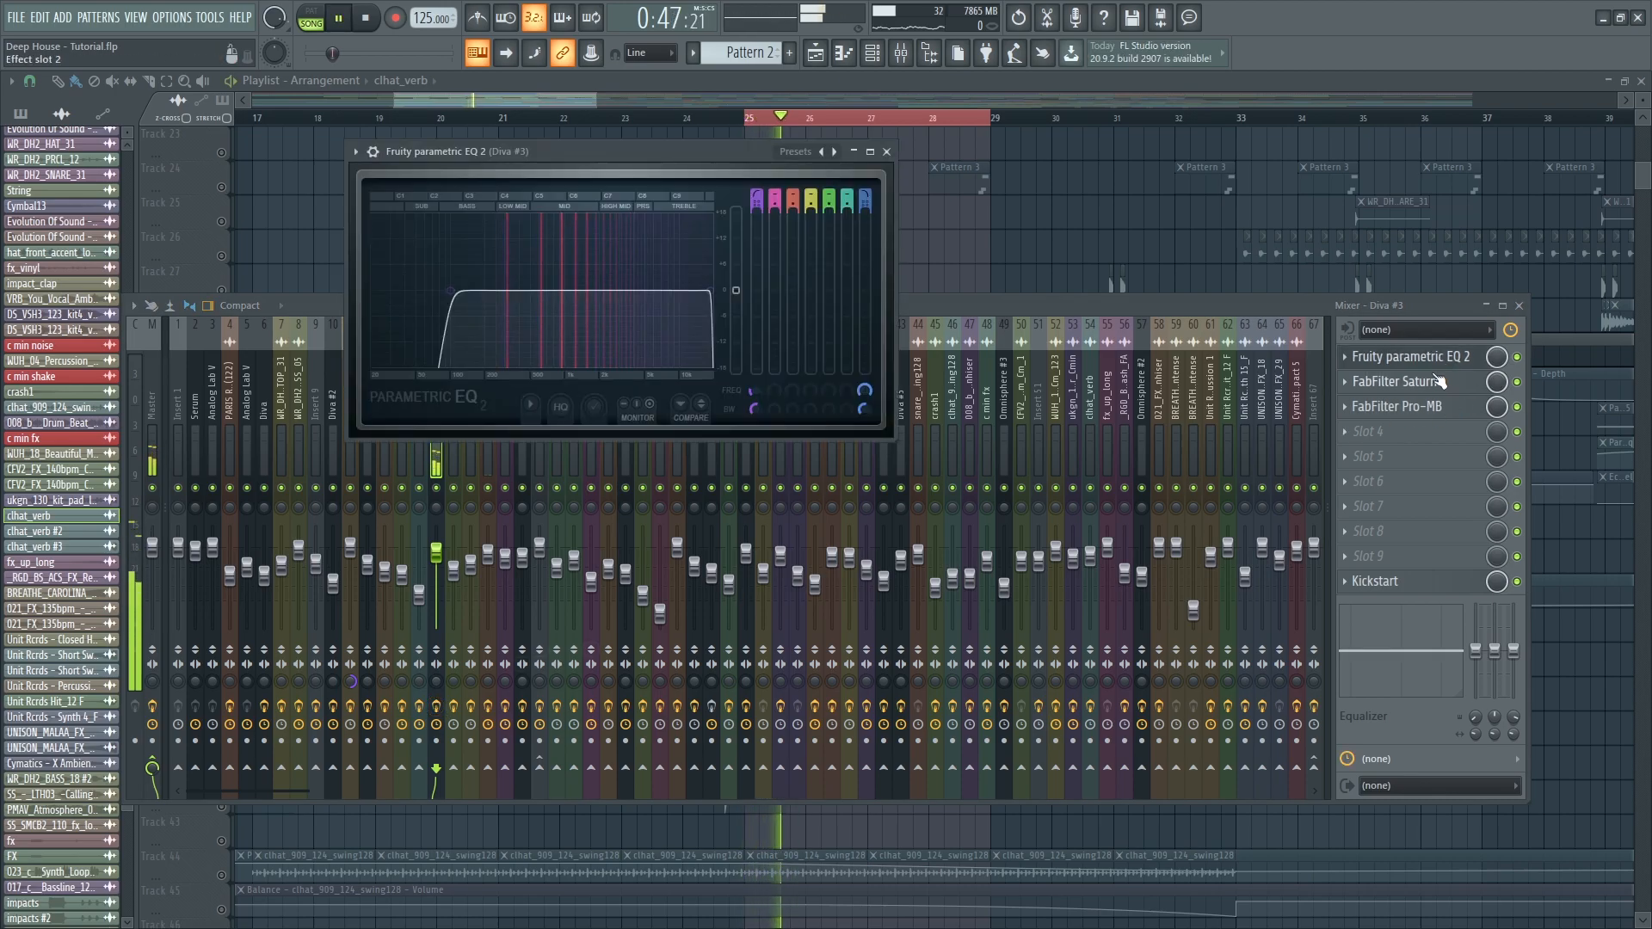
click(1439, 381)
click(1432, 406)
key(space)
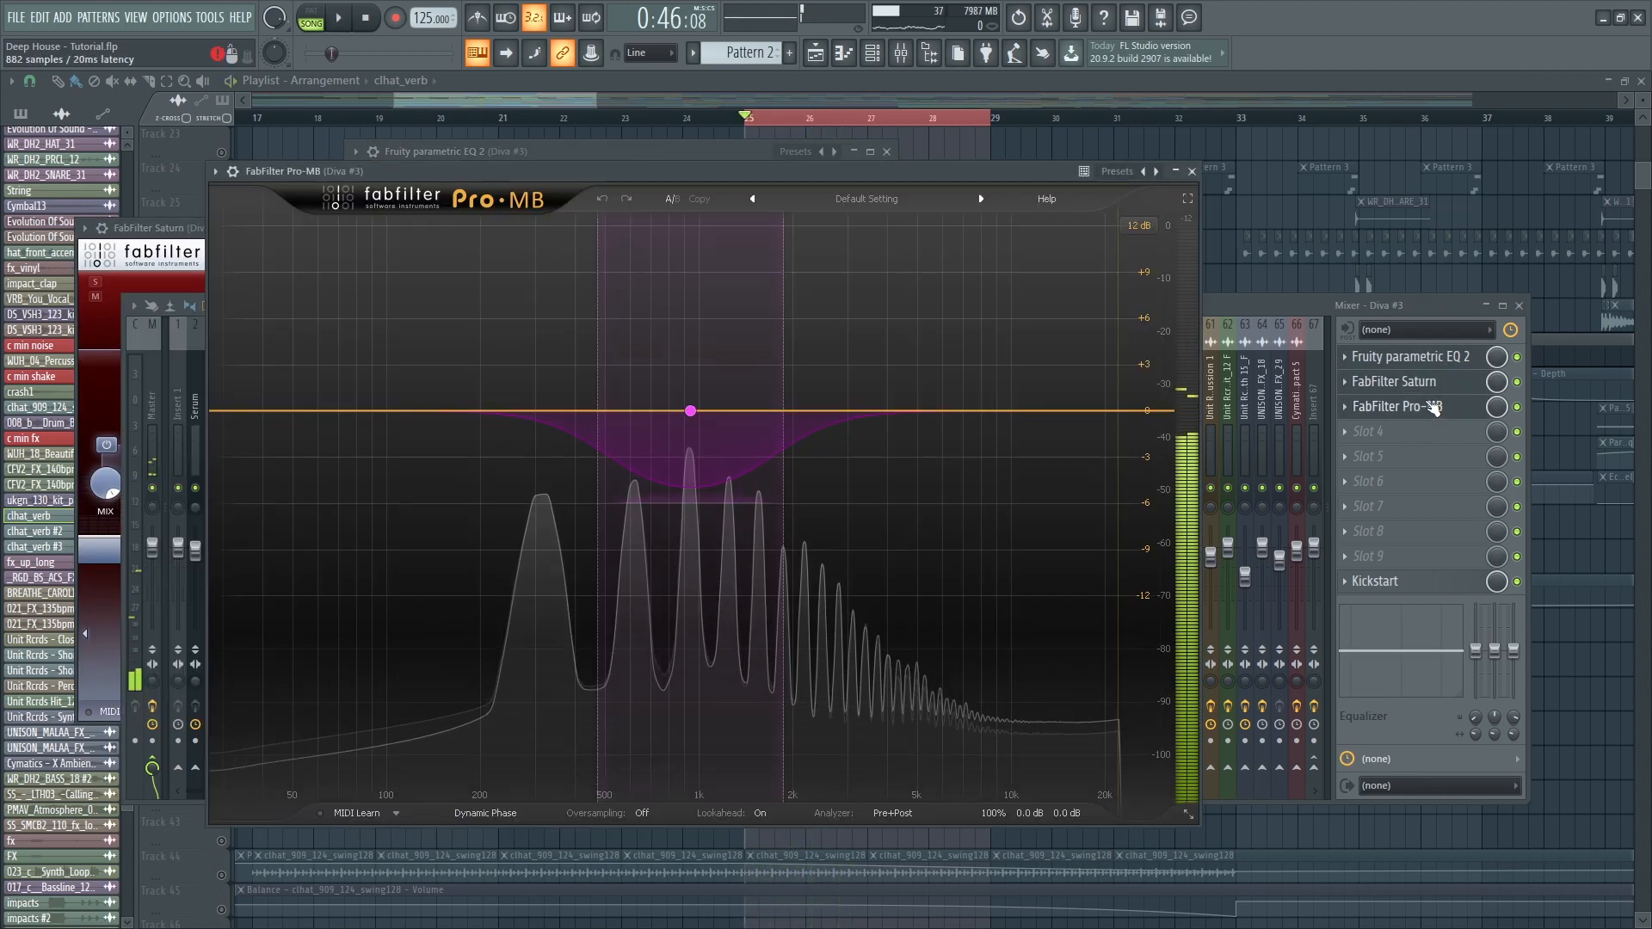
key(space)
click(1205, 287)
- Bring all tracks back into playback and play the arrangement with the selected range extended to bar 33
scroll(555, 397, up, 2)
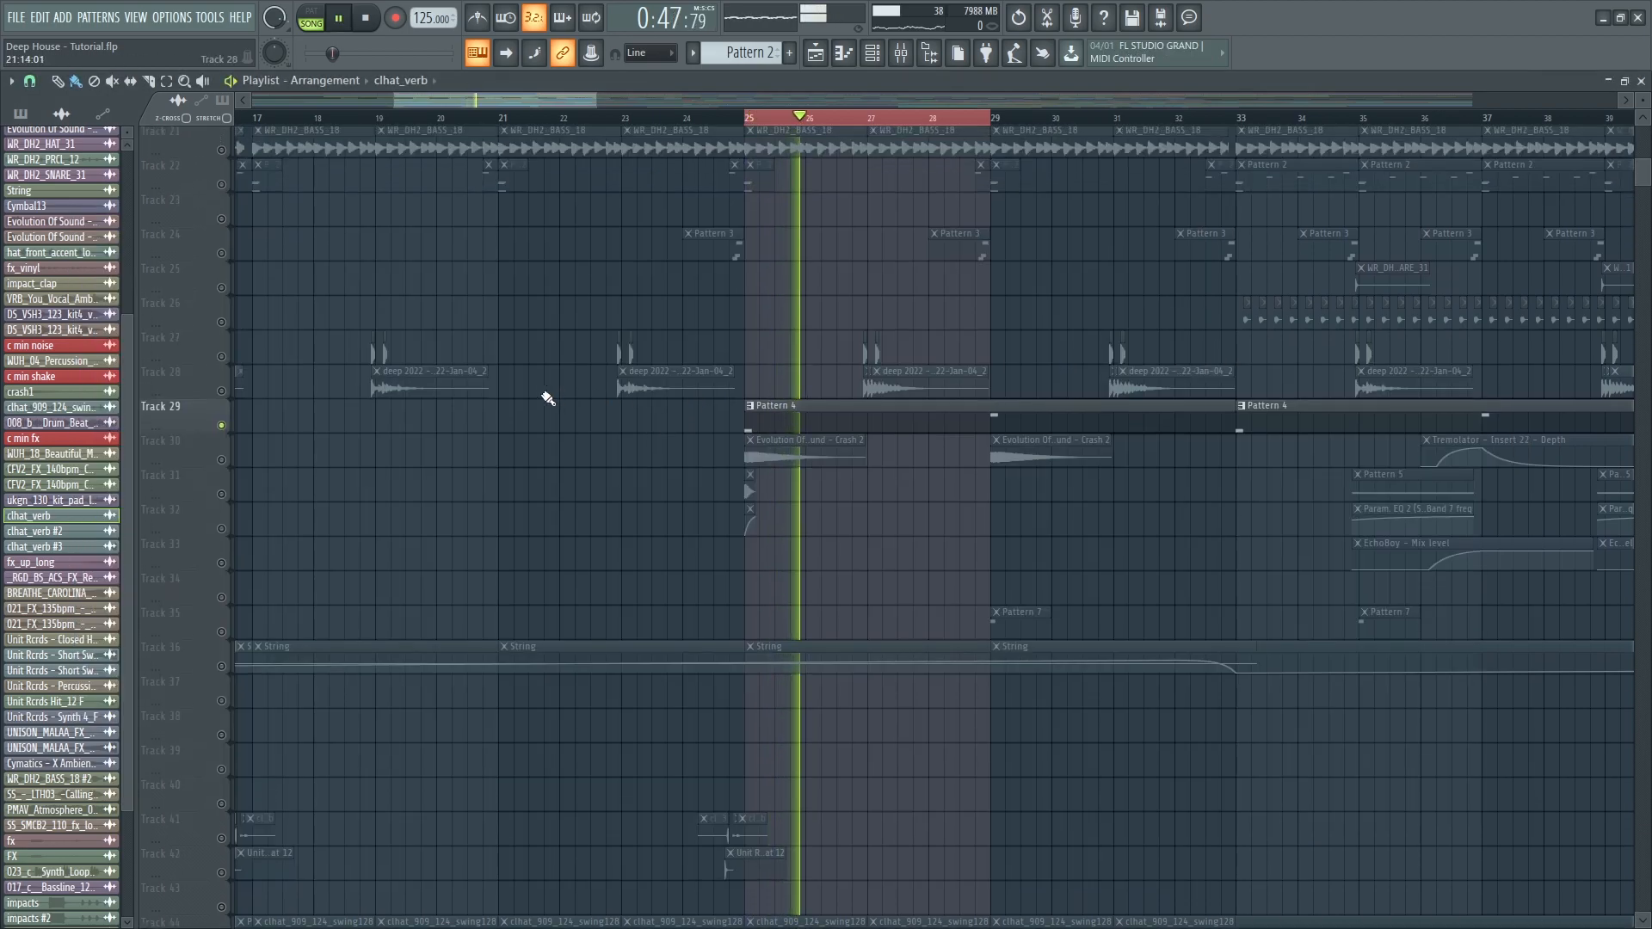
scroll(845, 478, up, 3)
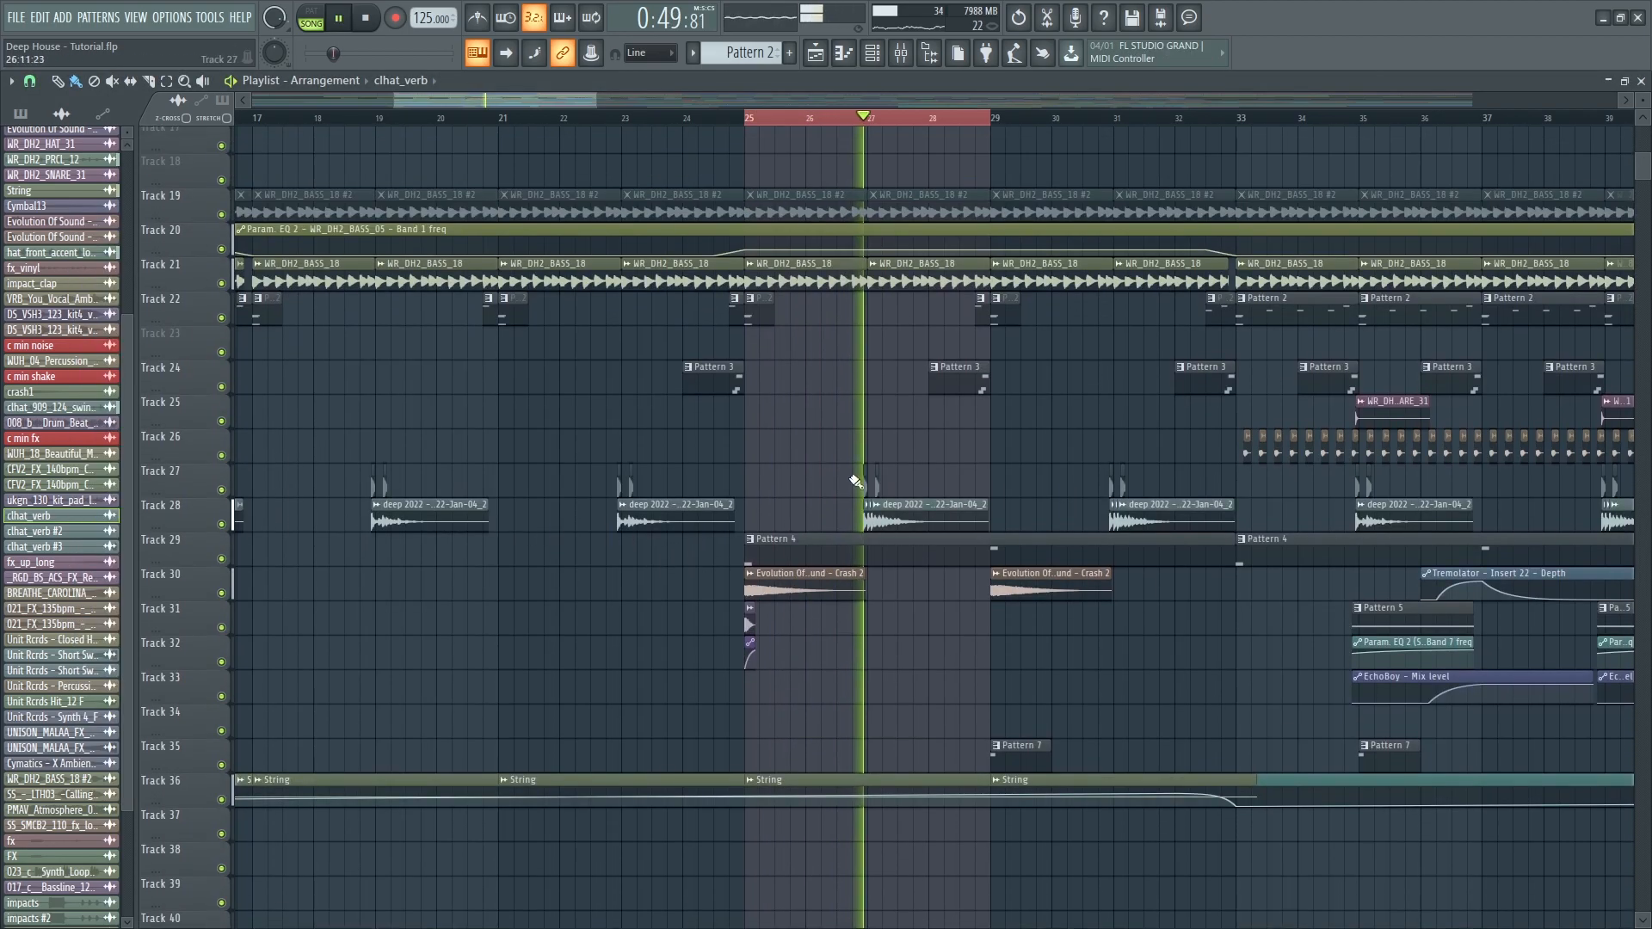
scroll(813, 456, down, 3)
ctrl+shift+click(1047, 116)
scroll(1110, 232, up, 3)
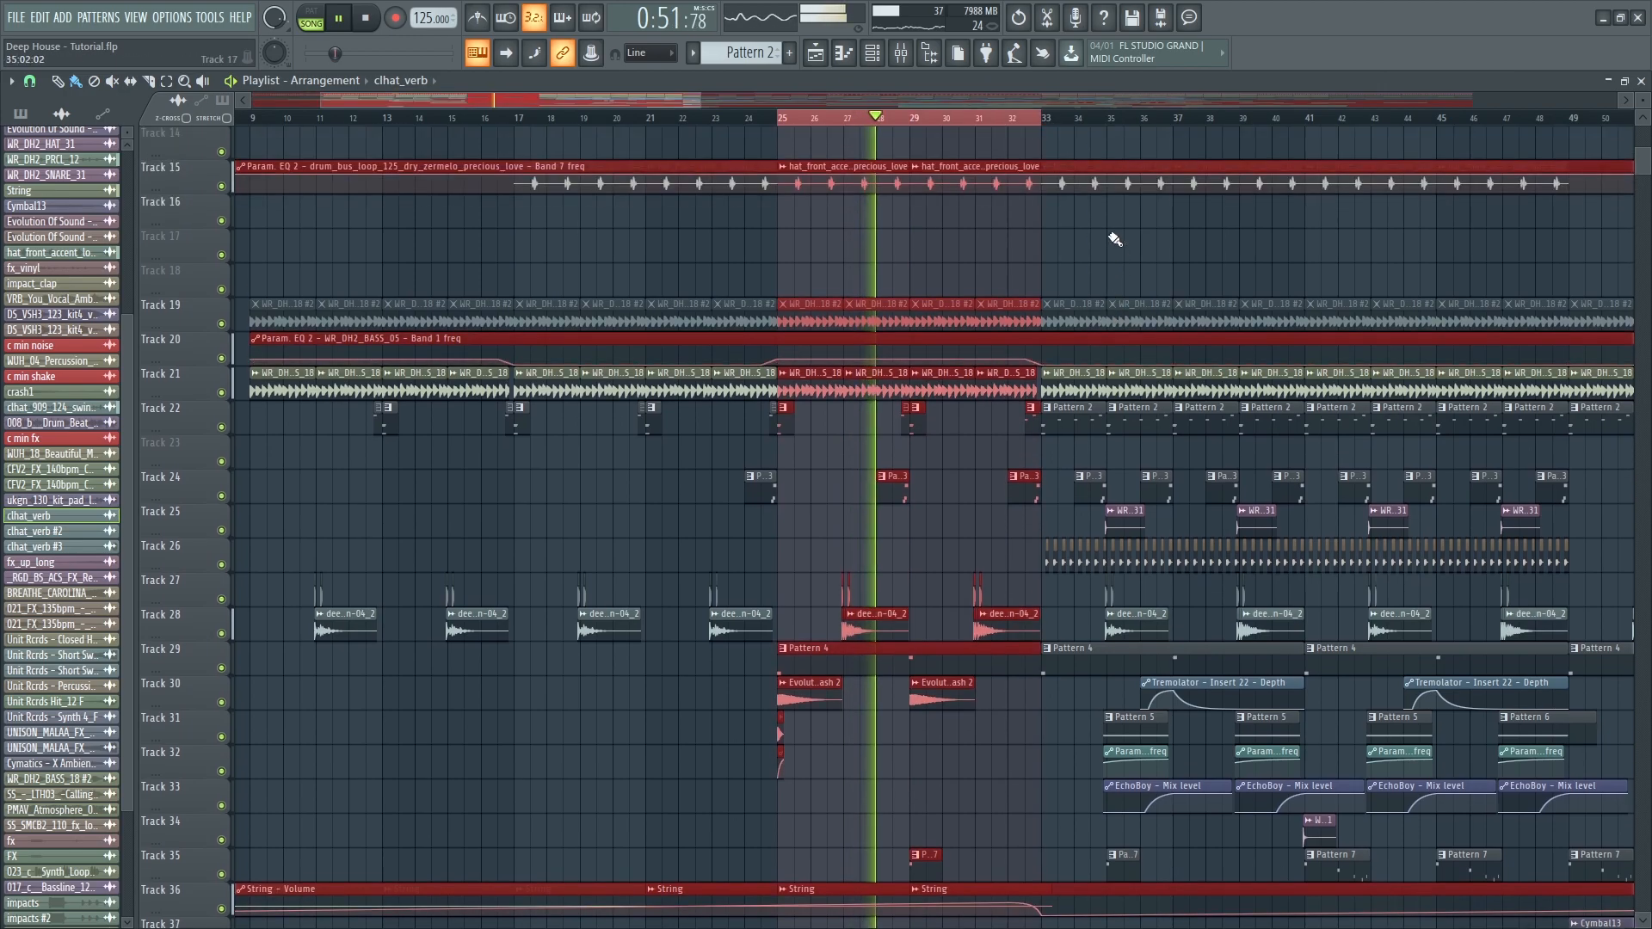
scroll(1106, 270, up, 6)
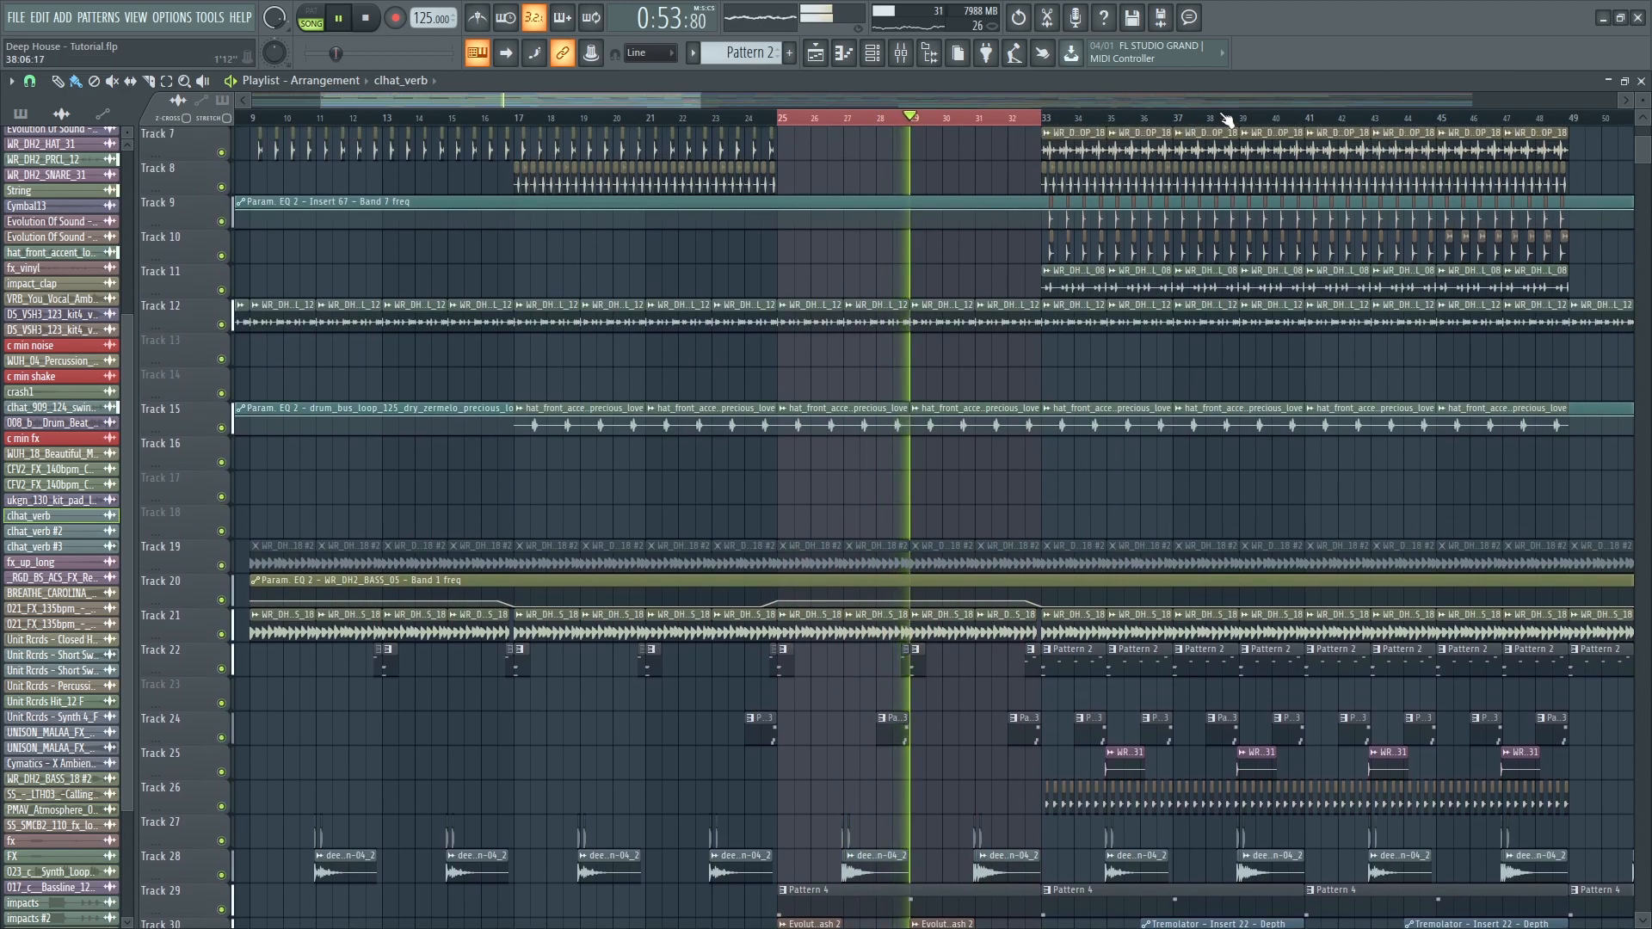
- Extend the playback range to bar 41, listen up to the Pattern 3 clip before bar 33, and stop playback
ctrl+shift+click(1311, 118)
scroll(1228, 516, down, 4)
scroll(1224, 535, up, 3)
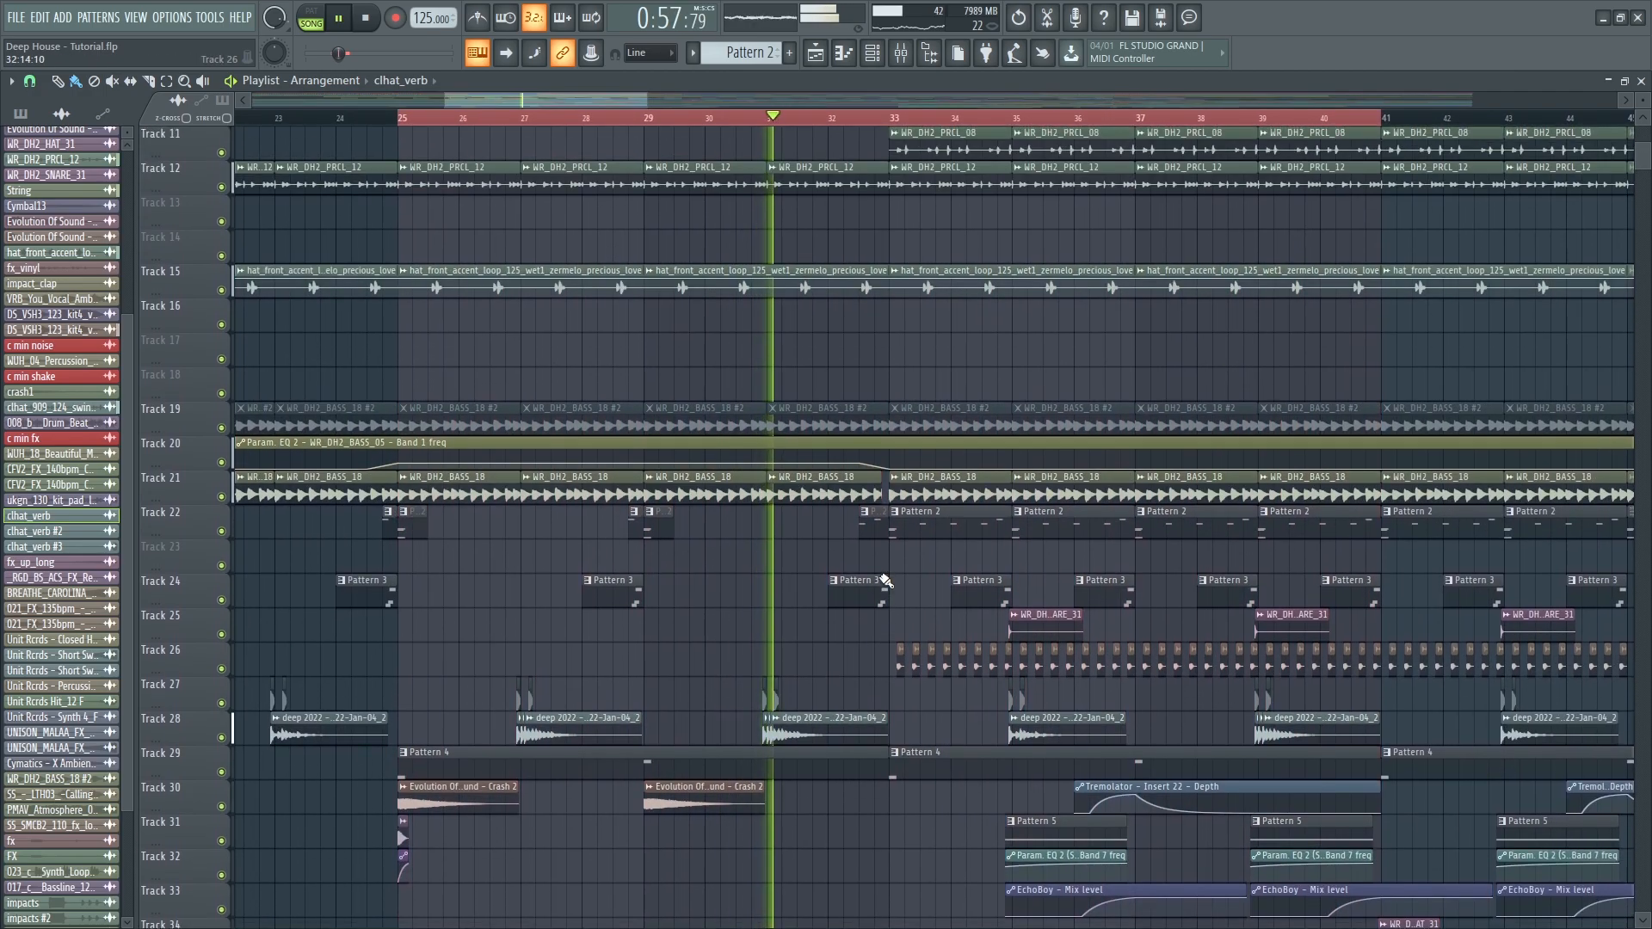
scroll(883, 576, down, 3)
scroll(879, 563, up, 1)
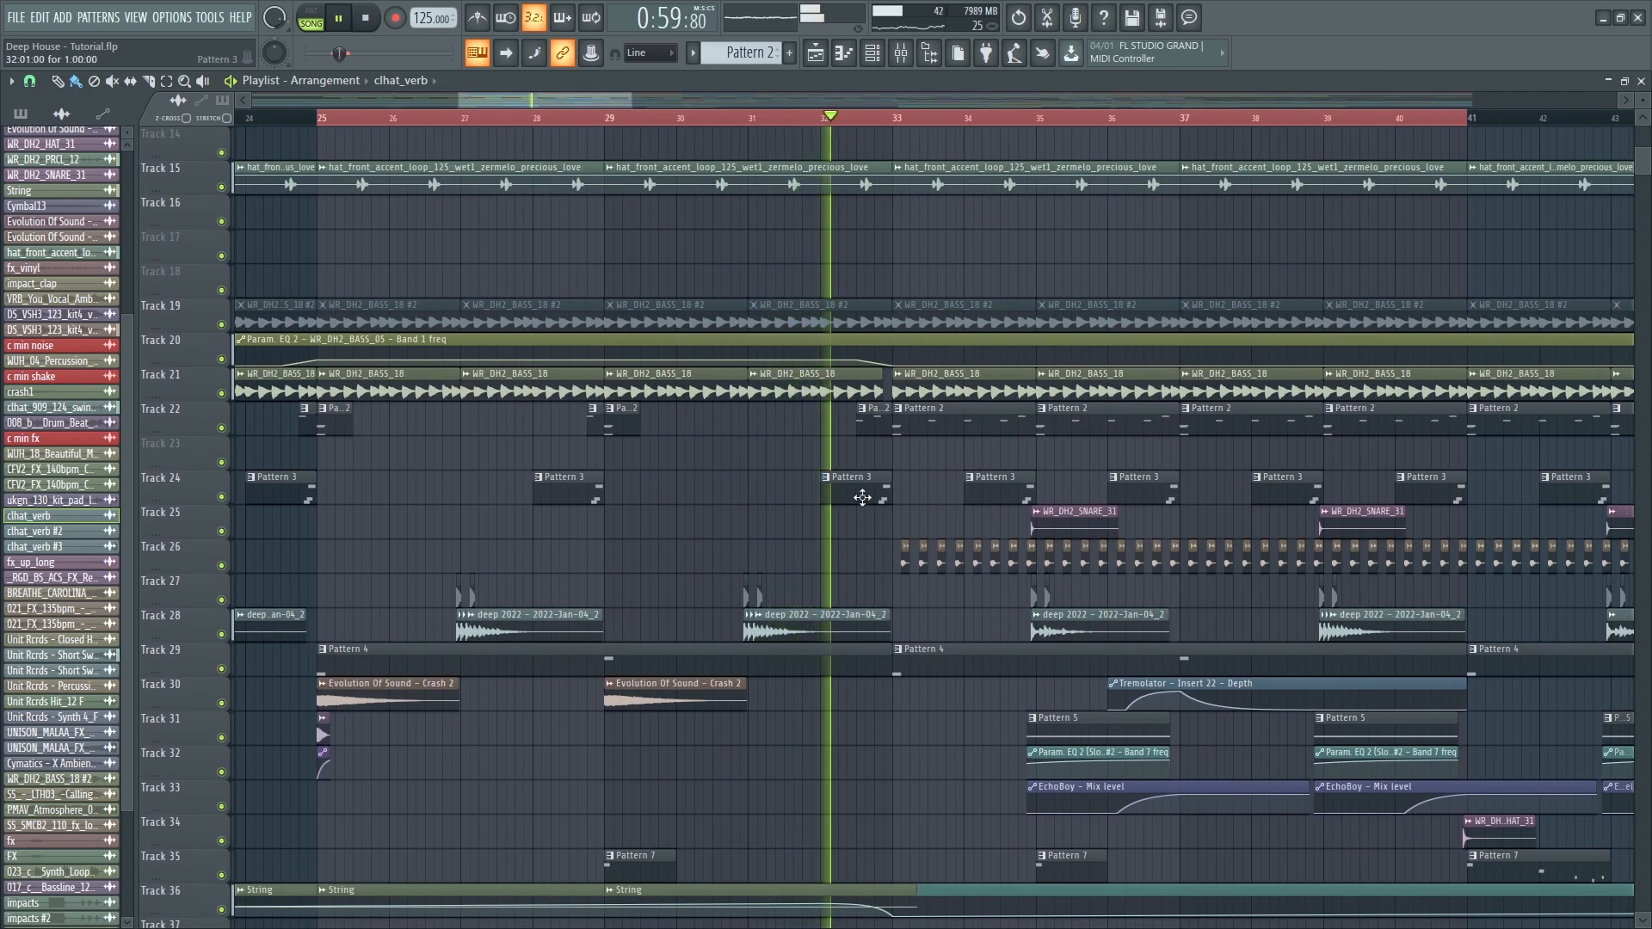
key(space)
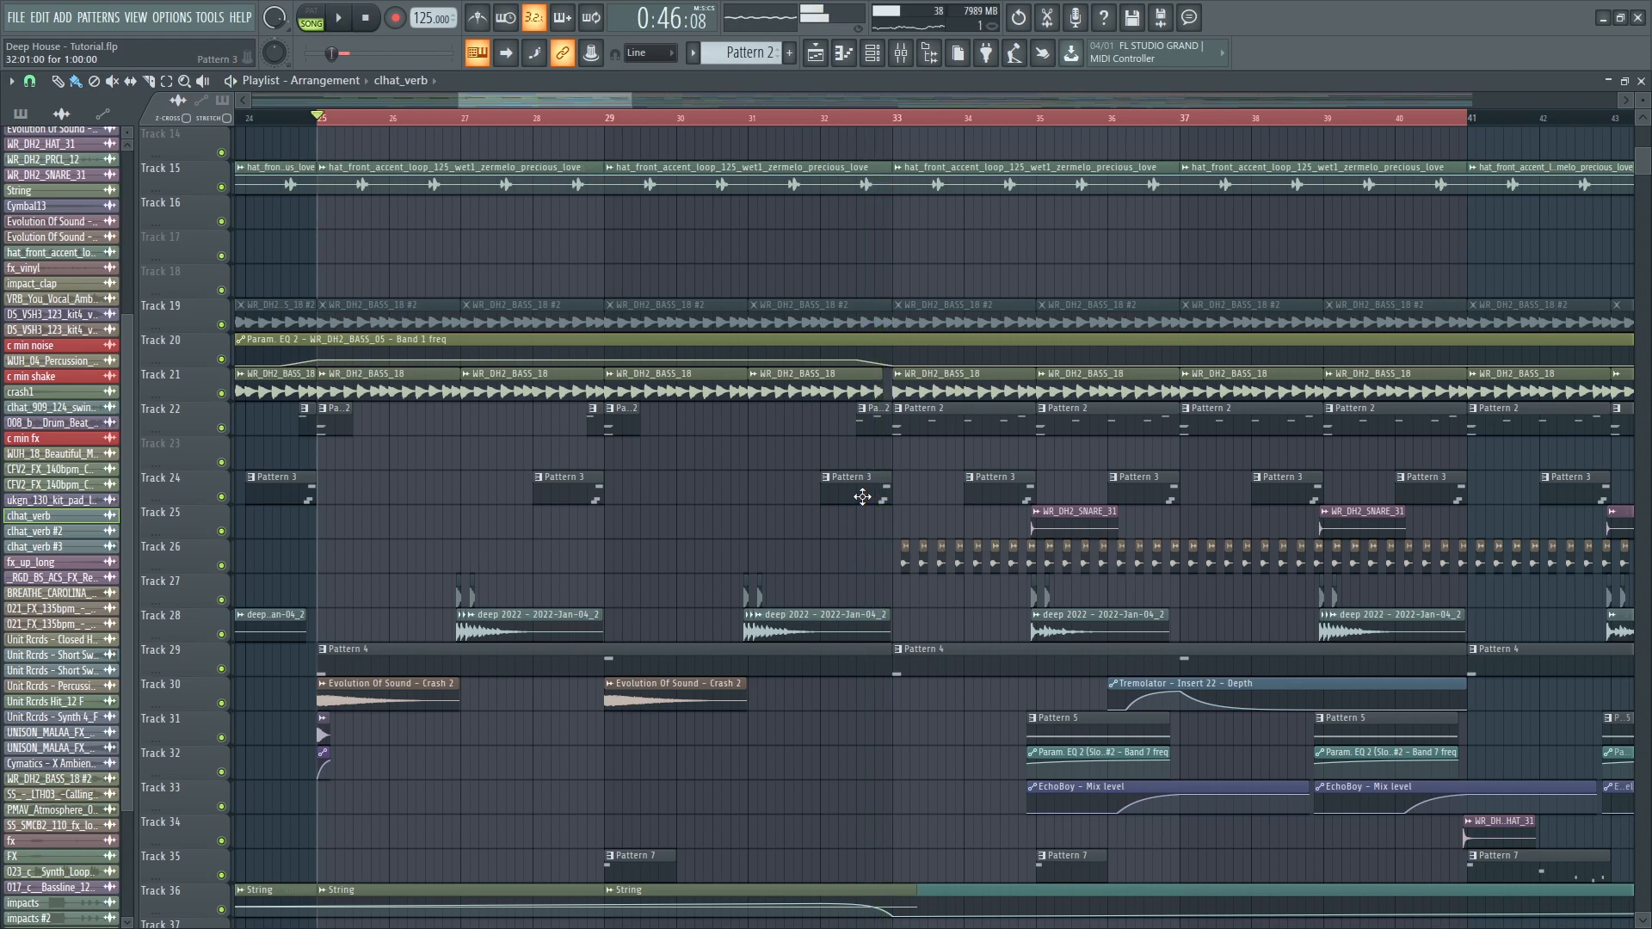
- Open Pattern 3's Pigments notes in the piano roll and play them in pattern mode
double_click(862, 496)
click(311, 19)
key(space)
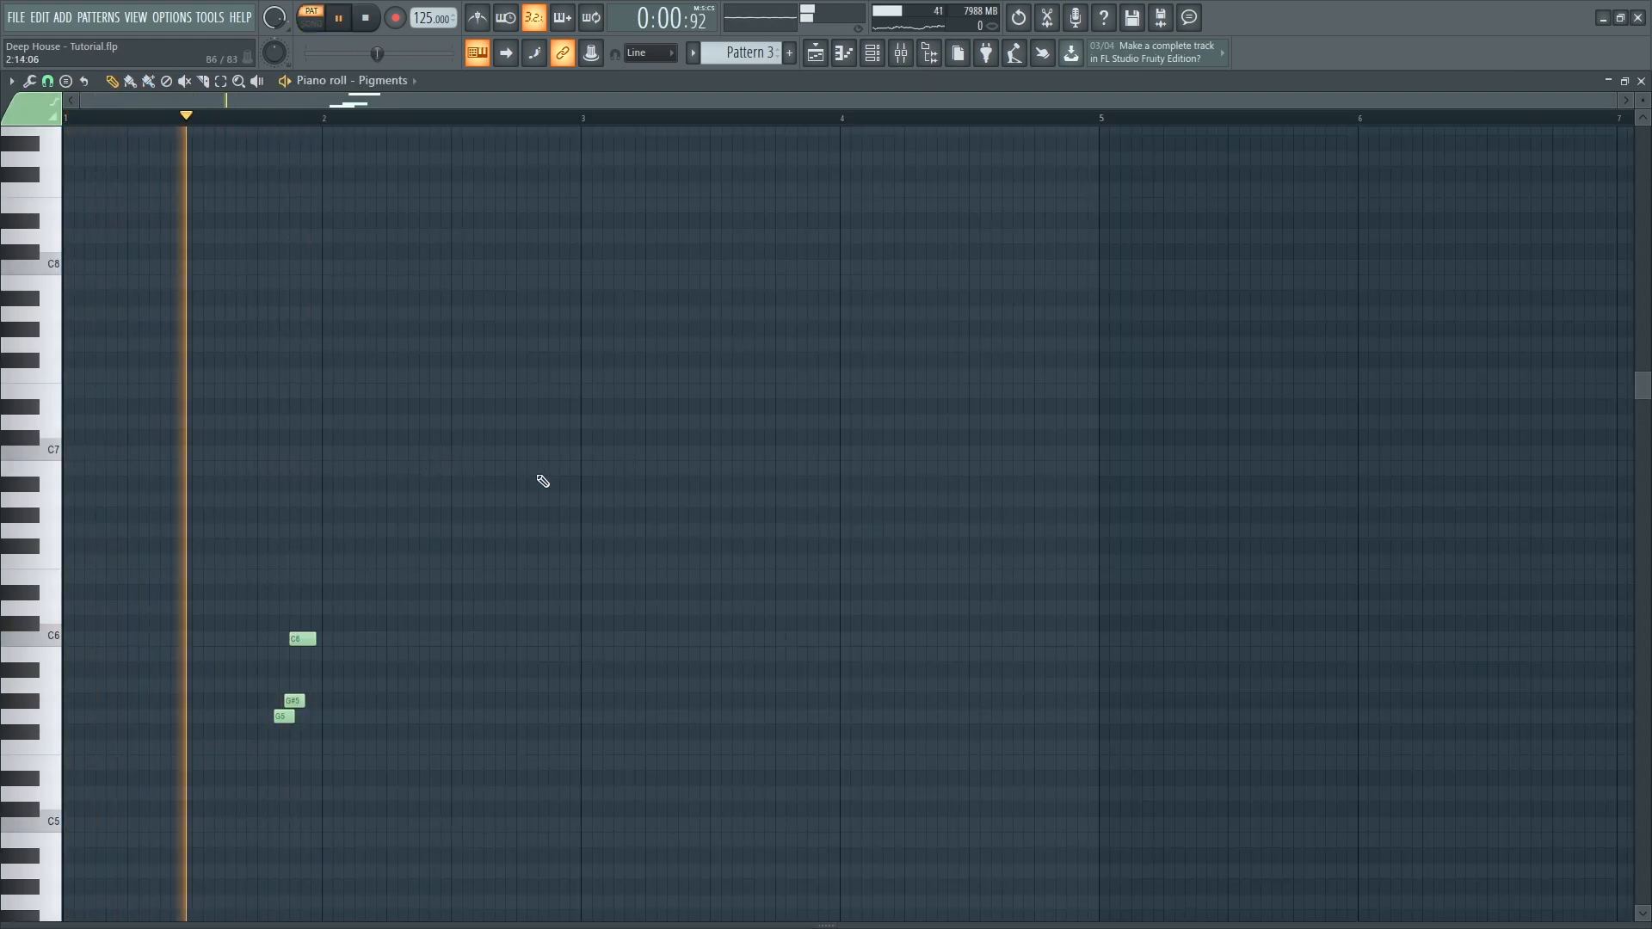
- Review the ValhallaVintageVerb and Kickstart effects on the Pigments mixer track
key(F9)
click(358, 430)
click(359, 430)
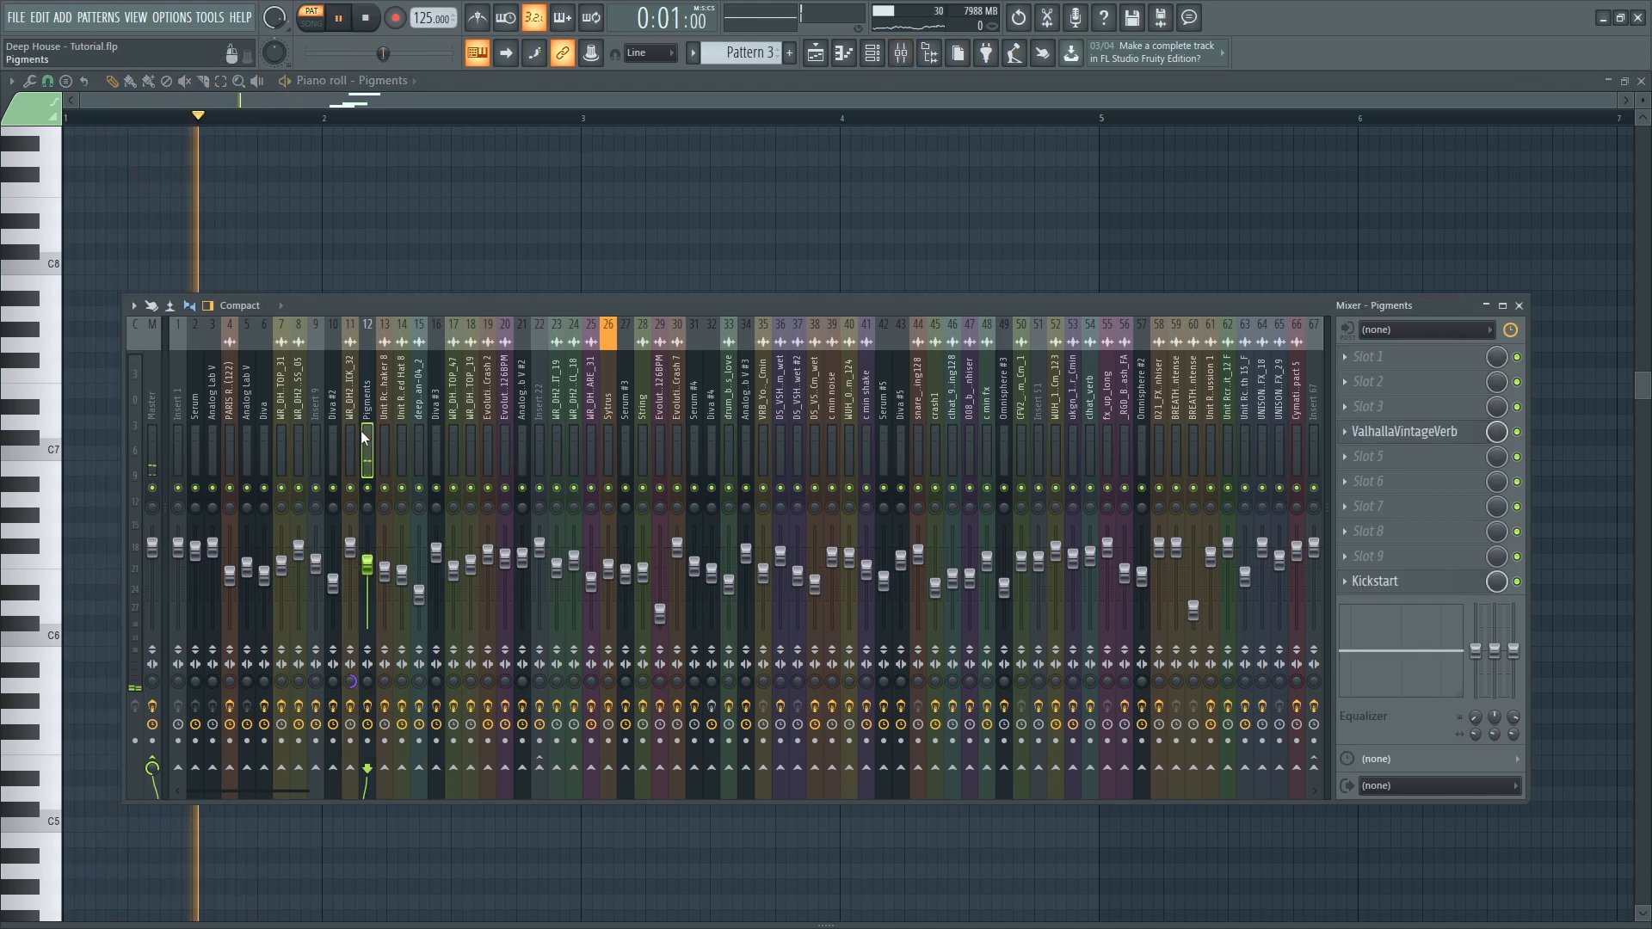
key(space)
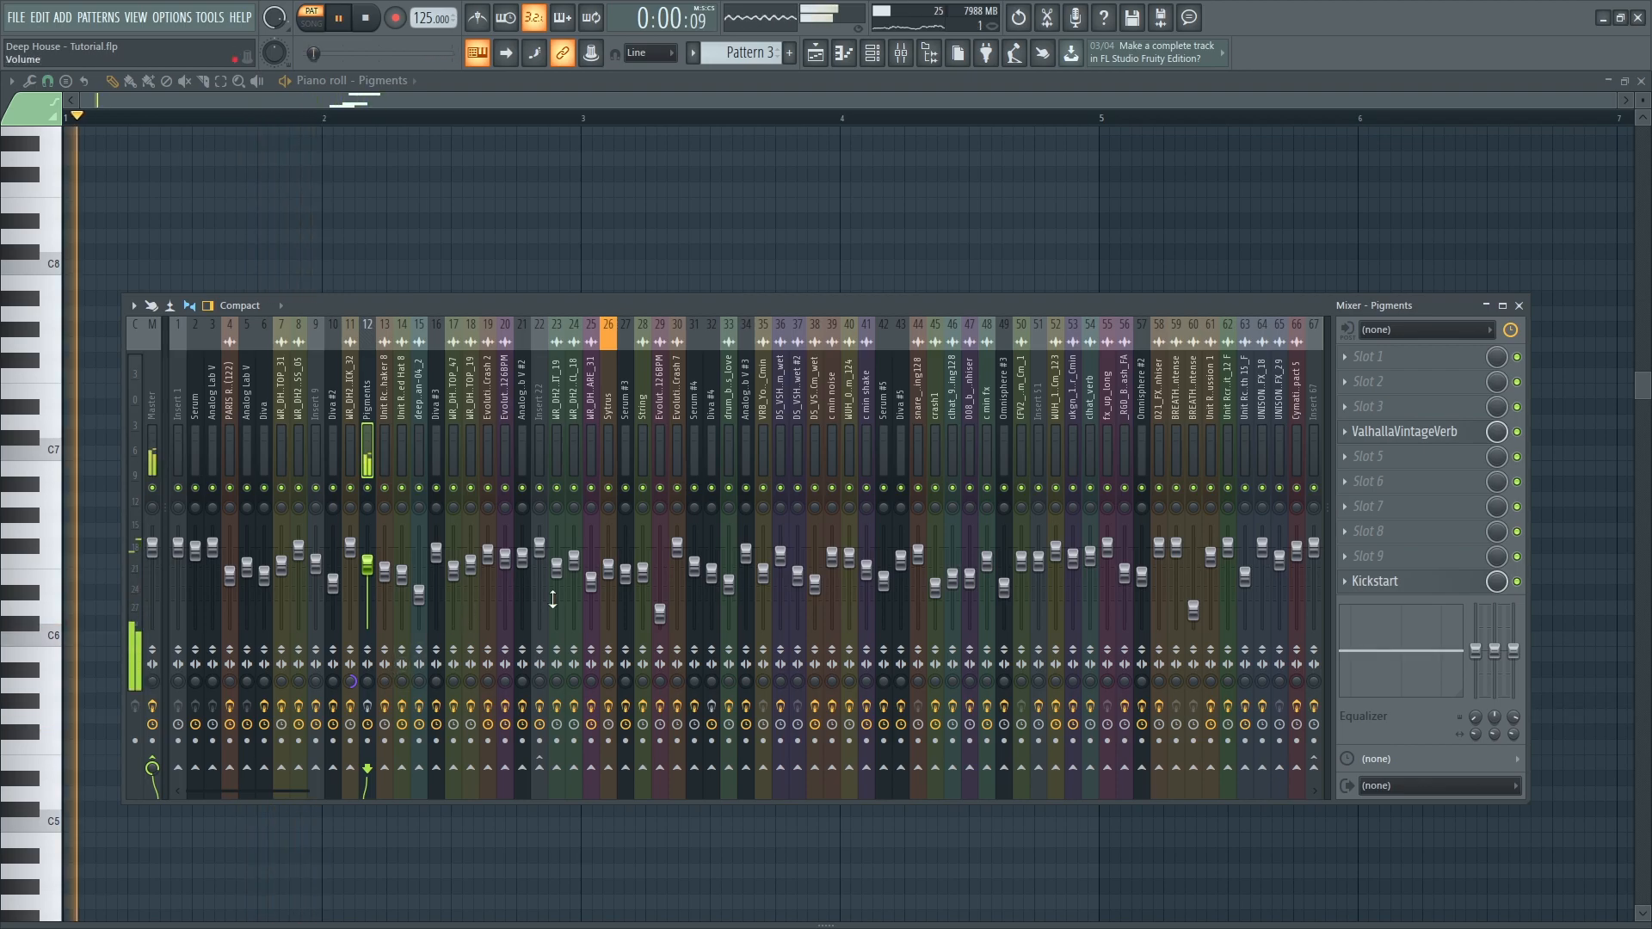
click(1400, 434)
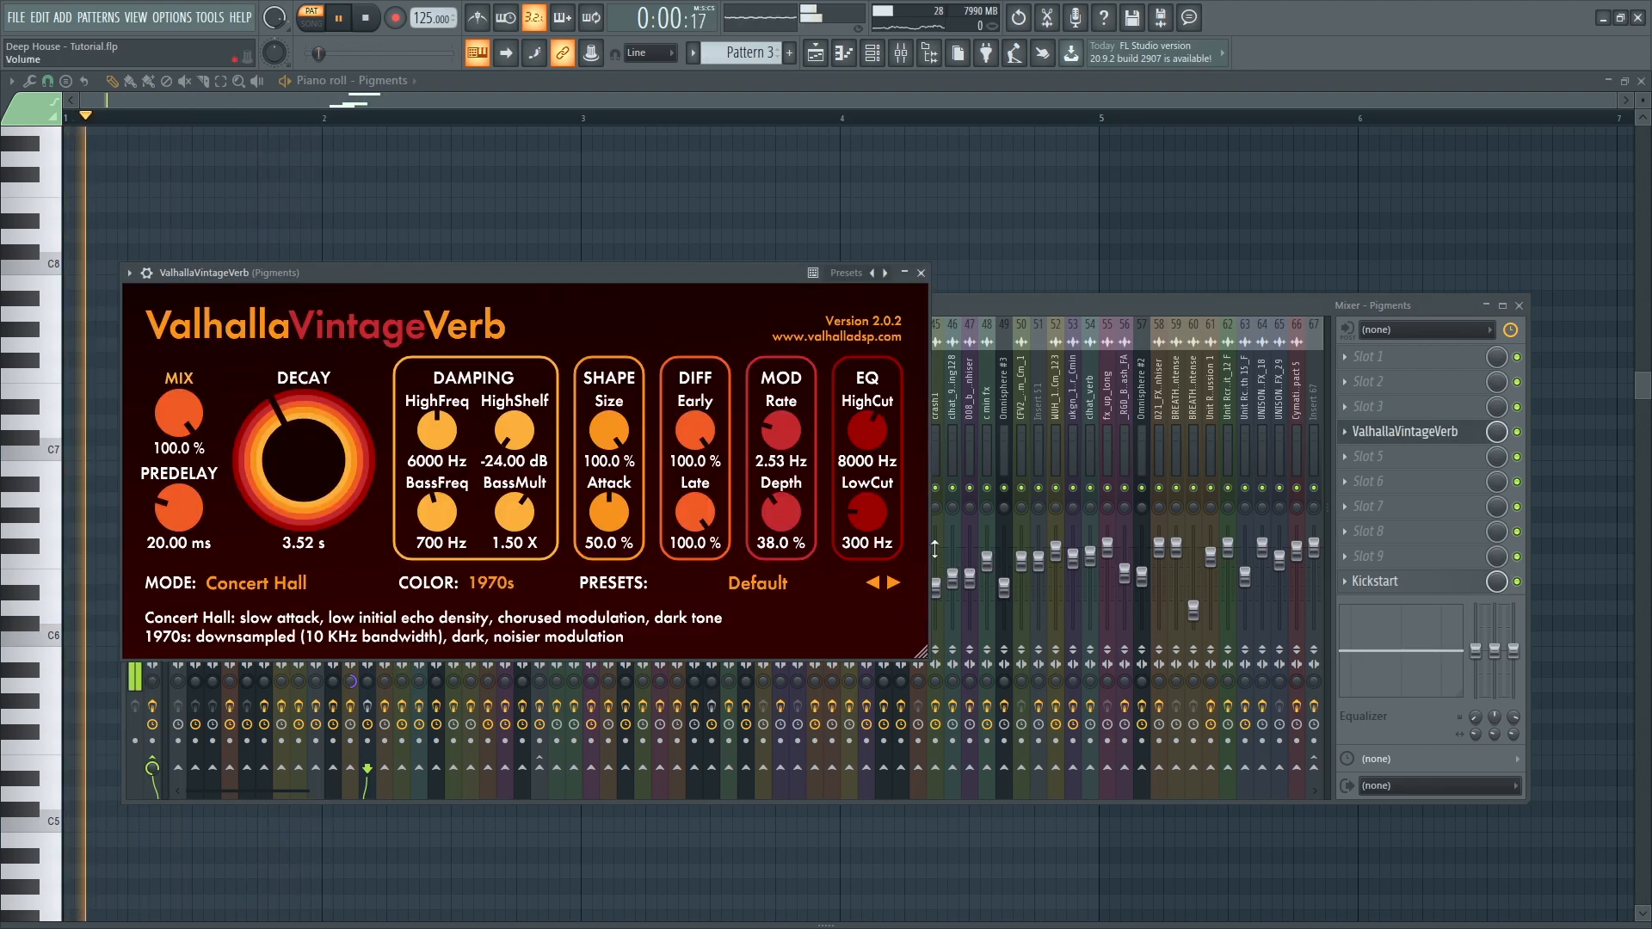
key(Escape)
click(1409, 431)
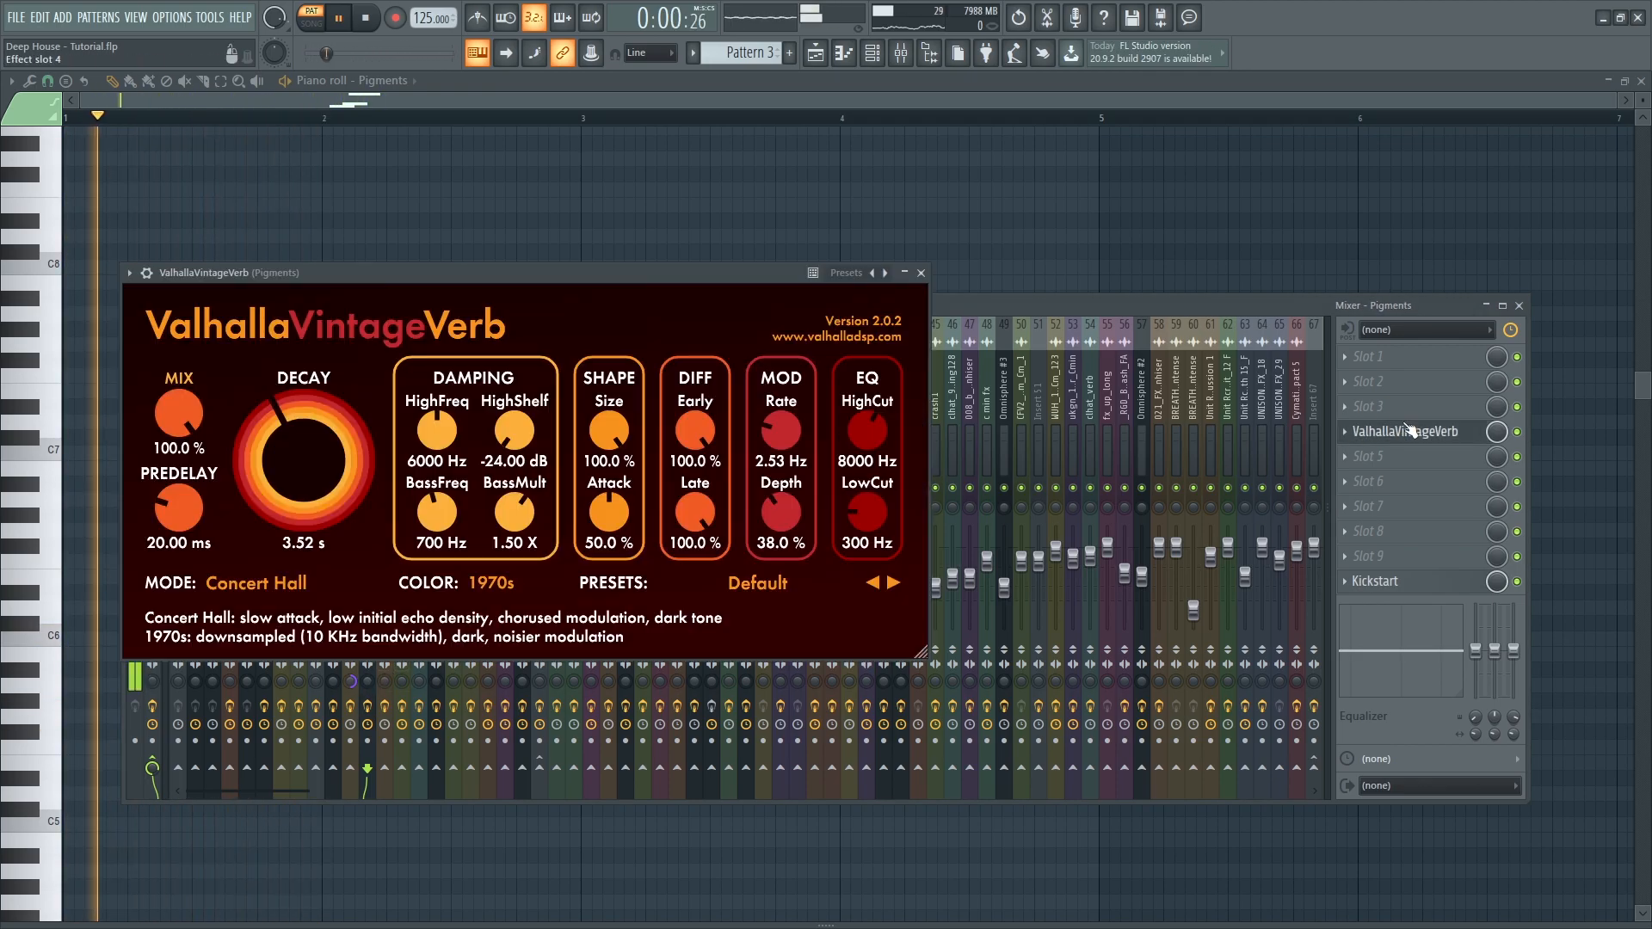
click(1439, 588)
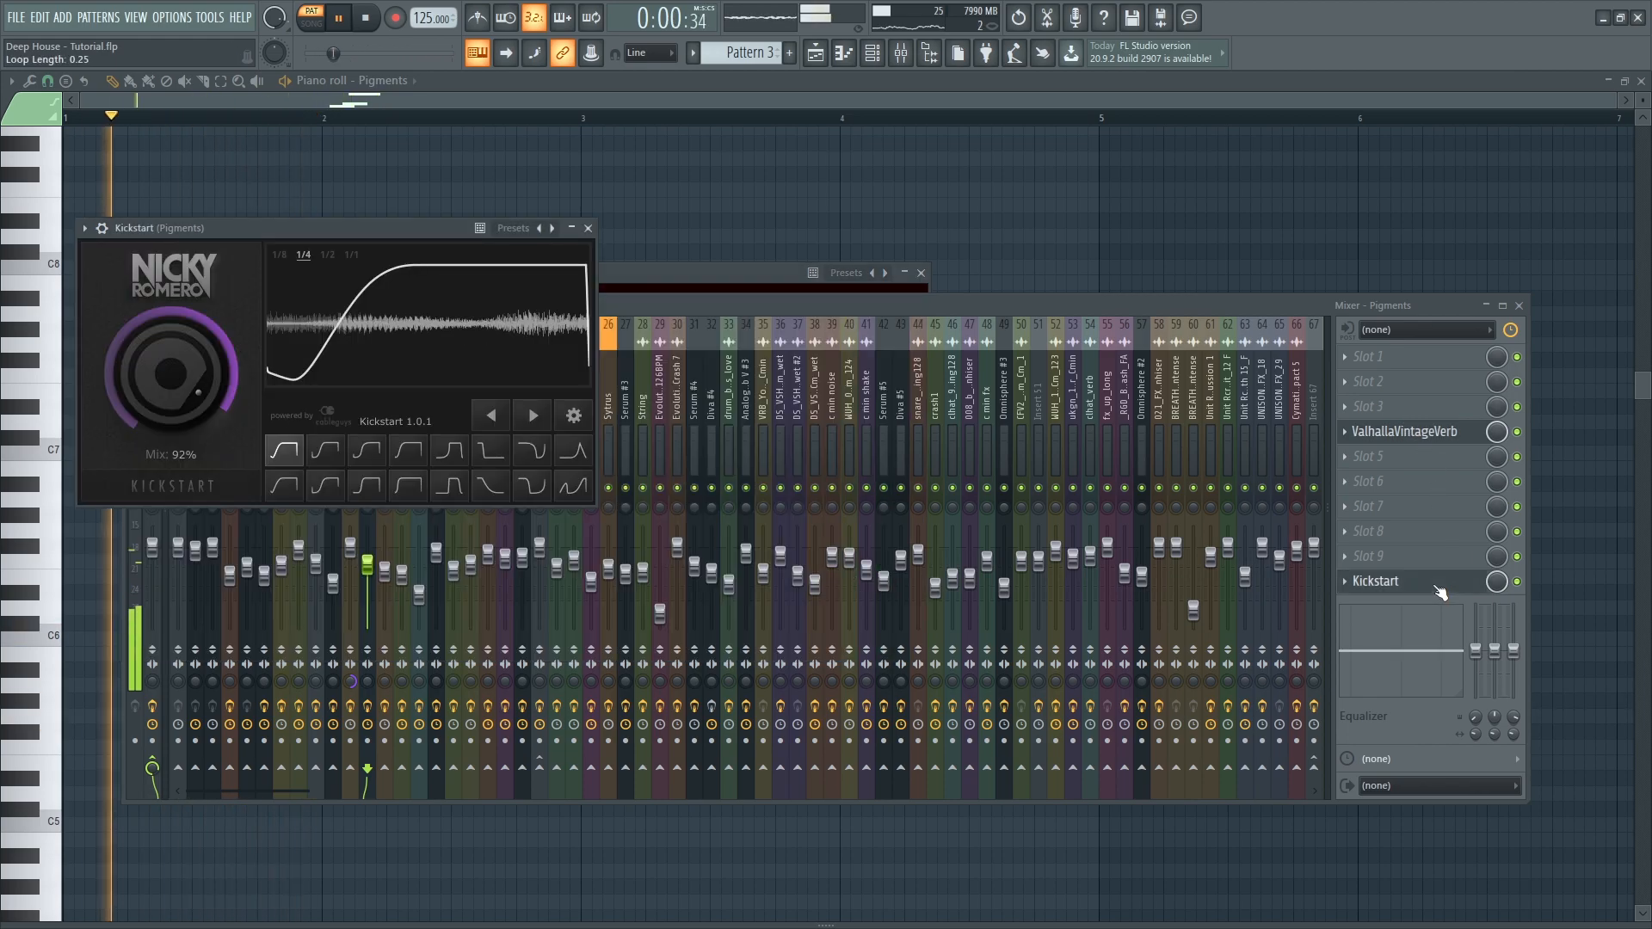
key(Escape)
key(Escape)
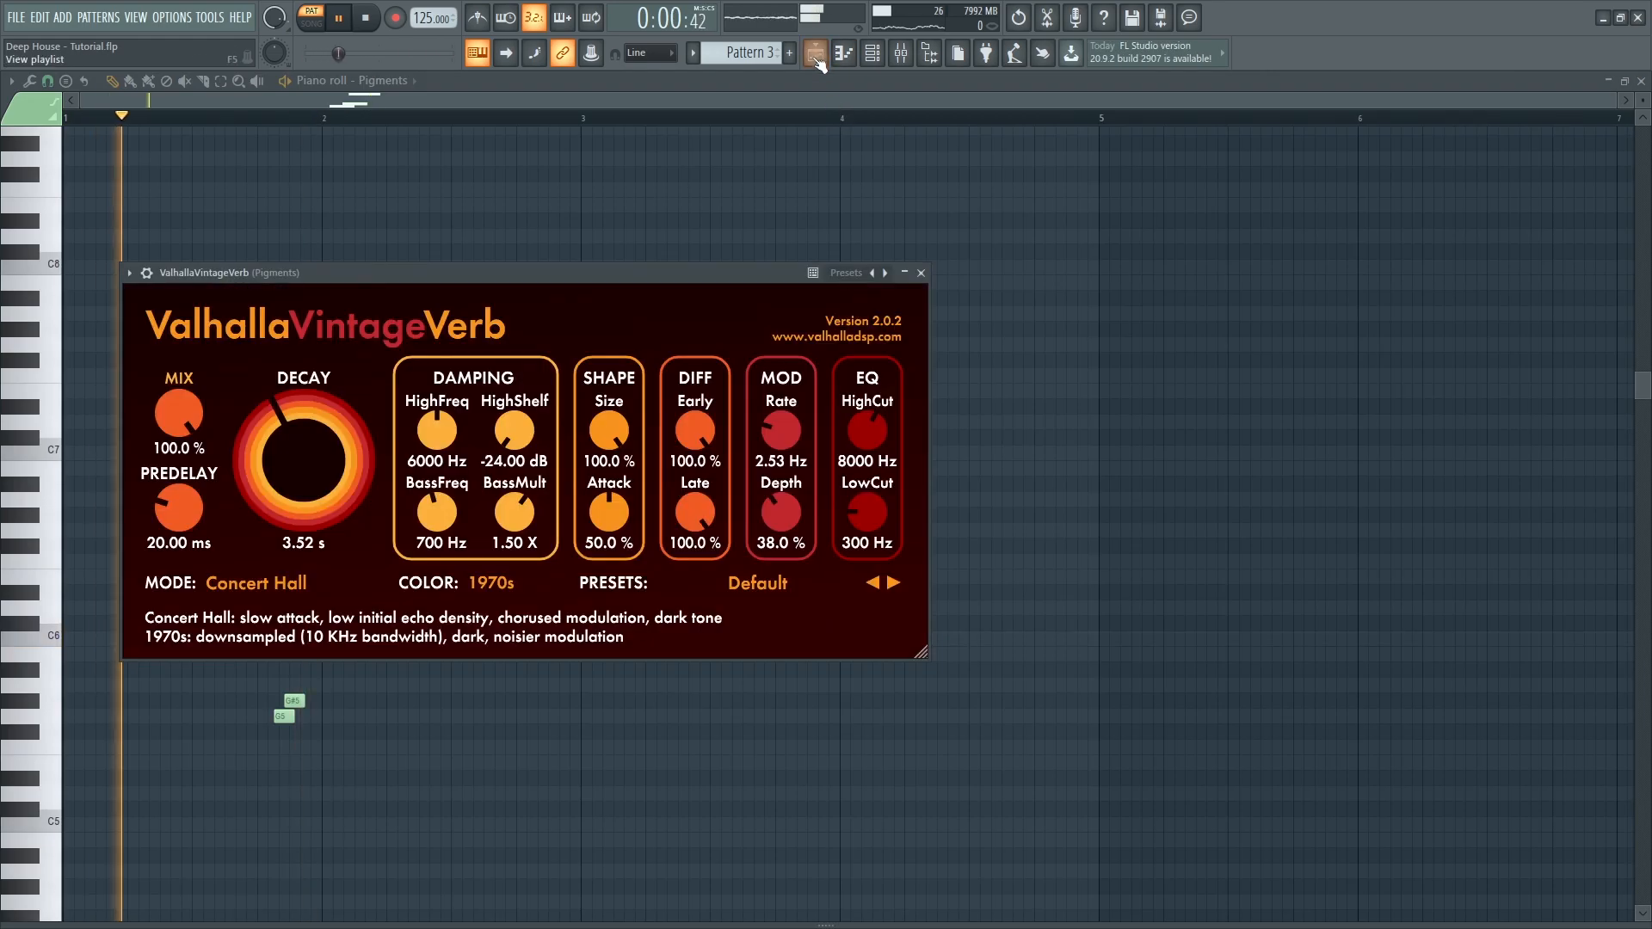
- Return to the playlist and play the song from bar 31 into the section at bar 33
click(816, 54)
click(755, 126)
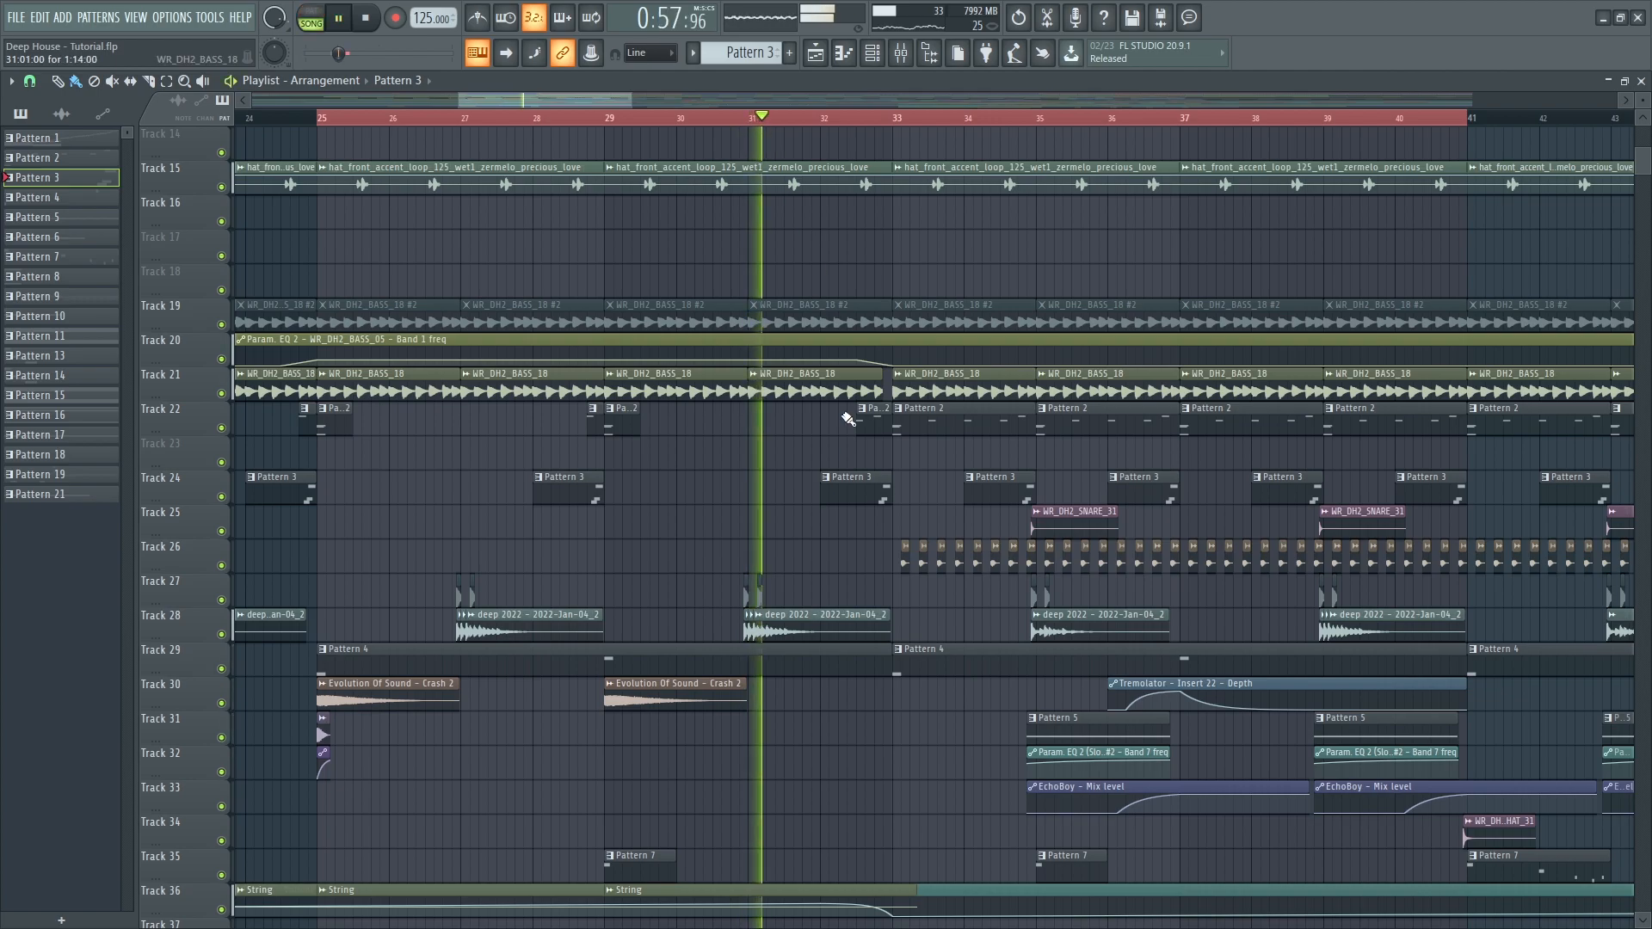
scroll(886, 475, up, 2)
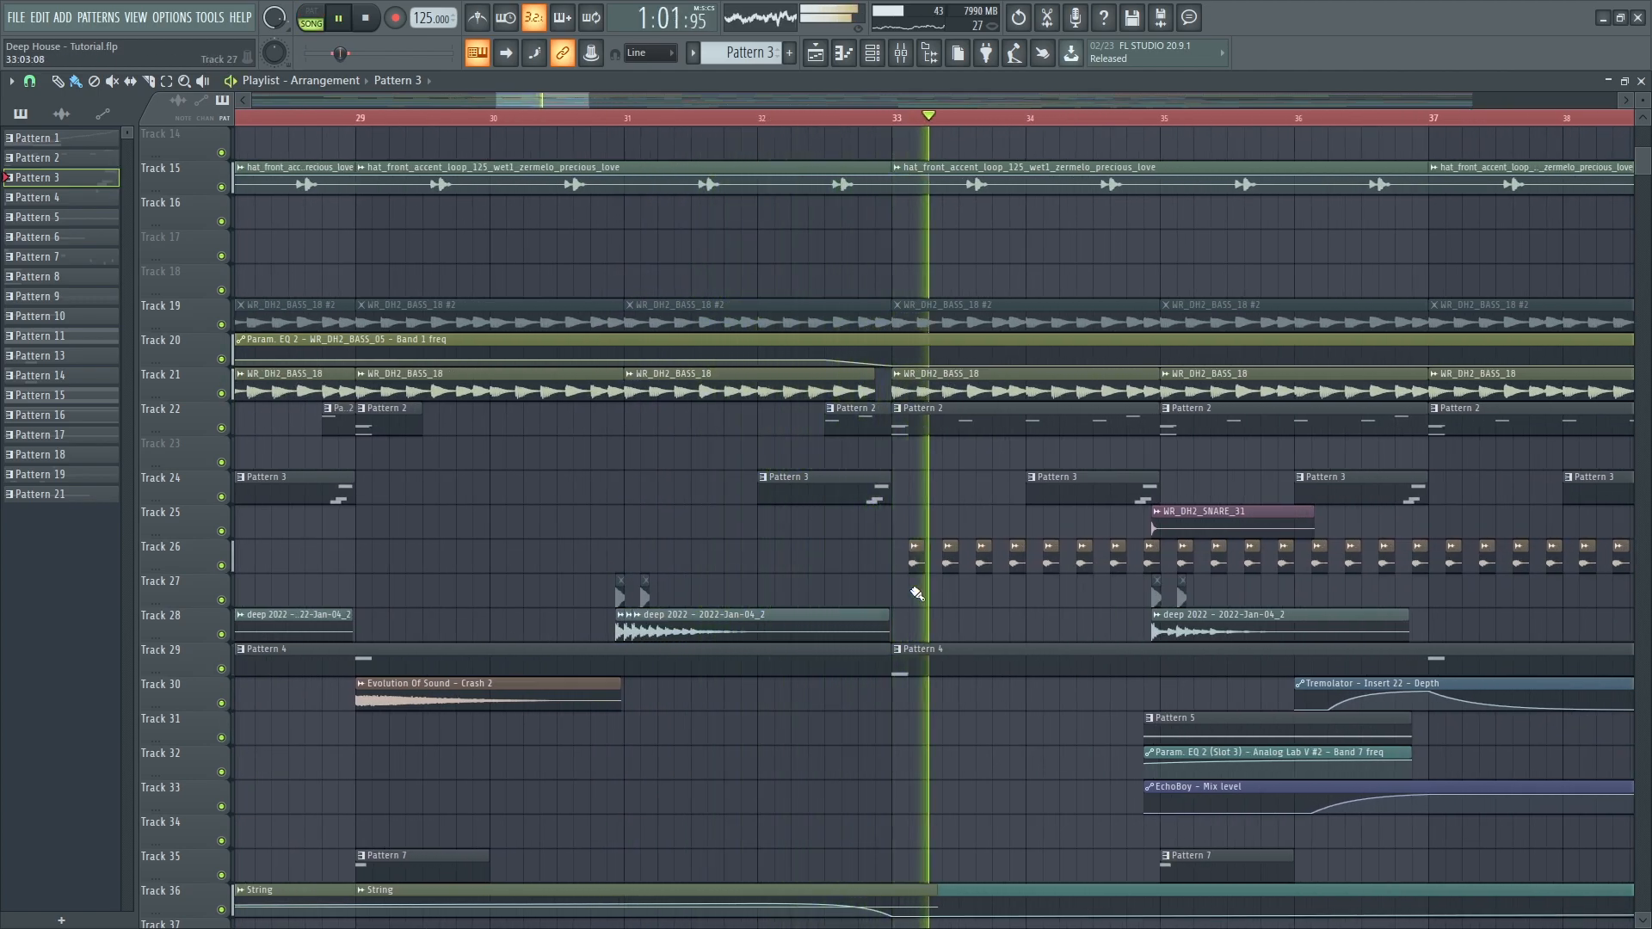
scroll(937, 450, down, 4)
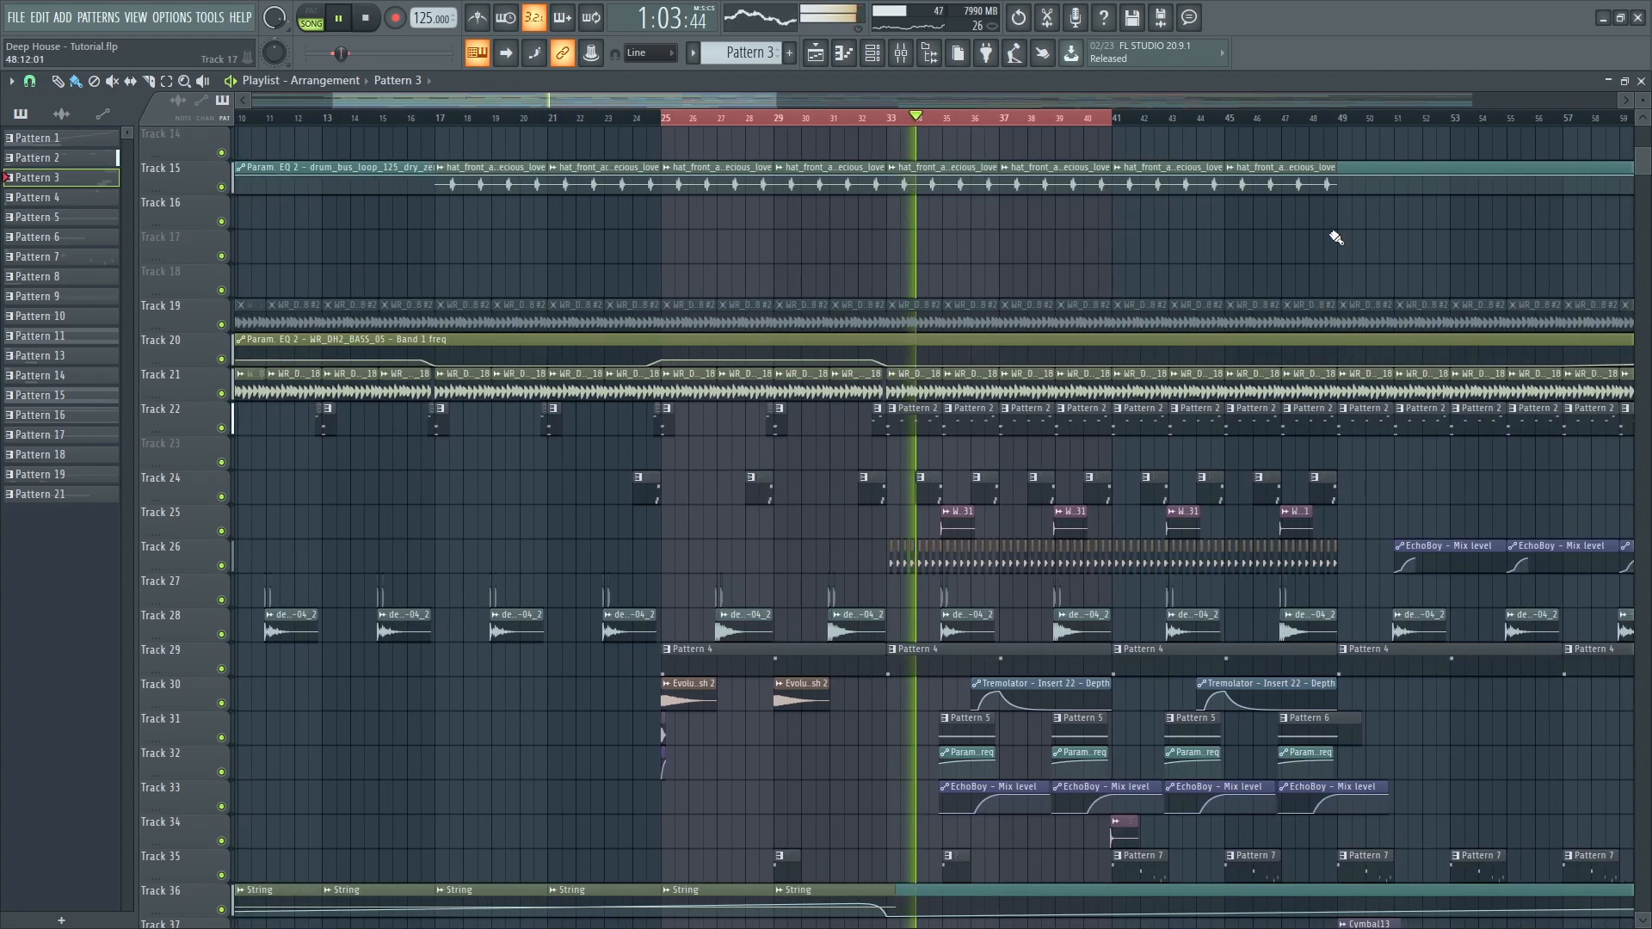
- Set the playback range from bar 33 to bar 49, clear the clip selection, and listen to that section
ctrl+click(1338, 125)
ctrl+click(889, 121)
key(ctrl+d)
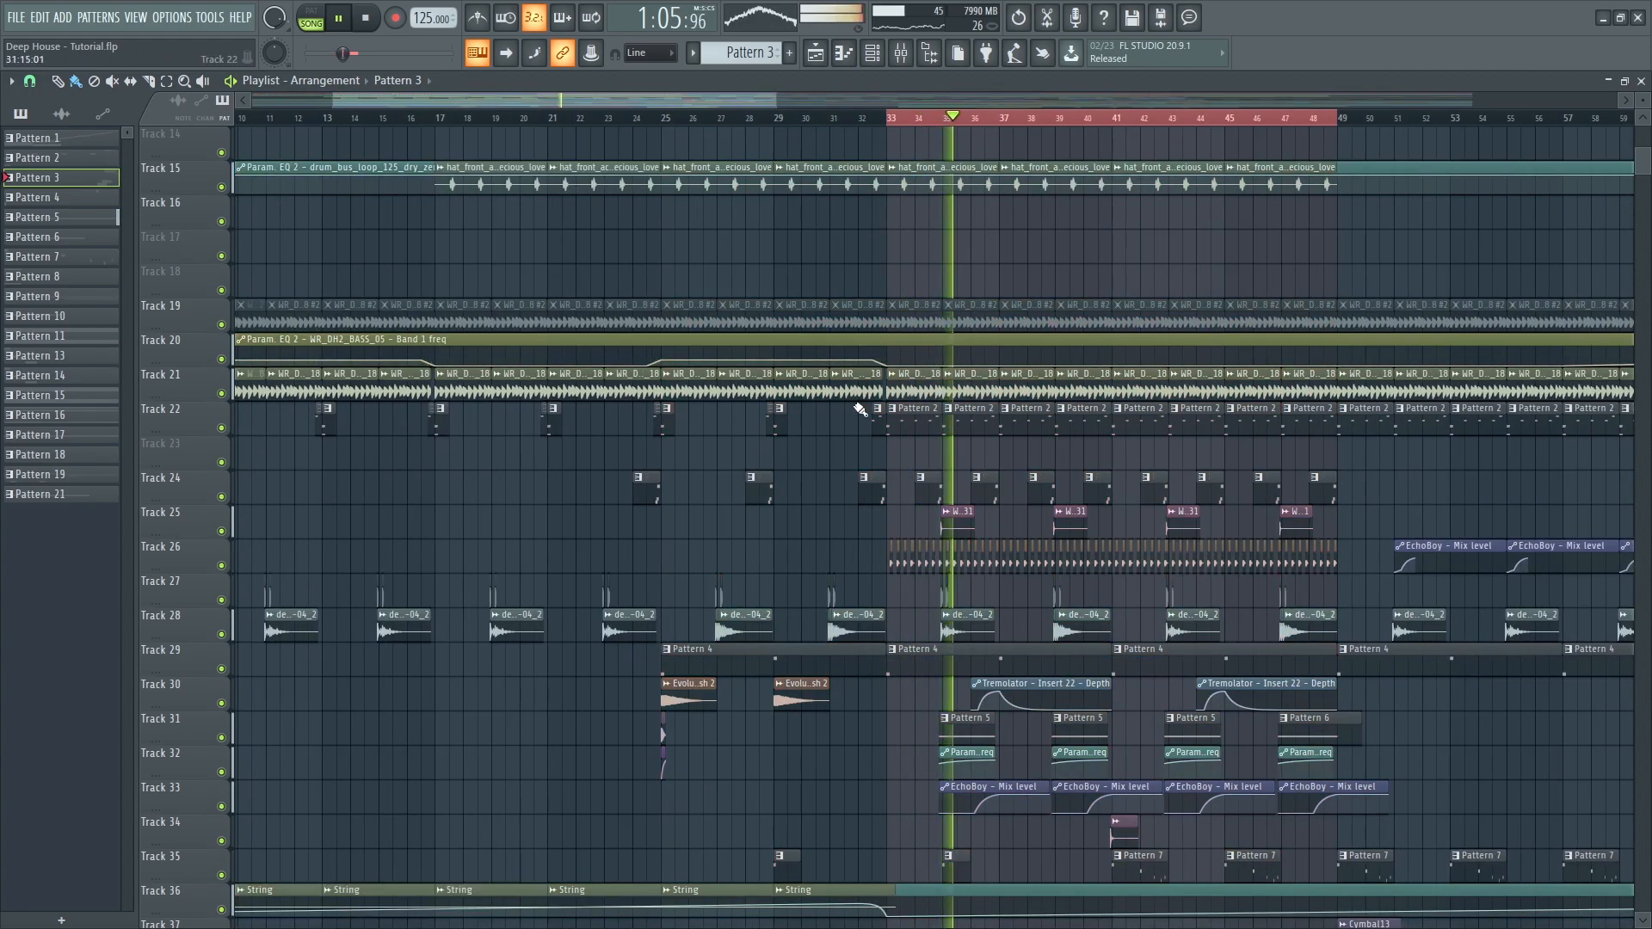
scroll(1198, 560, down, 4)
scroll(1196, 560, up, 3)
scroll(886, 564, up, 2)
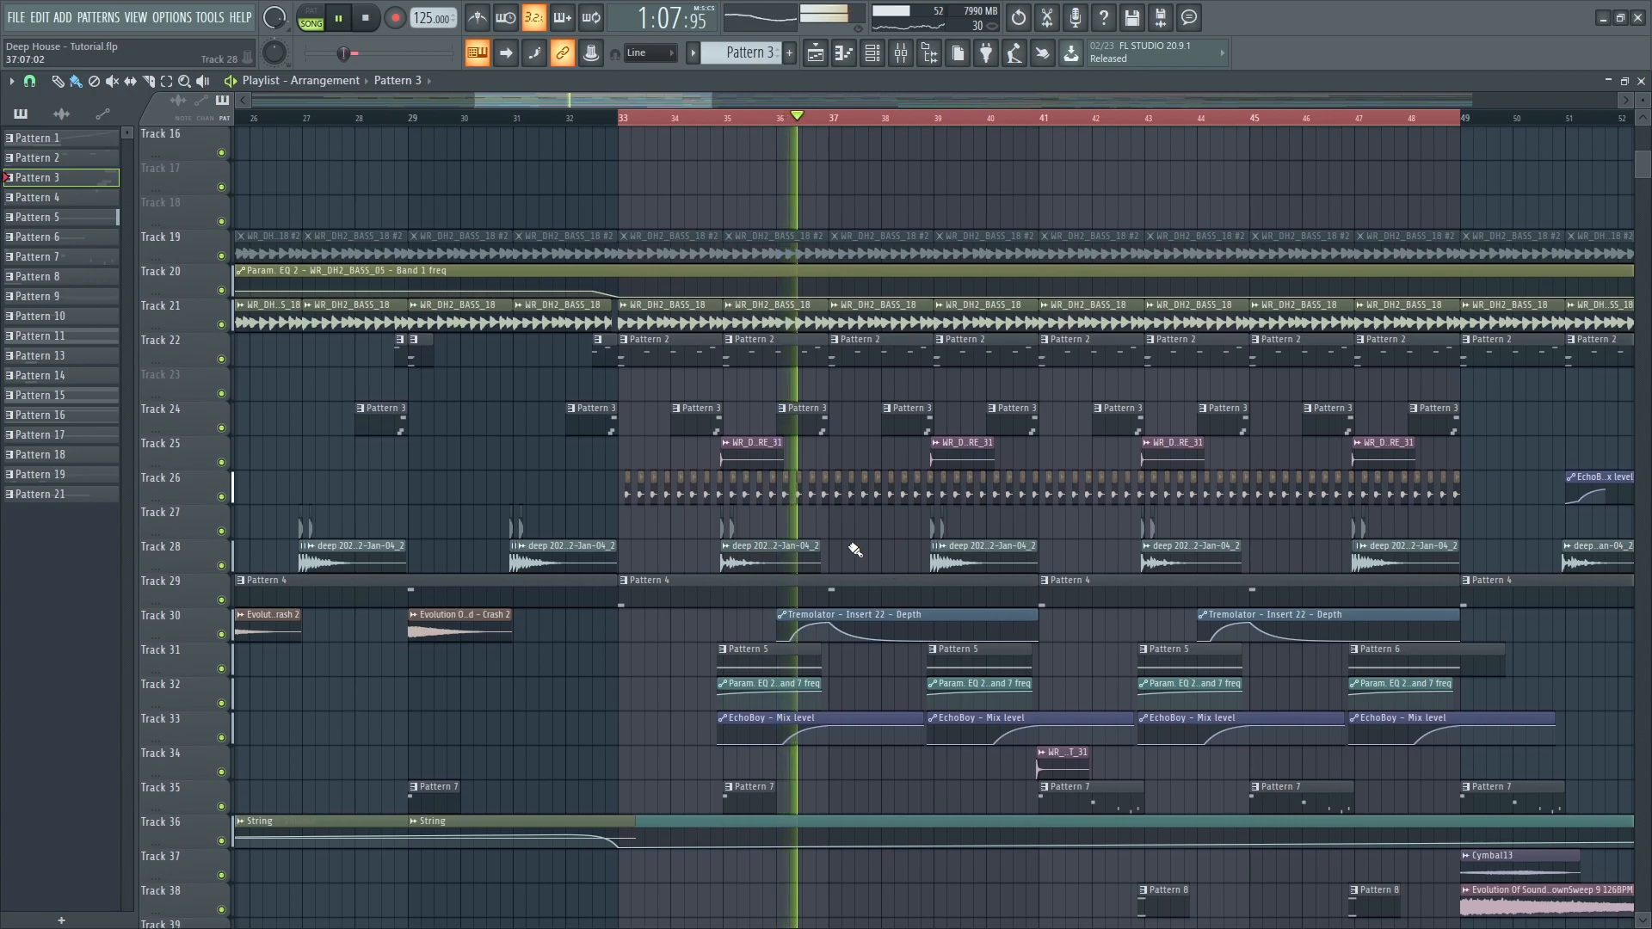
scroll(855, 554, up, 4)
key(space)
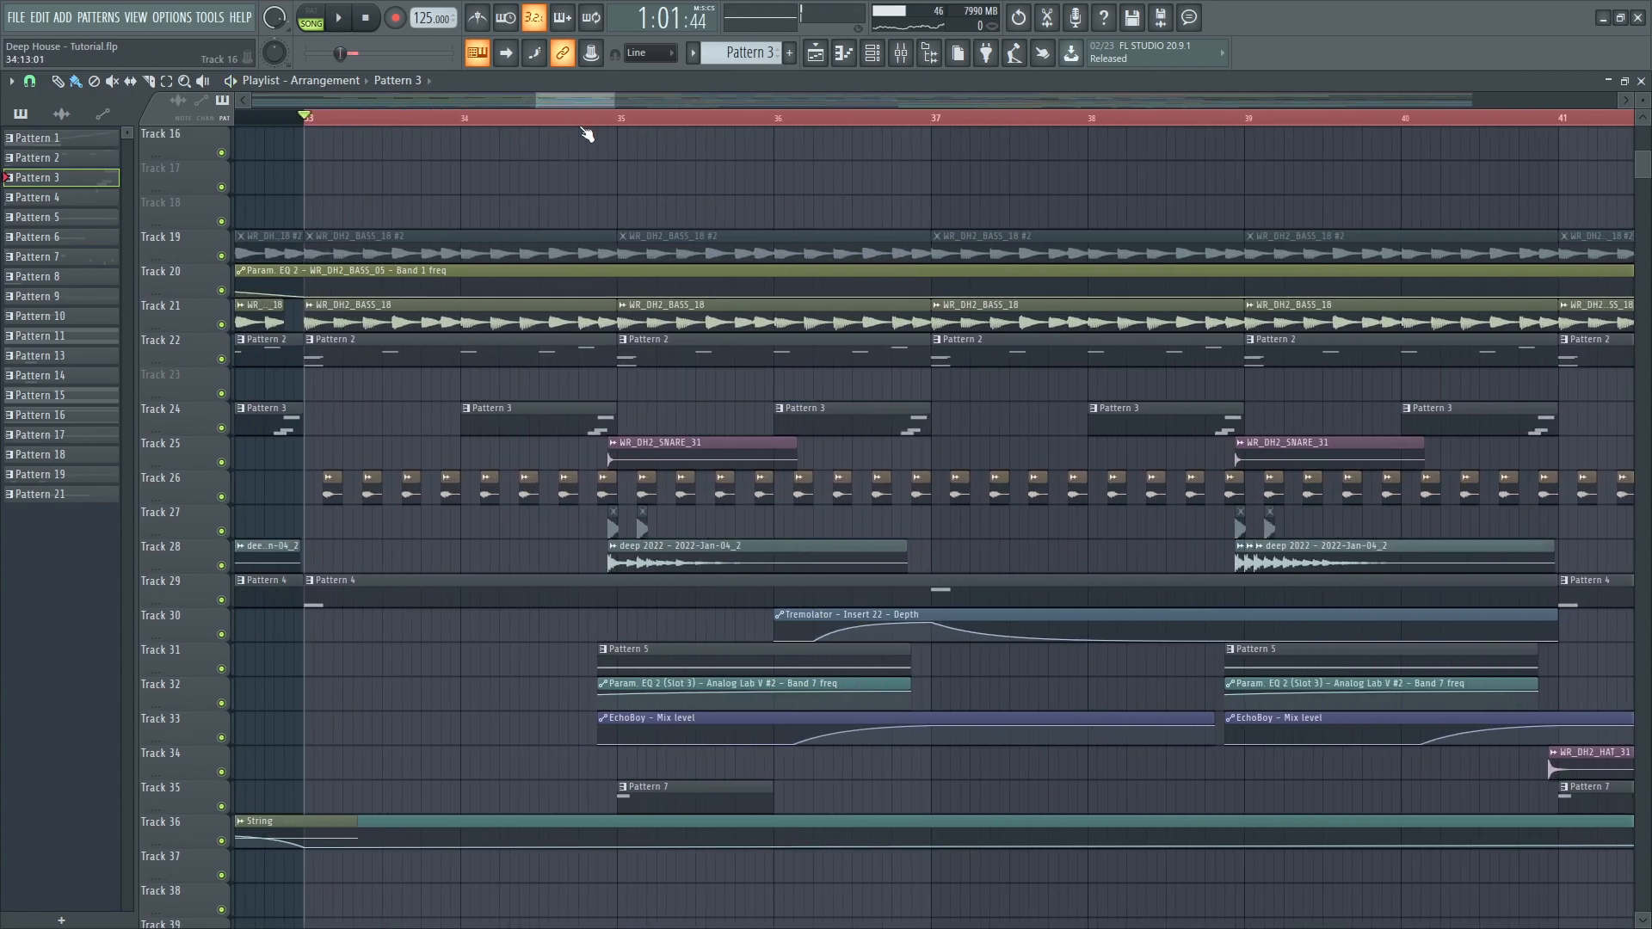
key(space)
scroll(516, 619, up, 2)
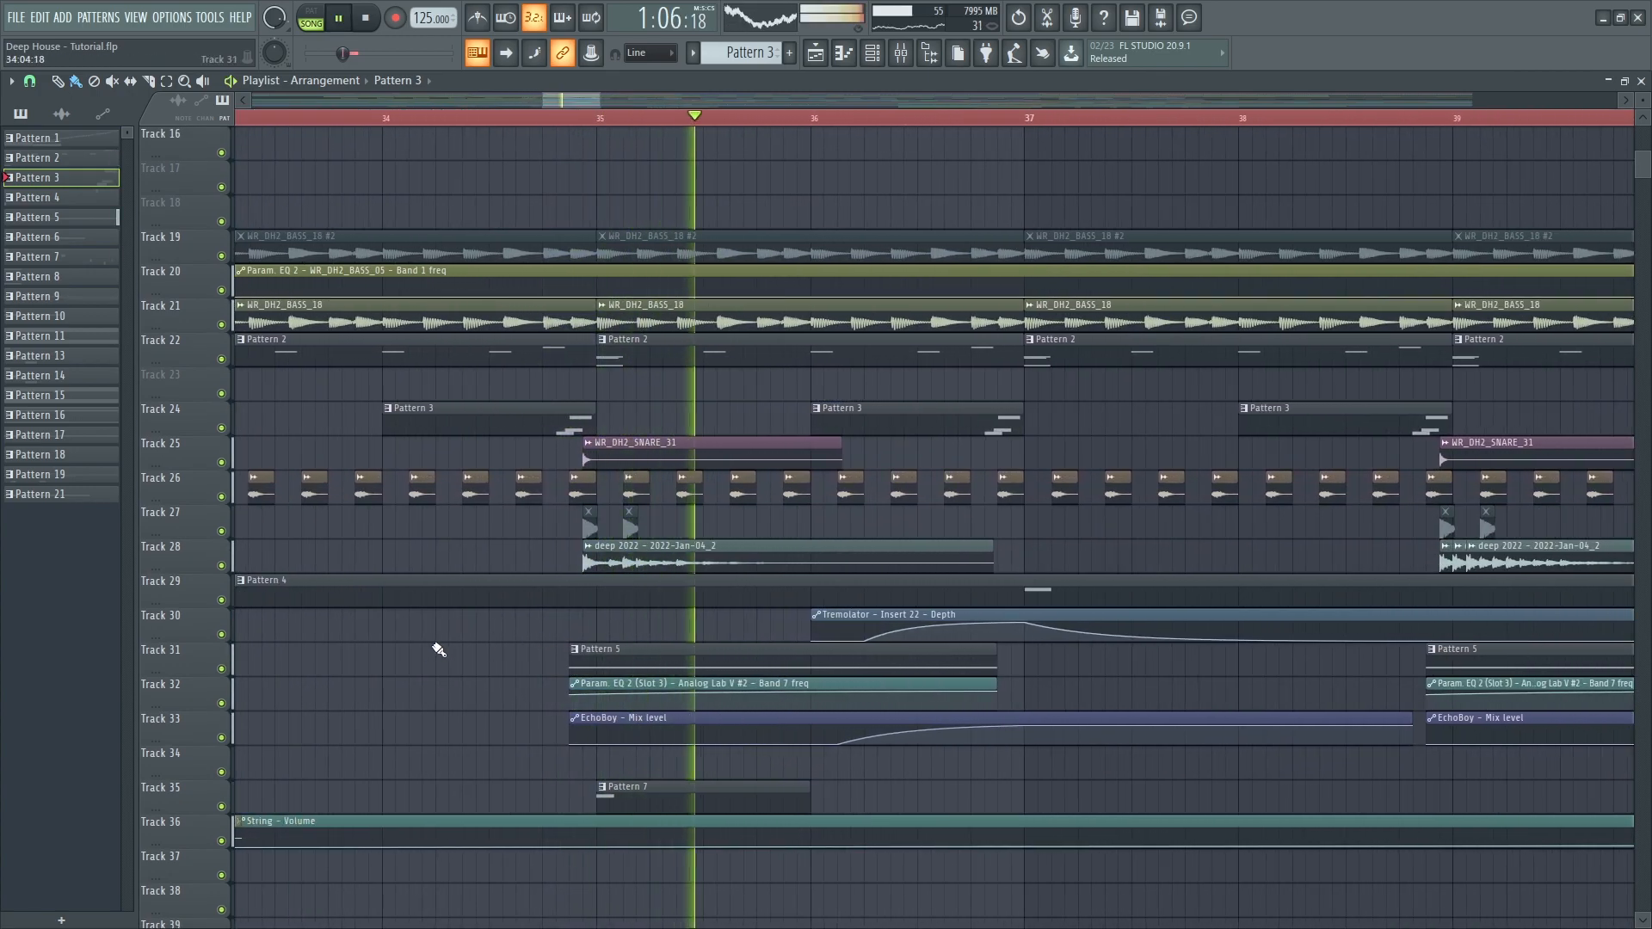
- Stop playback and solo Tracks 31, 32 and 33 with Pattern 5 and its EQ and EchoBoy automation
key(space)
right_click(222, 669)
click(222, 704)
click(222, 738)
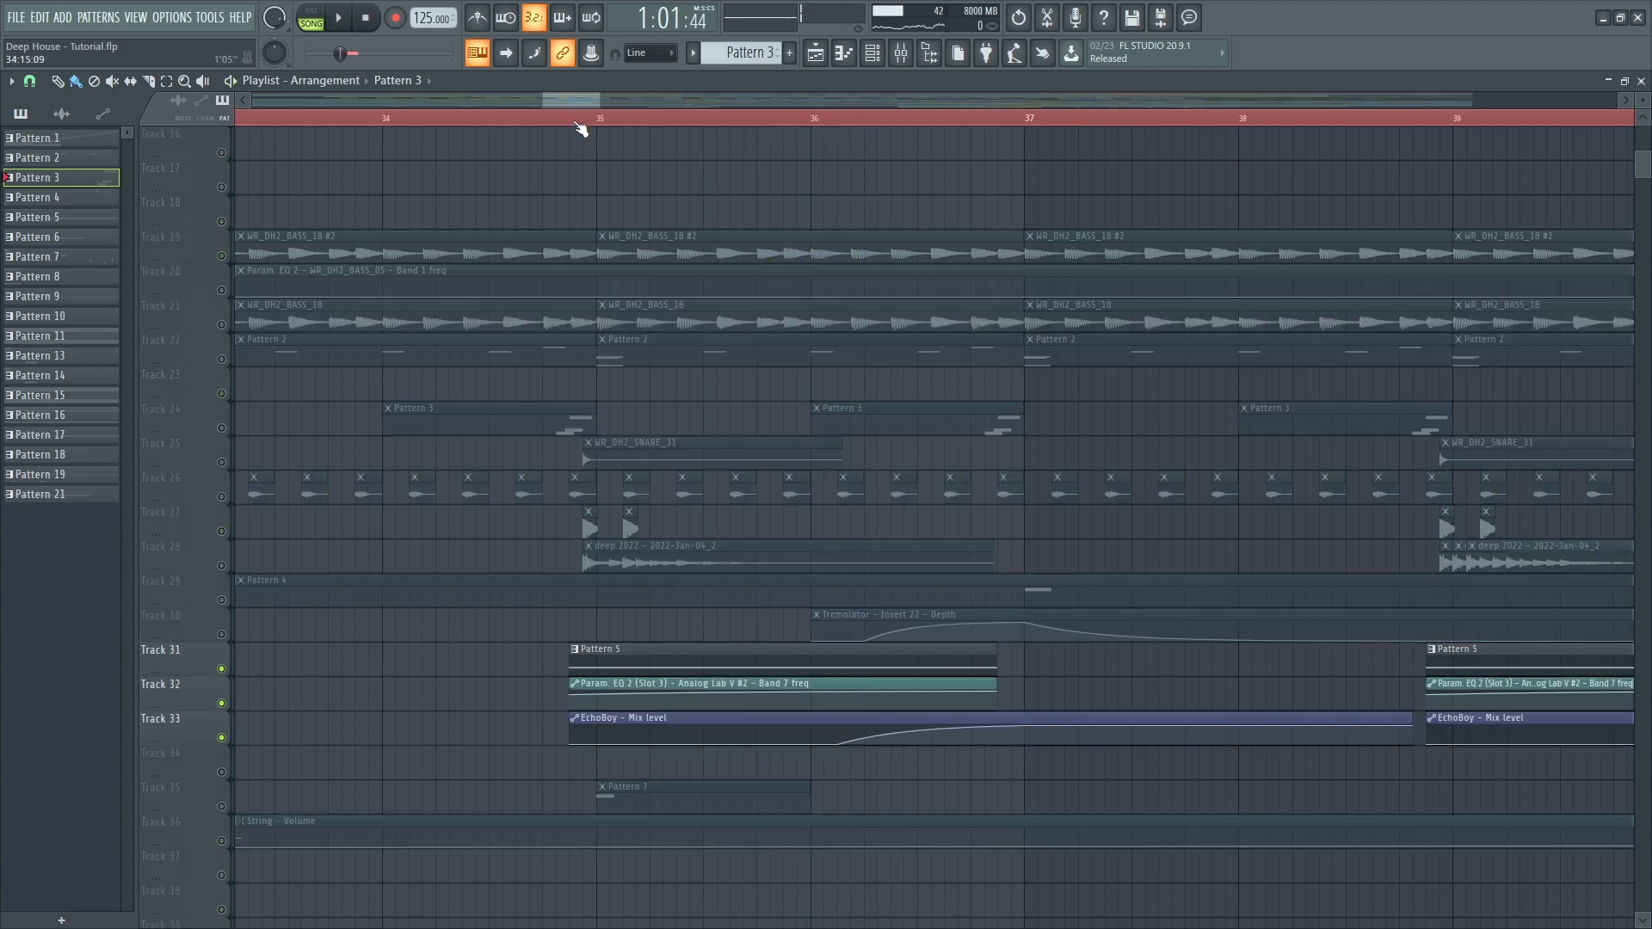
- Select the range from the start of the Pattern 5 clip to bar 39 and play the soloed tracks
drag(574, 121, 950, 180)
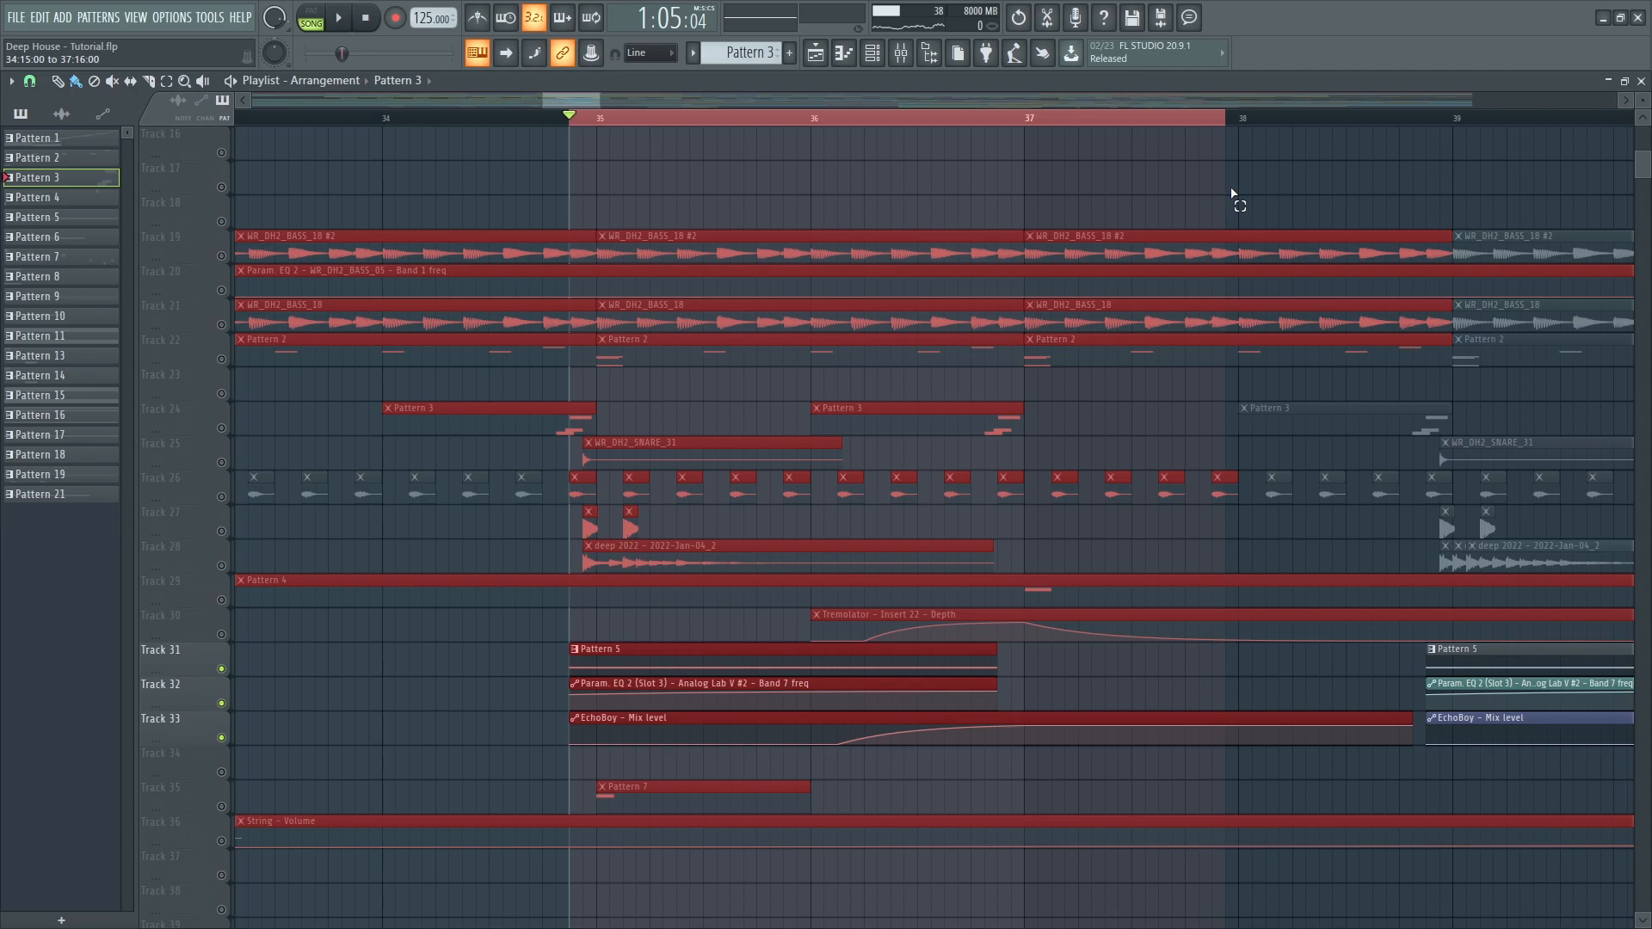
drag(1350, 191, 1445, 192)
ctrl+click(1454, 191)
key(space)
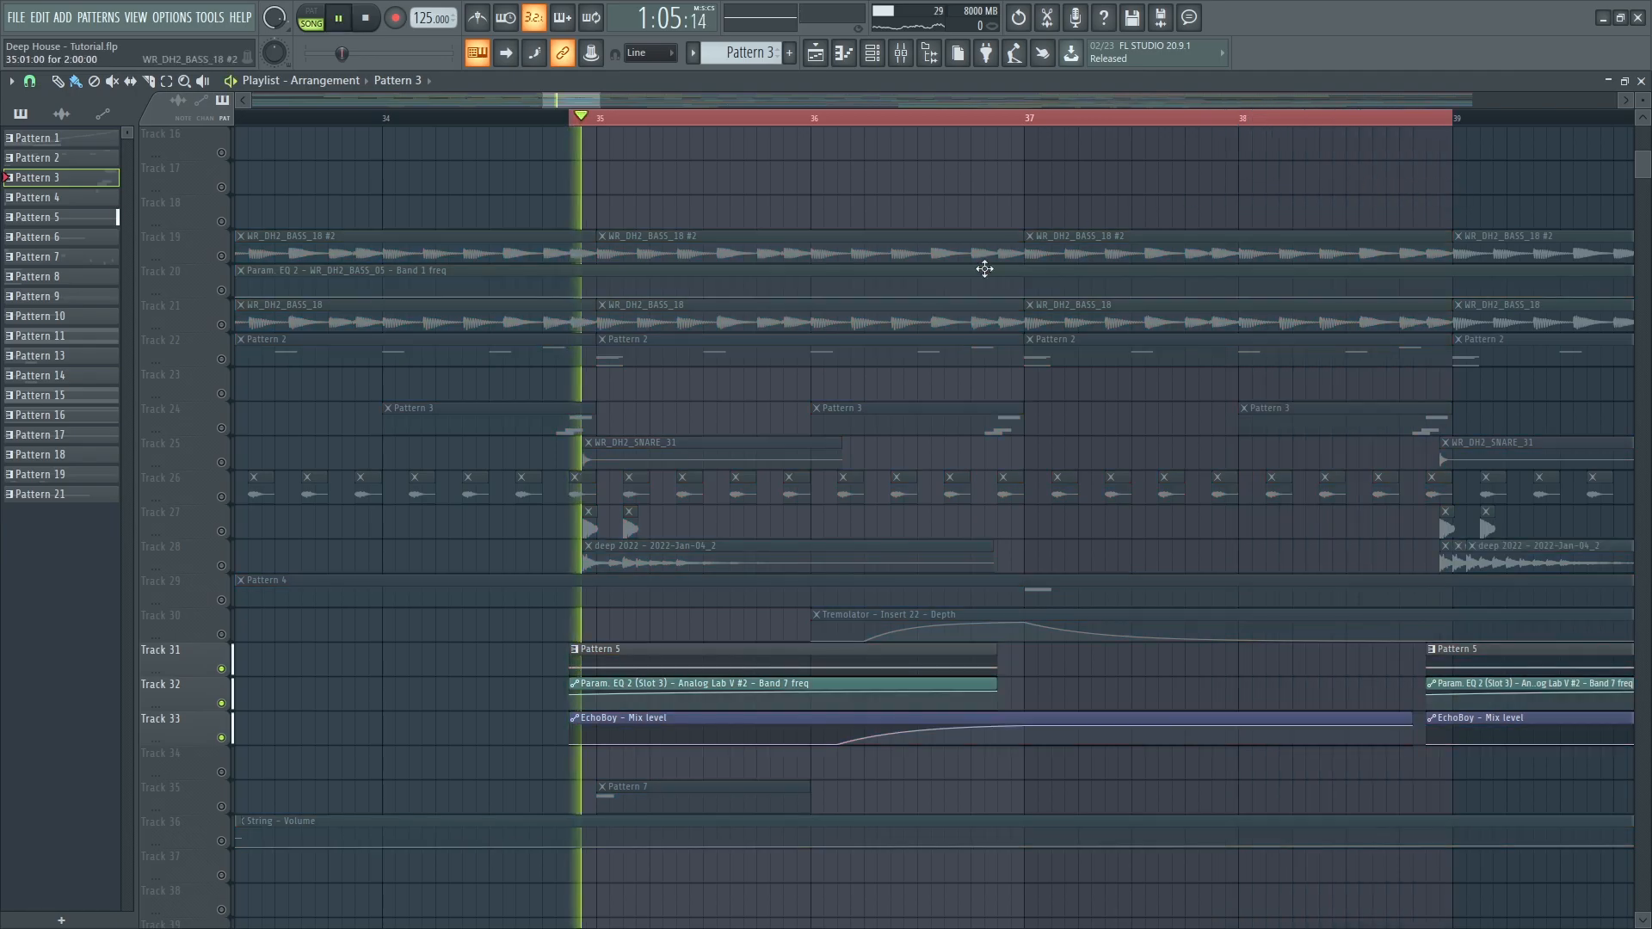
- Add the Tremolator depth automation on Track 30 and the String automation on Track 36 to playback
scroll(689, 571, down, 4)
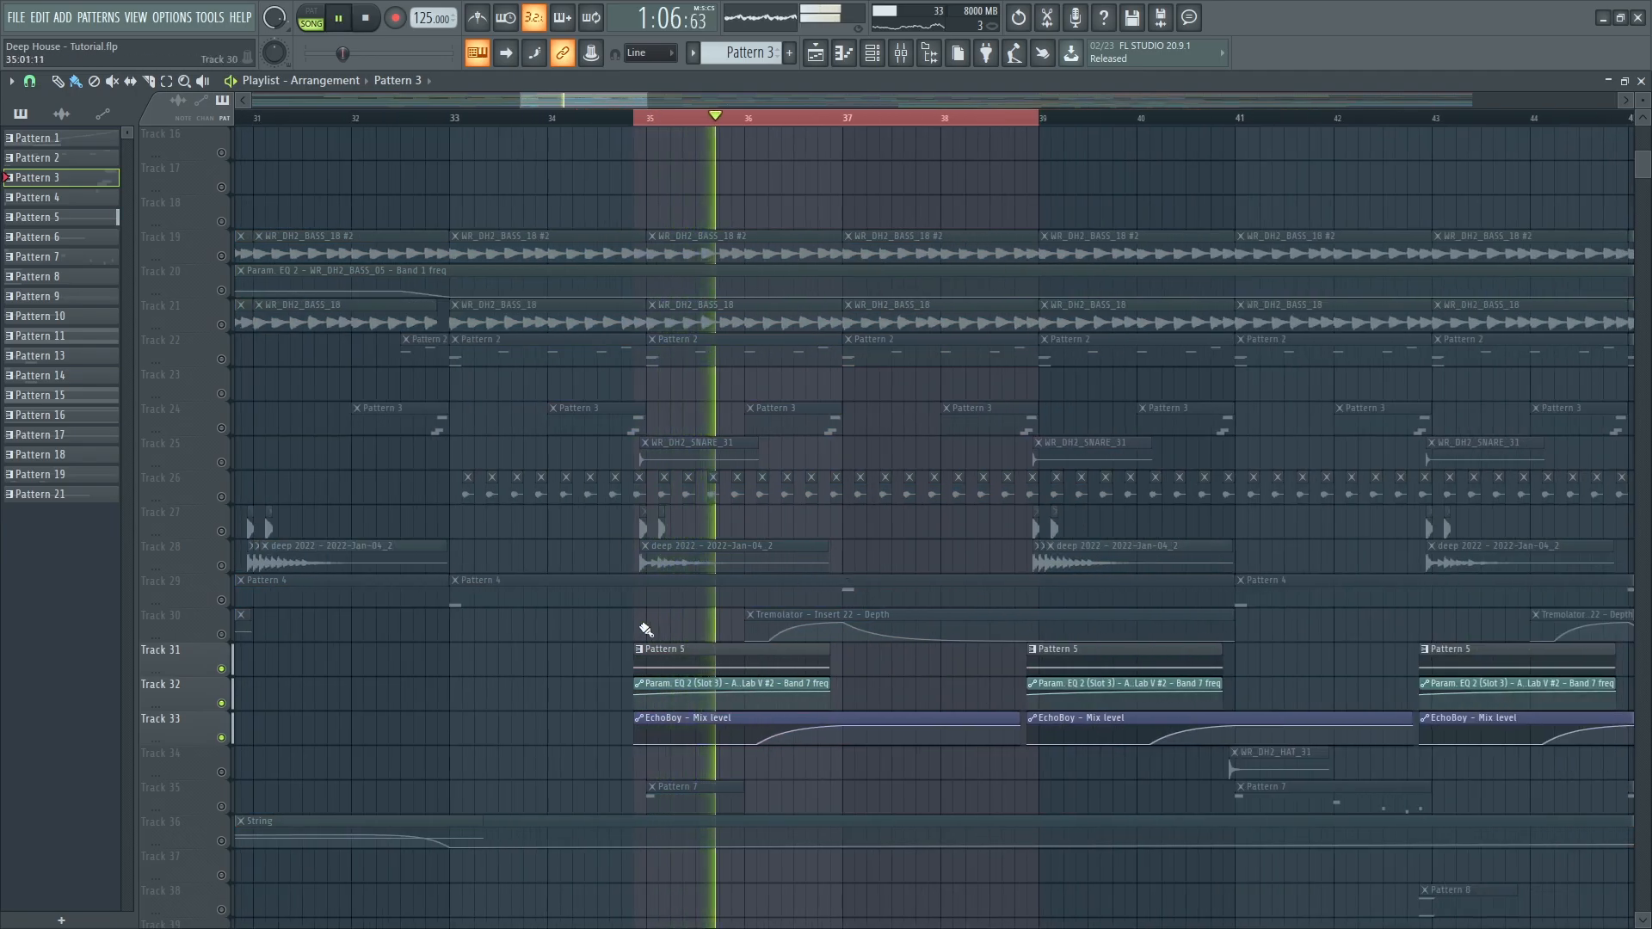
click(222, 634)
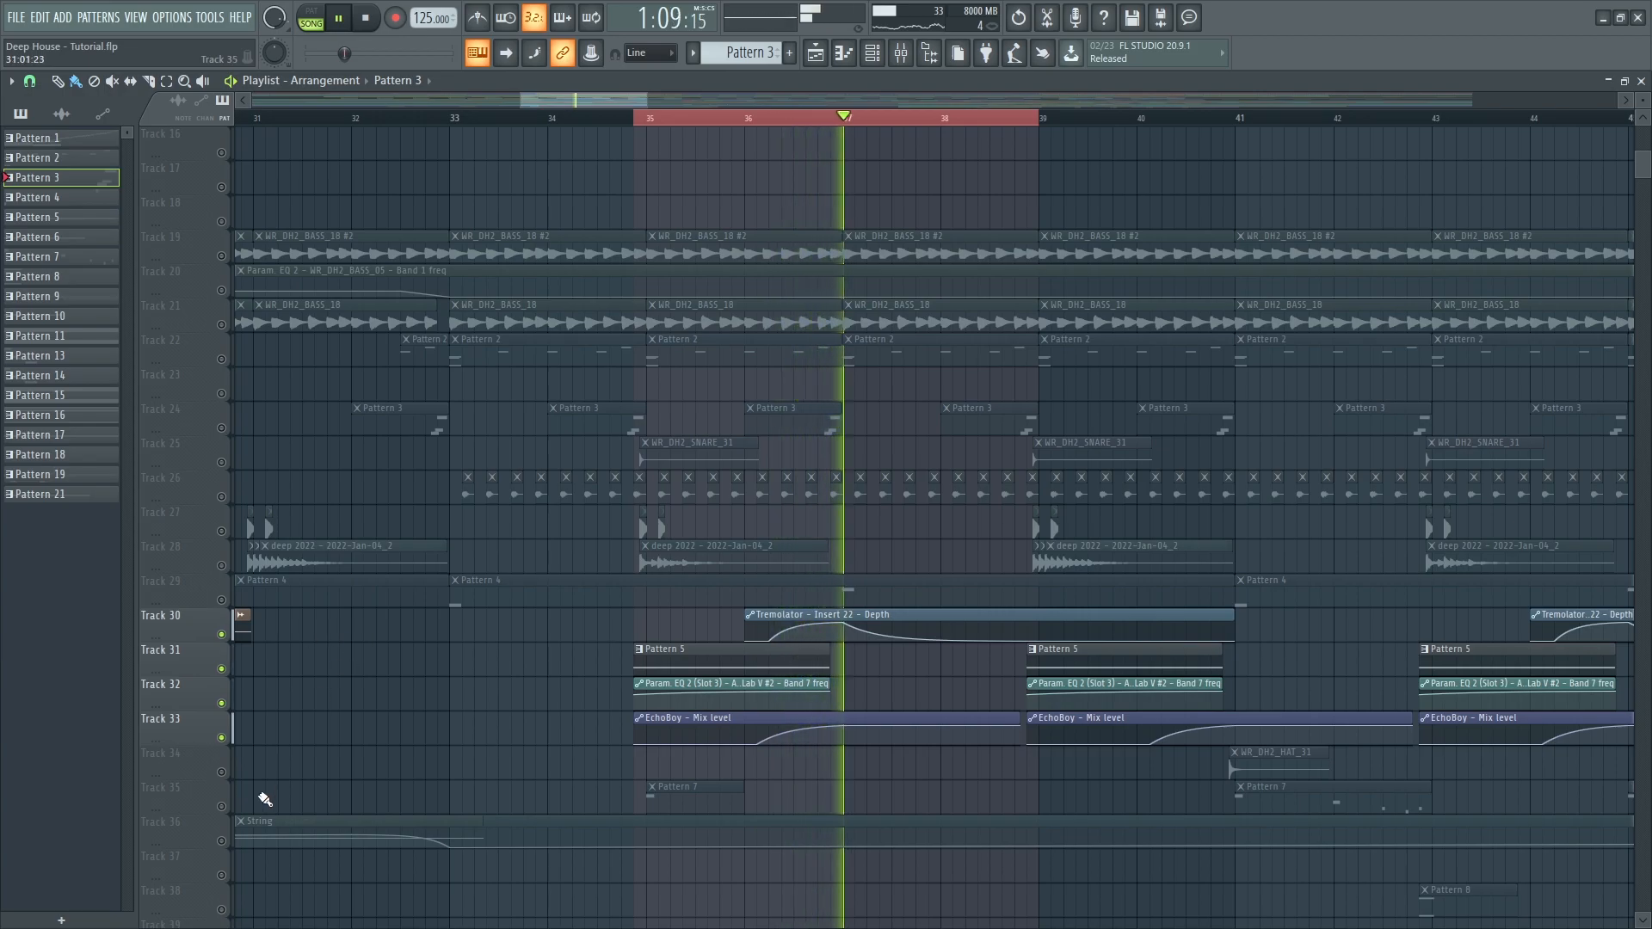
click(221, 840)
- Compare the Analog Lab V #2 and Insert 22 mixer tracks and play the soloed tracks with Analog Lab V #2 selected
key(F9)
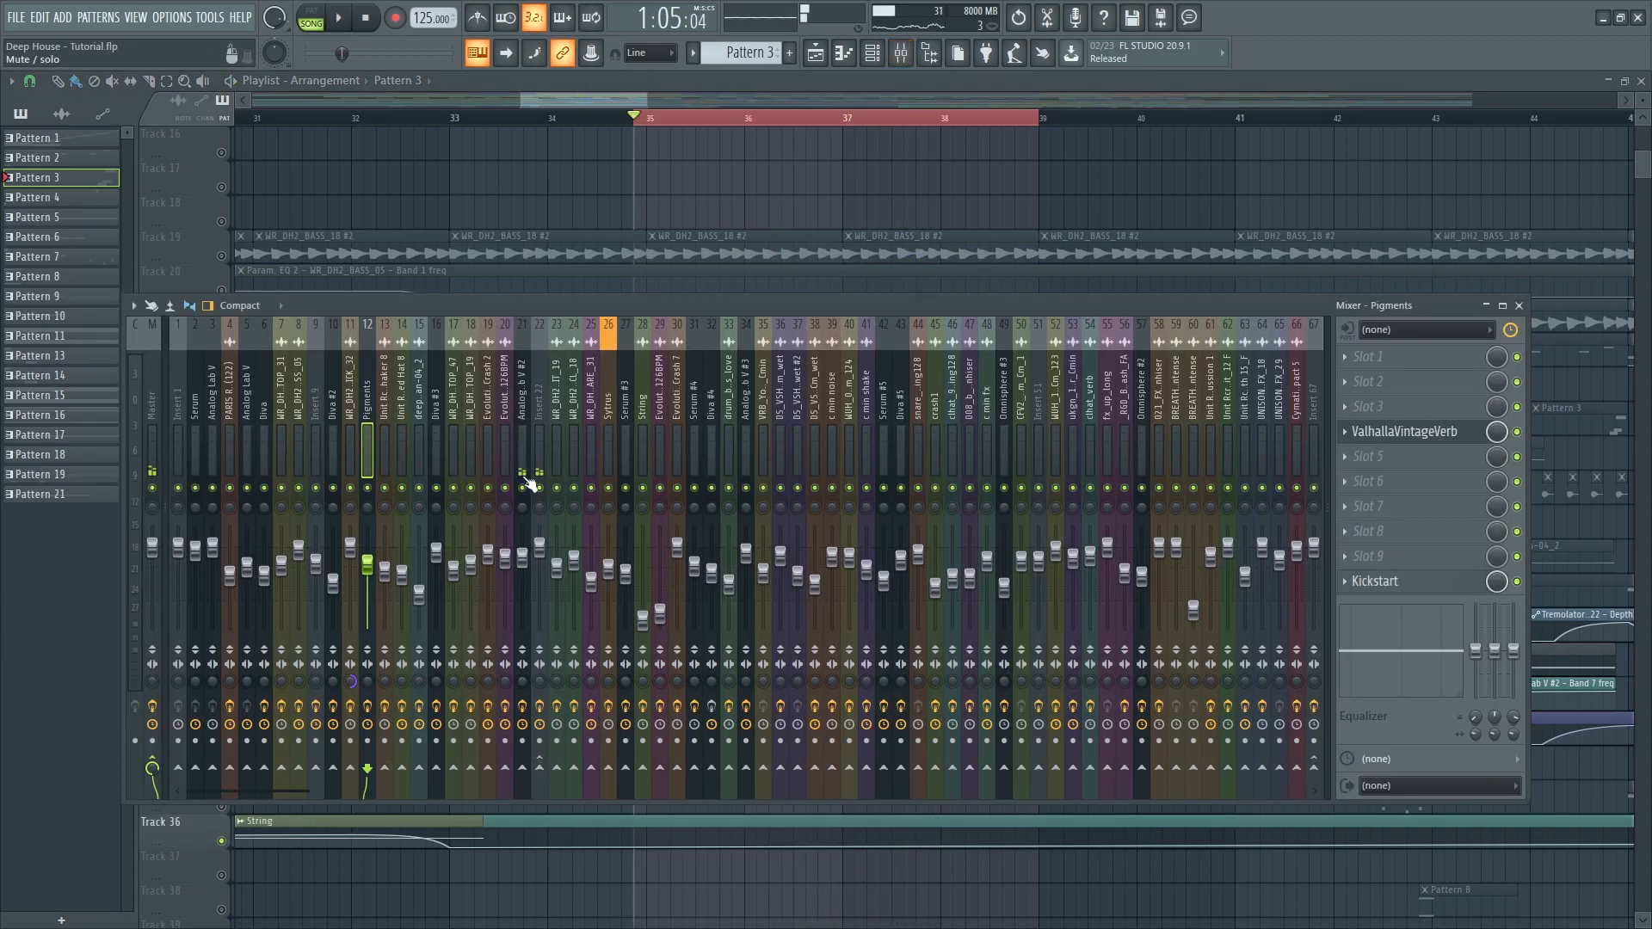
click(525, 440)
click(537, 447)
click(524, 706)
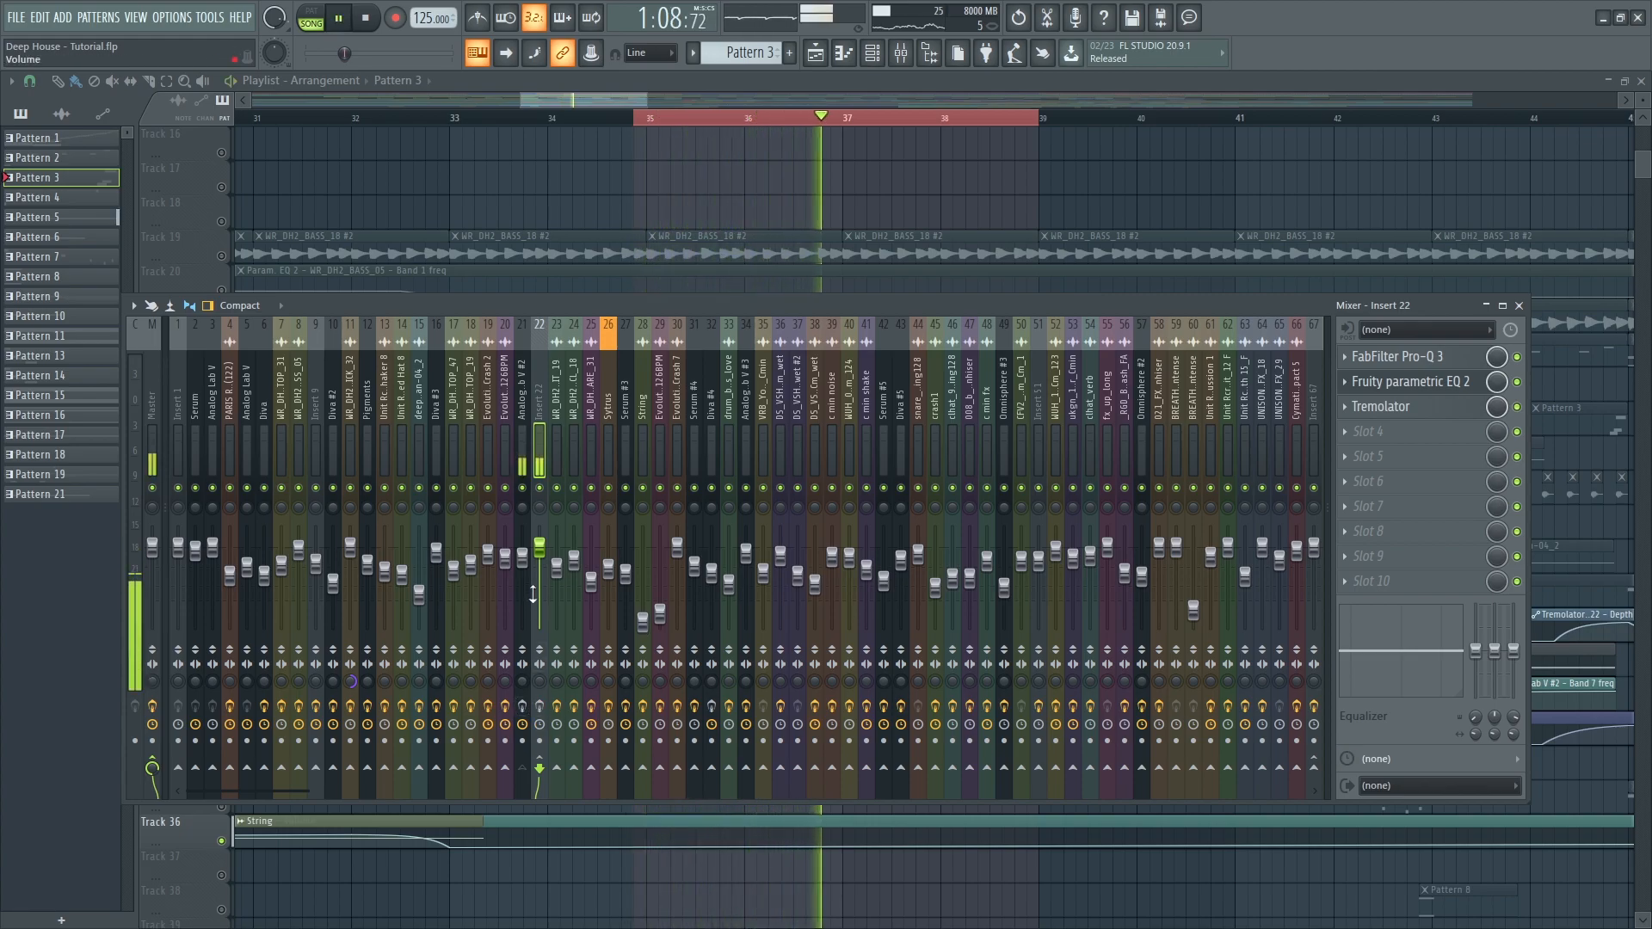
click(522, 457)
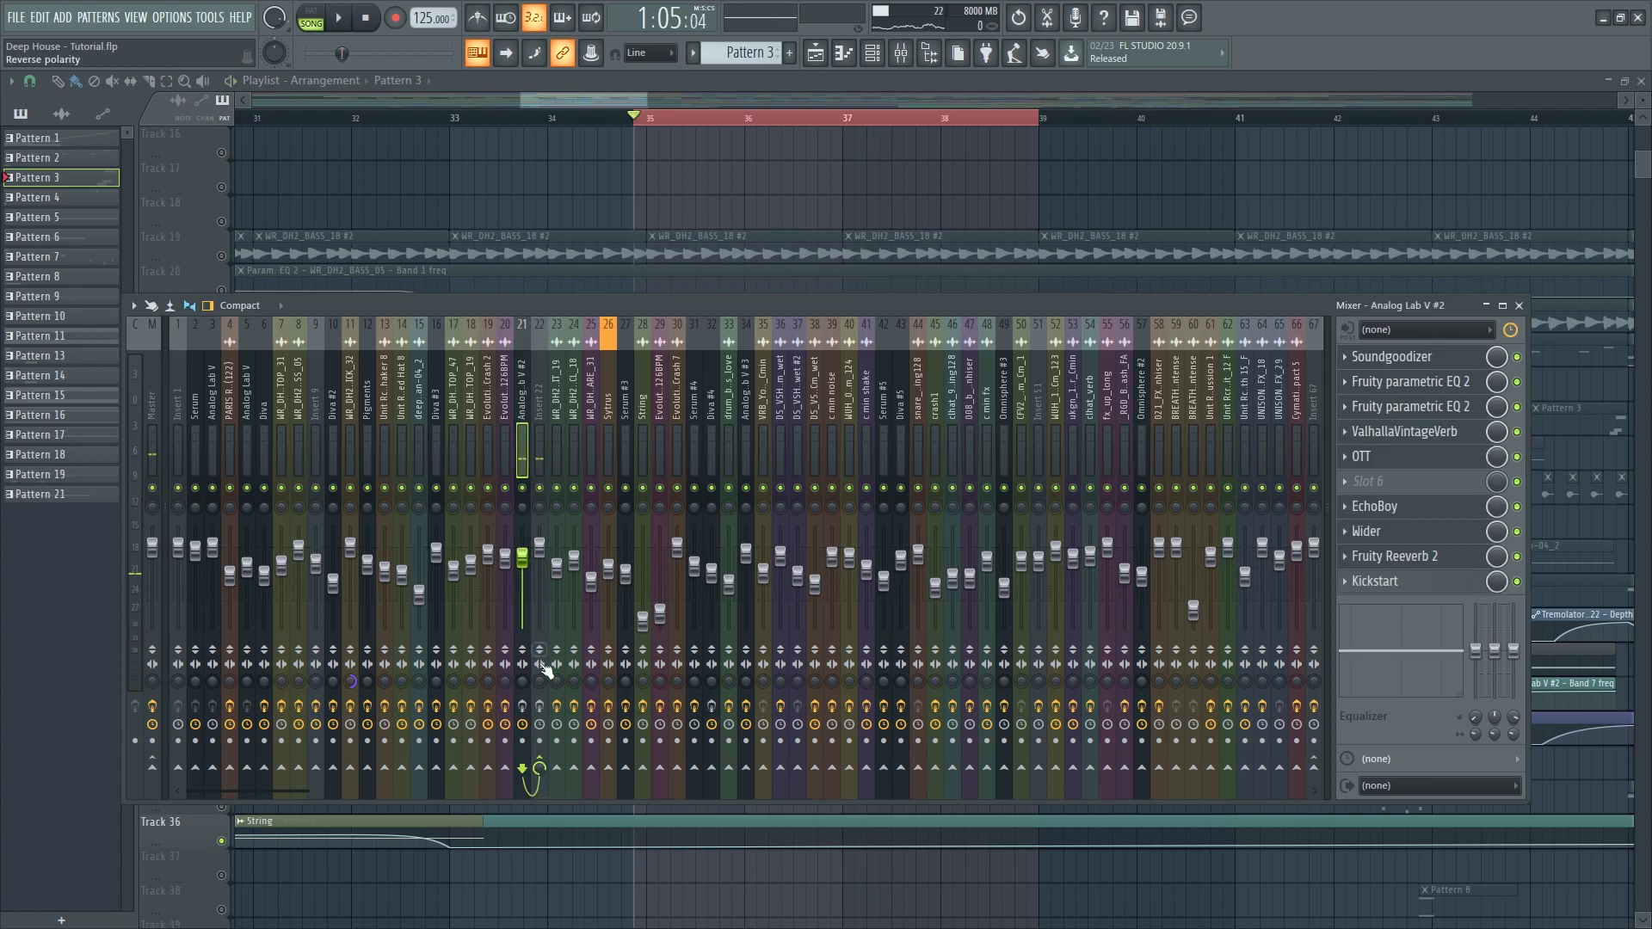
key(space)
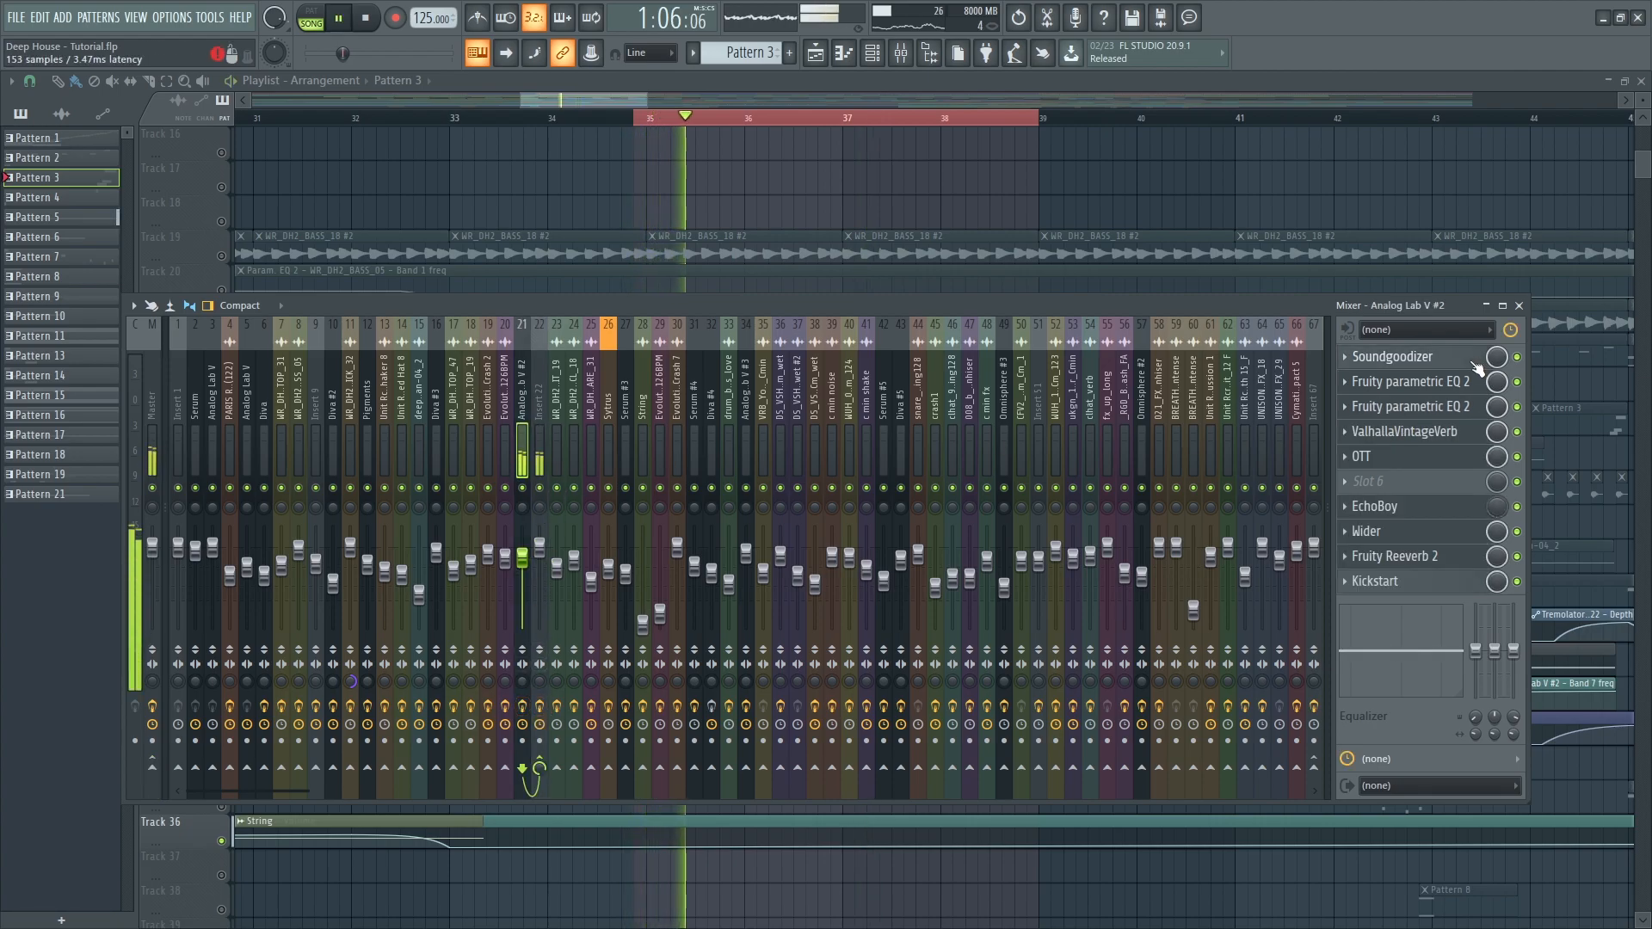
- Review the two Fruity parametric EQ 2 effects and ValhallaVintageVerb on the Analog Lab V #2 mixer track
click(1426, 387)
click(1413, 409)
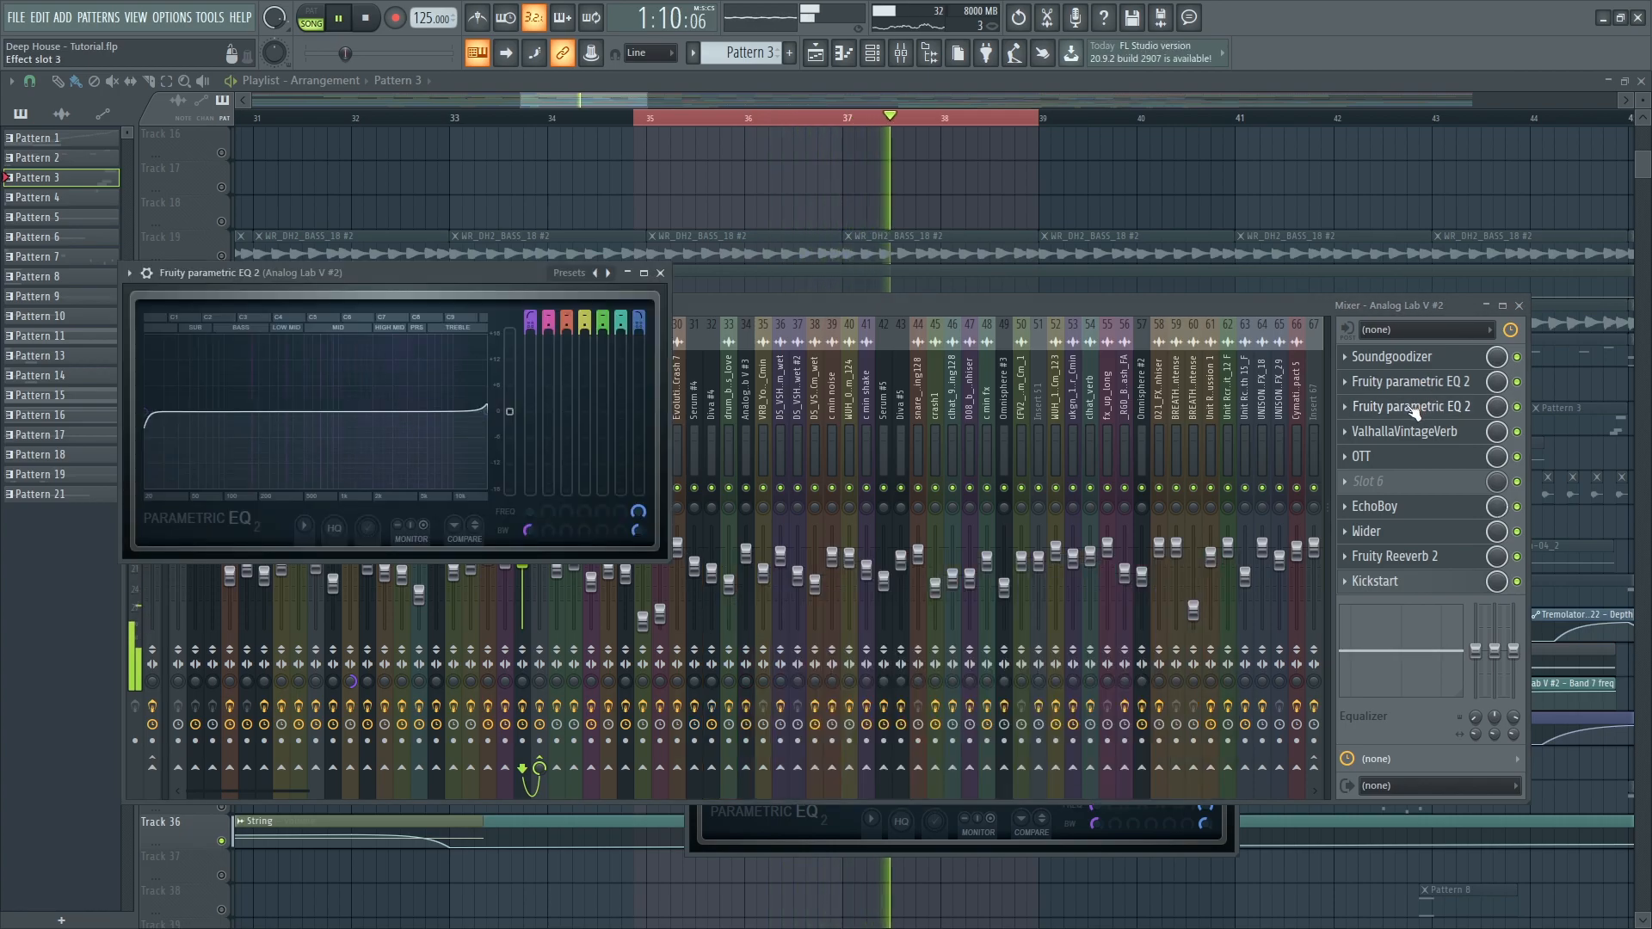
click(1407, 435)
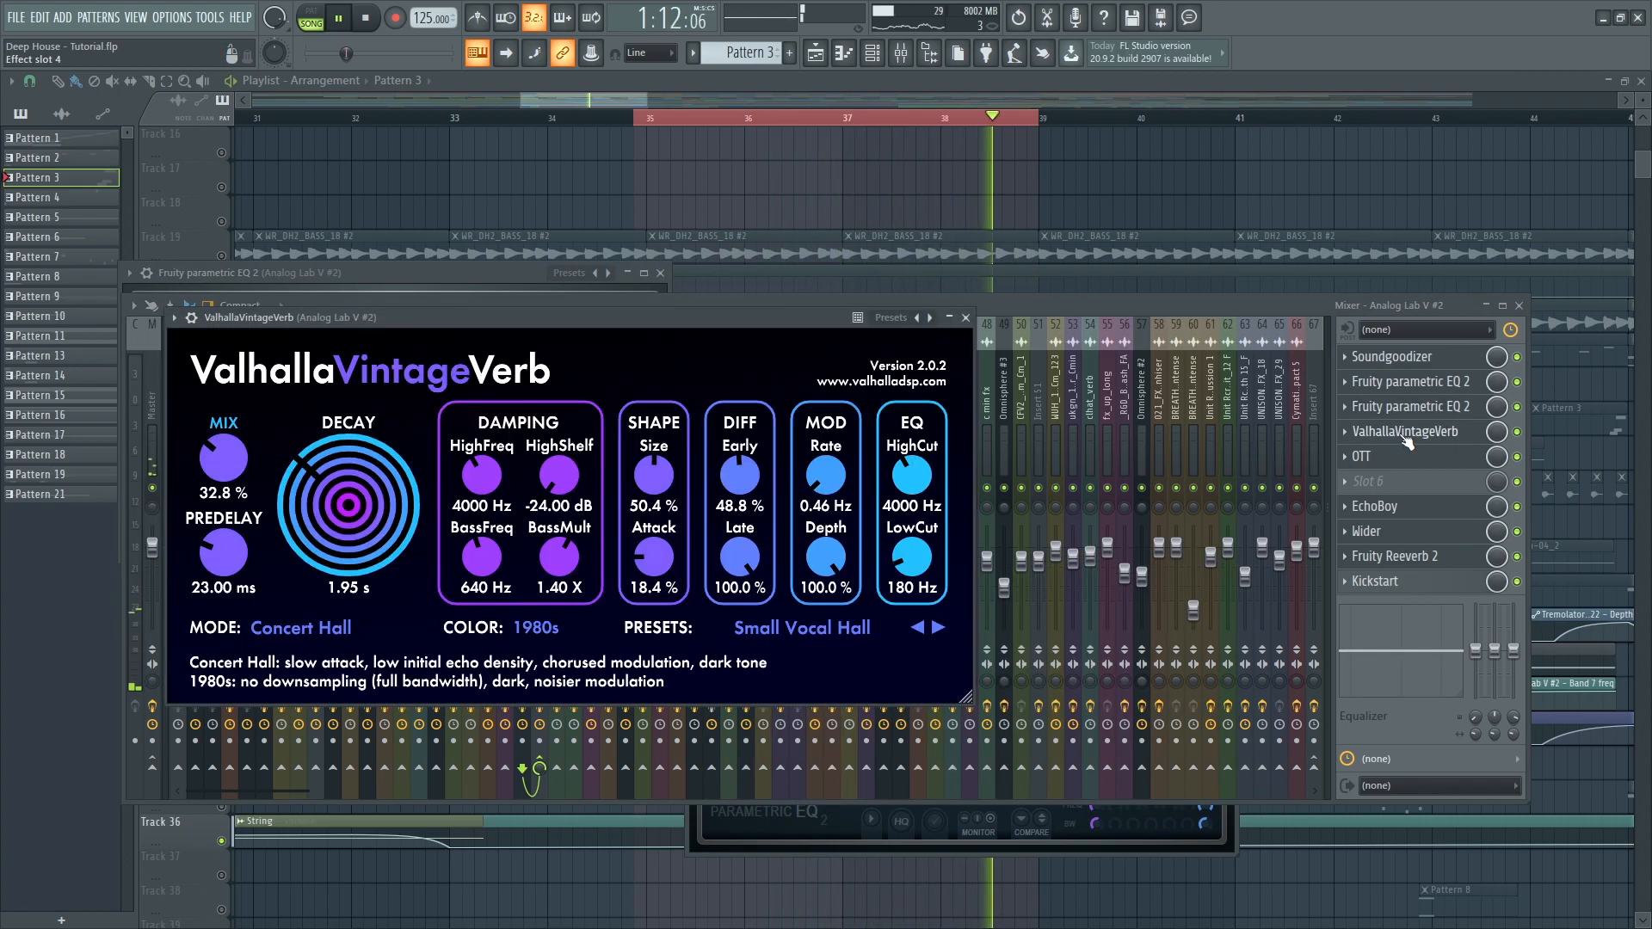
click(1403, 457)
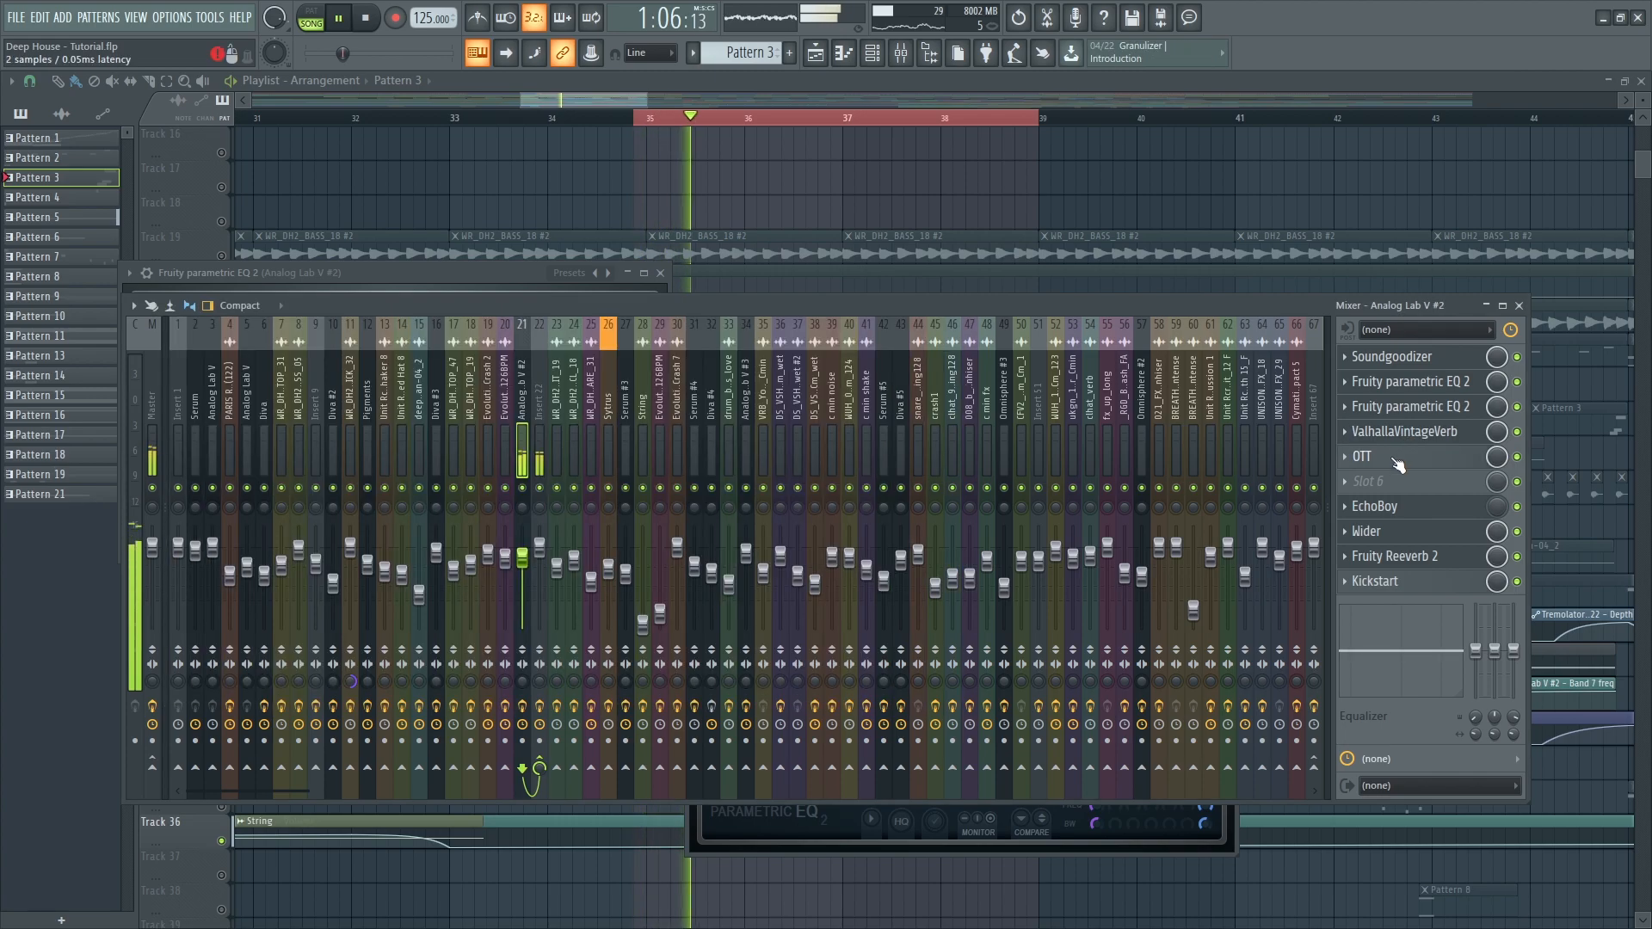
- Review the OTT, EchoBoy, Wider, Fruity Reeverb 2 and Kickstart effects on the Analog Lab V #2 mixer track
click(1398, 465)
click(1407, 509)
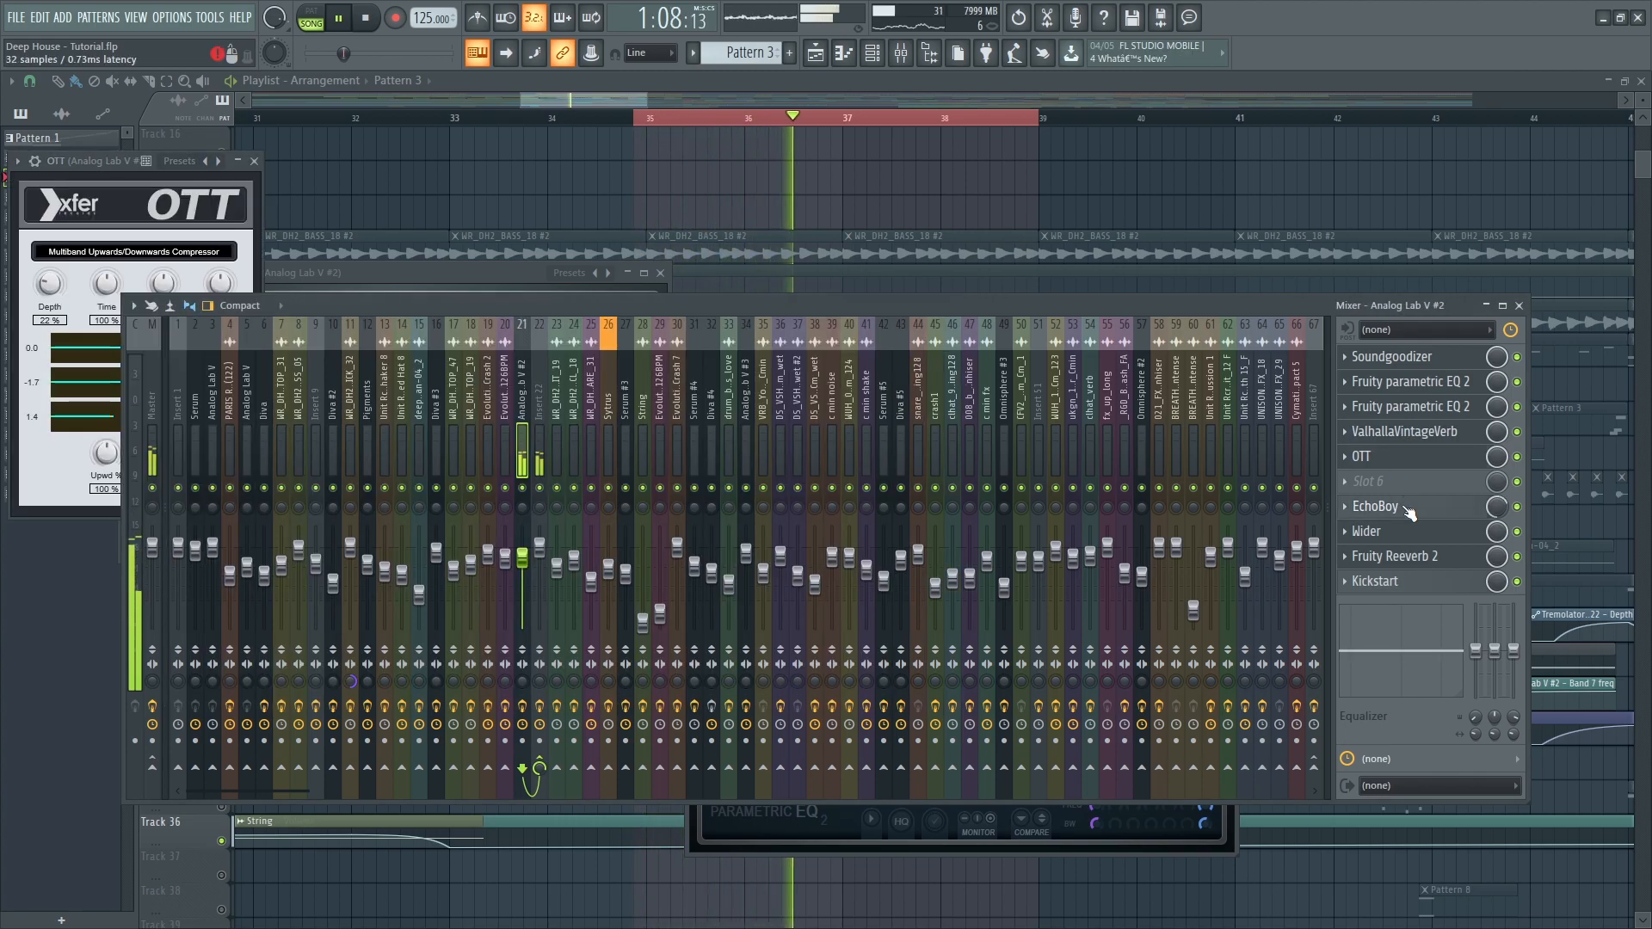
click(1407, 533)
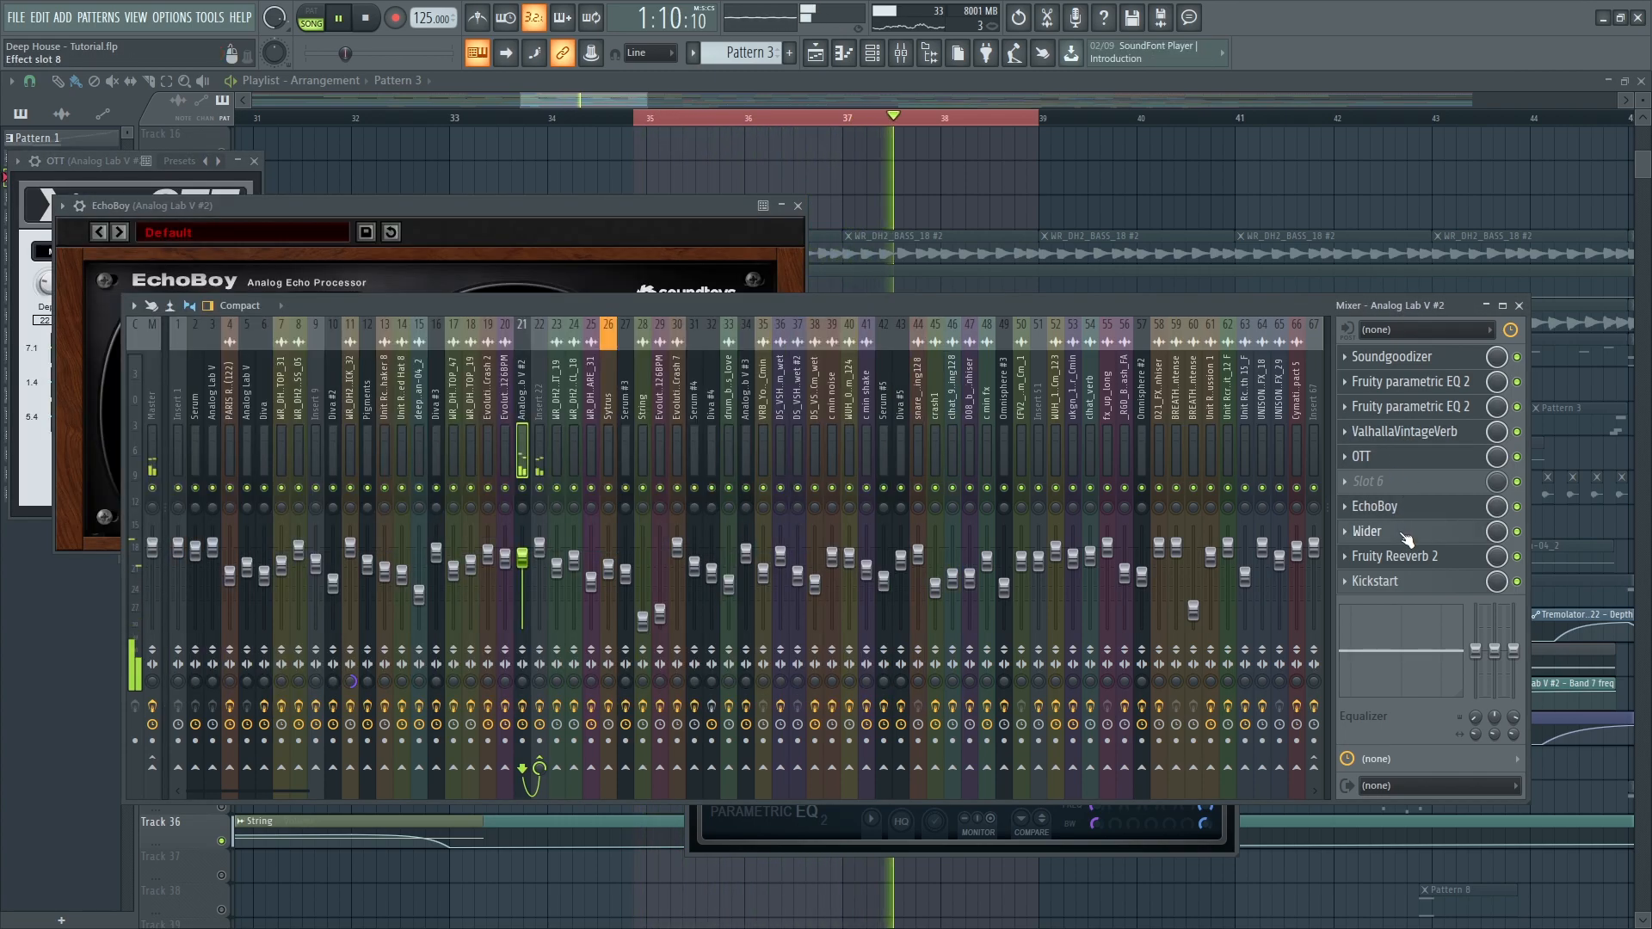
click(1411, 559)
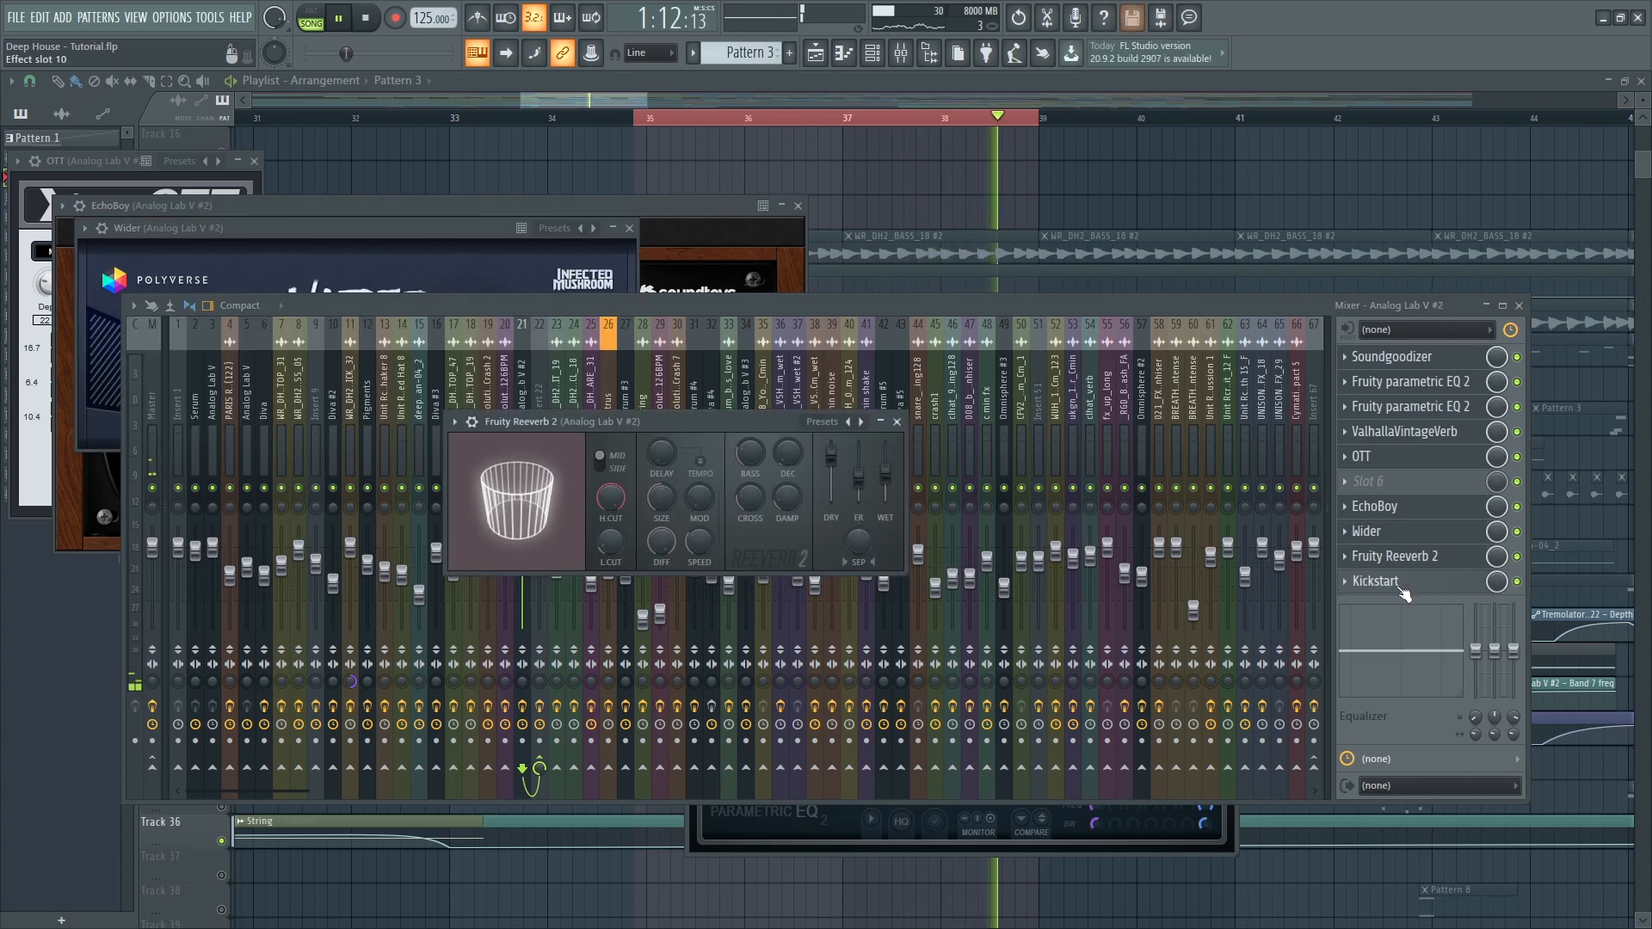
click(1403, 592)
click(877, 568)
- Review the FabFilter Pro-Q 3, Fruity parametric EQ 2 and Tremolator effects on mixer Insert 22
click(539, 433)
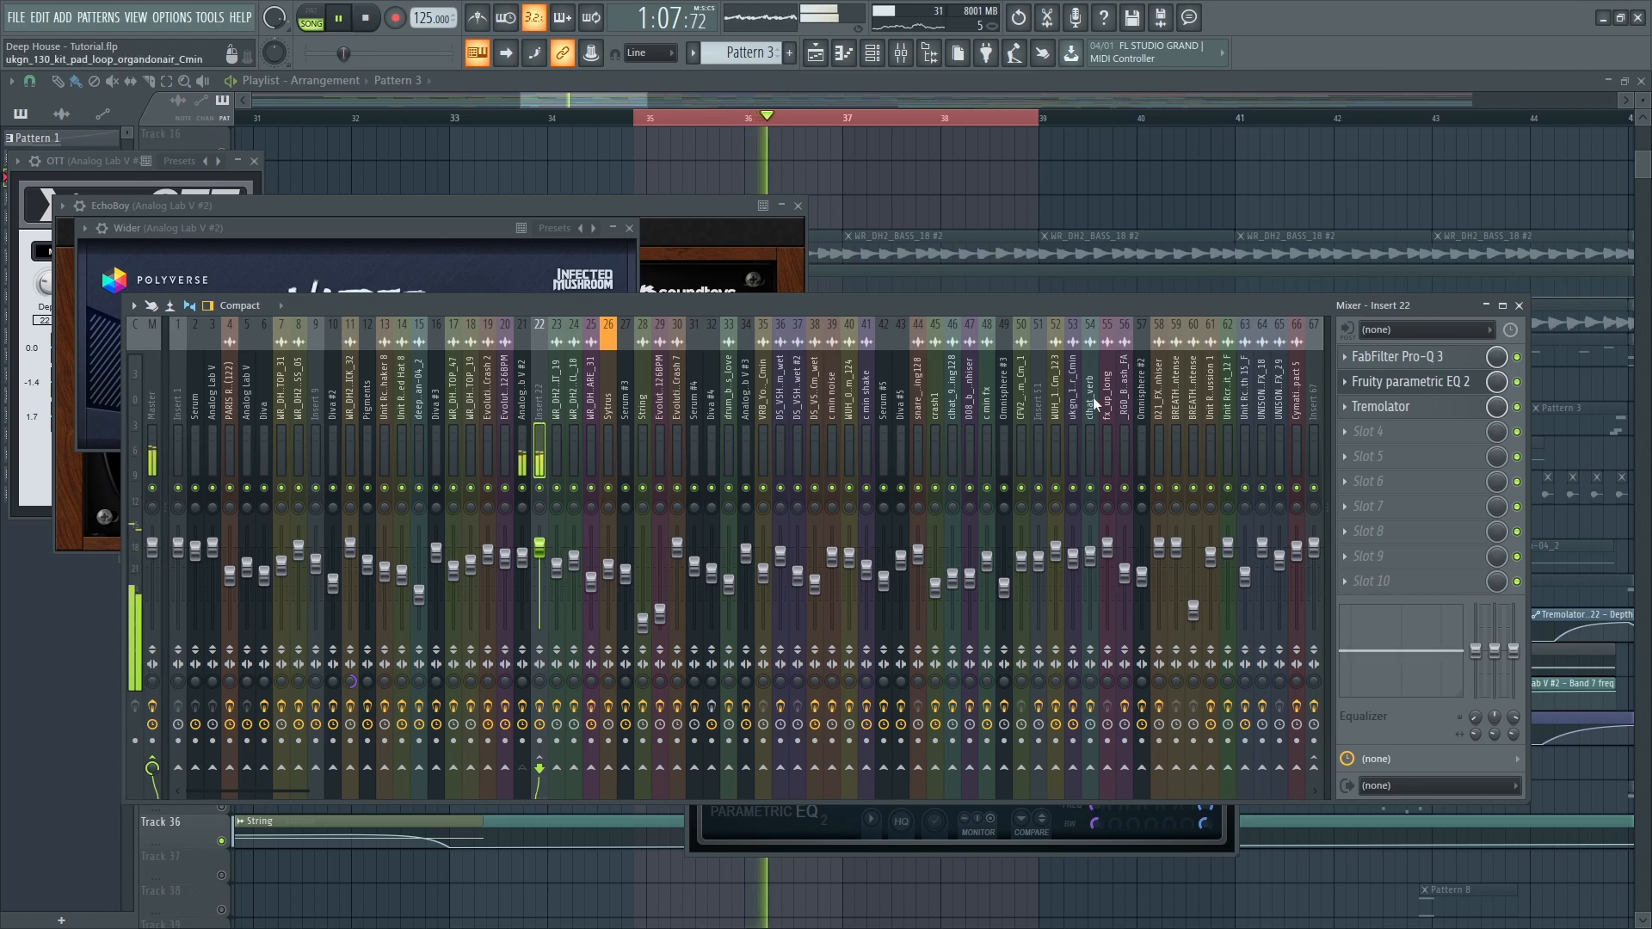
click(1401, 368)
click(1407, 387)
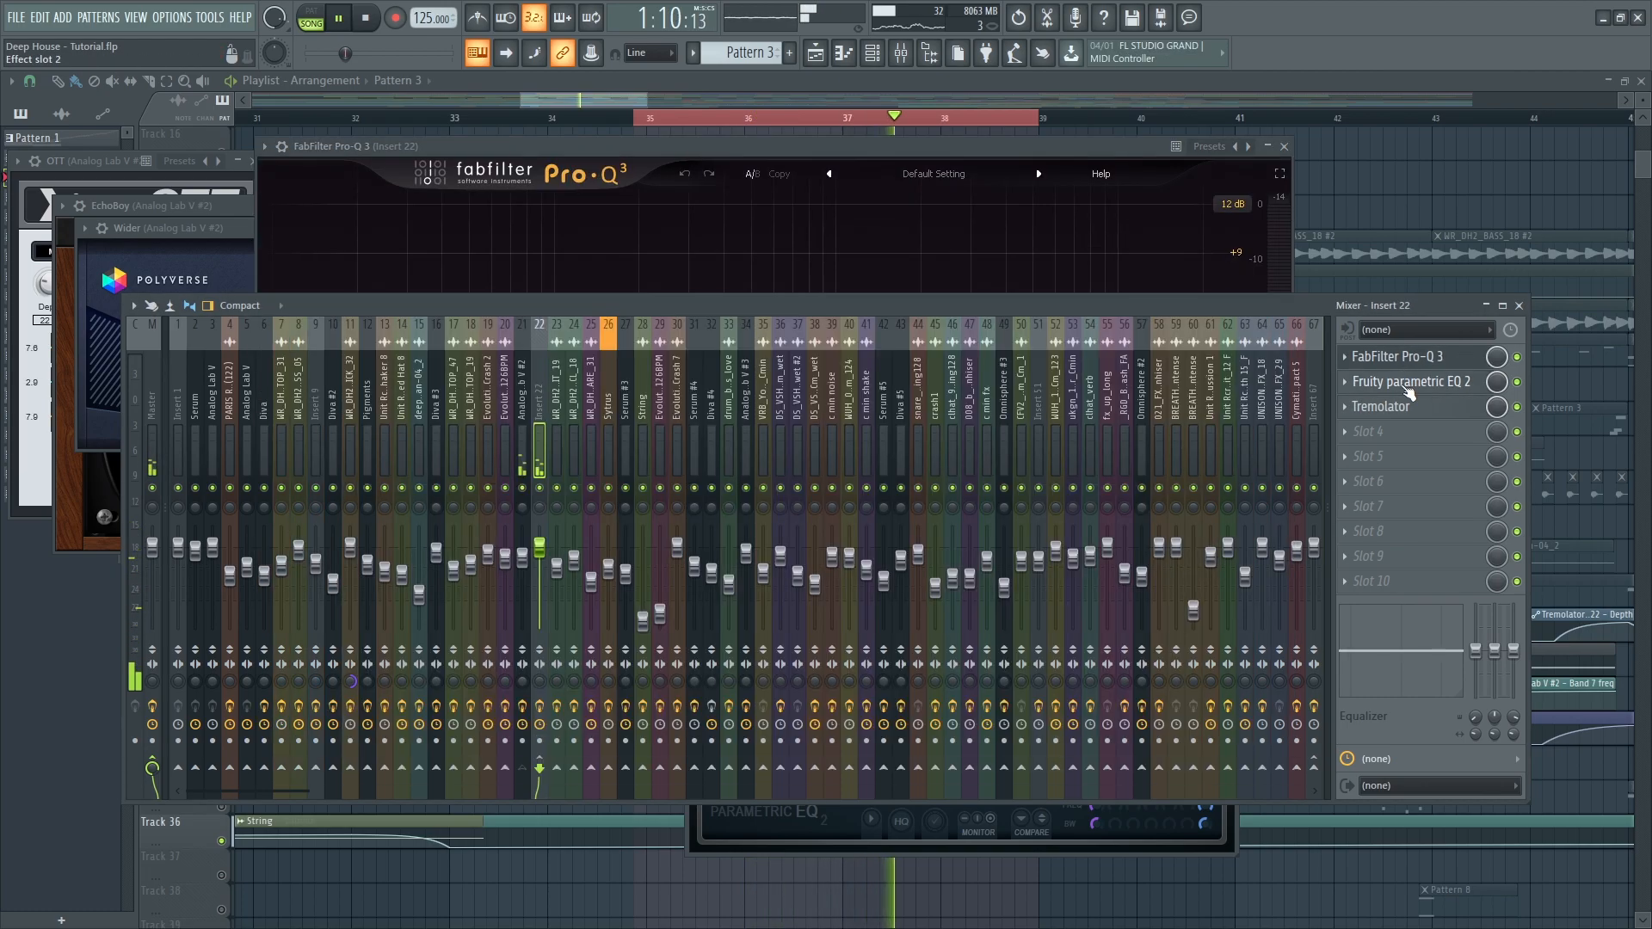
click(1395, 411)
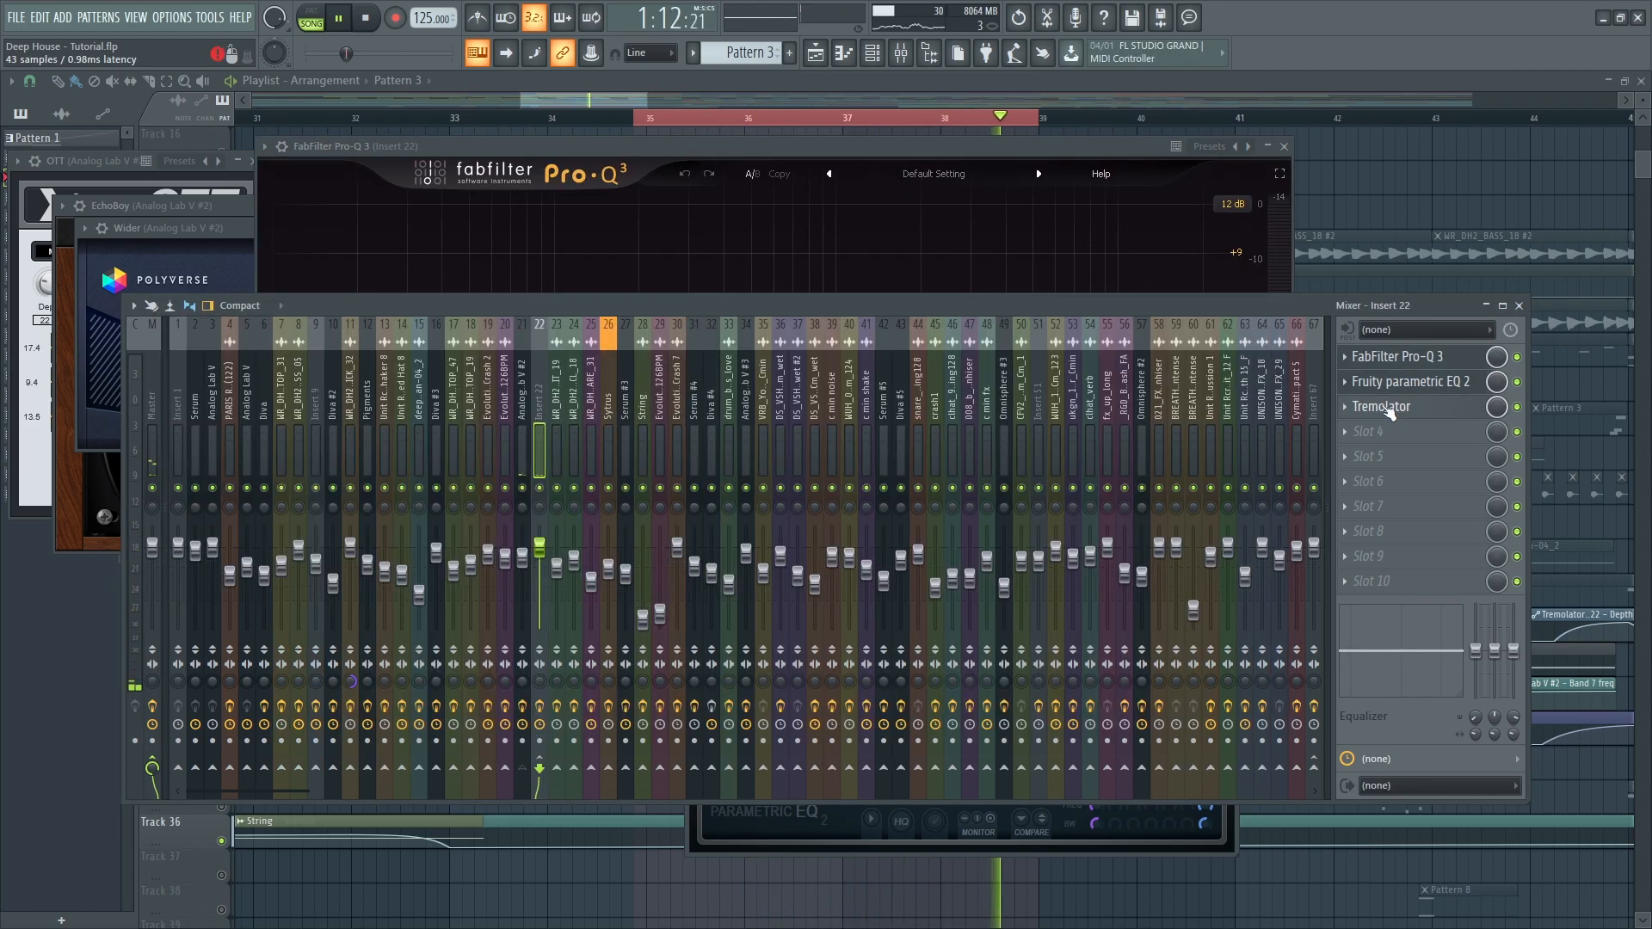
click(1380, 406)
- Close the mixer and effect windows, stop playback, and bring the muted playlist tracks back into playback
click(1519, 305)
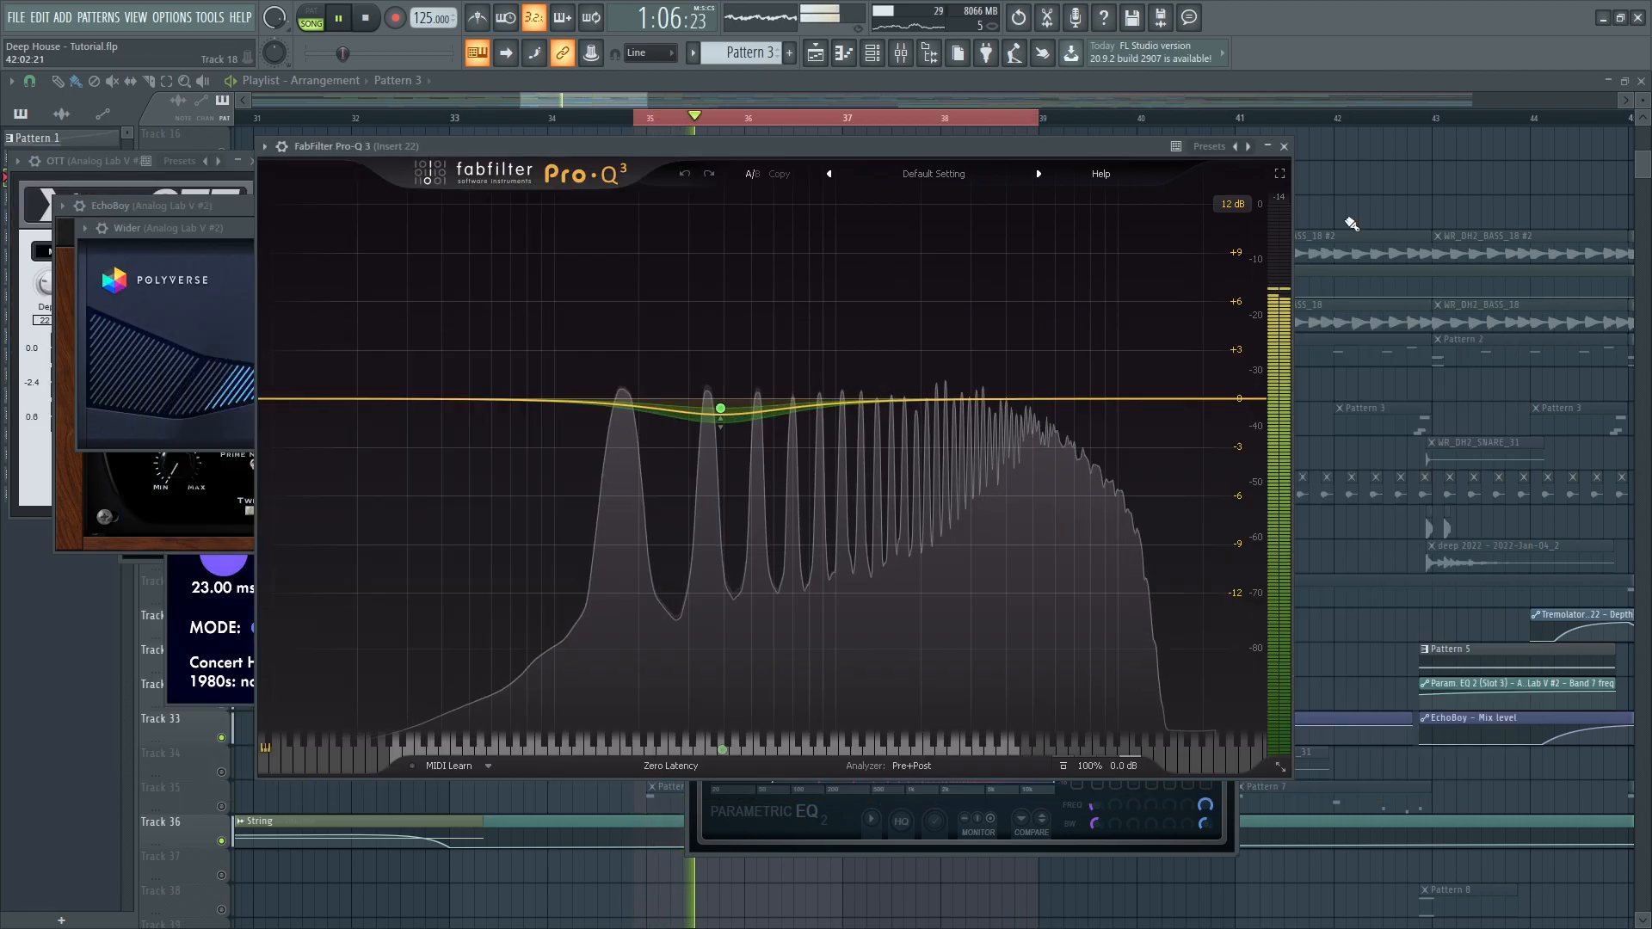
click(1284, 147)
right_click(1350, 220)
key(space)
click(222, 361)
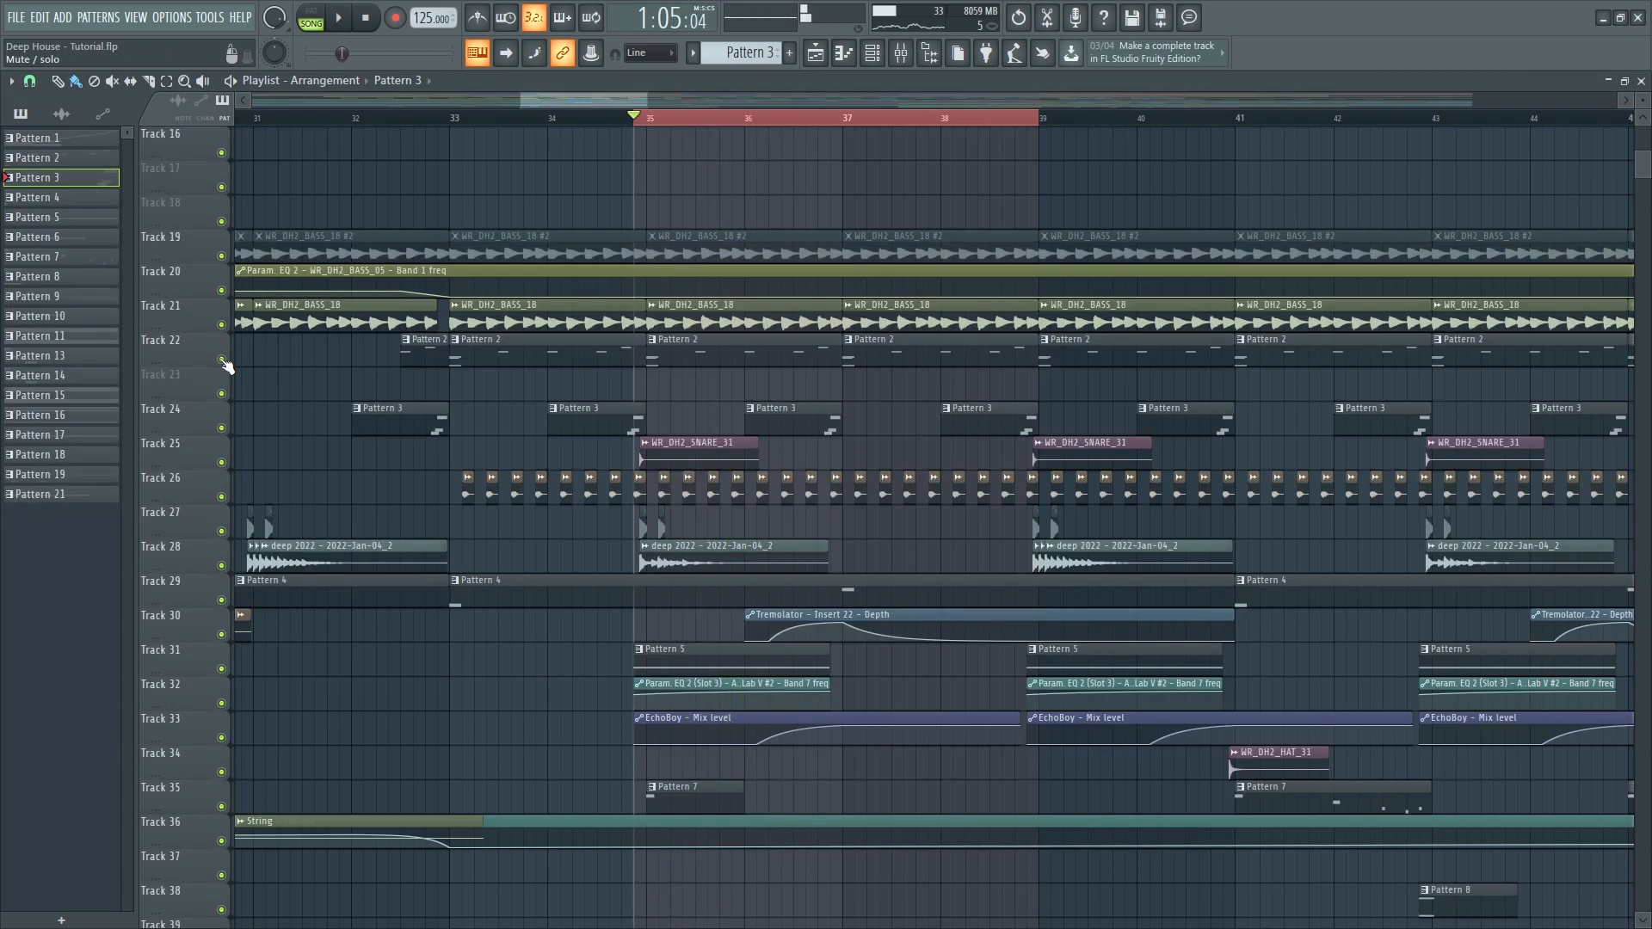
scroll(907, 635, up, 1)
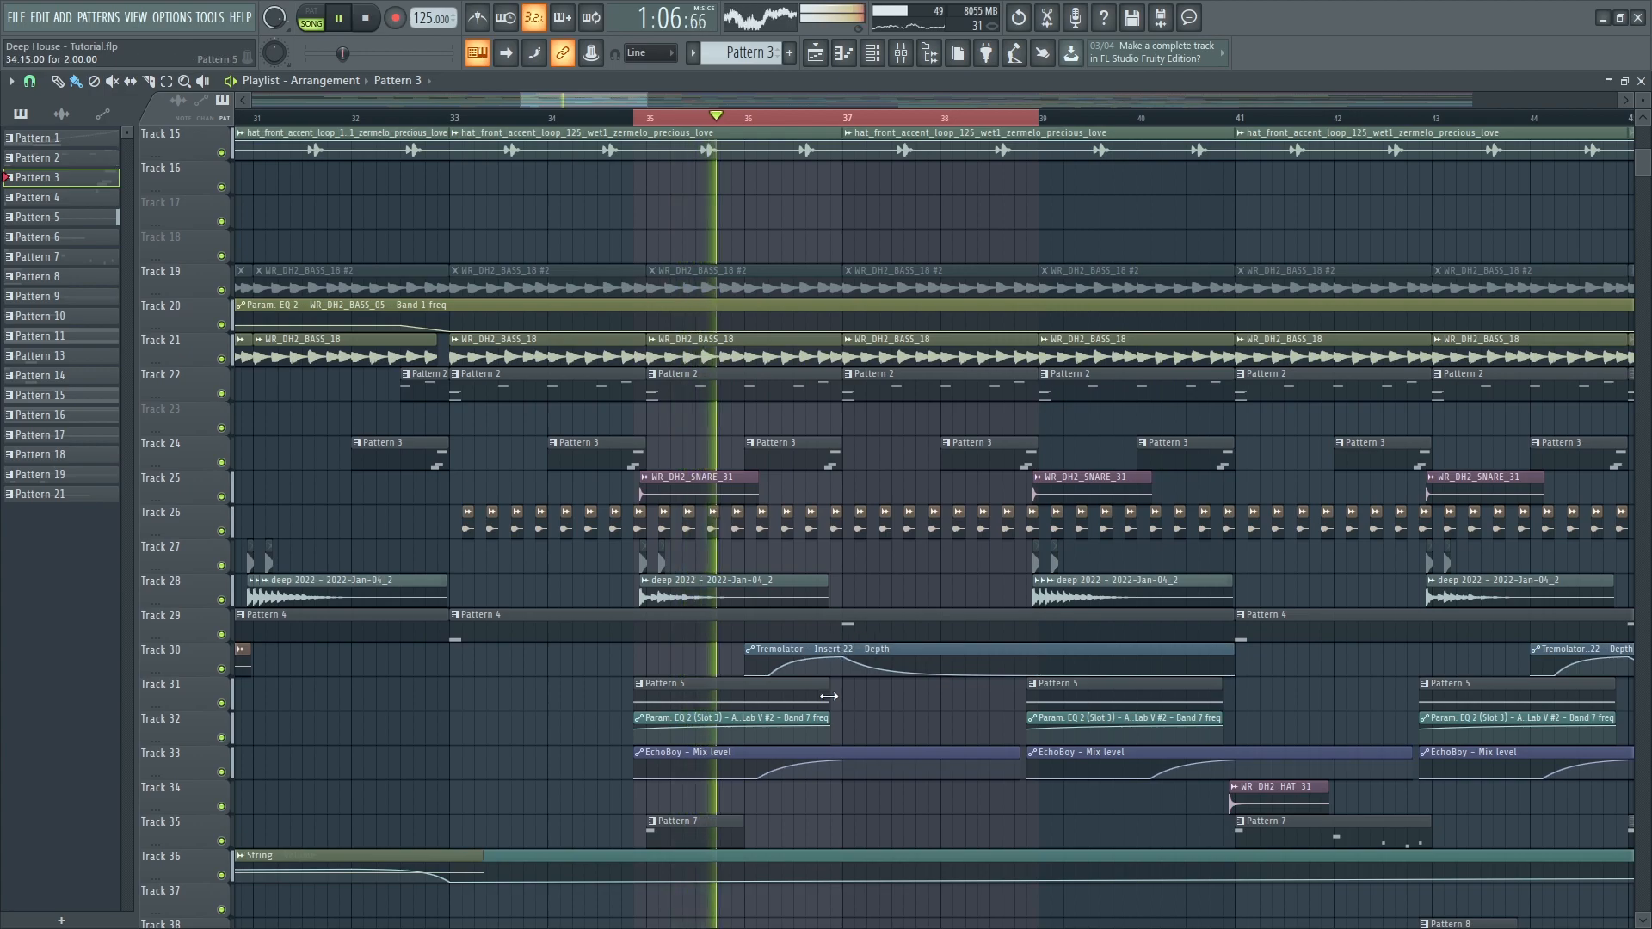
- Open the Diva #3 notes of Pattern 4 in the piano roll and listen to the pattern on its own
scroll(891, 693, up, 2)
double_click(774, 627)
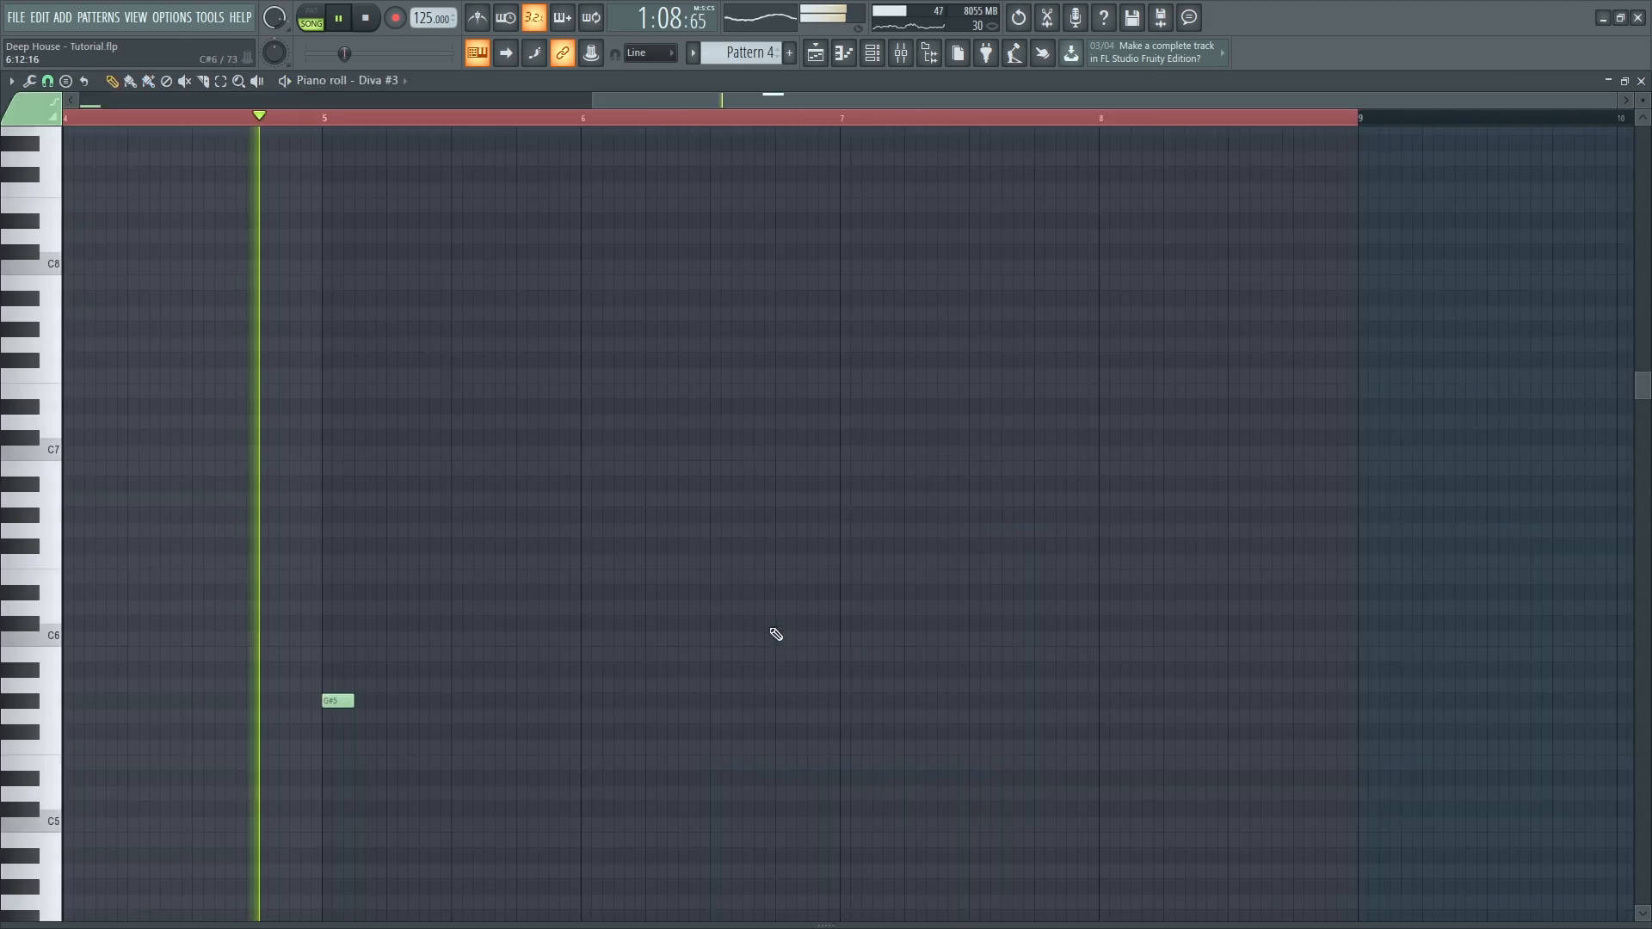
key(l)
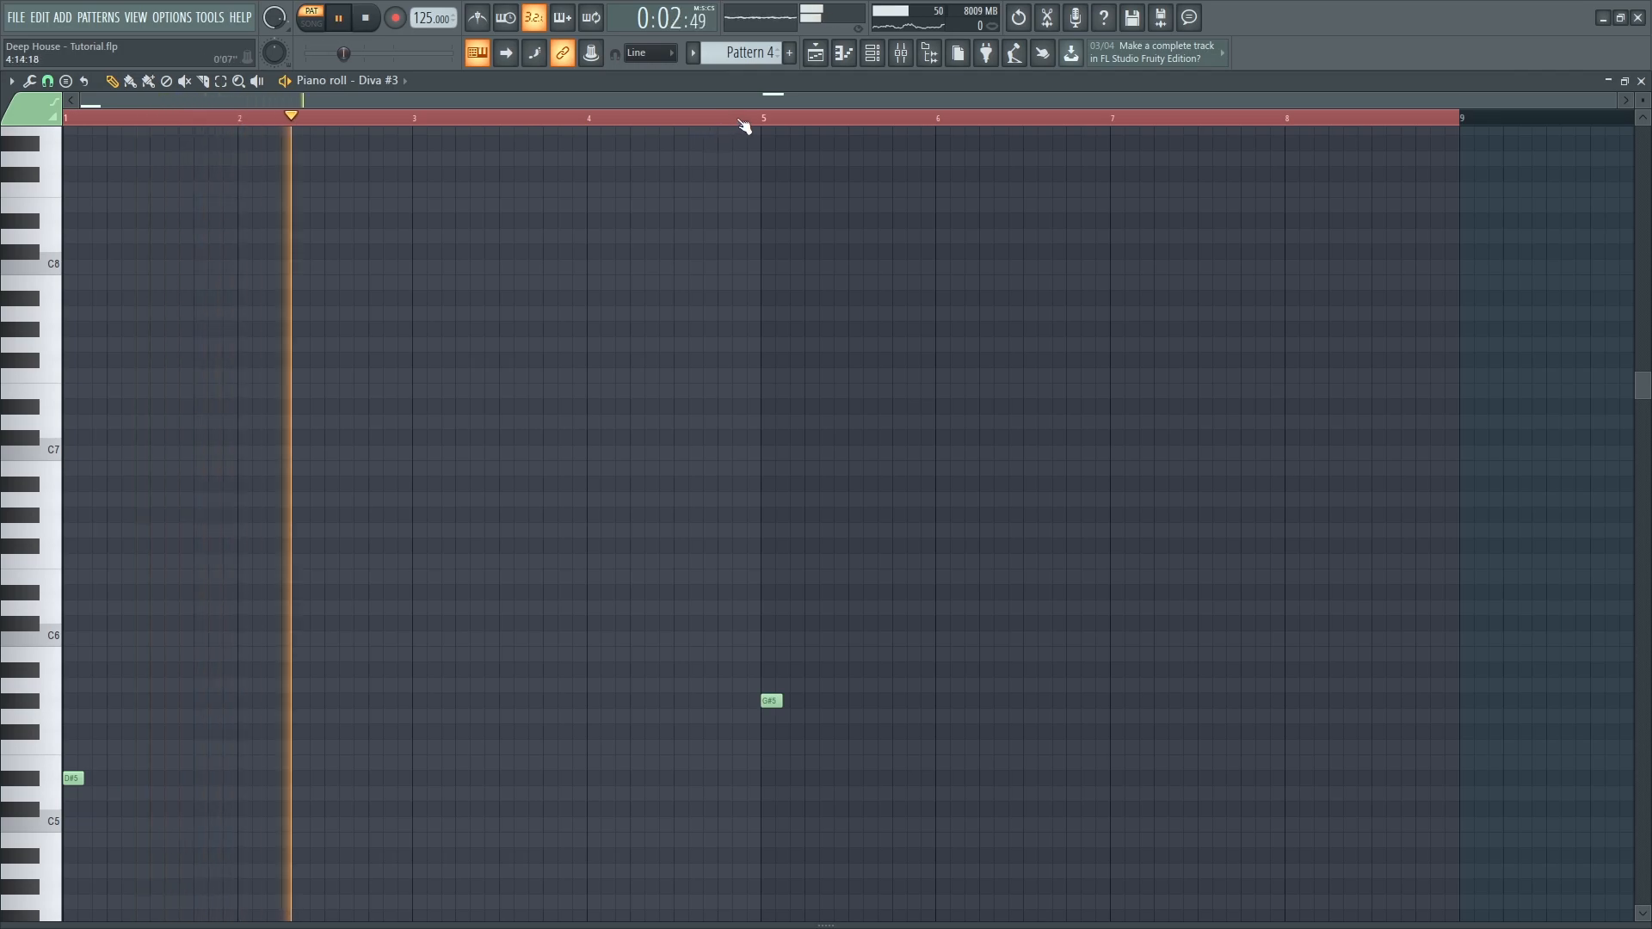
click(749, 124)
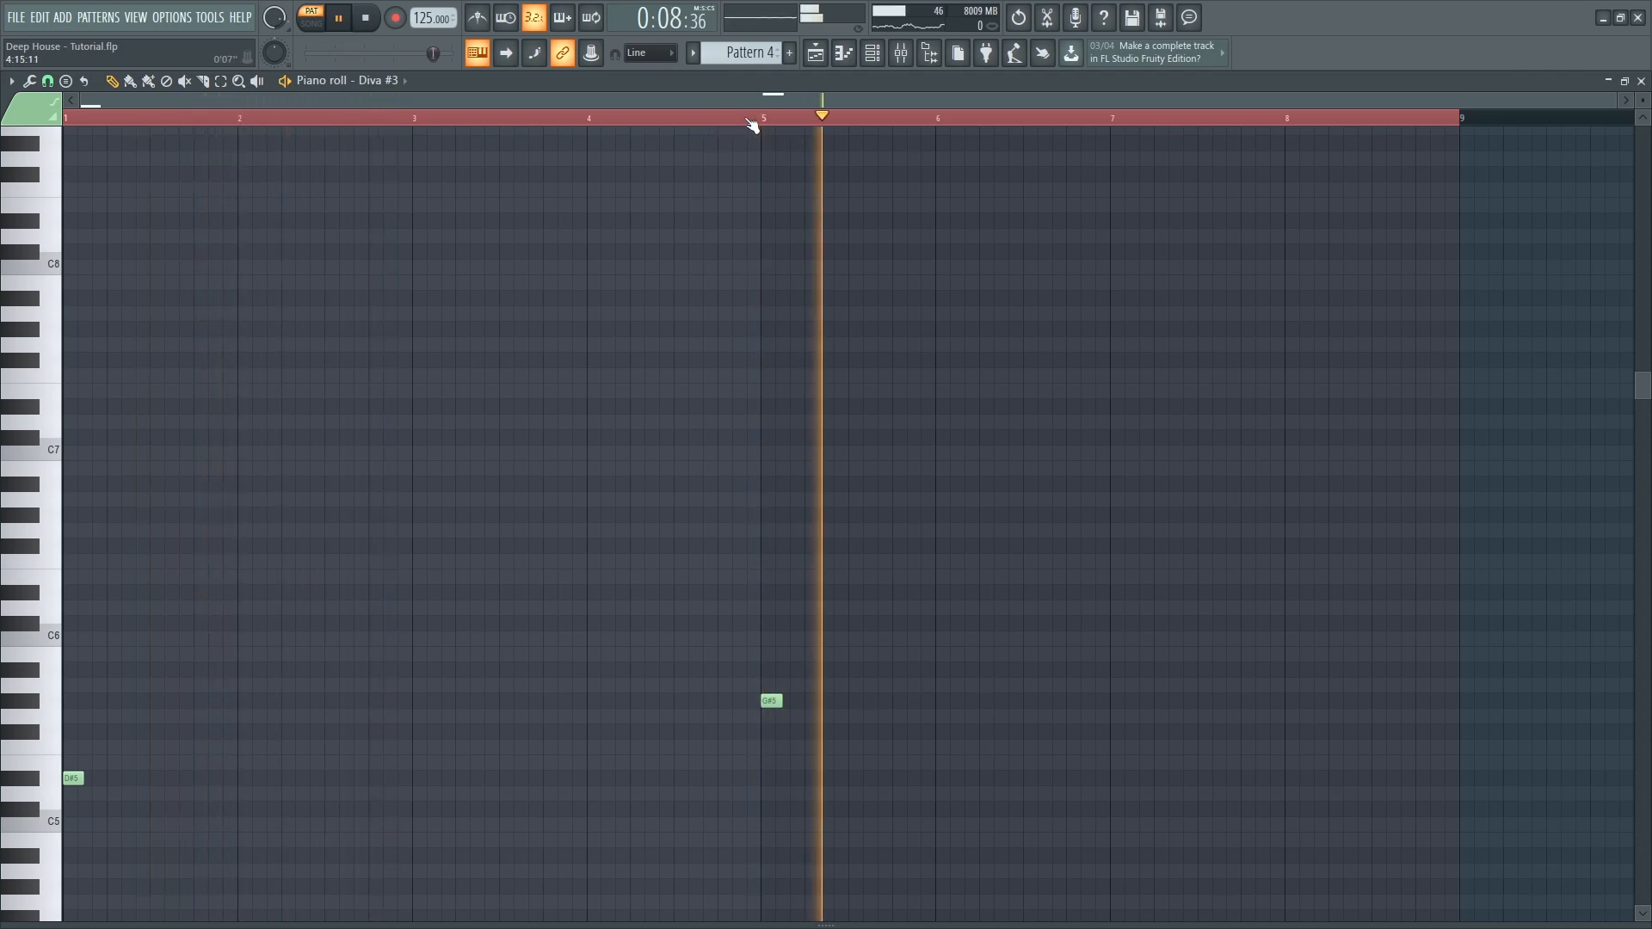
- Review the Fruity parametric EQ 2, FabFilter Saturn, FabFilter Pro-MB and Kickstart effects on the Diva #3 mixer track during playback
key(F9)
click(435, 452)
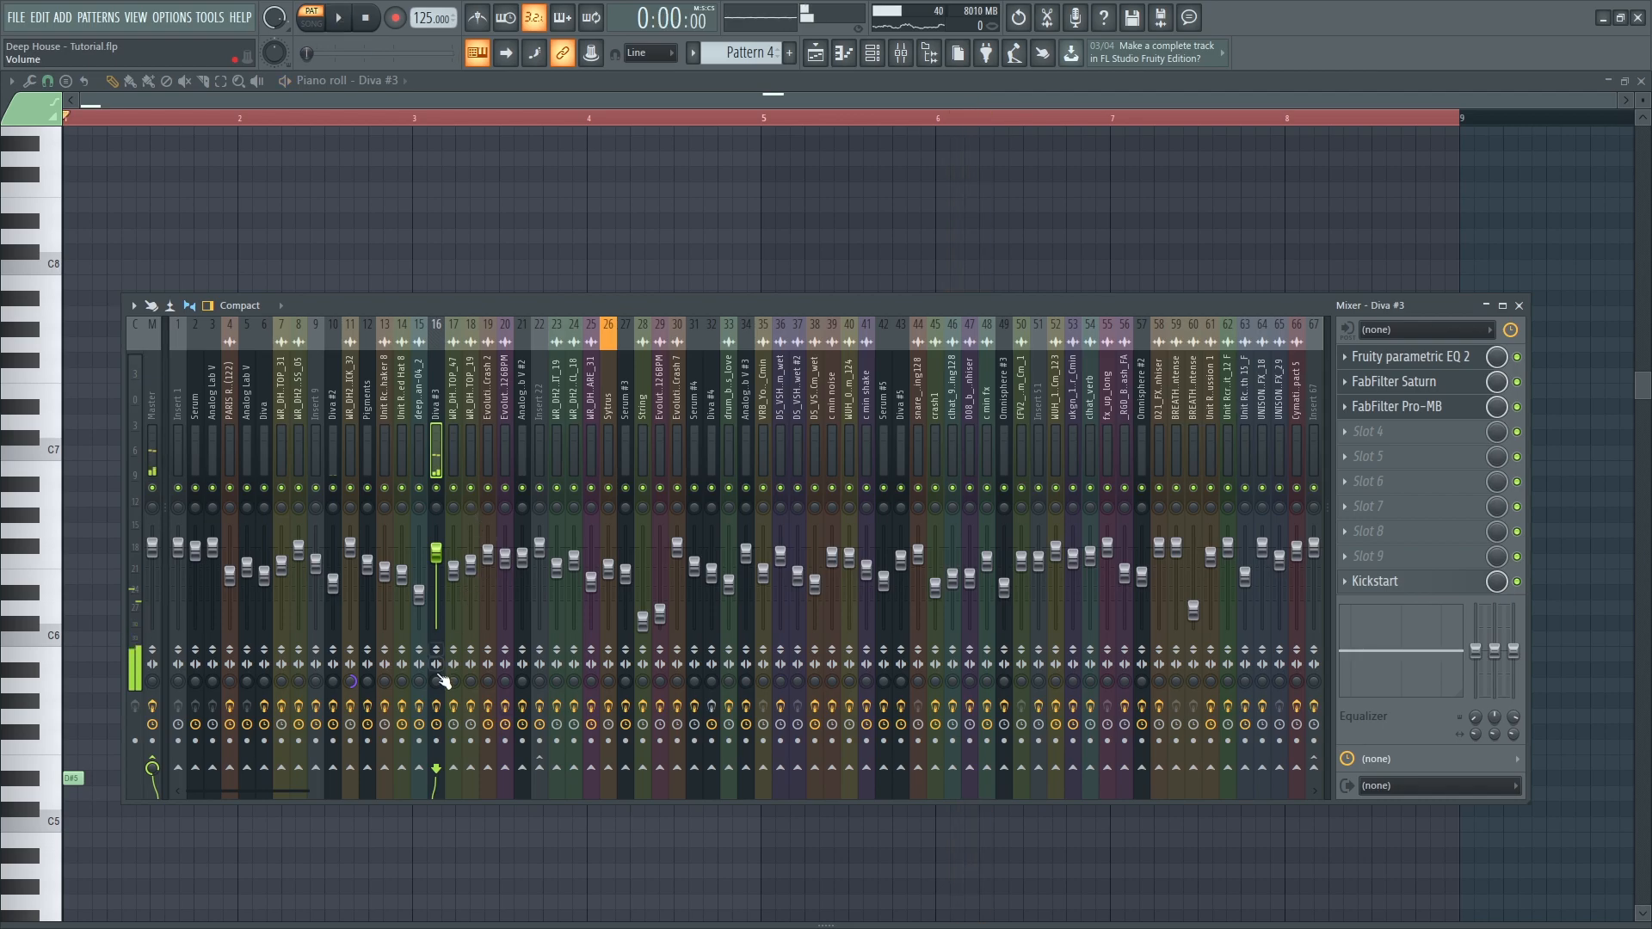
key(space)
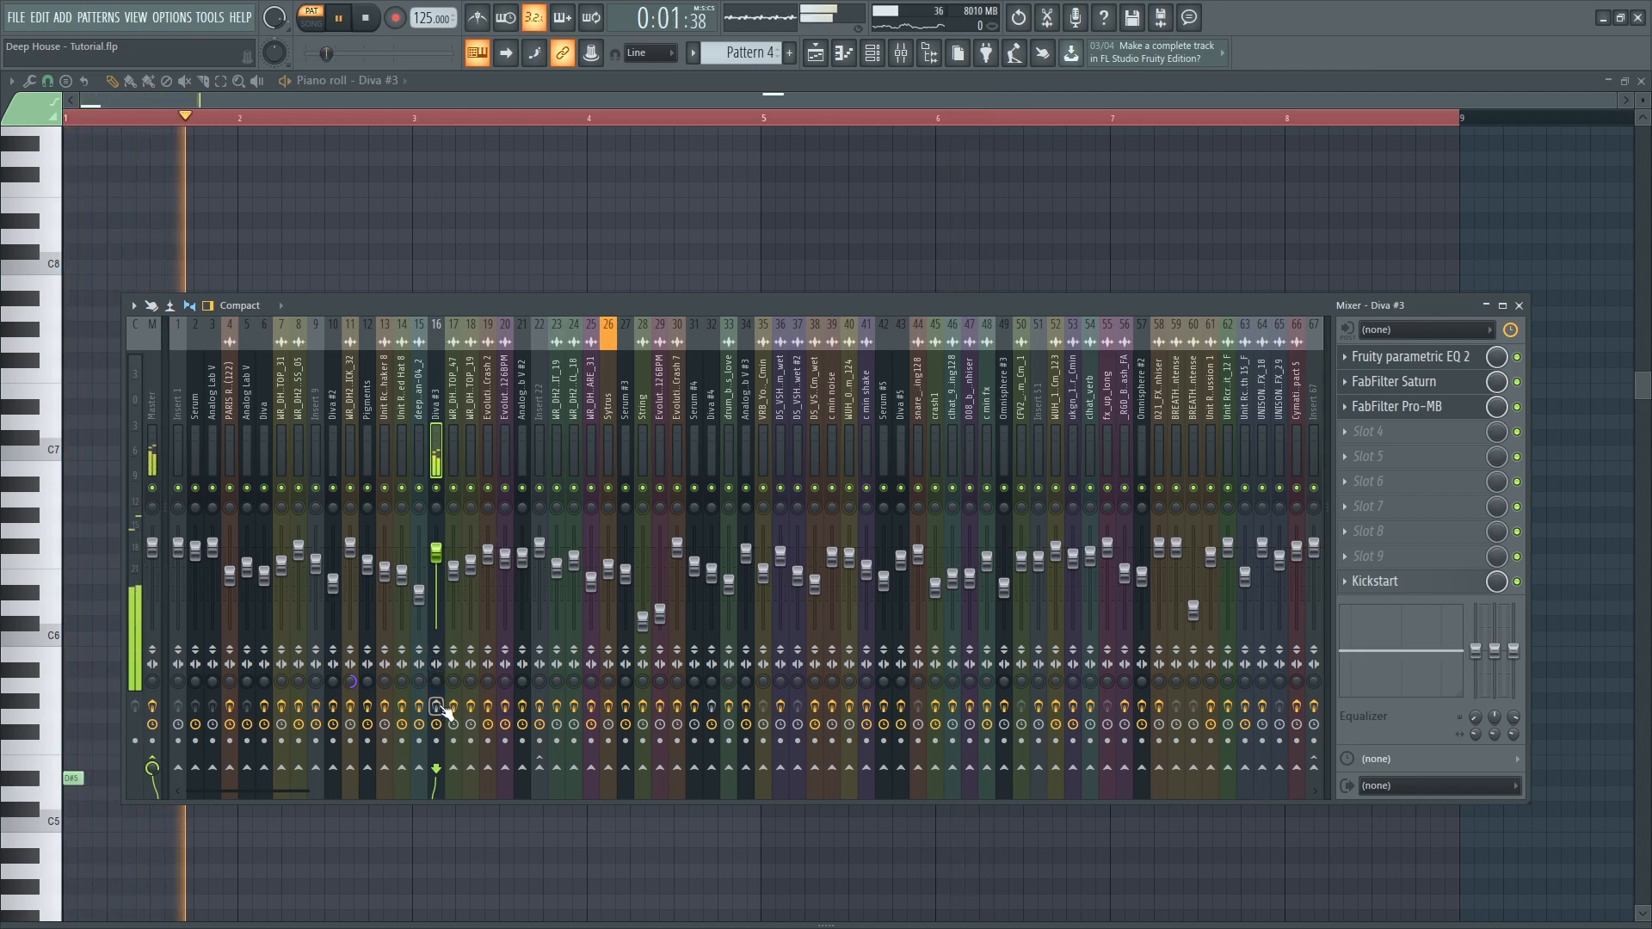
click(1385, 361)
key(space)
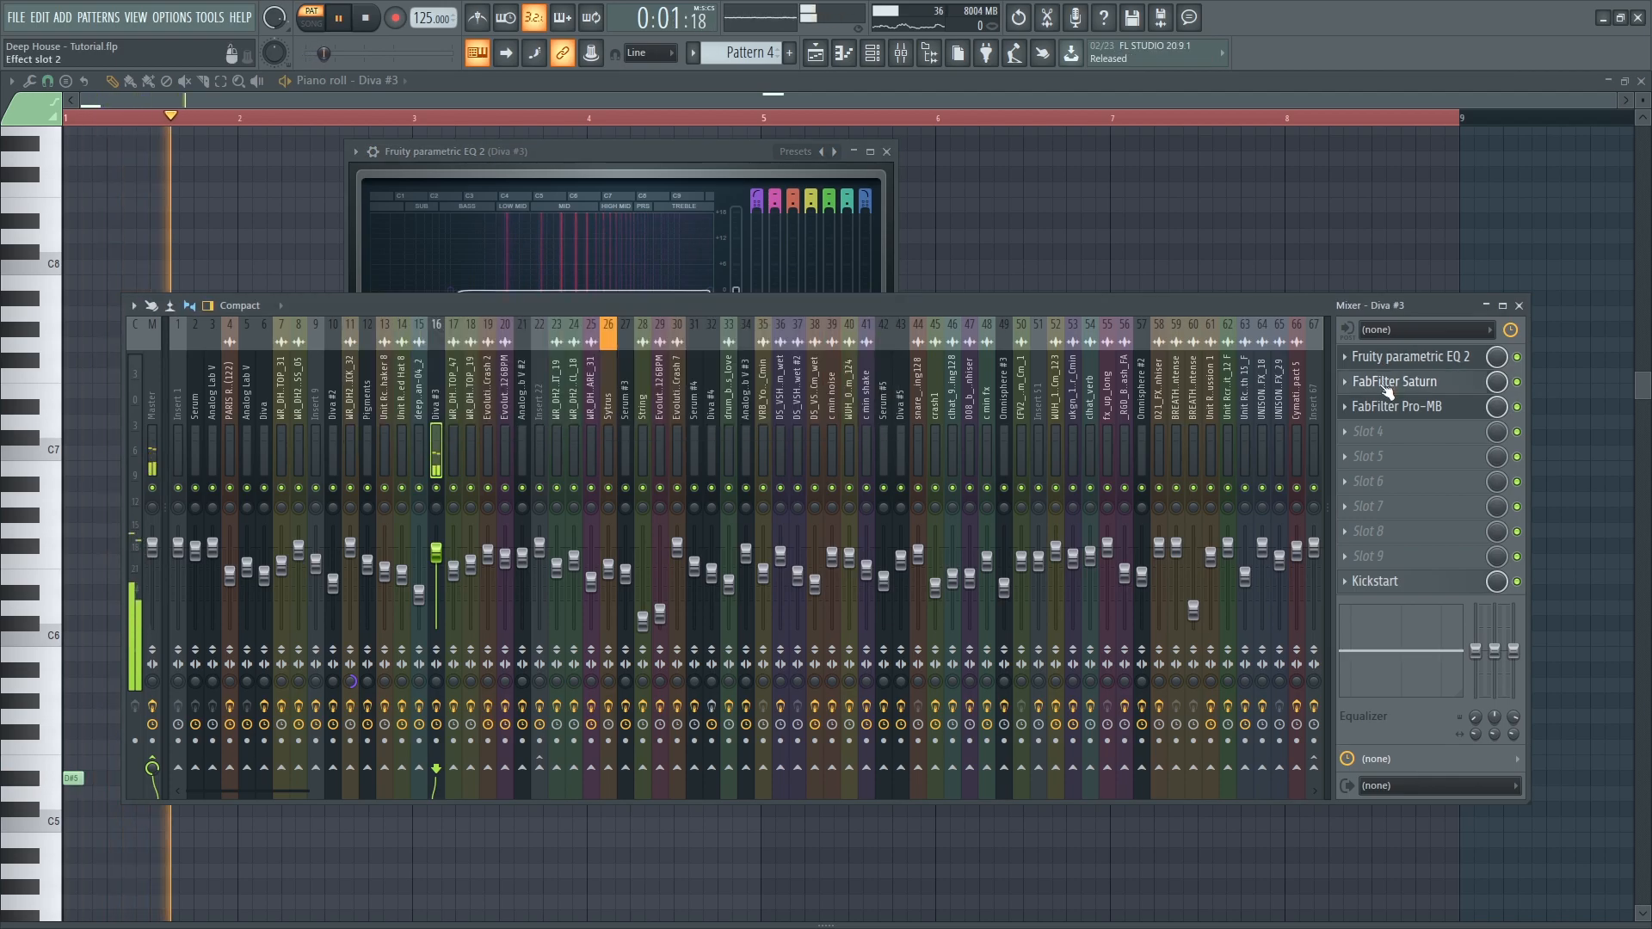
click(1386, 383)
click(1394, 406)
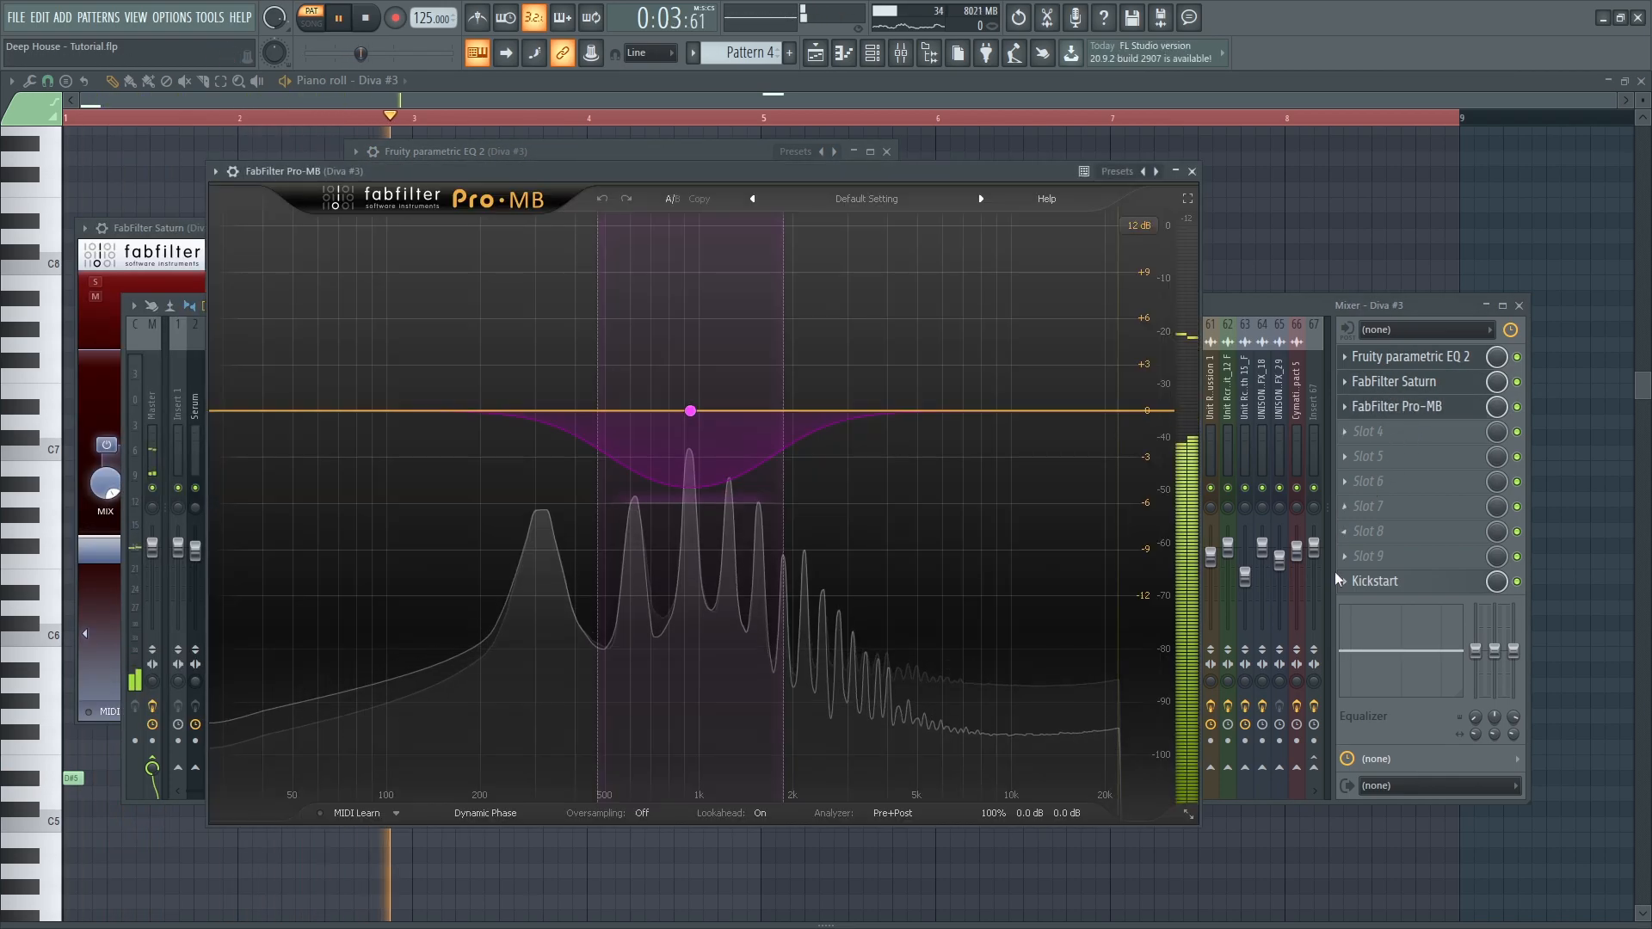
click(1394, 589)
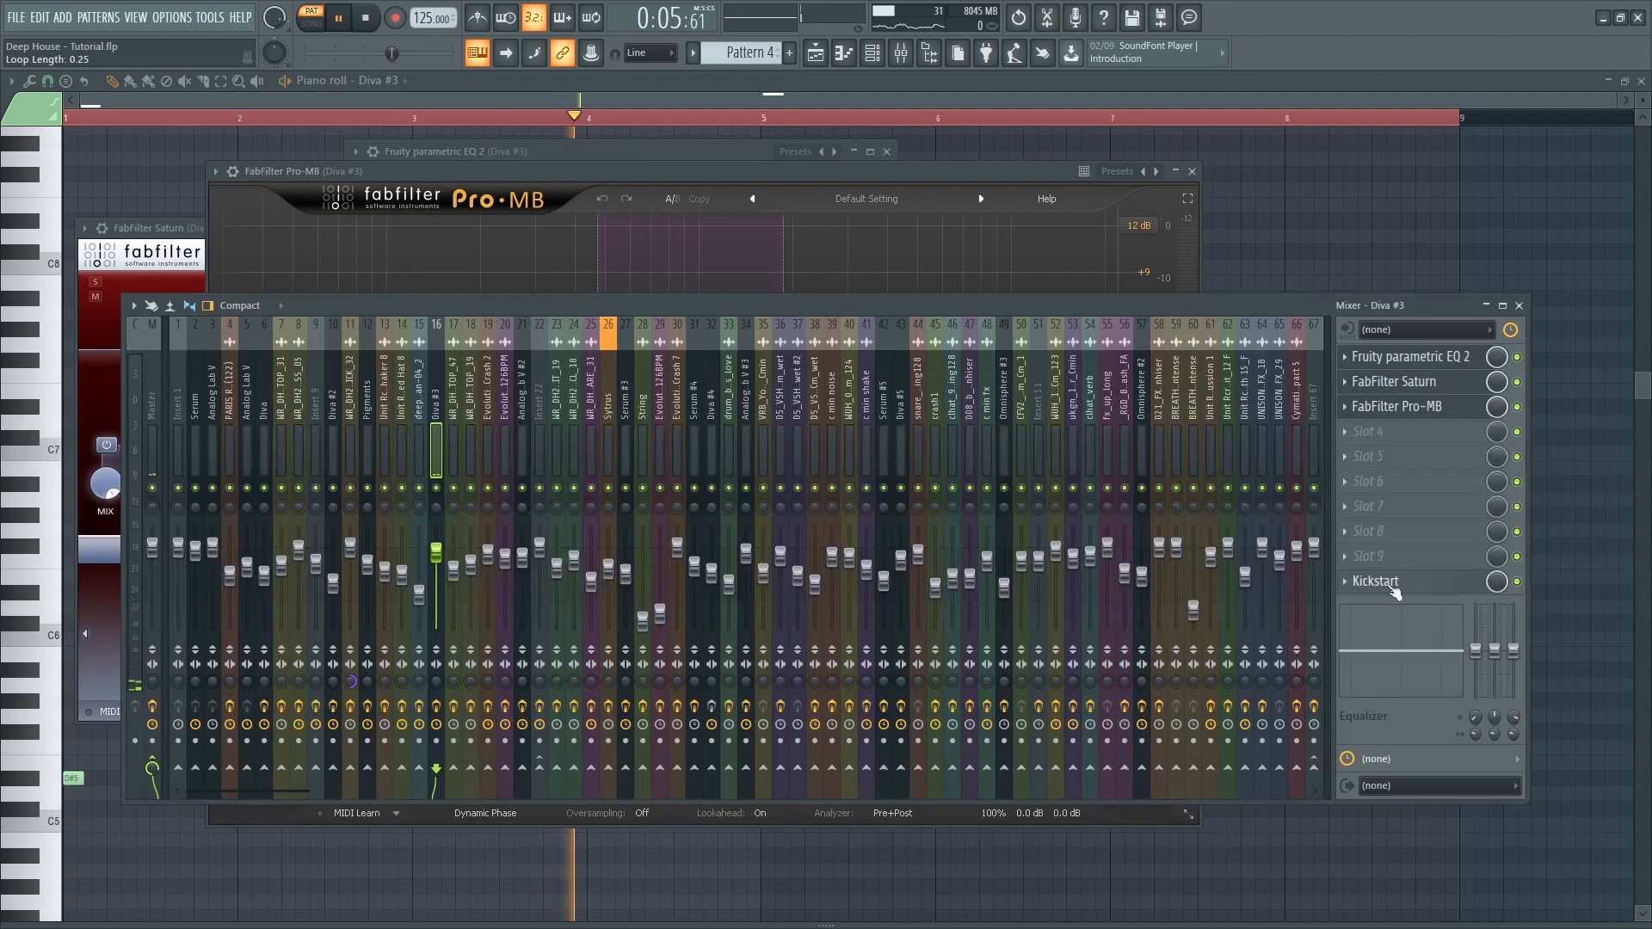
click(1393, 584)
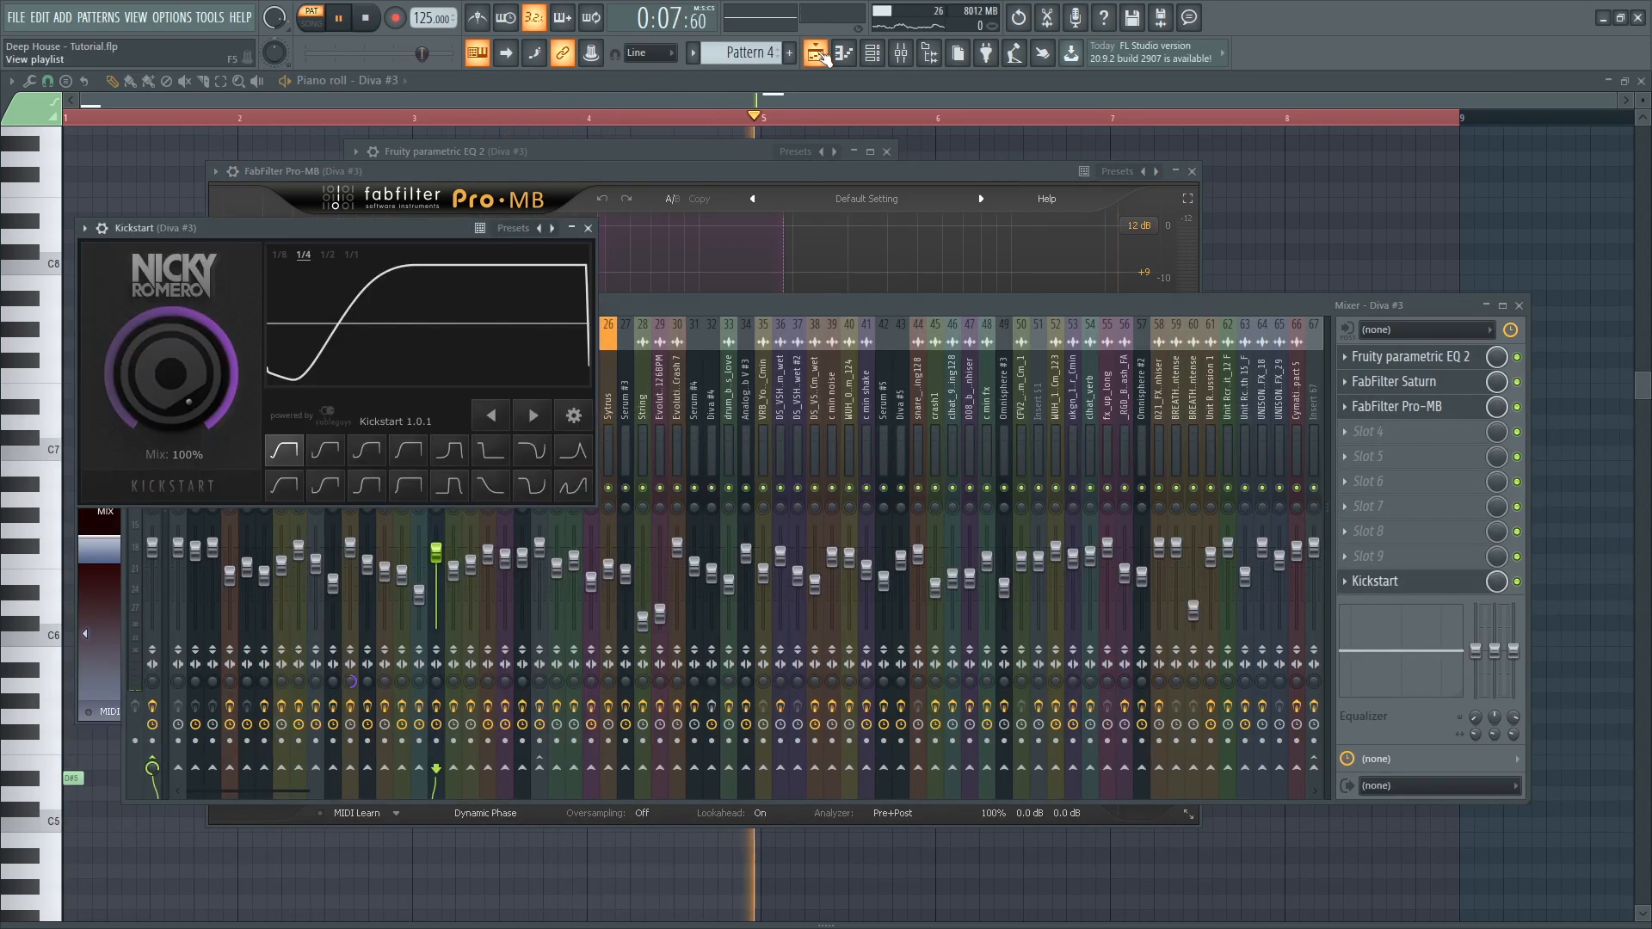
- Return to the playlist, switch playback back to the full song, and clear the selected playback range
click(815, 53)
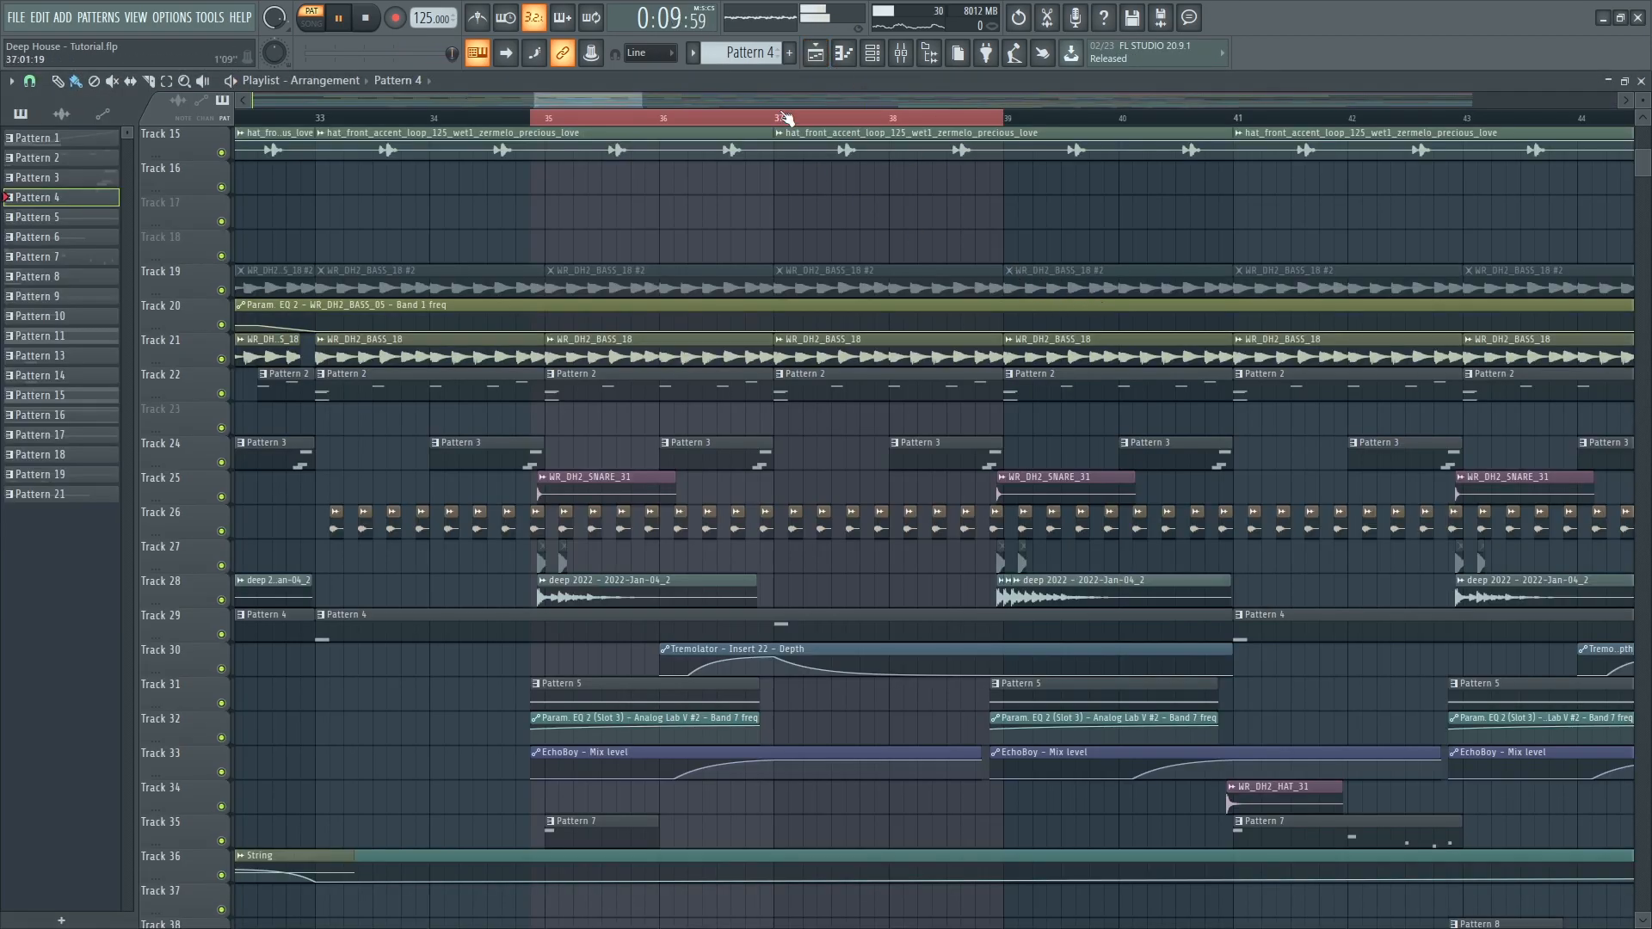
key(l)
double_click(745, 120)
- Look through the arrangement from Track 15 down to the Pattern 13 and Pattern 14 clips on Track 55
scroll(682, 501, down, 4)
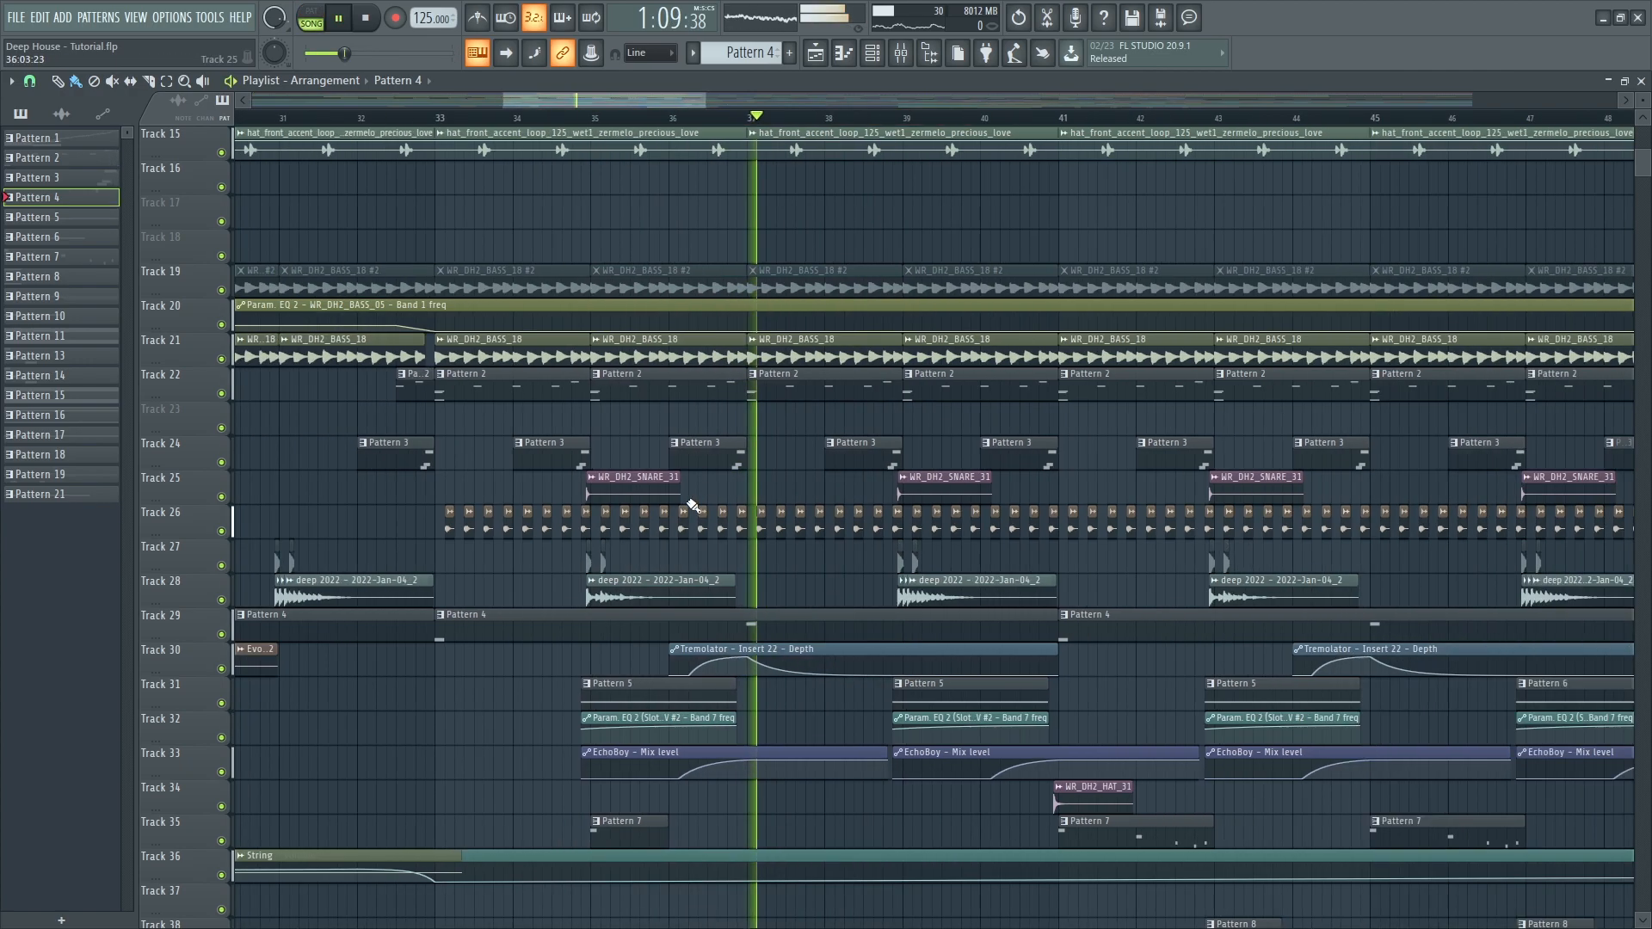
scroll(964, 552, up, 3)
scroll(964, 553, down, 6)
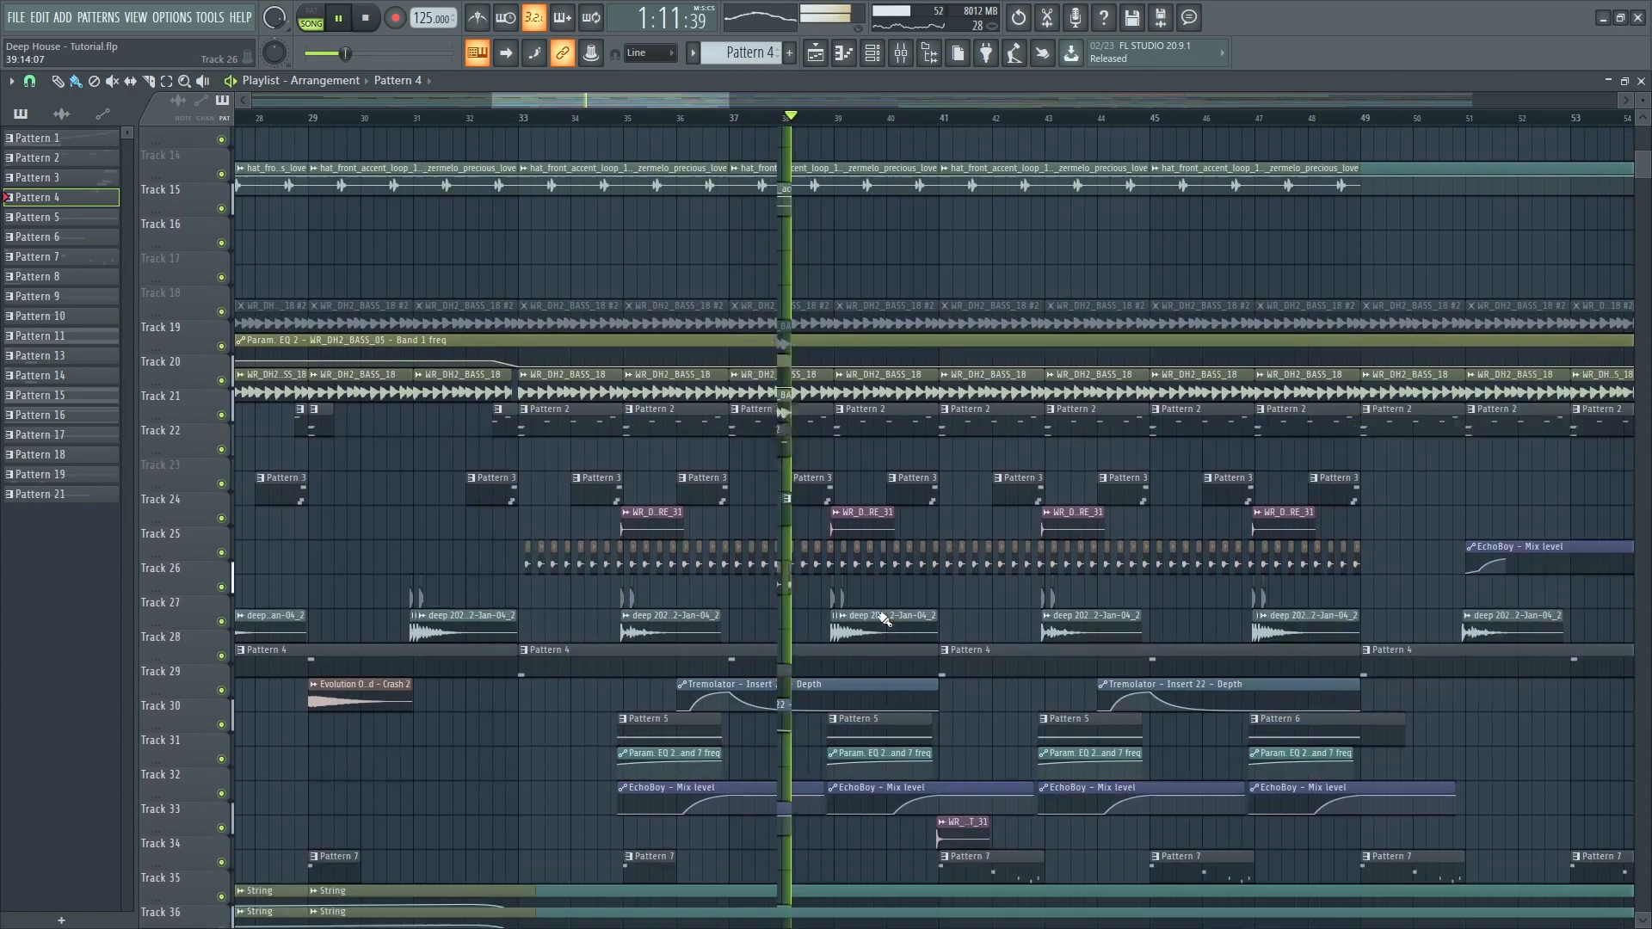
scroll(1059, 728, down, 2)
scroll(1091, 766, down, 8)
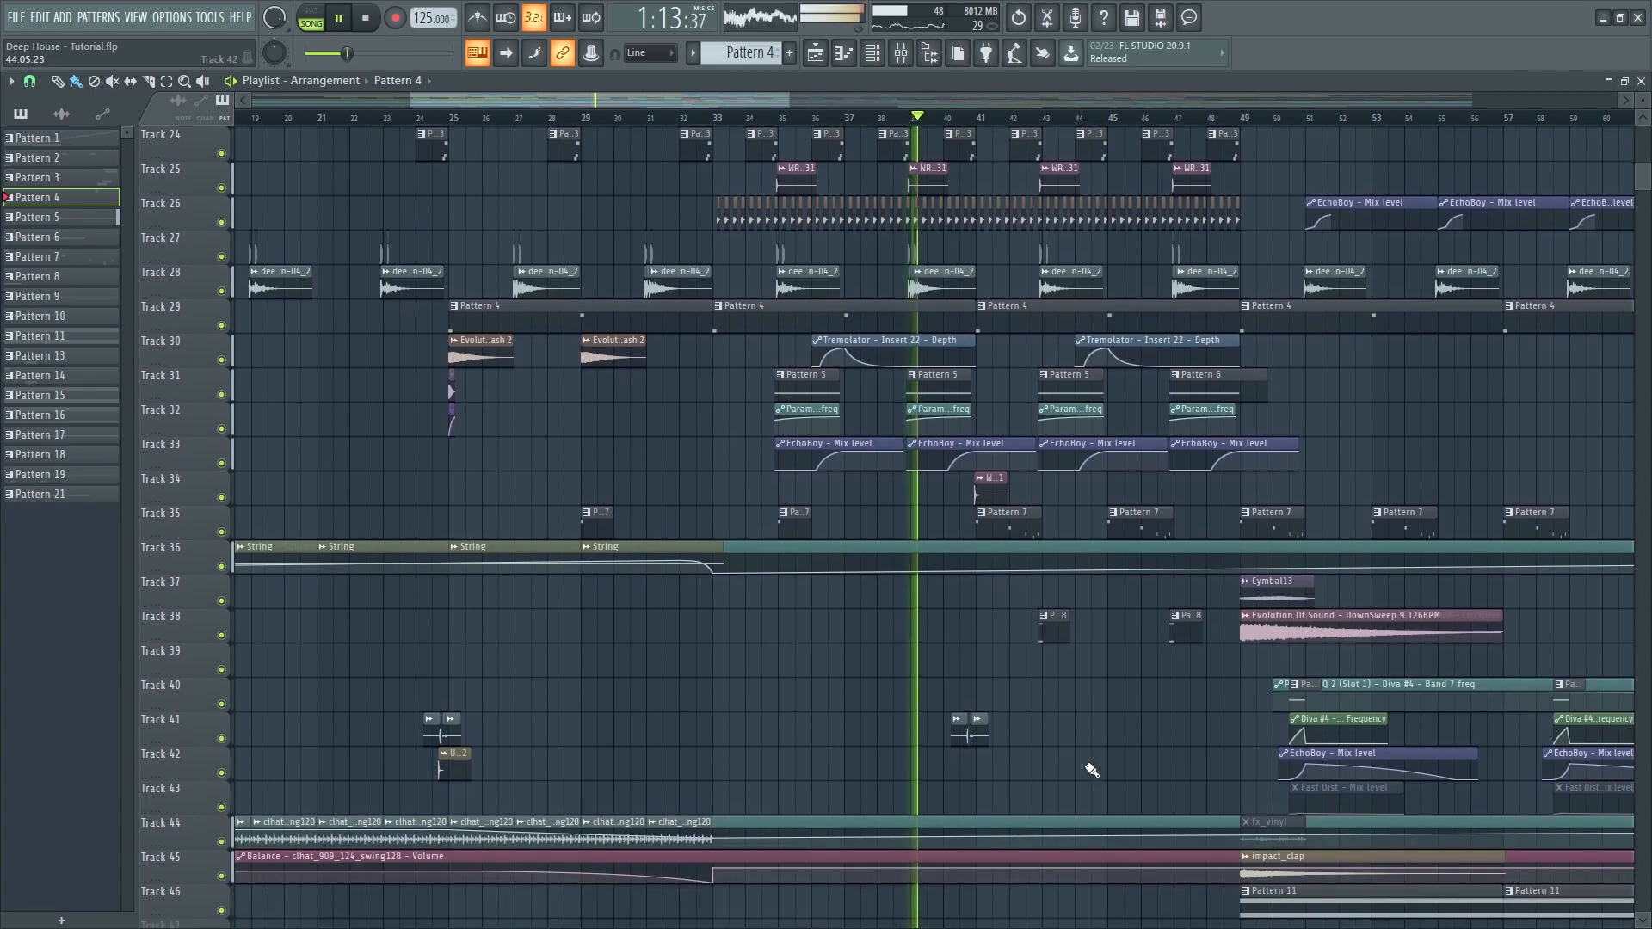
scroll(1075, 781, down, 4)
scroll(1092, 785, up, 3)
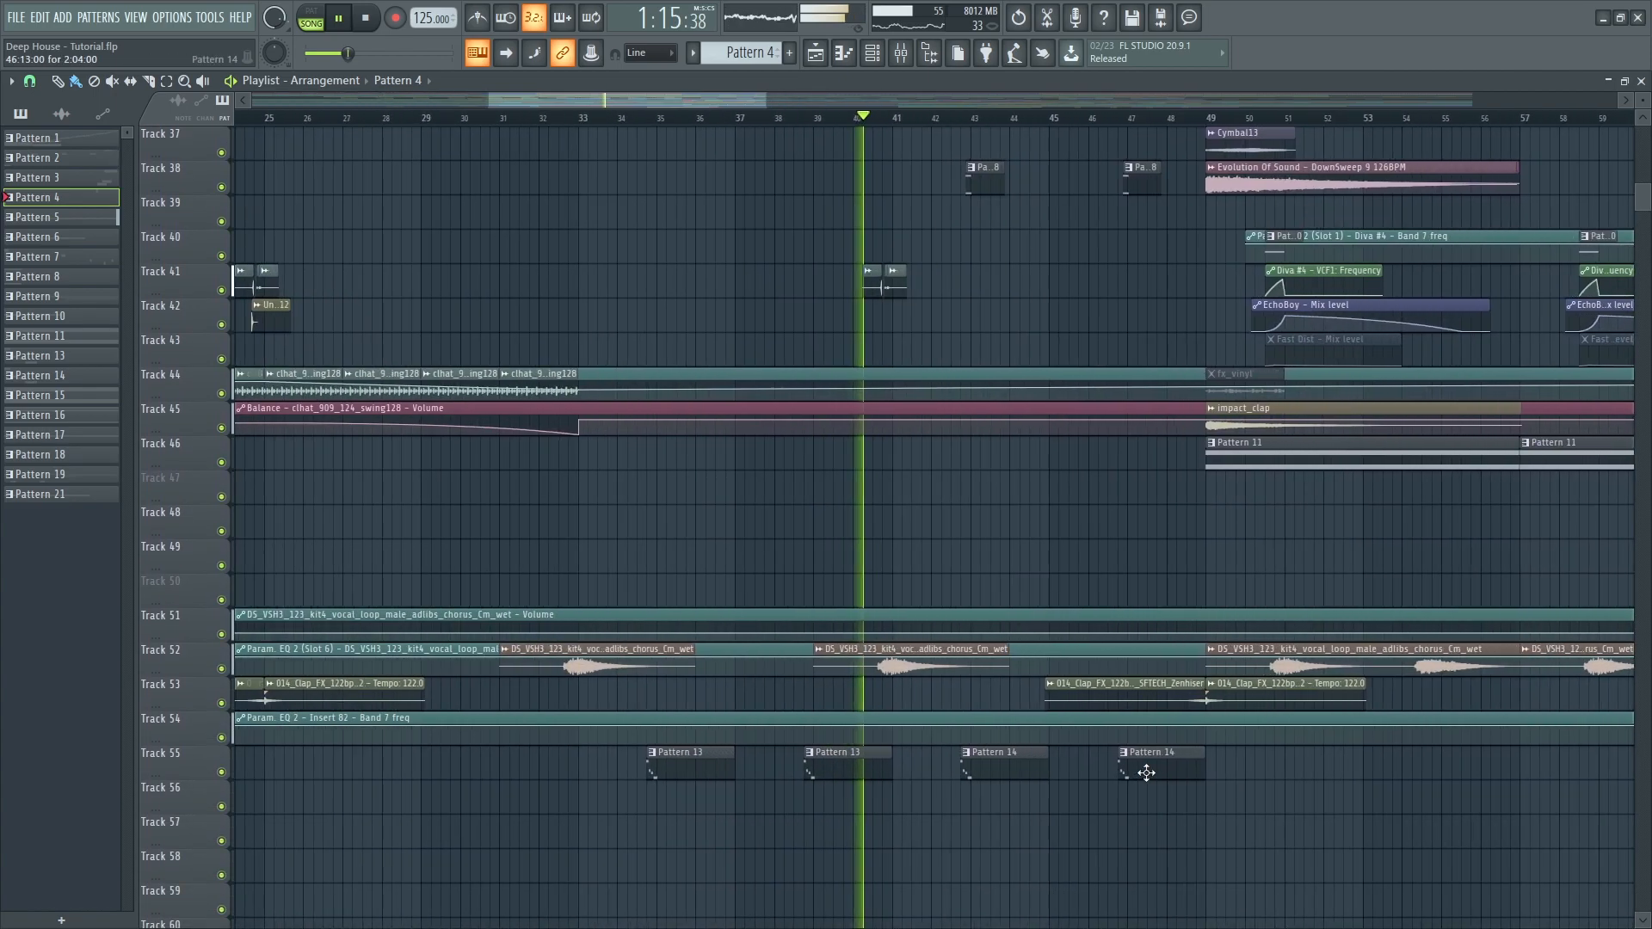
scroll(1058, 774, down, 4)
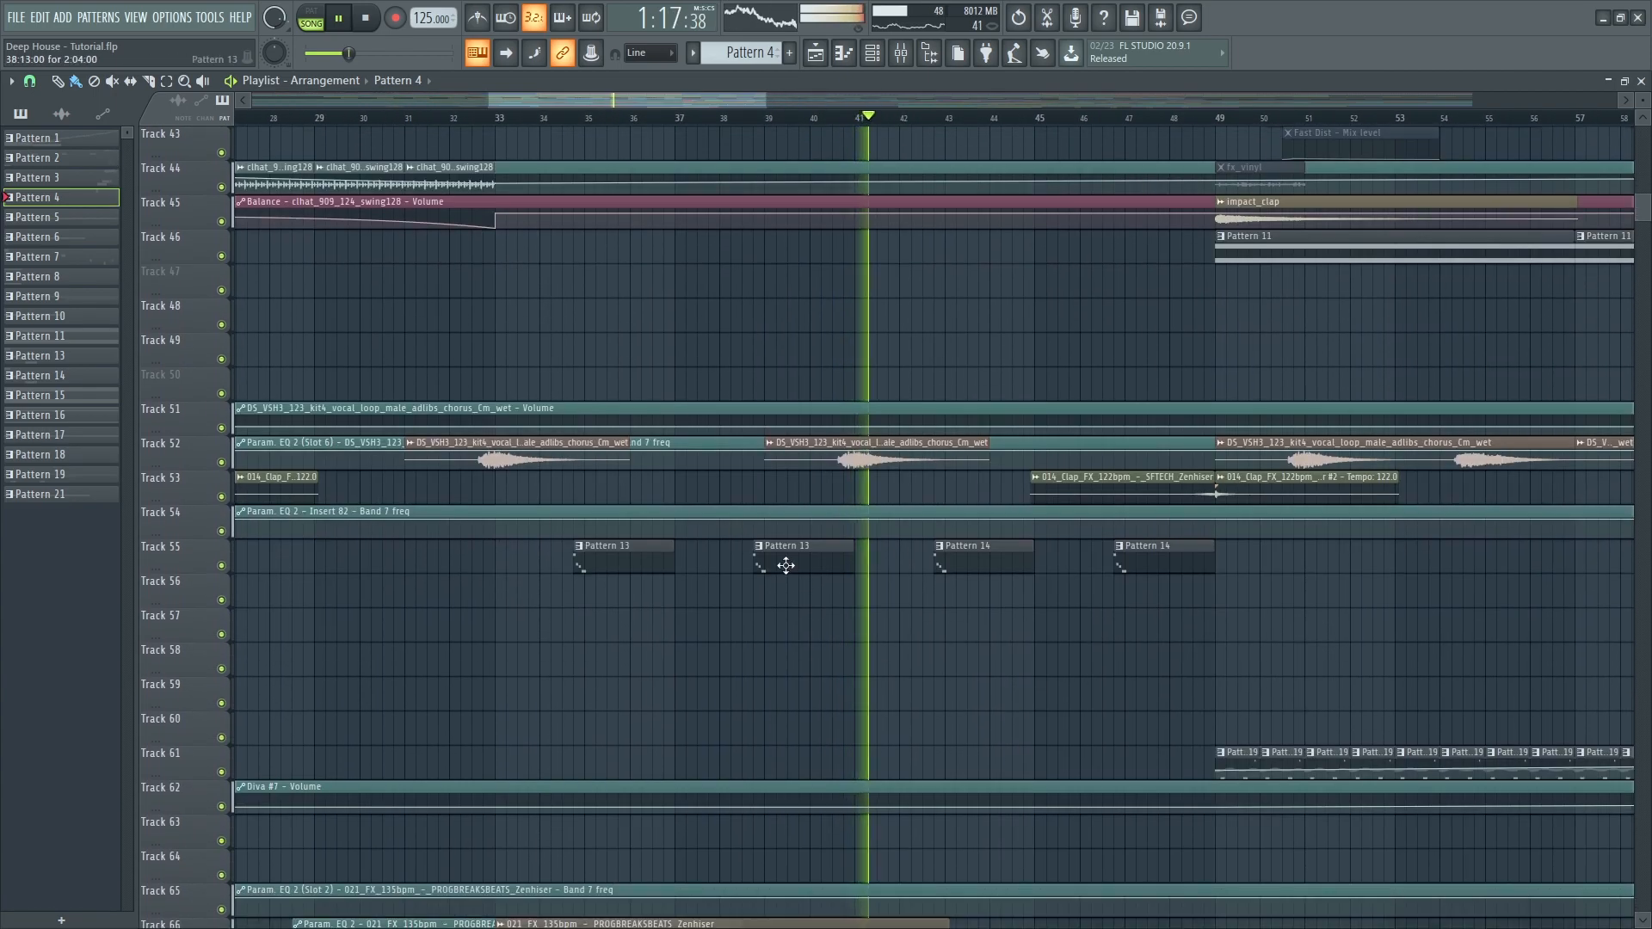
scroll(946, 602, up, 3)
scroll(929, 602, up, 3)
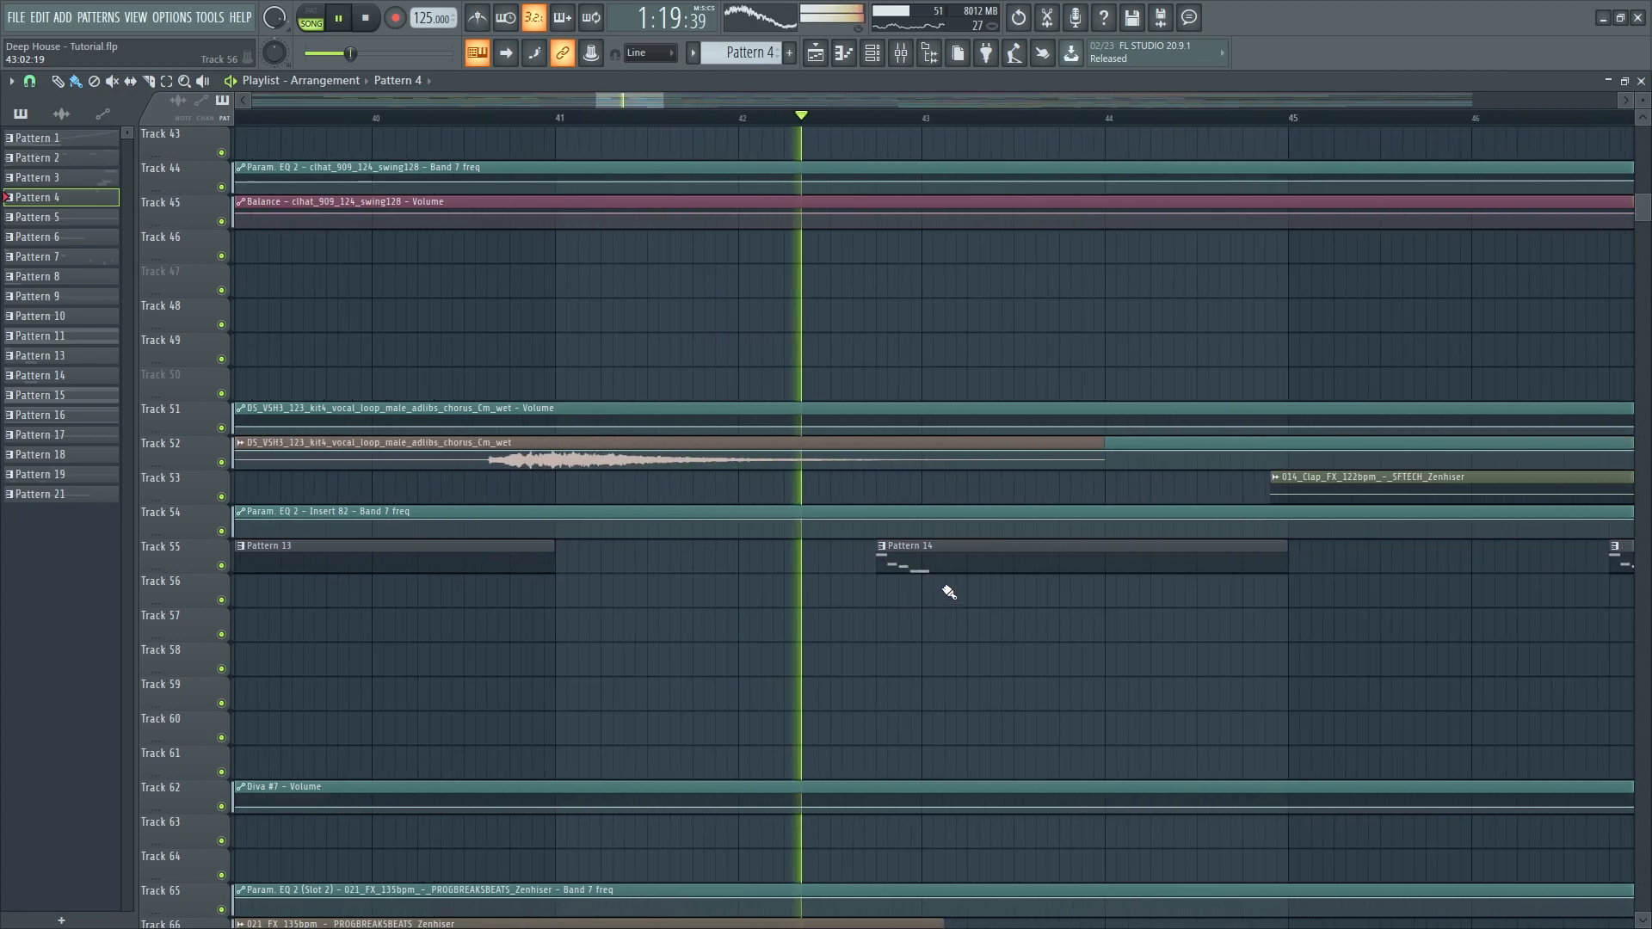
- Open the Serum #5 notes of Pattern 14, play the pattern on its own, and bring up the mixer
double_click(931, 568)
click(313, 17)
key(F9)
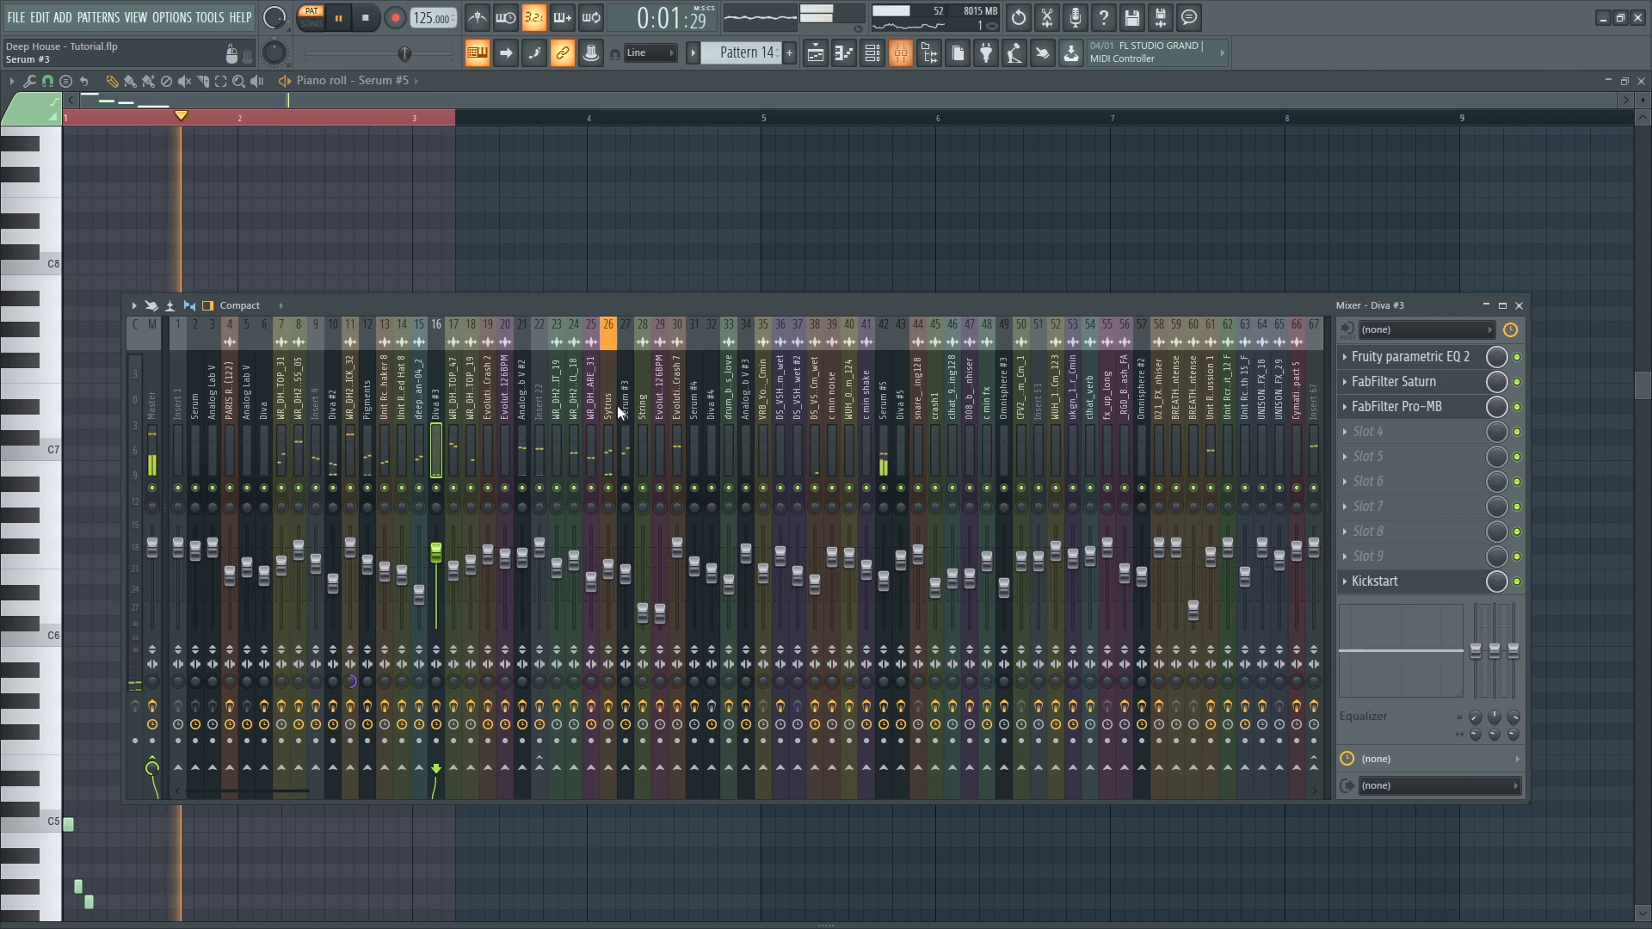
- Stop playback and find Serum #5 in the channel rack, view its LEAD - Memory preset, and close the plugin
key(F6)
key(space)
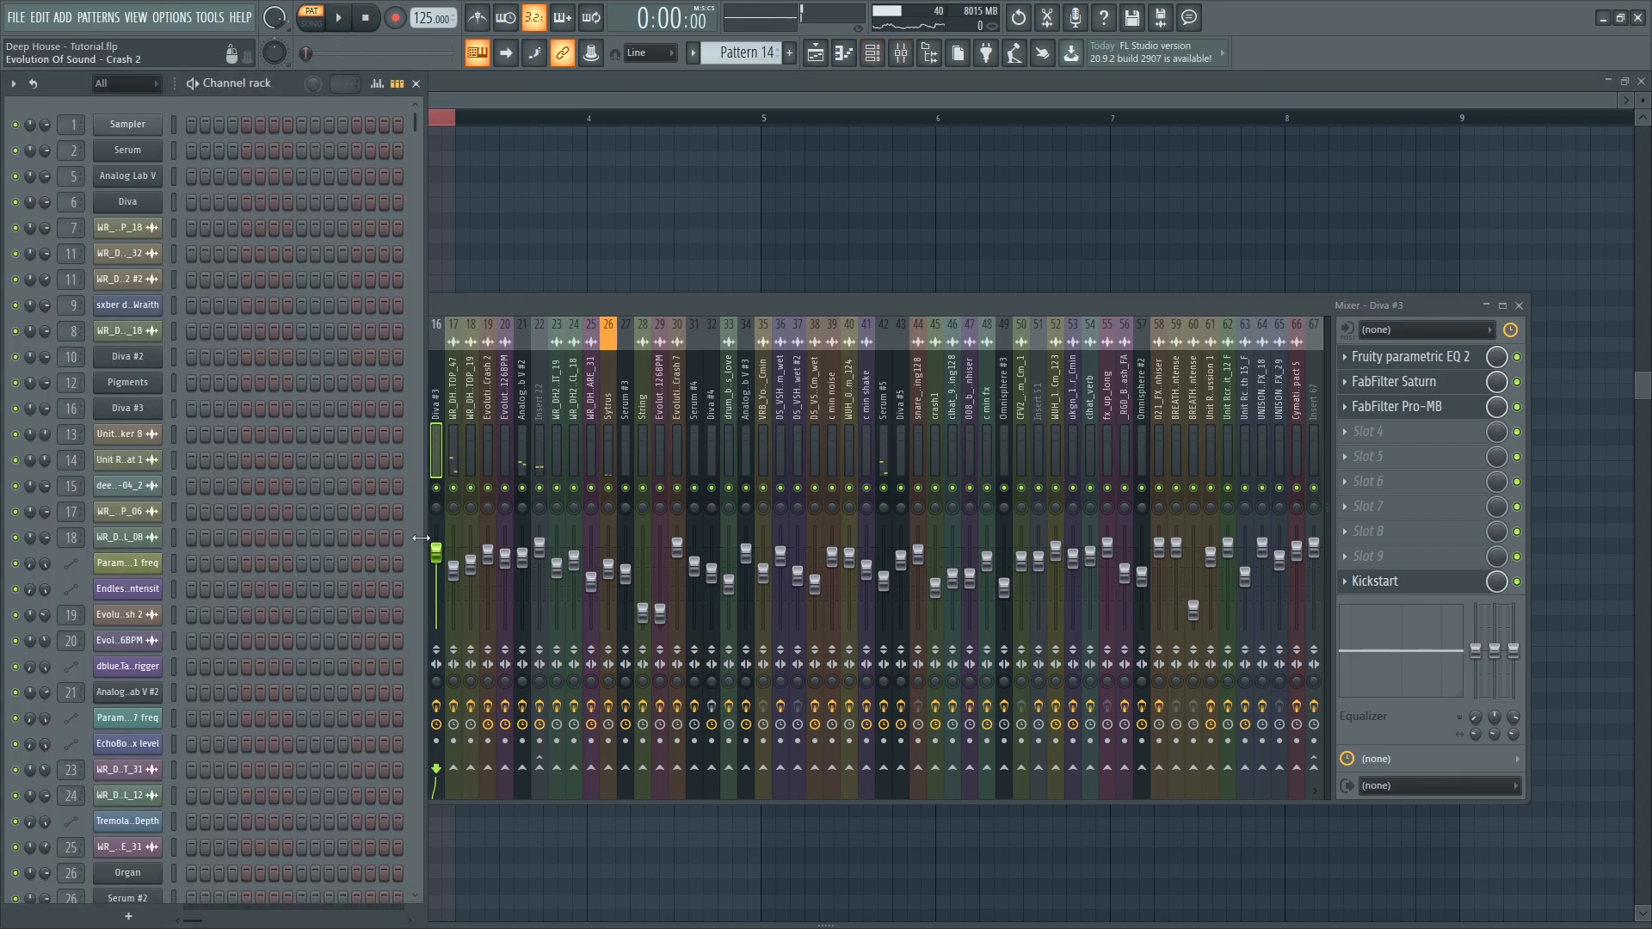
scroll(383, 552, down, 5)
key(space)
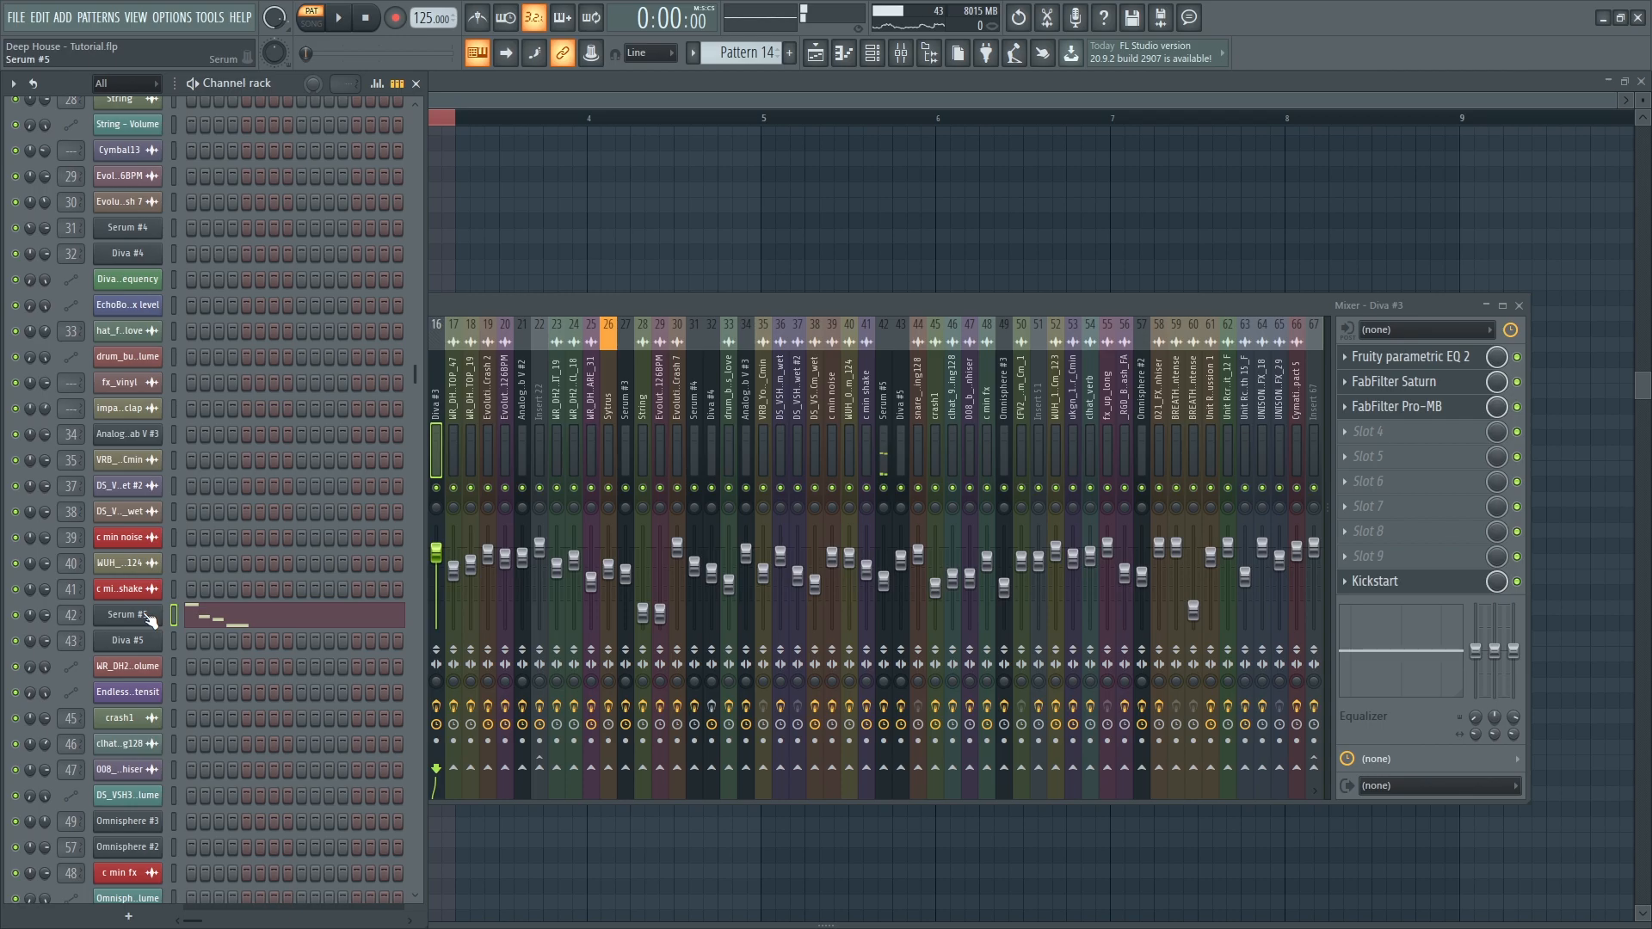
click(128, 615)
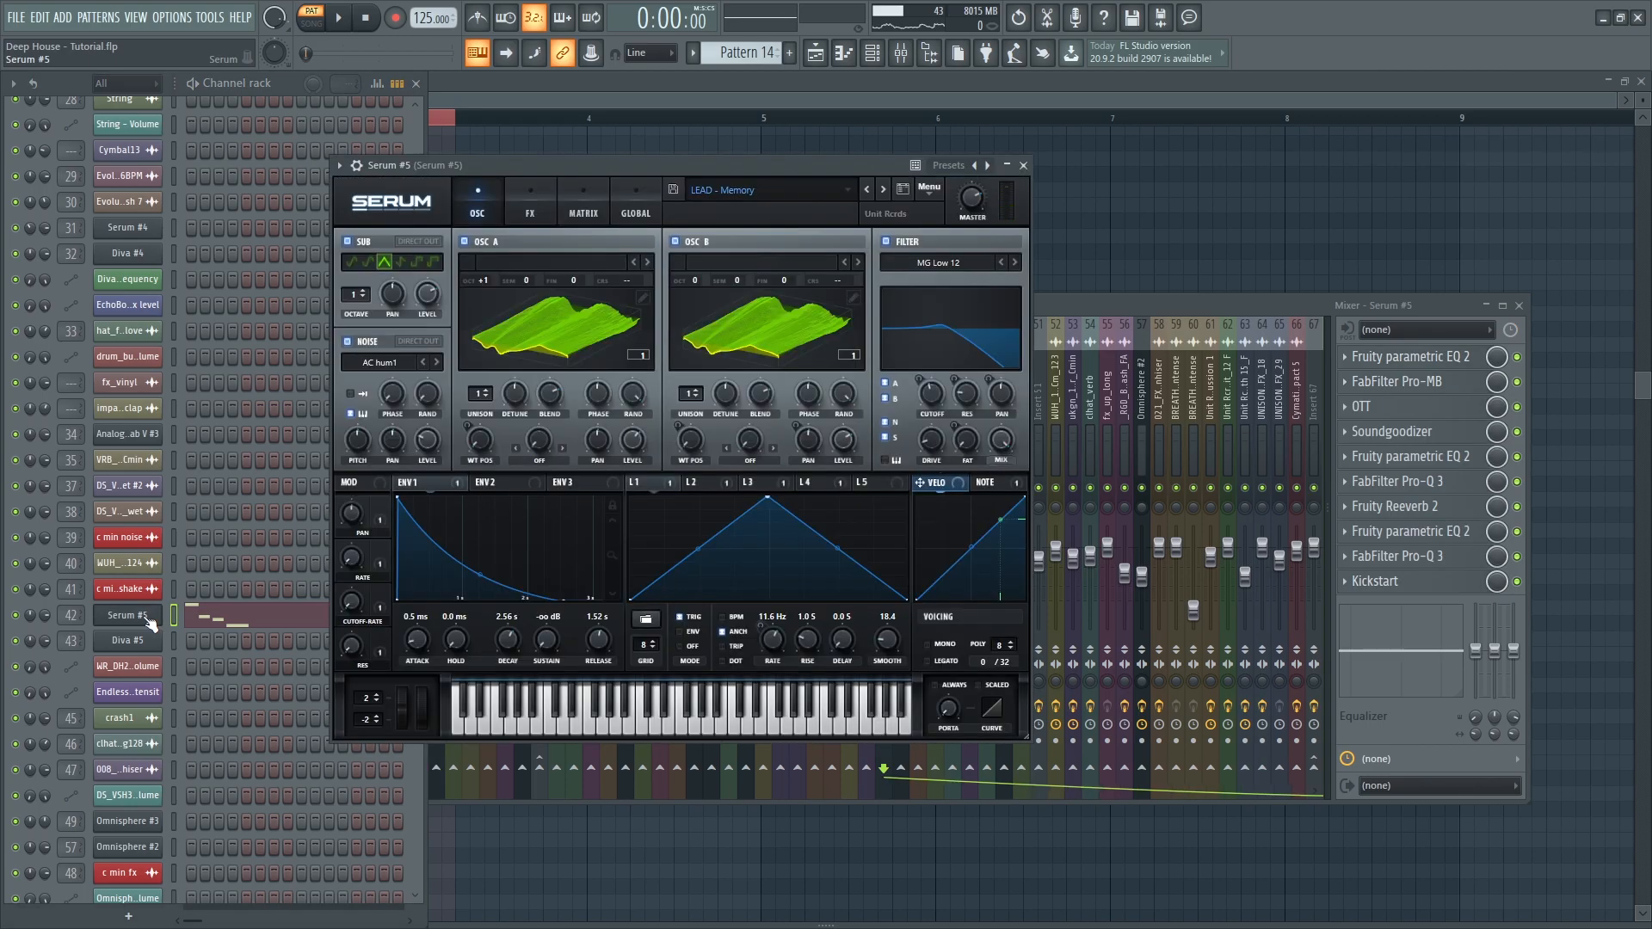
click(1023, 166)
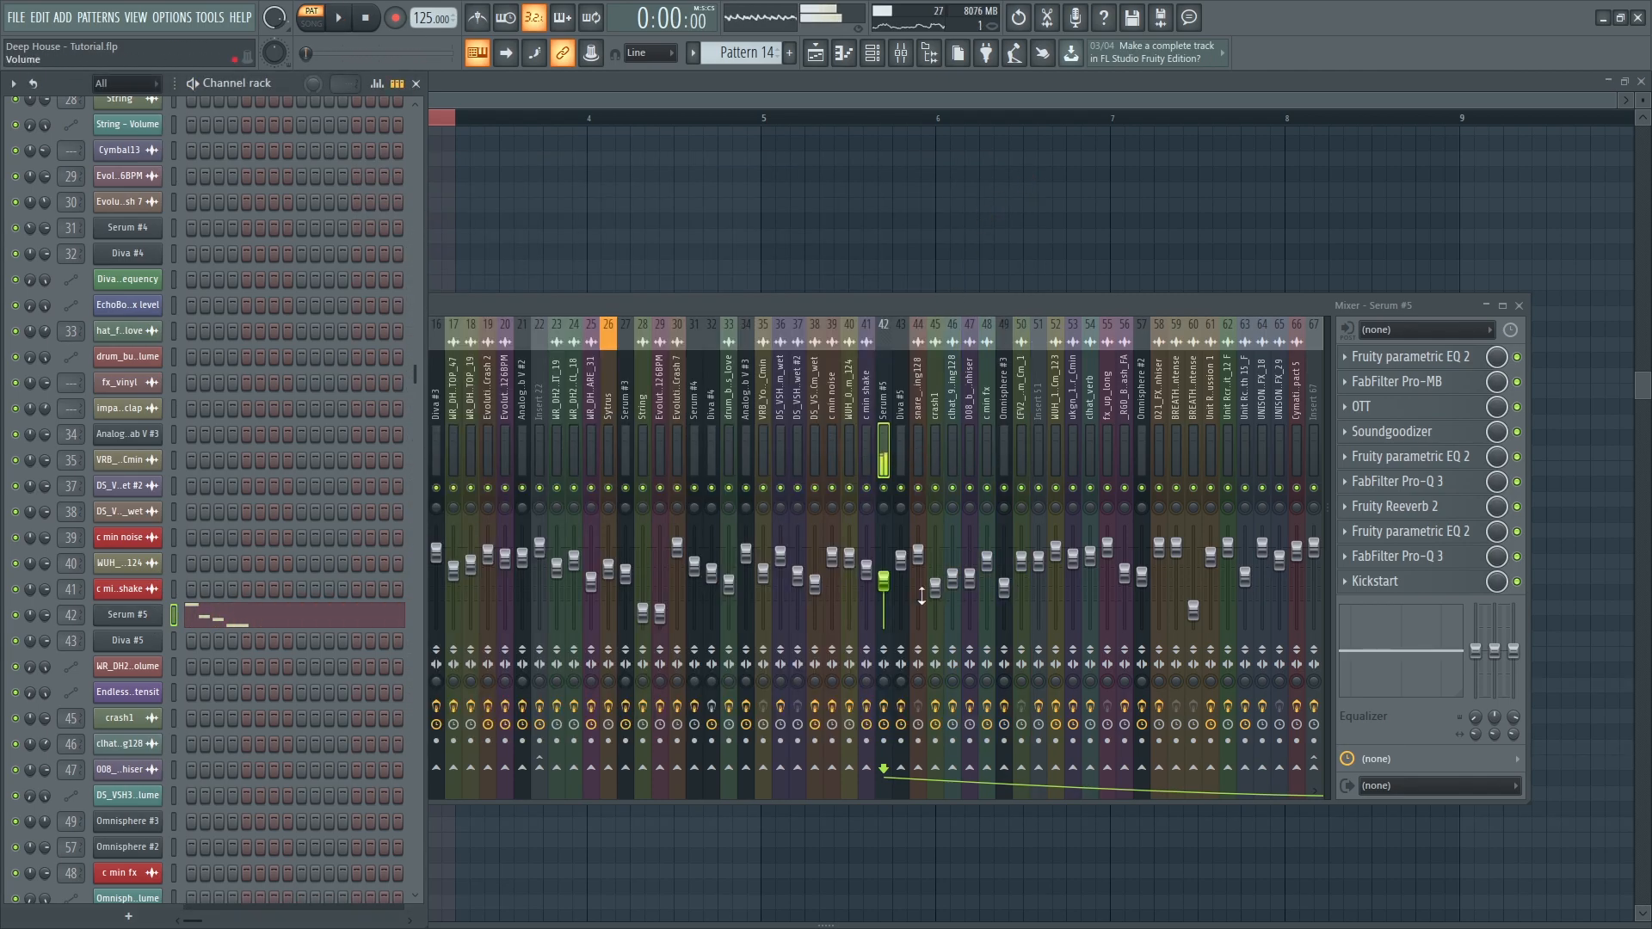
- Examine the first five effects on the Serum #5 mixer track, from Fruity parametric EQ 2 through Soundgoodizer to the second equalizer
drag(1309, 366, 1231, 380)
click(573, 442)
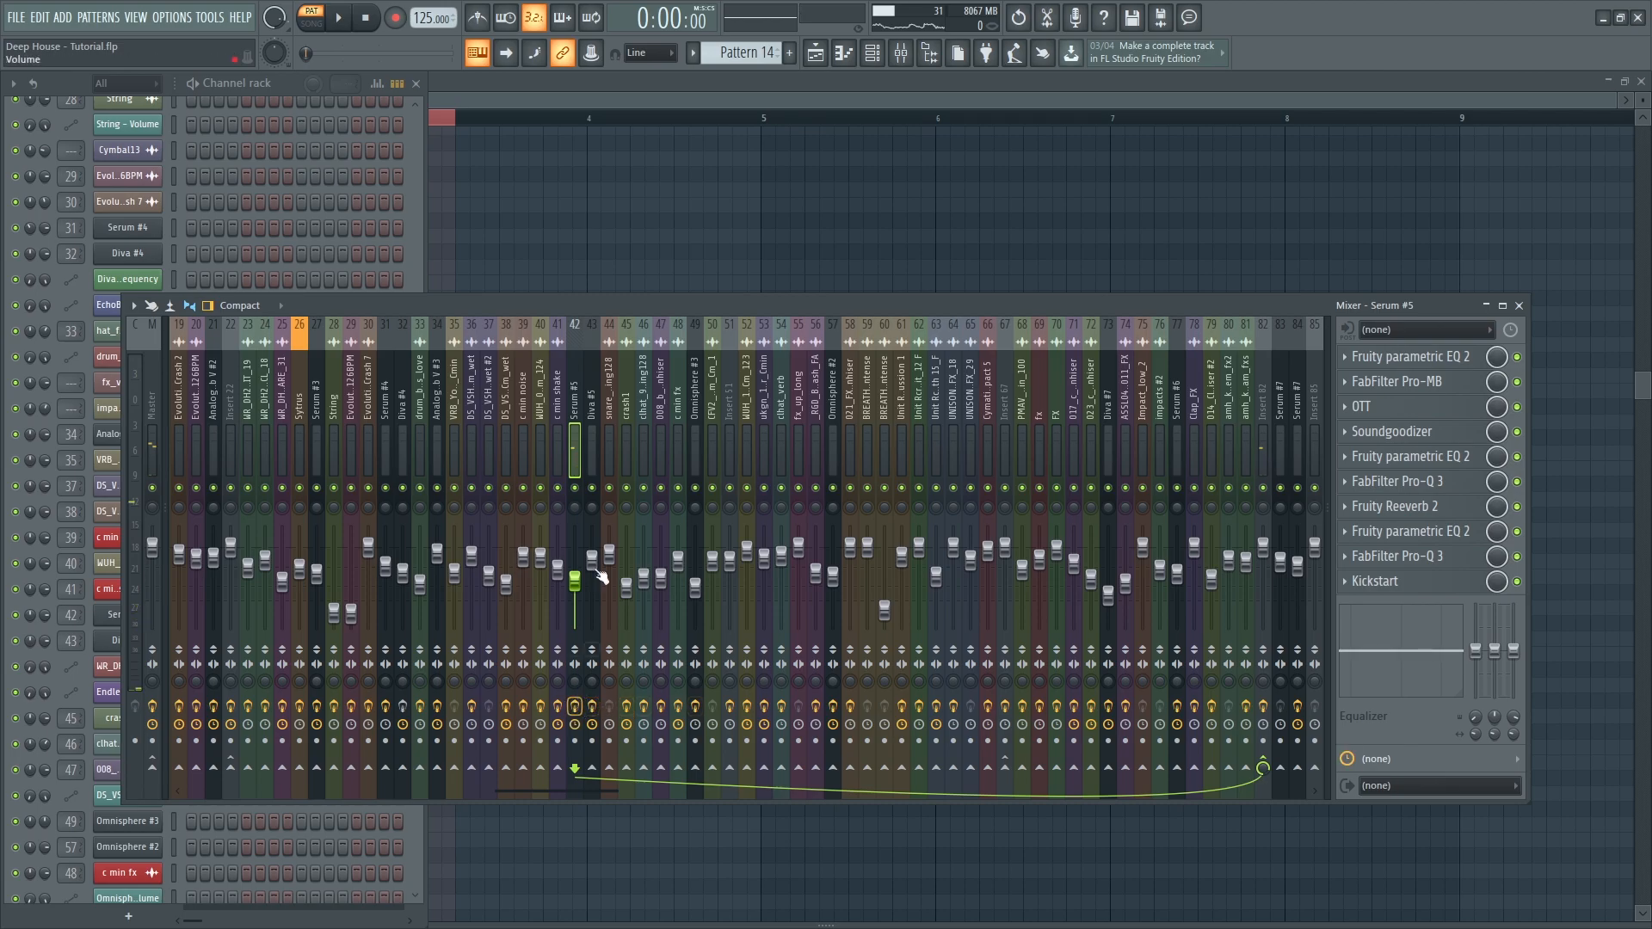
click(1387, 358)
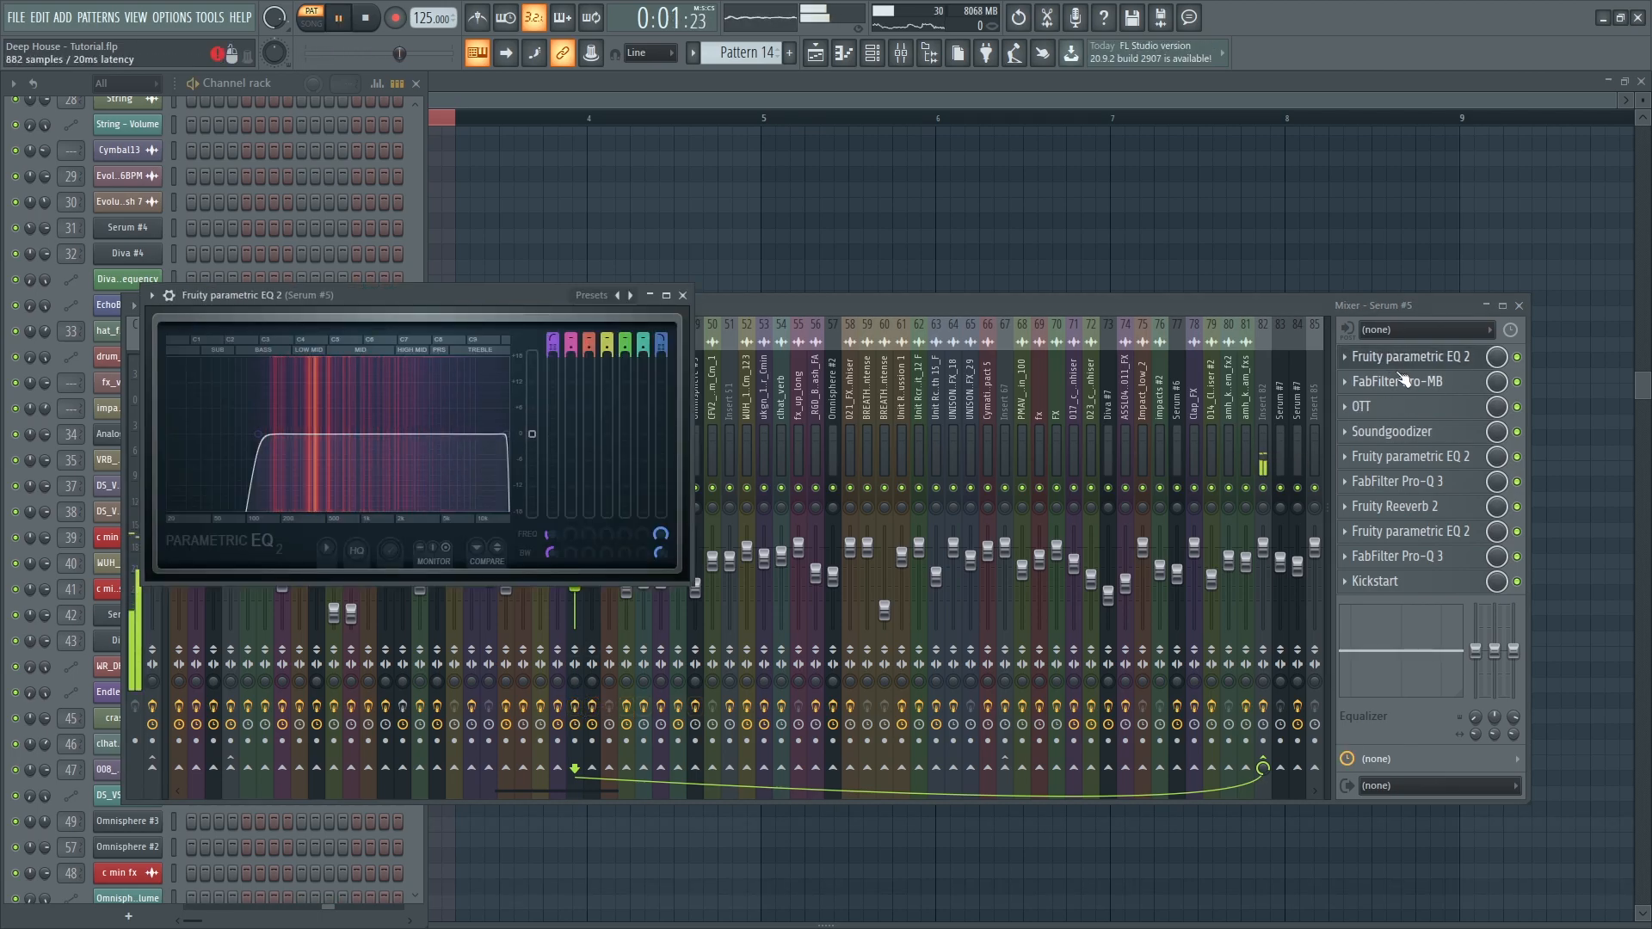
click(1404, 383)
click(1417, 410)
click(1421, 411)
click(1415, 434)
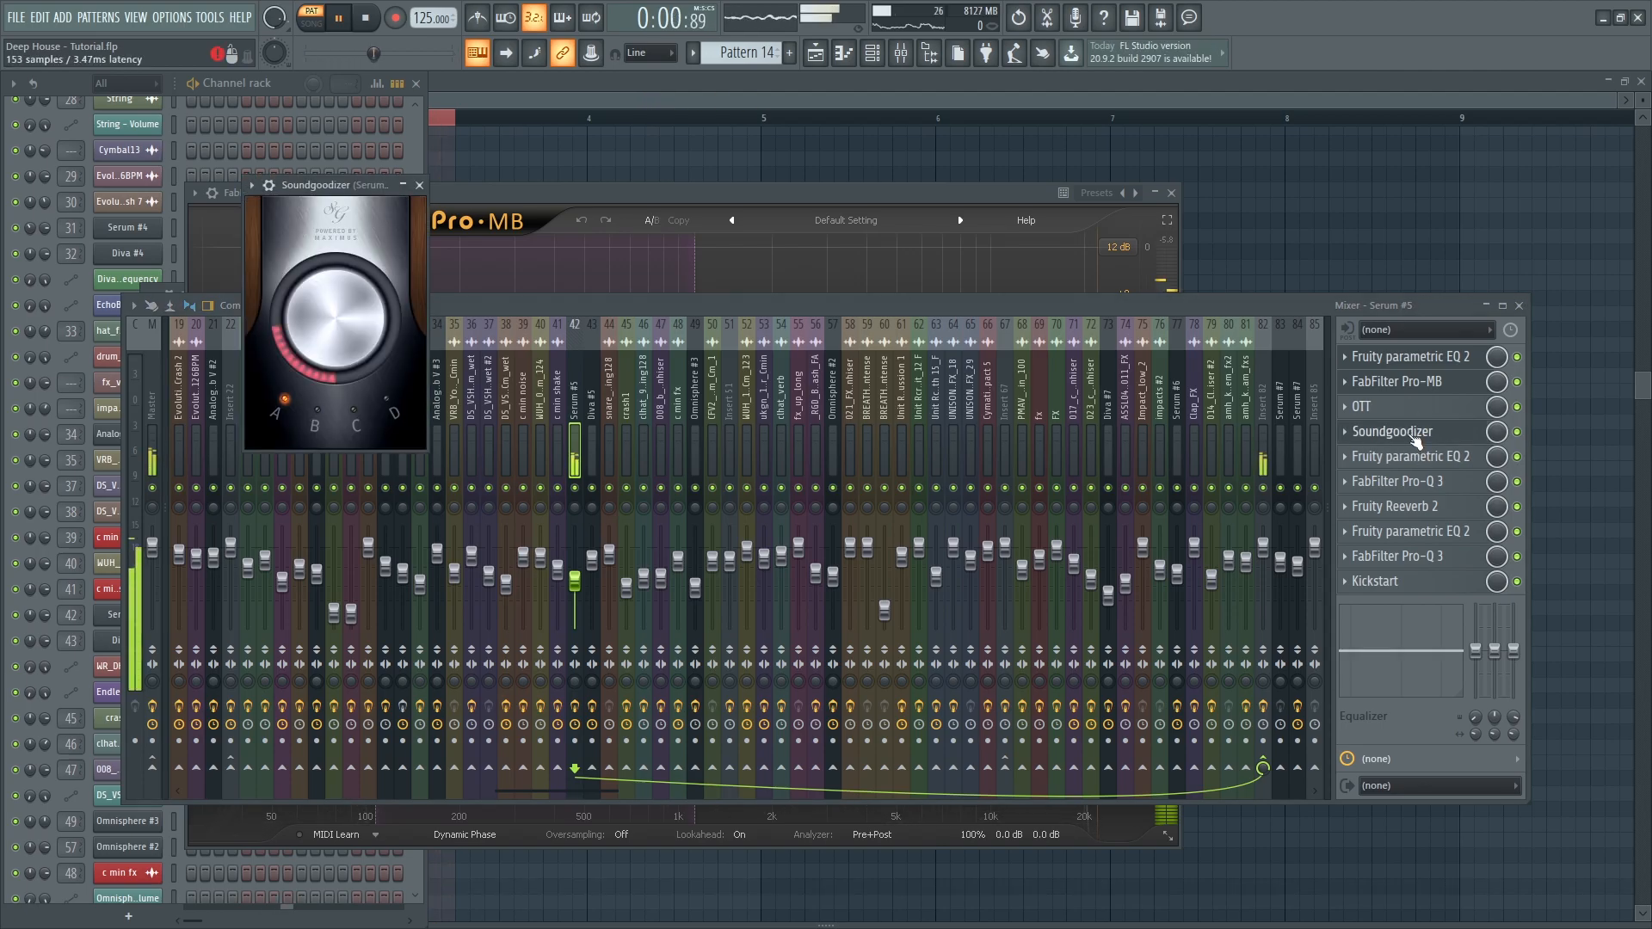
click(1415, 459)
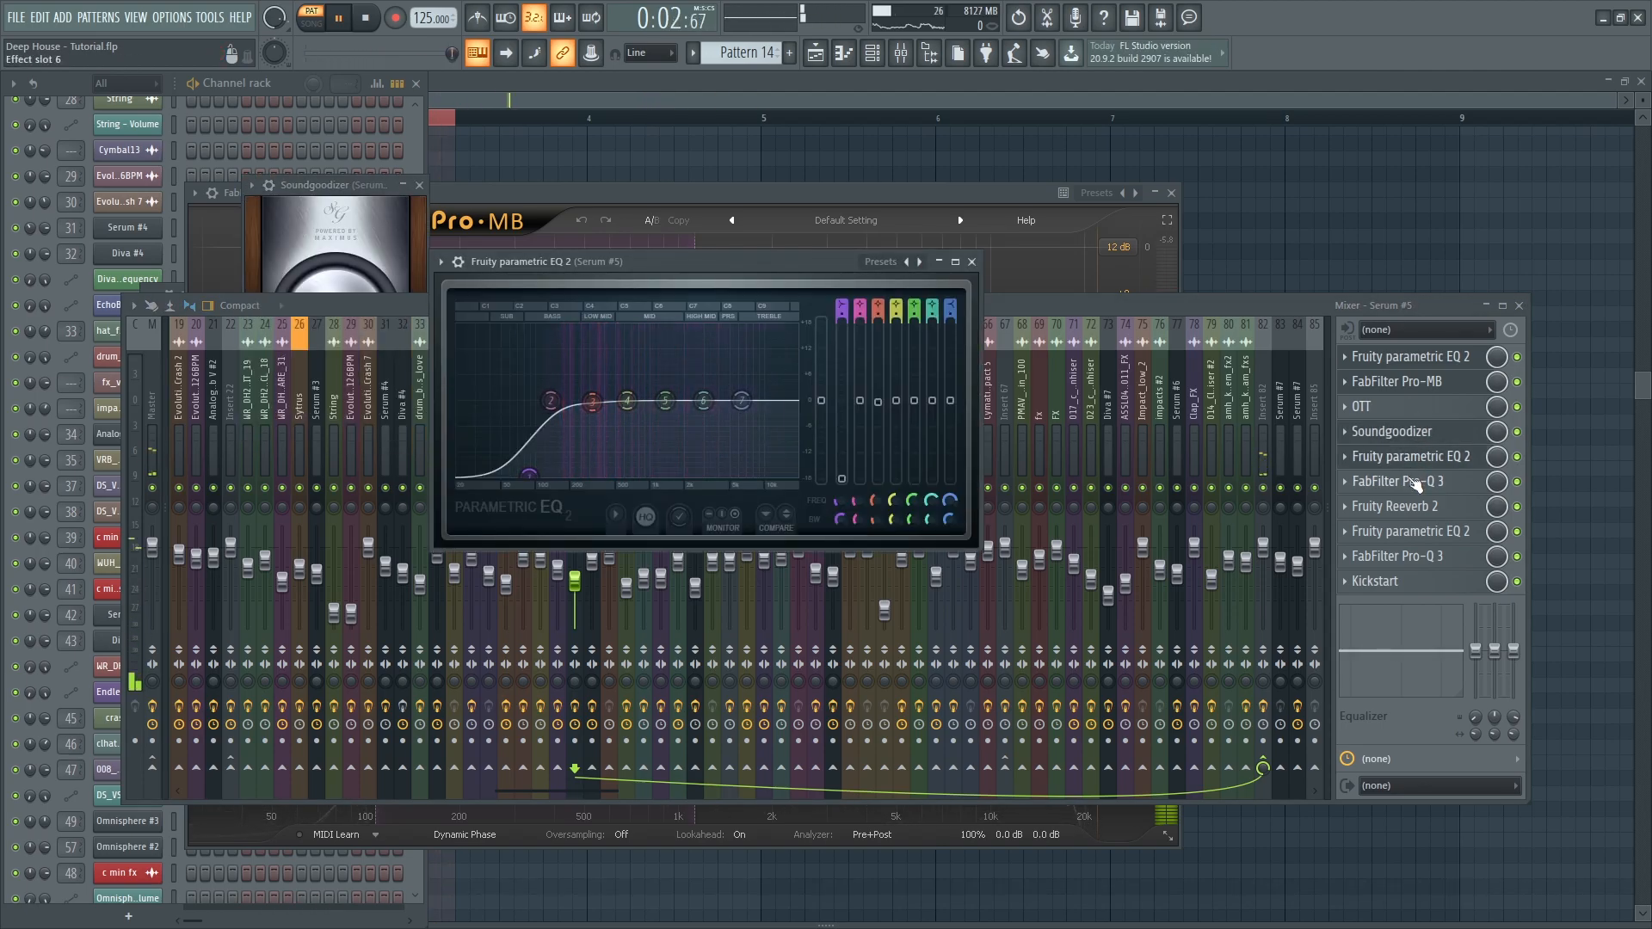
- Examine the Serum #5 track's FabFilter Pro-Q 3, Fruity Reeverb 2 and following equalizers, and the first effect on Insert 82
click(1415, 481)
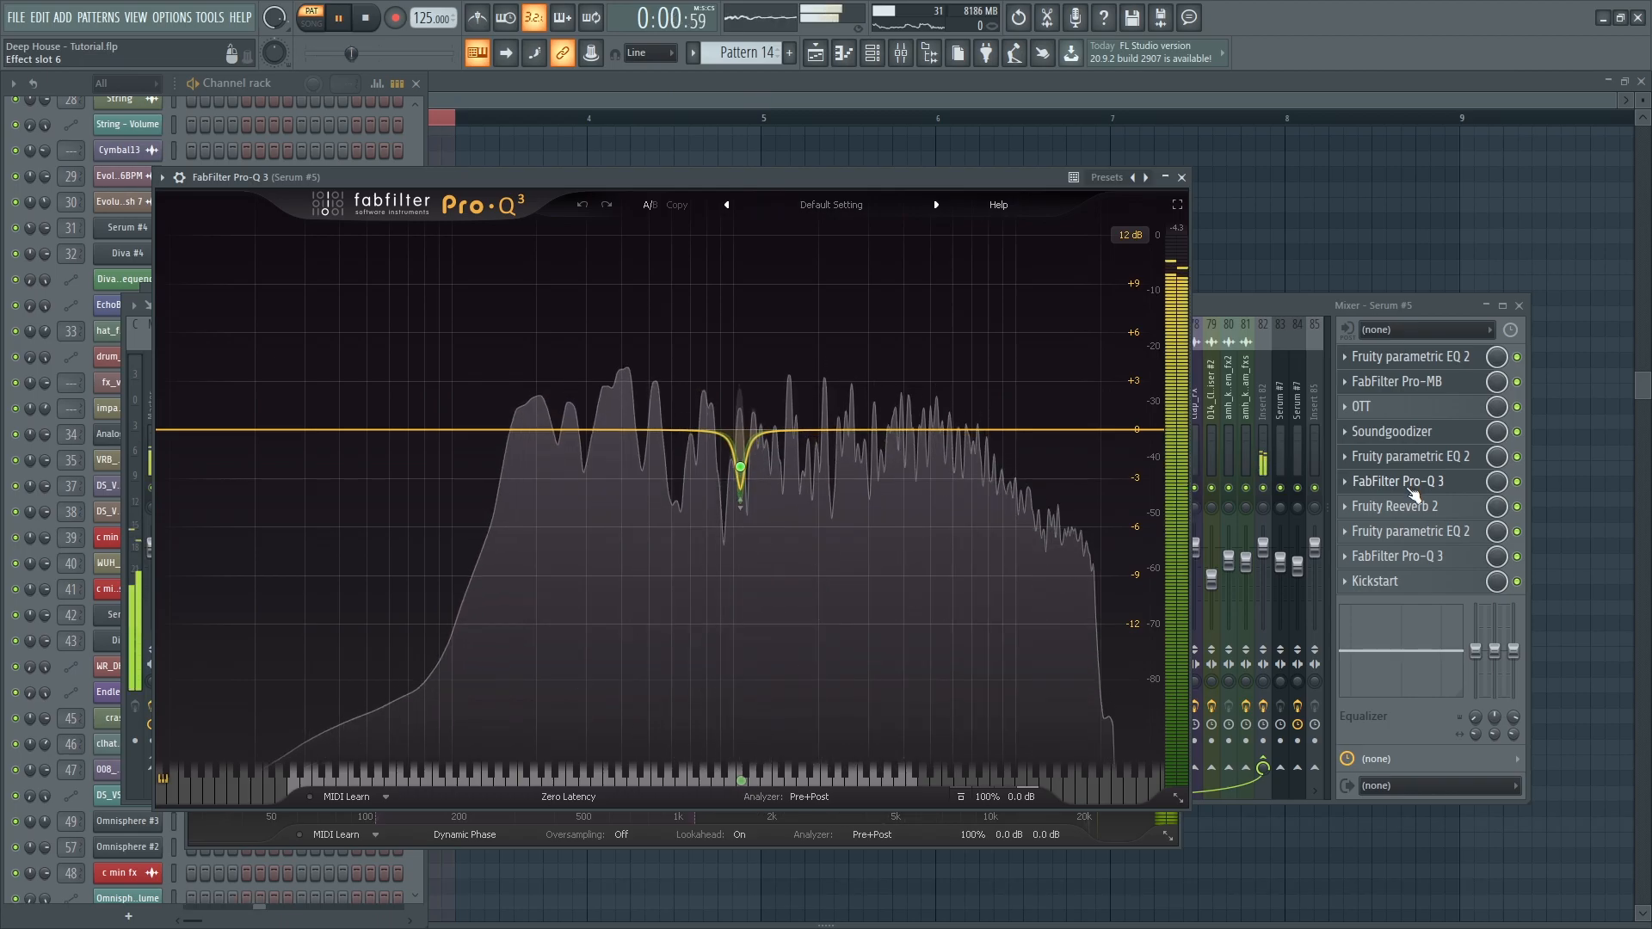
click(1417, 507)
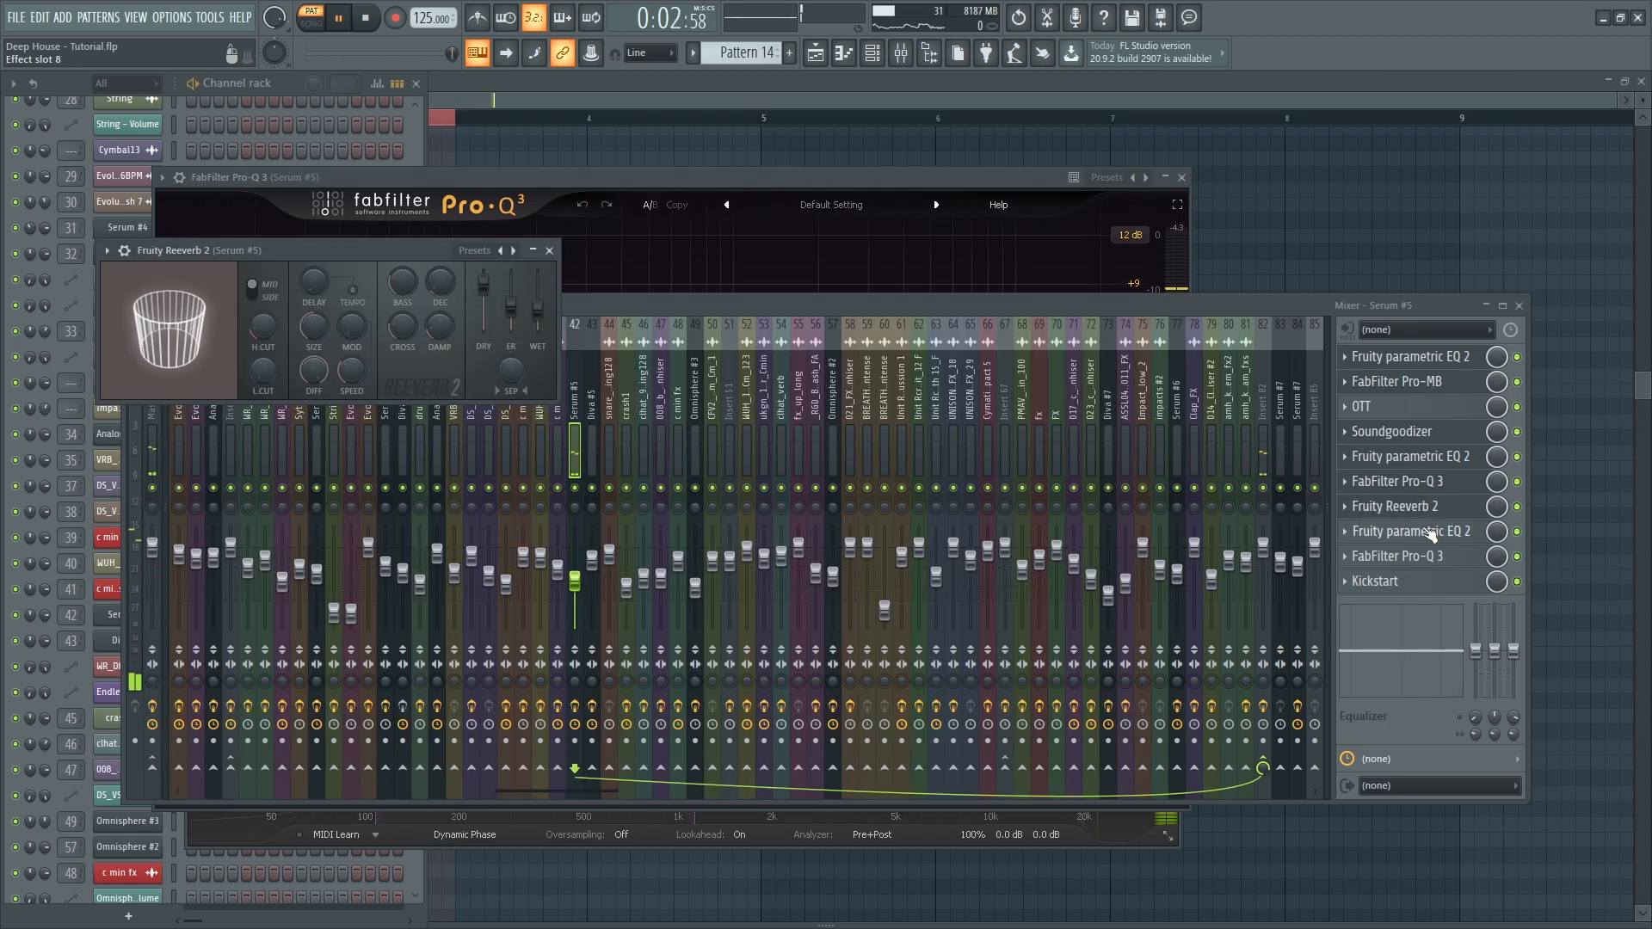
click(1430, 532)
click(1431, 533)
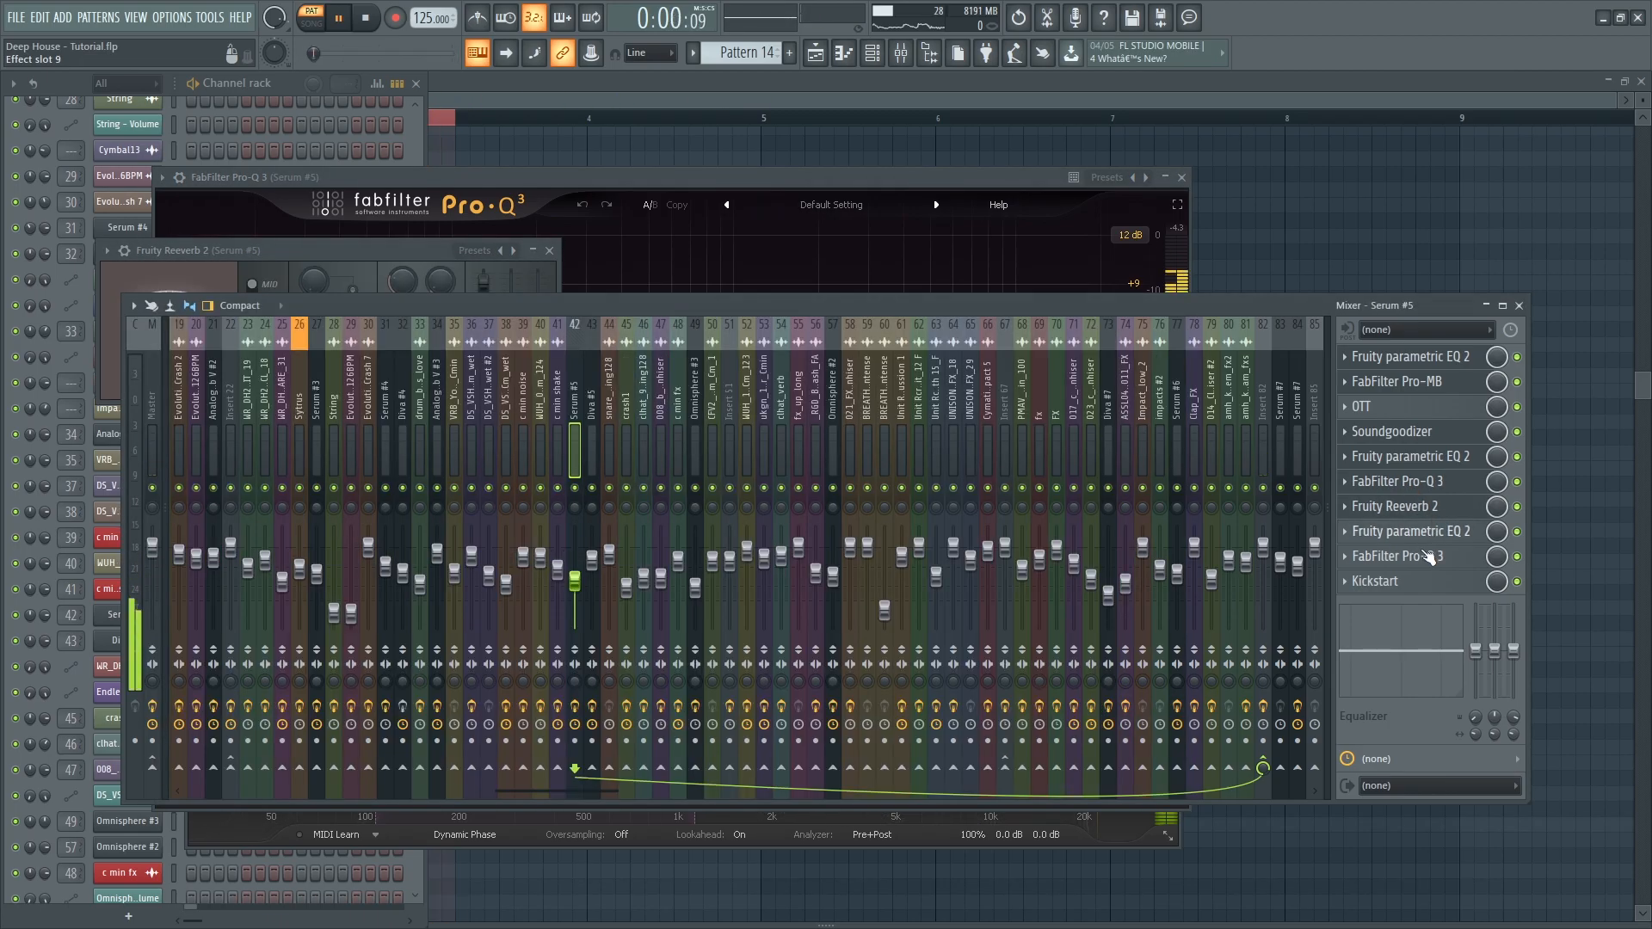
click(1411, 555)
click(1171, 295)
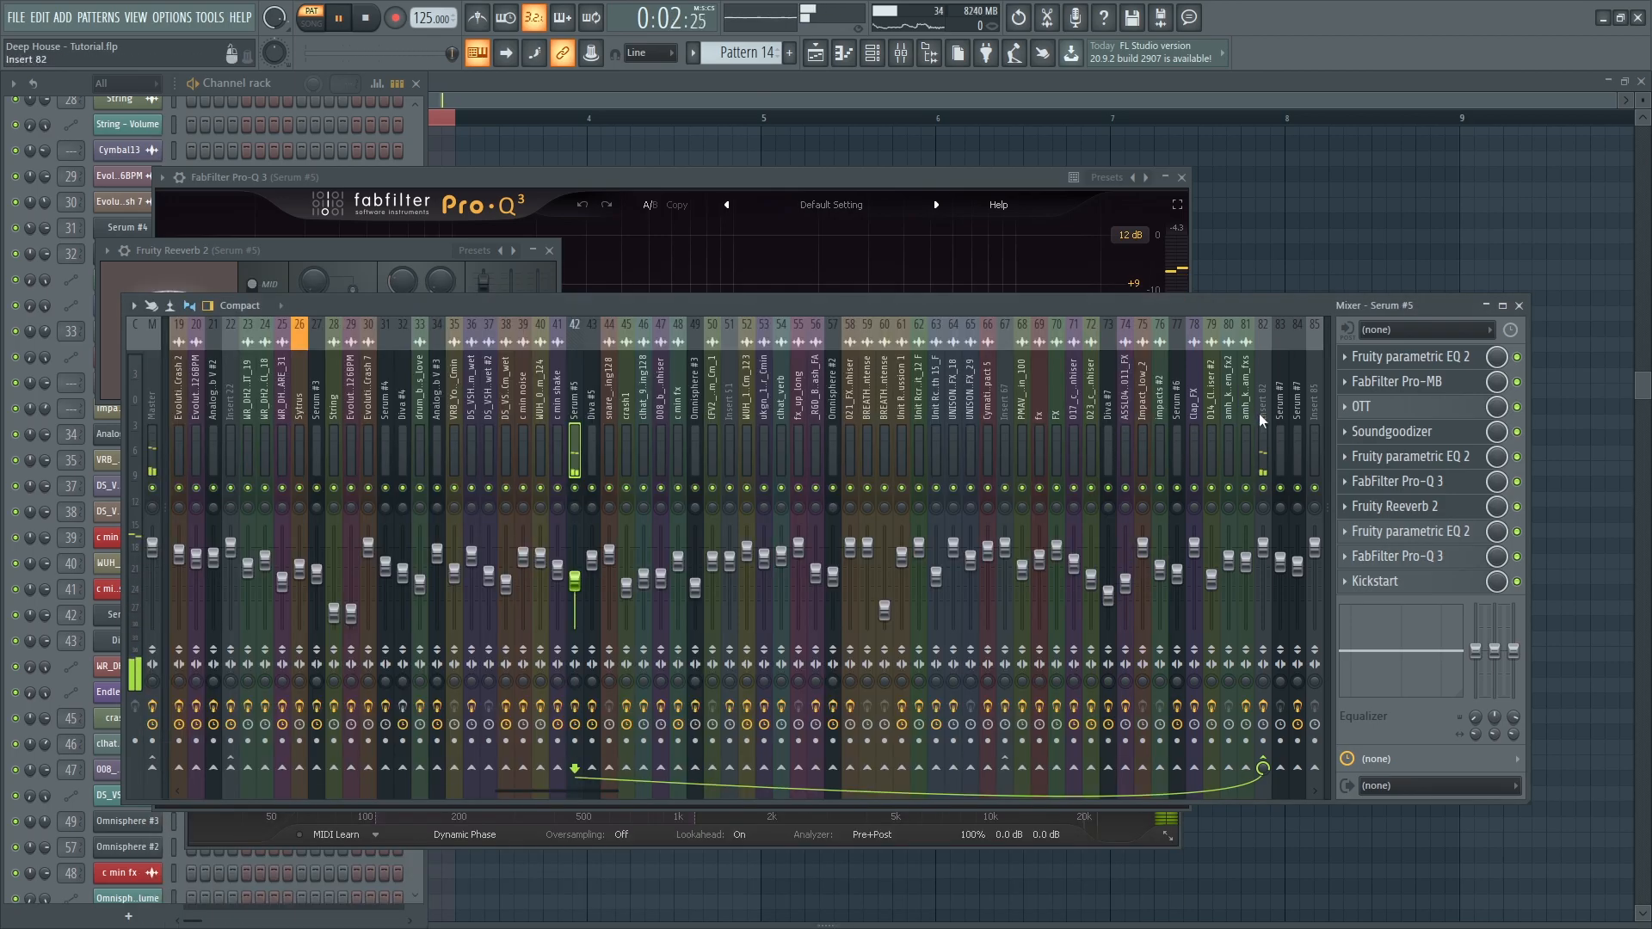
click(1262, 404)
click(1392, 356)
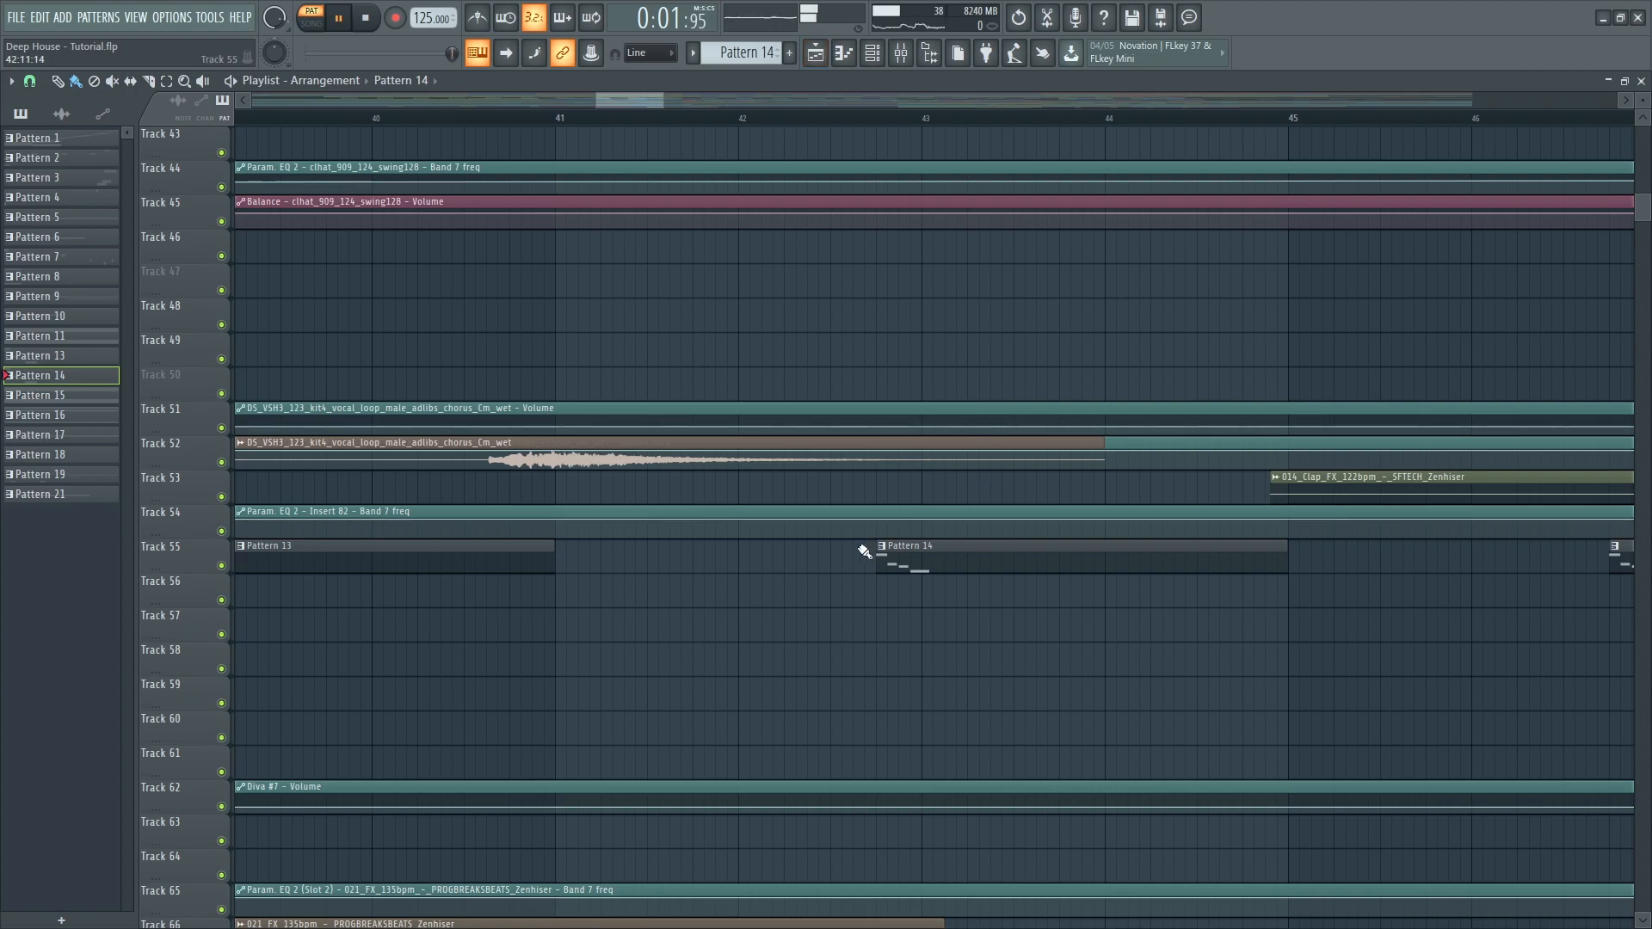
- Play the song from about bar 45 past bar 49 while examining Tracks 41 to 76 in the playlist, and stop playback
scroll(867, 547, down, 6)
key(space)
double_click(1033, 119)
scroll(833, 509, down, 3)
scroll(1018, 666, down, 6)
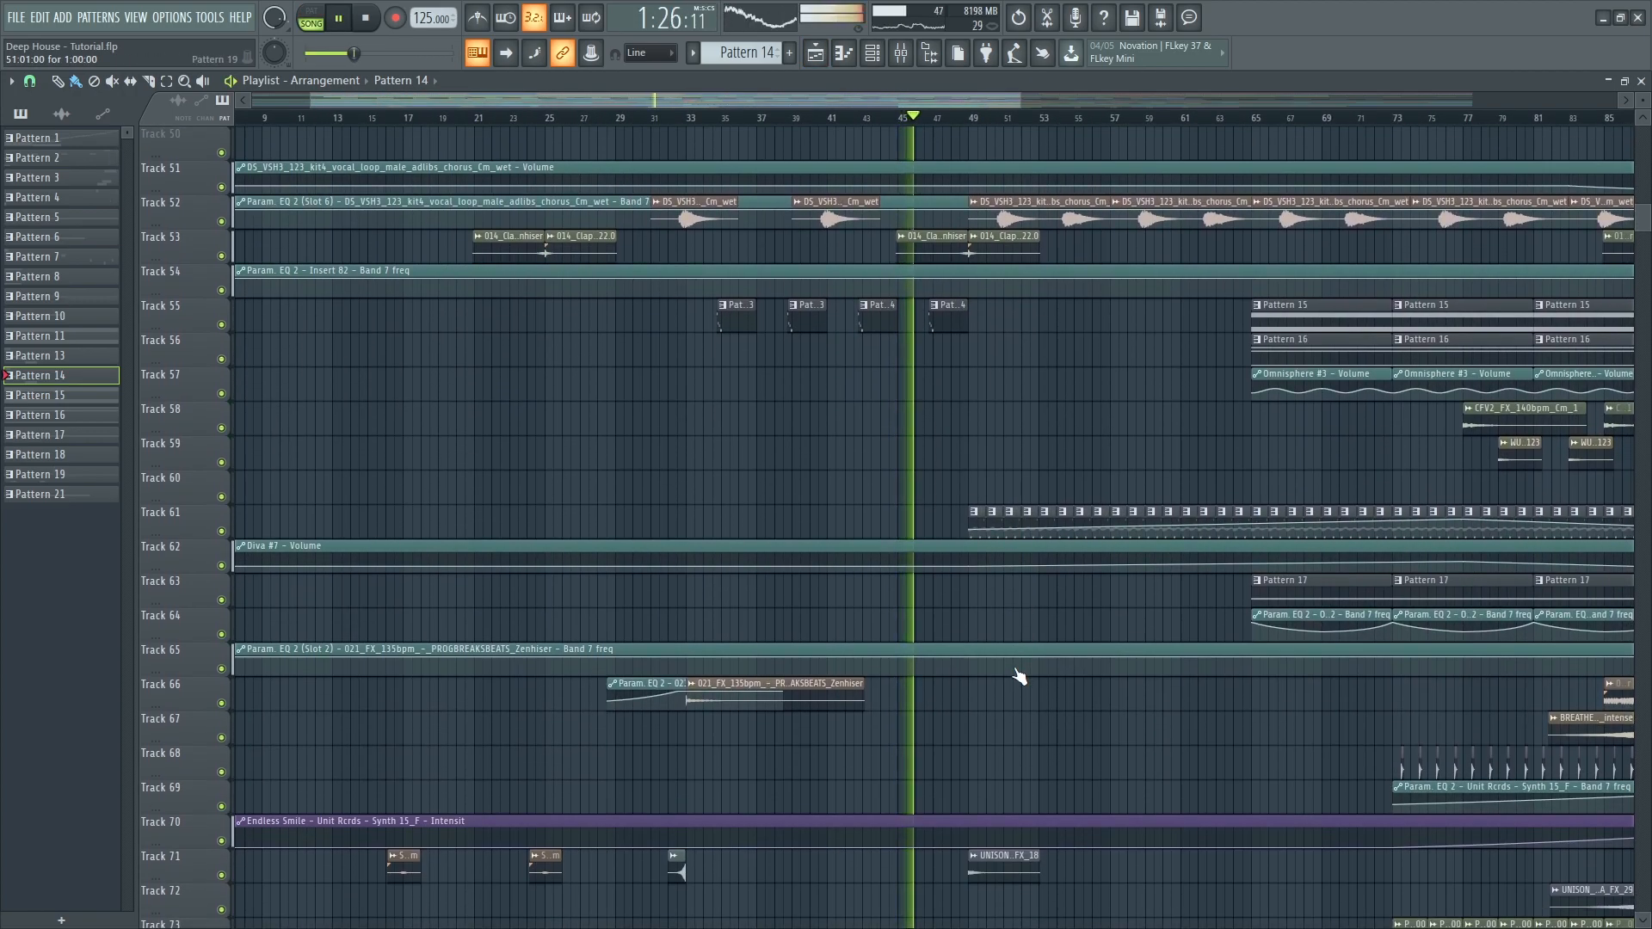
scroll(1015, 680, down, 4)
scroll(997, 817, up, 6)
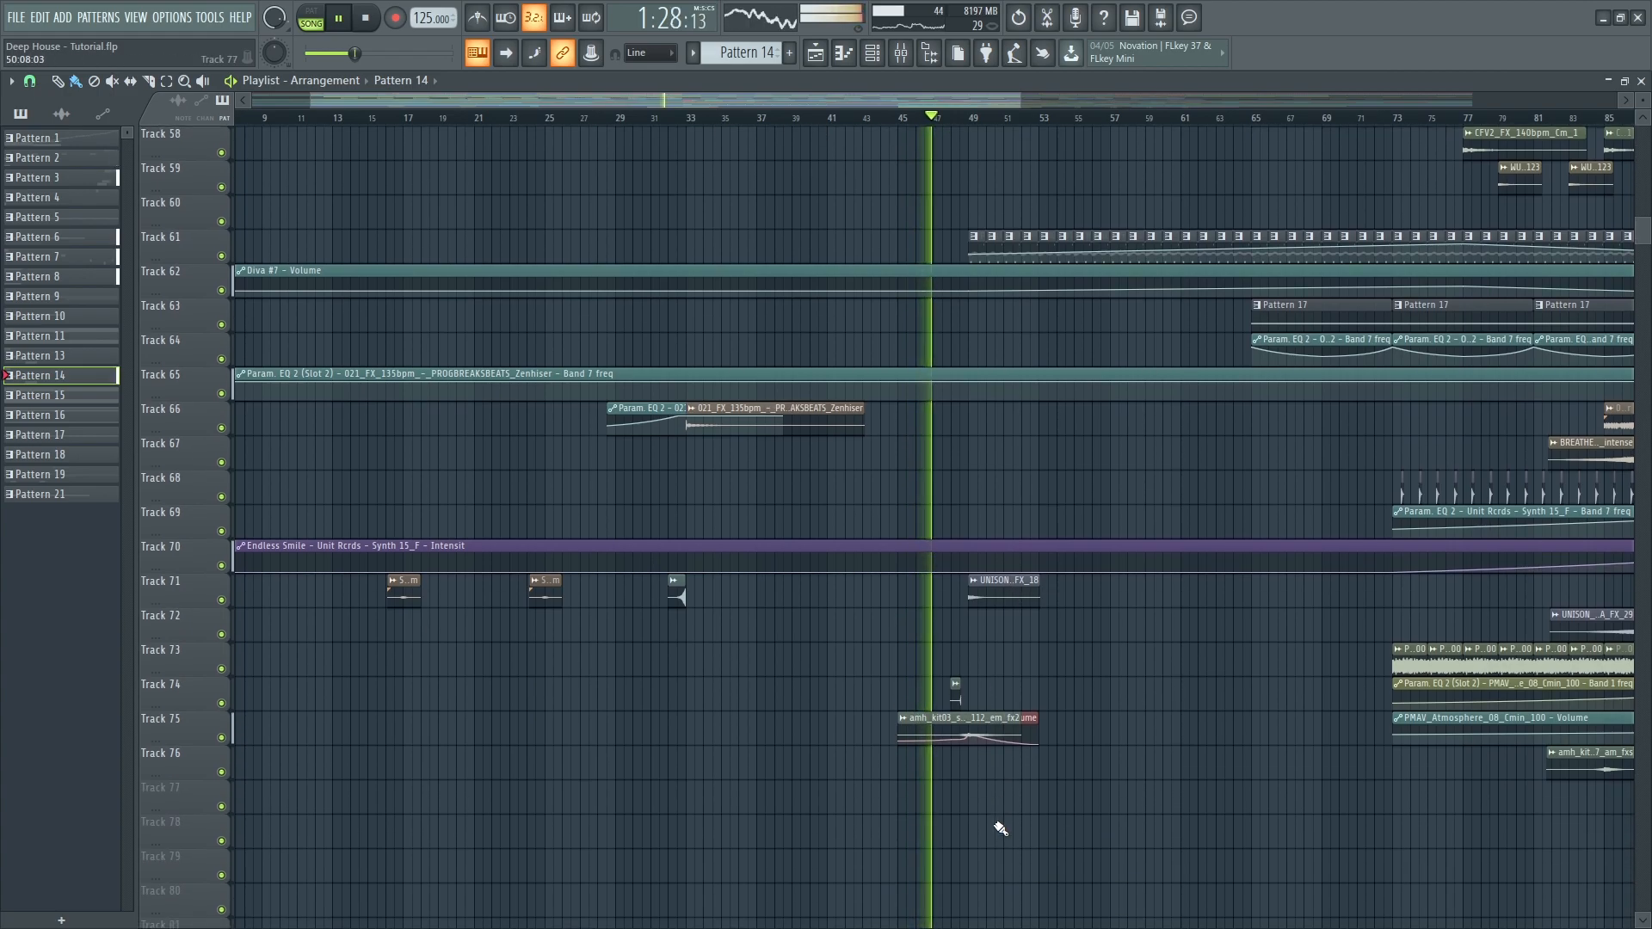
scroll(1021, 763, up, 3)
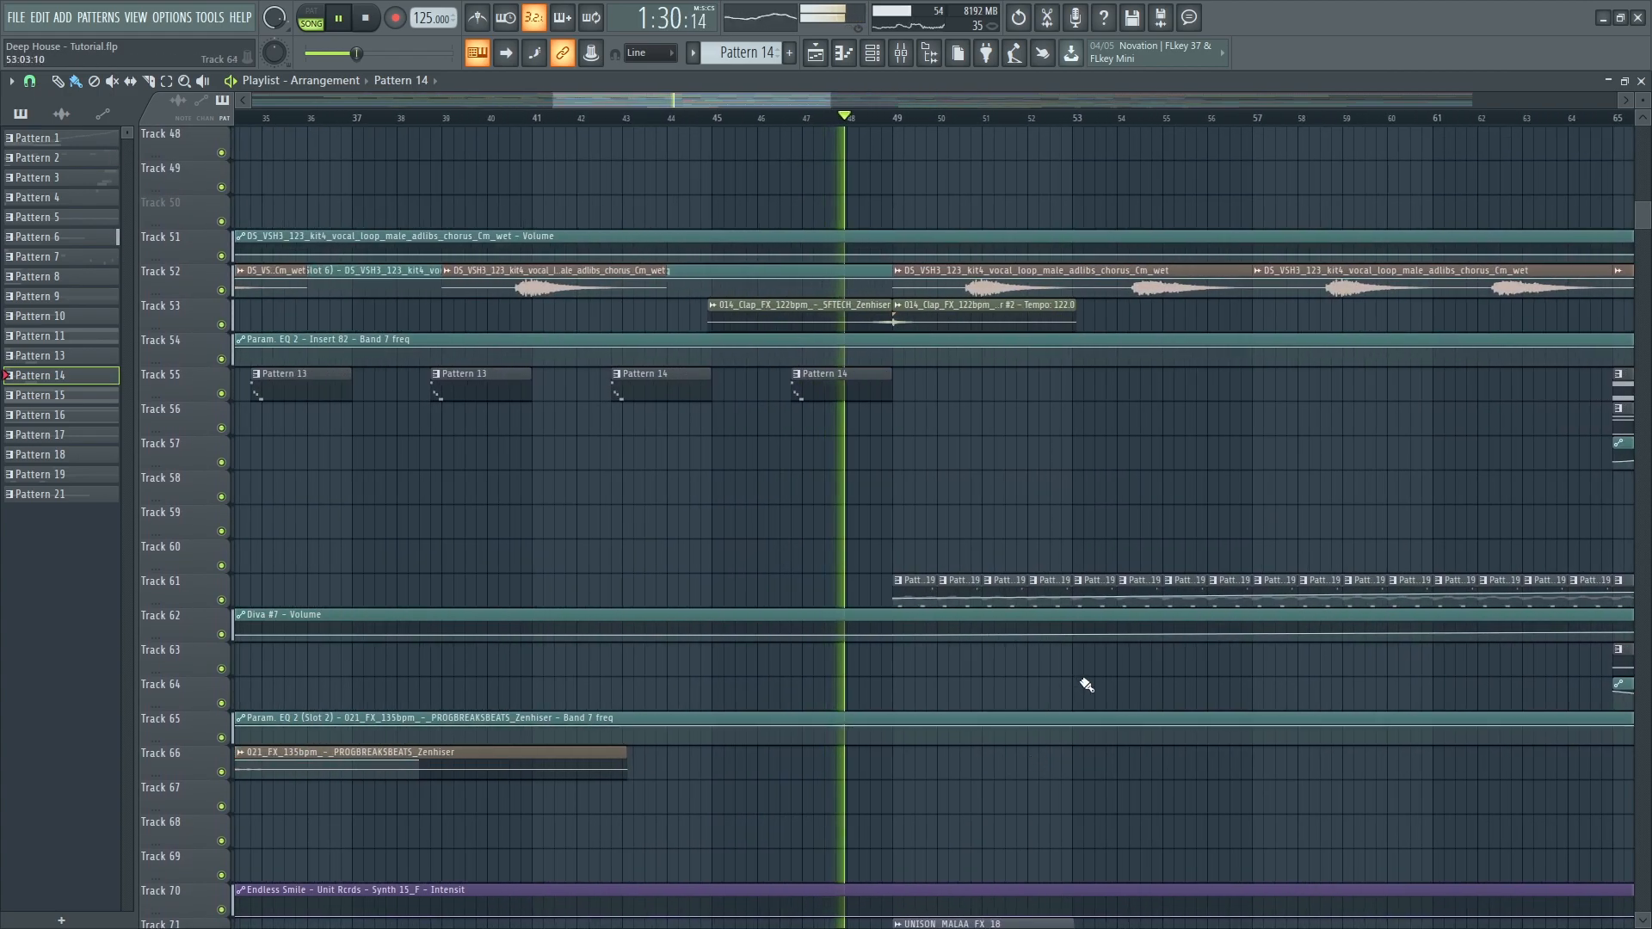
scroll(1187, 755, up, 4)
scroll(1172, 748, up, 3)
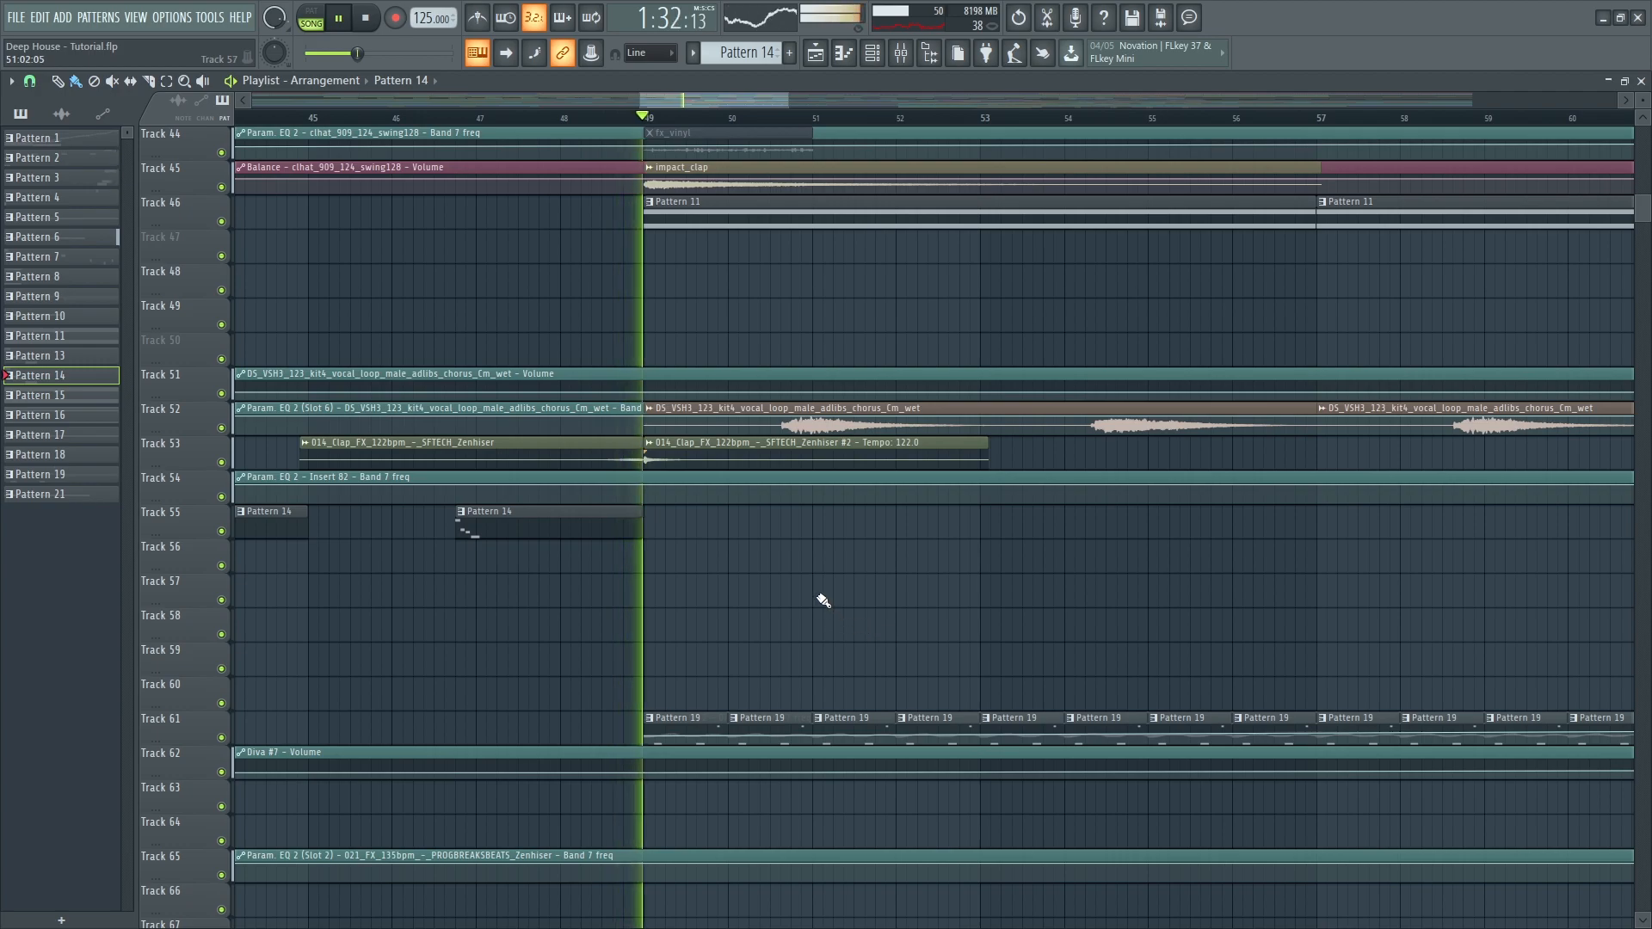
scroll(962, 649, up, 3)
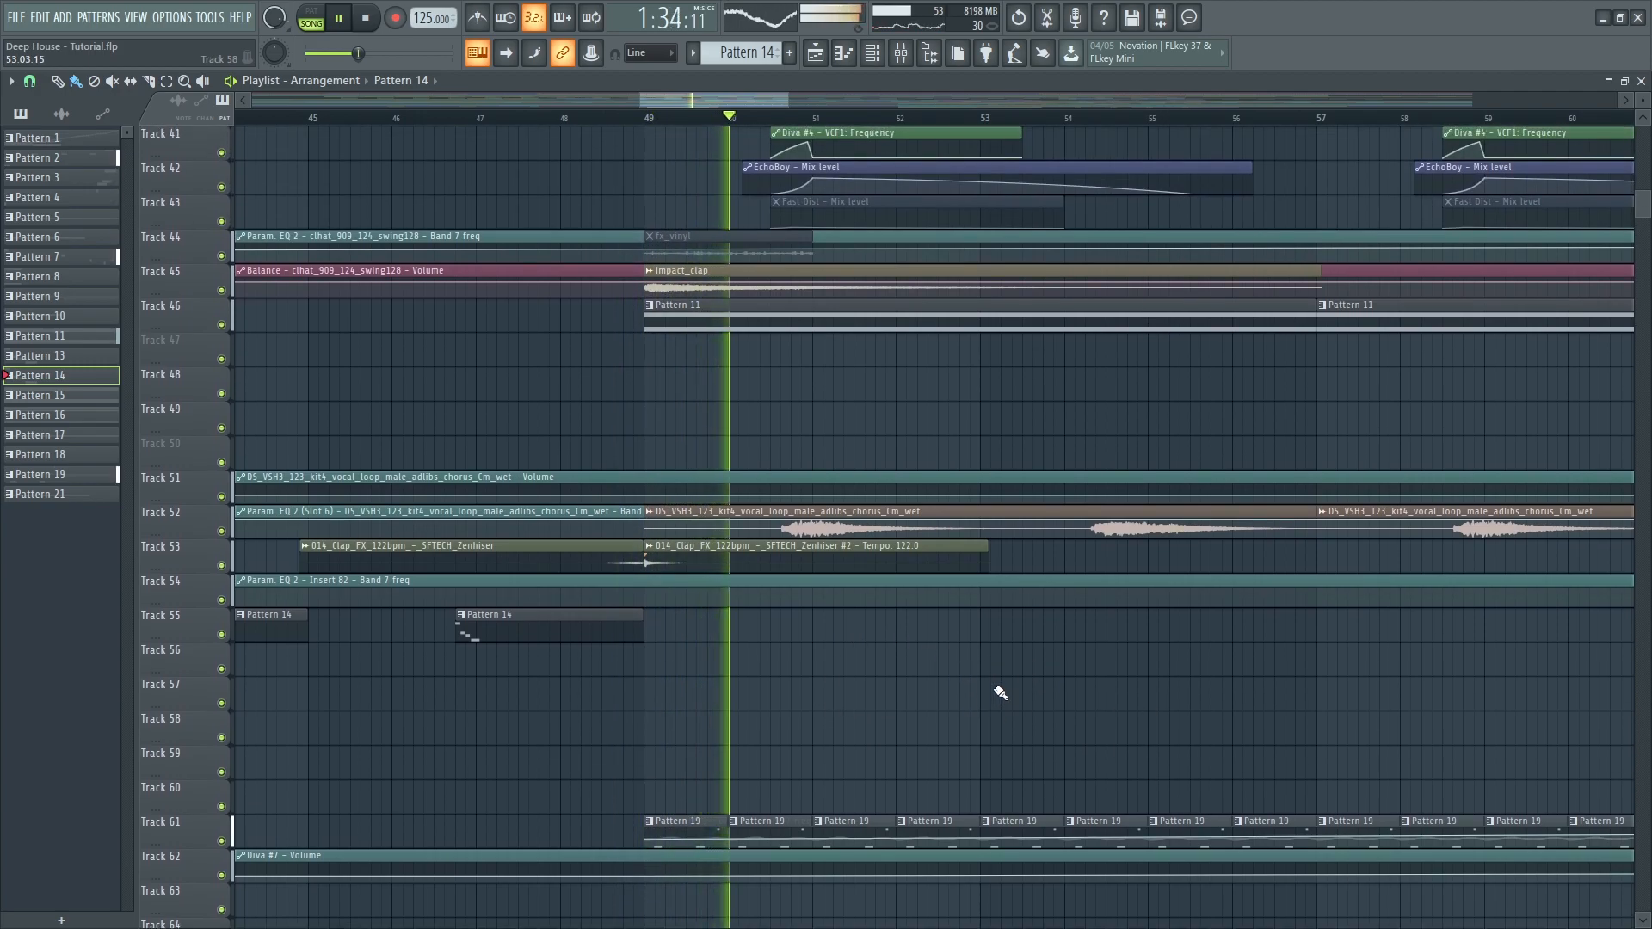
key(space)
- Solo Track 52 with the vocal loop and play it with bars 49 to 57 set as the loop range
ctrl+click(221, 532)
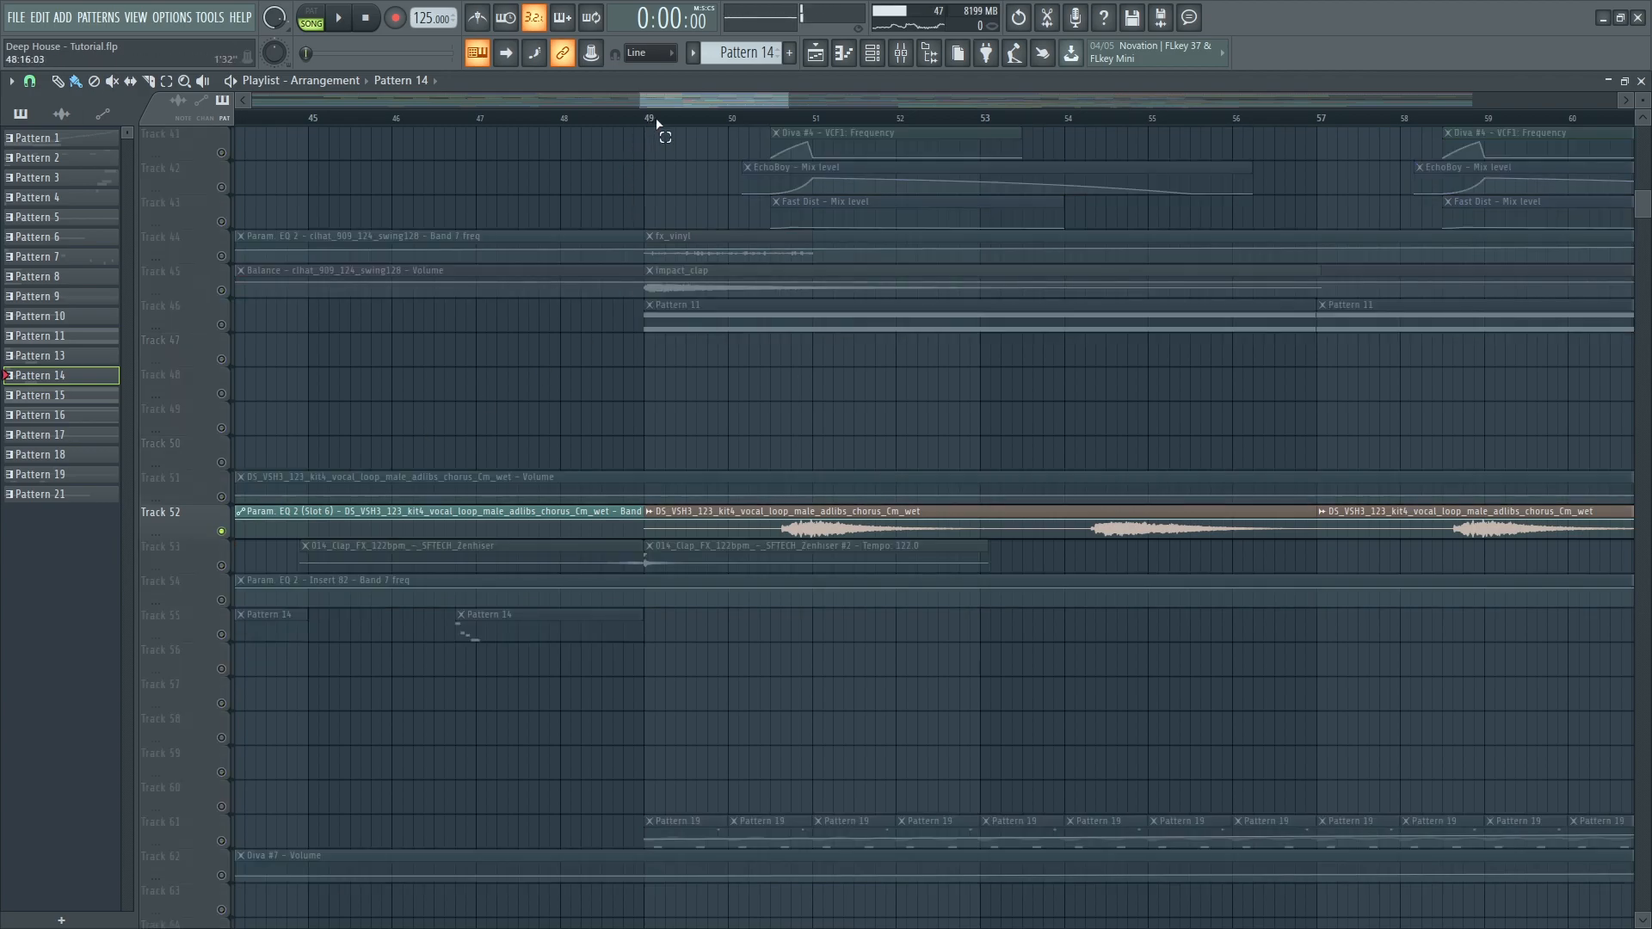
drag(648, 123, 1218, 154)
key(space)
ctrl+click(884, 374)
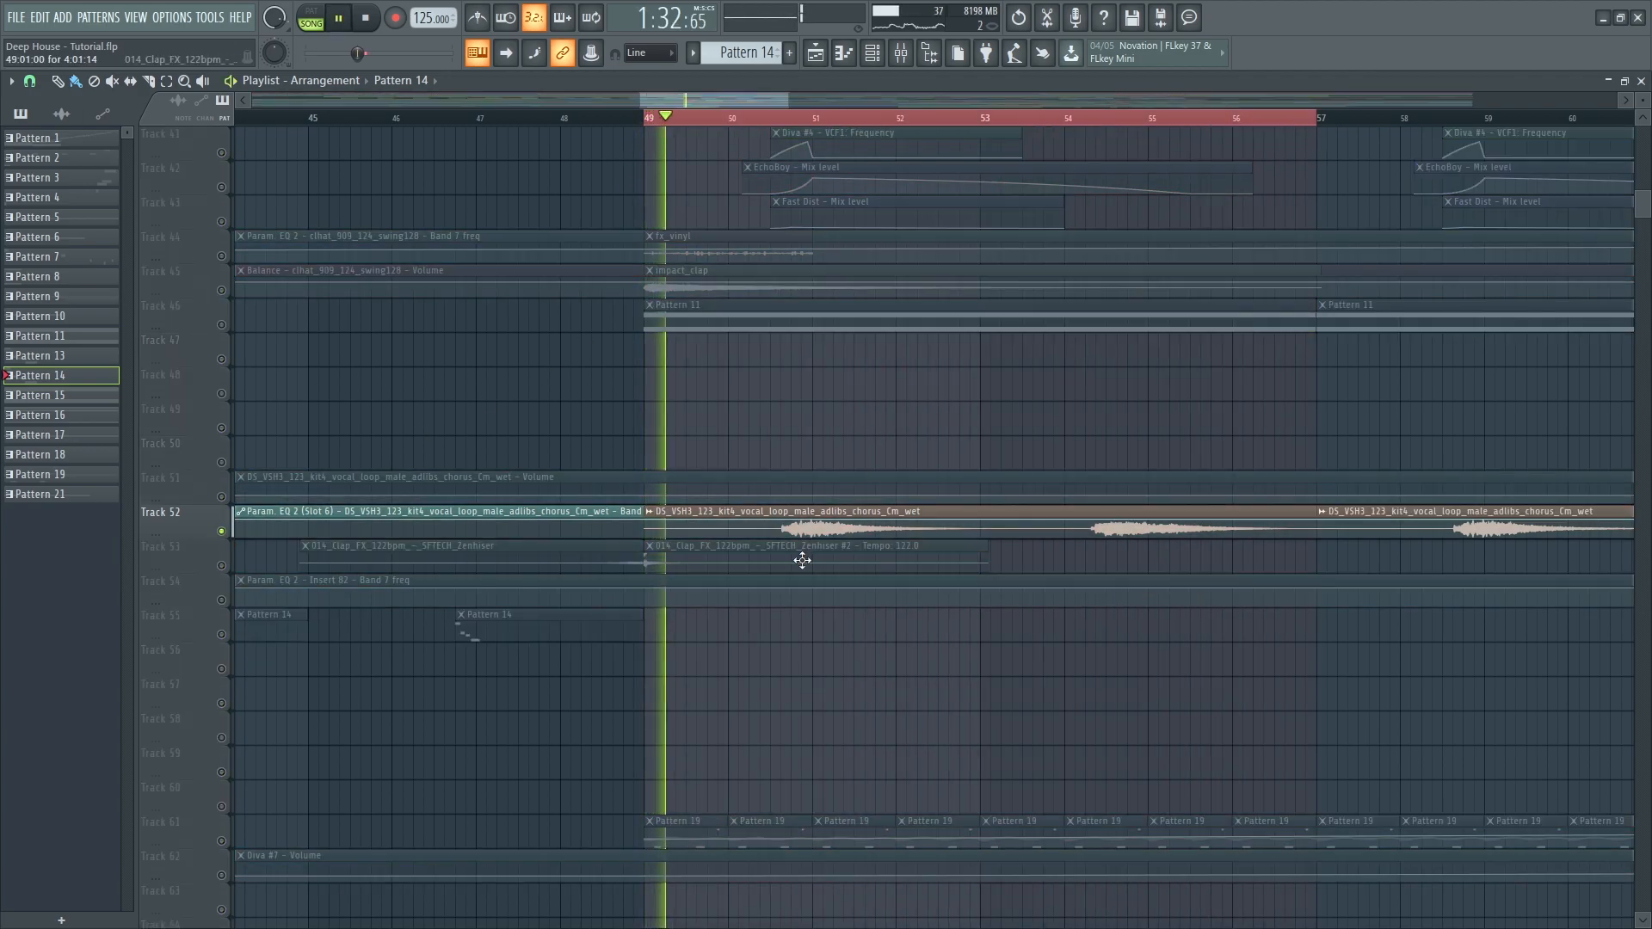
click(760, 123)
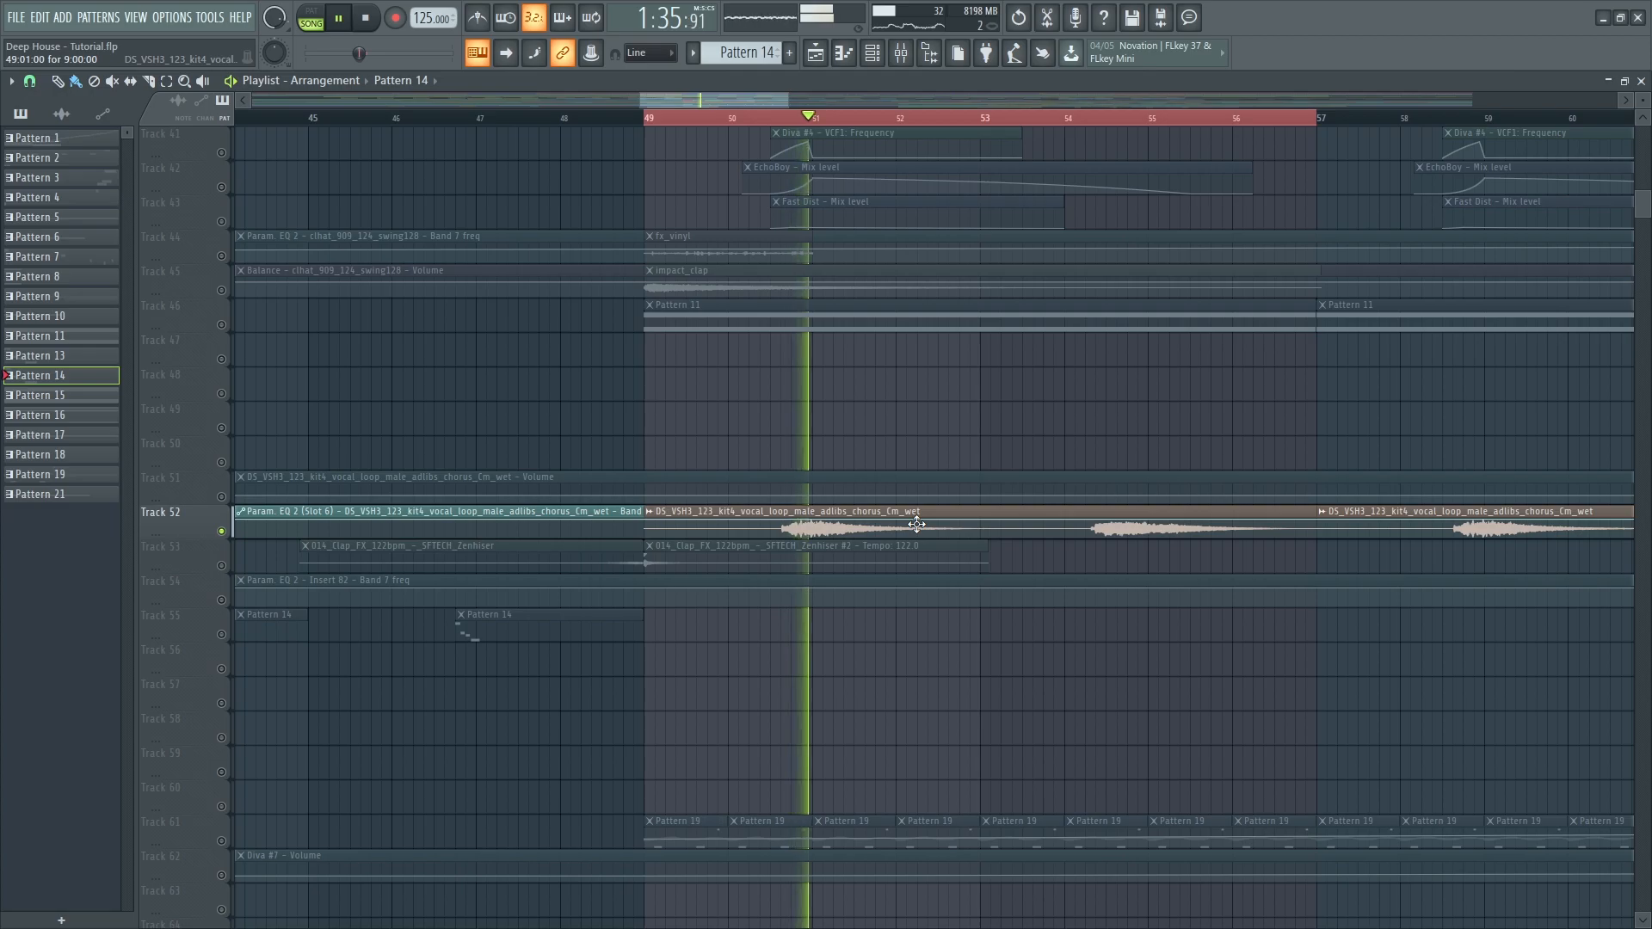
- Examine the vocal loop's mixer effects: FabFilter Pro-MB, both Fruity parametric EQ 2s, both Pro-Q 3s and Fresh Air, and close all plugin windows
key(F9)
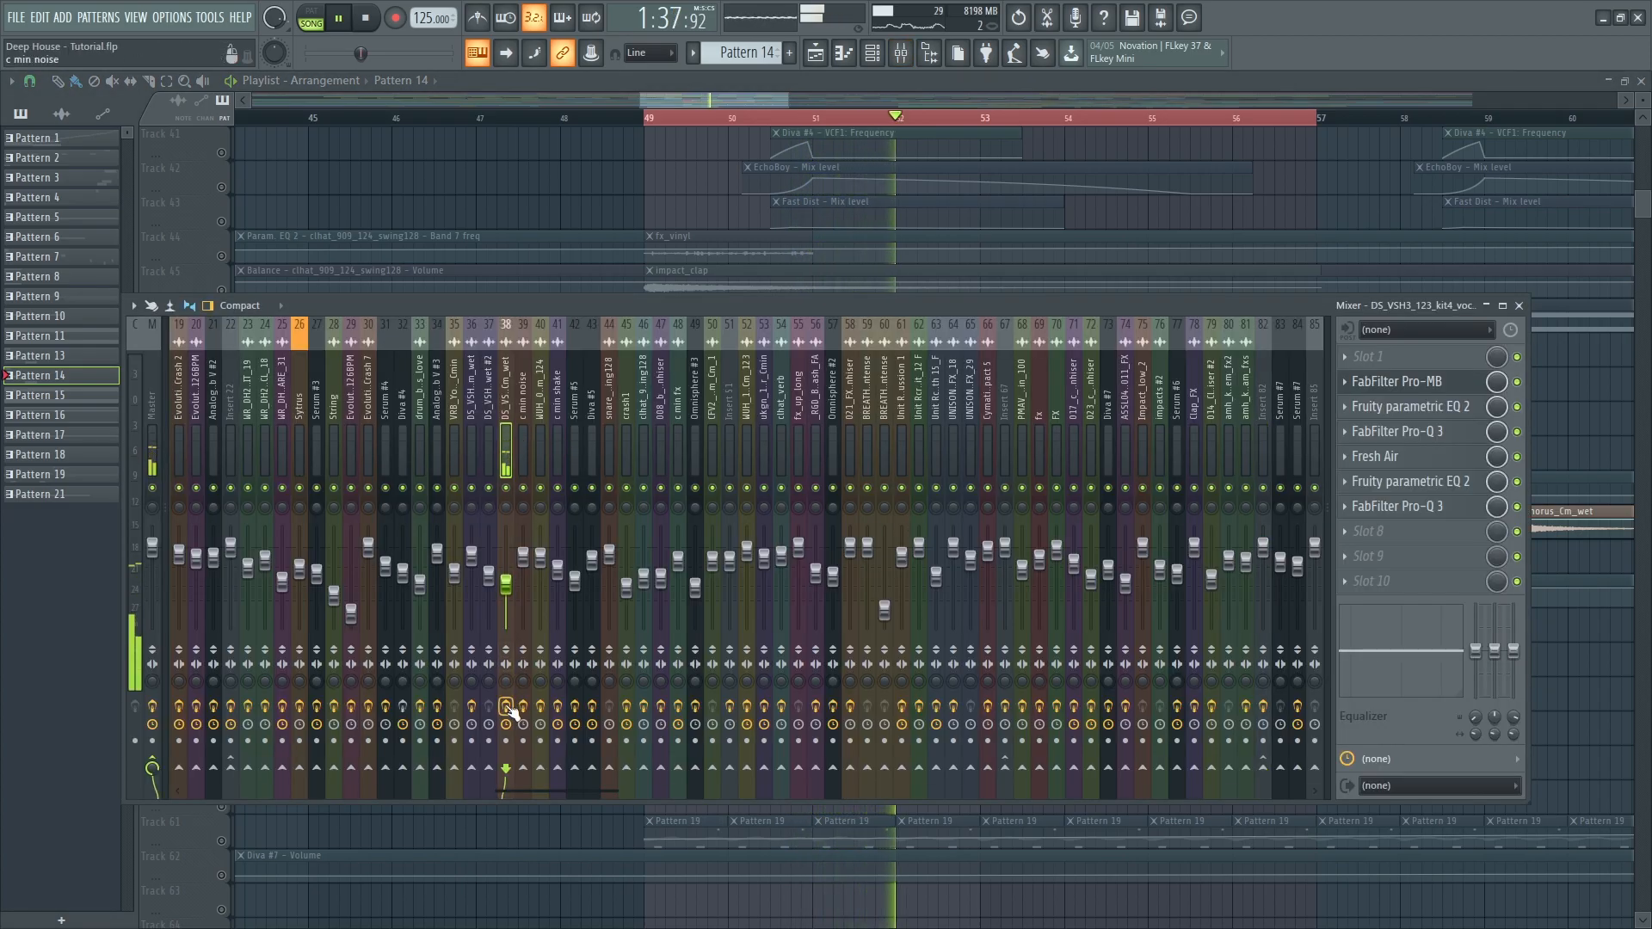
click(1458, 387)
drag(473, 698, 840, 153)
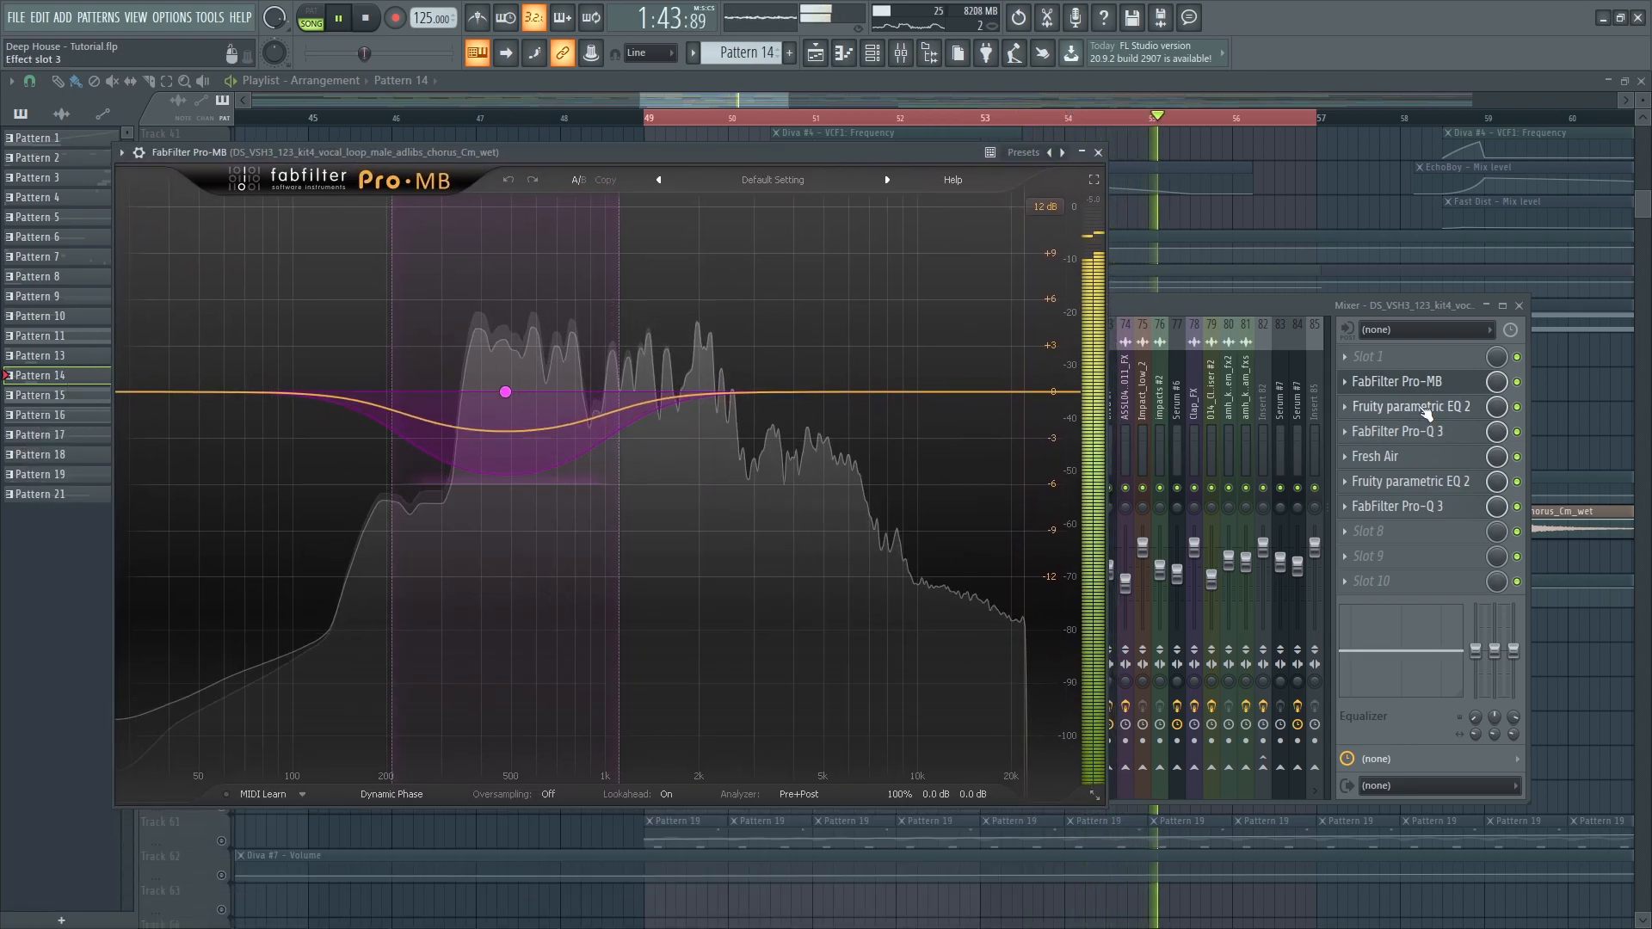
click(1426, 411)
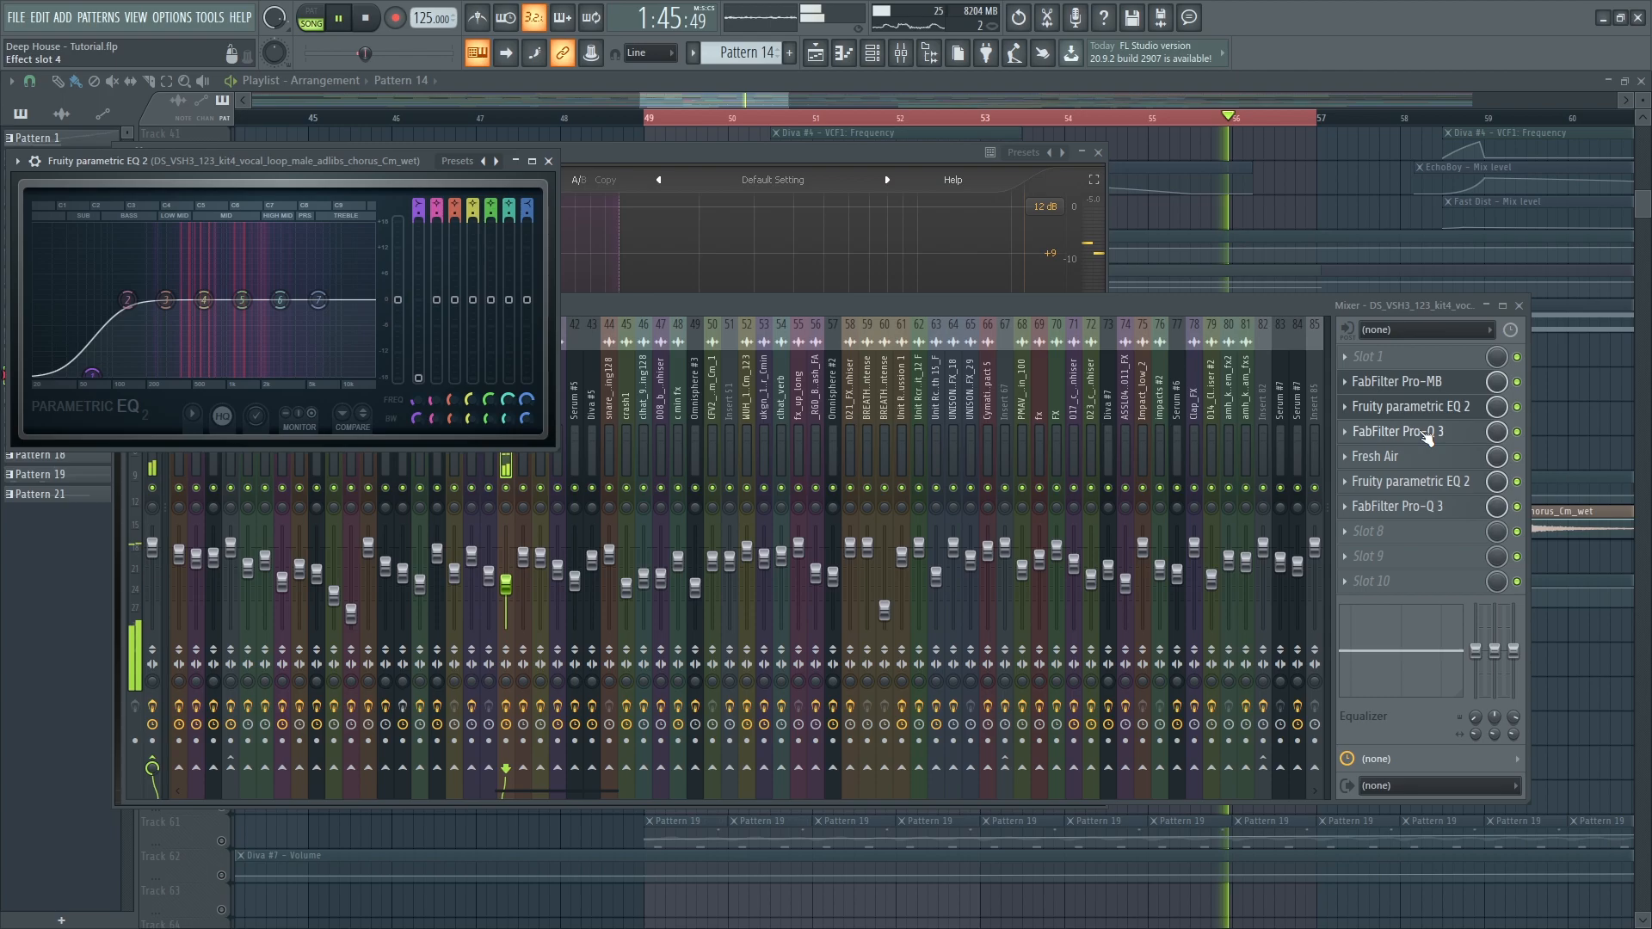
click(1428, 435)
click(1426, 459)
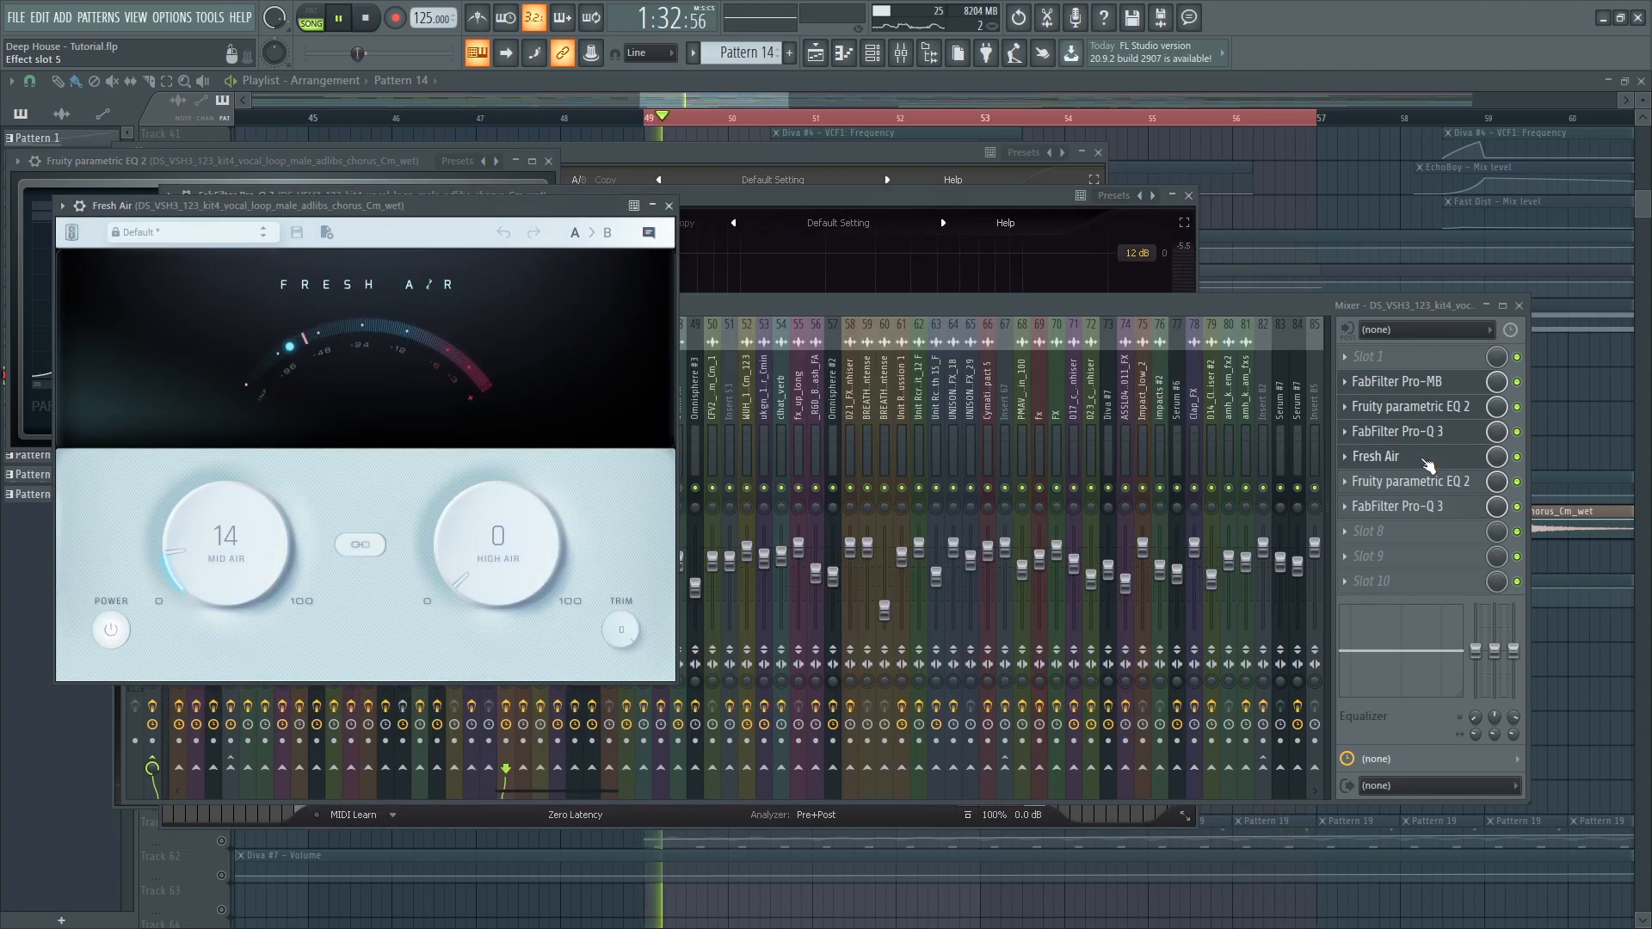
click(1415, 490)
click(1415, 507)
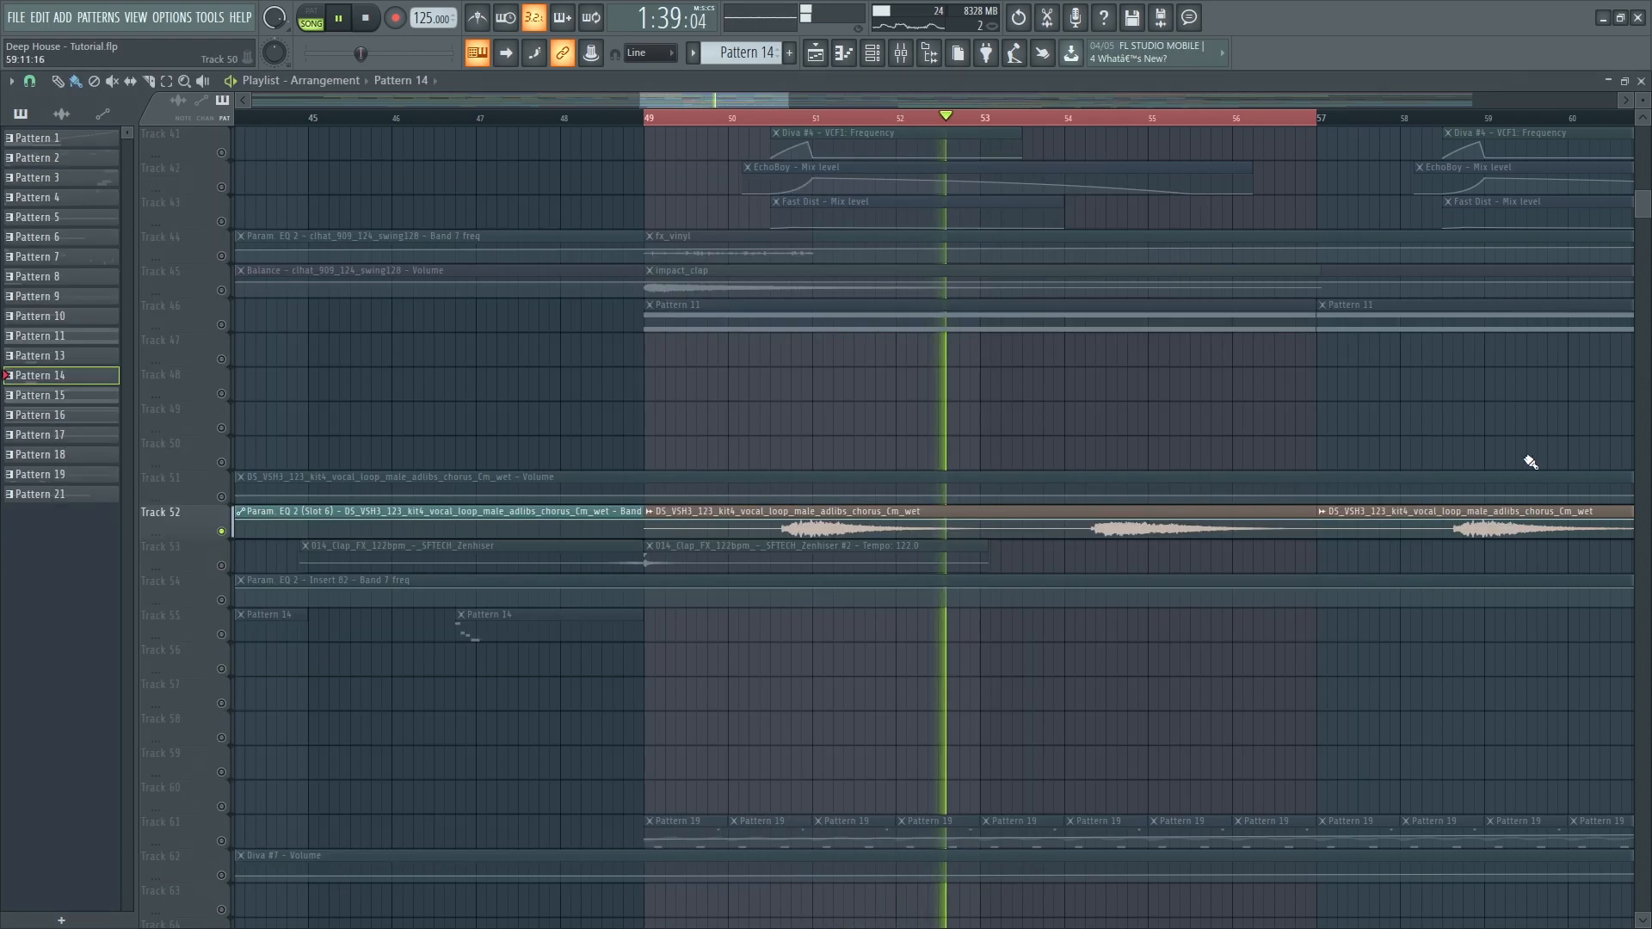
key(F12)
- Unmute Track 46, restart playback from bar 49 and mute Track 52 so only Pattern 11 plays
click(225, 324)
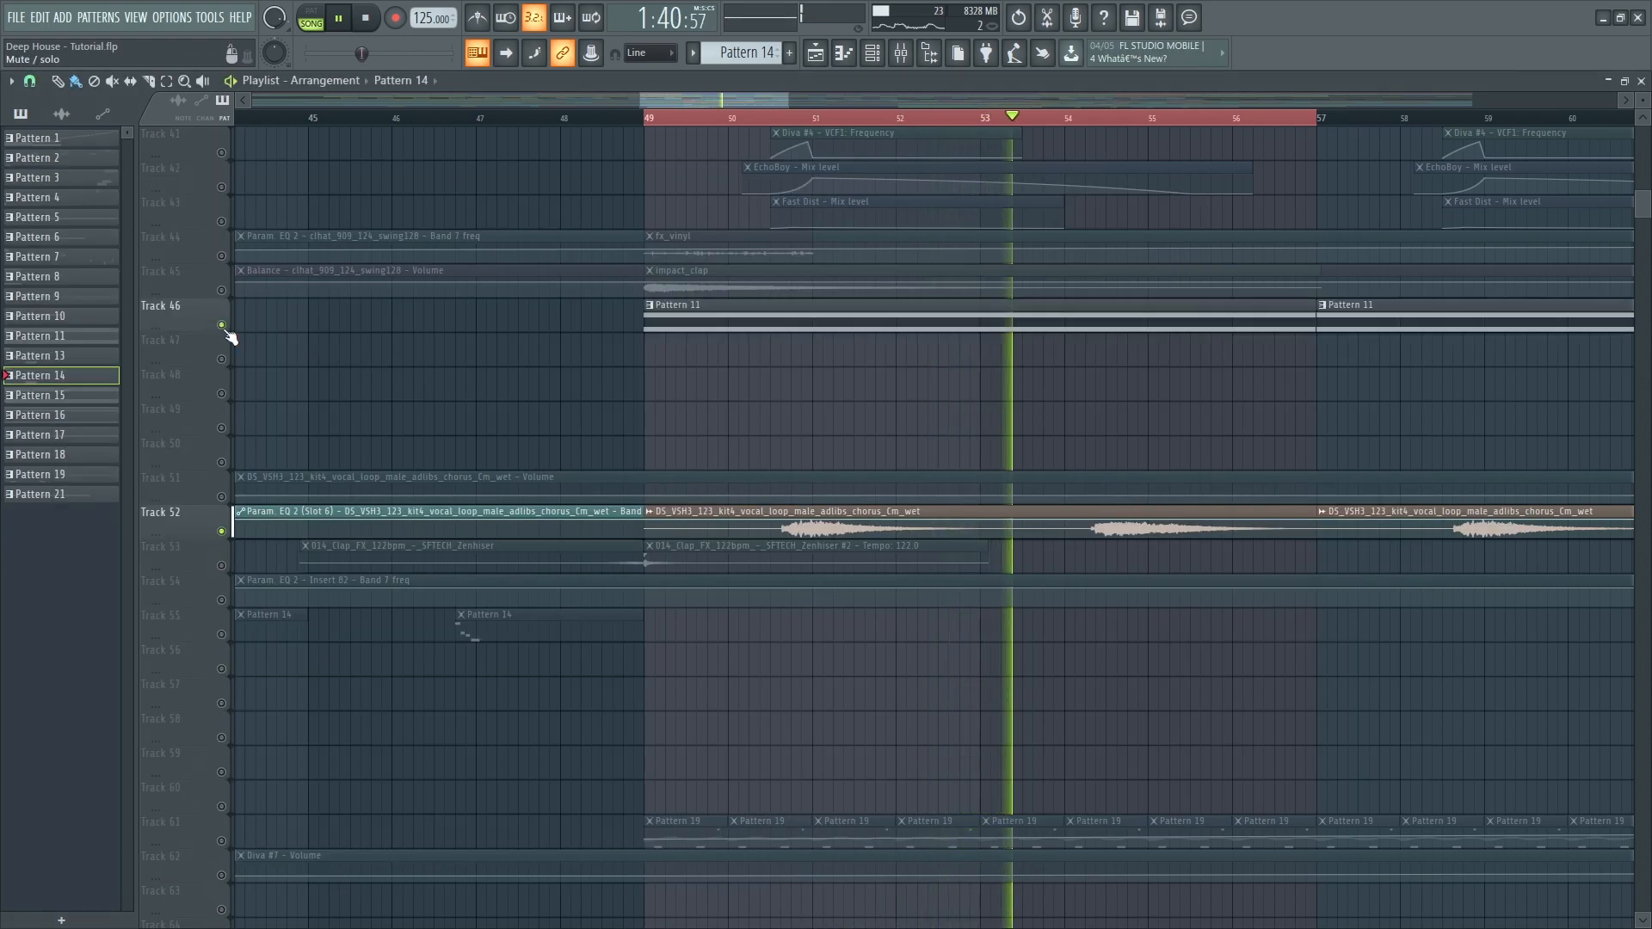
click(645, 120)
click(222, 531)
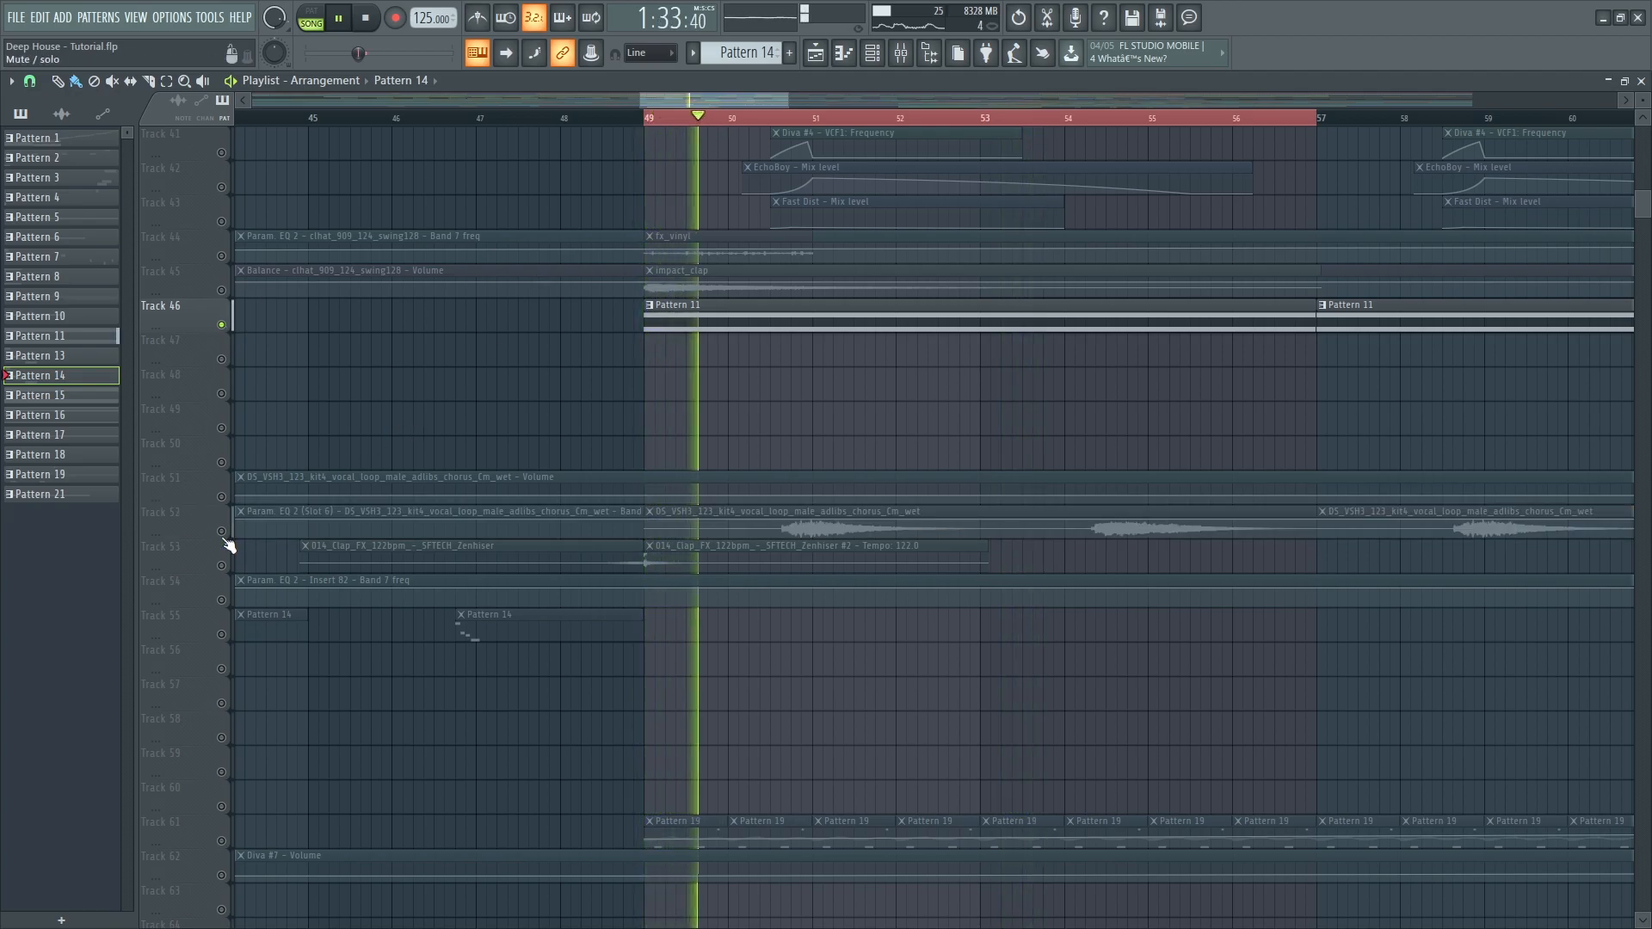
- Select Pattern 11 and examine both Fruity parametric EQ 2 effects on the Analog Lab V #3 mixer track
click(792, 314)
key(F9)
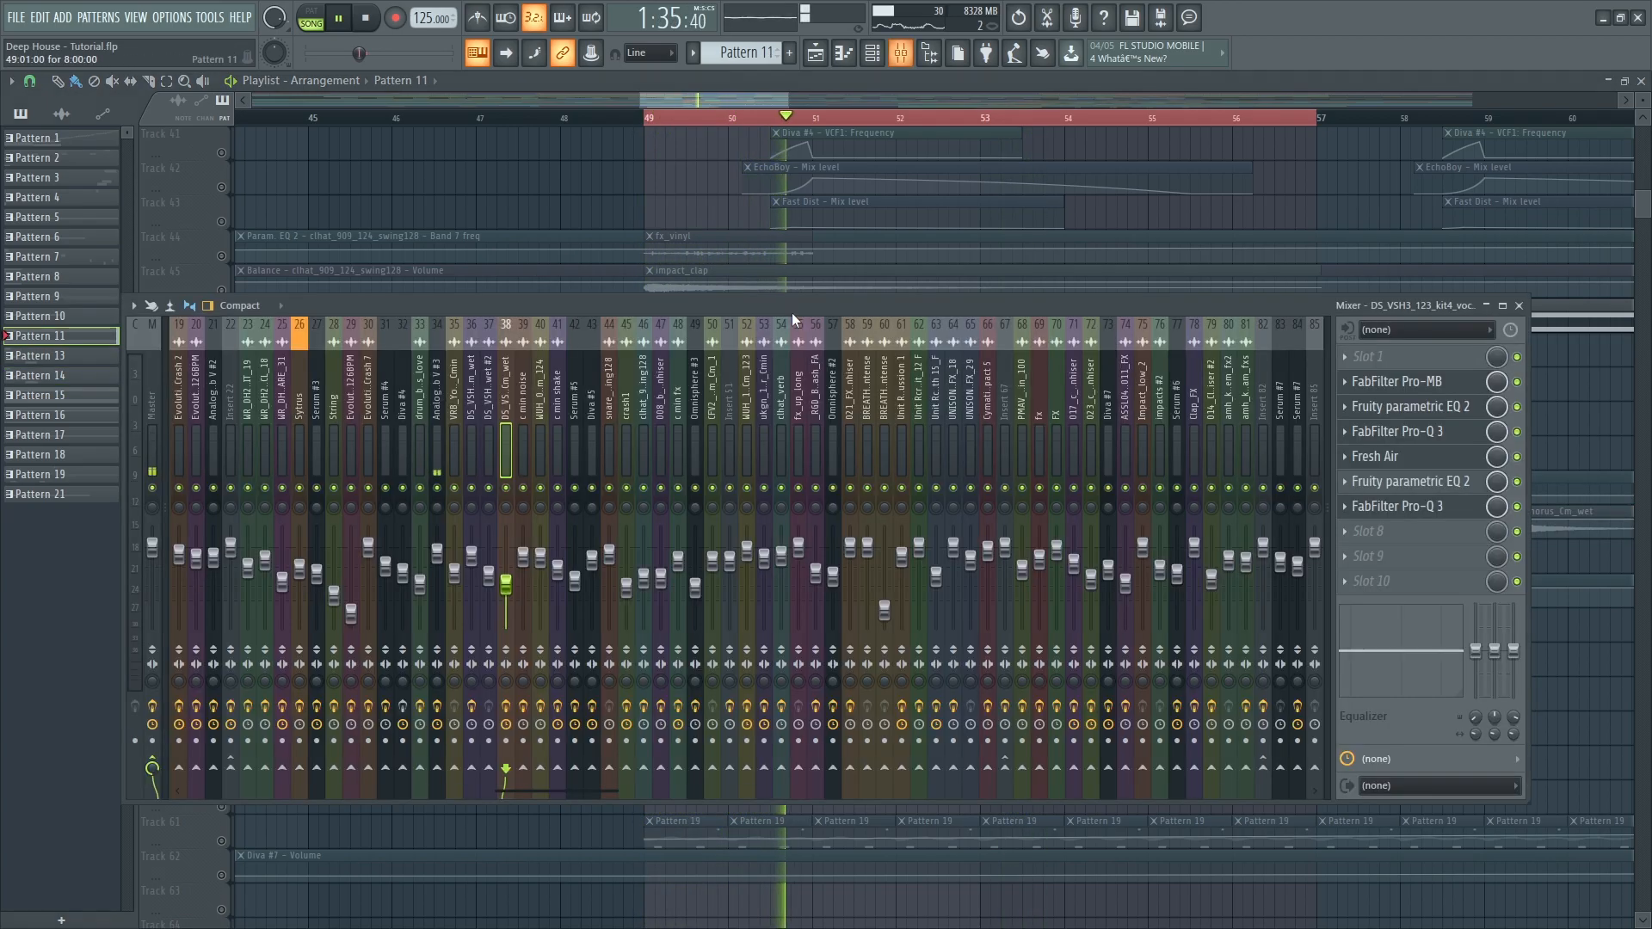
click(431, 427)
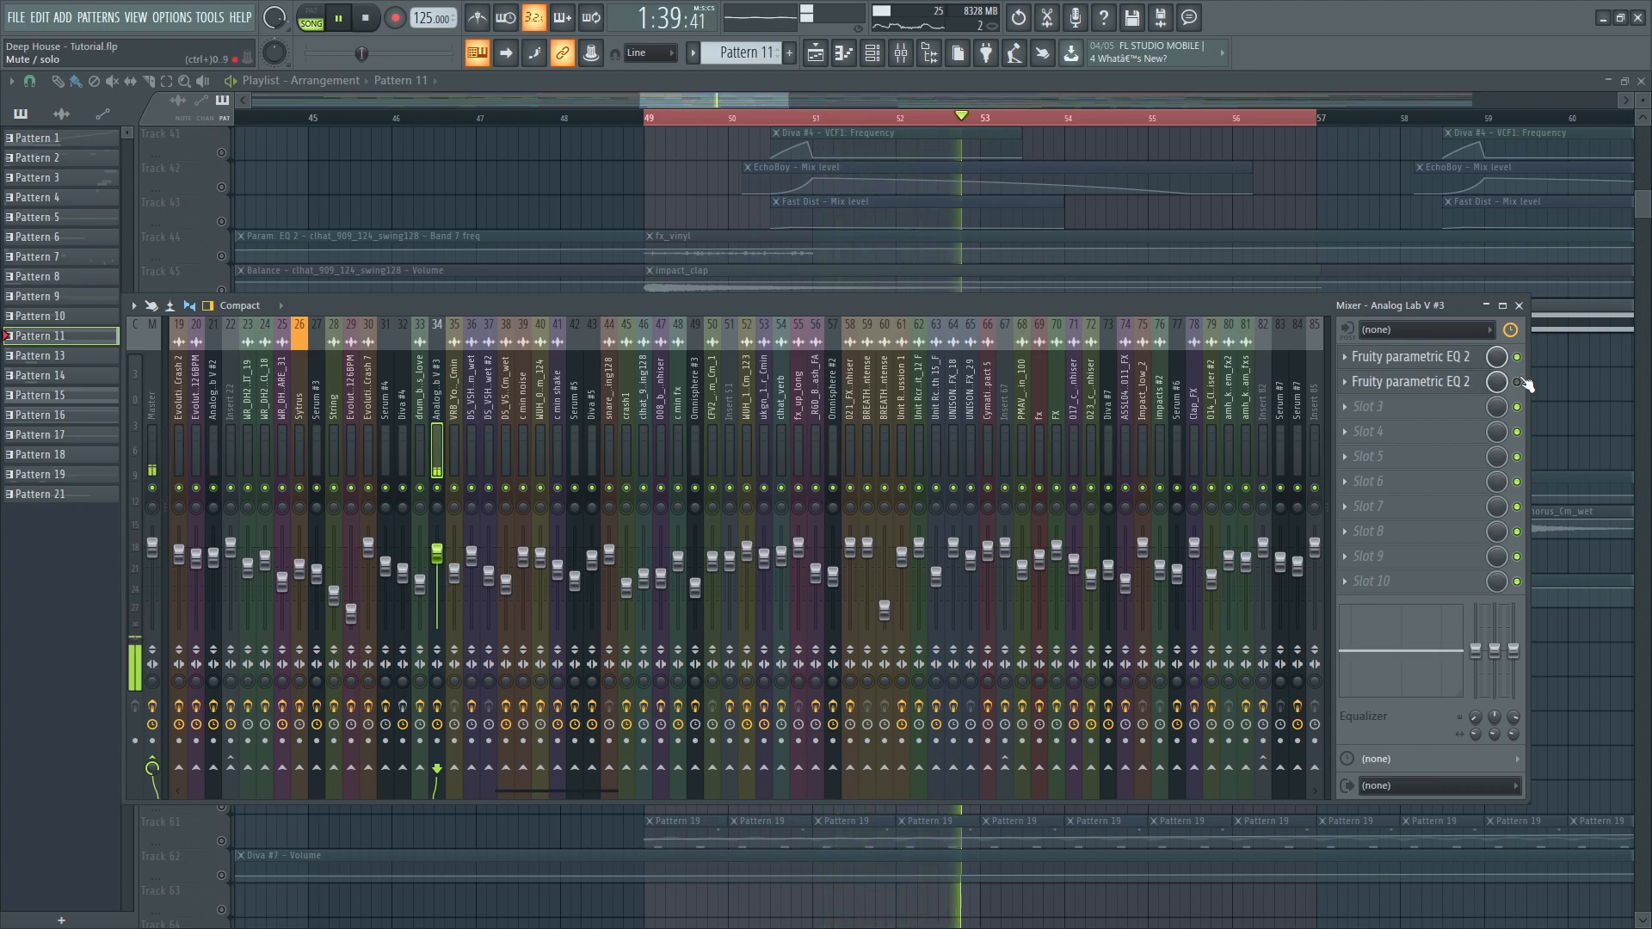
click(1472, 361)
click(1445, 384)
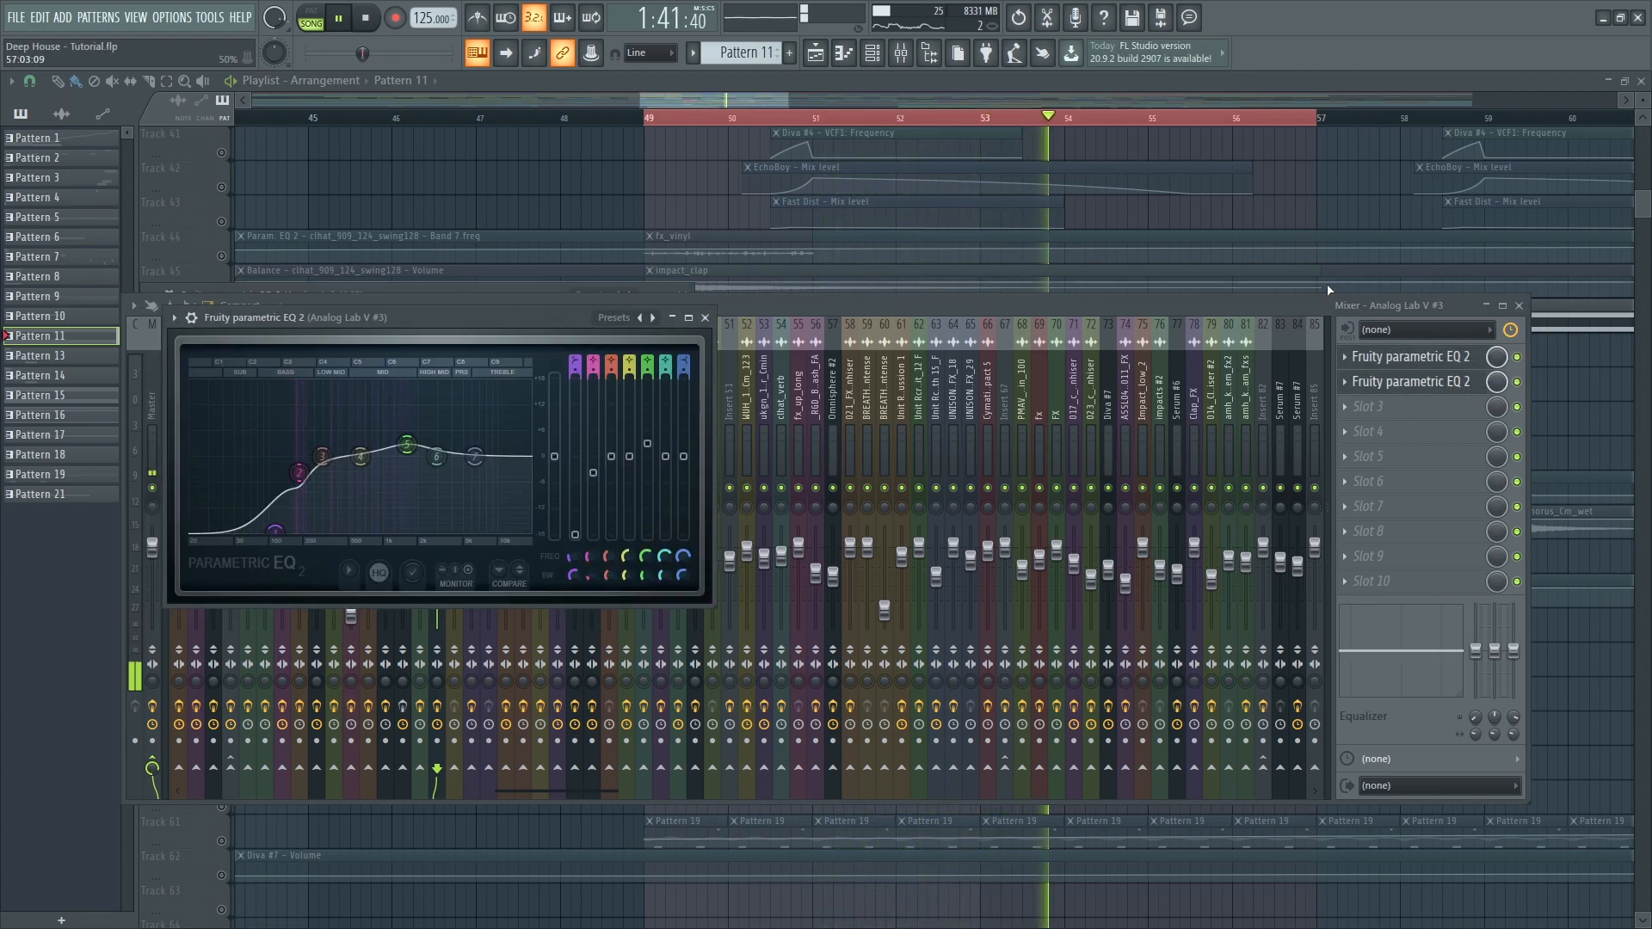
right_click(1261, 223)
- Unmute Tracks 45 and 44 to hear the impact clap together with Pattern 11
click(222, 291)
click(221, 256)
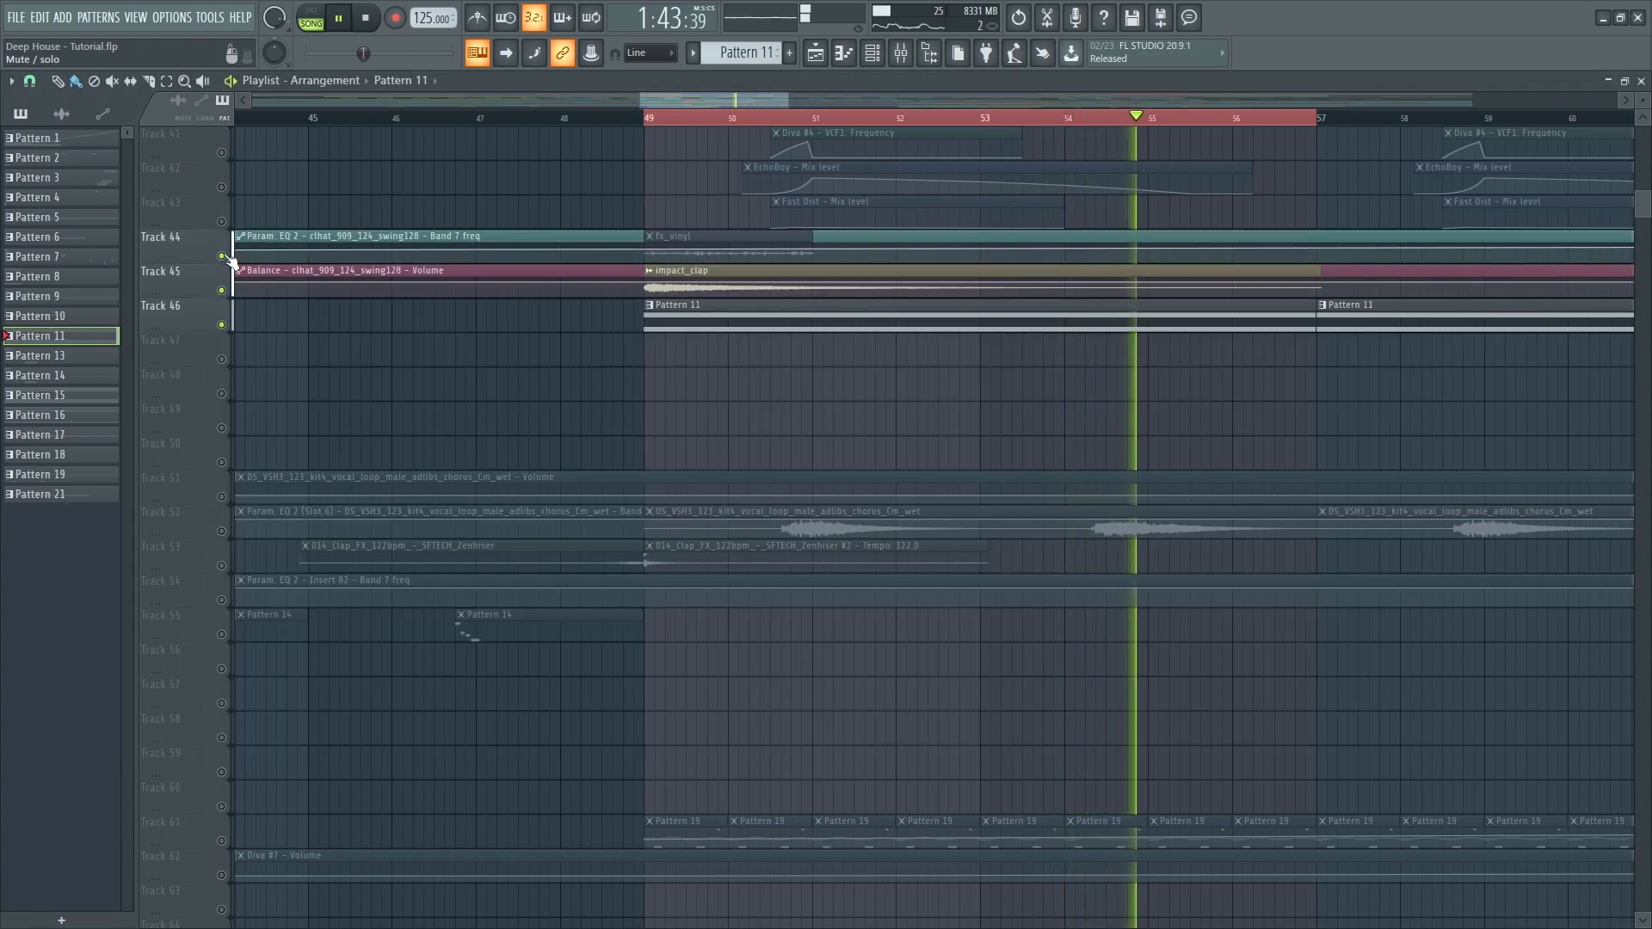
- Solo Track 40, unmute Tracks 41, 42 and 43 with it, and restart playback just after bar 50
scroll(237, 301, up, 3)
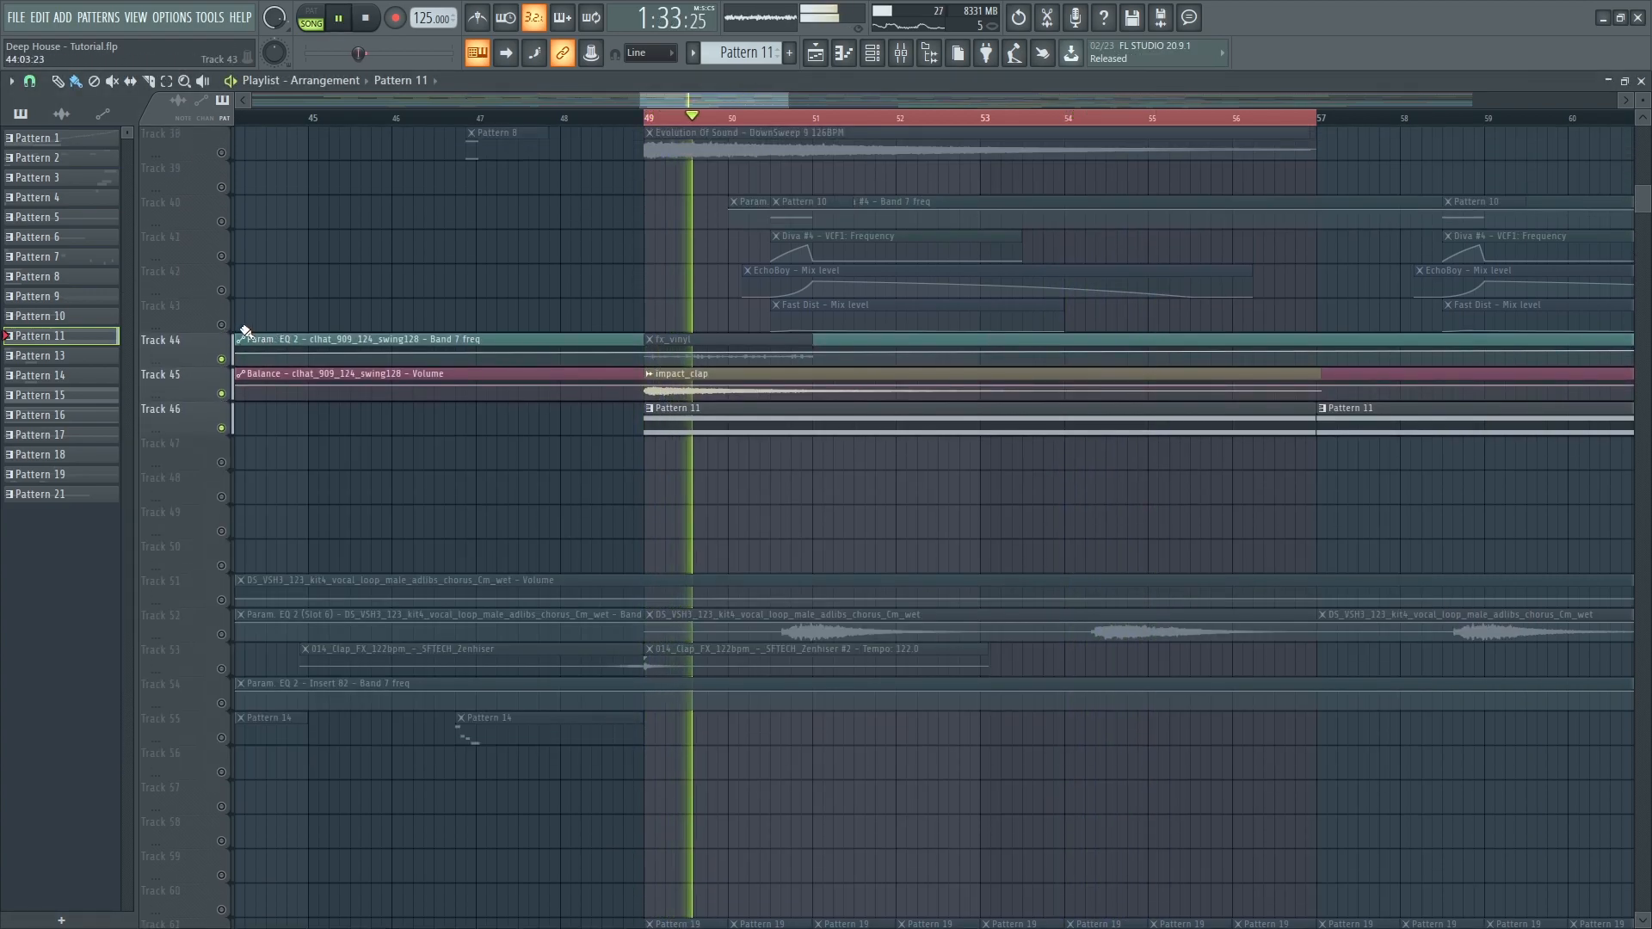
ctrl+click(222, 221)
click(221, 256)
click(221, 290)
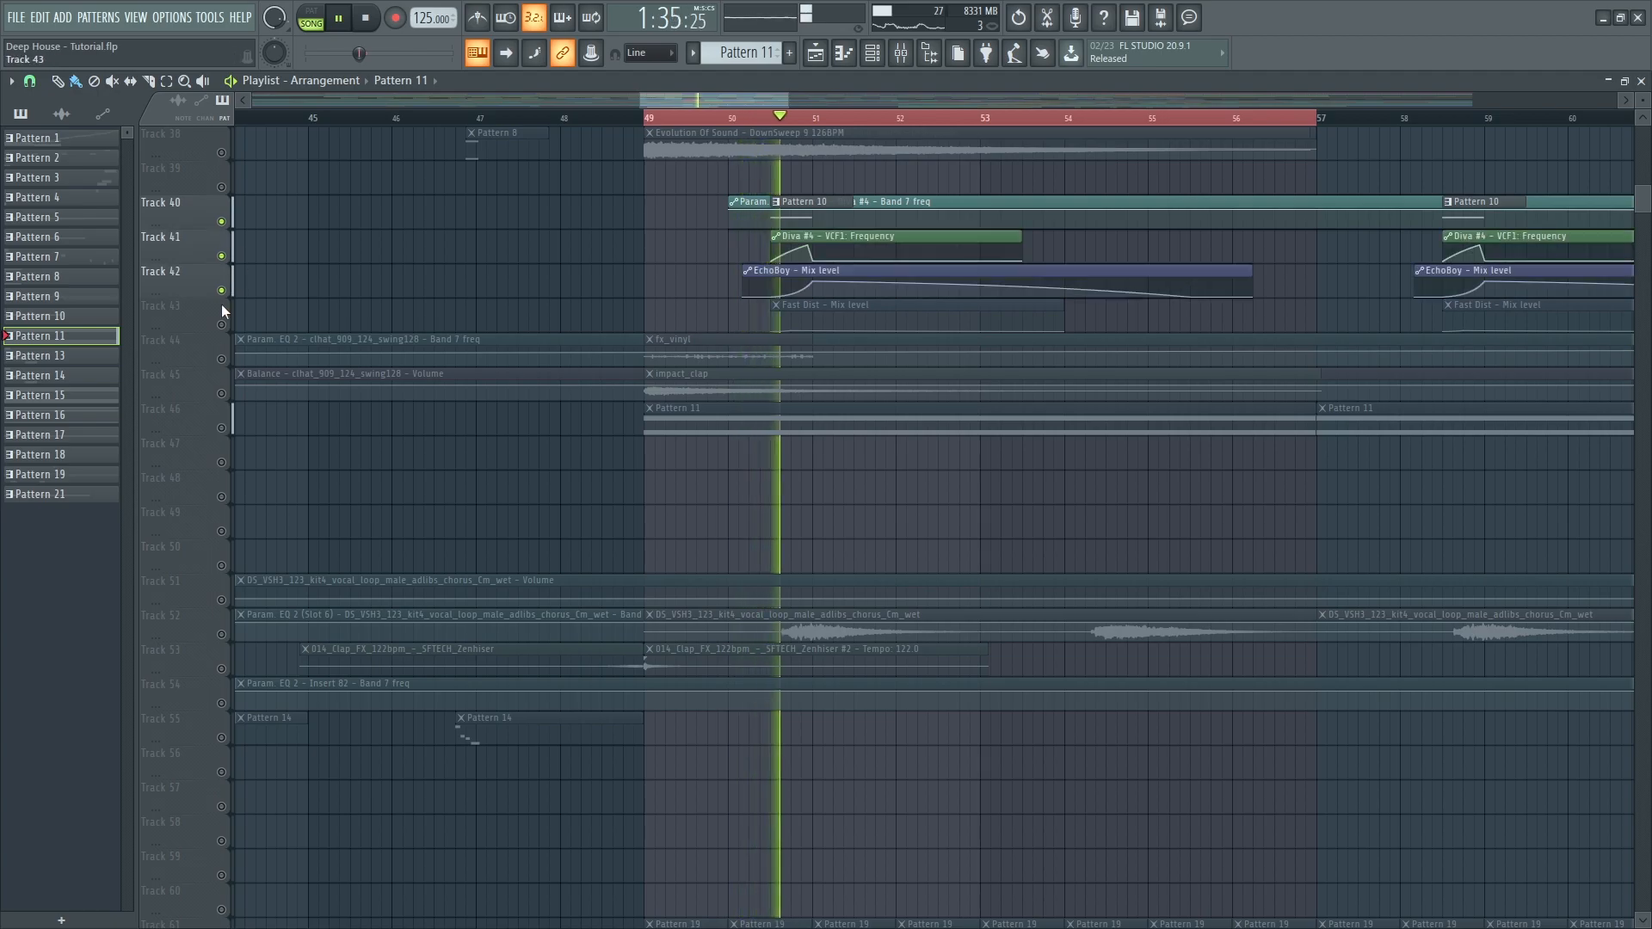
click(221, 324)
click(766, 118)
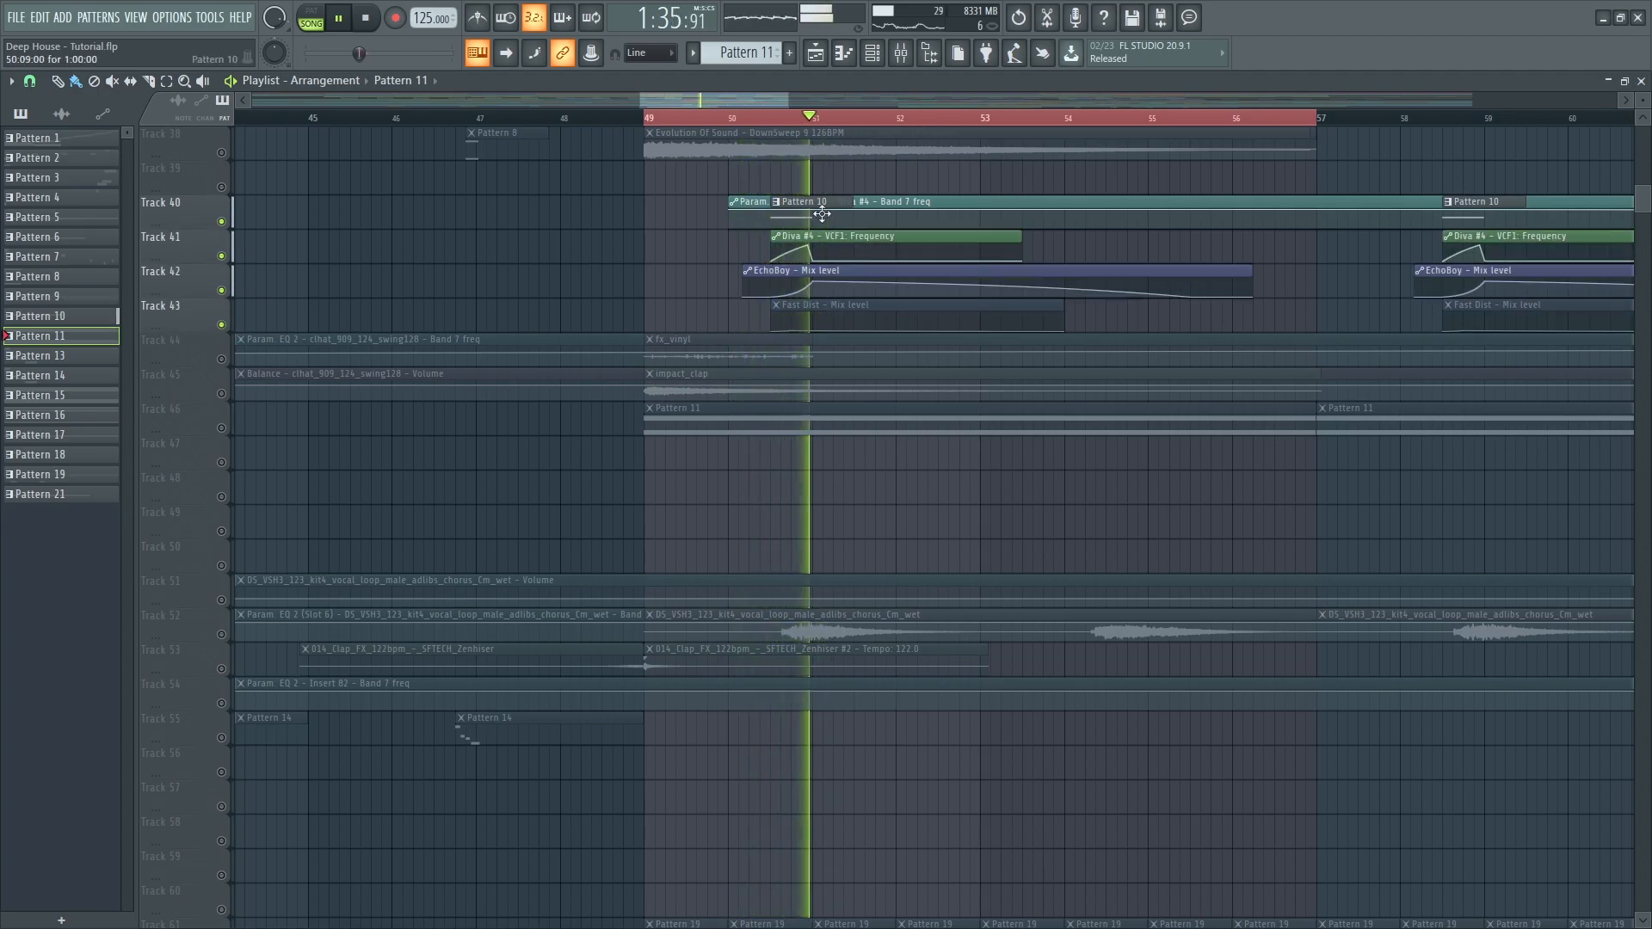
- Select the Diva #4 mixer track and examine its two Fruity parametric EQ 2 effects and OTT
key(F9)
click(403, 437)
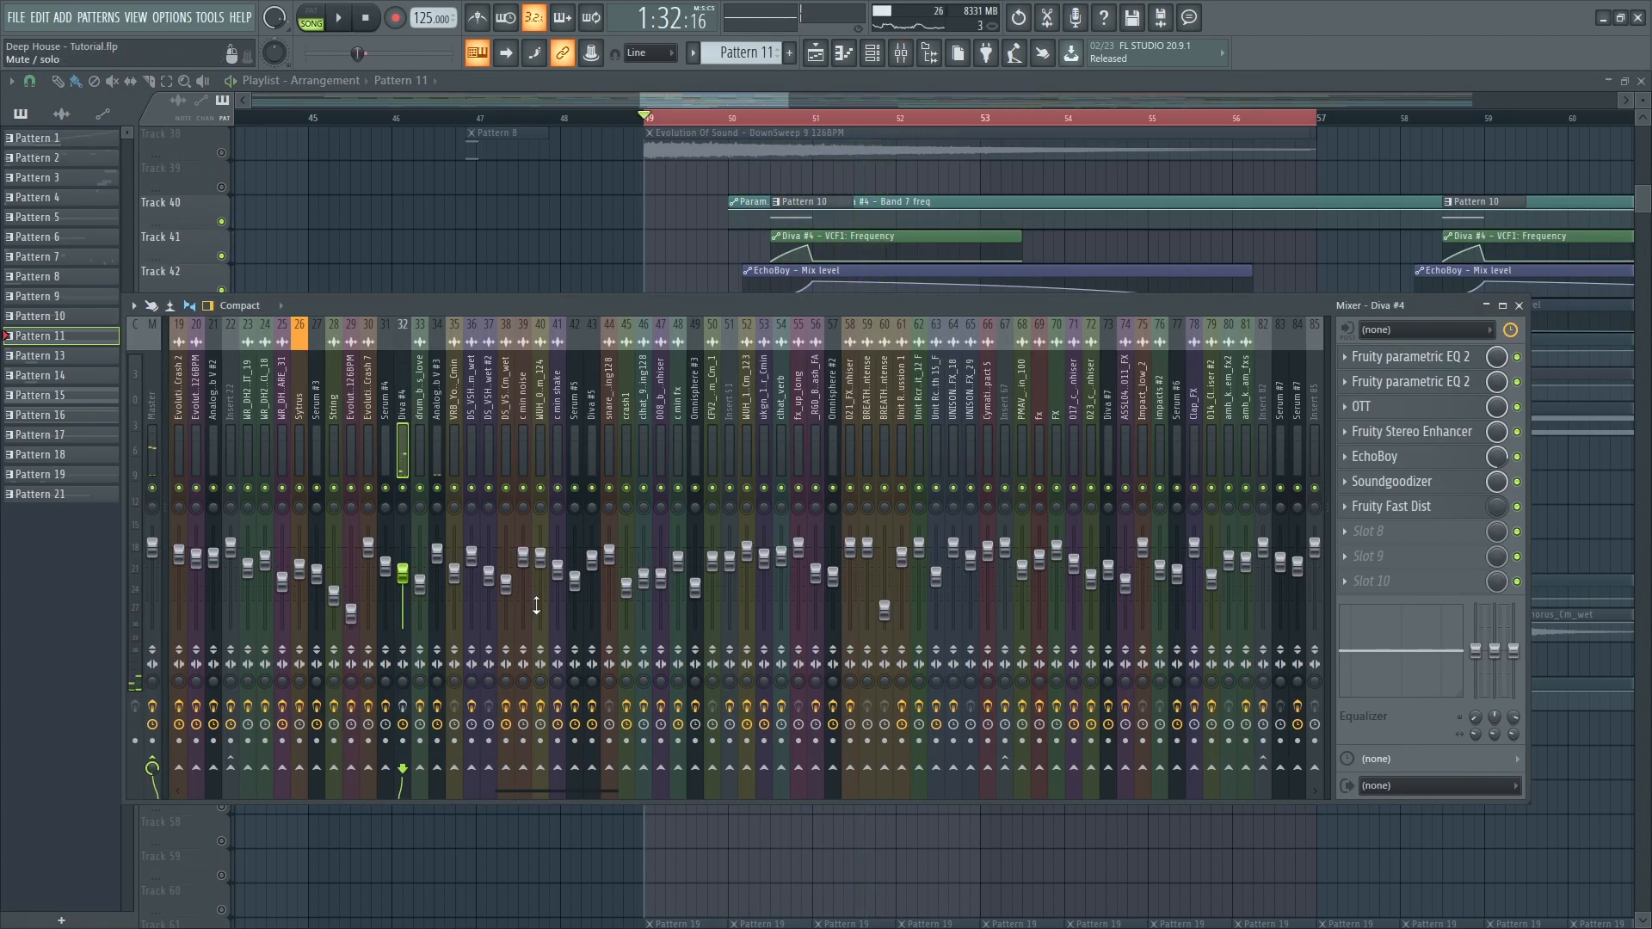
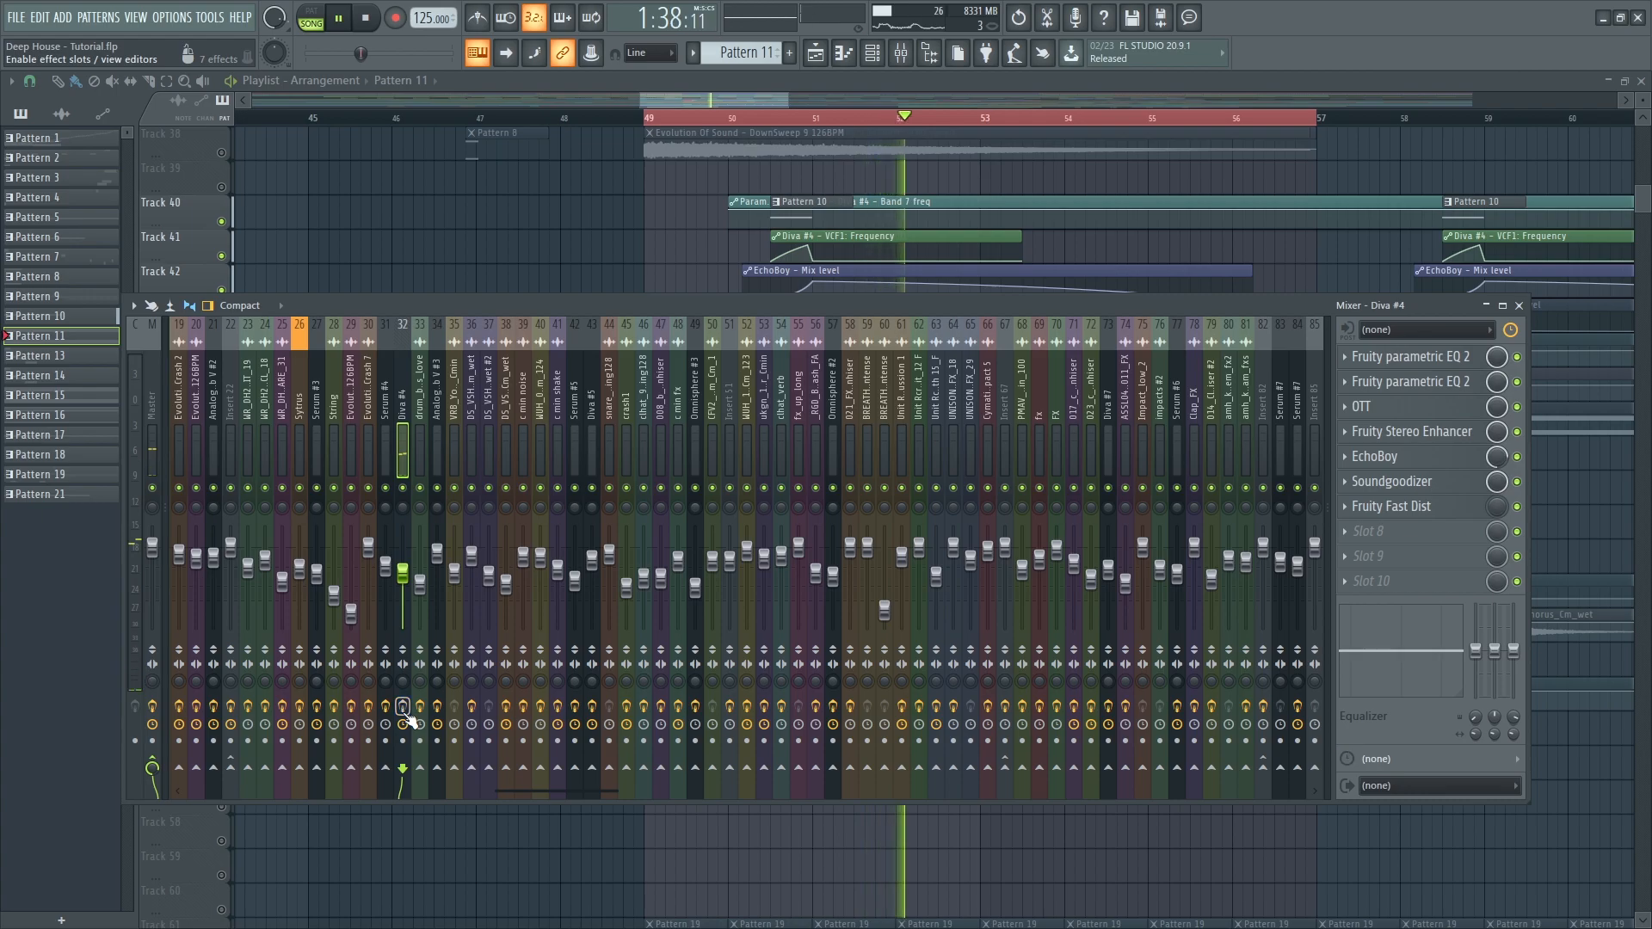
click(1414, 357)
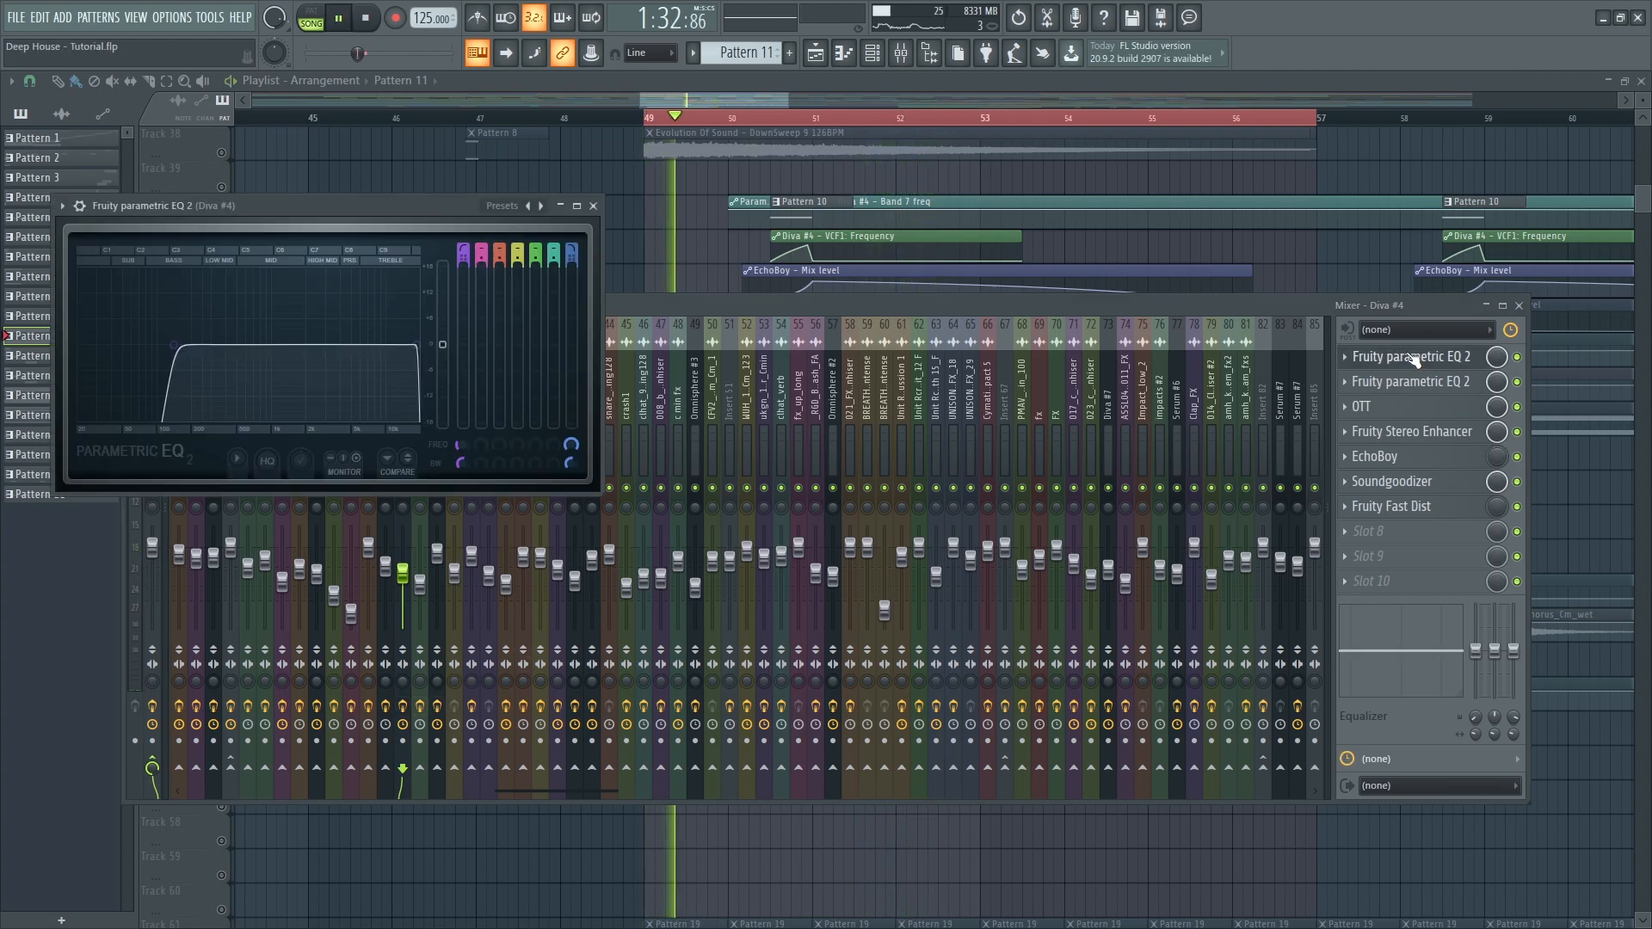
click(1404, 383)
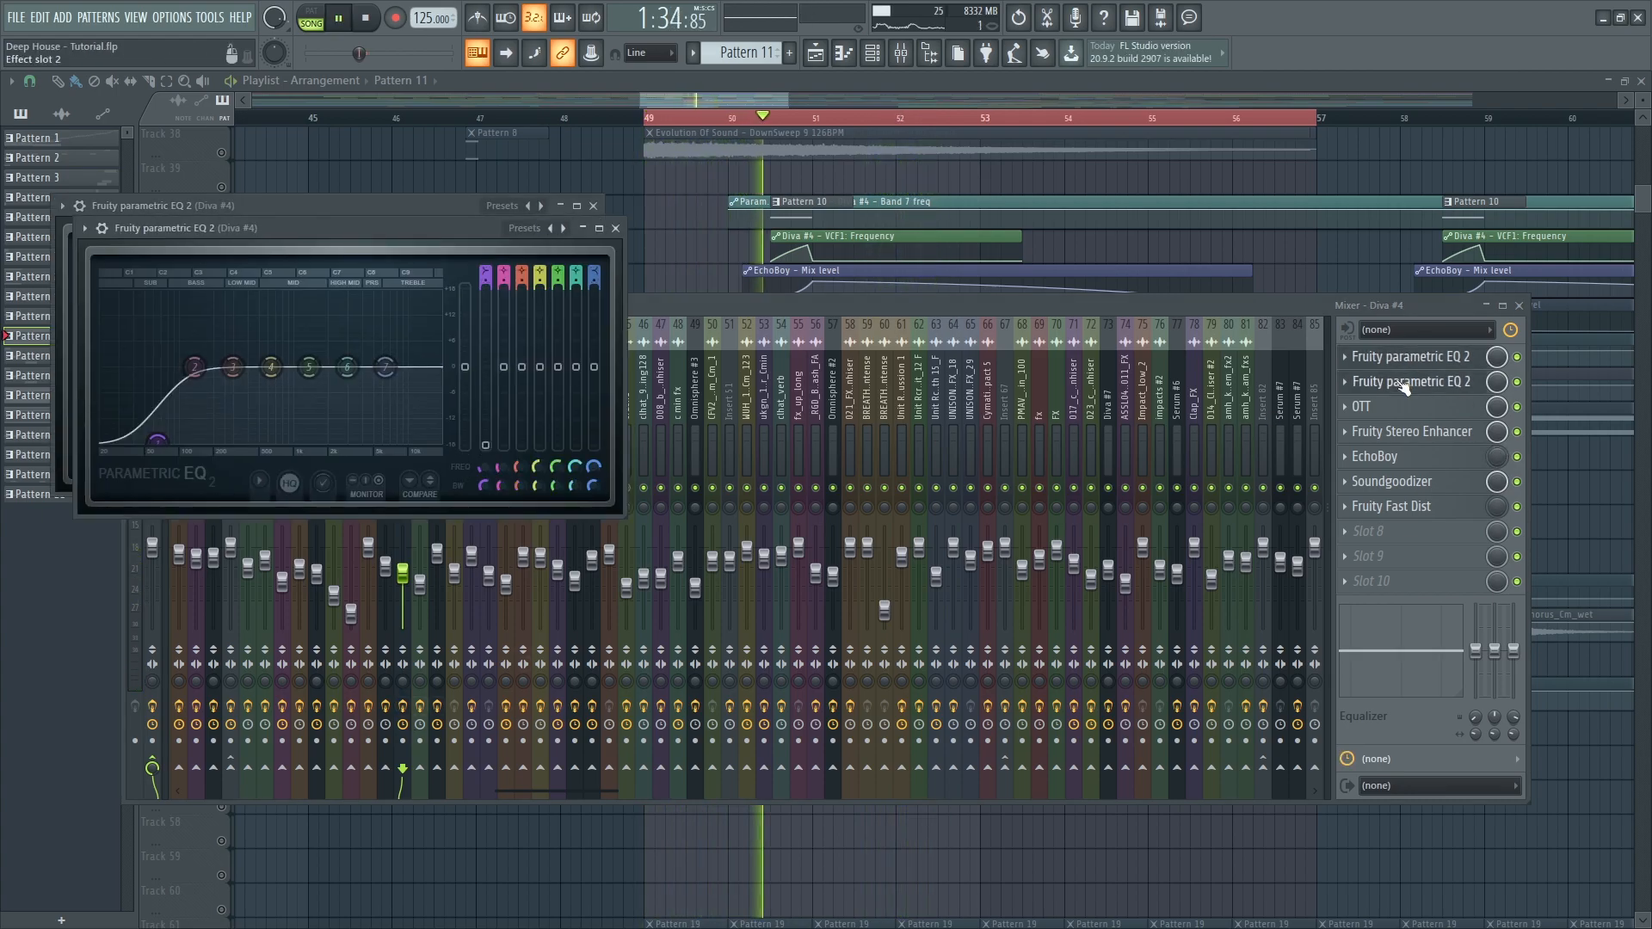
click(1395, 407)
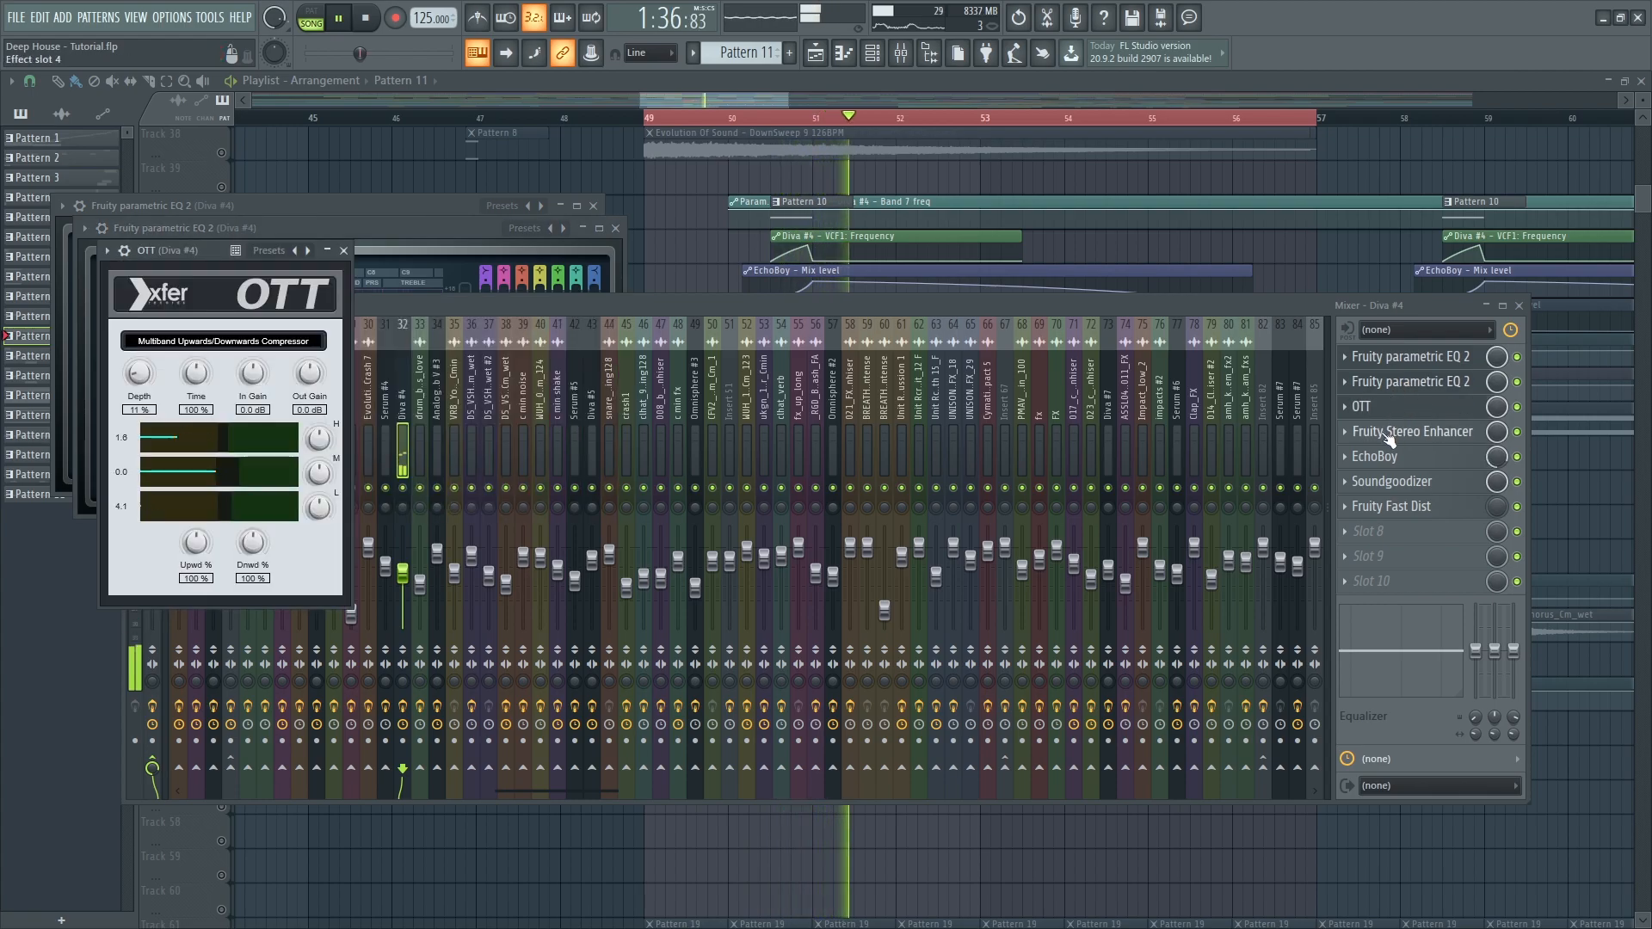
- Examine the Fruity Stereo Enhancer, EchoBoy, Soundgoodizer and Fruity Fast Dist effects on the Diva #4 track, then return to the playlist
click(1389, 433)
click(1391, 458)
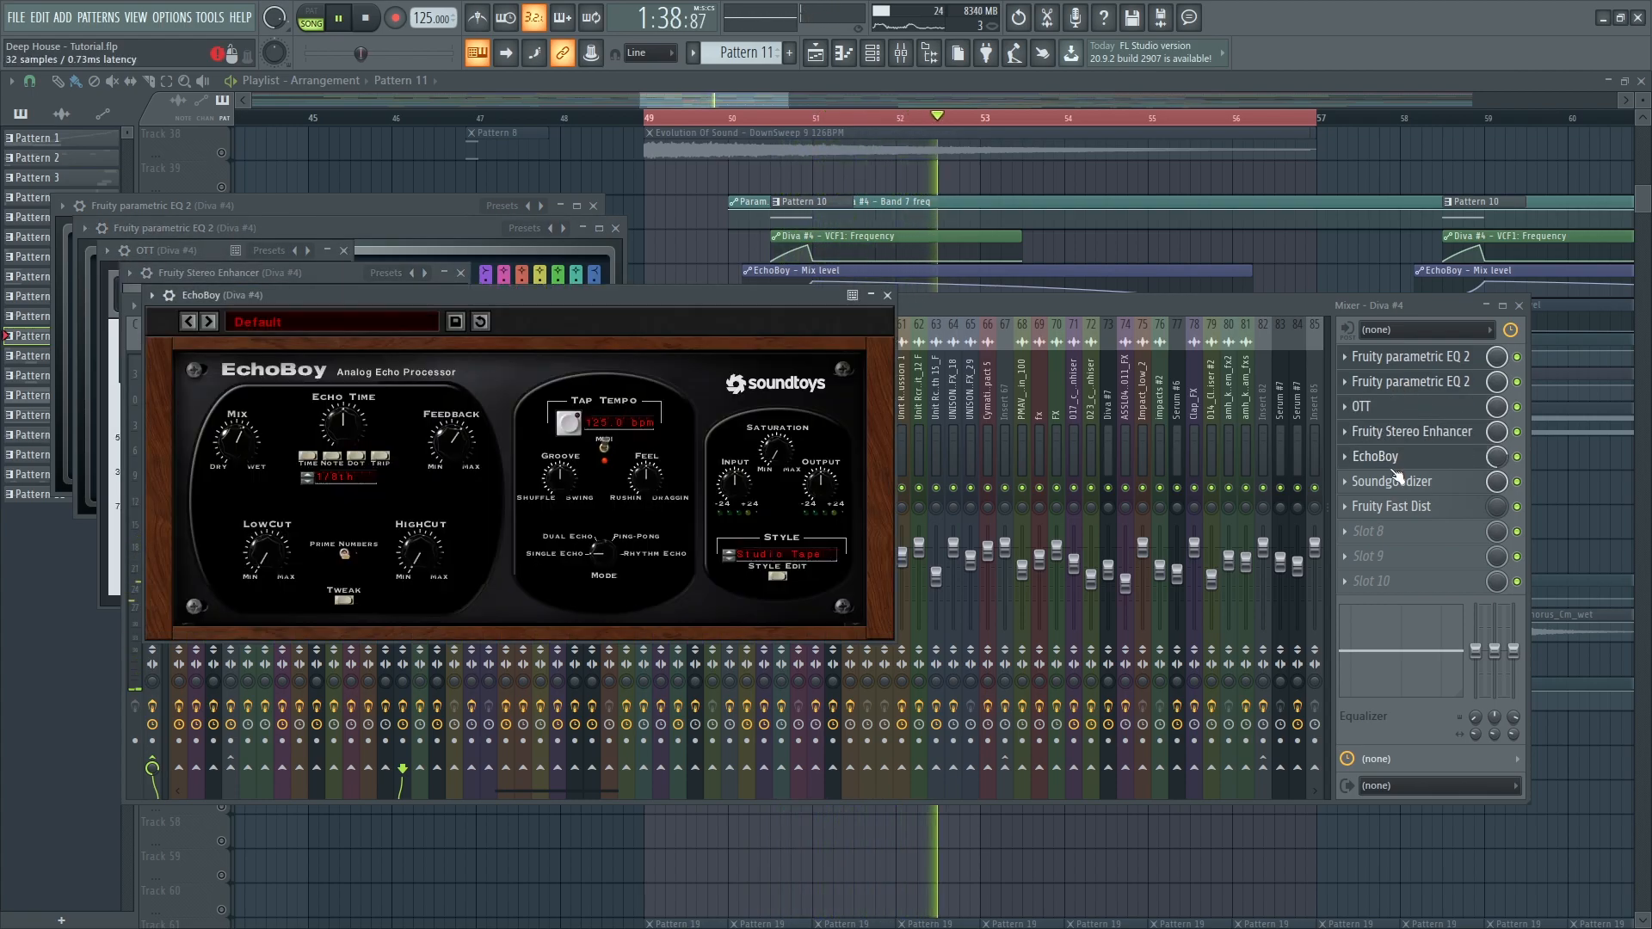
click(1400, 488)
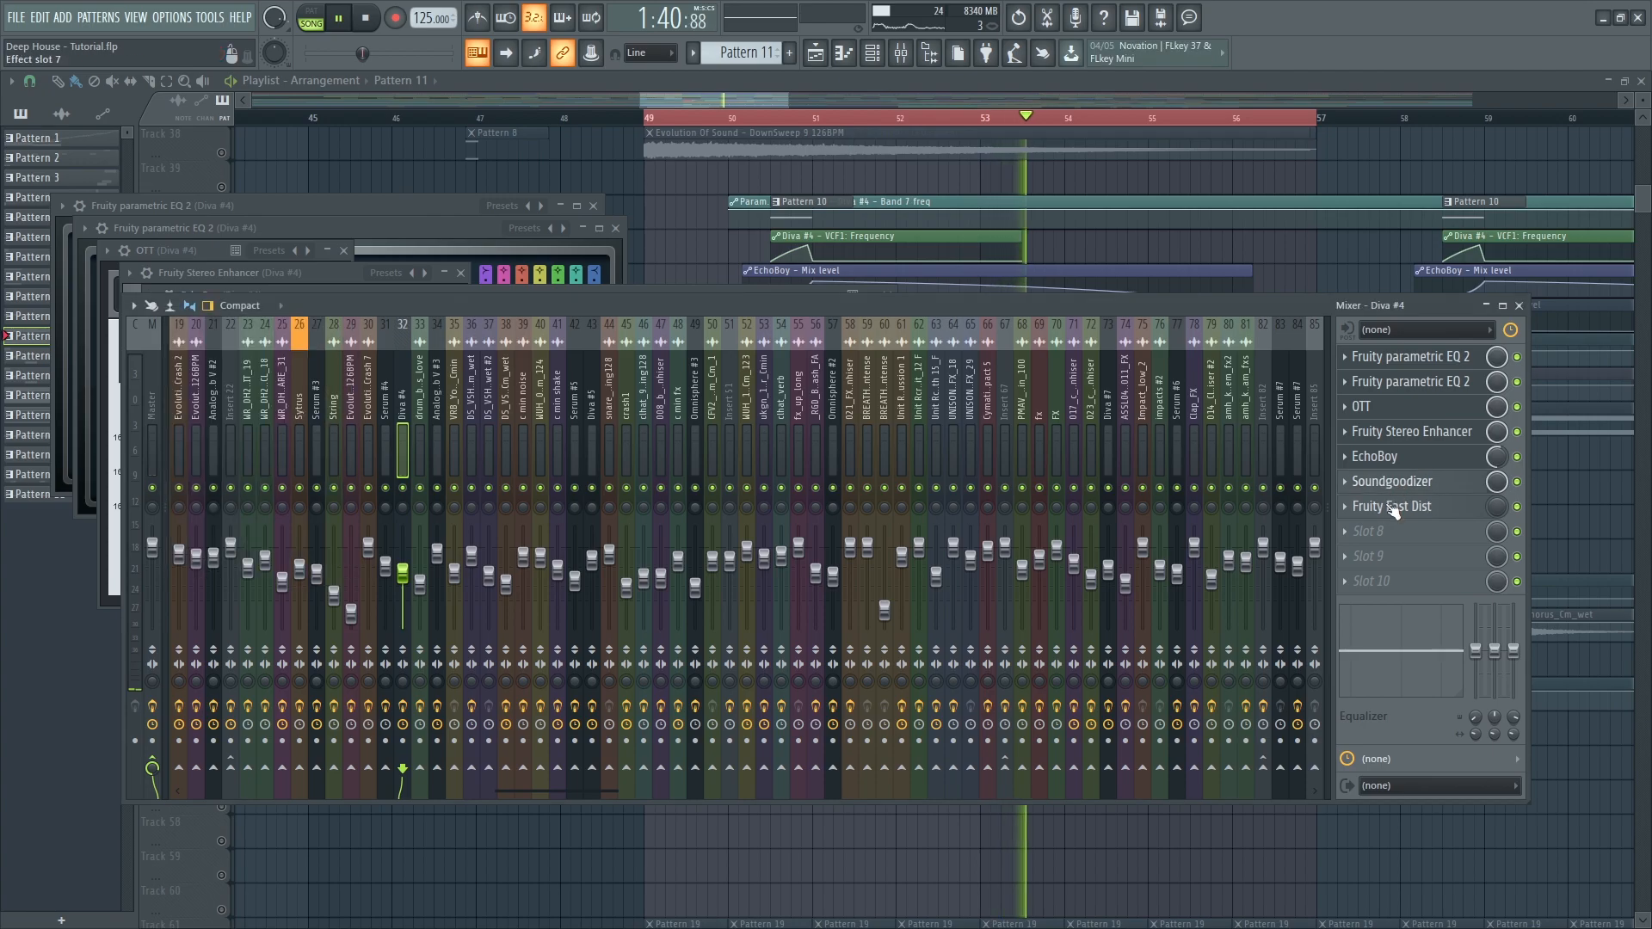
click(1392, 507)
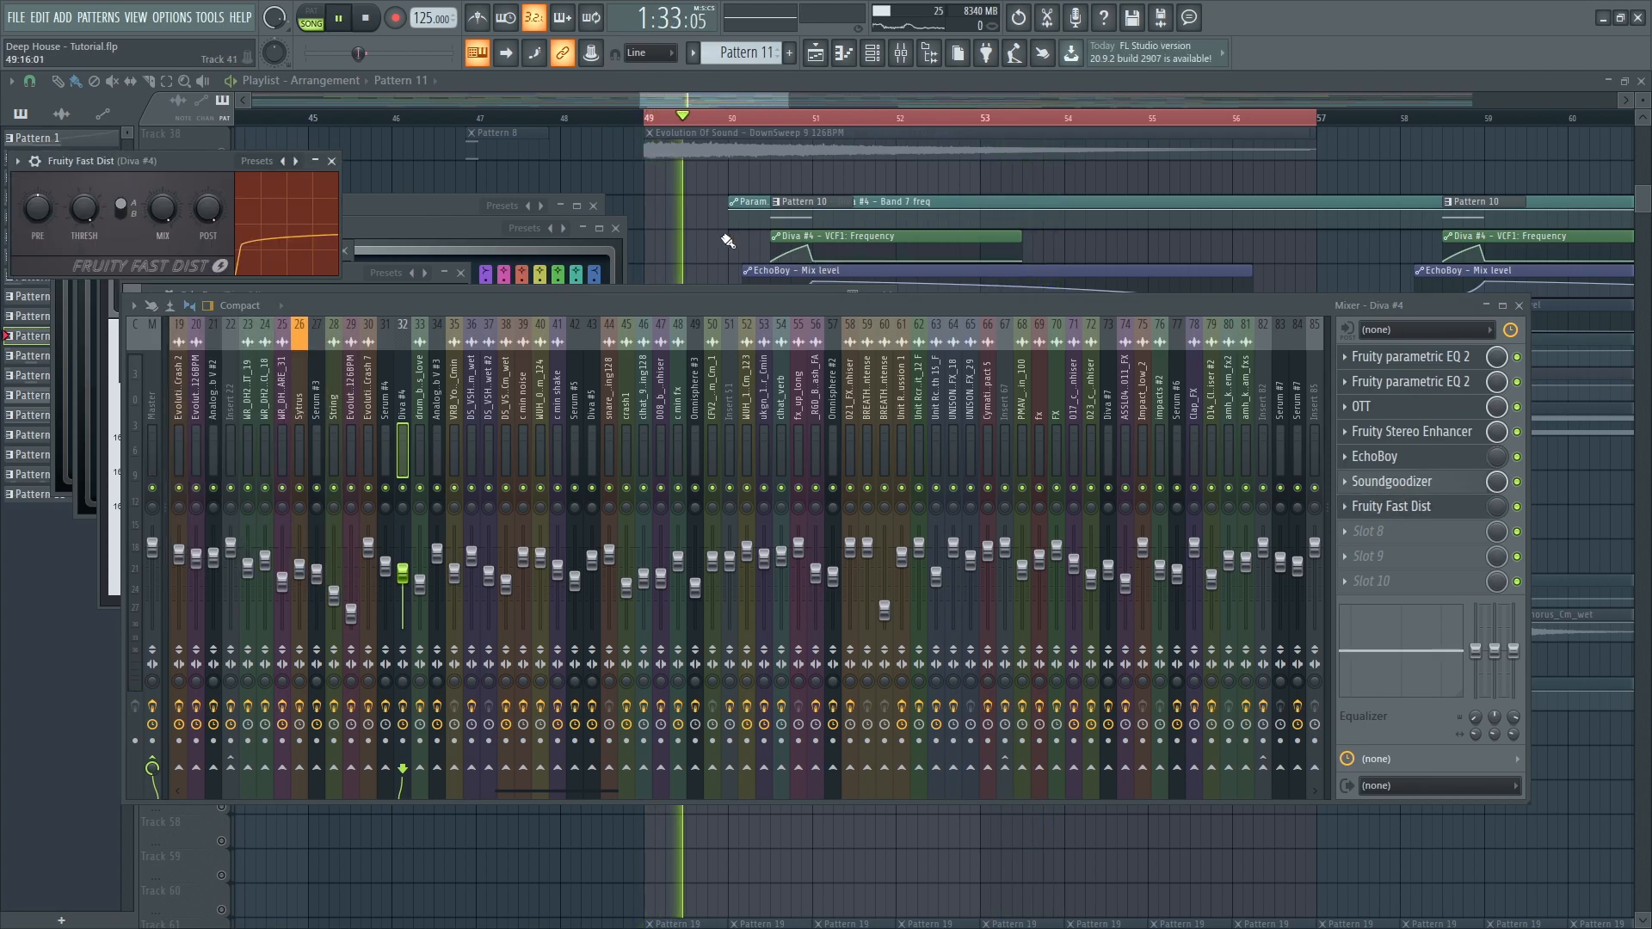
right_click(669, 253)
- Solo Track 35 with the Pattern 7 clips and restart playback from bar 49
scroll(688, 255, up, 4)
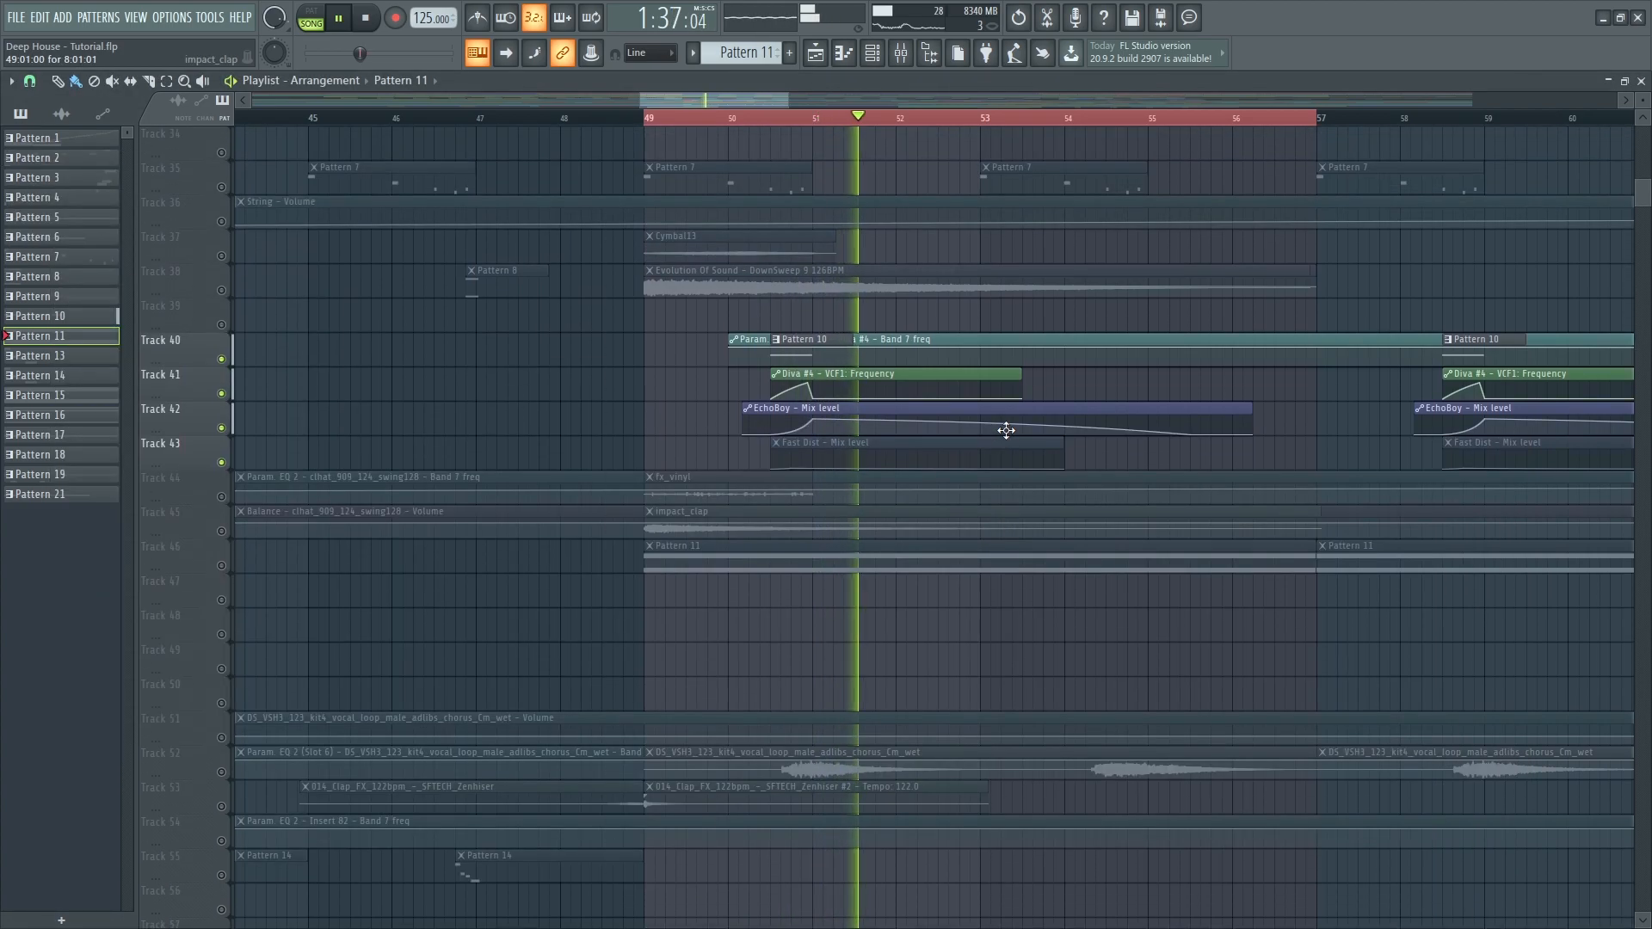
scroll(694, 524, up, 2)
key(space)
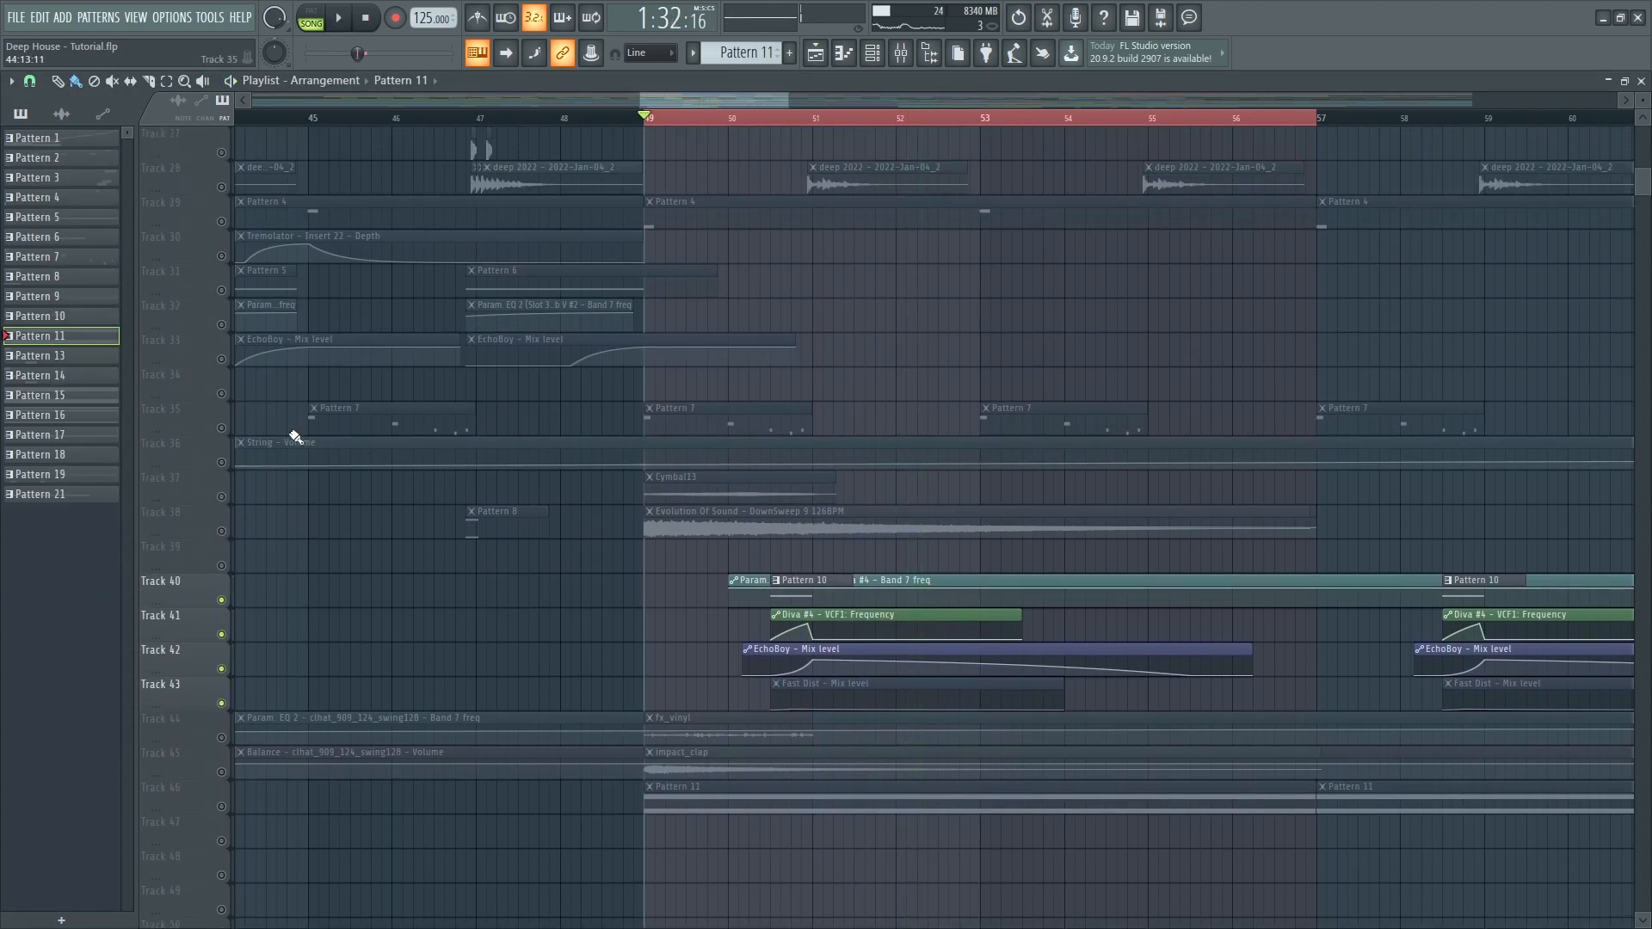
key(space)
- Select the Sytrus mixer track, toggle its effect slots off and on to compare the sound, and restart playback
key(F9)
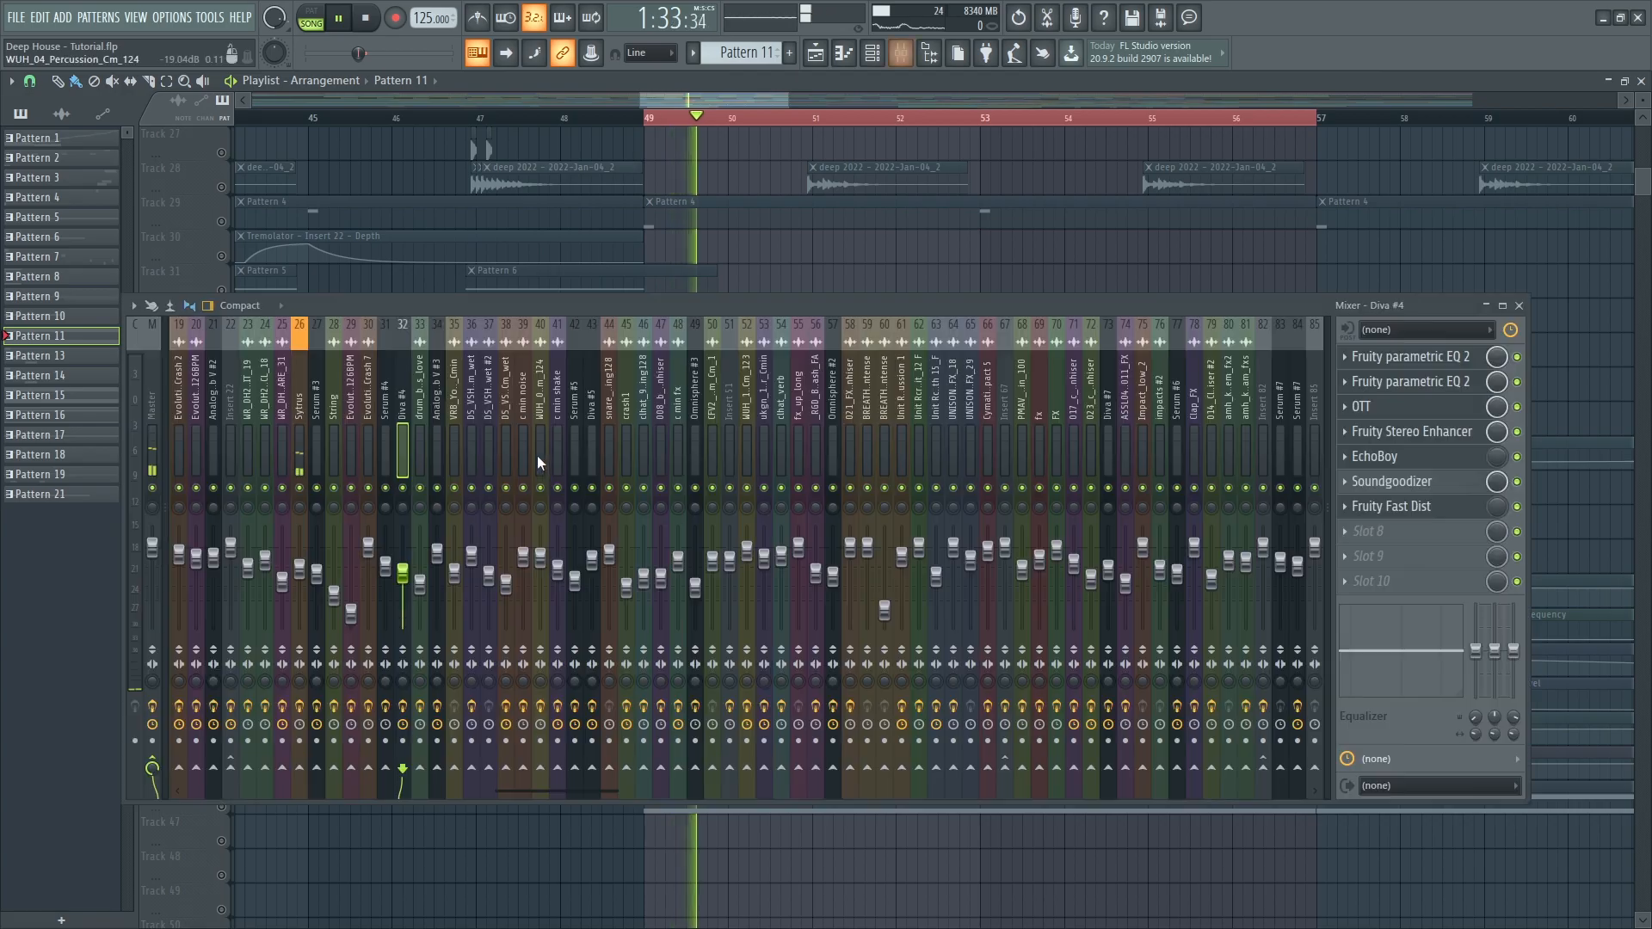
click(305, 434)
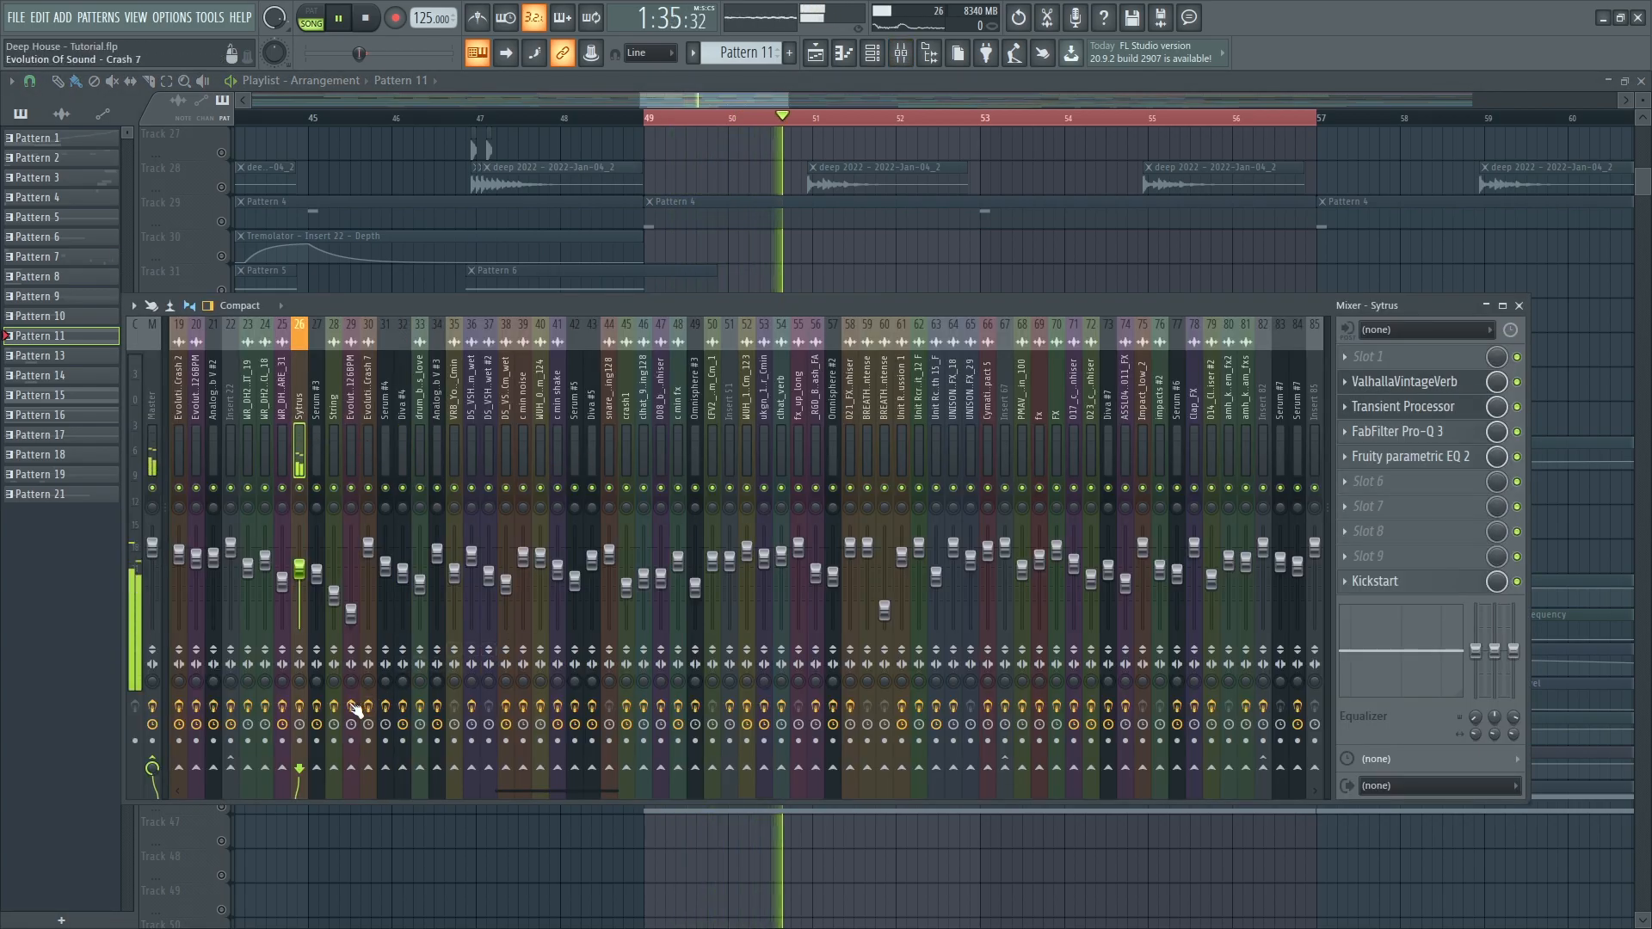
click(312, 705)
click(301, 706)
key(space)
key(space)
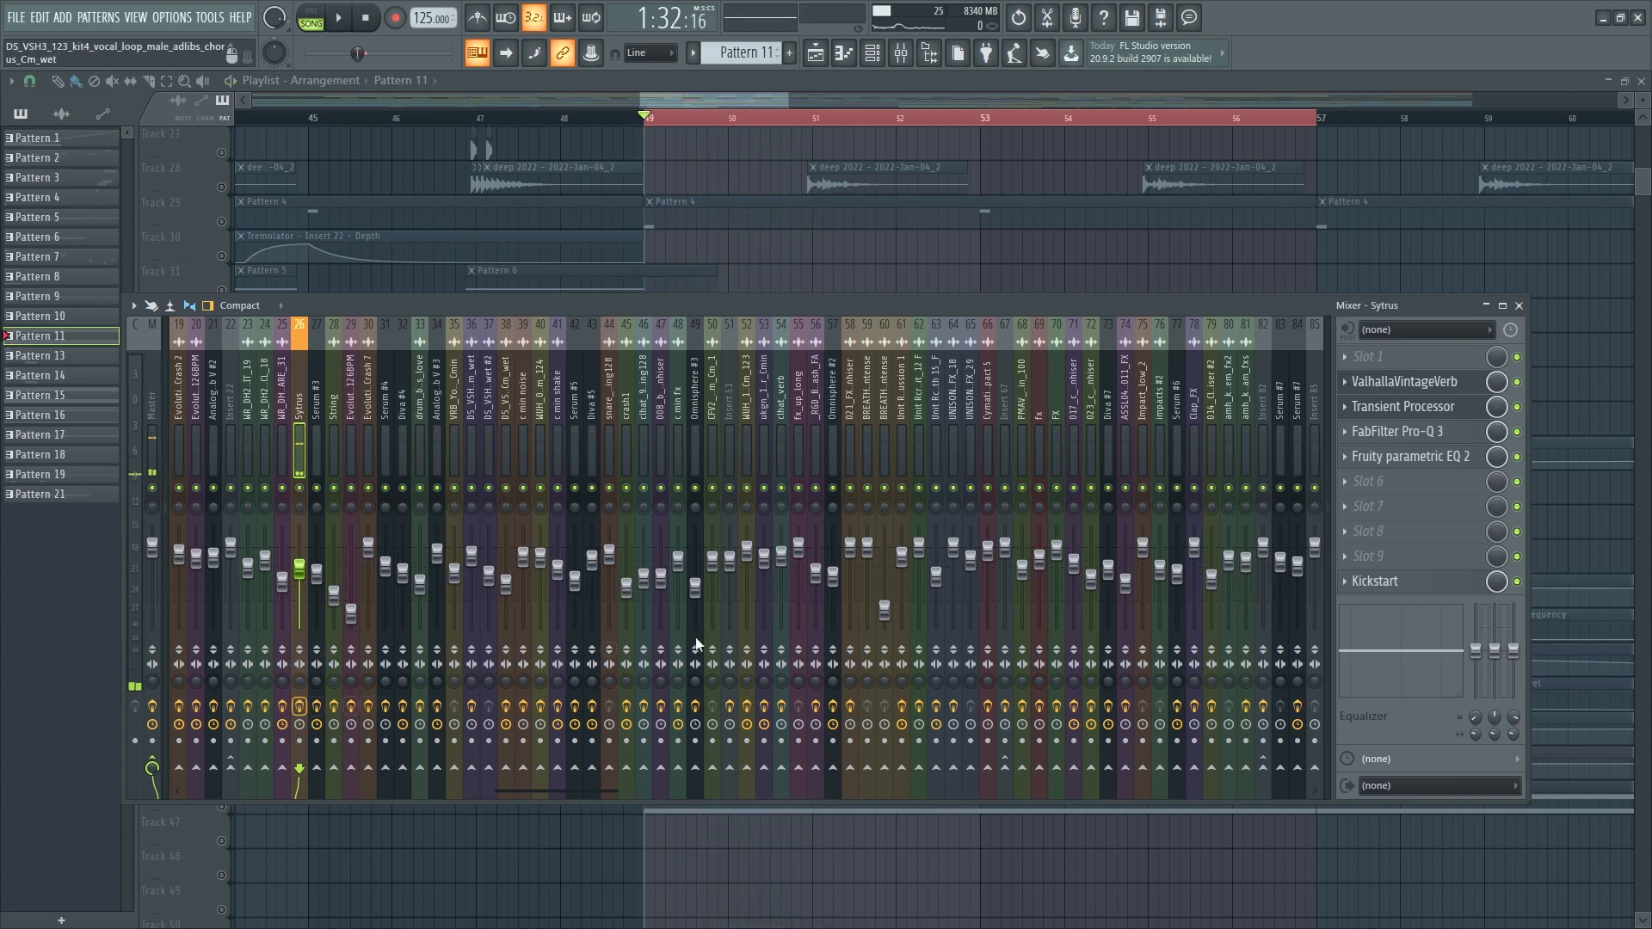
- Examine ValhallaVintageVerb, Transient Processor, FabFilter Pro-Q 3 and Fruity parametric EQ 2 on the Sytrus mixer track
click(1404, 393)
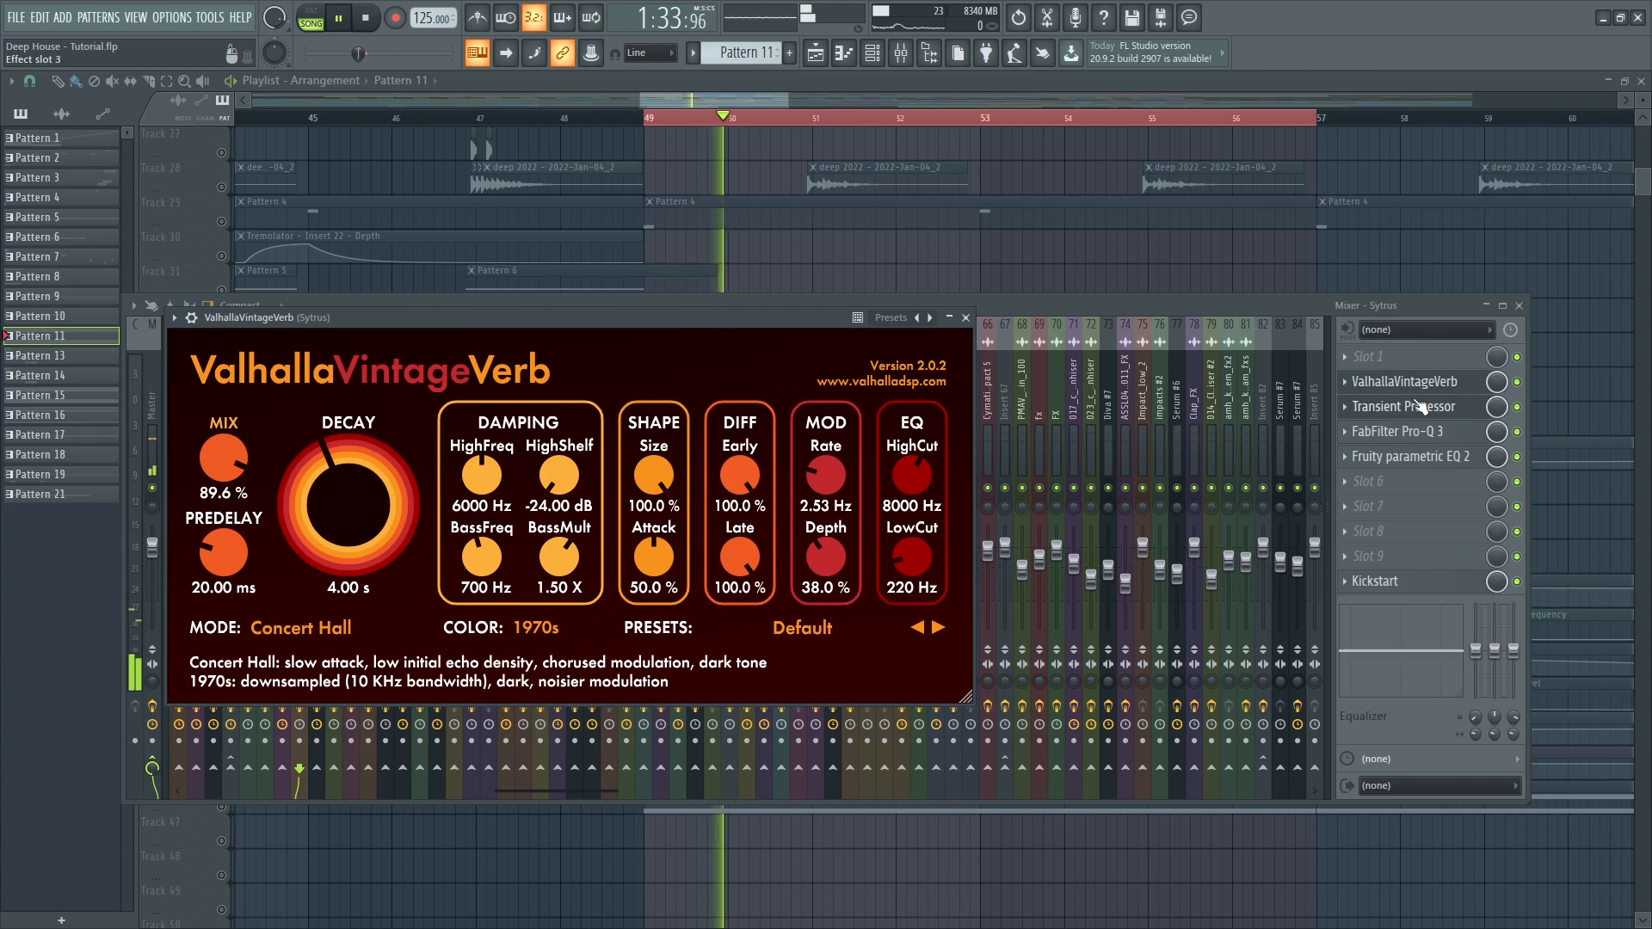
click(1420, 406)
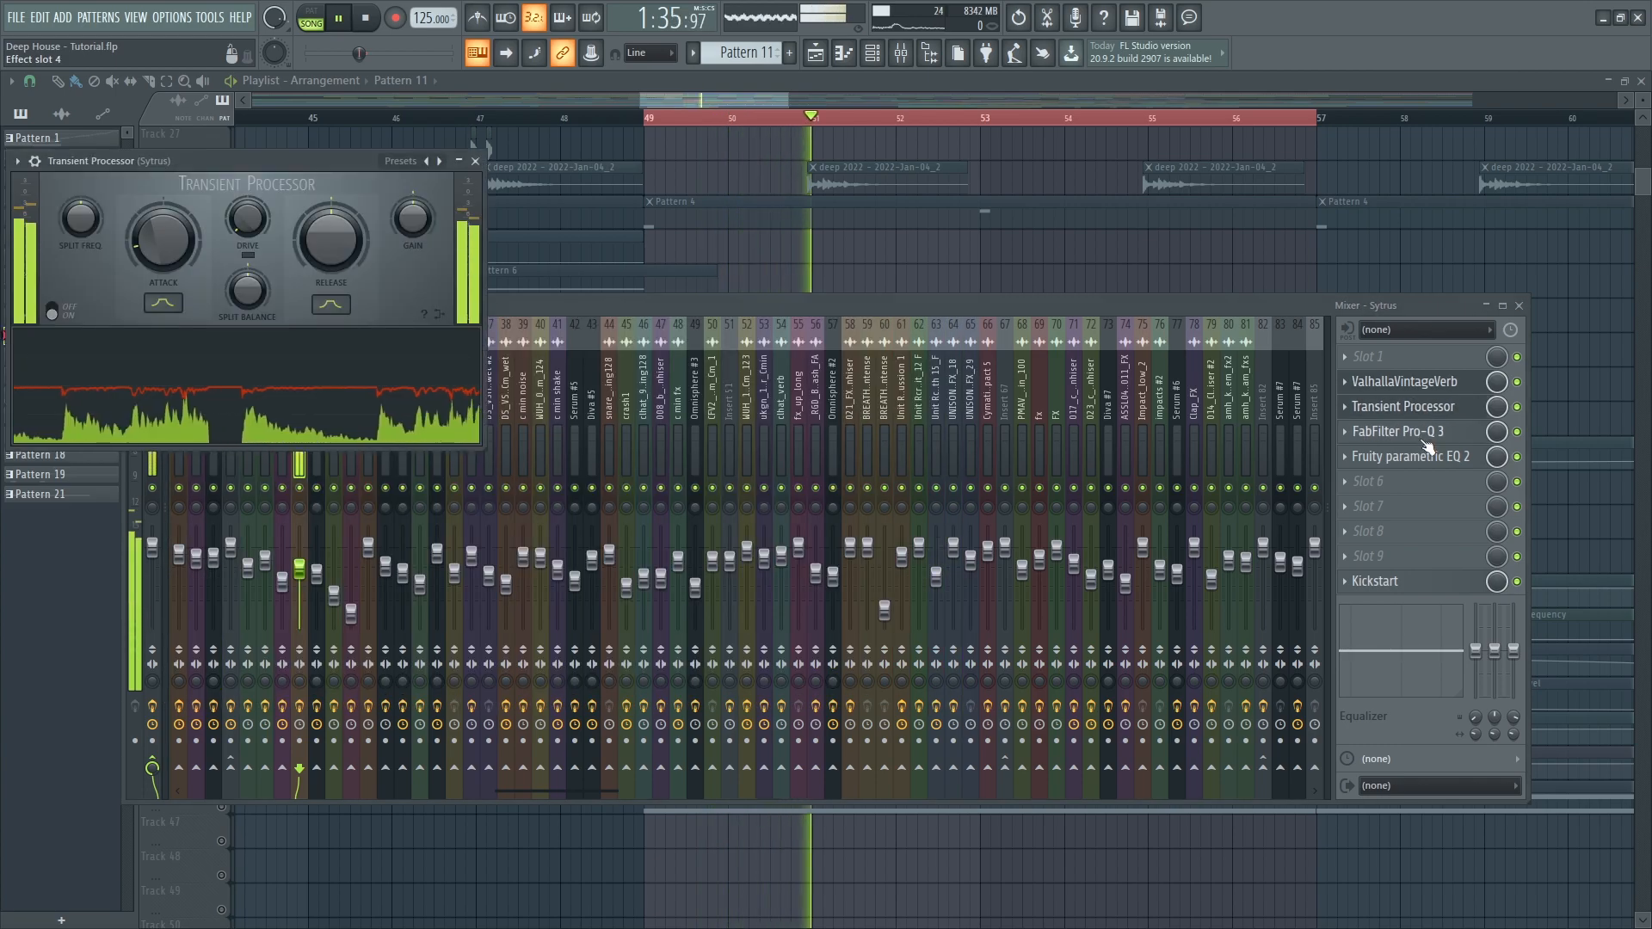
click(1425, 439)
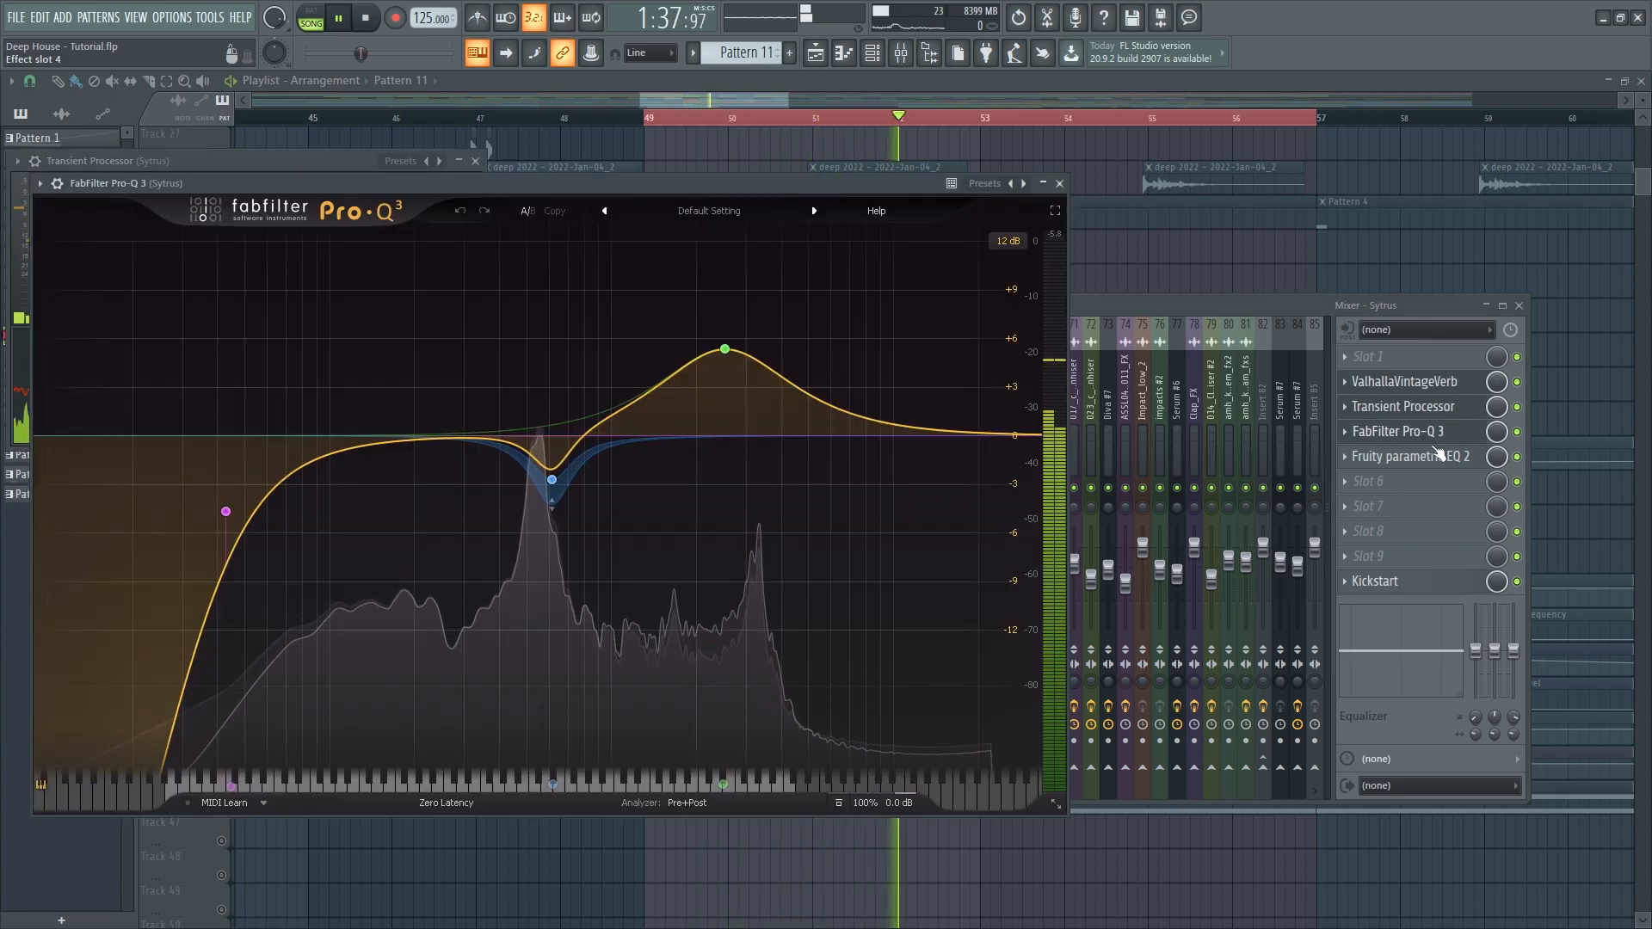
click(1449, 464)
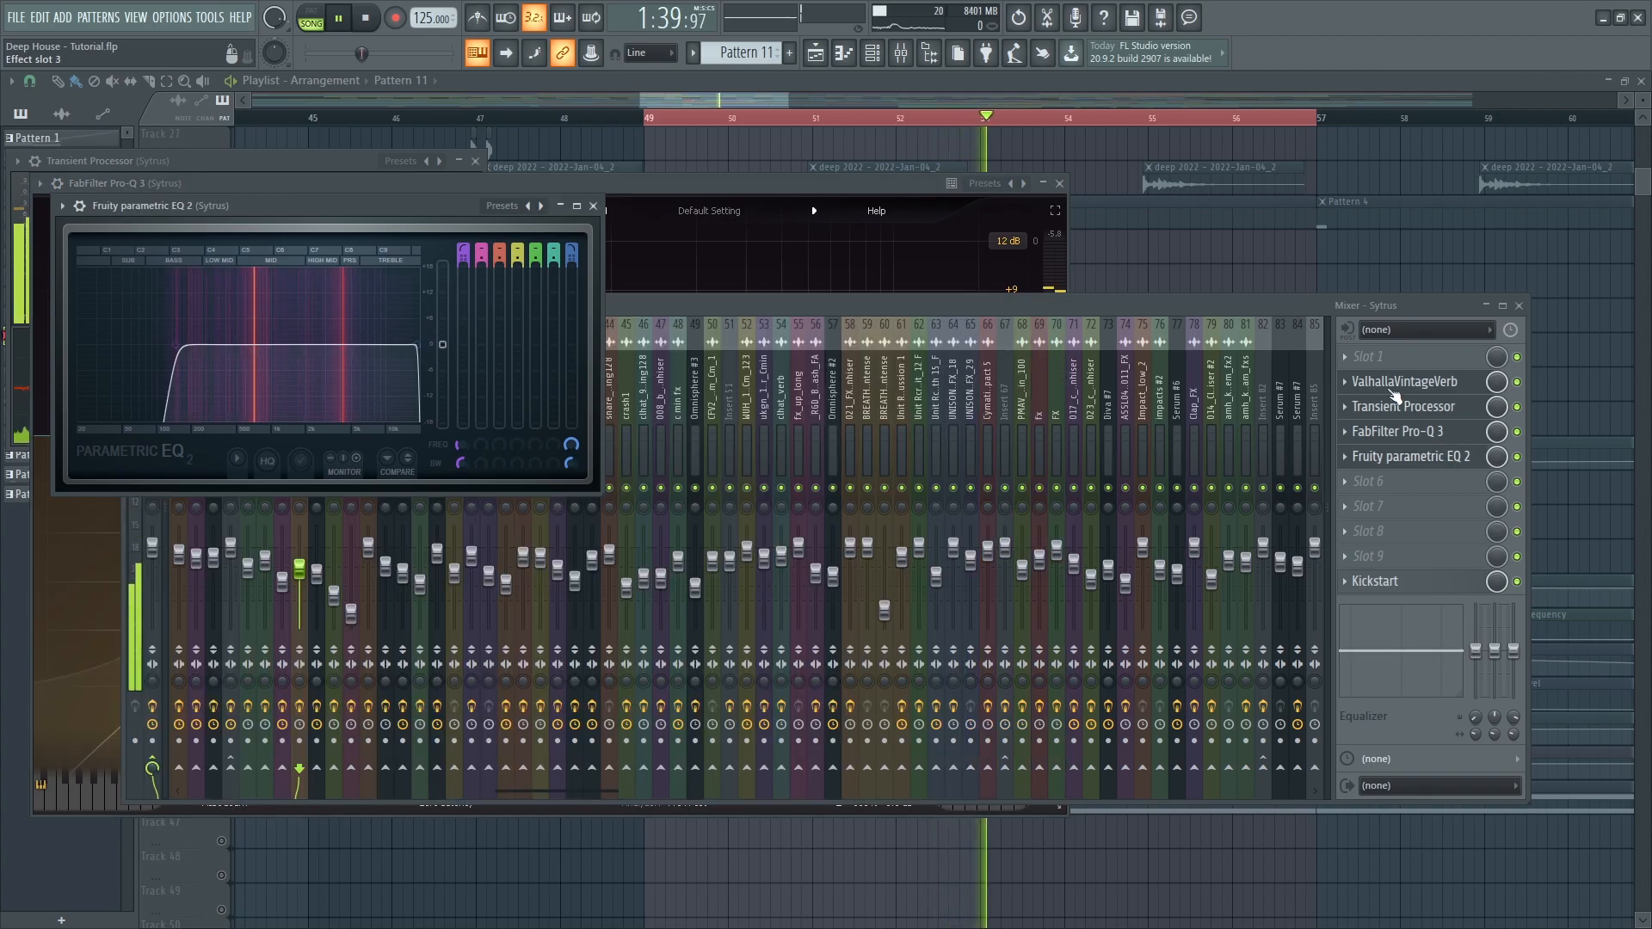
- Return to the playlist, end the solo on Track 35 and restart playback with the other tracks audible
key(F5)
scroll(826, 297, up, 2)
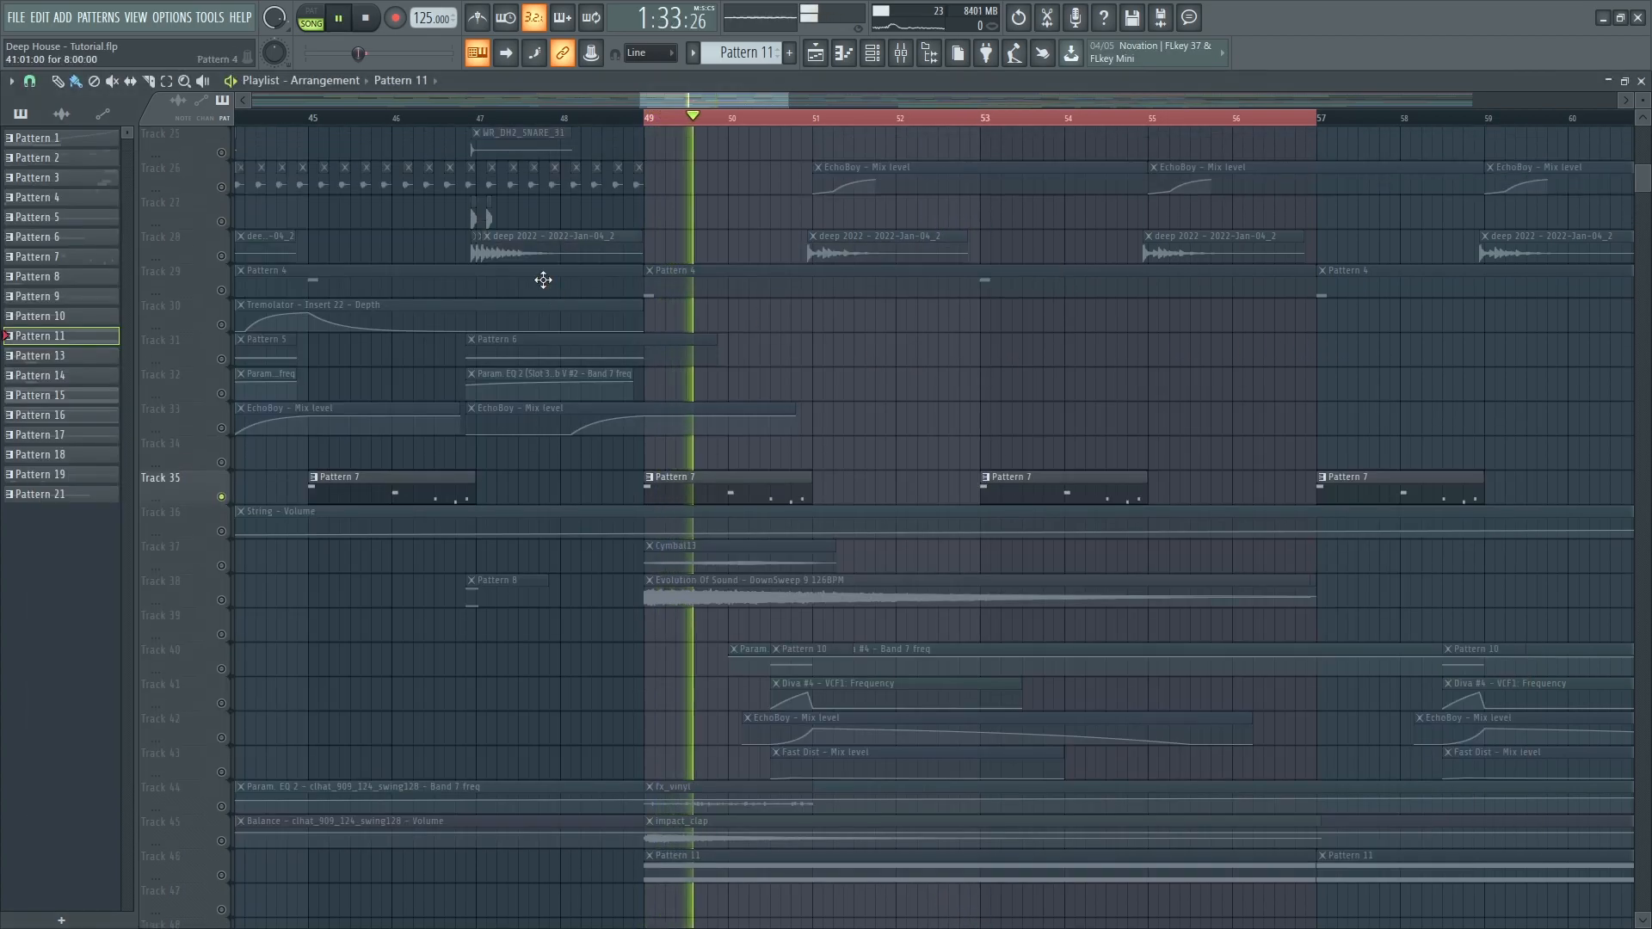
key(space)
right_click(223, 292)
right_click(223, 292)
key(space)
- Extend the playlist's time selection to run from bar 49 to bar 89
scroll(758, 482, up, 7)
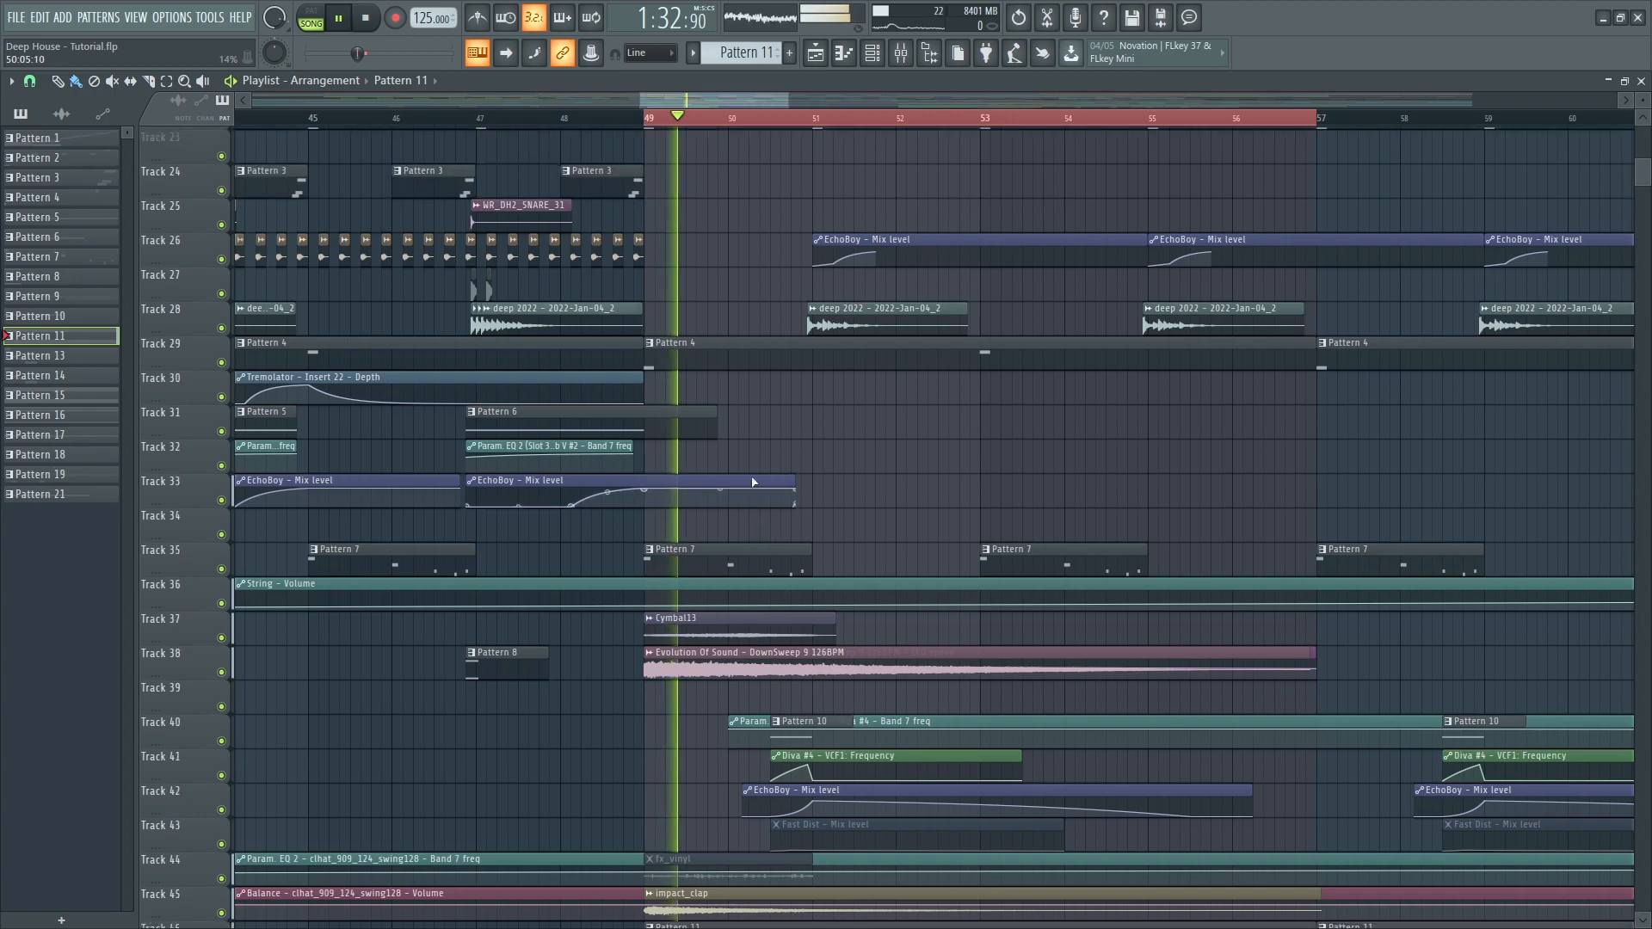
scroll(759, 480, down, 5)
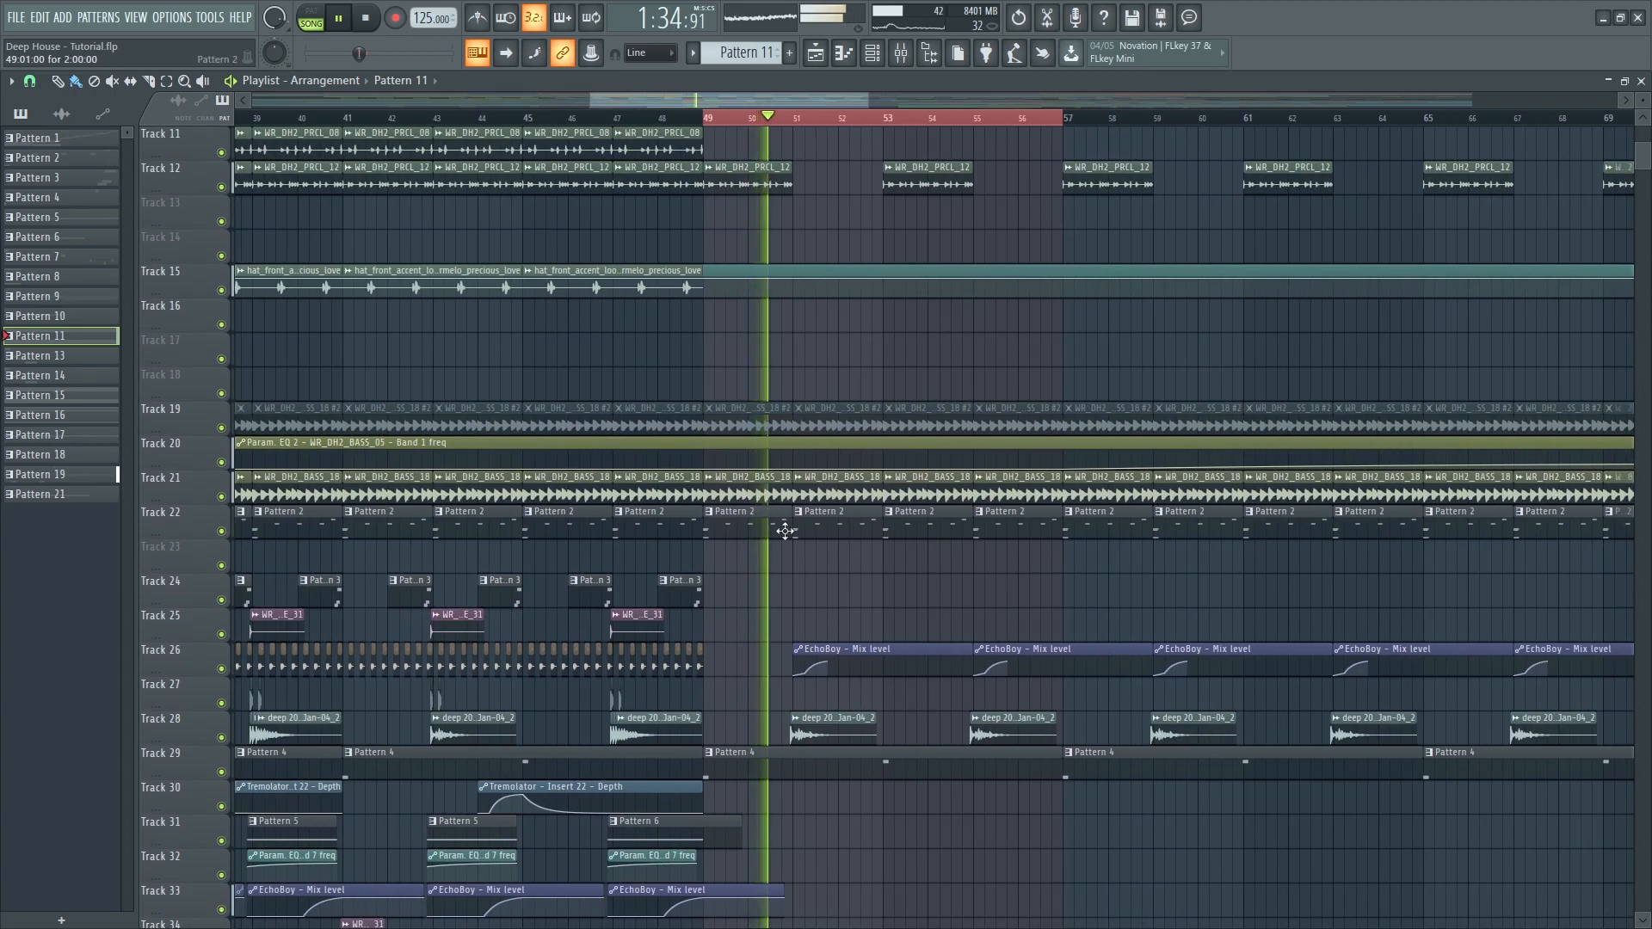
scroll(946, 560, down, 1)
ctrl+click(1156, 119)
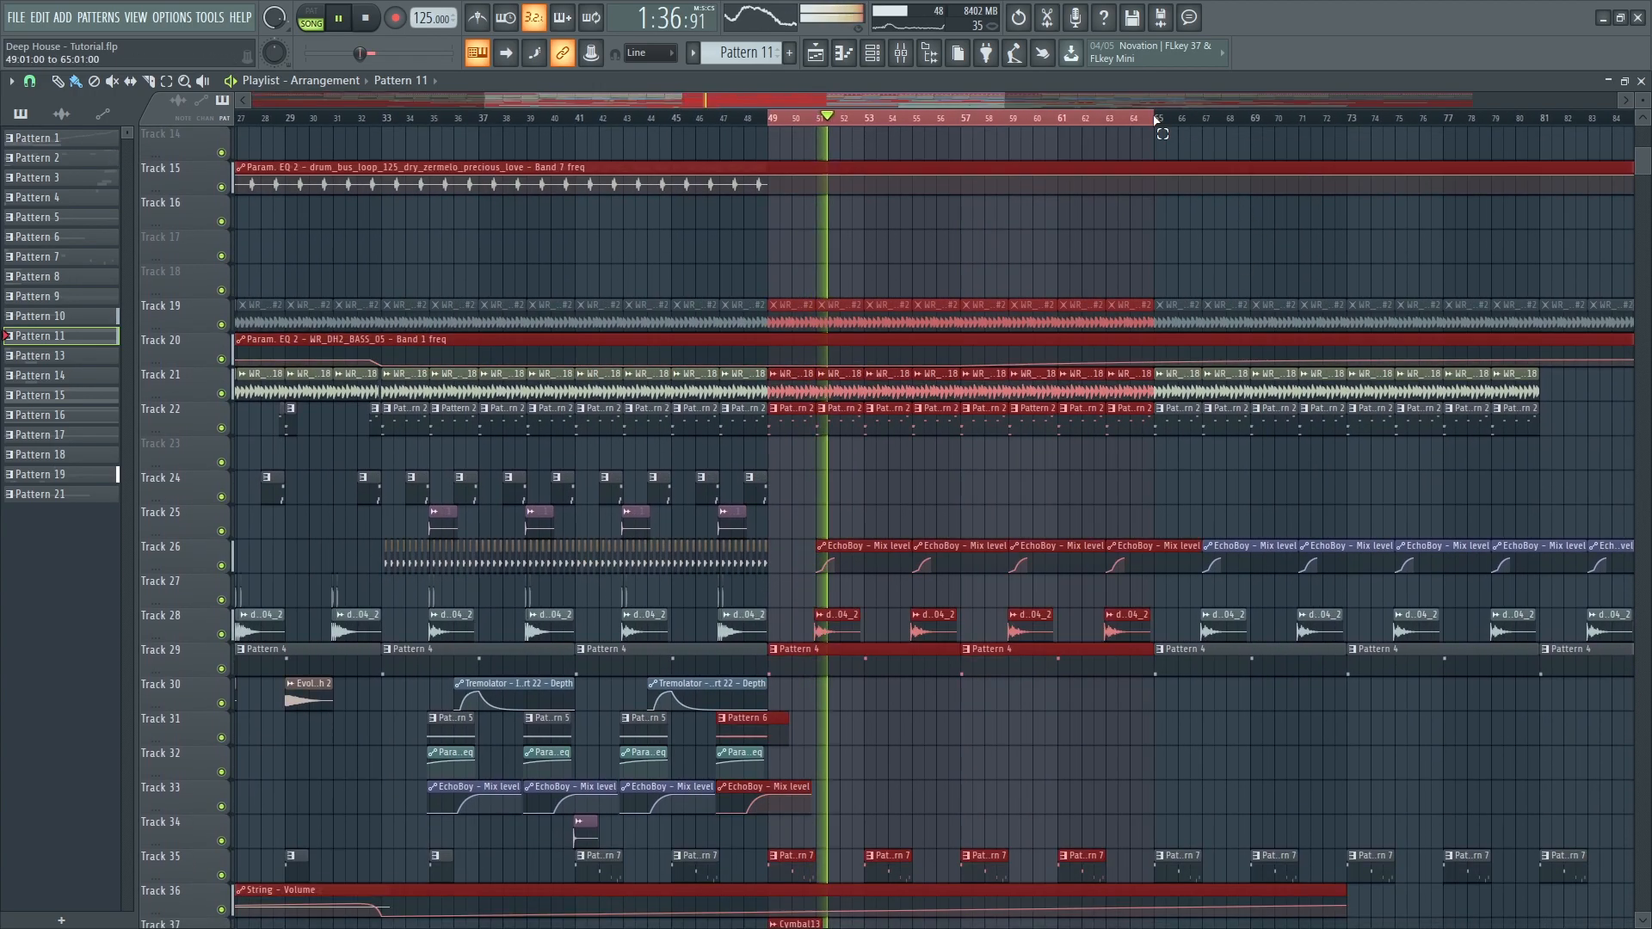
scroll(881, 639, down, 3)
scroll(881, 640, down, 8)
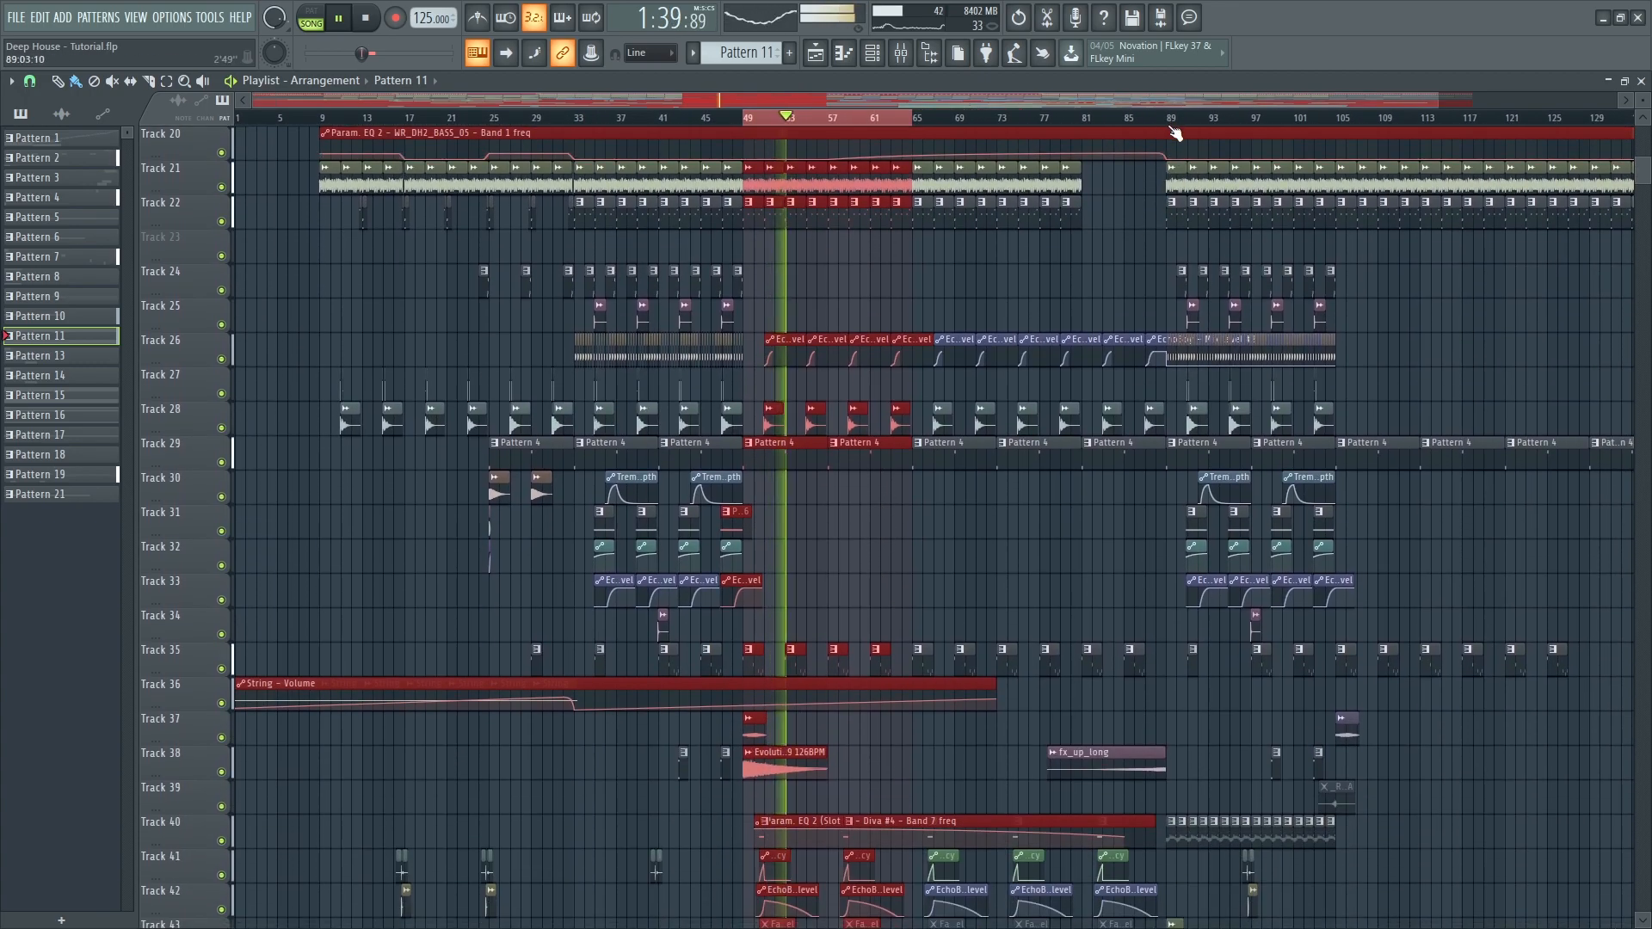
ctrl+click(1175, 134)
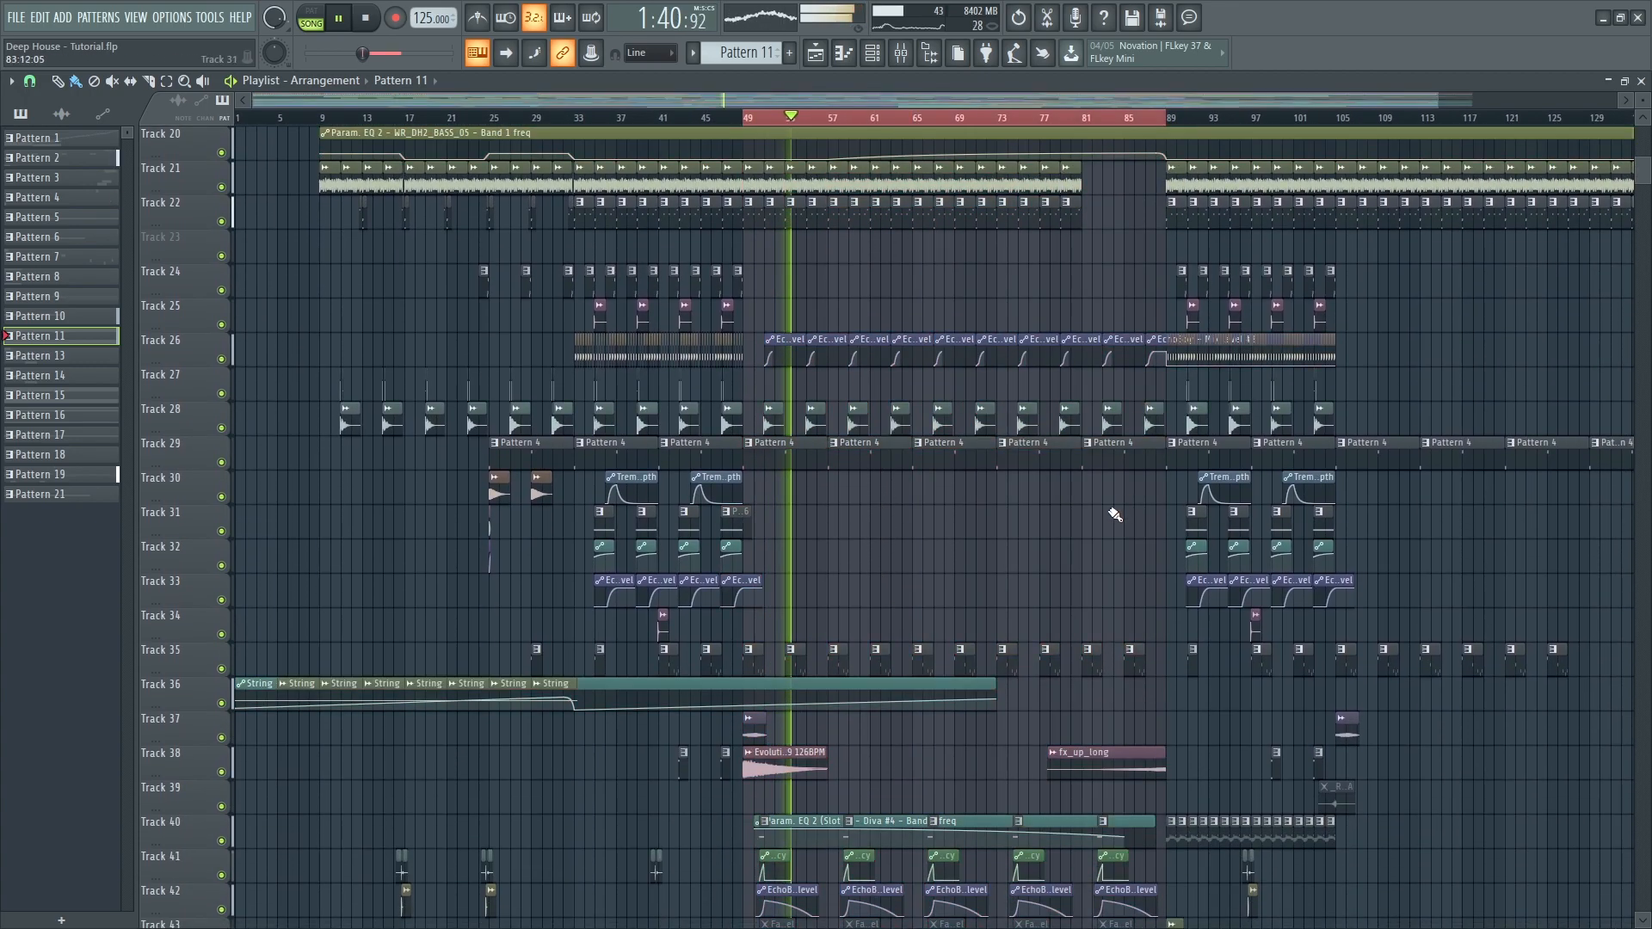
- Solo Track 61 and unmute Track 62, which holds the Diva #7 volume automation, together with it
scroll(902, 704, down, 9)
scroll(915, 770, down, 9)
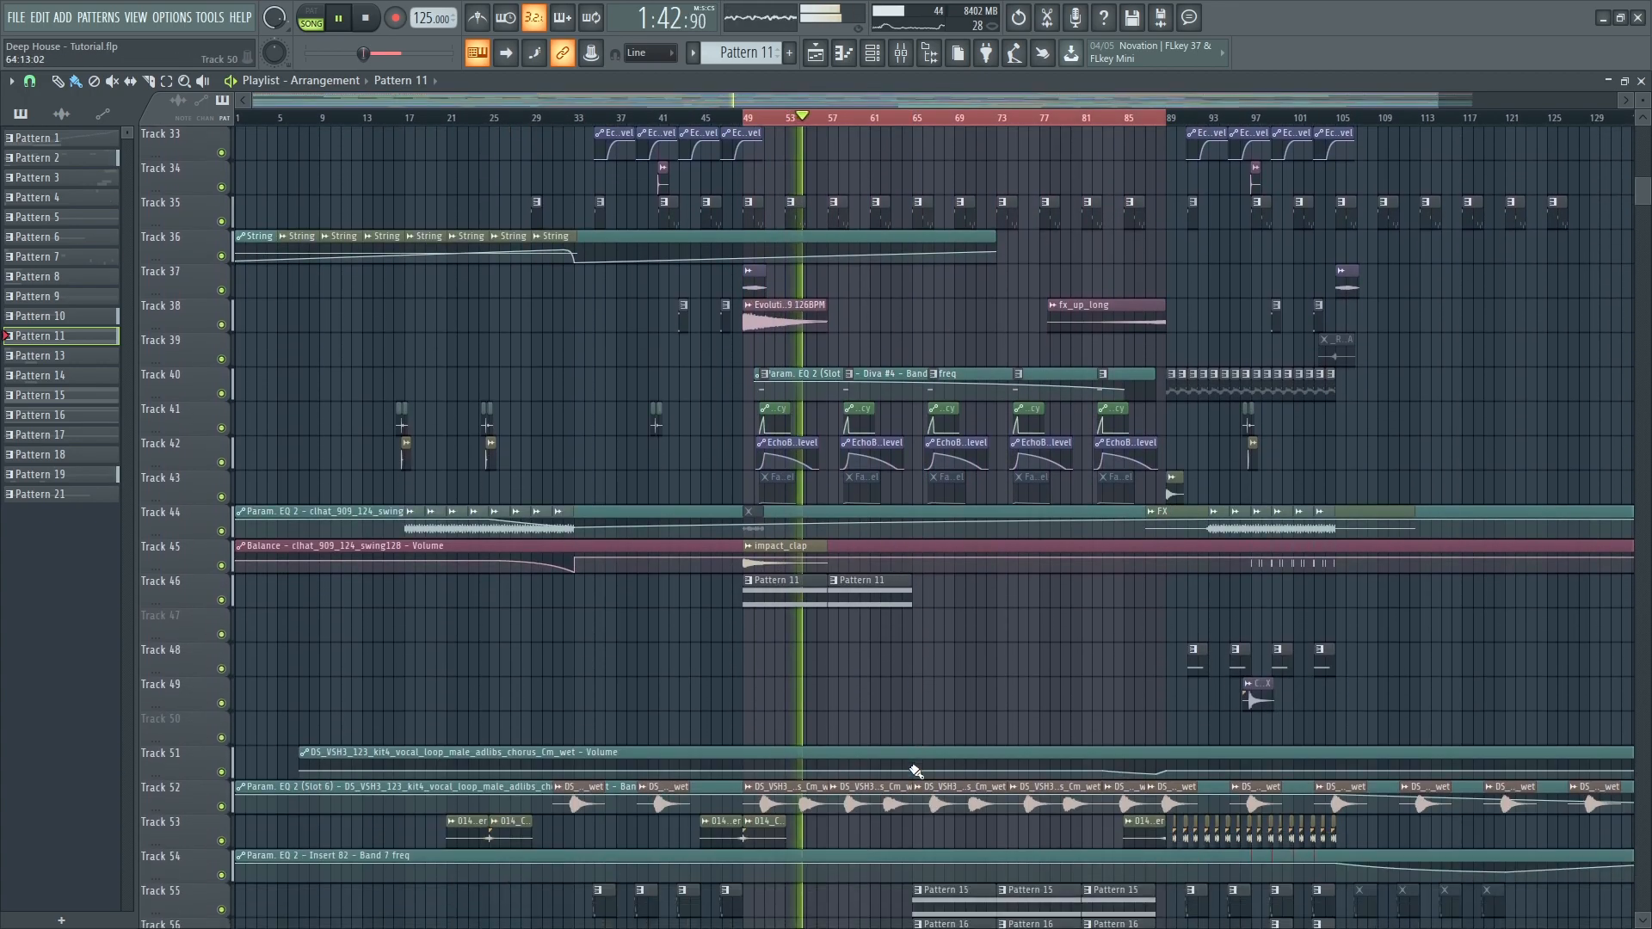
scroll(916, 771, down, 8)
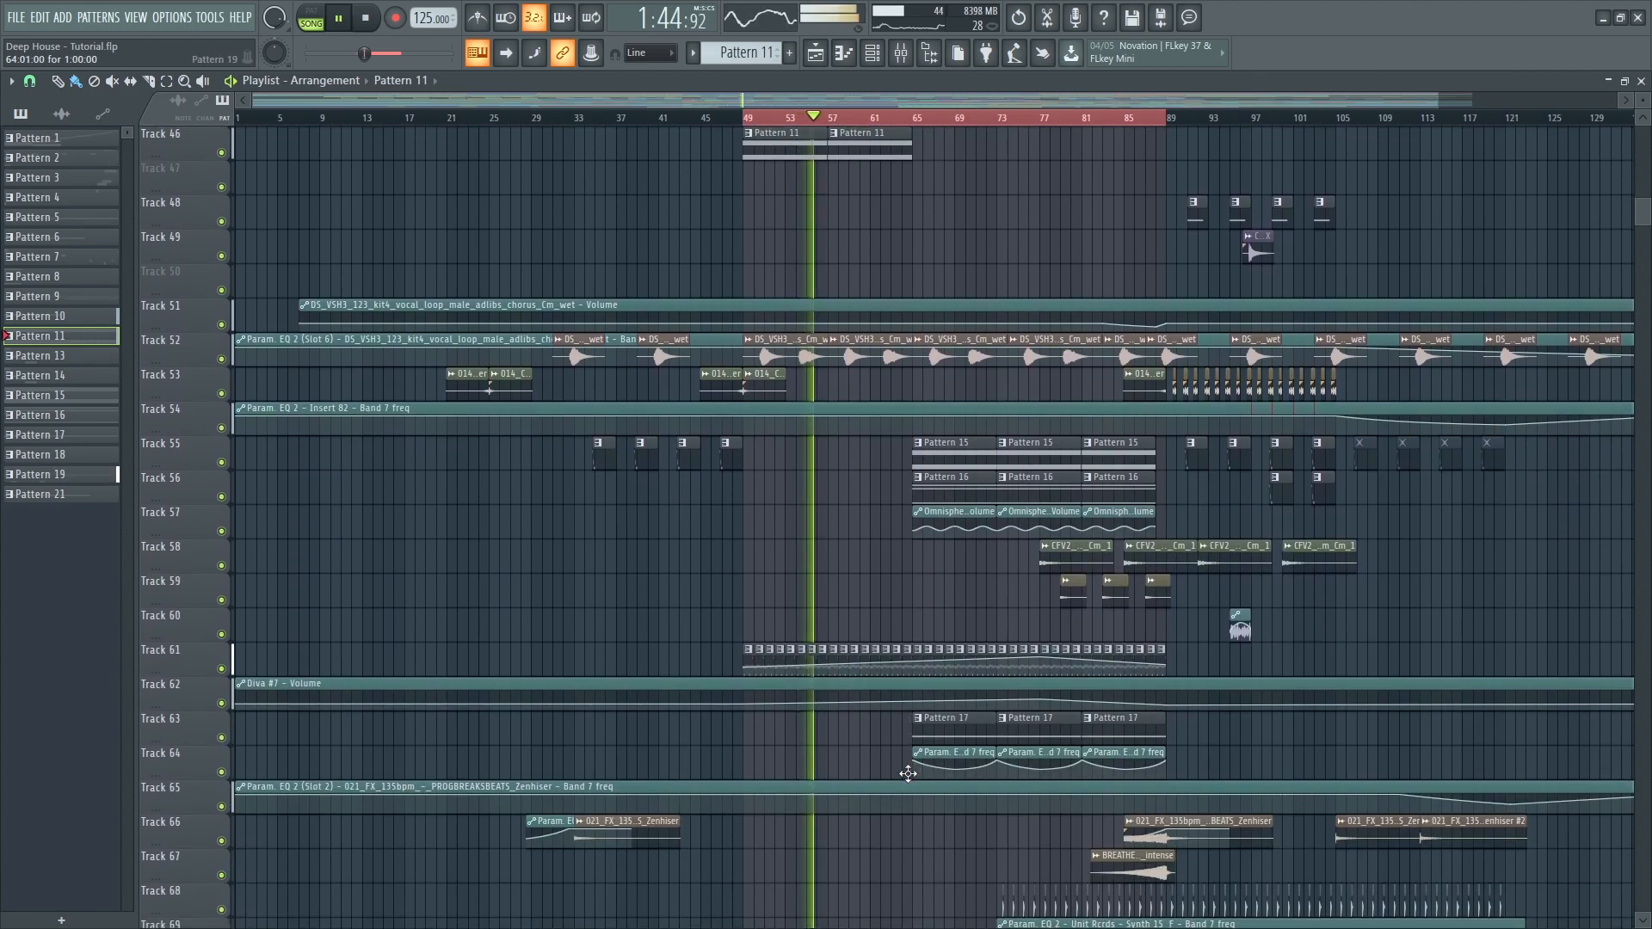
scroll(912, 776, down, 13)
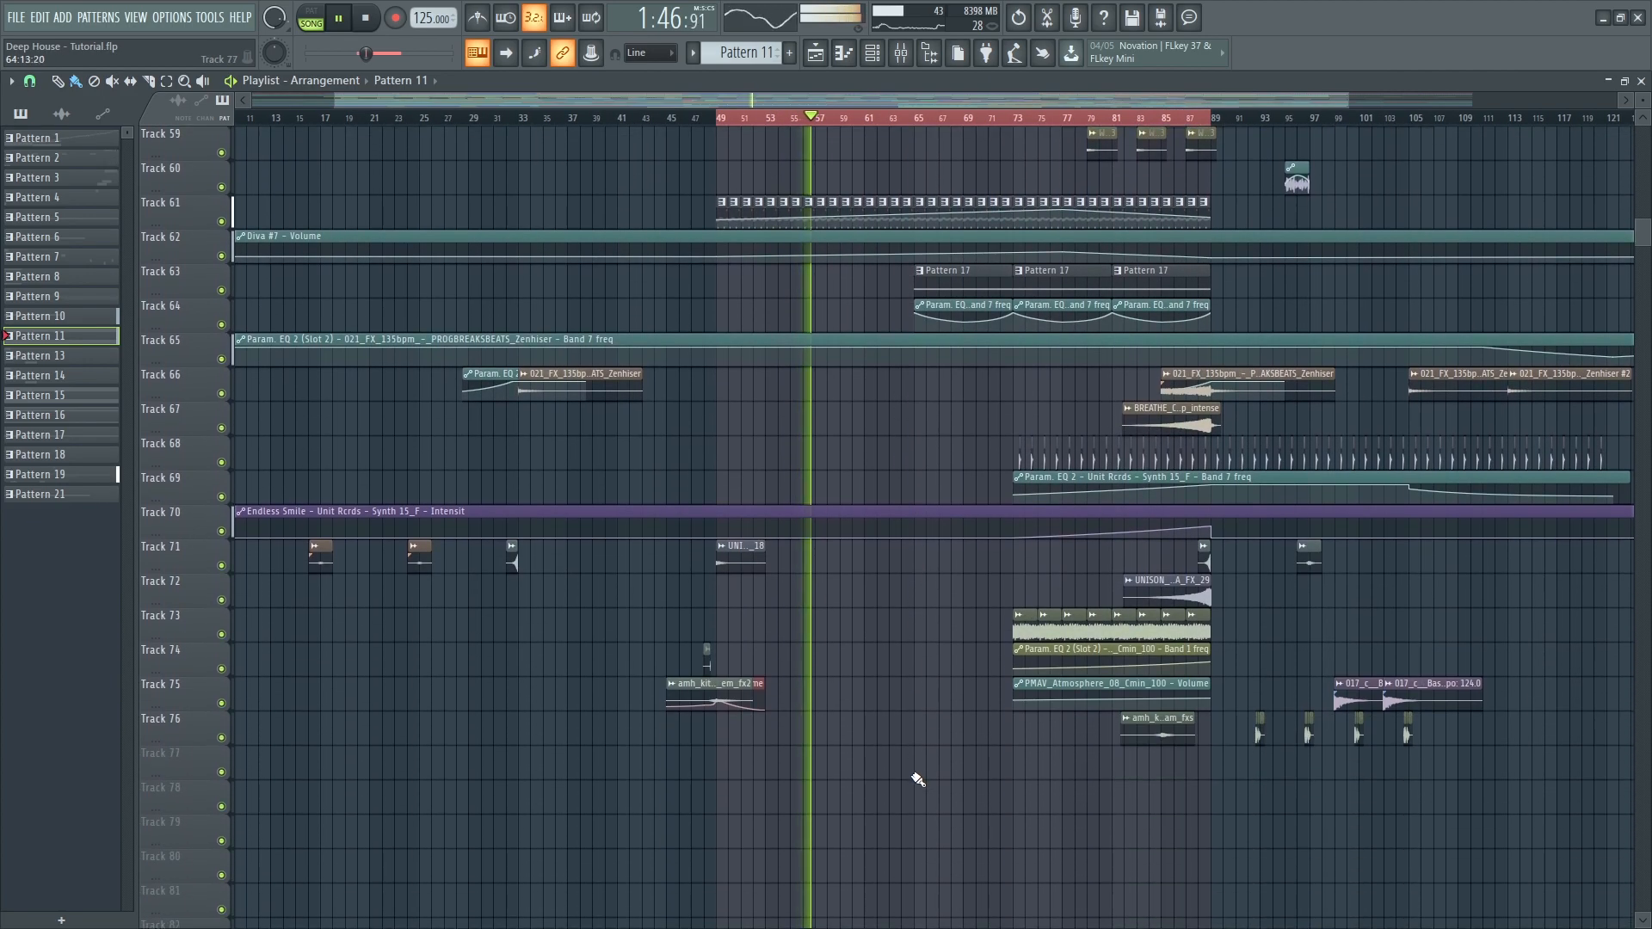
scroll(937, 640, up, 3)
scroll(922, 571, up, 6)
scroll(855, 468, up, 3)
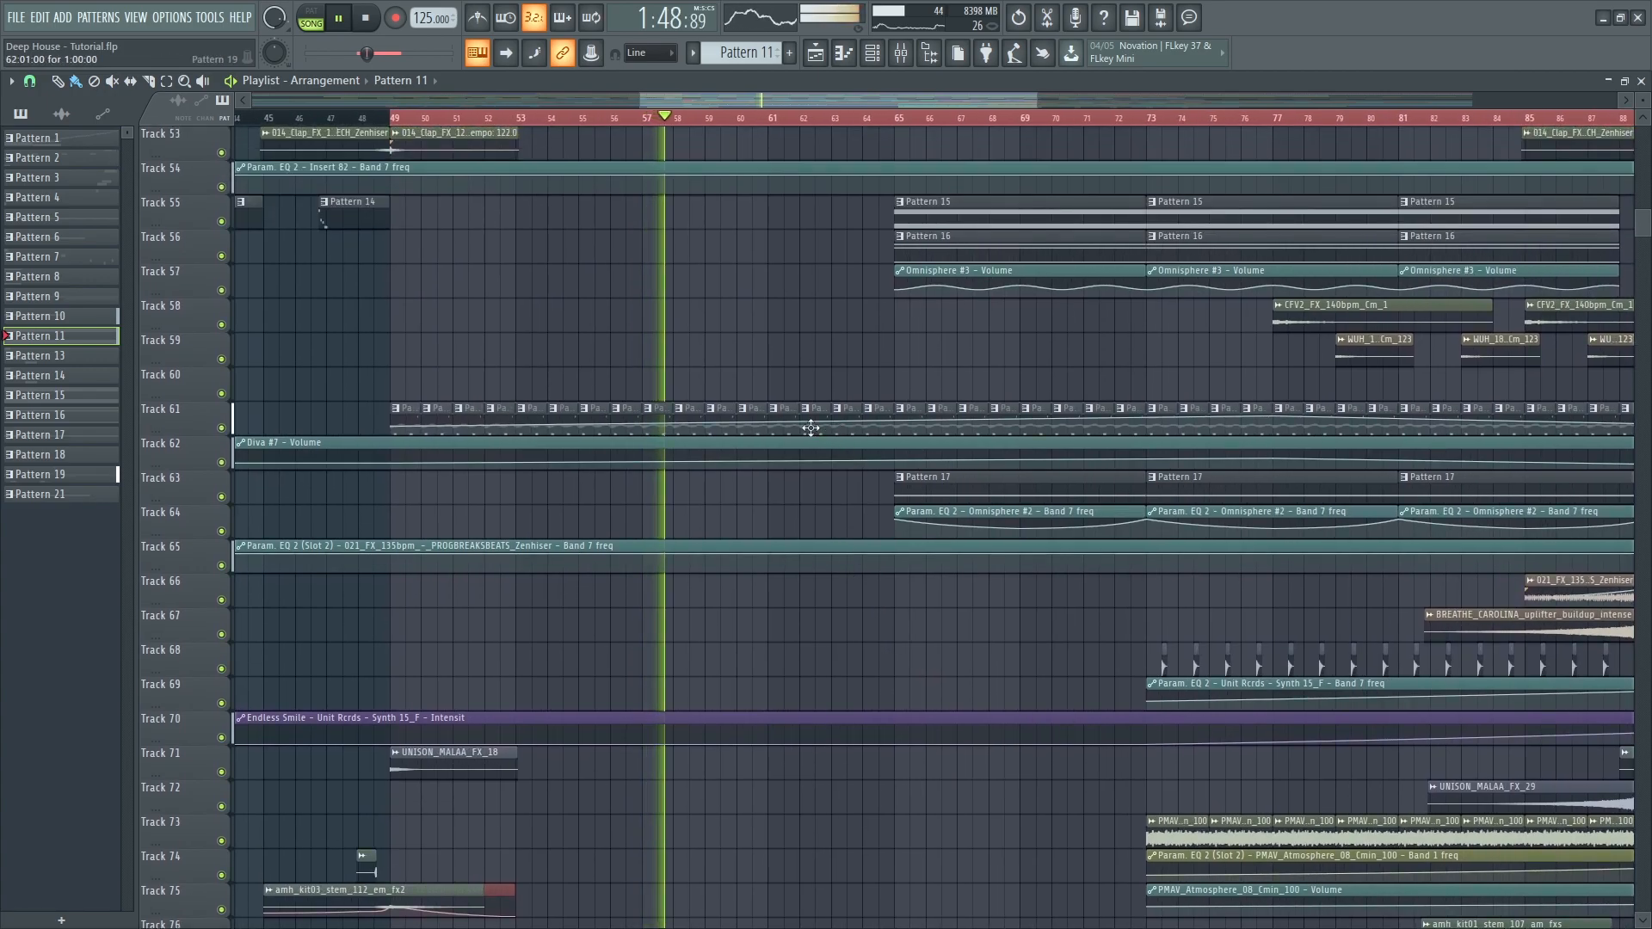
ctrl+click(231, 426)
click(221, 463)
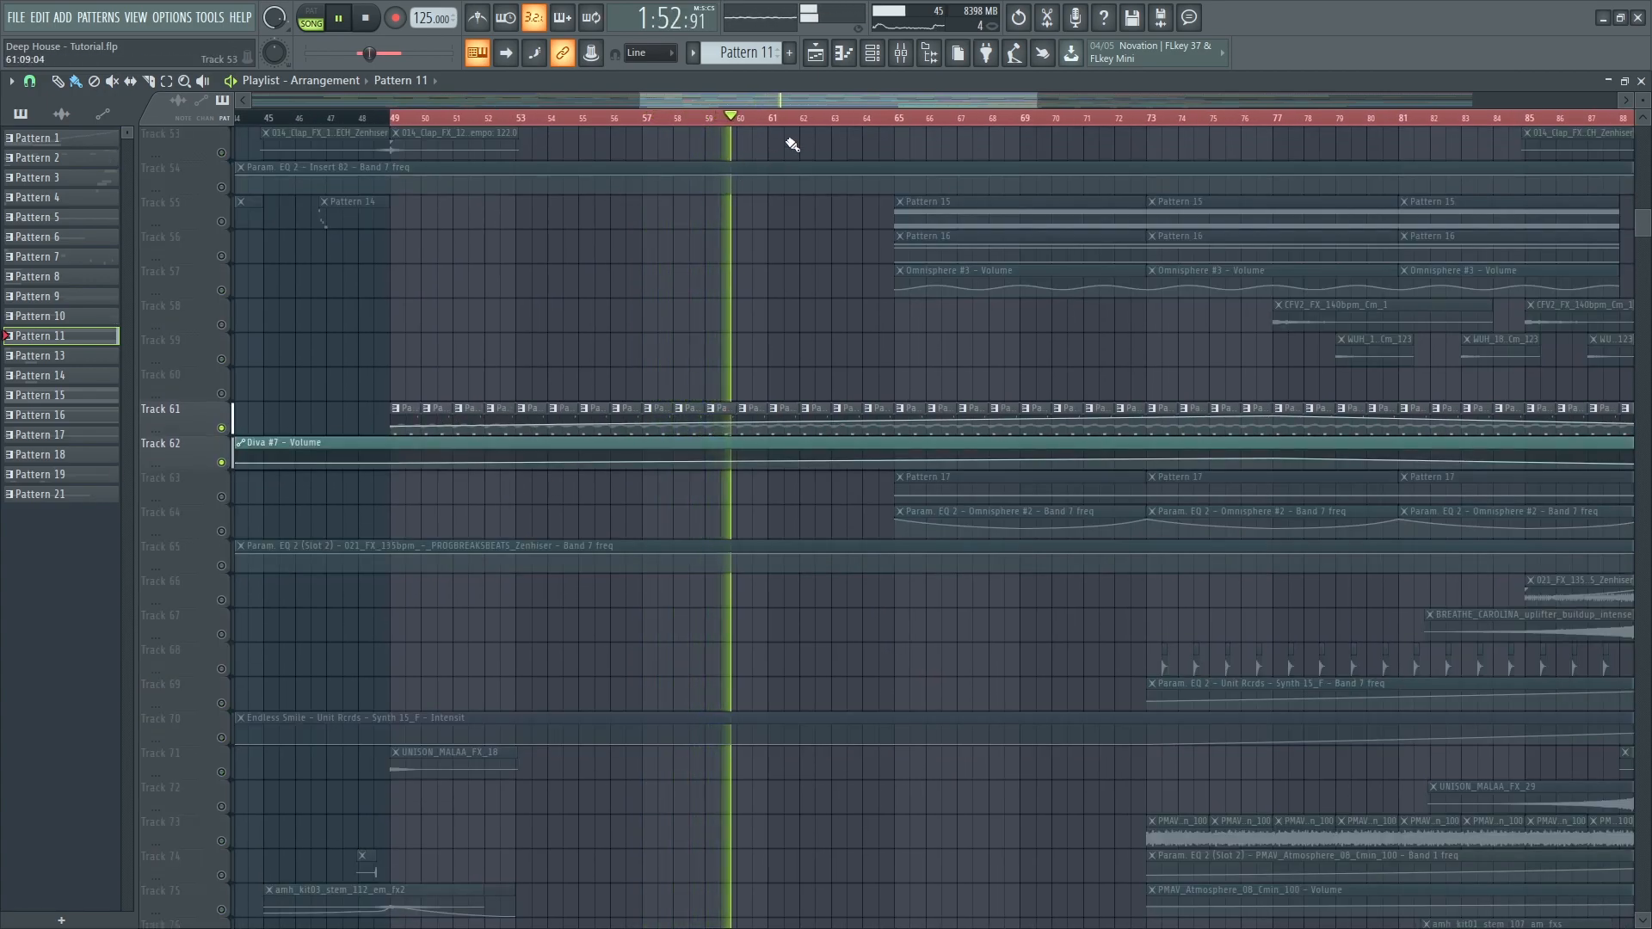
- Jump playback to about bar 72 and select the Diva #7 mixer track
scroll(616, 511, down, 3)
scroll(1032, 522, up, 3)
click(879, 122)
key(F9)
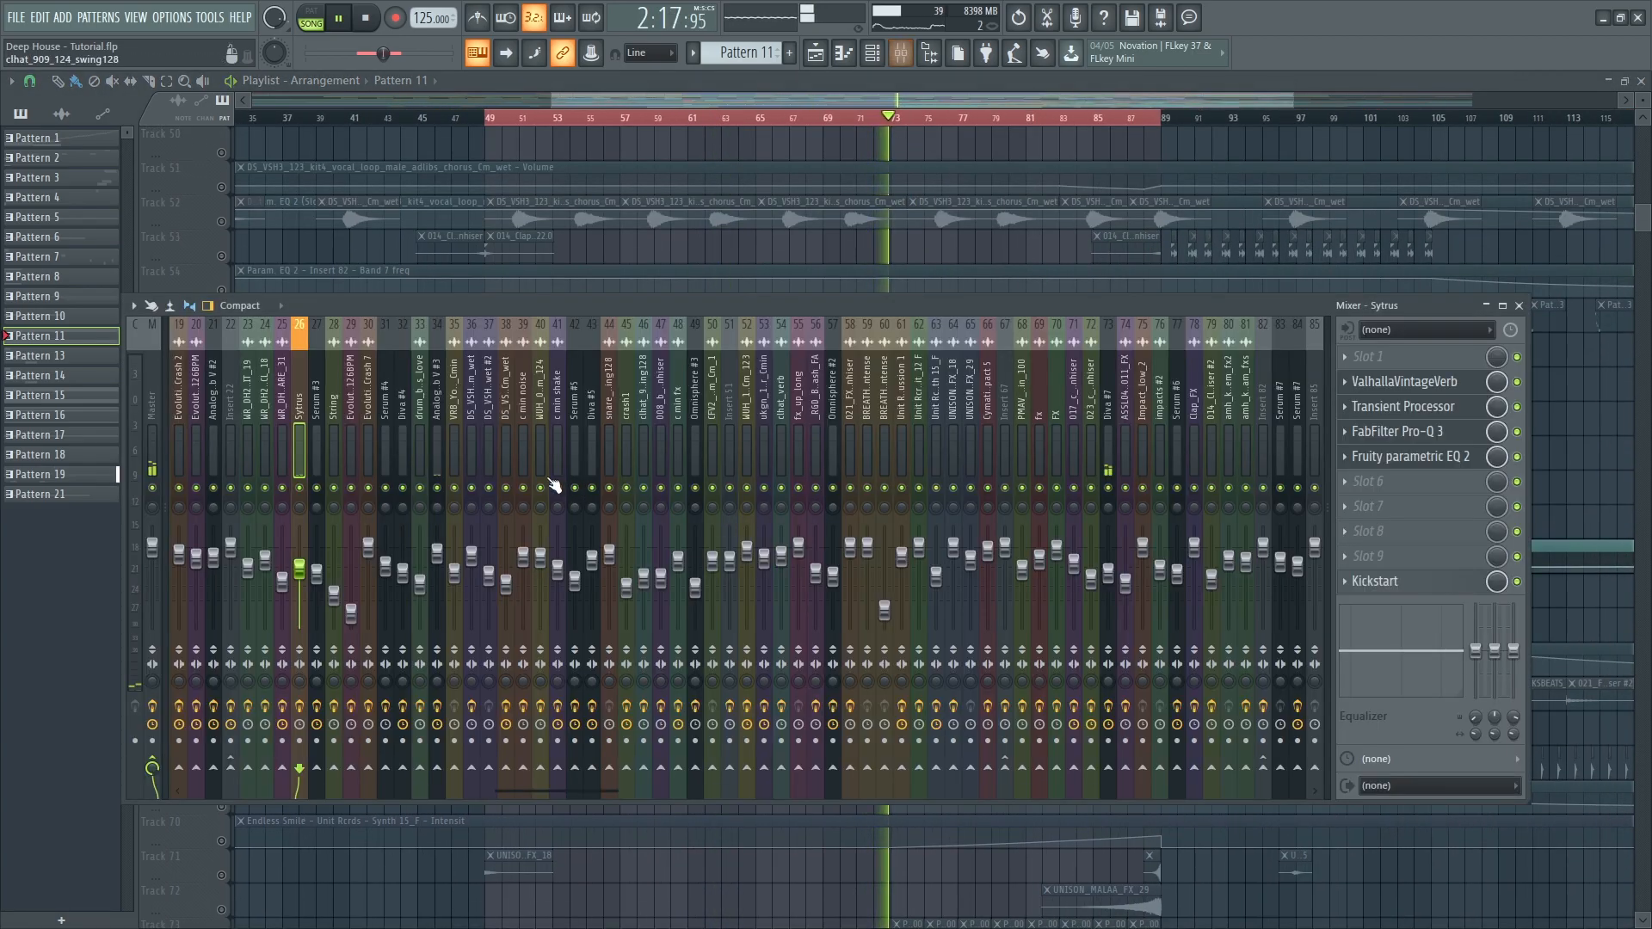
click(436, 450)
click(1091, 437)
click(1107, 451)
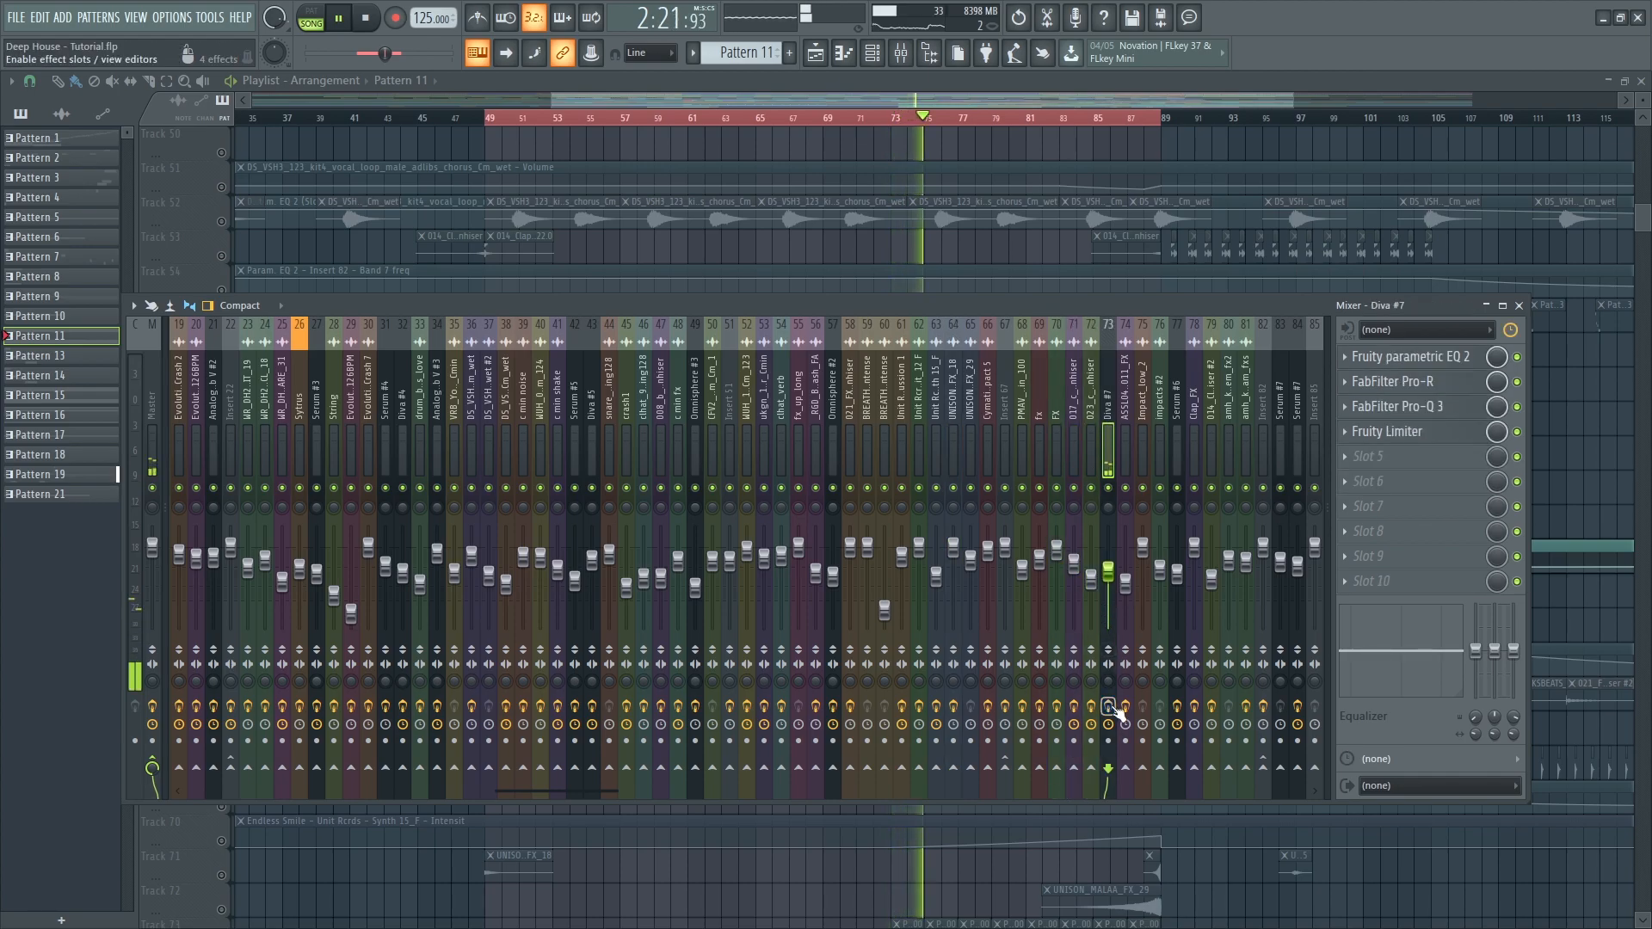
- Examine Fruity parametric EQ 2, FabFilter Pro-R, FabFilter Pro-Q 3 and Fruity Limiter on the Diva #7 track, then close all plugin windows
click(1421, 356)
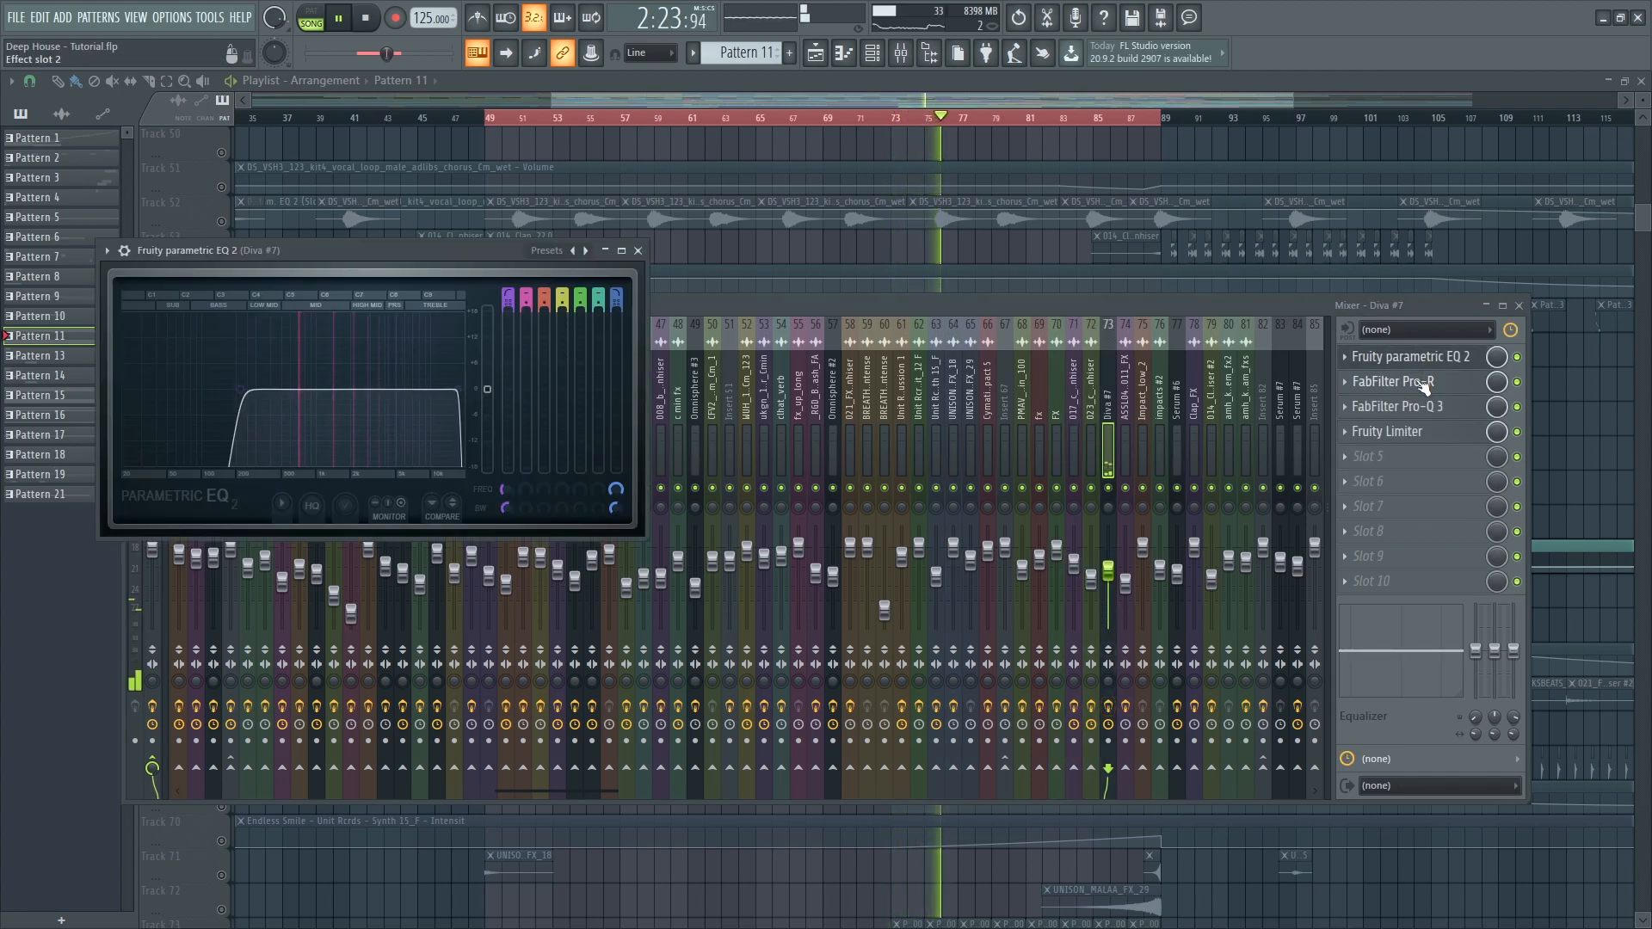
click(1424, 384)
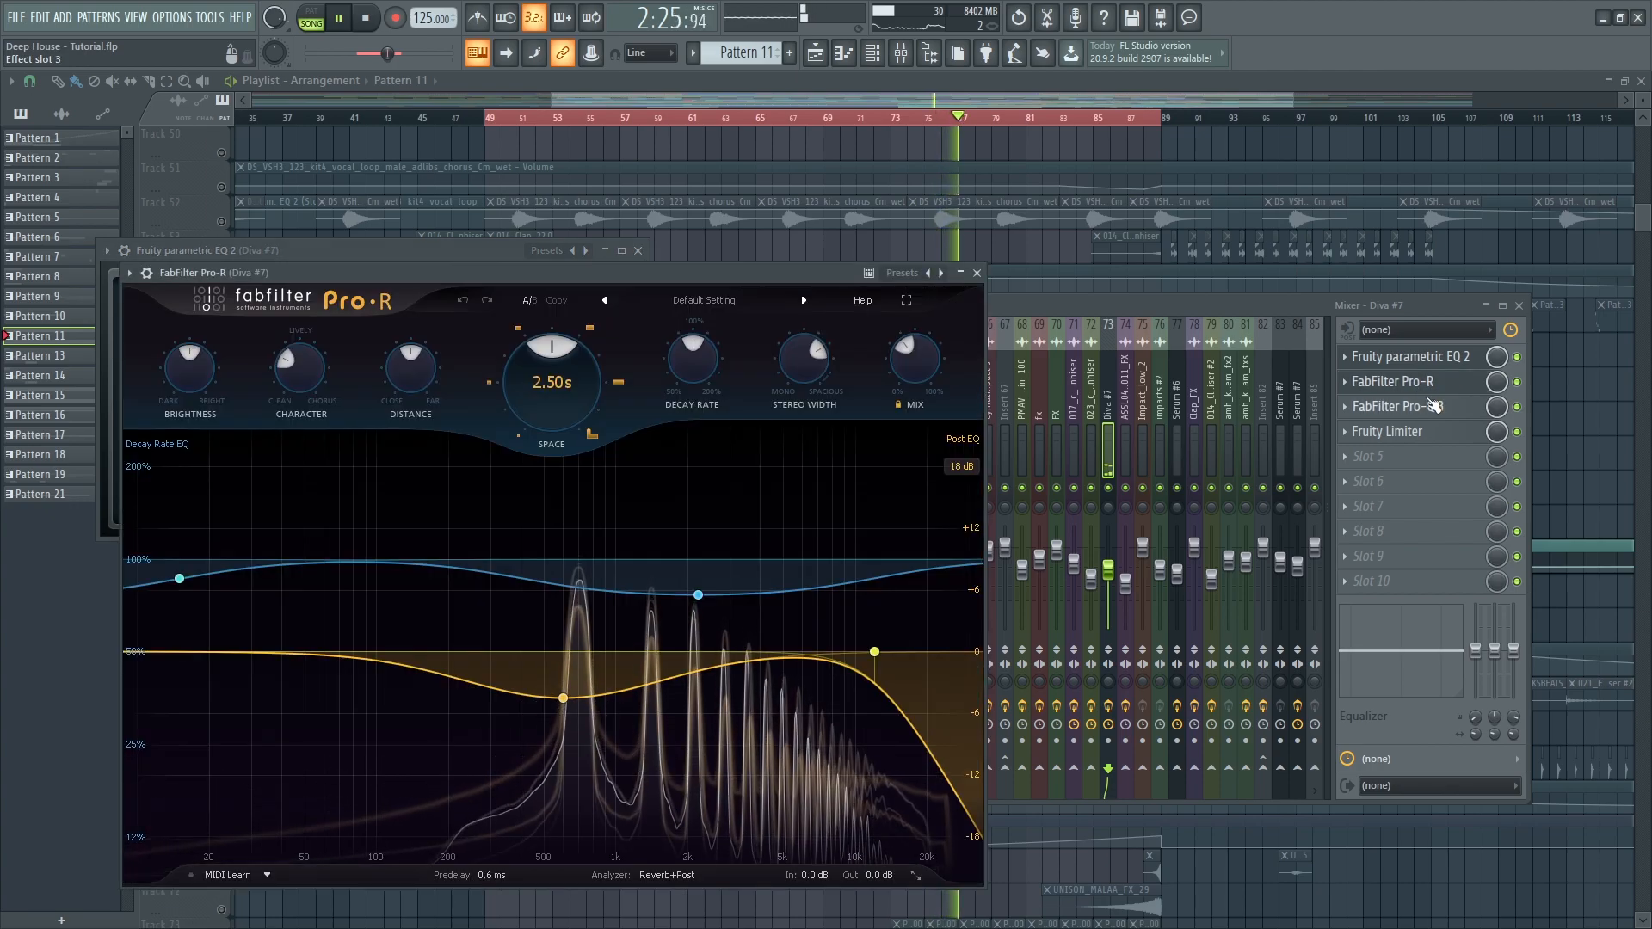
click(1433, 407)
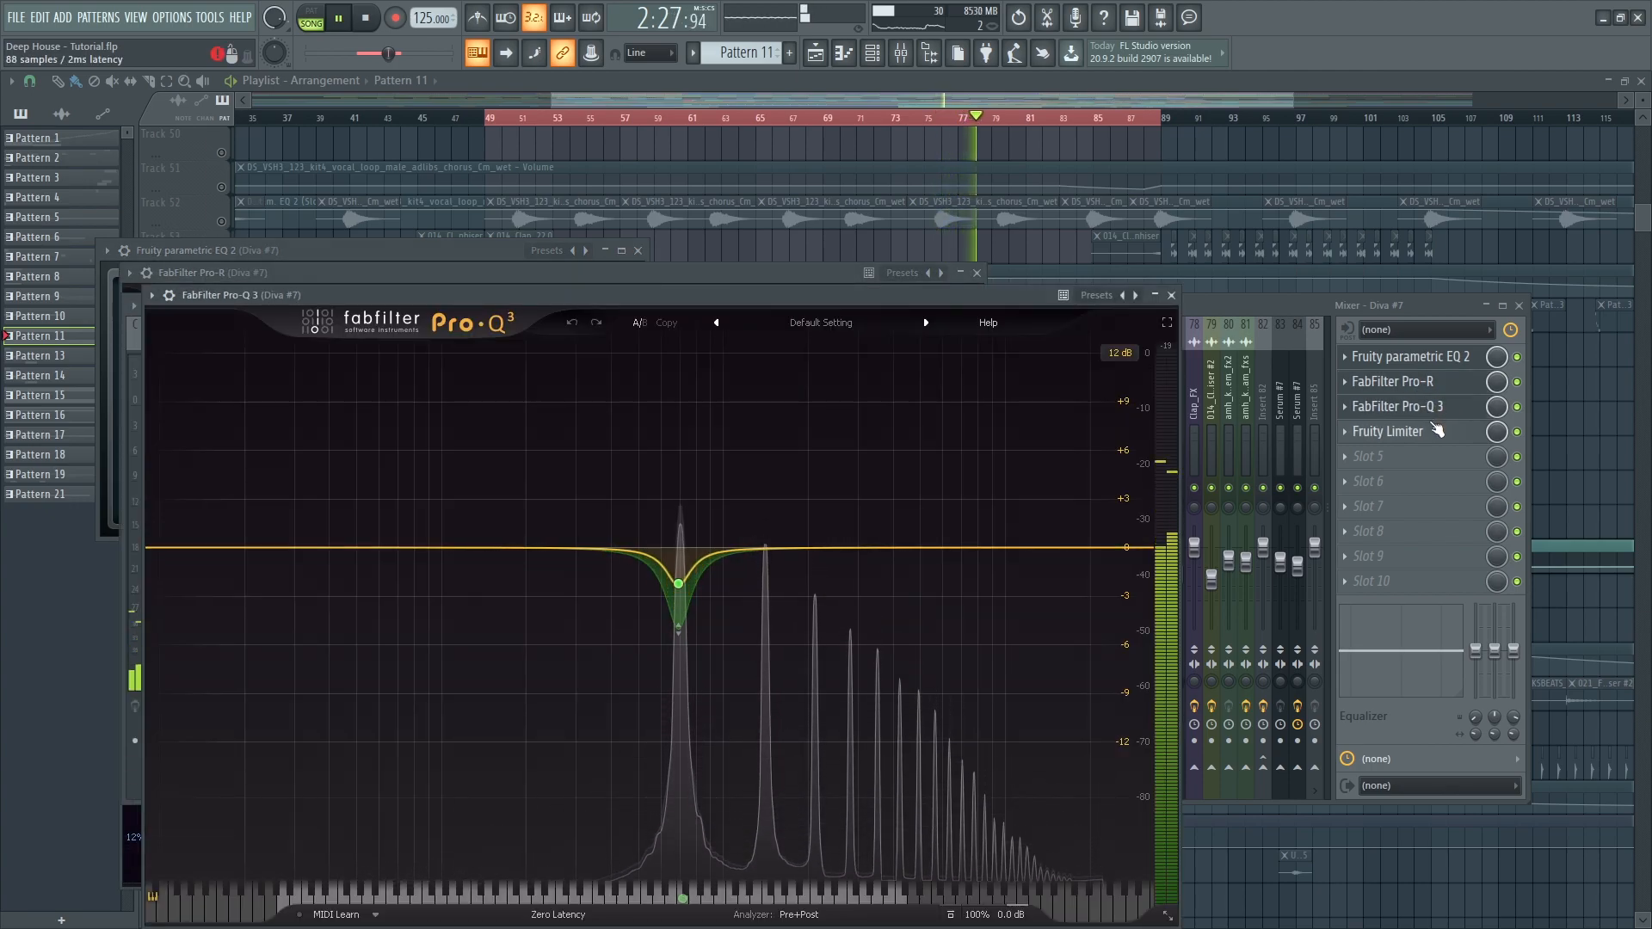
click(1454, 434)
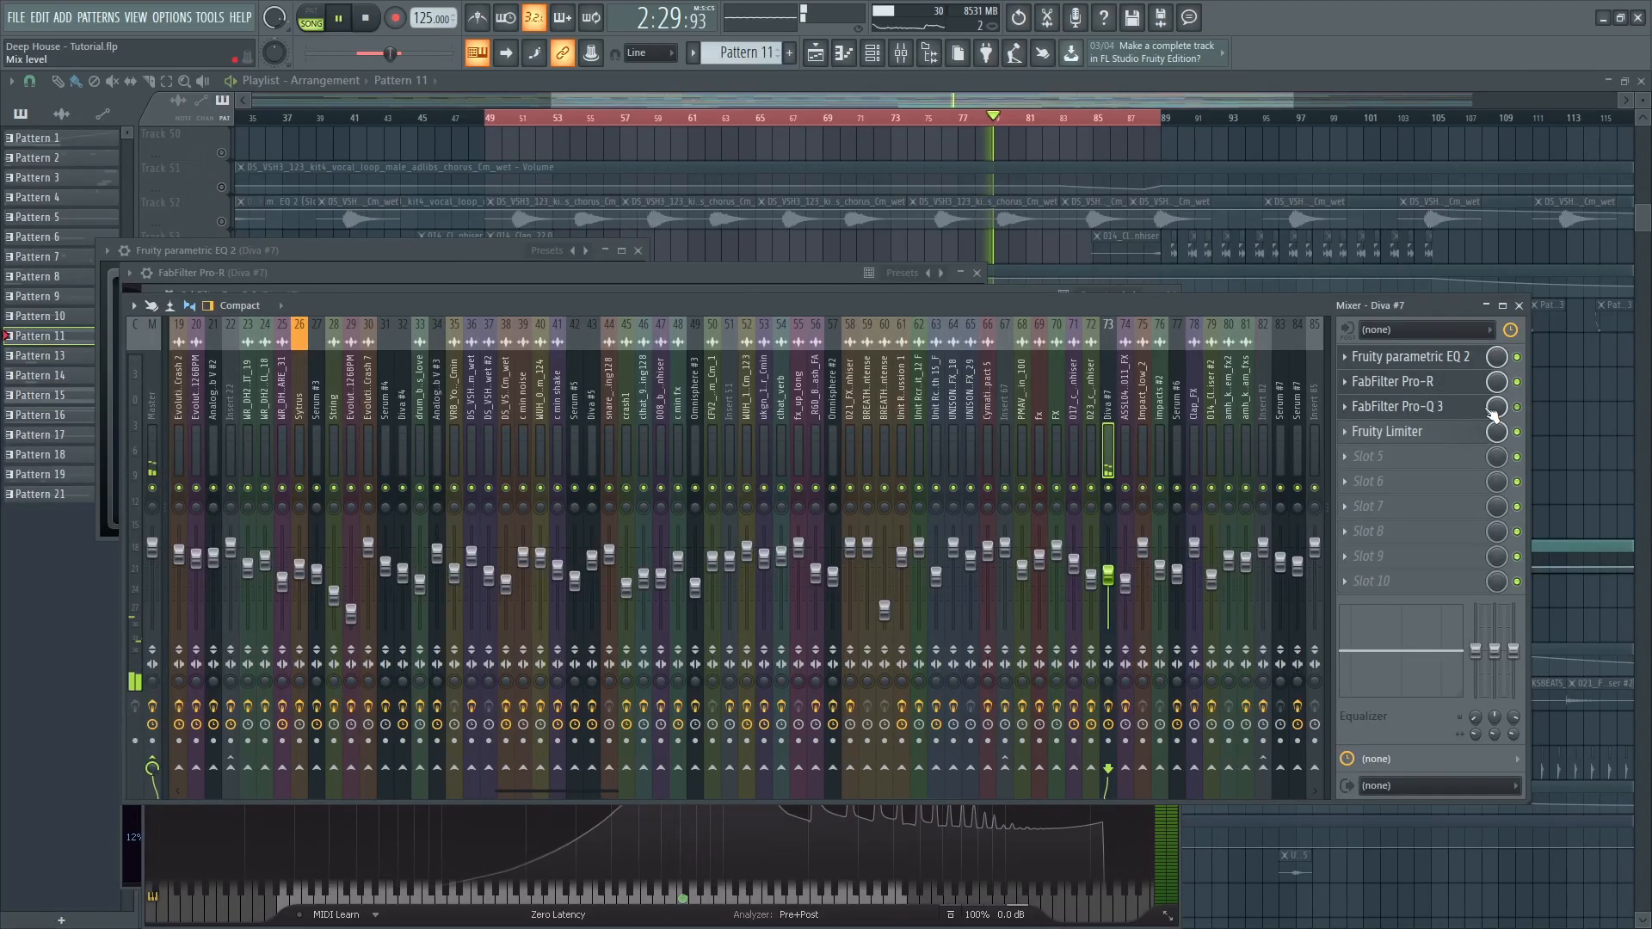
click(1460, 435)
key(F12)
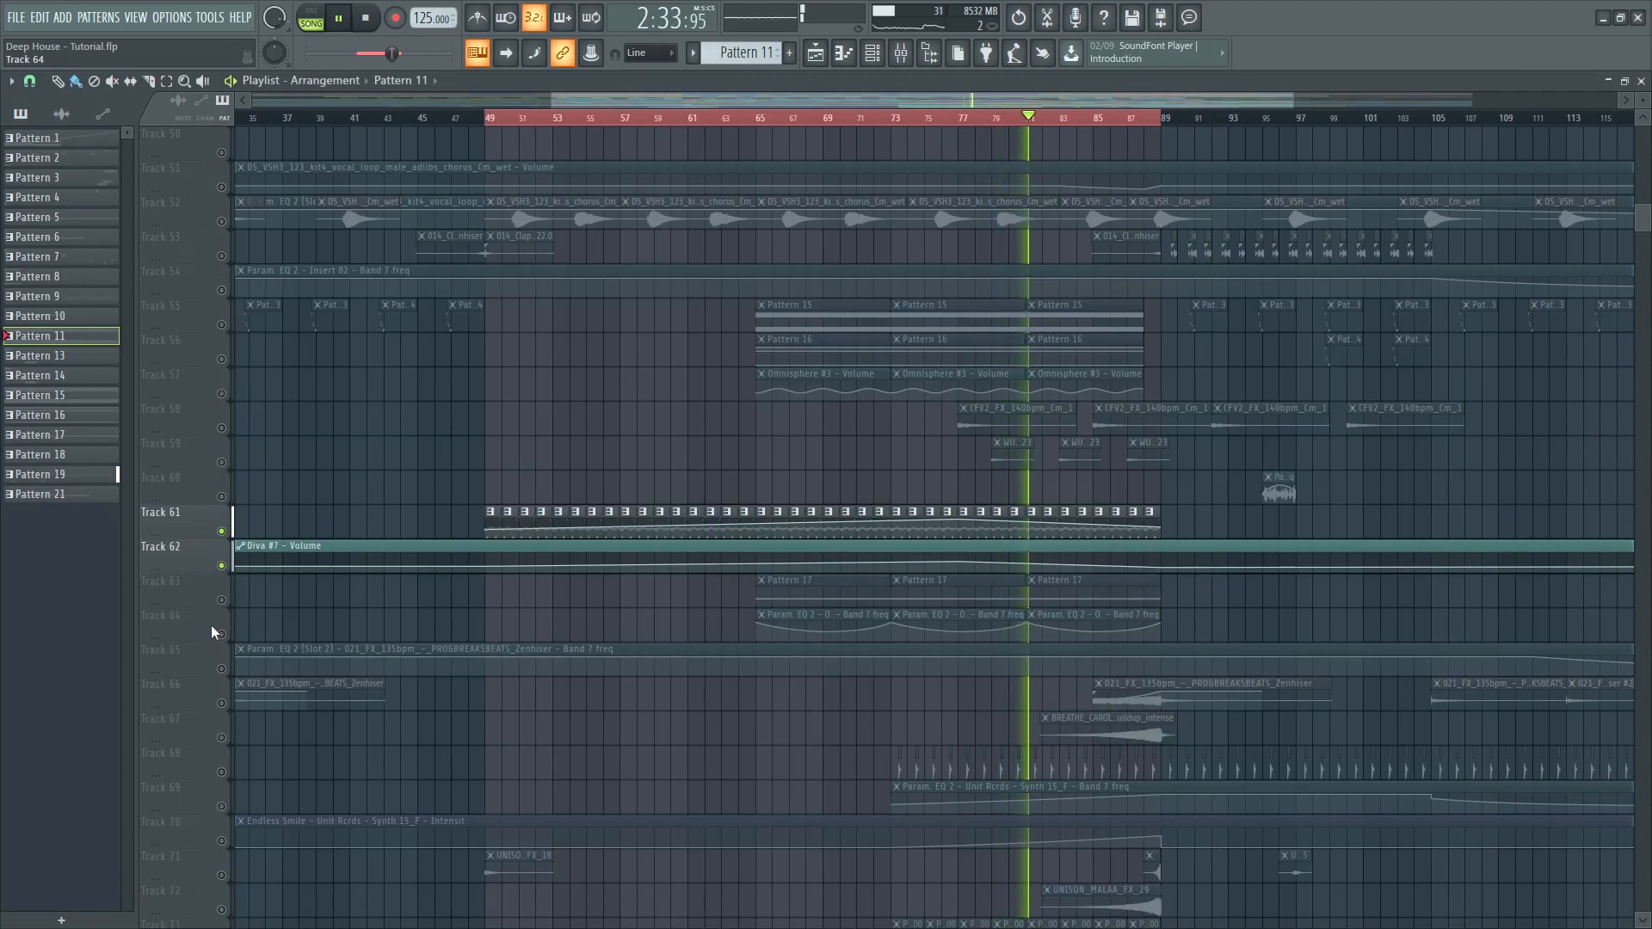
- Jump playback to about bar 85, then turn all playlist tracks back on and stop playback
click(1102, 119)
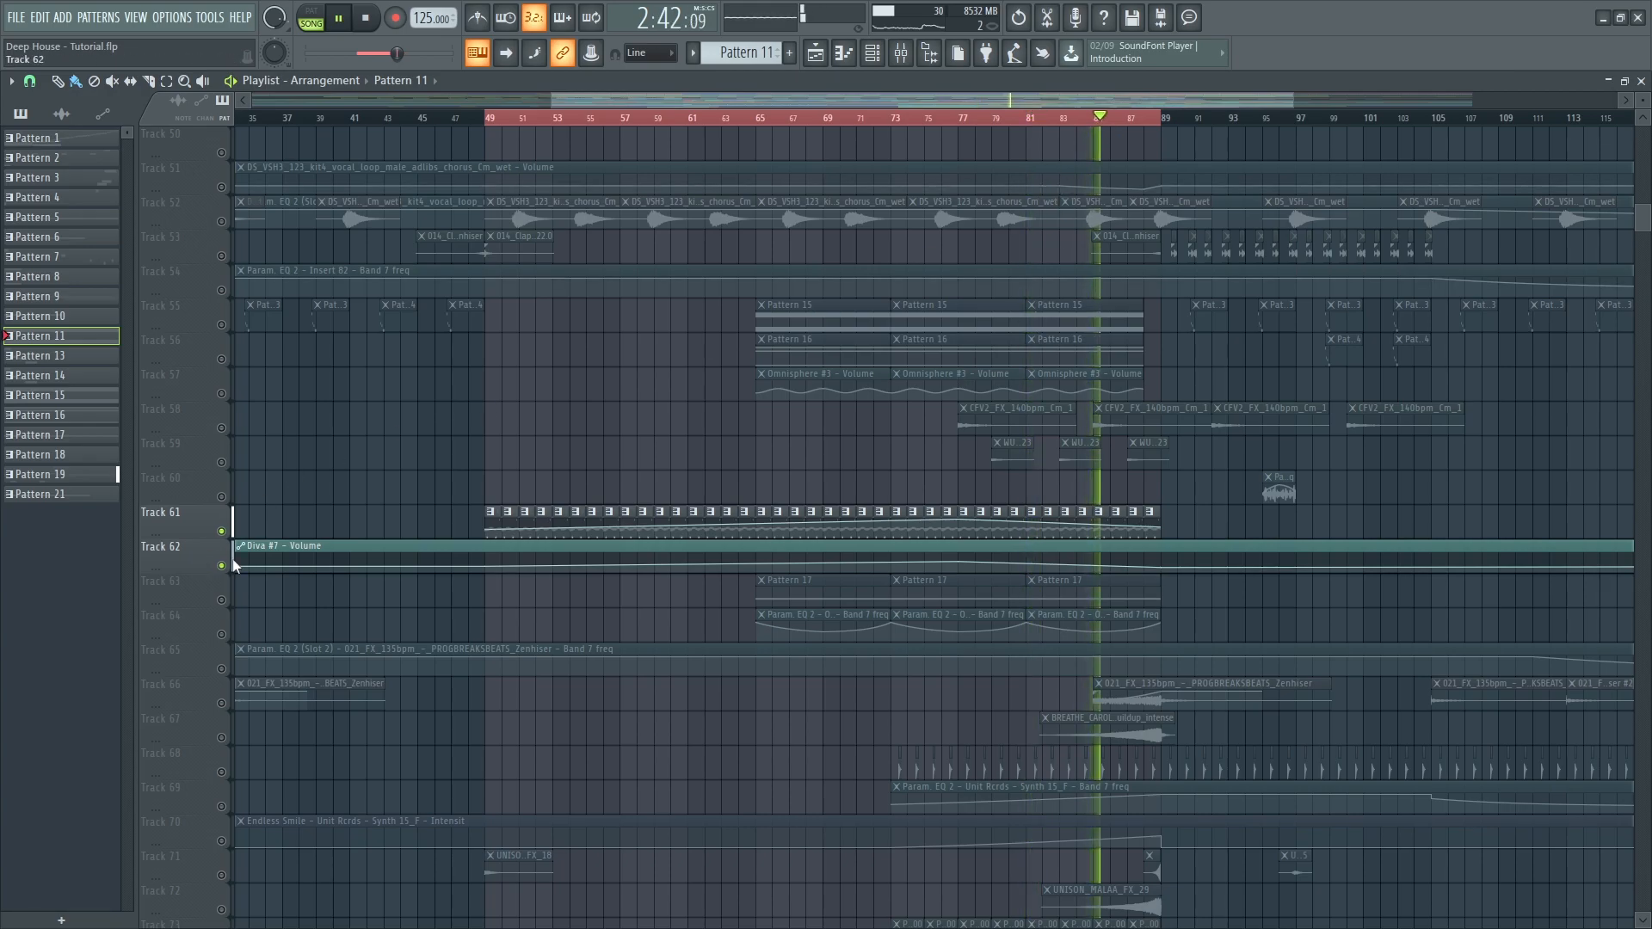
right_click(230, 562)
right_click(230, 562)
key(space)
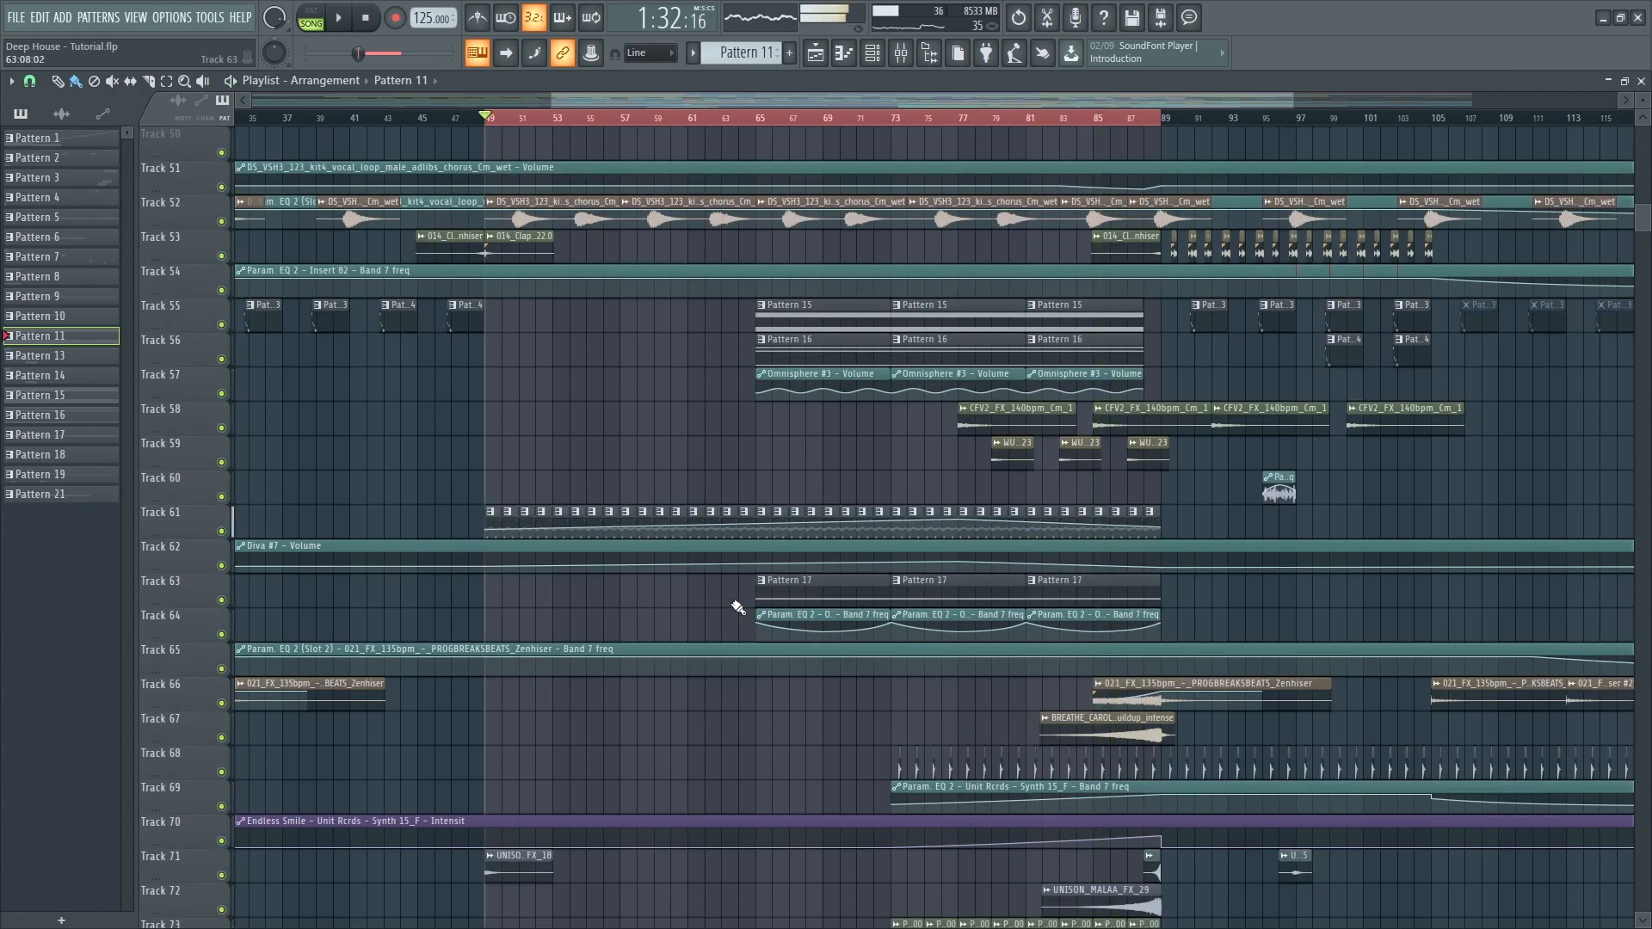
- Solo Track 63 with Pattern 17, unmute its EQ automation on Track 64, and start playback
right_click(227, 600)
click(223, 634)
key(space)
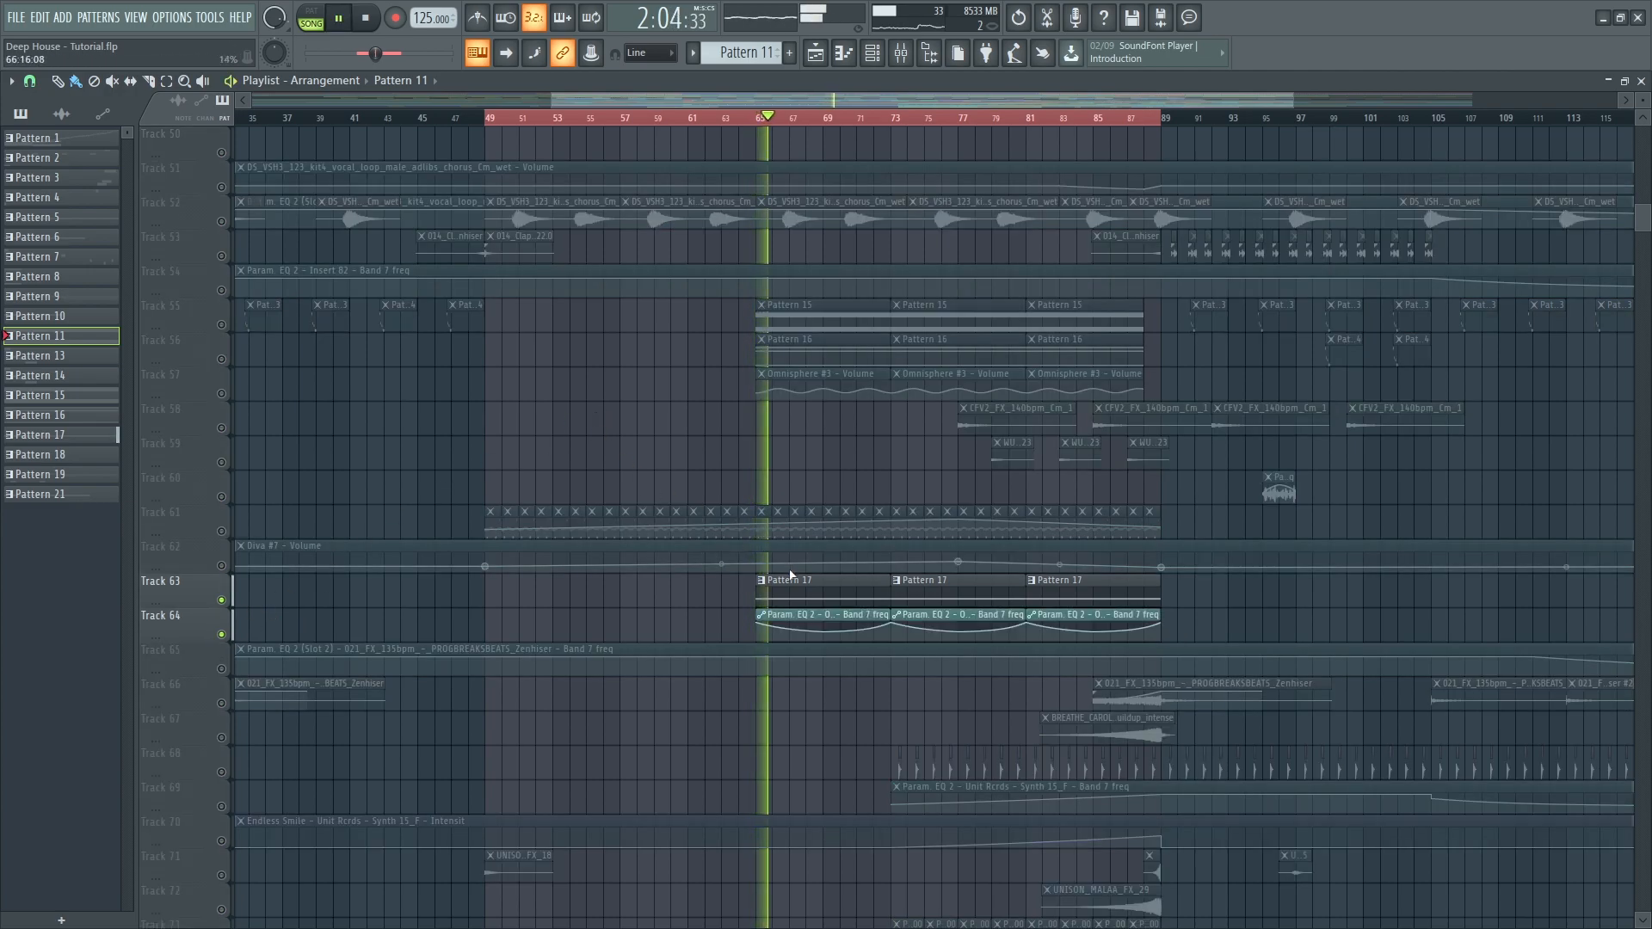
- Examine Fruity parametric EQ 2, FabFilter Pro-Q 3 and FabFilter Pro-MB on the Omnisphere #2 mixer track, then close all plugin windows
key(F9)
click(831, 442)
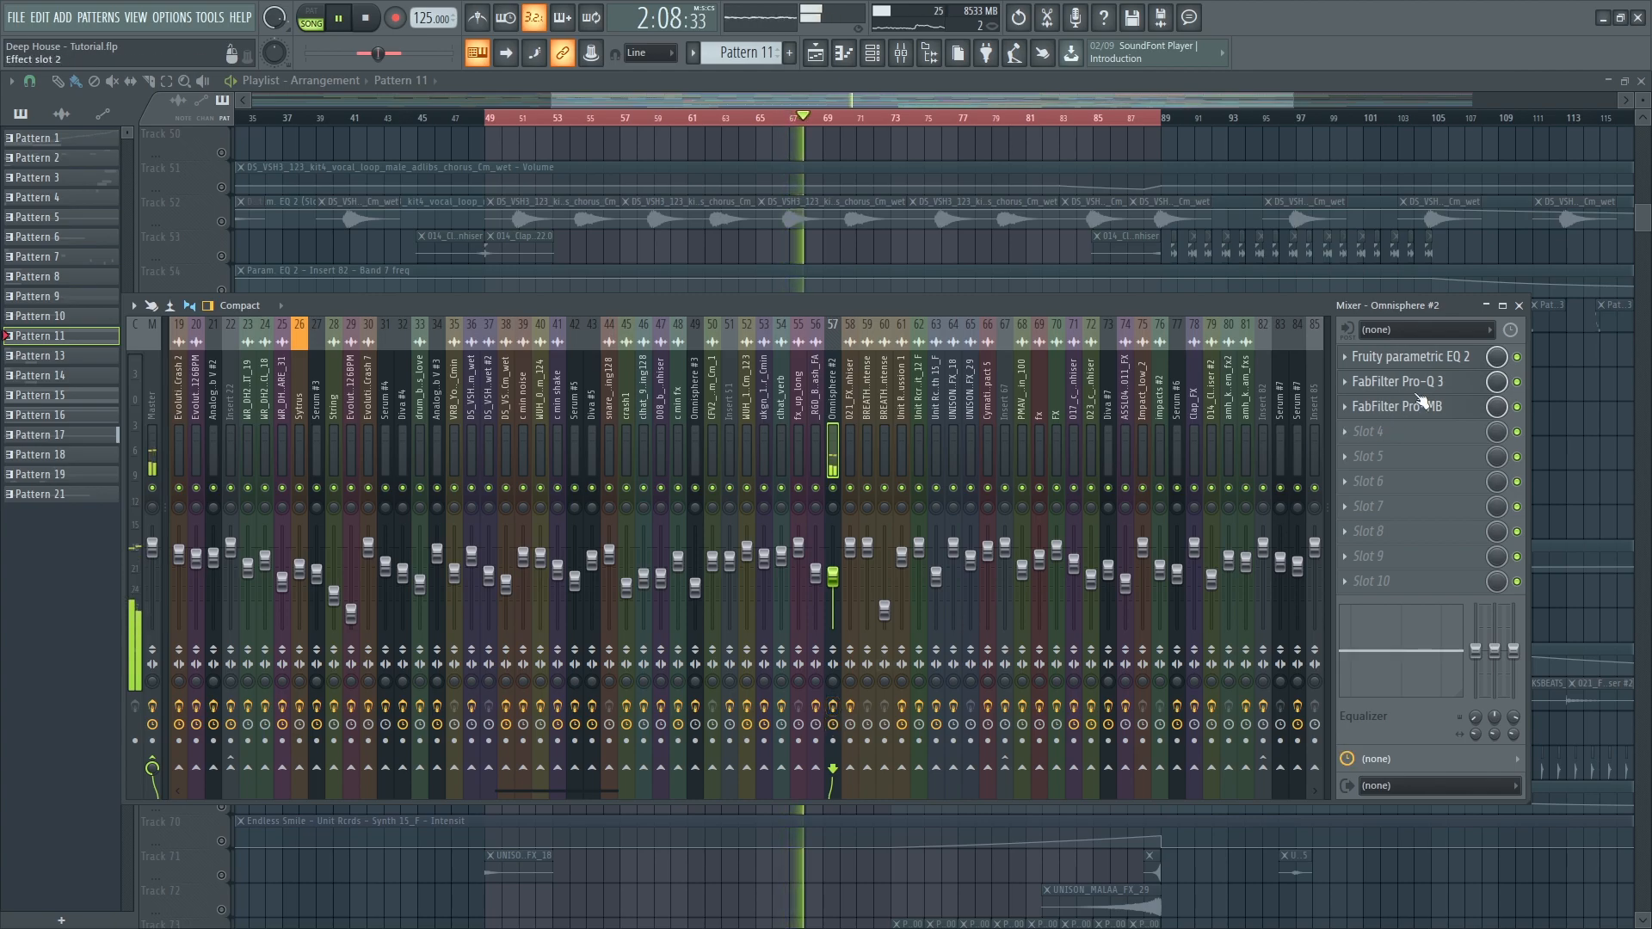
click(1423, 360)
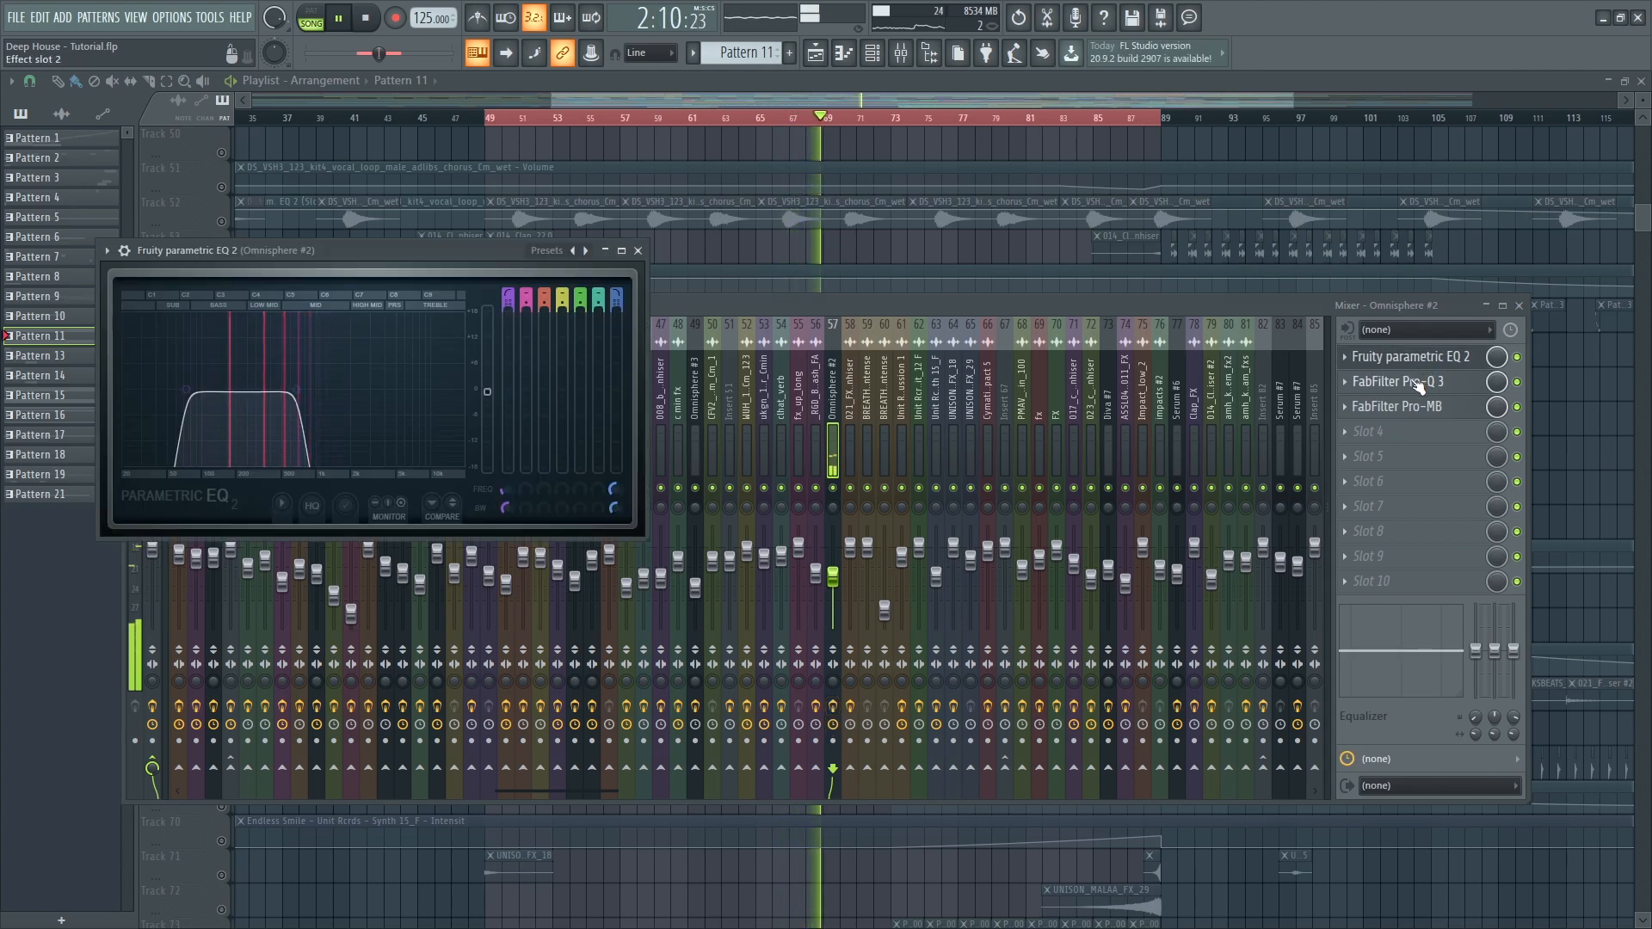
click(1417, 383)
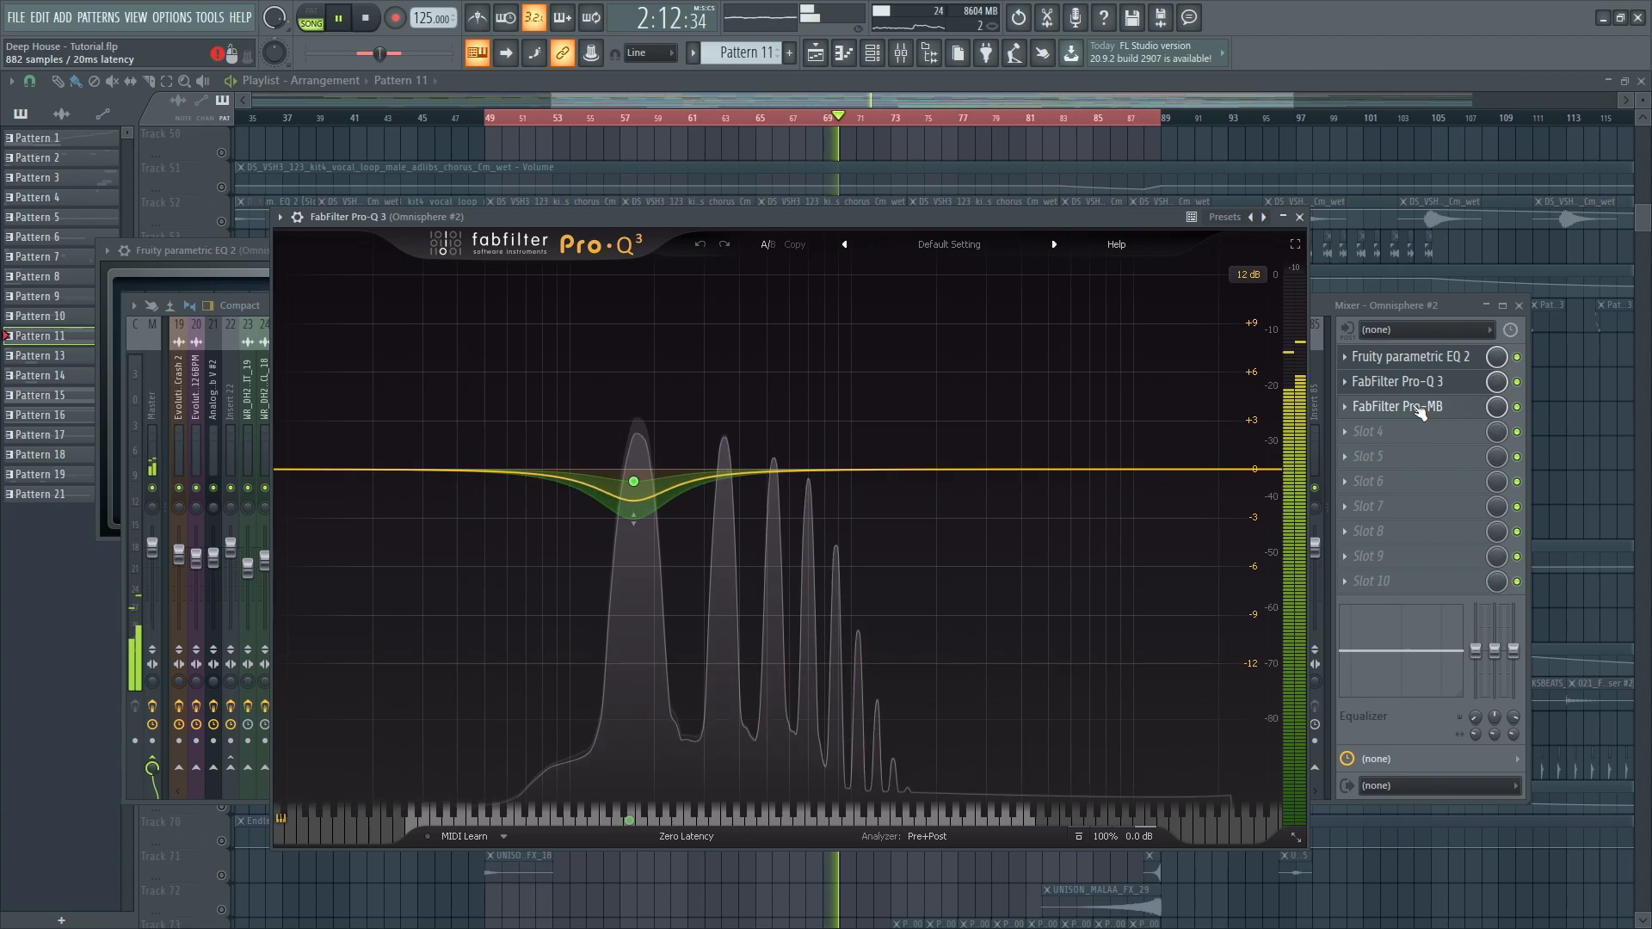
click(1419, 408)
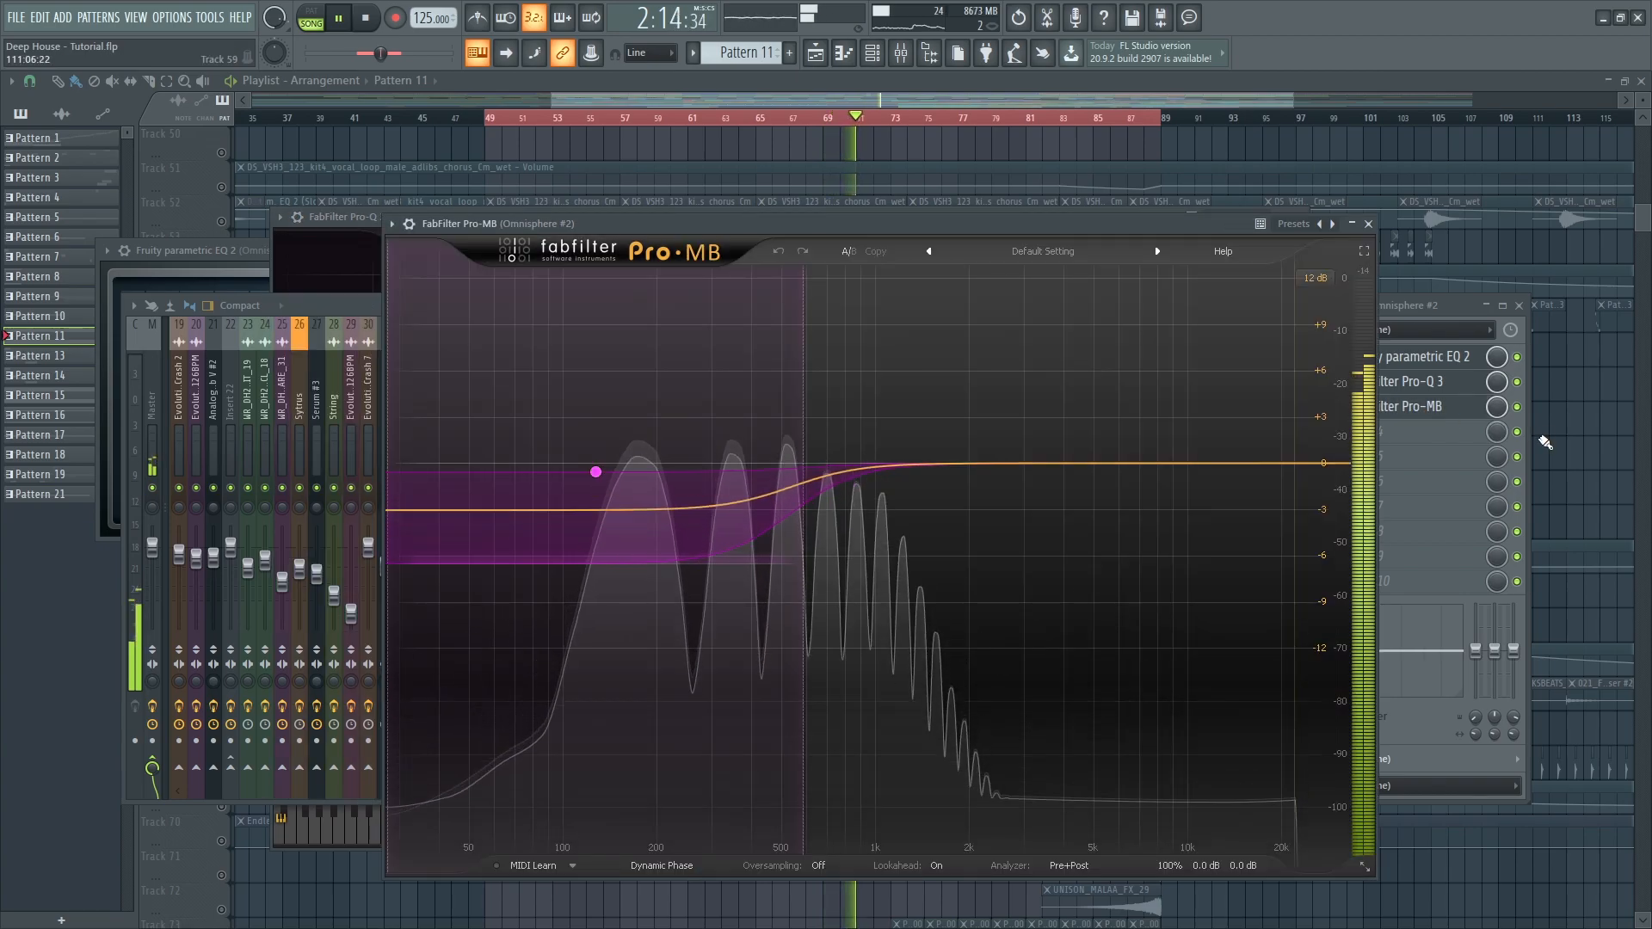
key(F12)
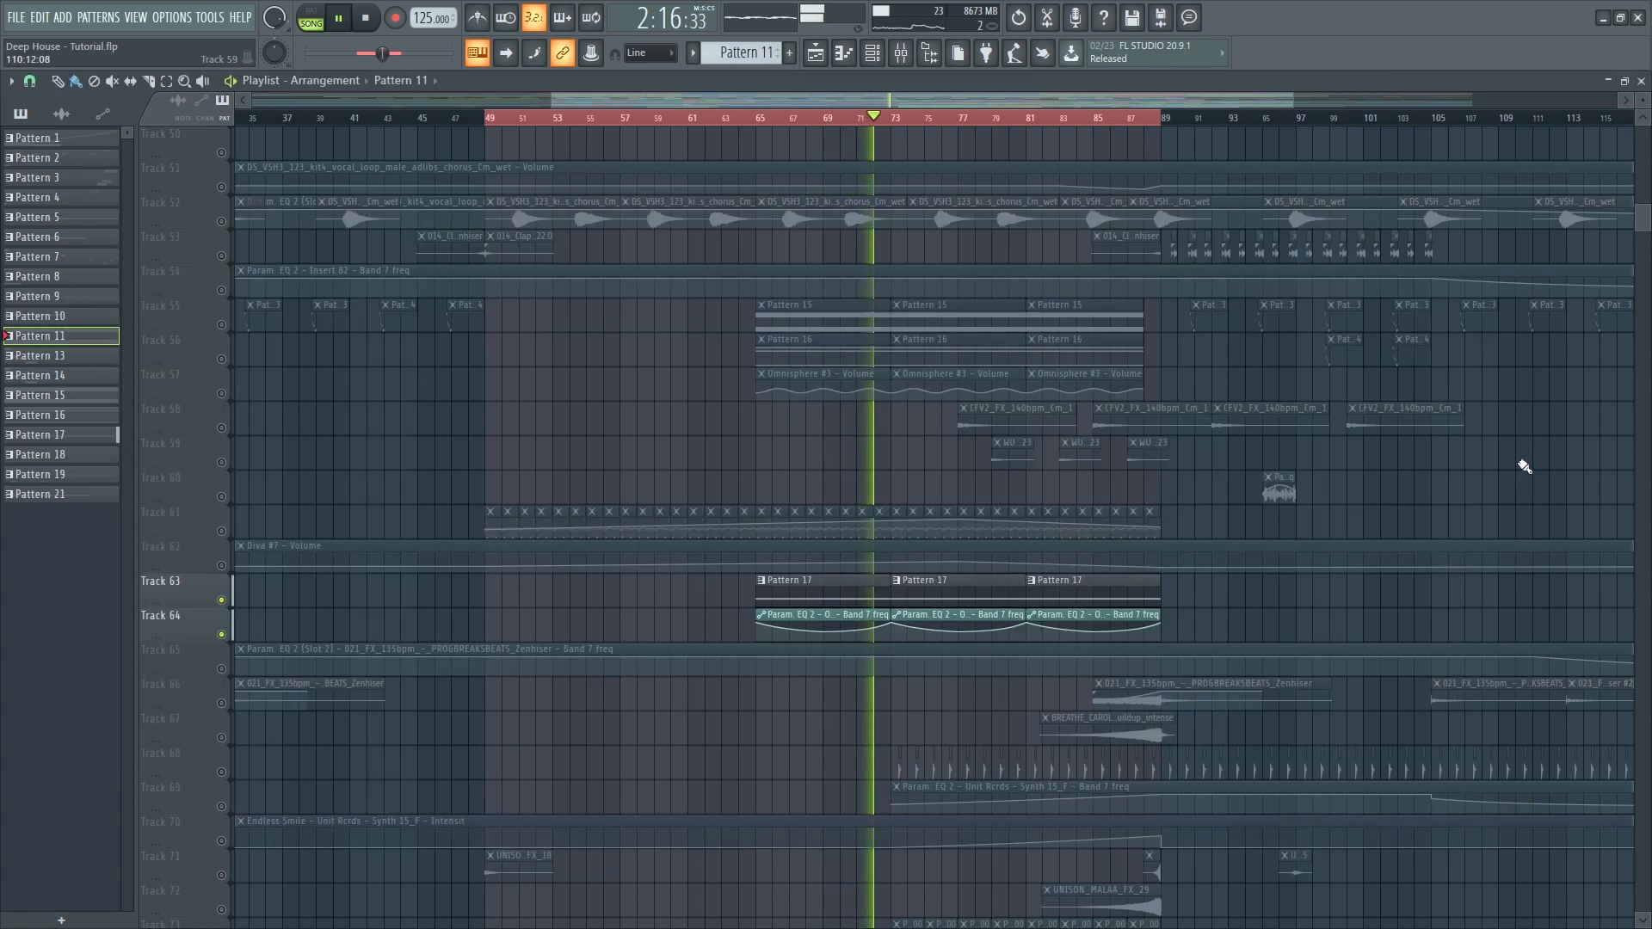
- Unmute Tracks 61, 62 and the vocal loop on Track 52 alongside Tracks 63 and 64
scroll(1462, 507, up, 4)
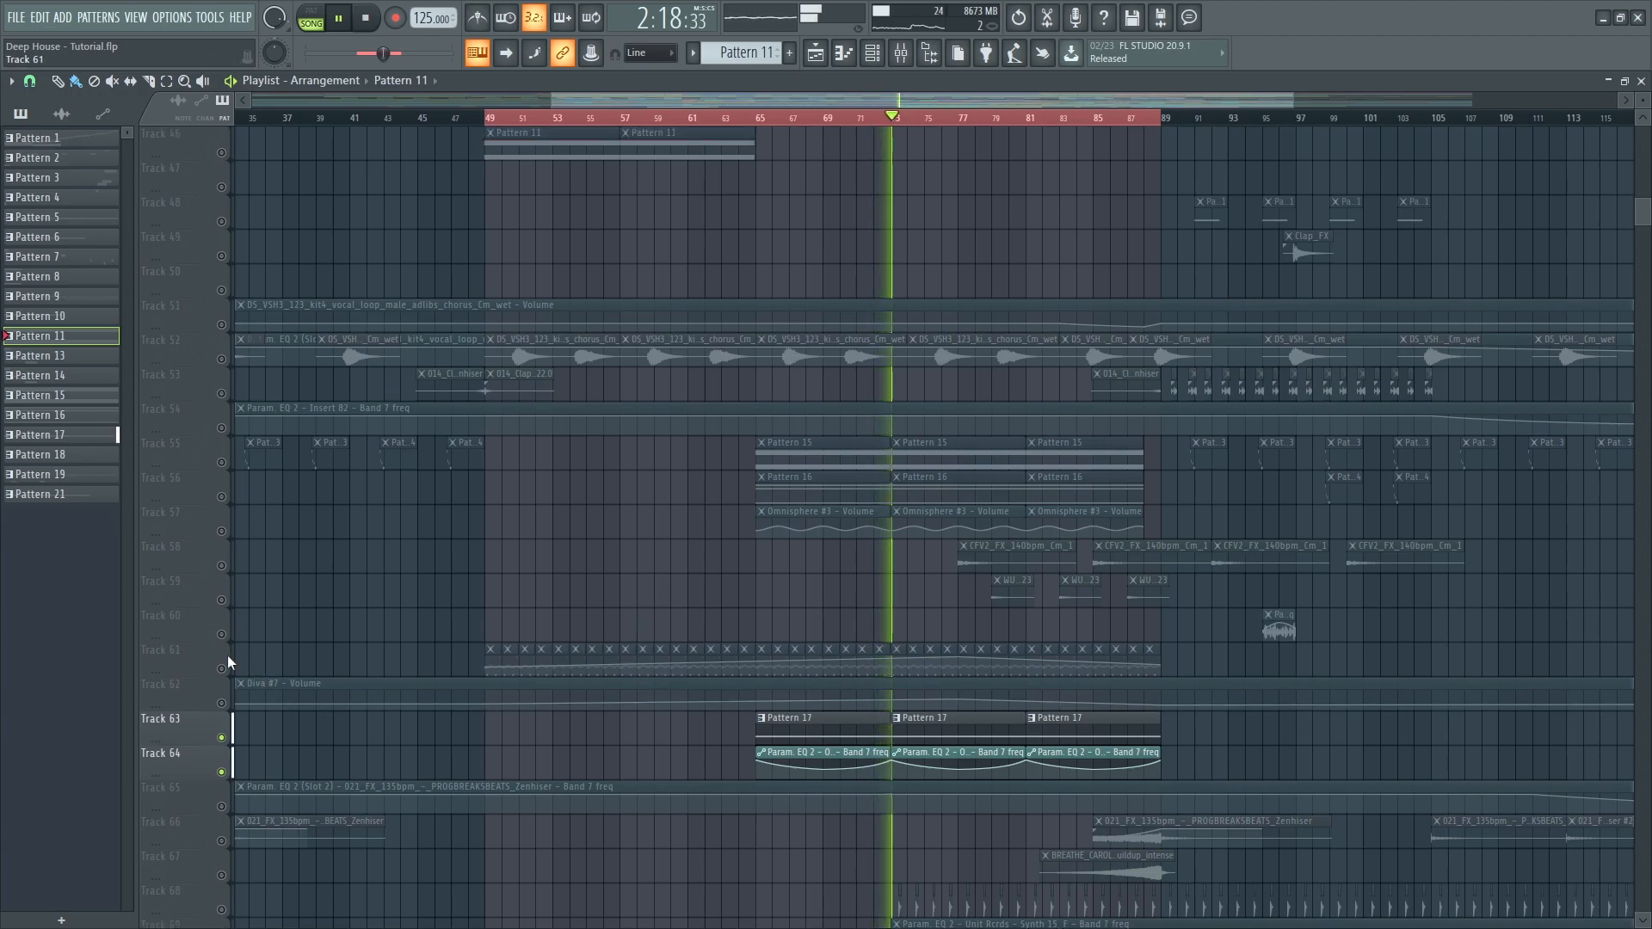
click(221, 668)
click(222, 702)
scroll(1024, 683, up, 2)
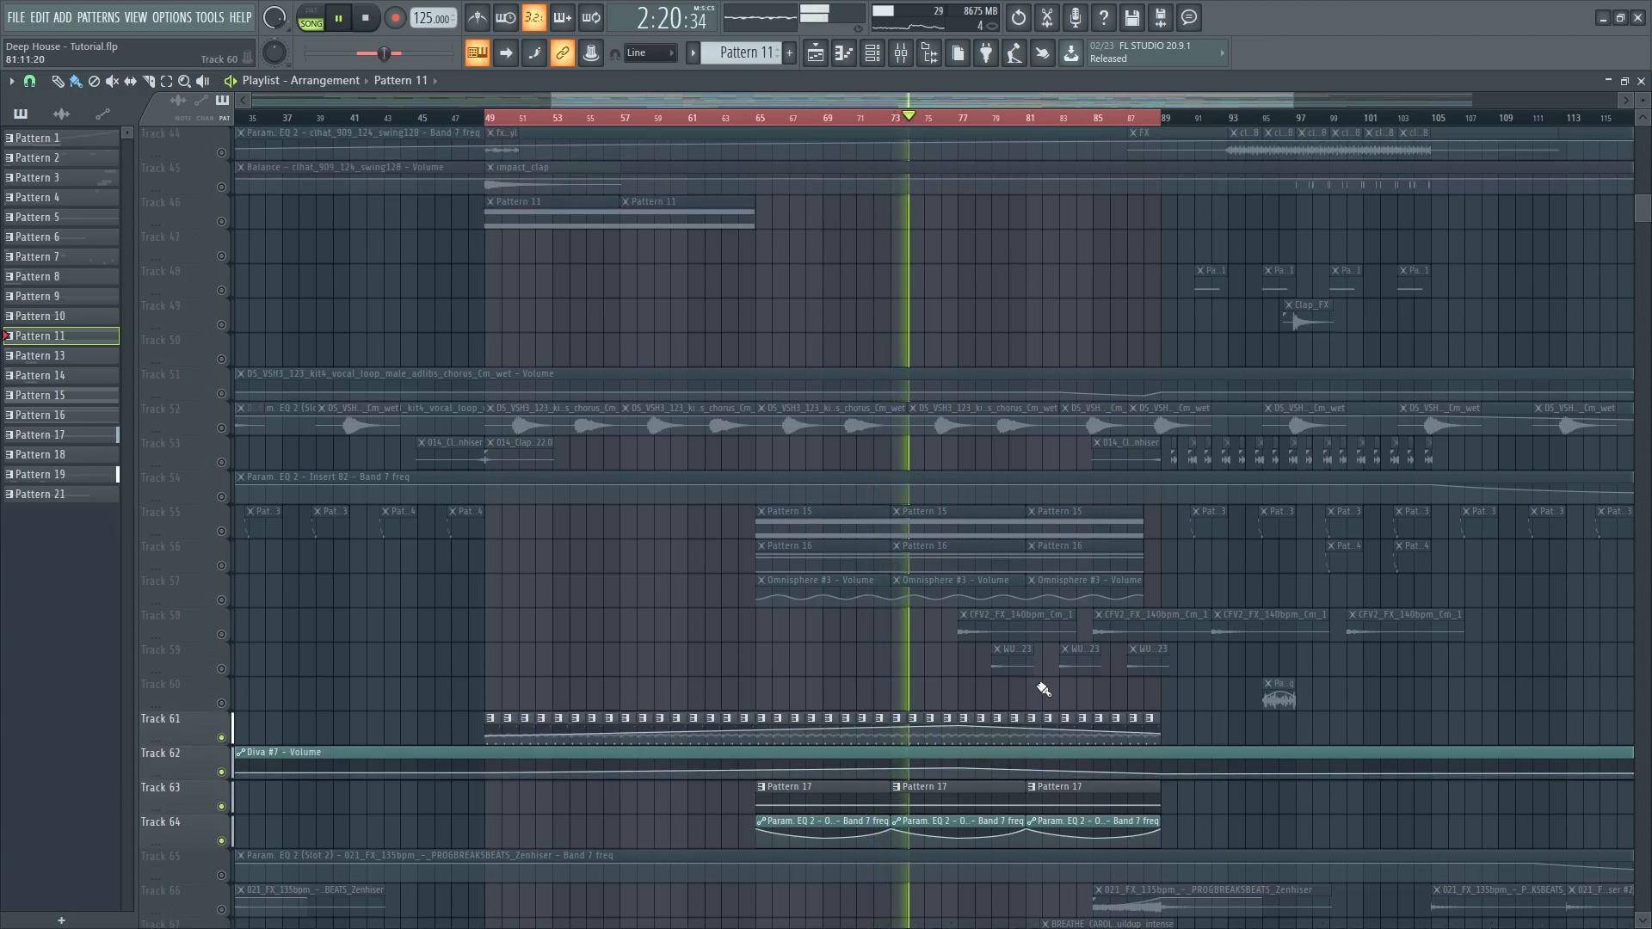
scroll(1044, 689, up, 2)
click(234, 426)
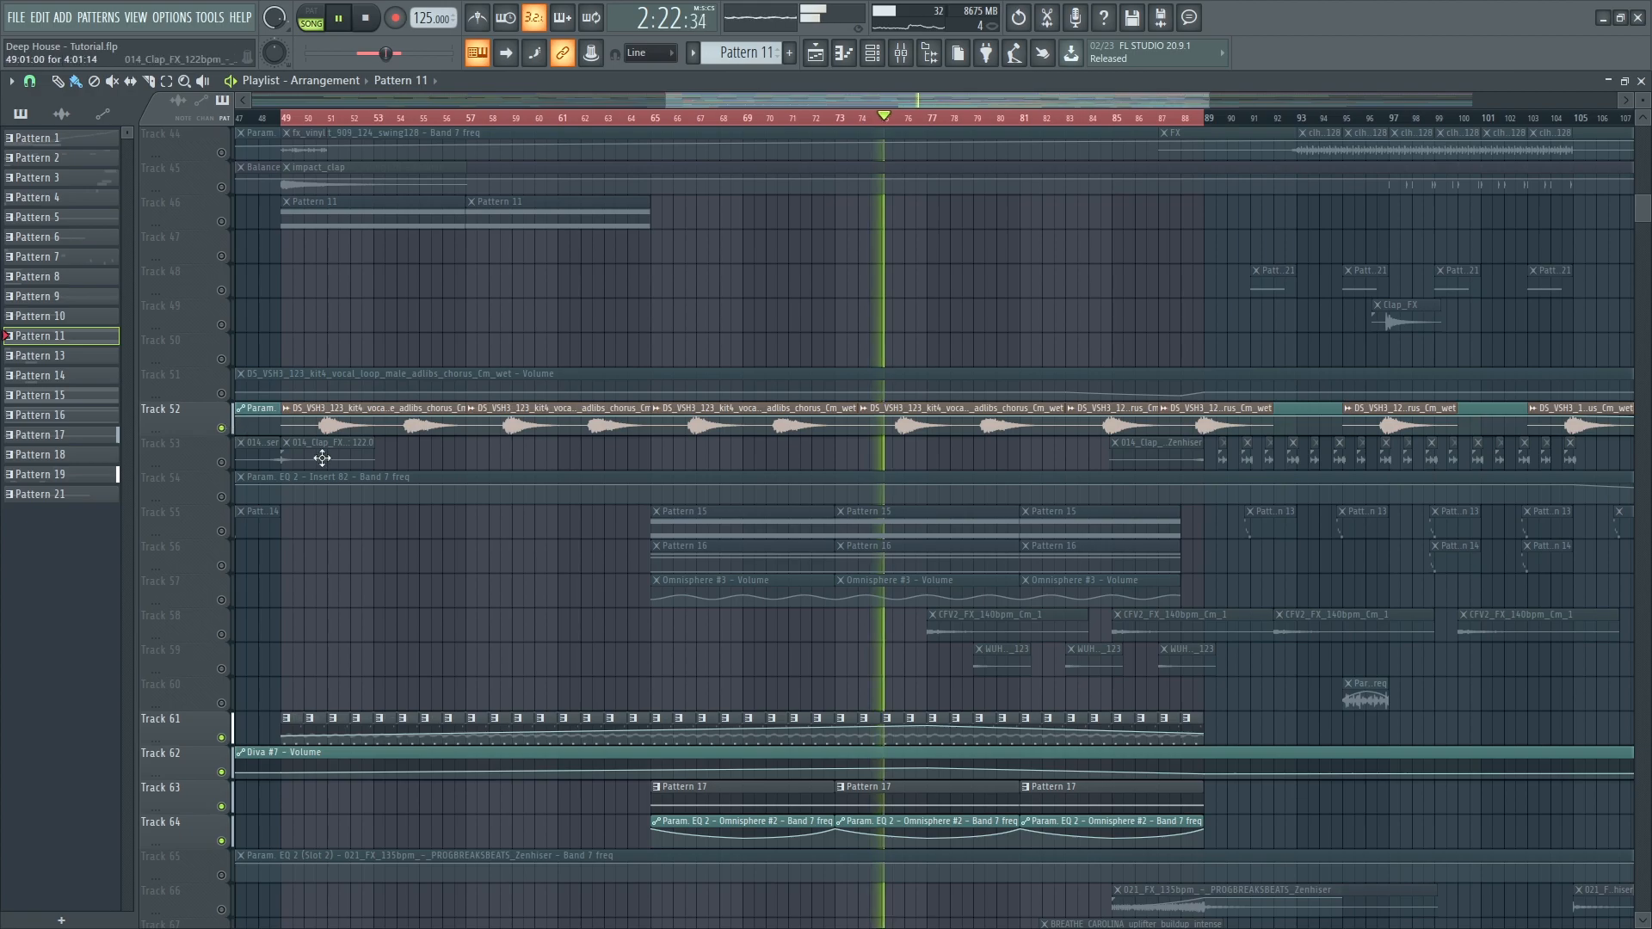
- Unmute Tracks 54 to 57 and restart playback from bar 65
scroll(928, 608, up, 2)
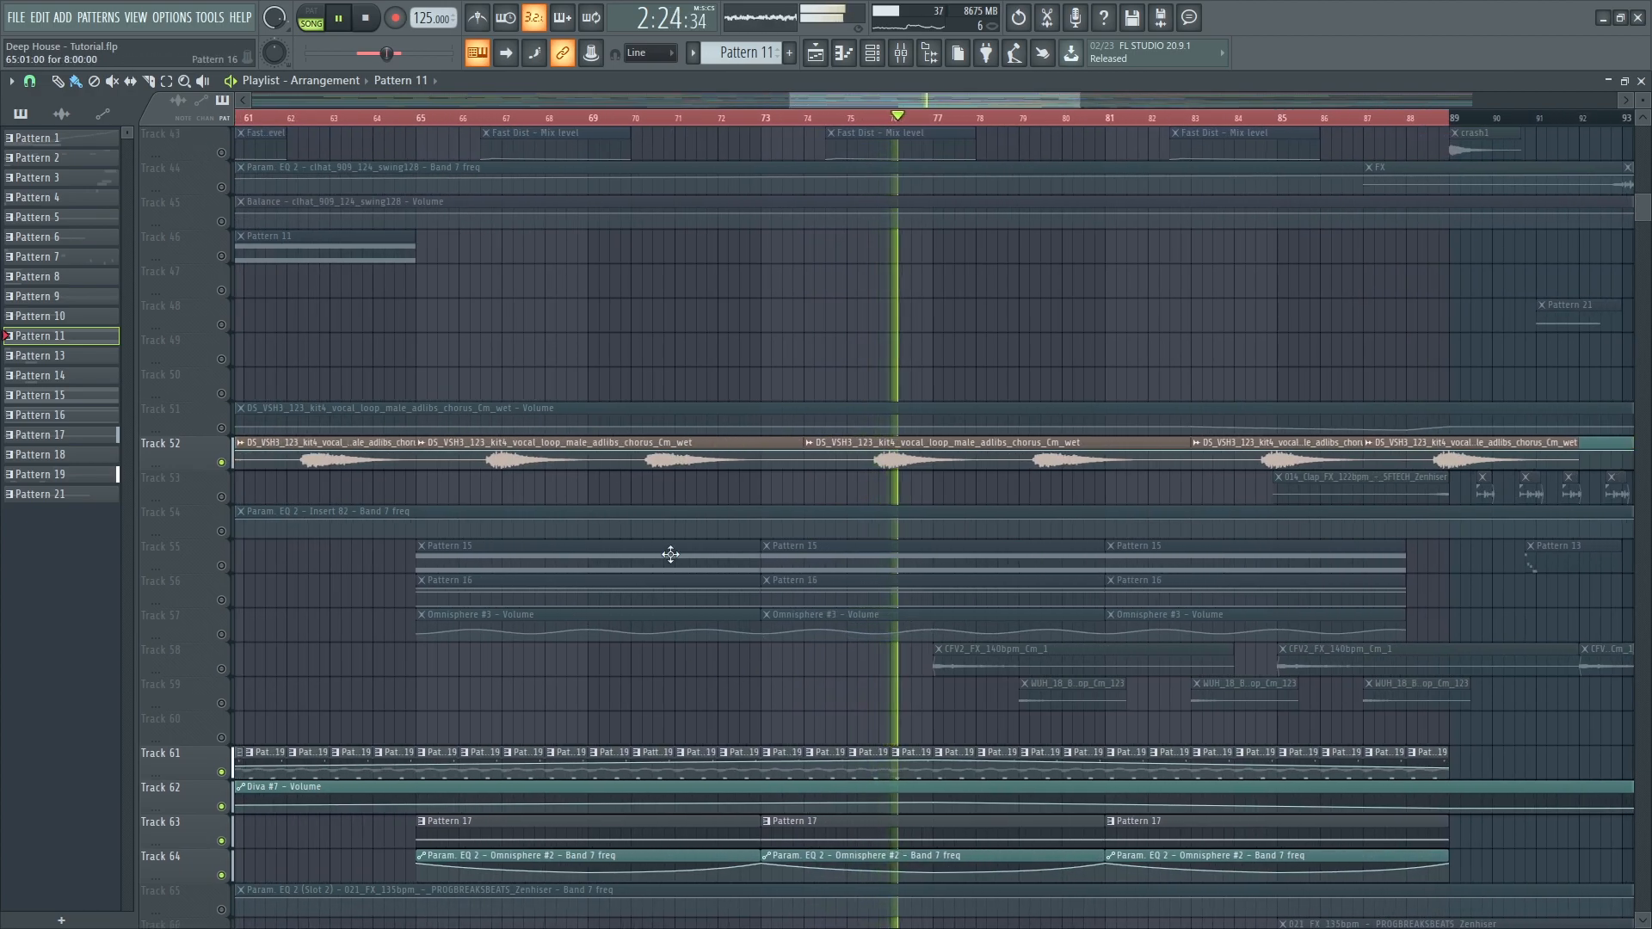
click(223, 565)
click(223, 599)
click(223, 634)
click(221, 531)
click(418, 120)
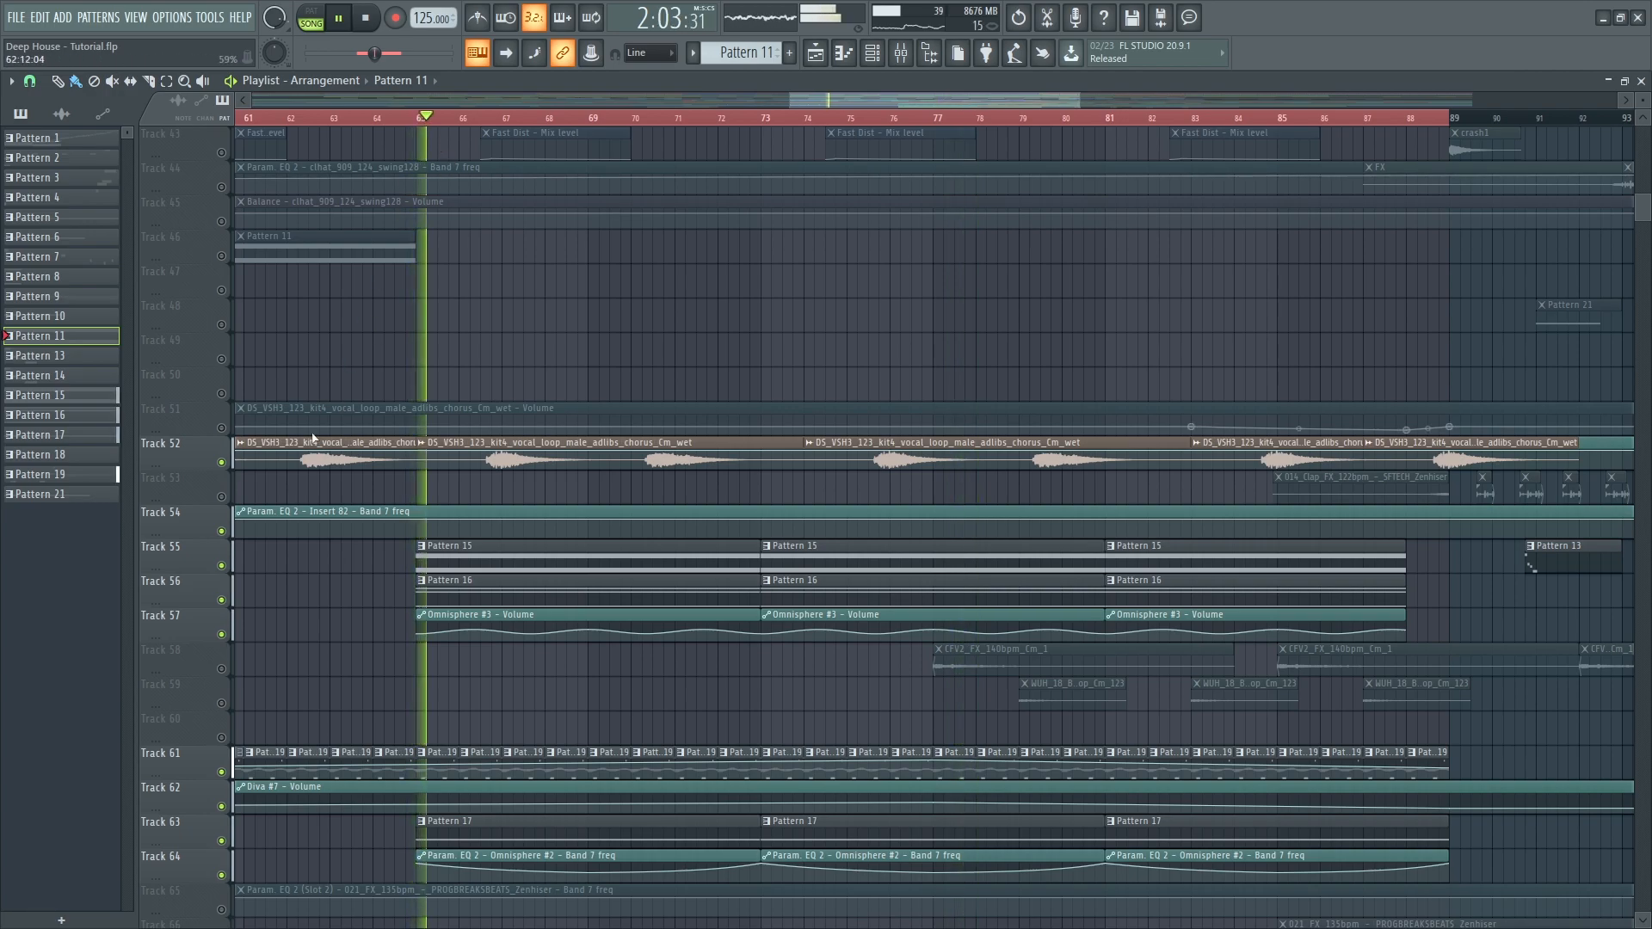
- Solo Track 55 together with the EQ automation on Track 54 and set the time selection from bar 65 to bar 73
right_click(222, 565)
click(221, 531)
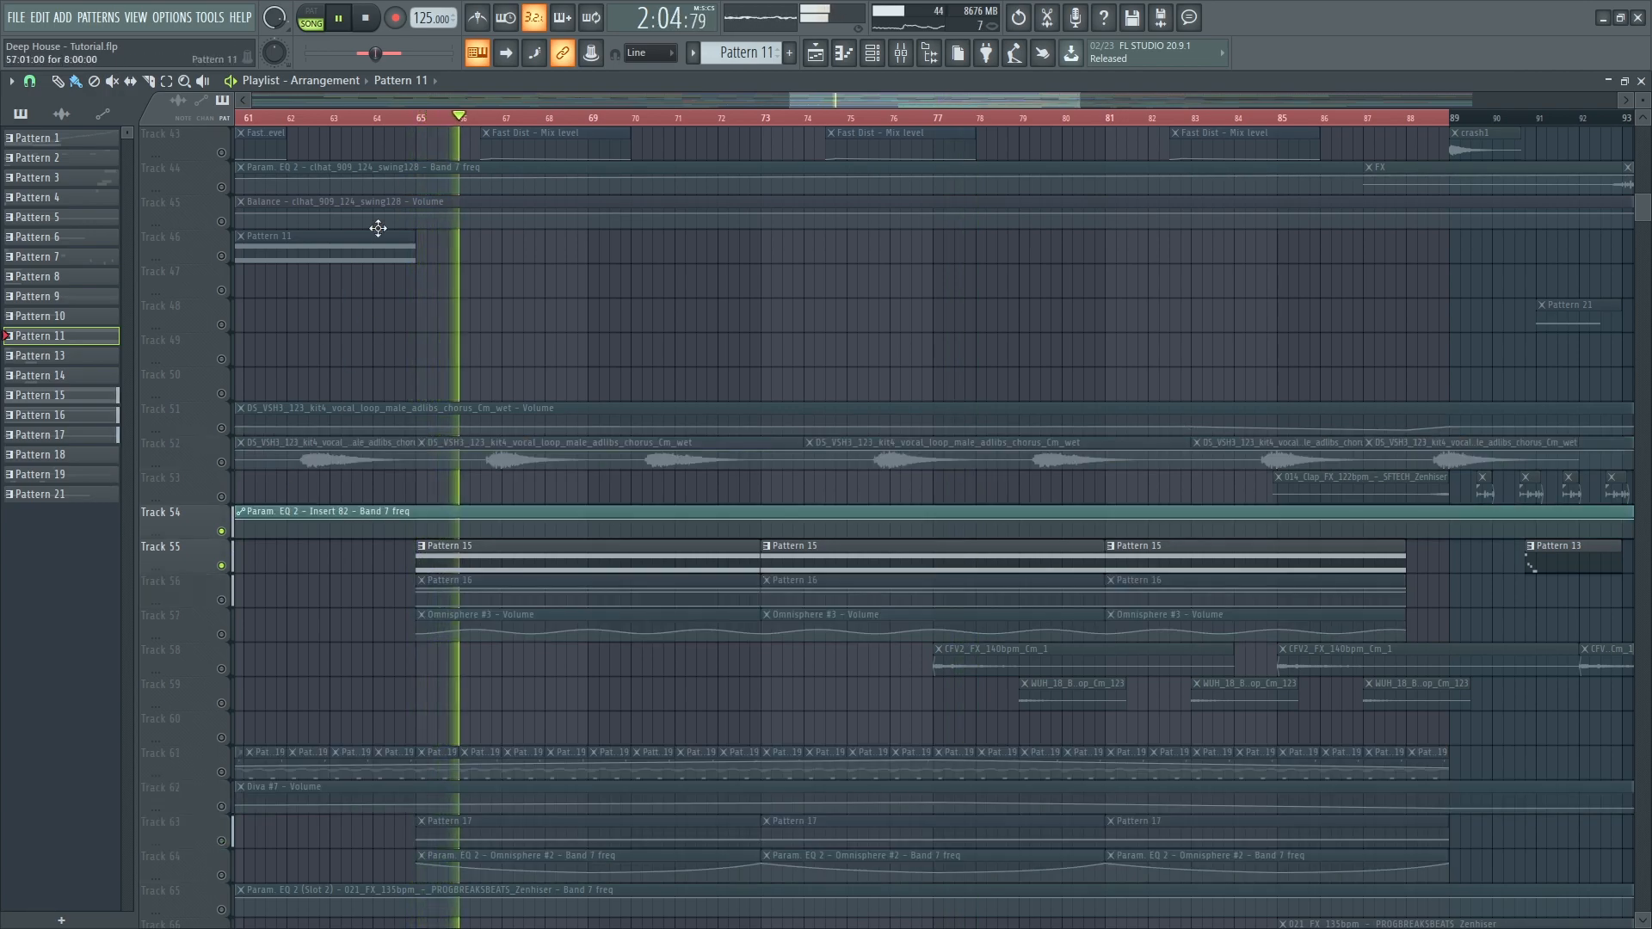
click(422, 122)
drag(423, 120, 752, 155)
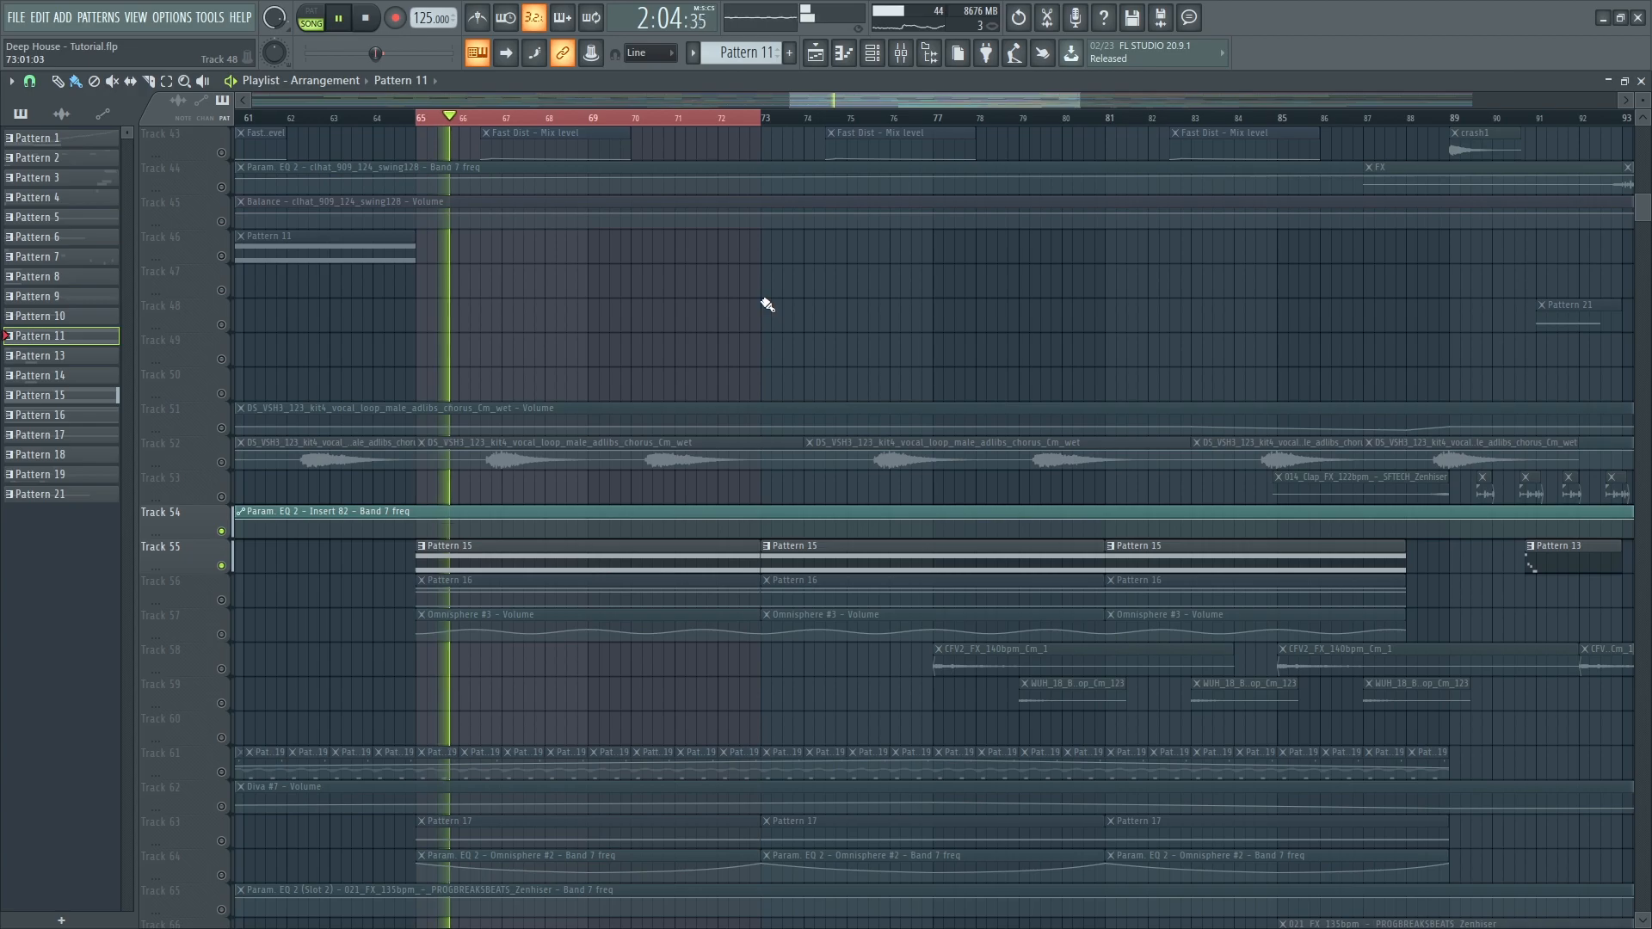
- Examine Fruity parametric EQ 2 and Kickstart on the Diva #5 mixer track, then close all plugin windows
key(F9)
click(594, 430)
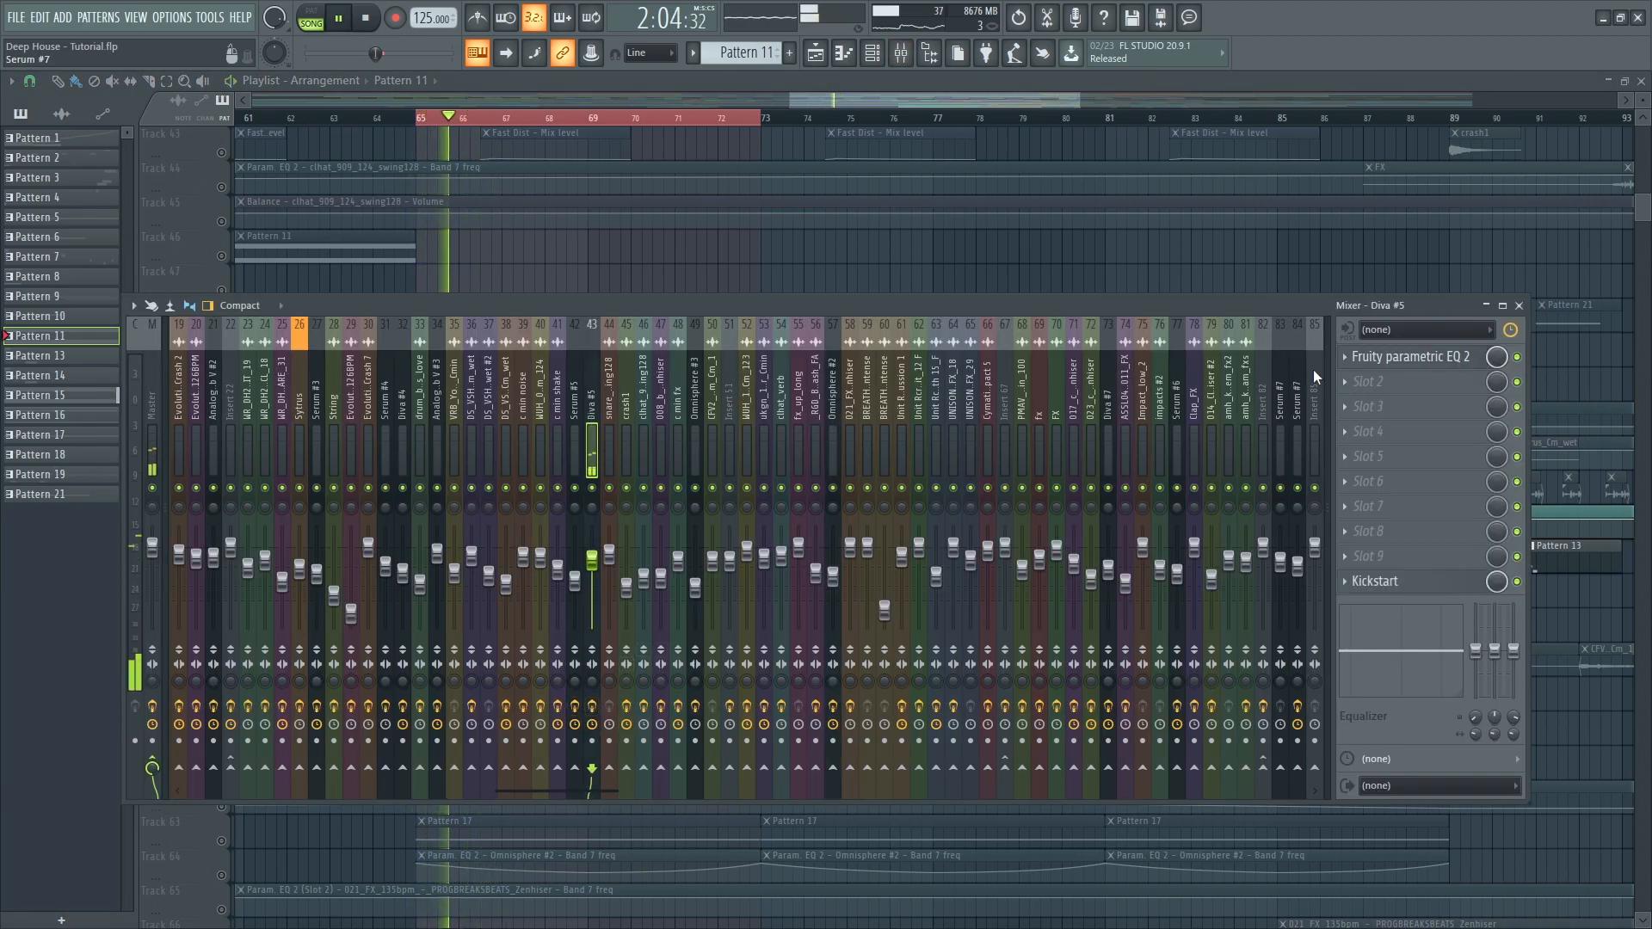
click(1374, 358)
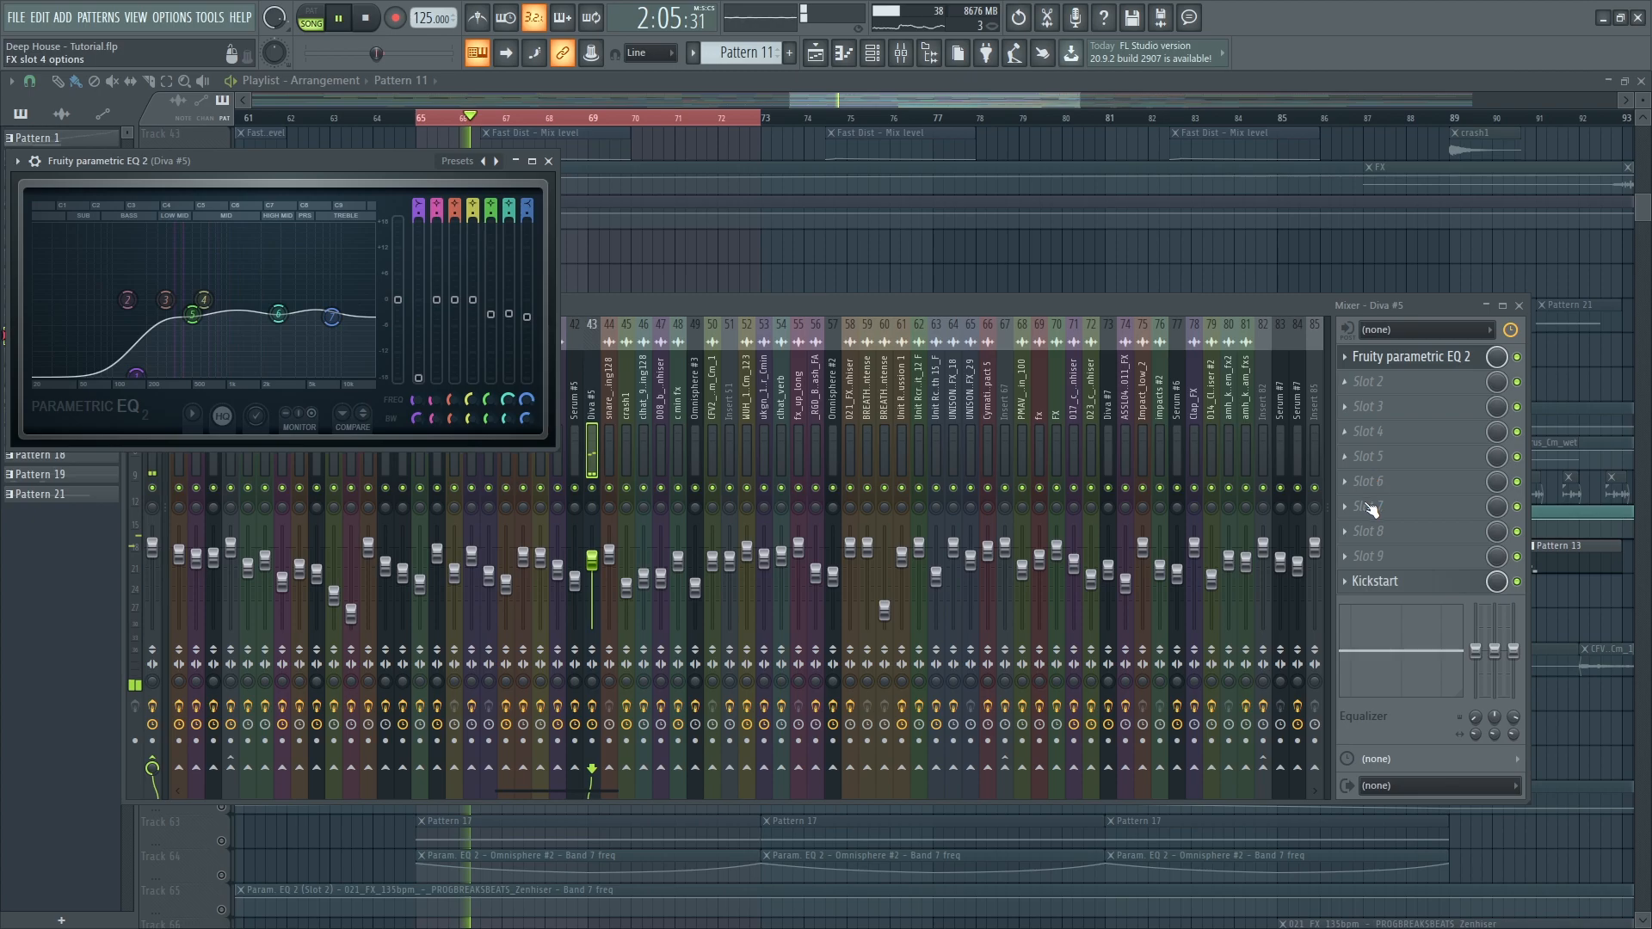
click(1413, 584)
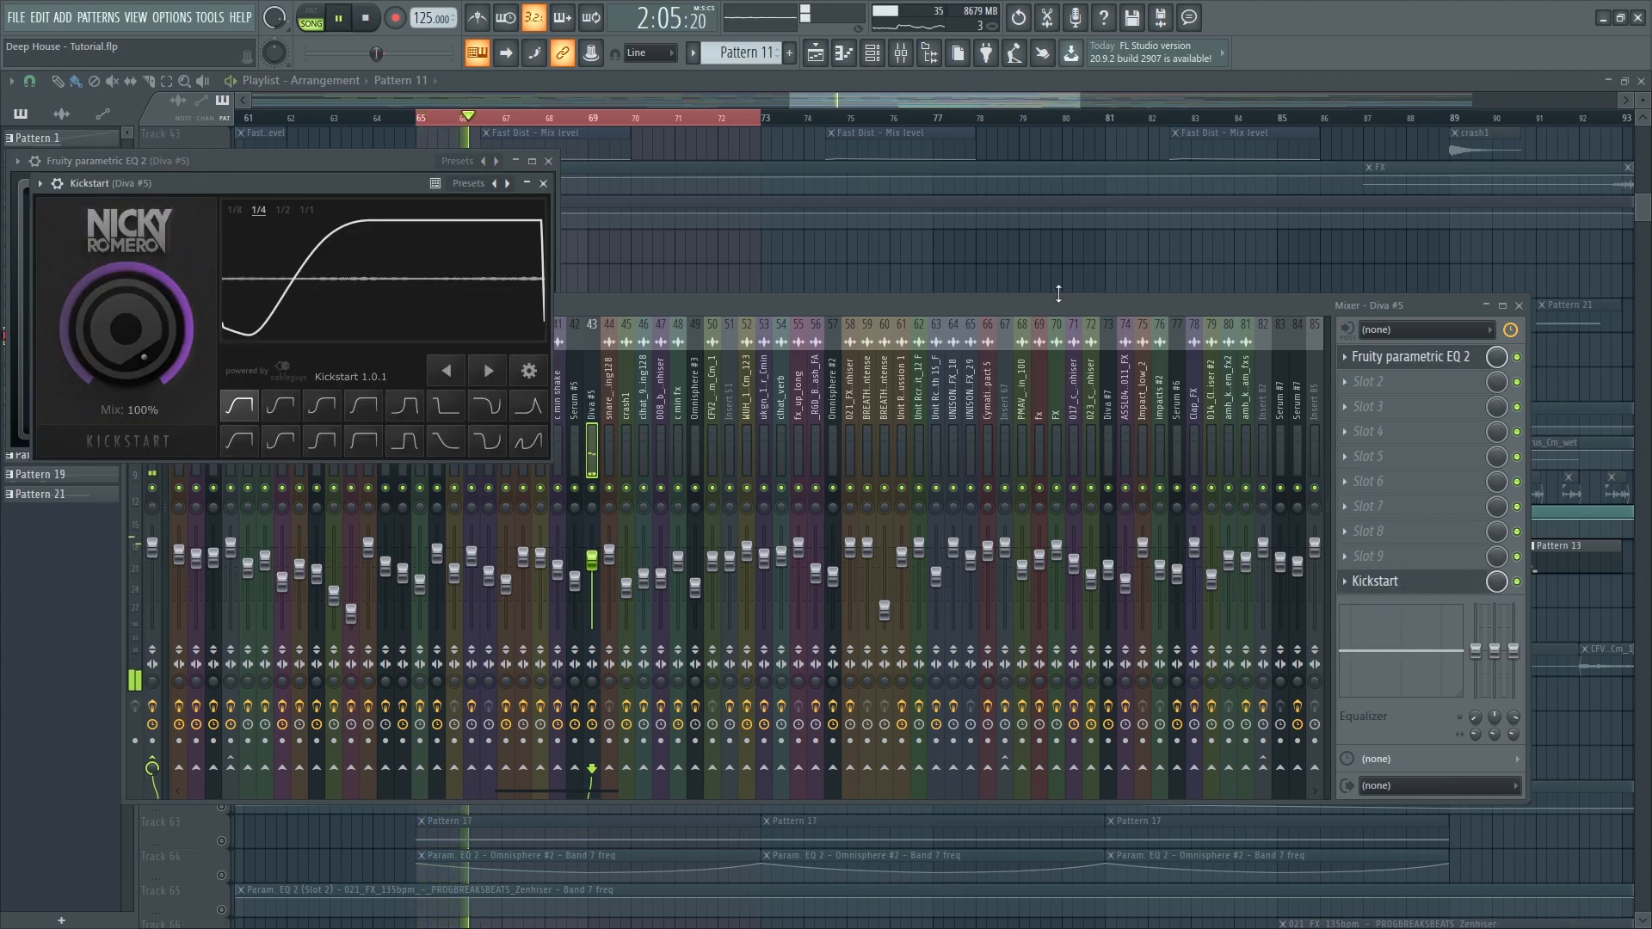
key(F12)
- Stop playback, unmute Tracks 56 to 58, mute Track 55, and start playback again
key(space)
click(220, 619)
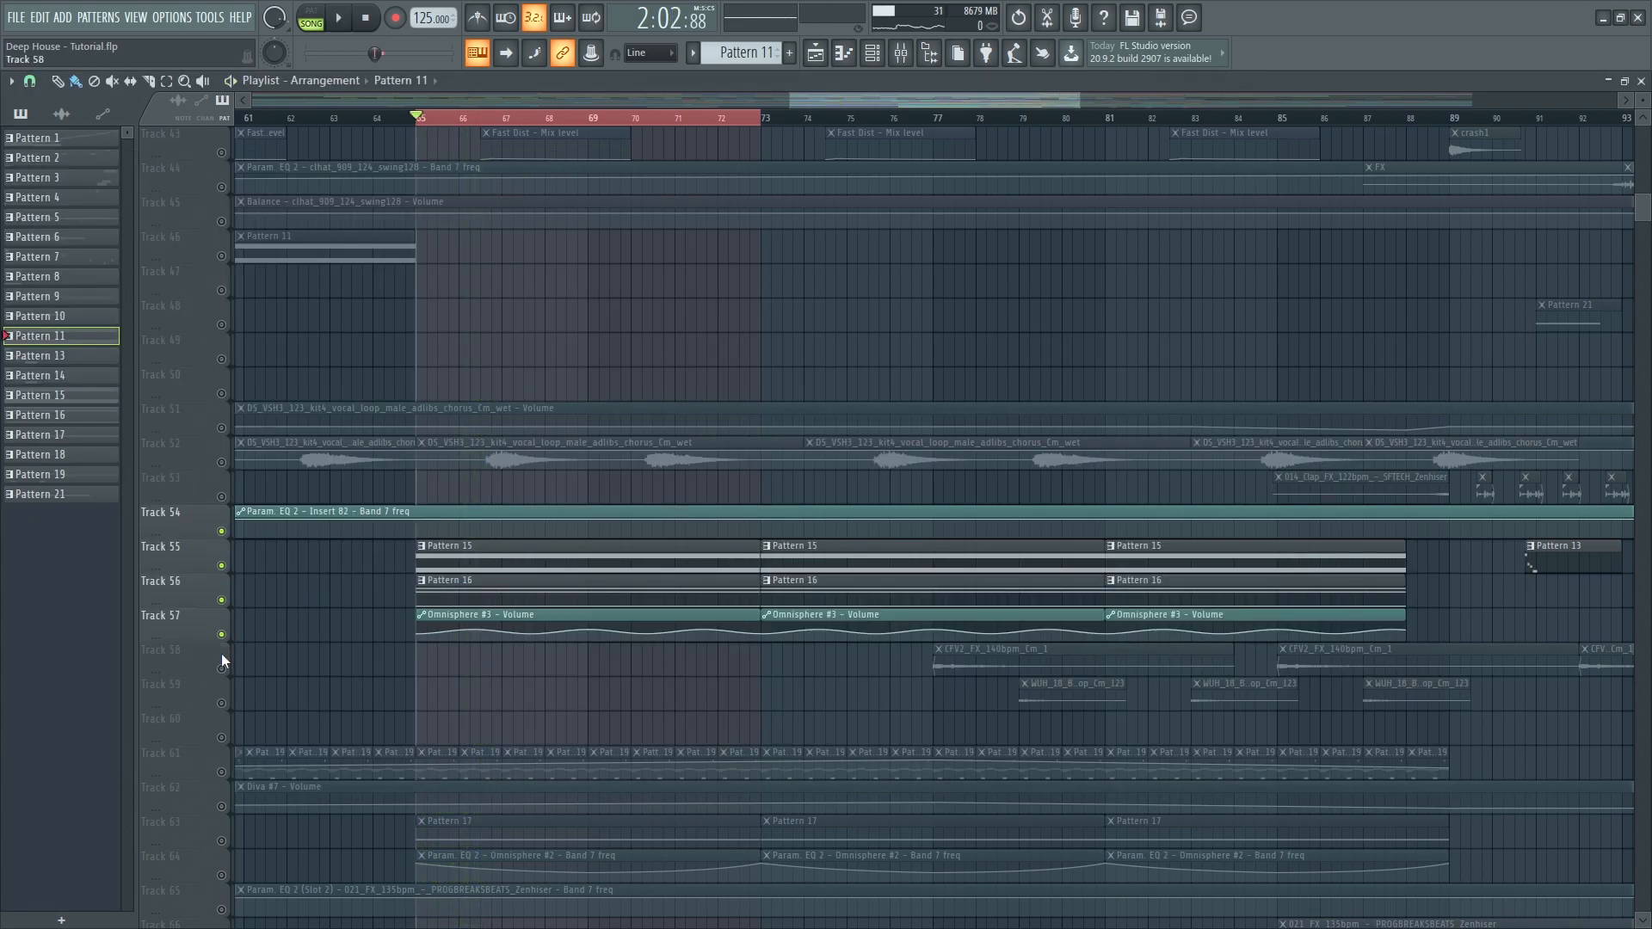
click(221, 653)
click(220, 568)
key(space)
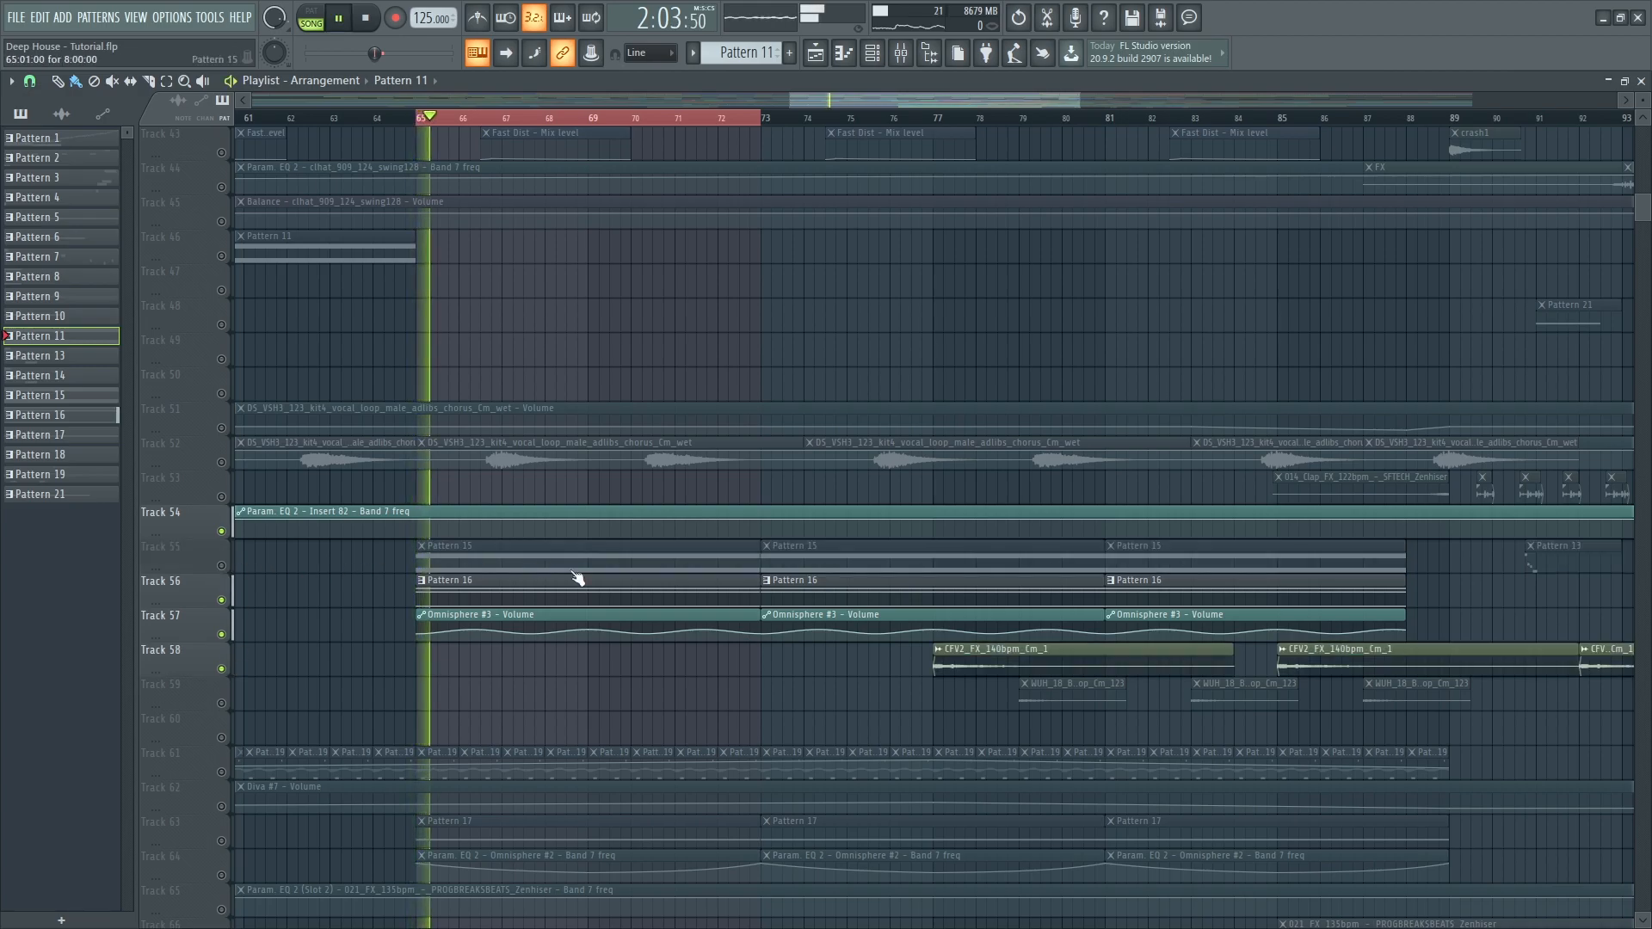
- Examine the two Fruity parametric EQ 2 effects on the Omnisphere #3 mixer track, then close all plugin windows
key(F9)
click(695, 427)
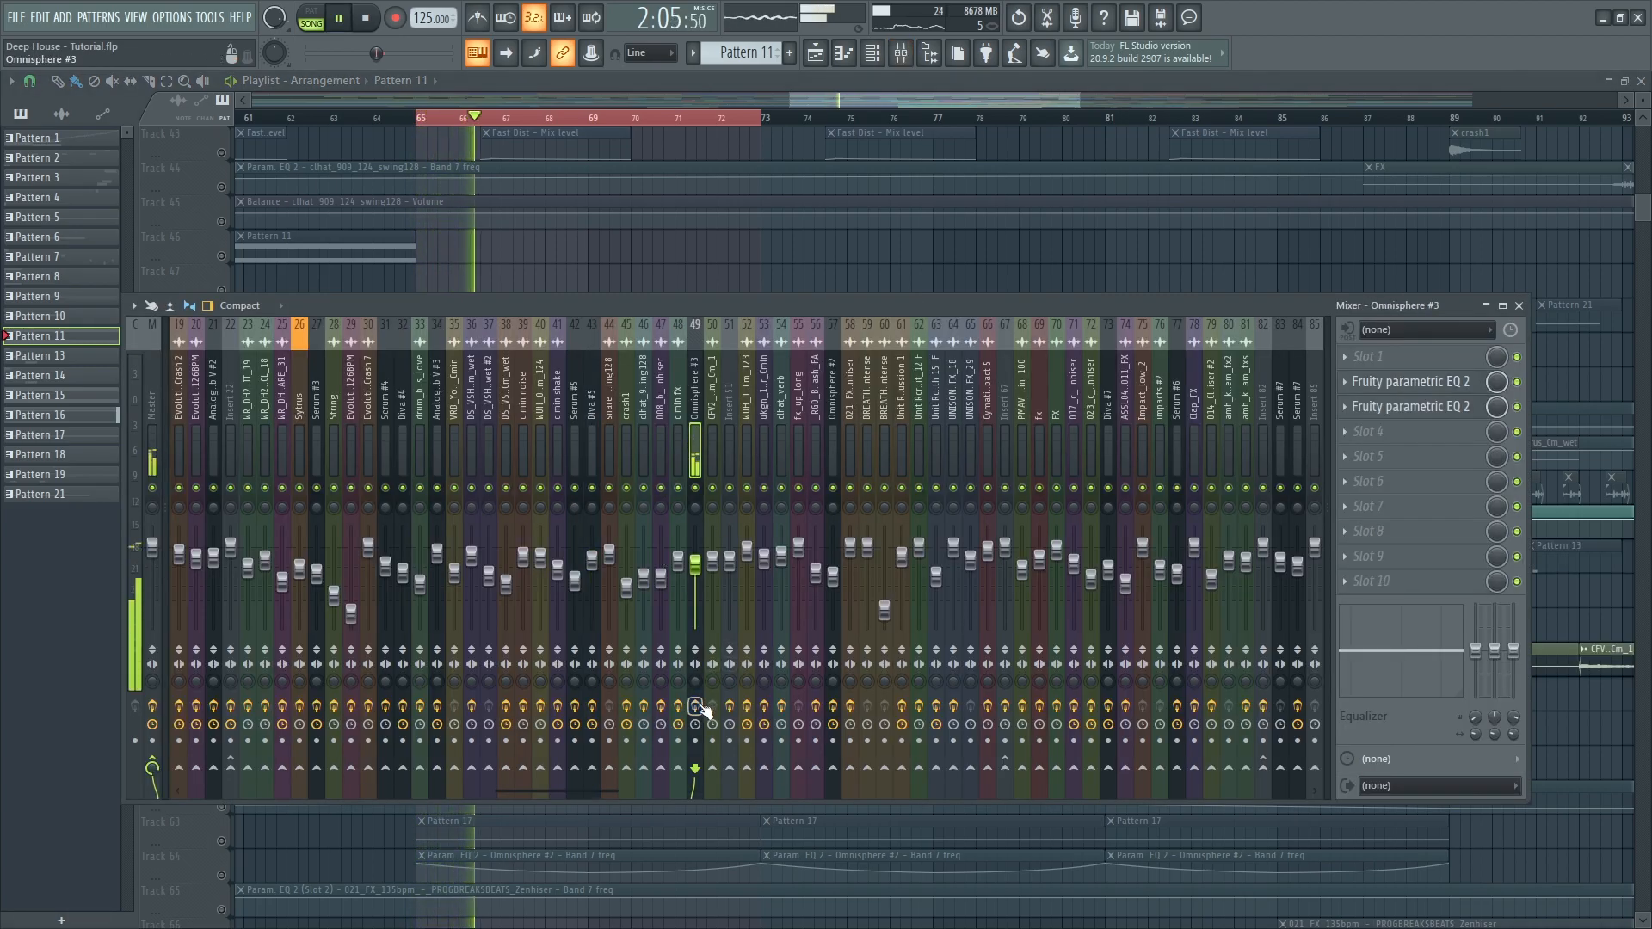
click(1414, 387)
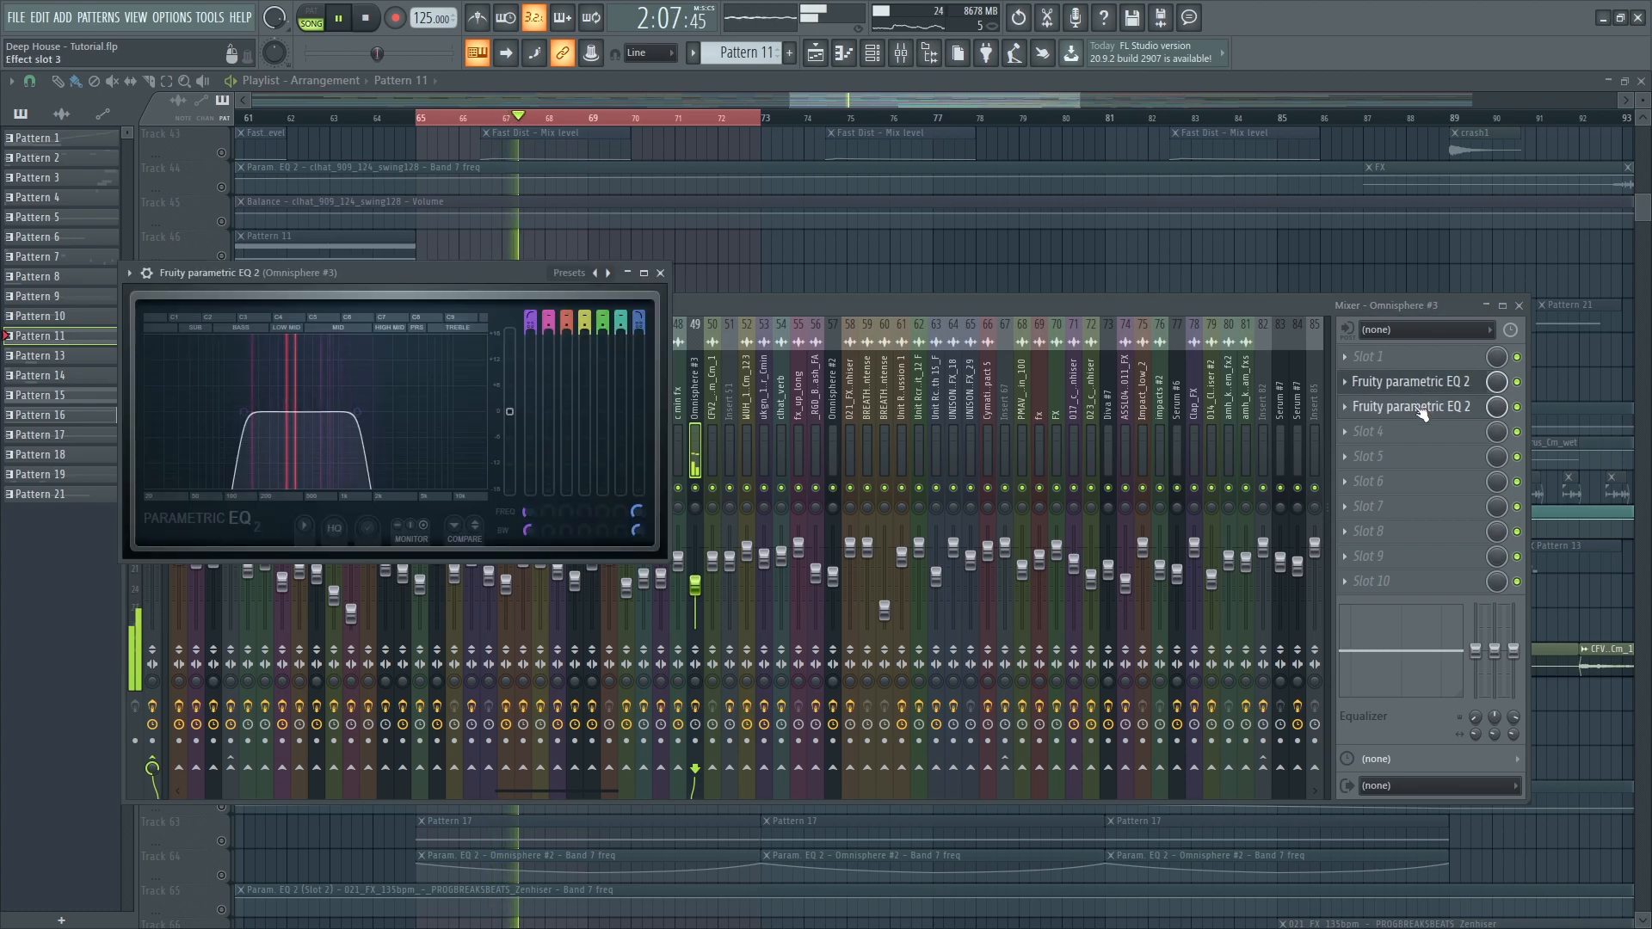
click(1419, 408)
key(F12)
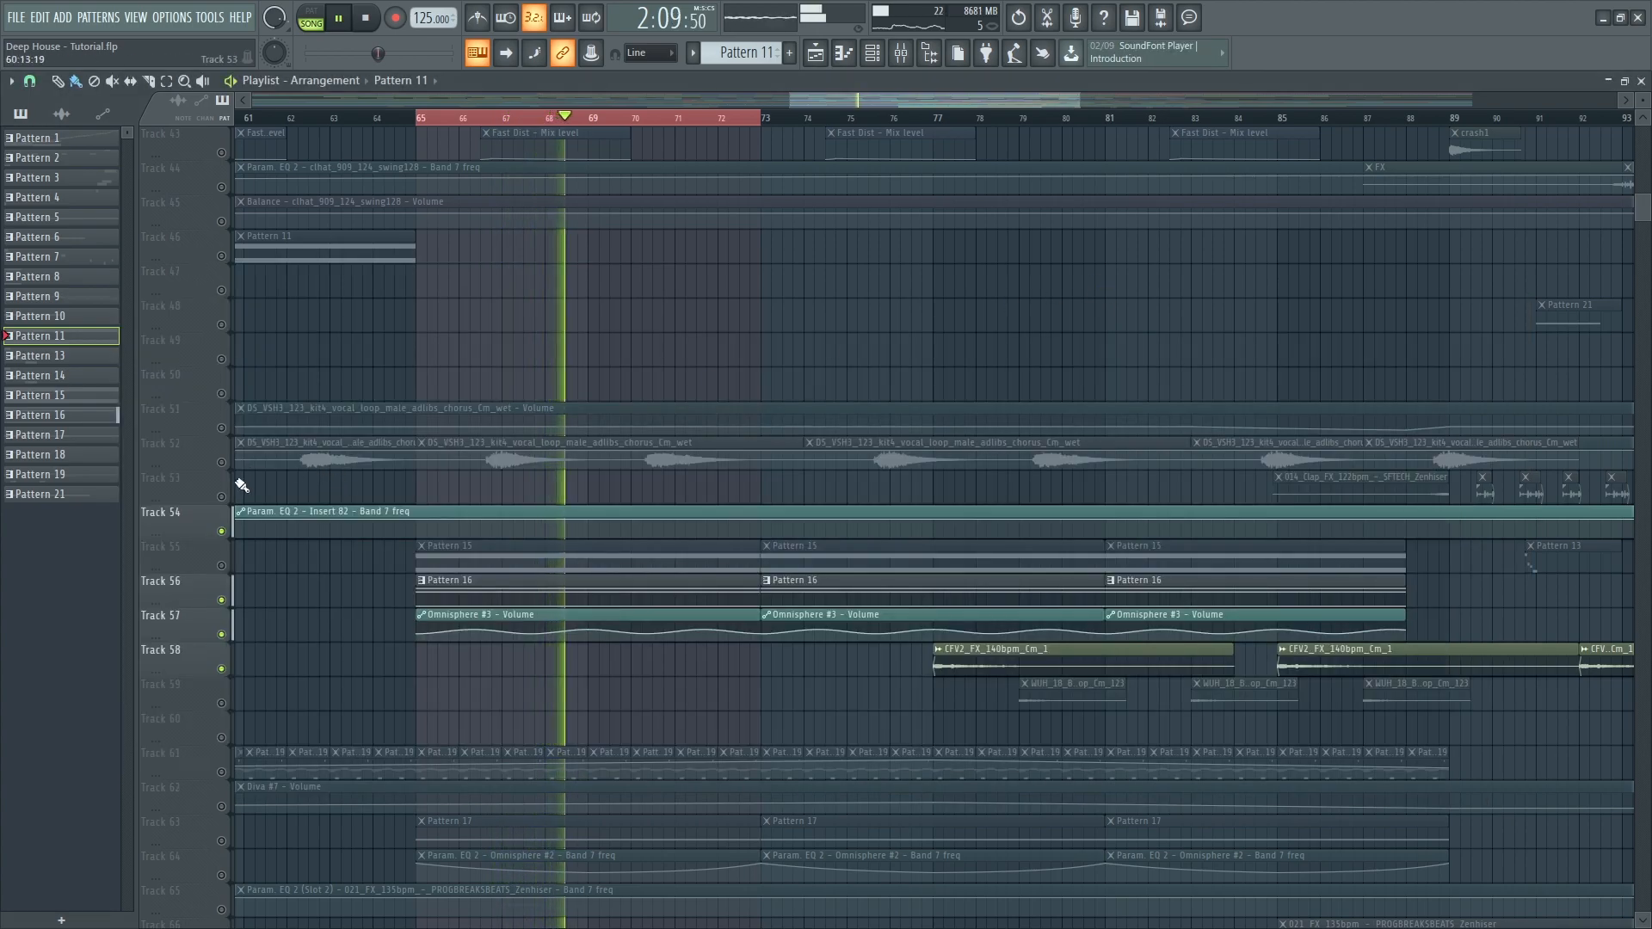
- Unmute Track 55 and turn the rest of the playlist tracks back on
scroll(258, 481, up, 6)
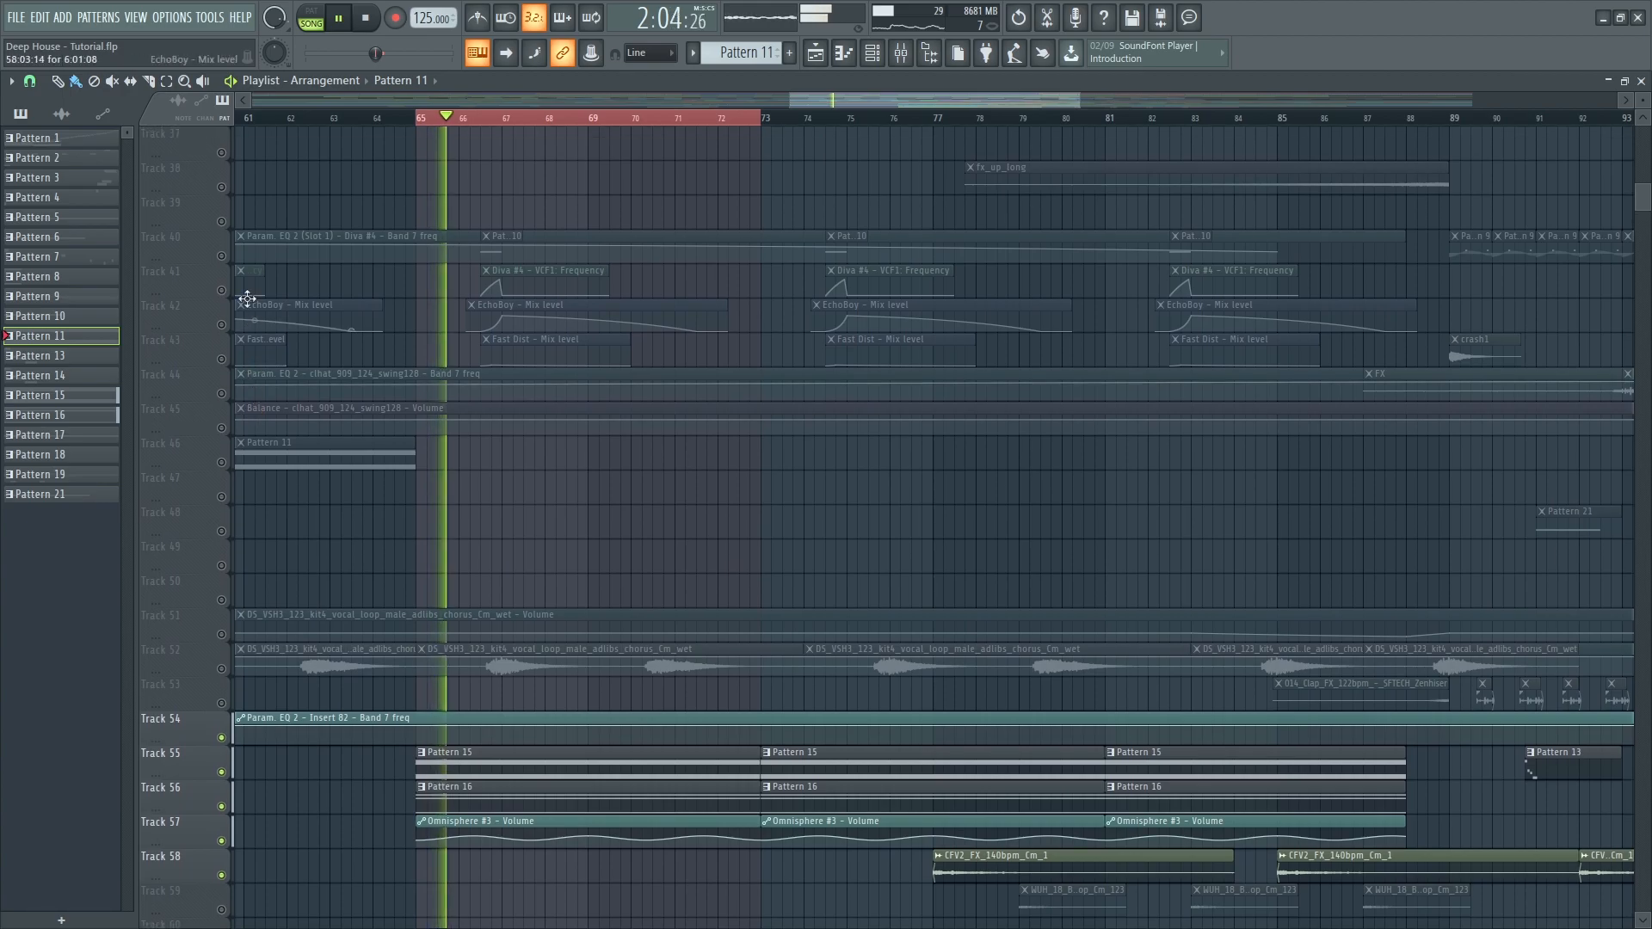
click(222, 256)
scroll(537, 523, down, 3)
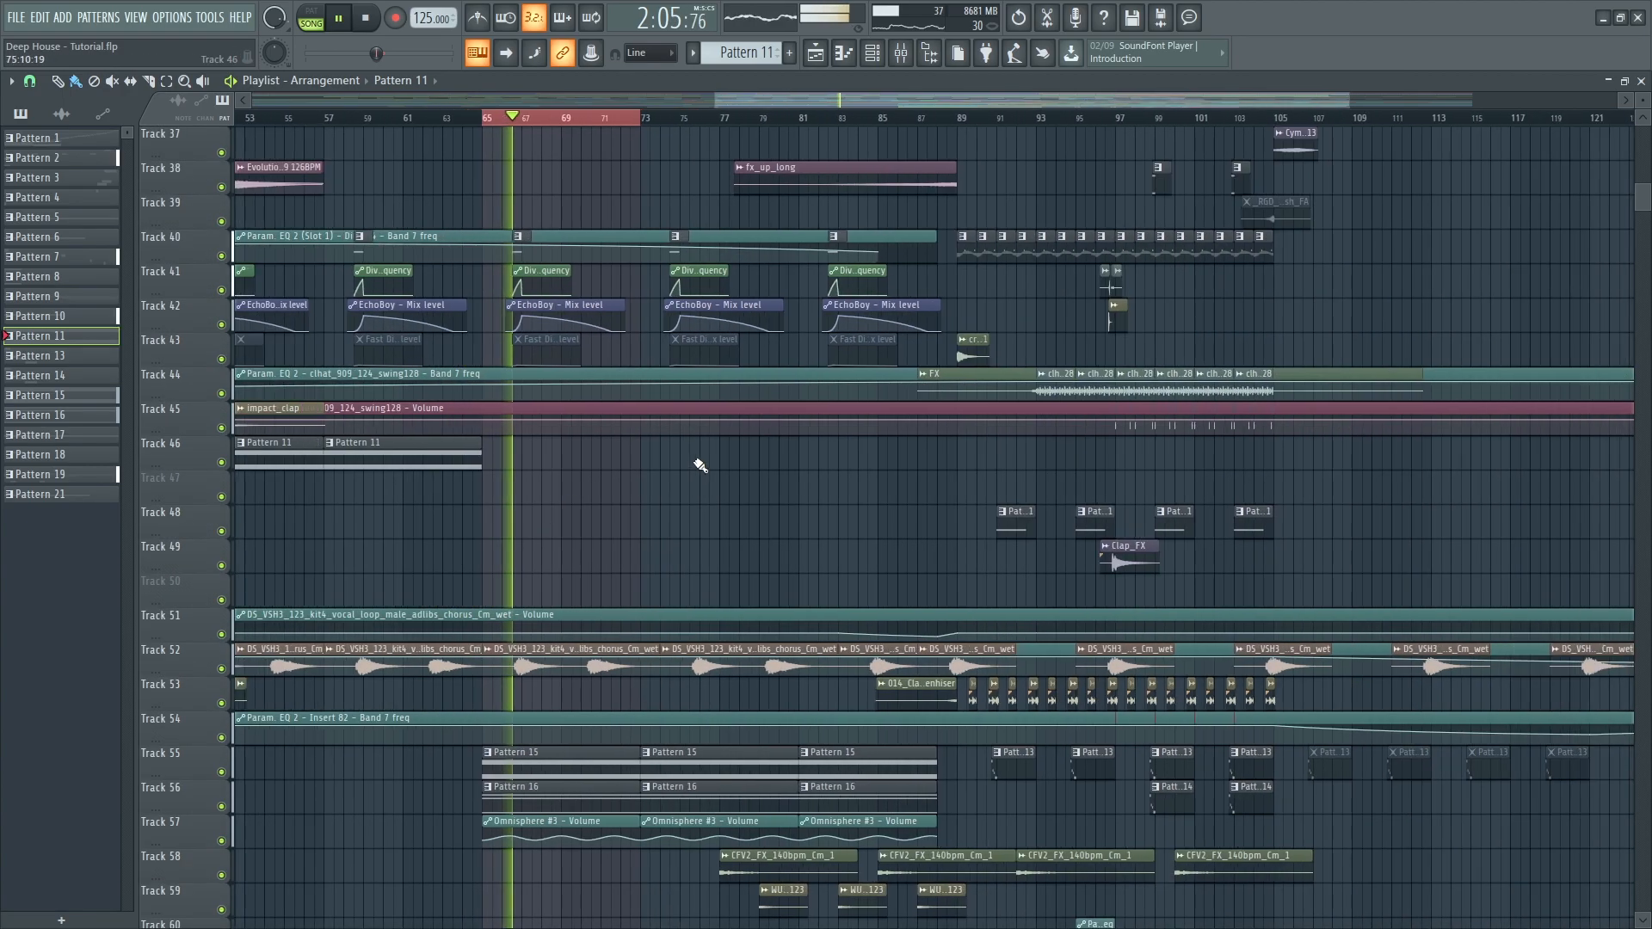
- Extend the playlist's time selection to run from bar 65 to bar 89 and deselect the clips
scroll(732, 379, up, 3)
ctrl+shift+click(949, 120)
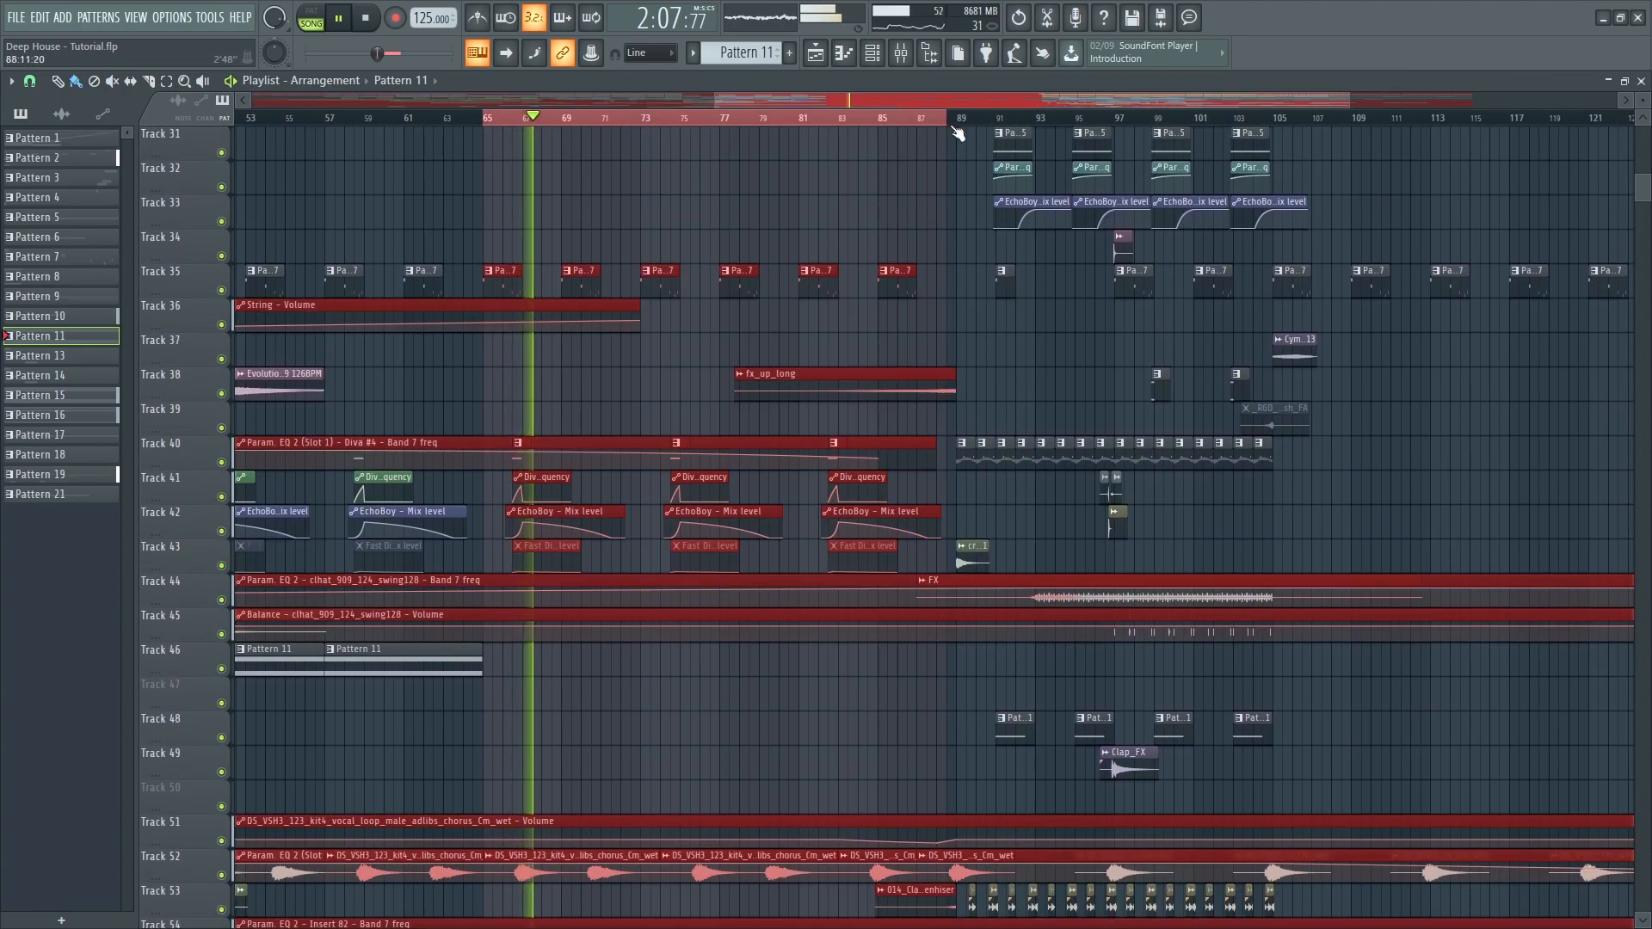
scroll(878, 310, up, 3)
ctrl+click(873, 319)
- Look over the arrangement's upper tracks, then extend the time selection to bar 105 and deselect the clips
scroll(851, 352, up, 8)
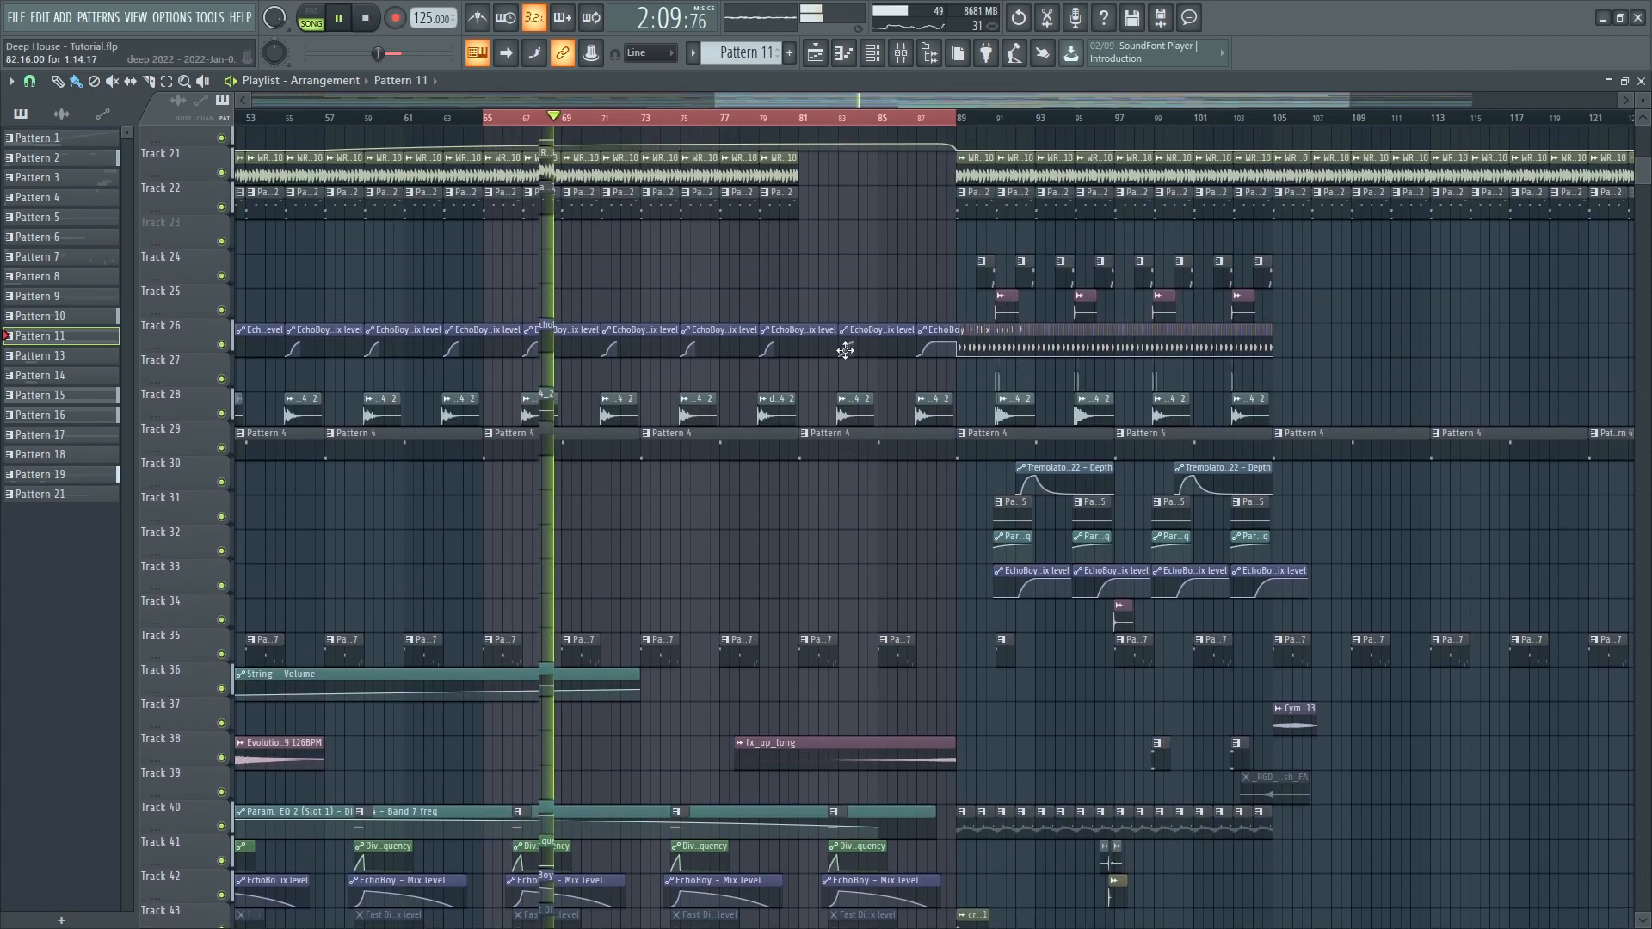
scroll(760, 411, up, 18)
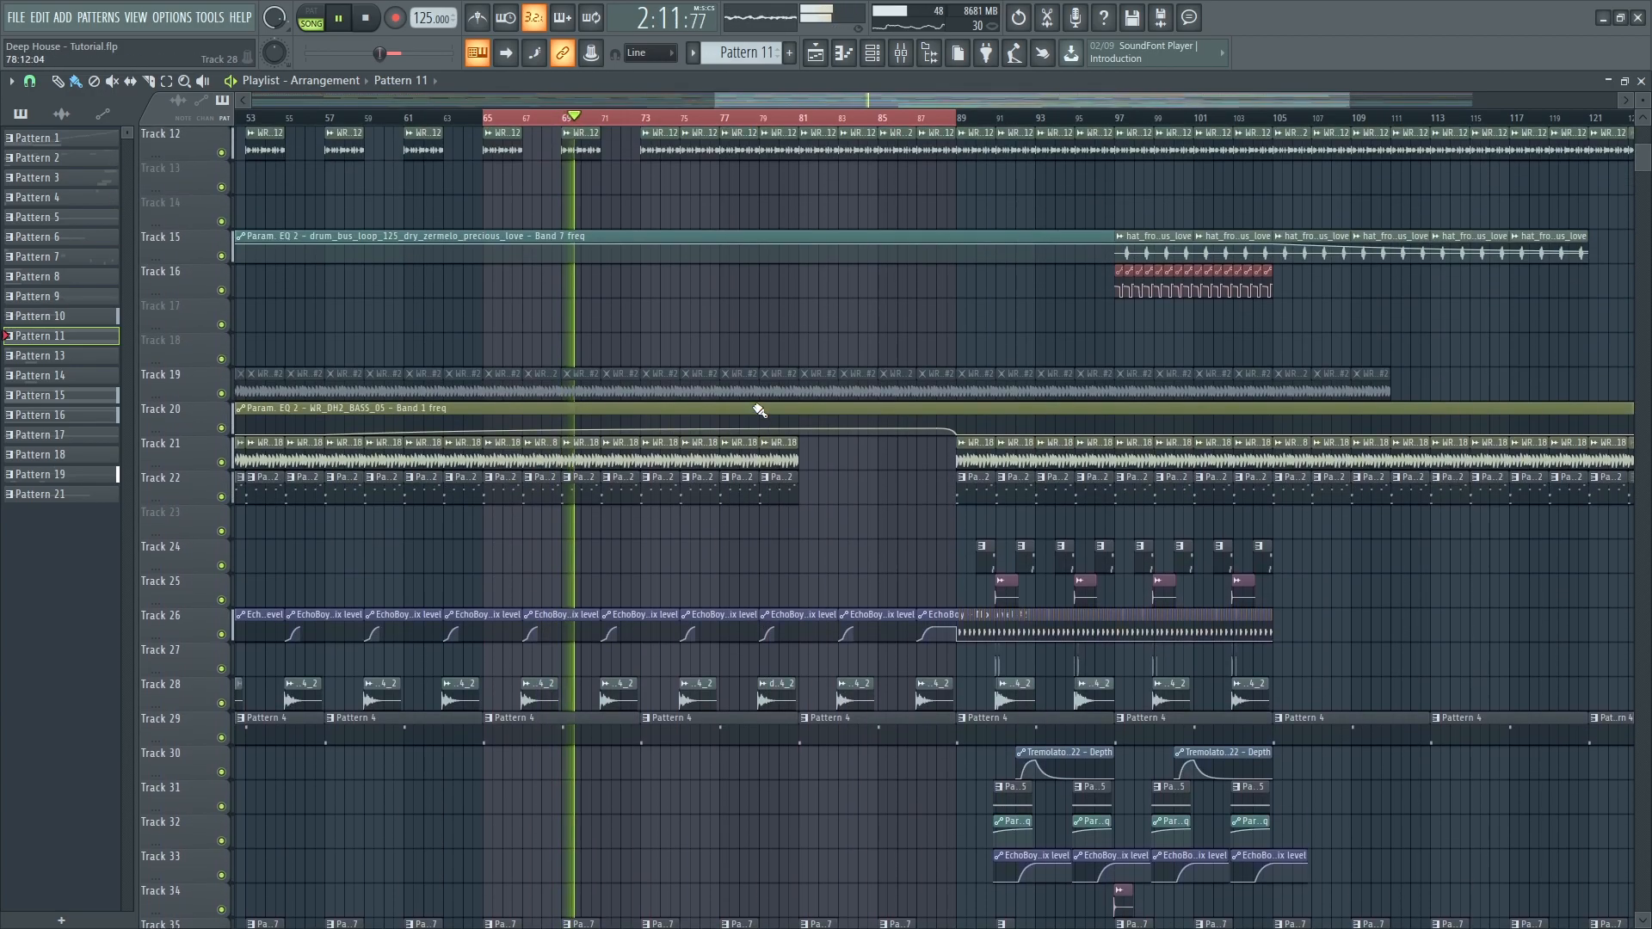
scroll(744, 420, down, 20)
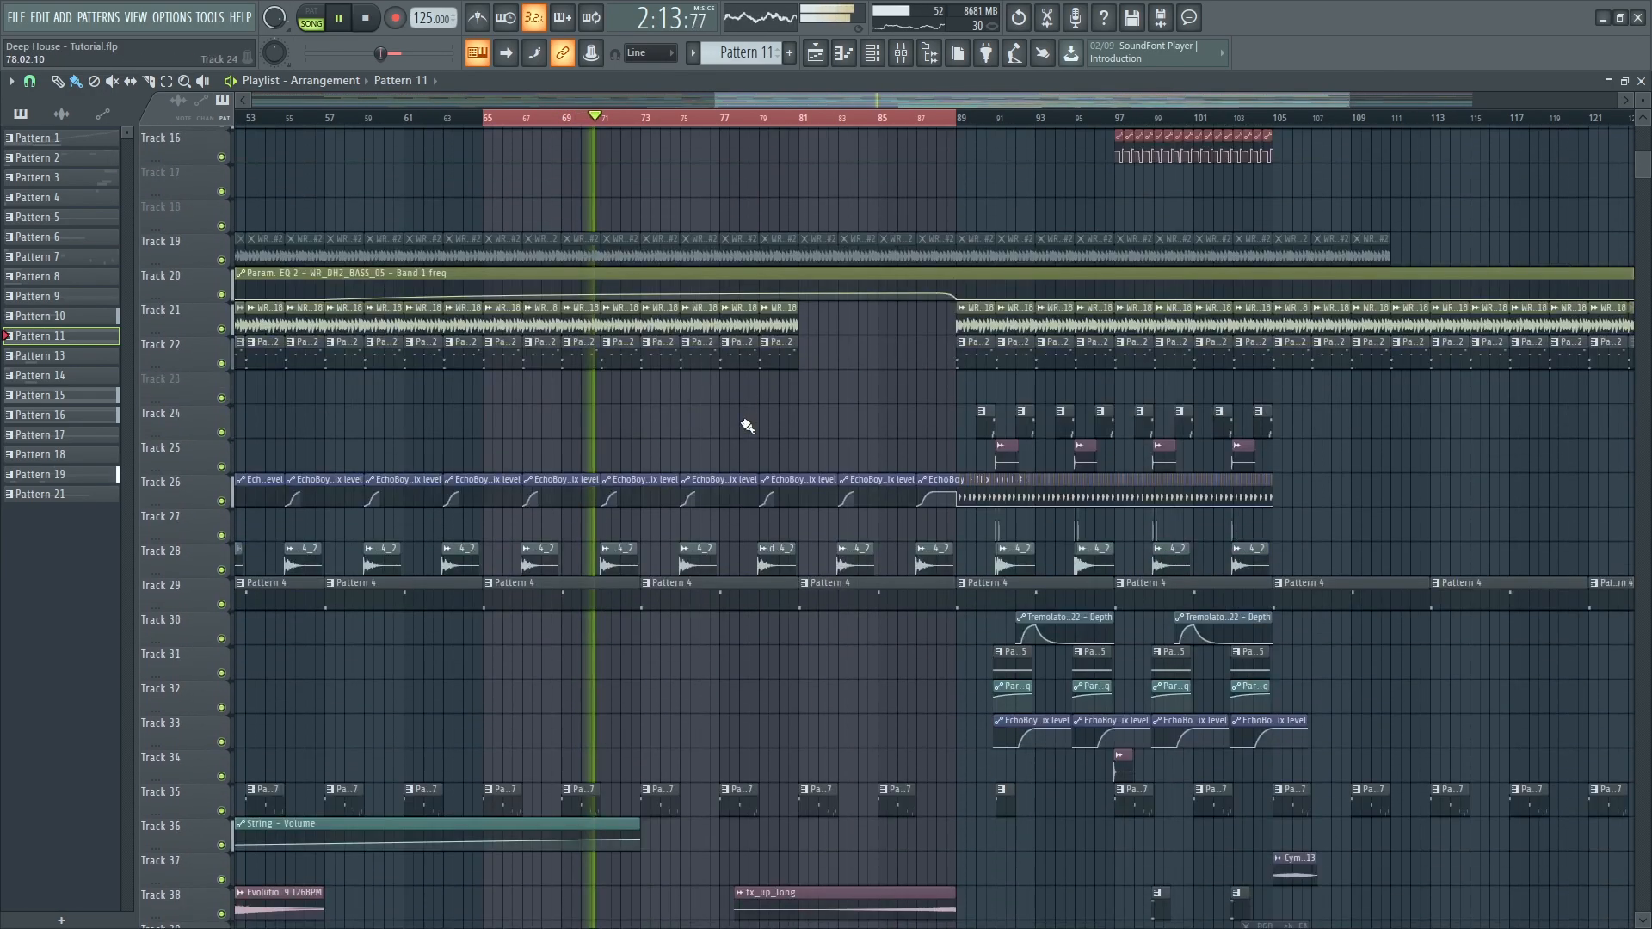
scroll(731, 453, down, 15)
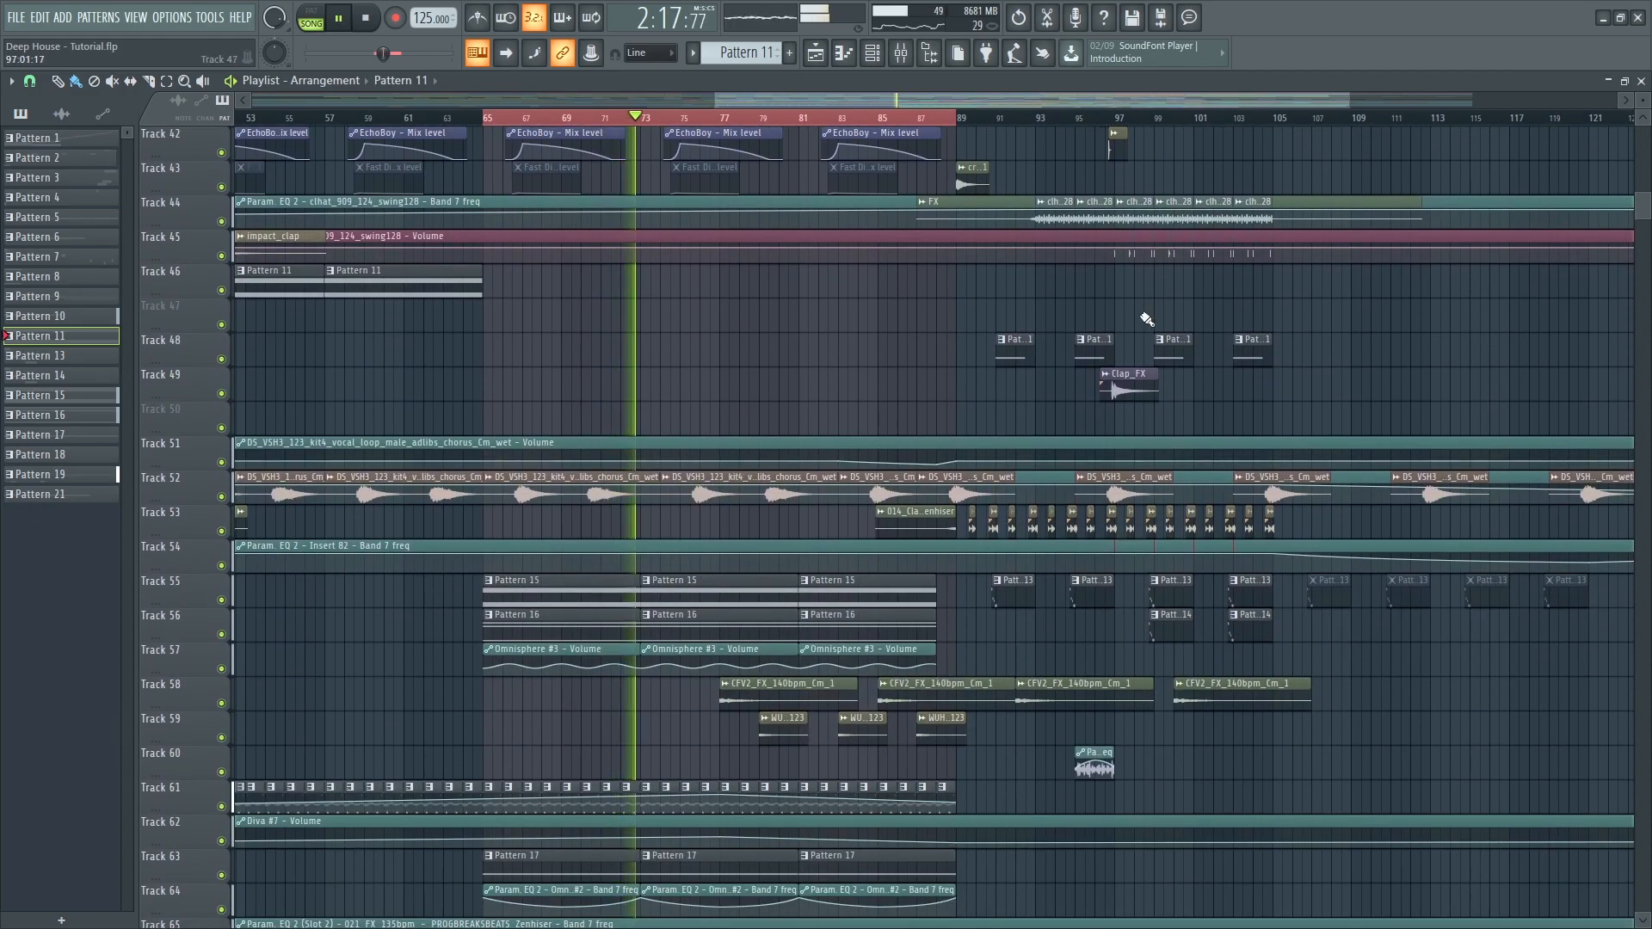
ctrl+shift+click(1282, 118)
ctrl+click(1287, 175)
- Open the channel settings of the PMAV_Atmosphere_08_Cmin_100 clip on Track 73 and show its target mixer track
scroll(1118, 534, down, 10)
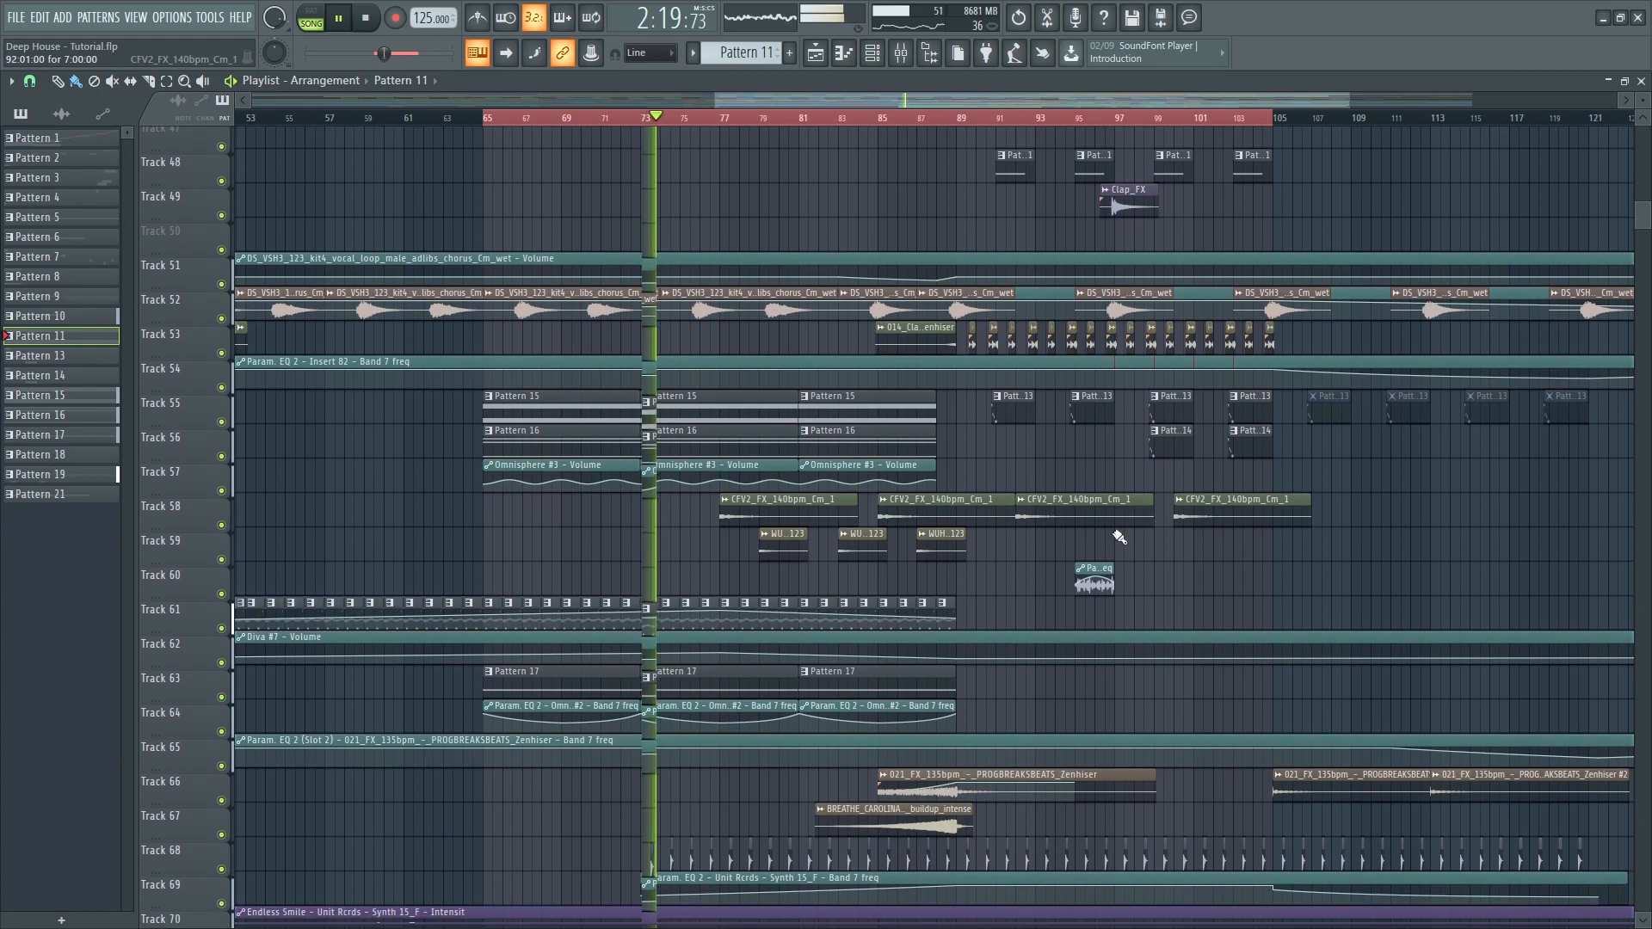
scroll(1119, 537, down, 13)
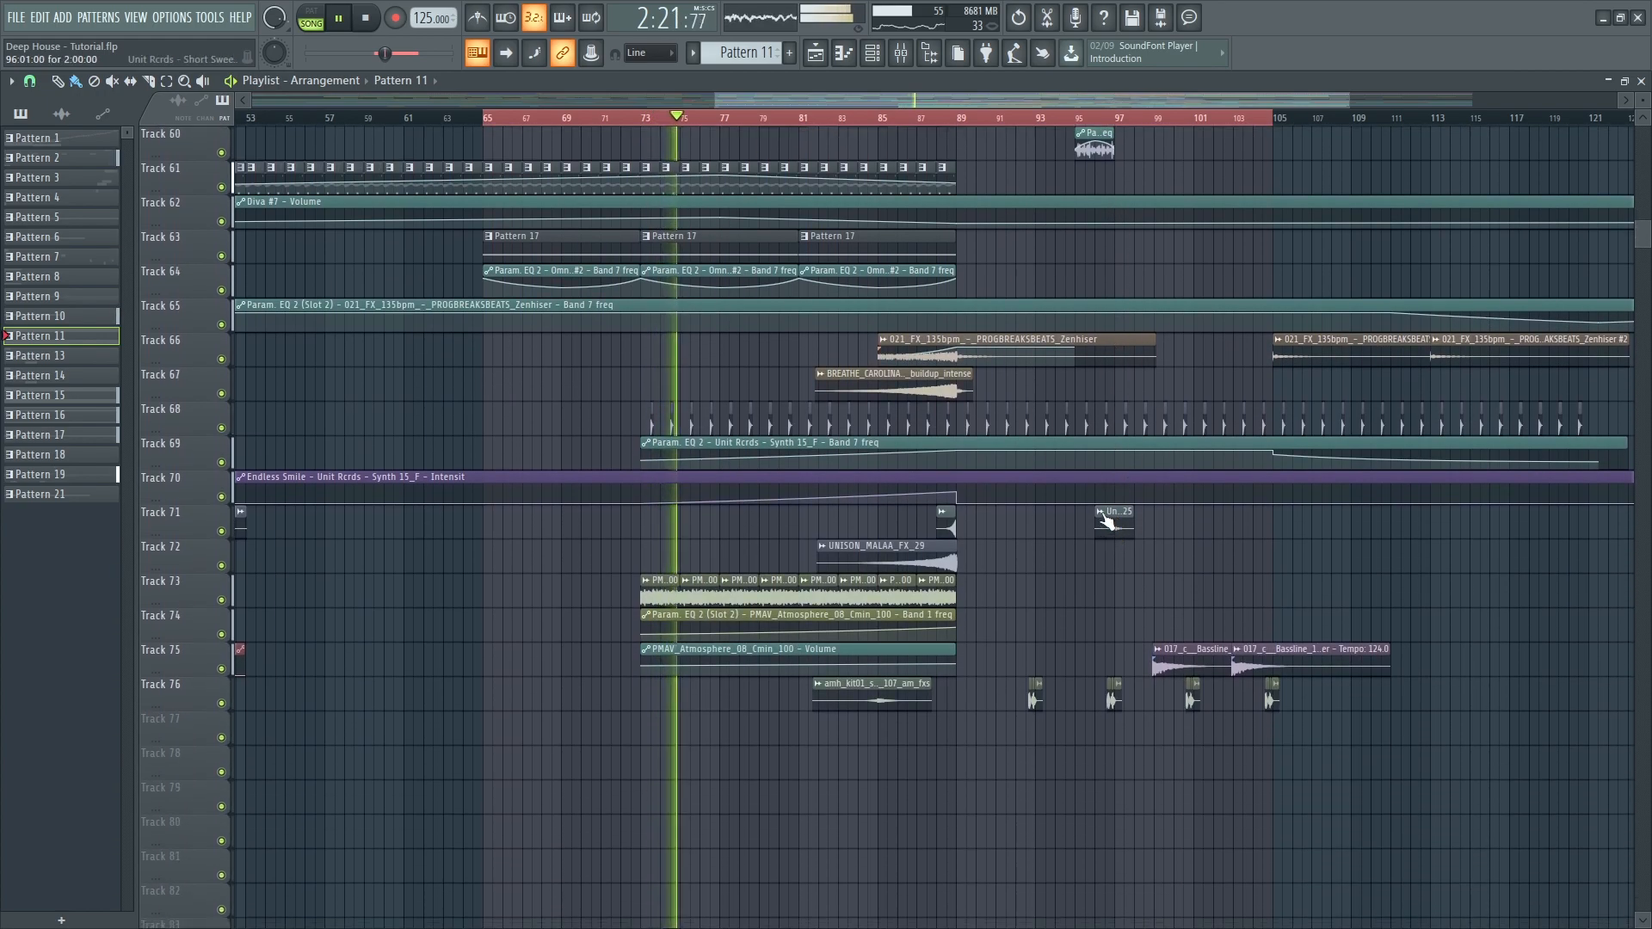
scroll(1102, 517, down, 1)
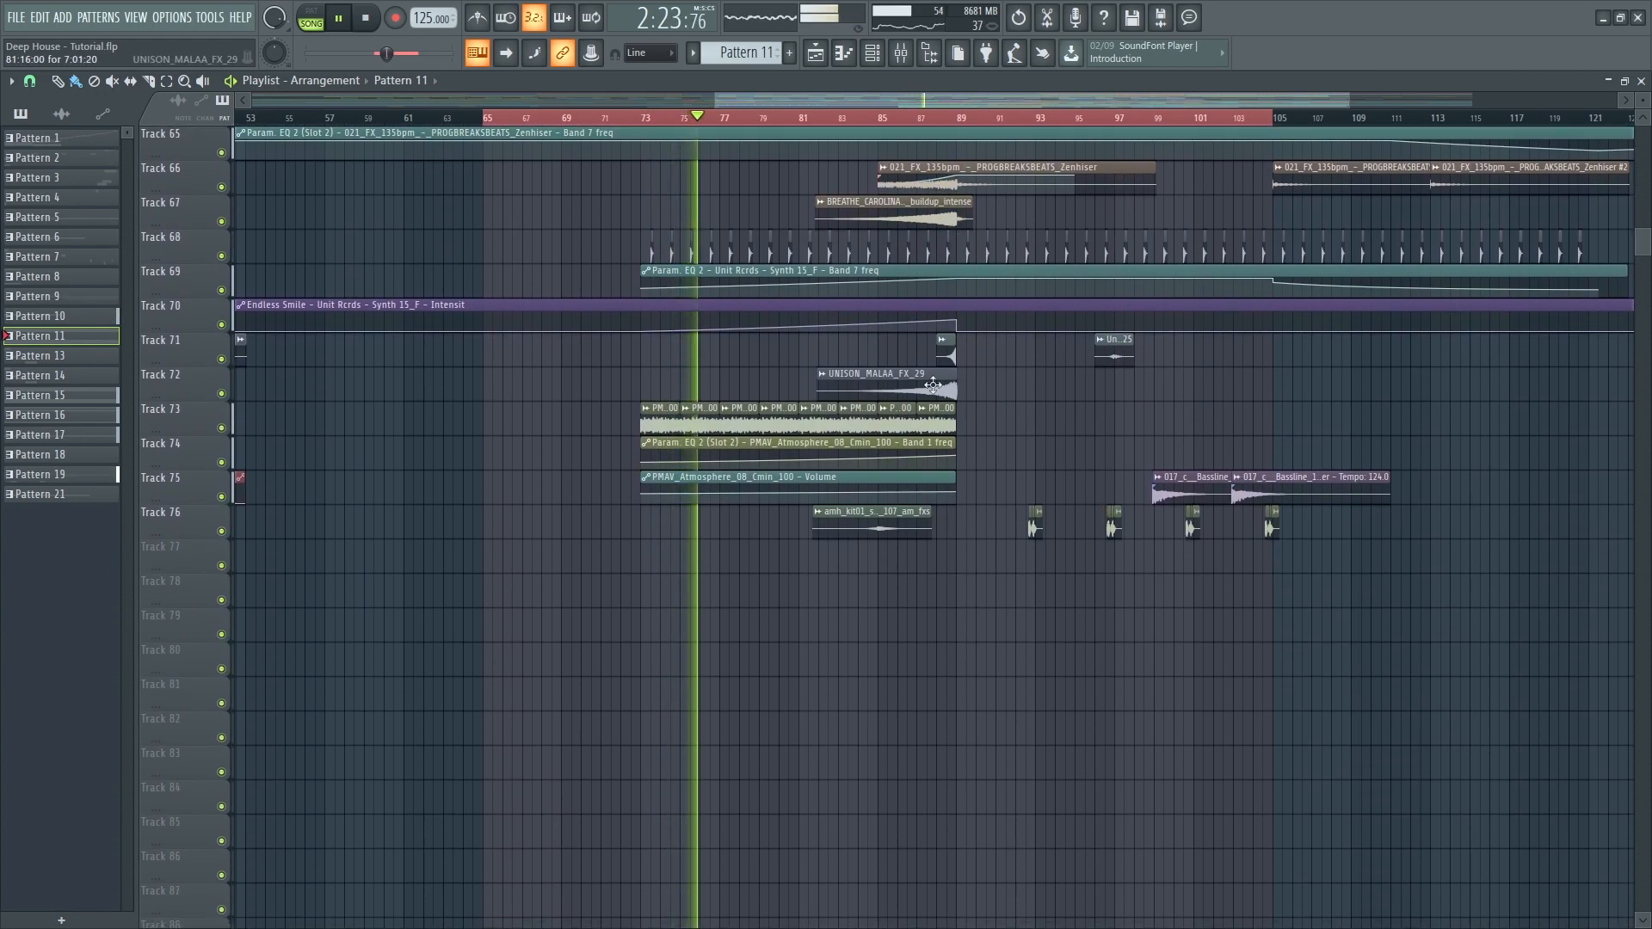
double_click(895, 422)
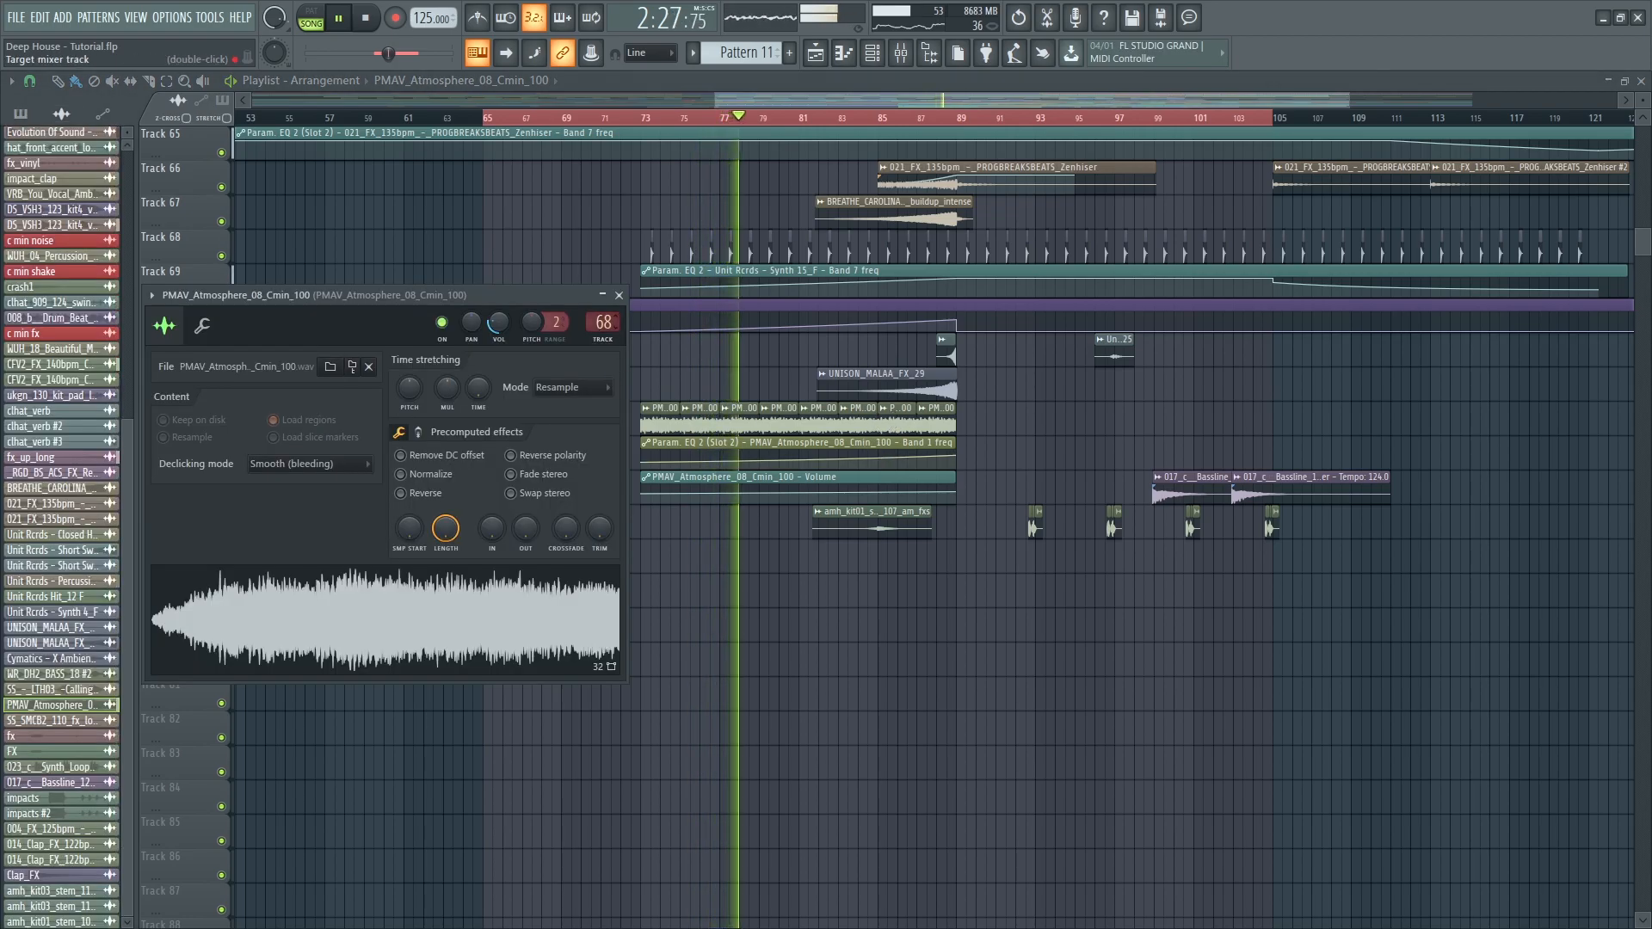
double_click(603, 324)
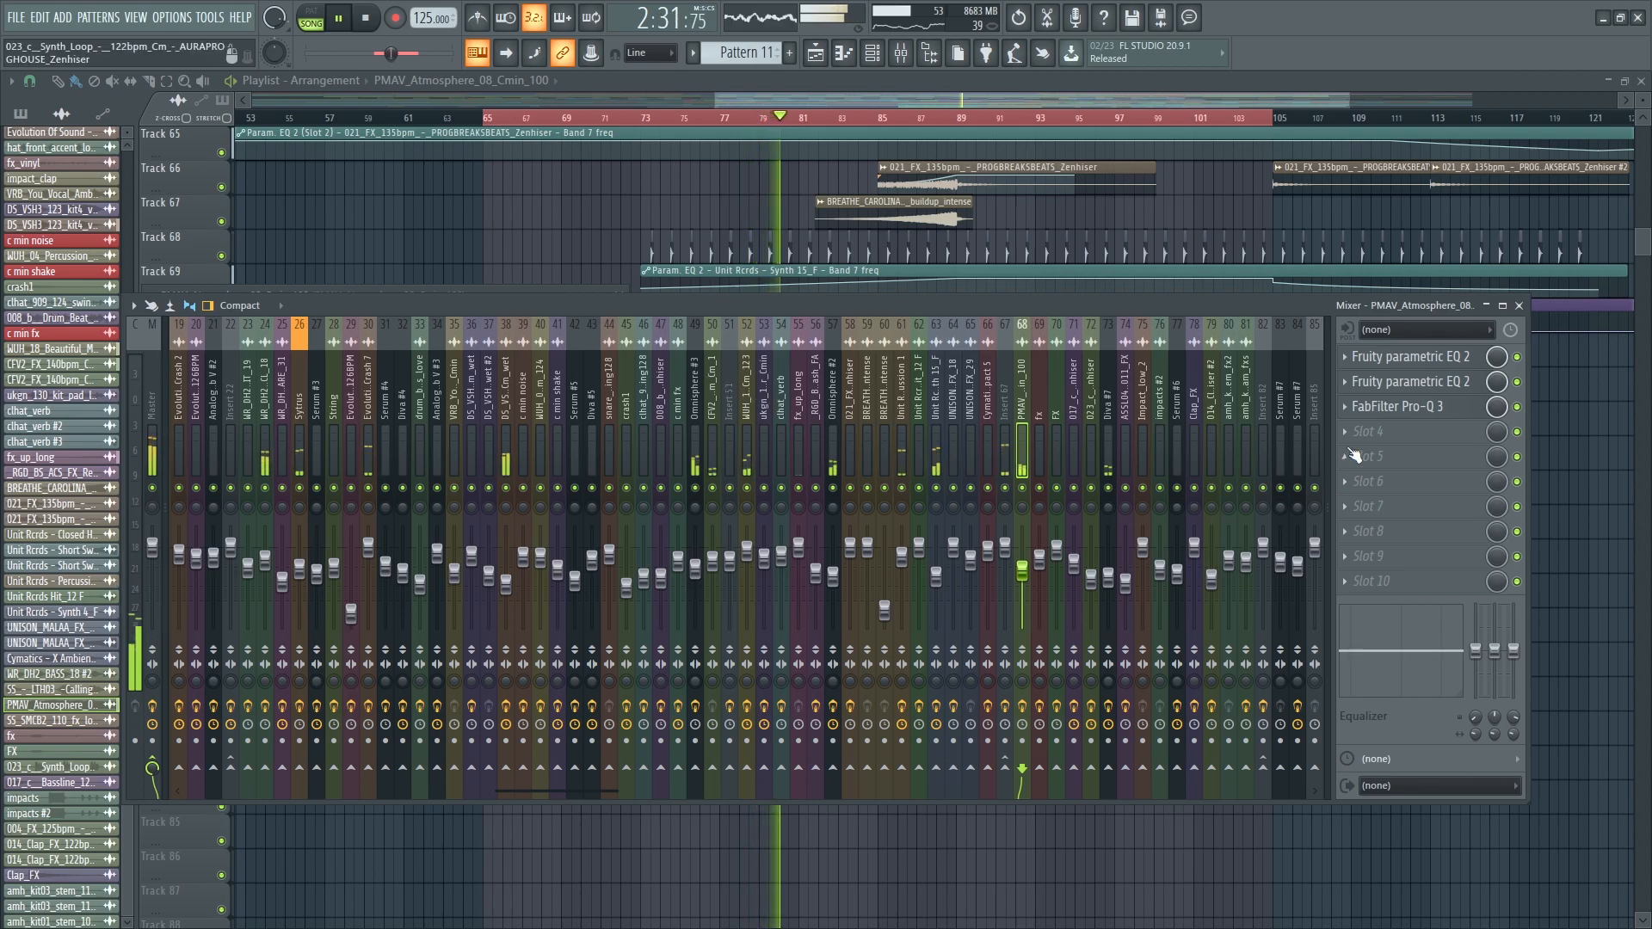
- Solo Track 73, replay it from about bar 76, and turn on its automation on Tracks 74 and 75
drag(1241, 303, 1230, 635)
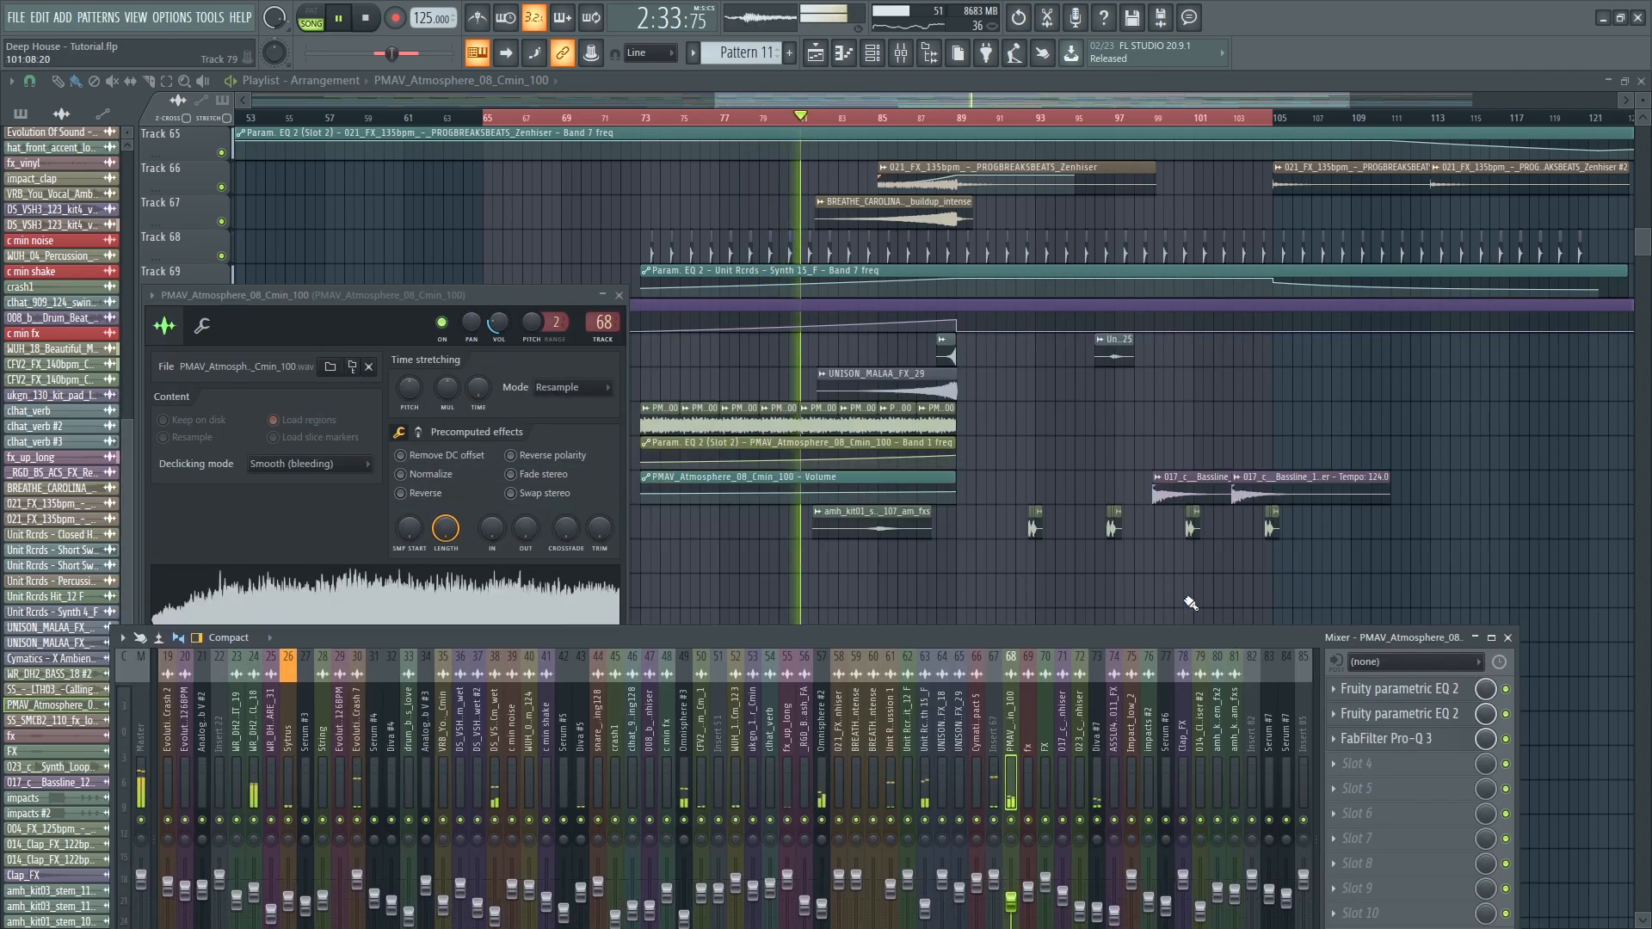
click(796, 537)
ctrl+click(221, 427)
click(712, 118)
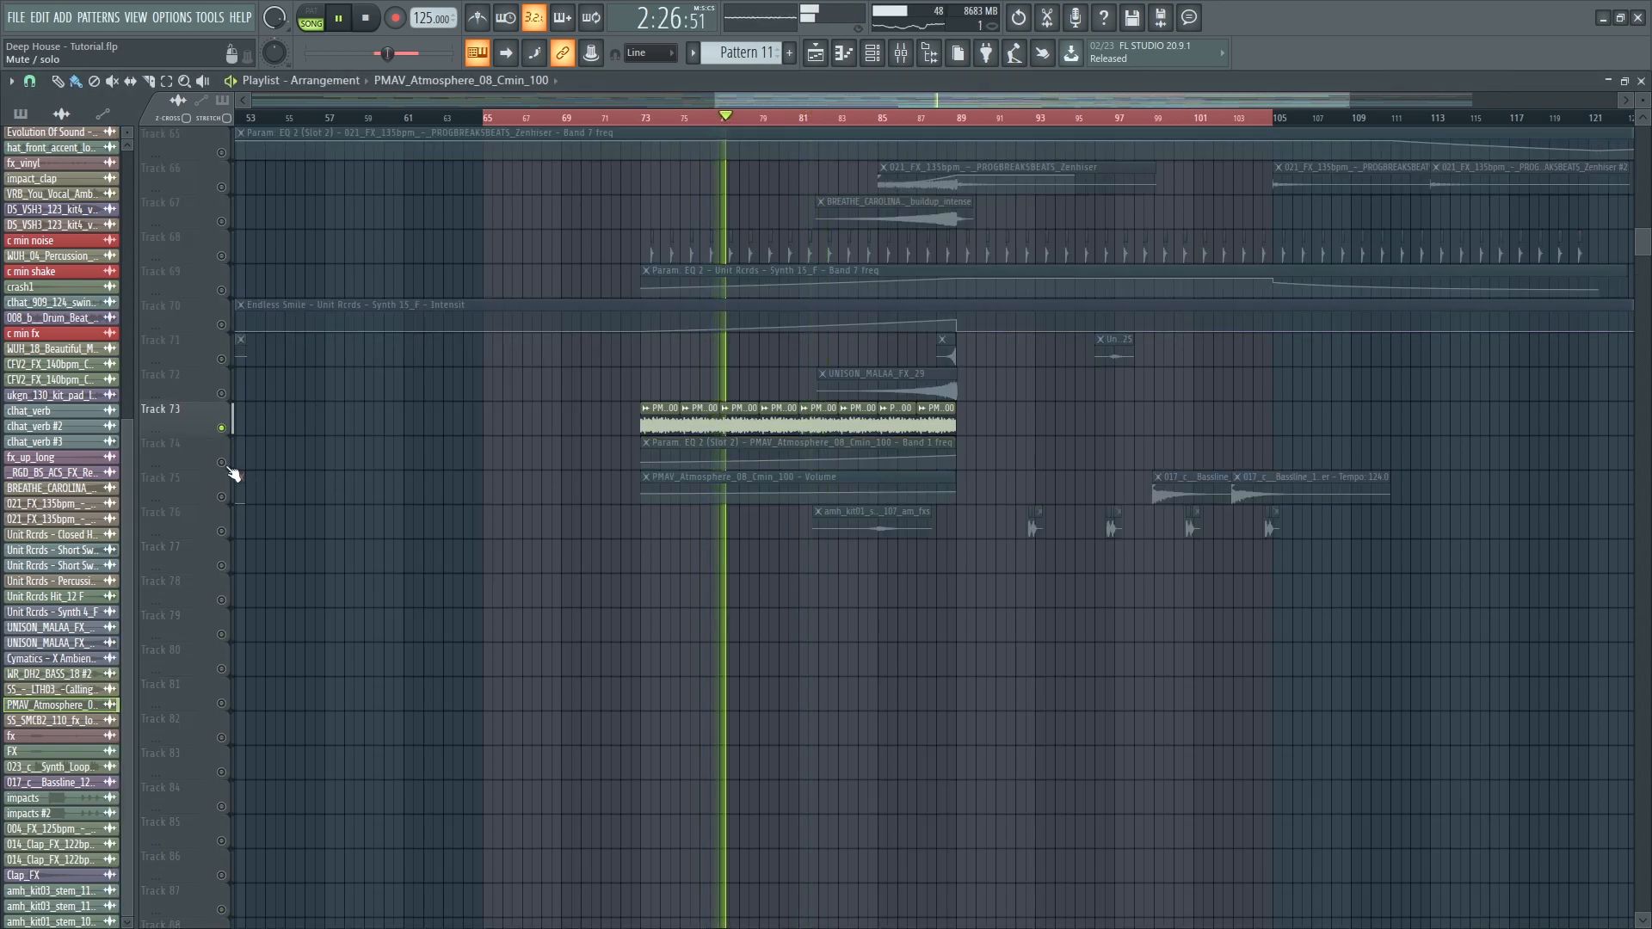
click(221, 462)
click(221, 496)
- Show both Fruity parametric EQ 2 effects and the FabFilter Pro-Q 3 on the PMAV_Atmosphere mixer track
key(F9)
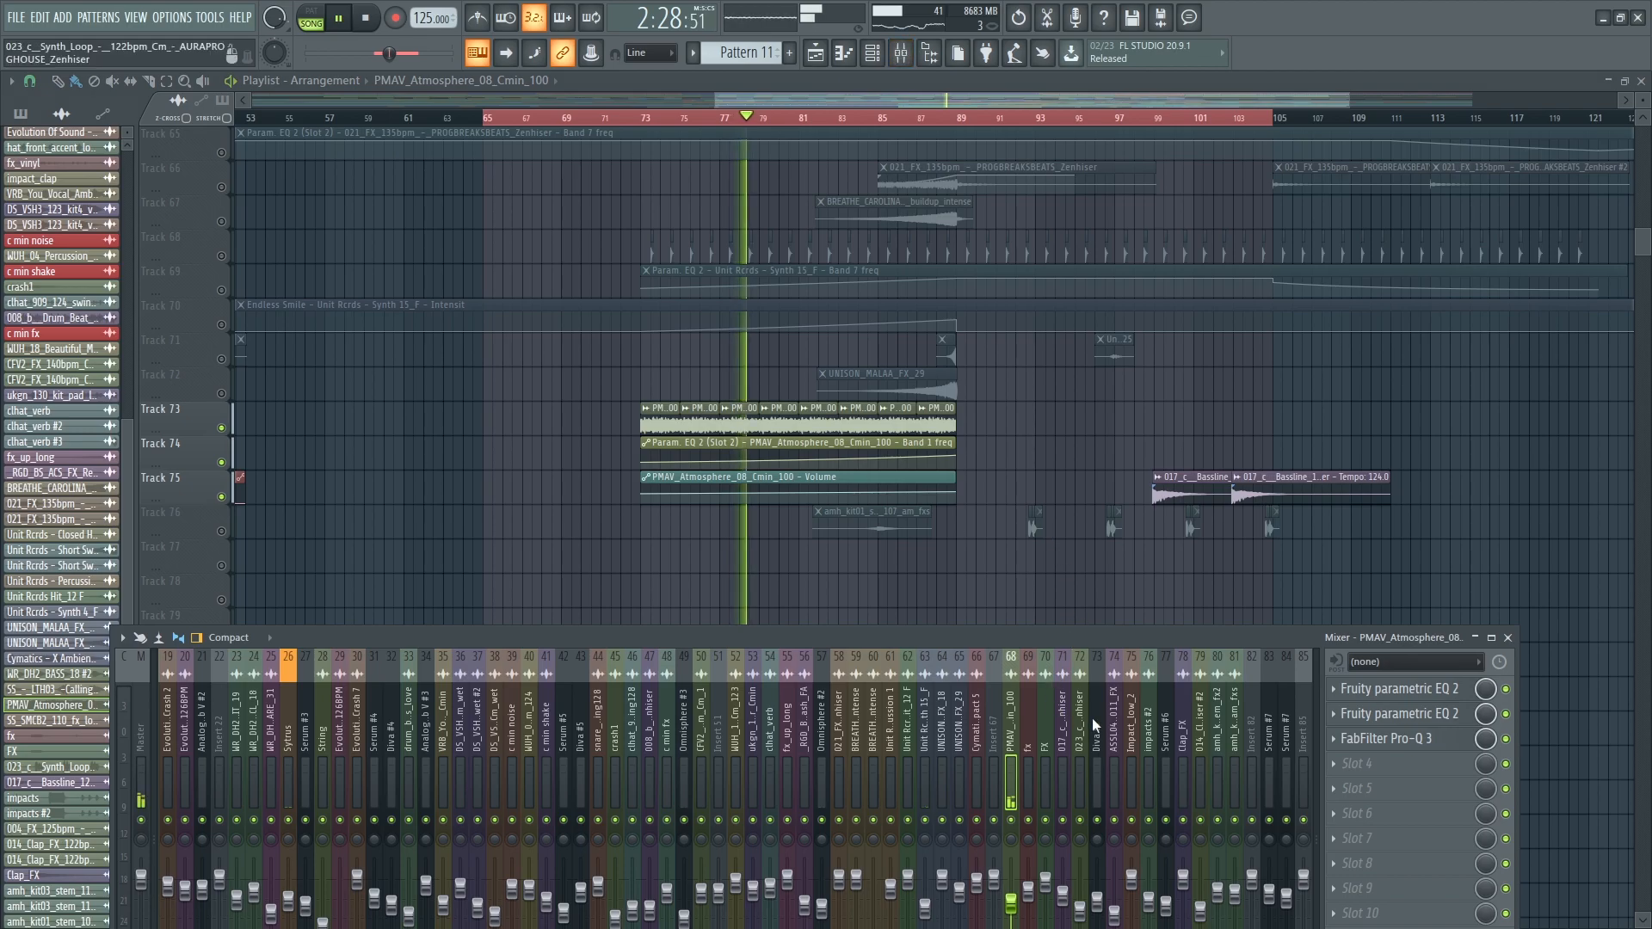
click(1421, 710)
click(1428, 718)
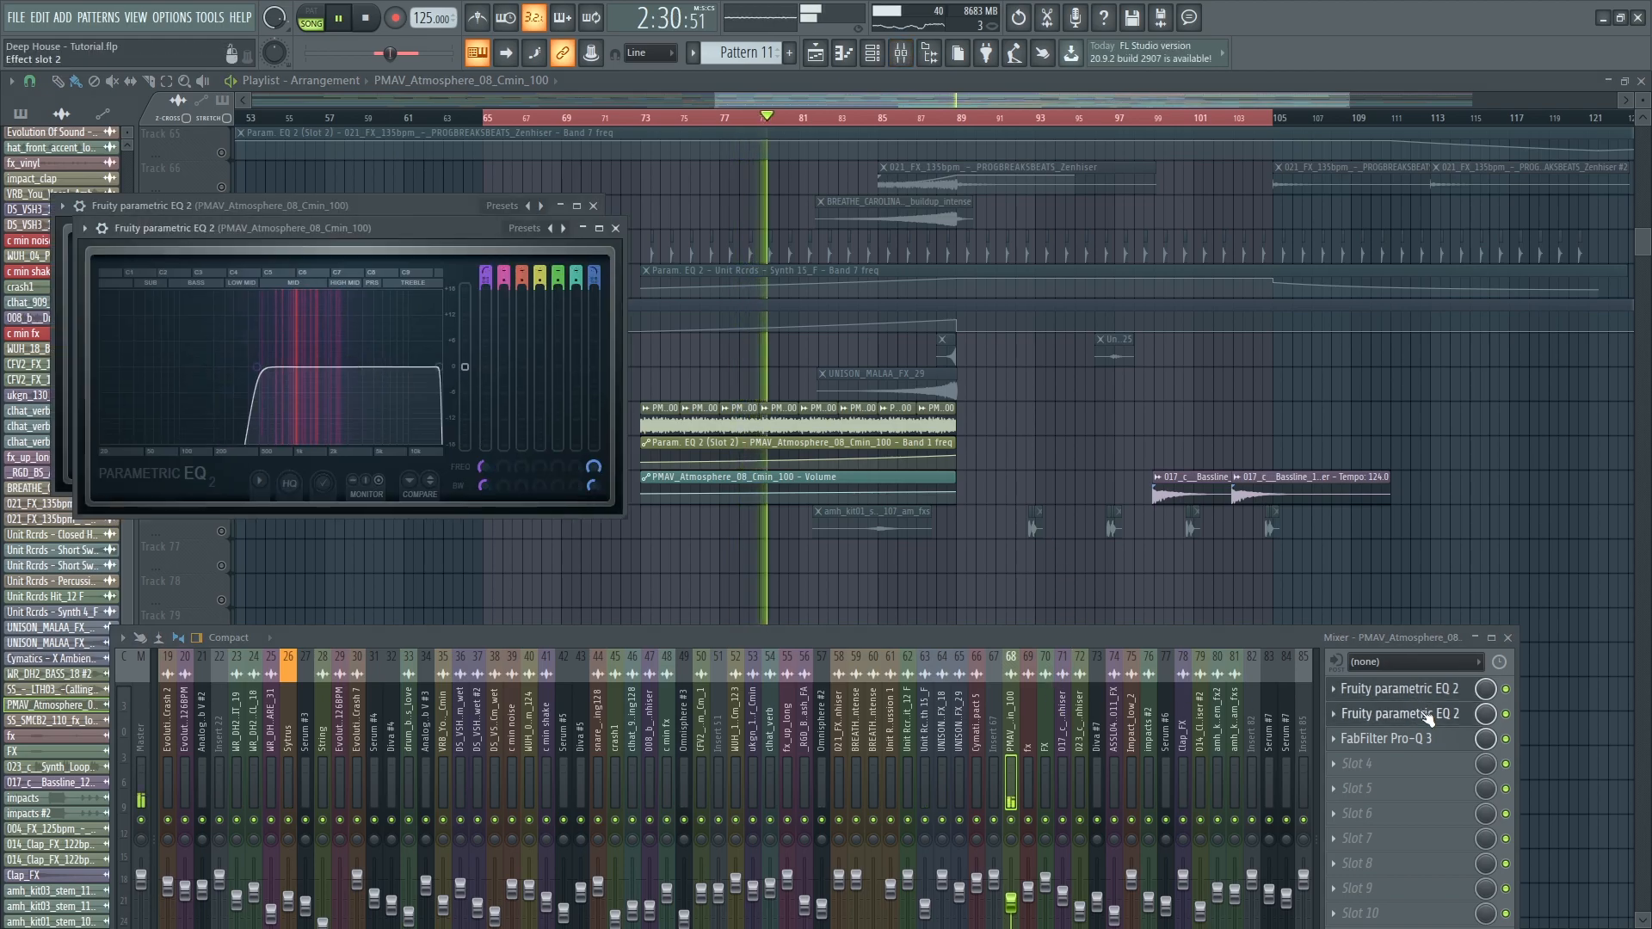
click(1418, 741)
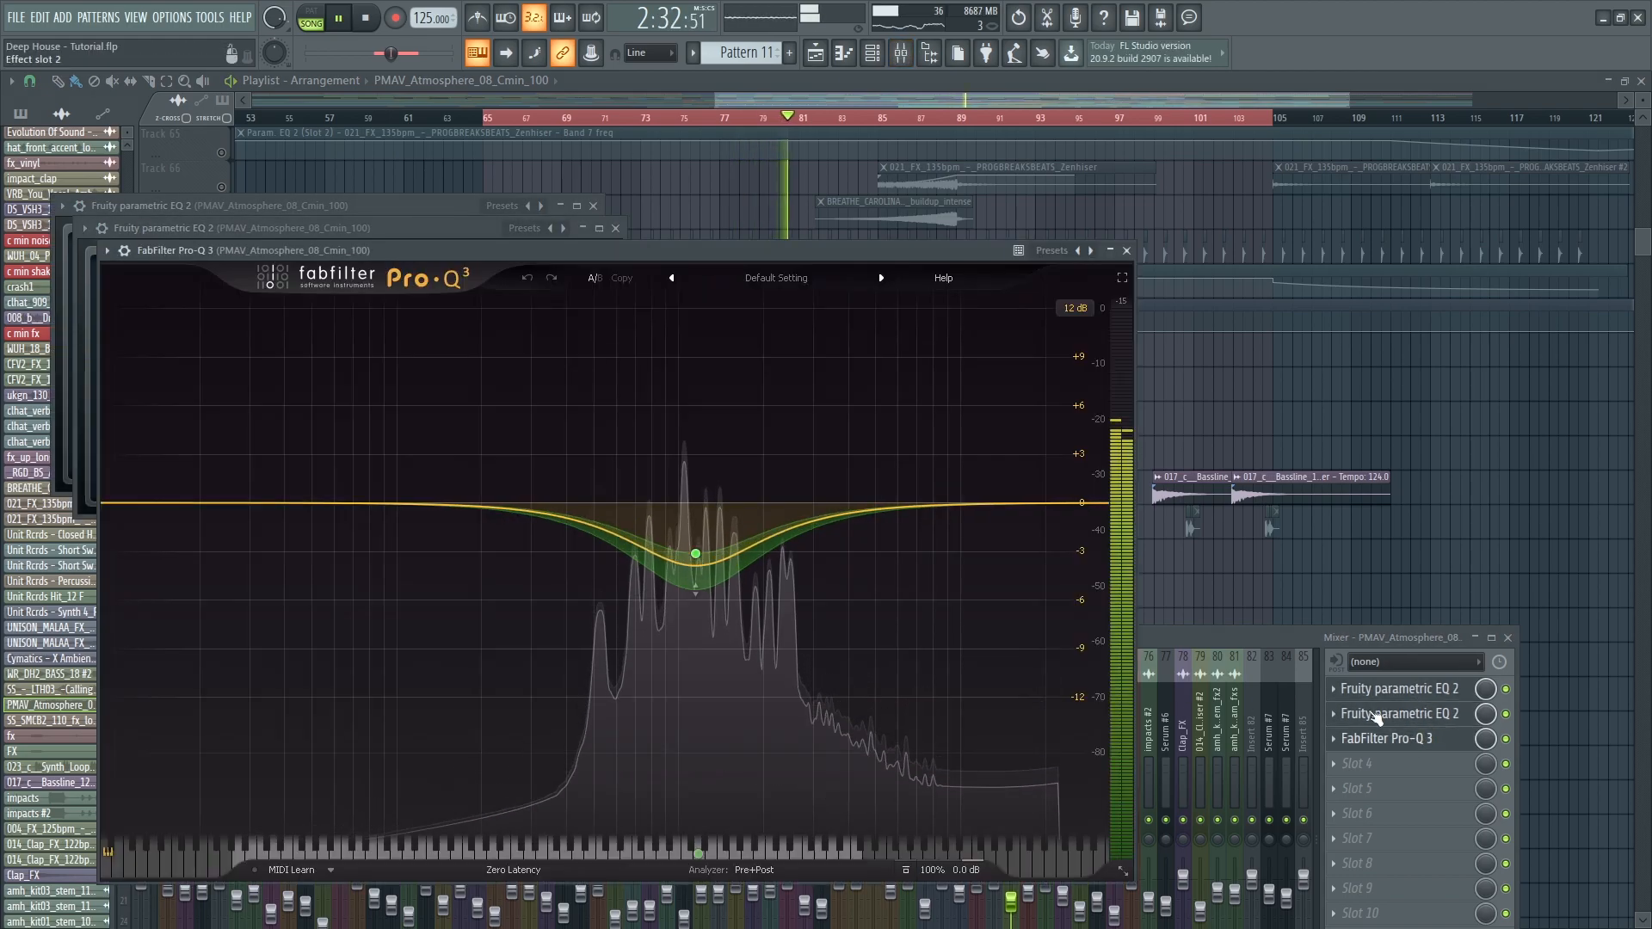
- Close the mixer and effect windows and turn all the other playlist tracks back on
drag(1234, 636, 1204, 283)
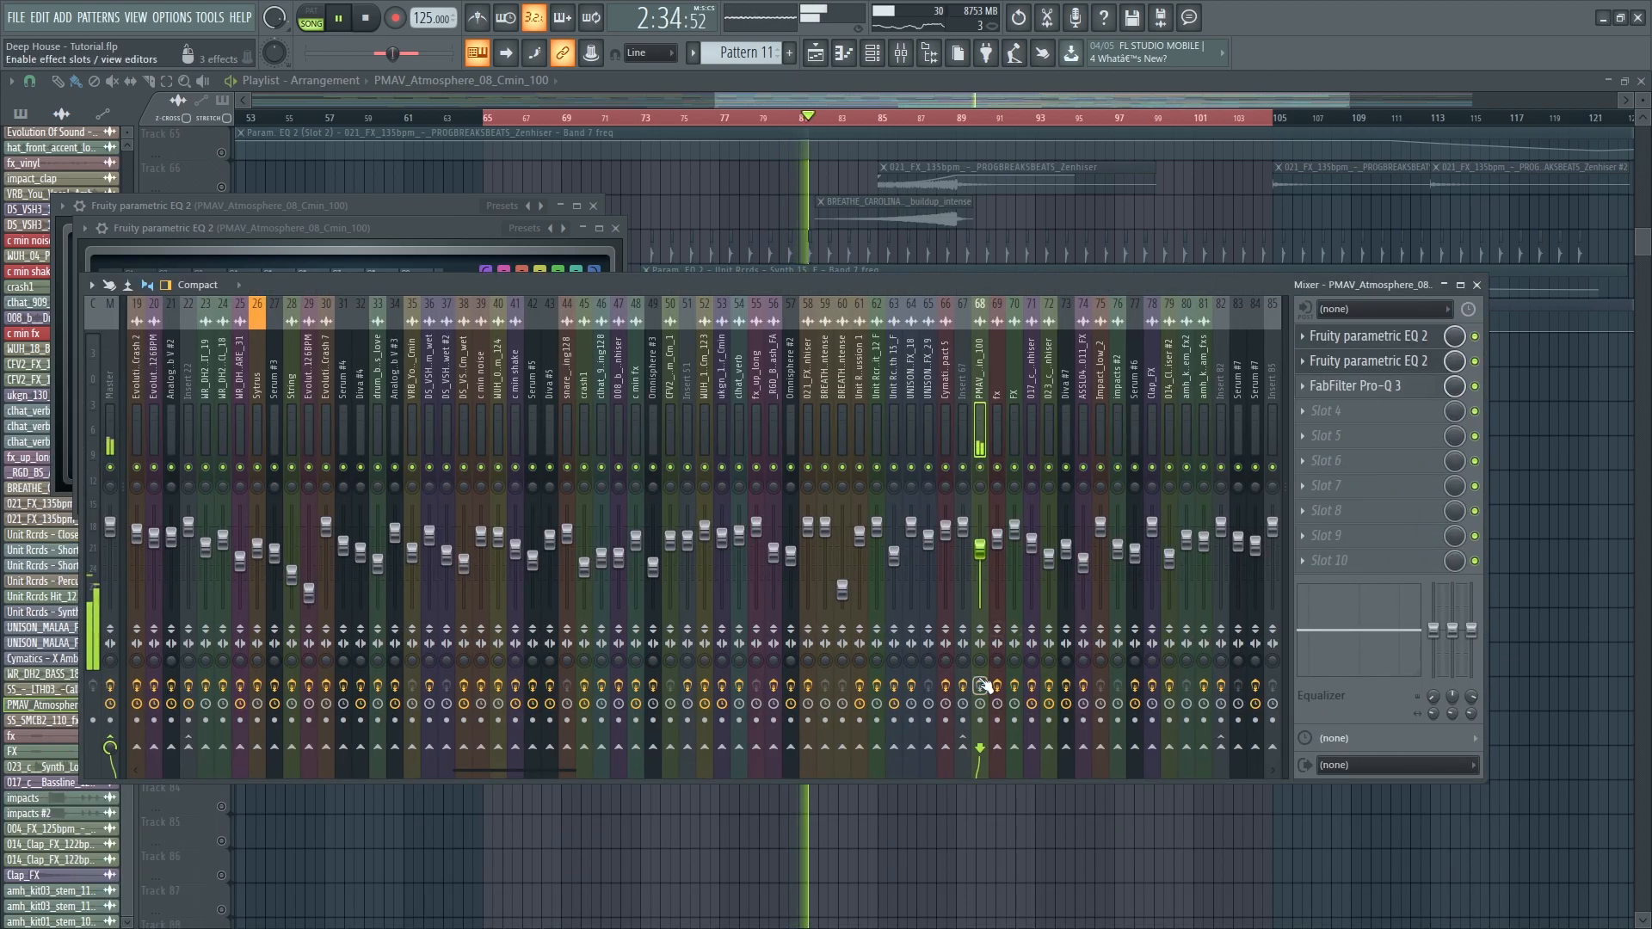
key(F12)
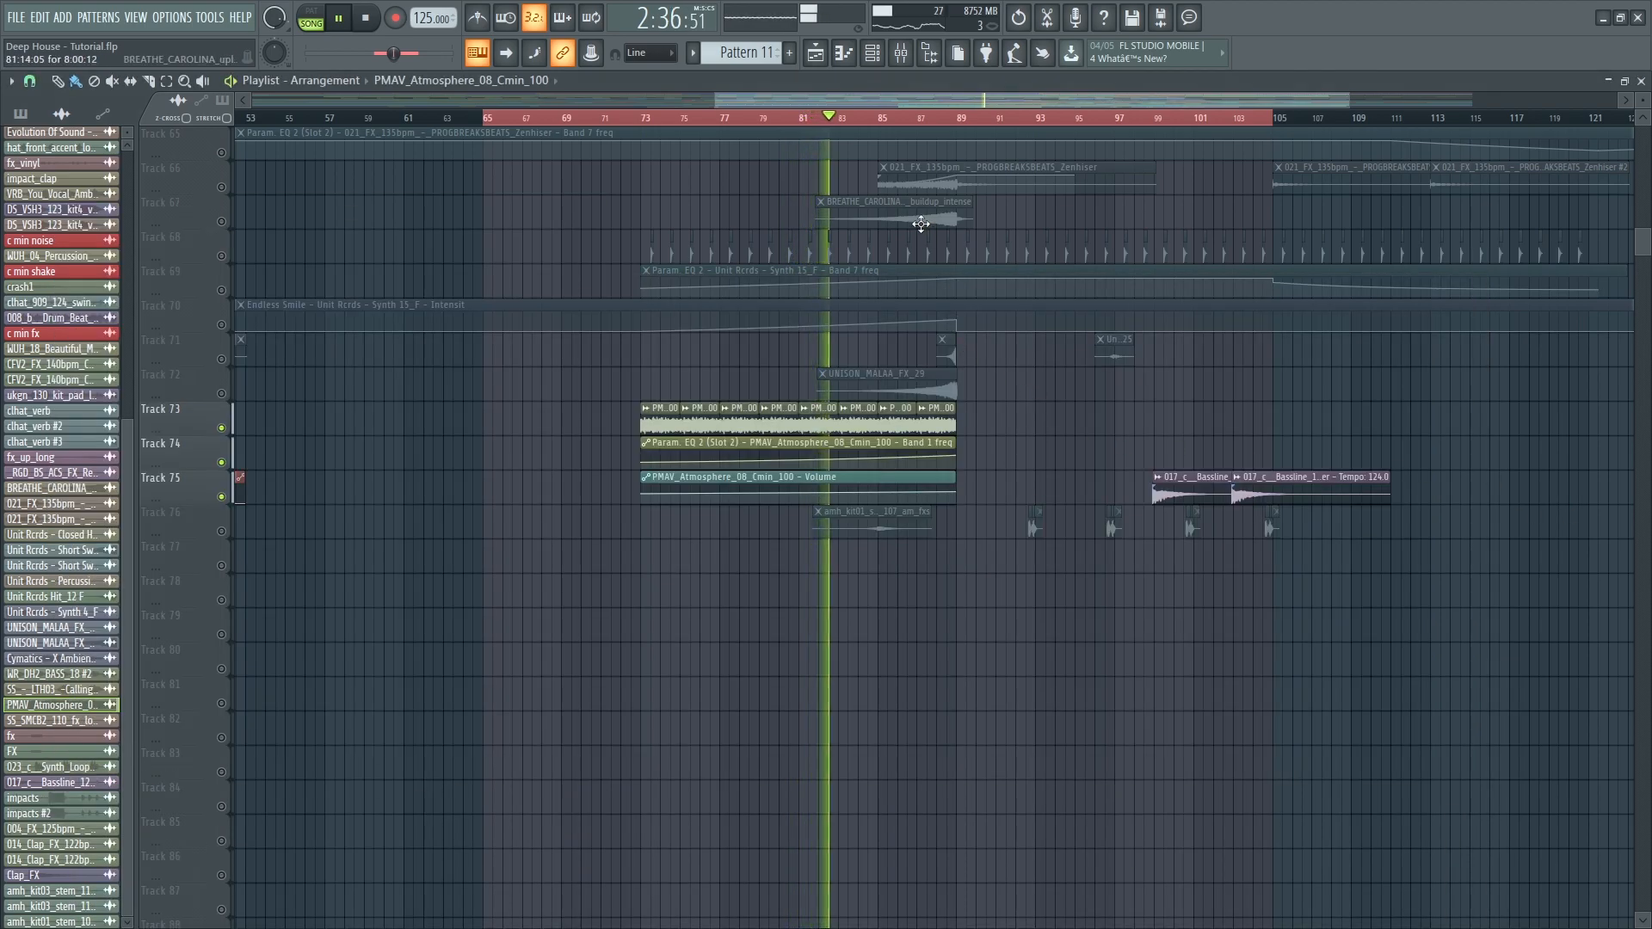
right_click(222, 428)
right_click(222, 428)
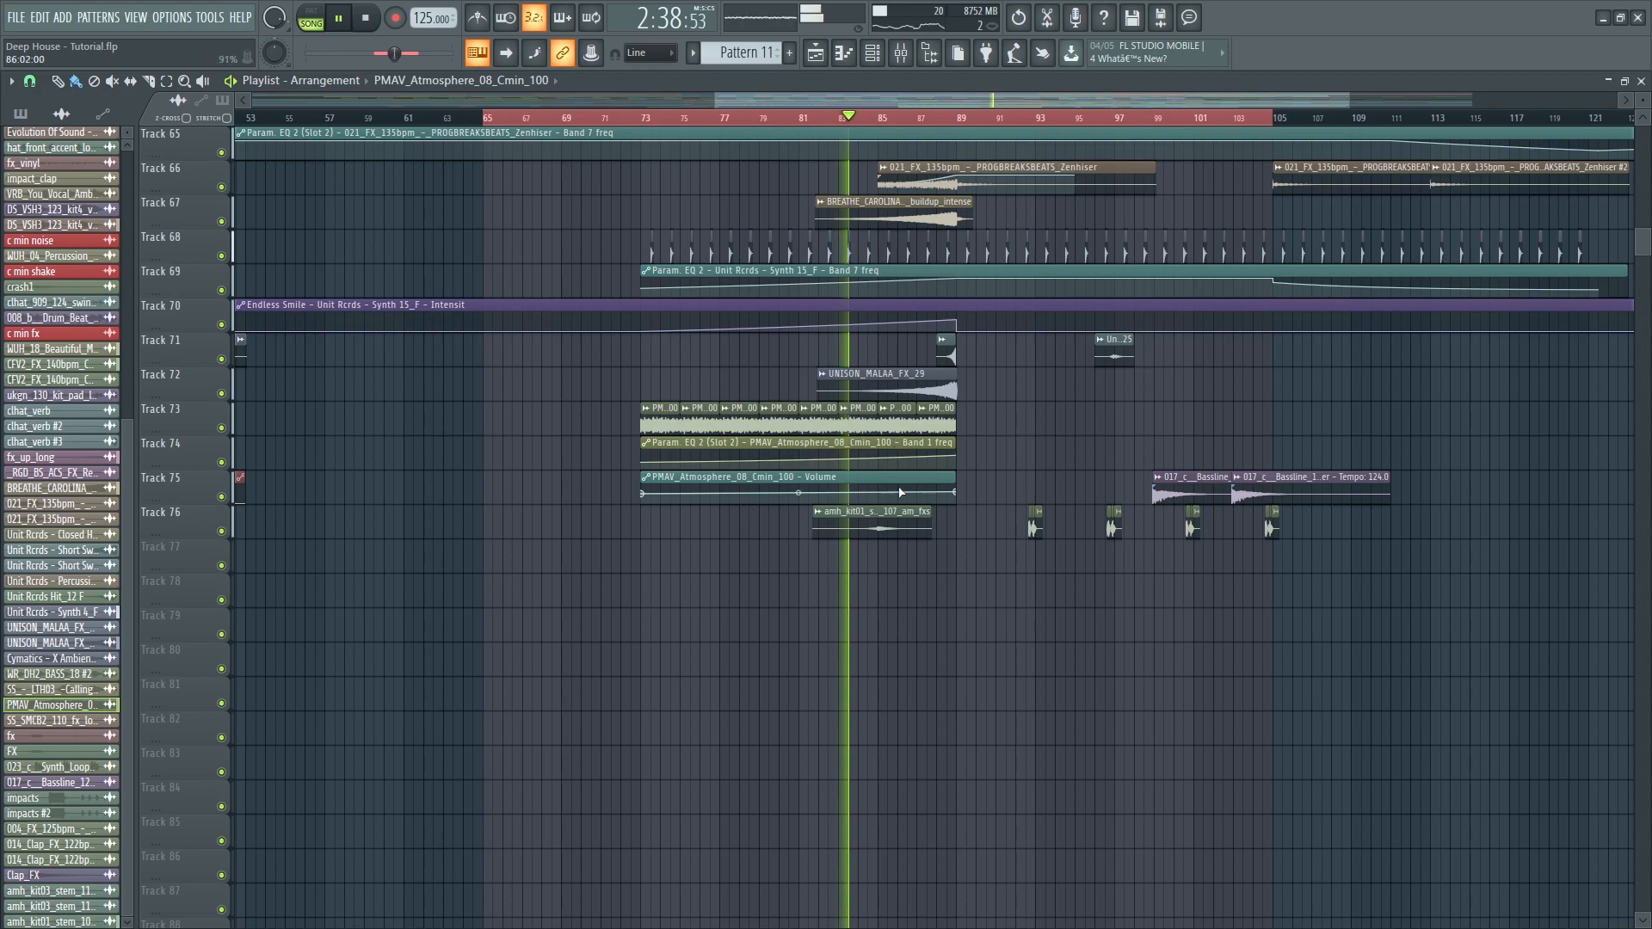
- Look over the arrangement up to Track 19, then go down to the clips around Track 60 near bar 95
scroll(1088, 594, up, 6)
scroll(1067, 575, up, 2)
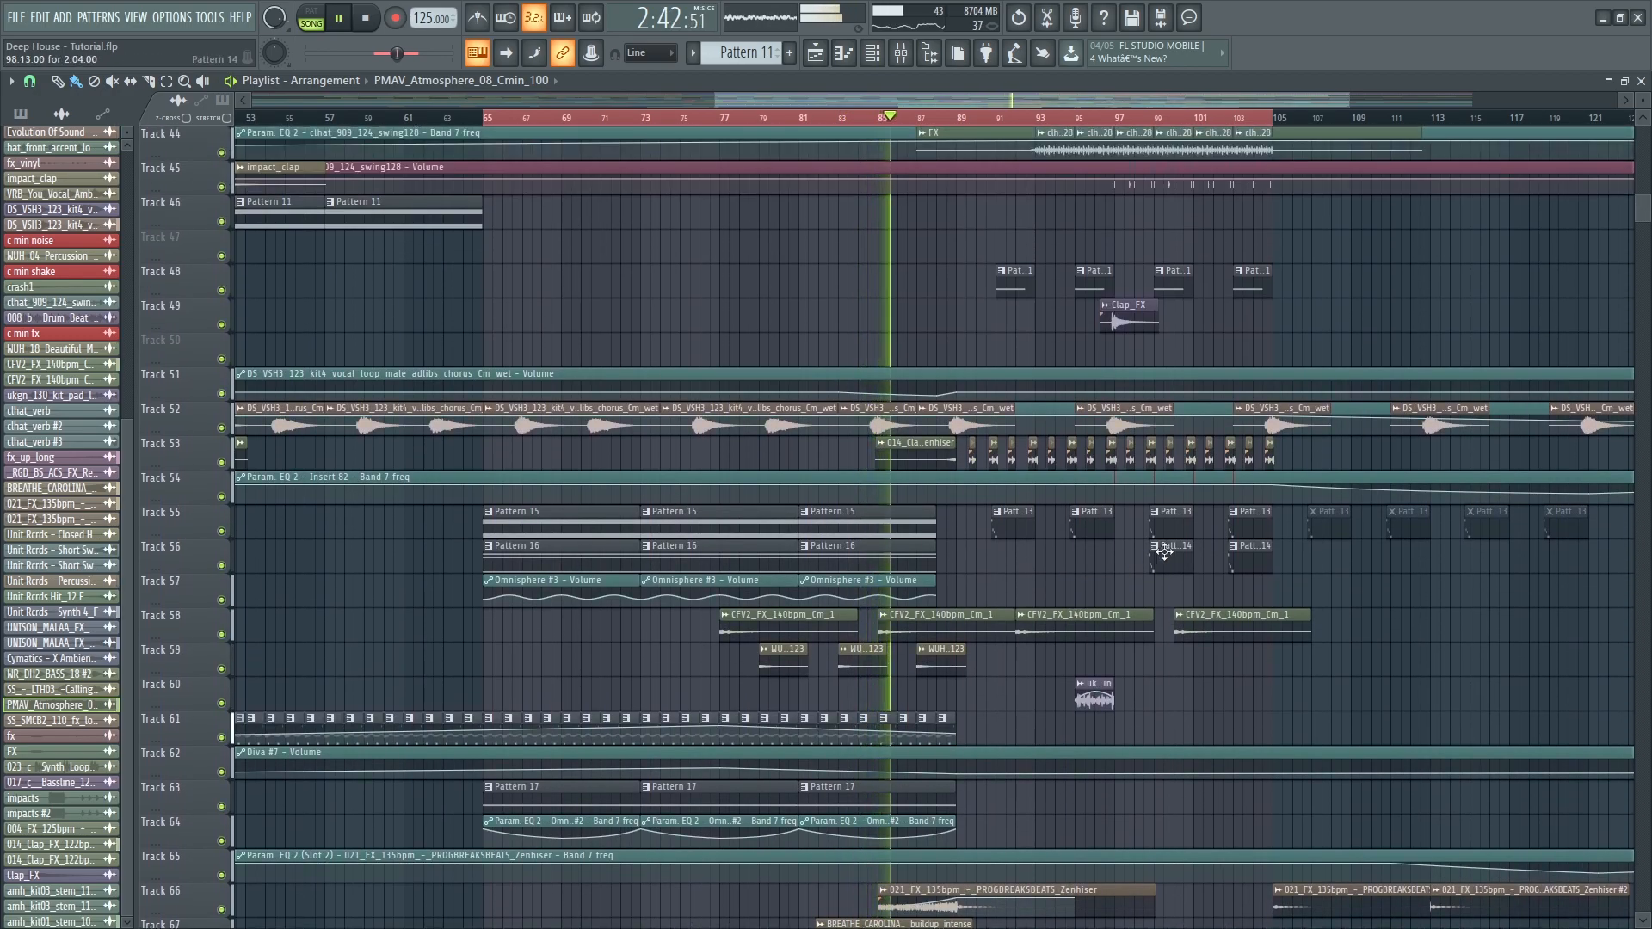
scroll(1127, 549, up, 2)
scroll(1075, 555, up, 3)
scroll(1086, 557, up, 5)
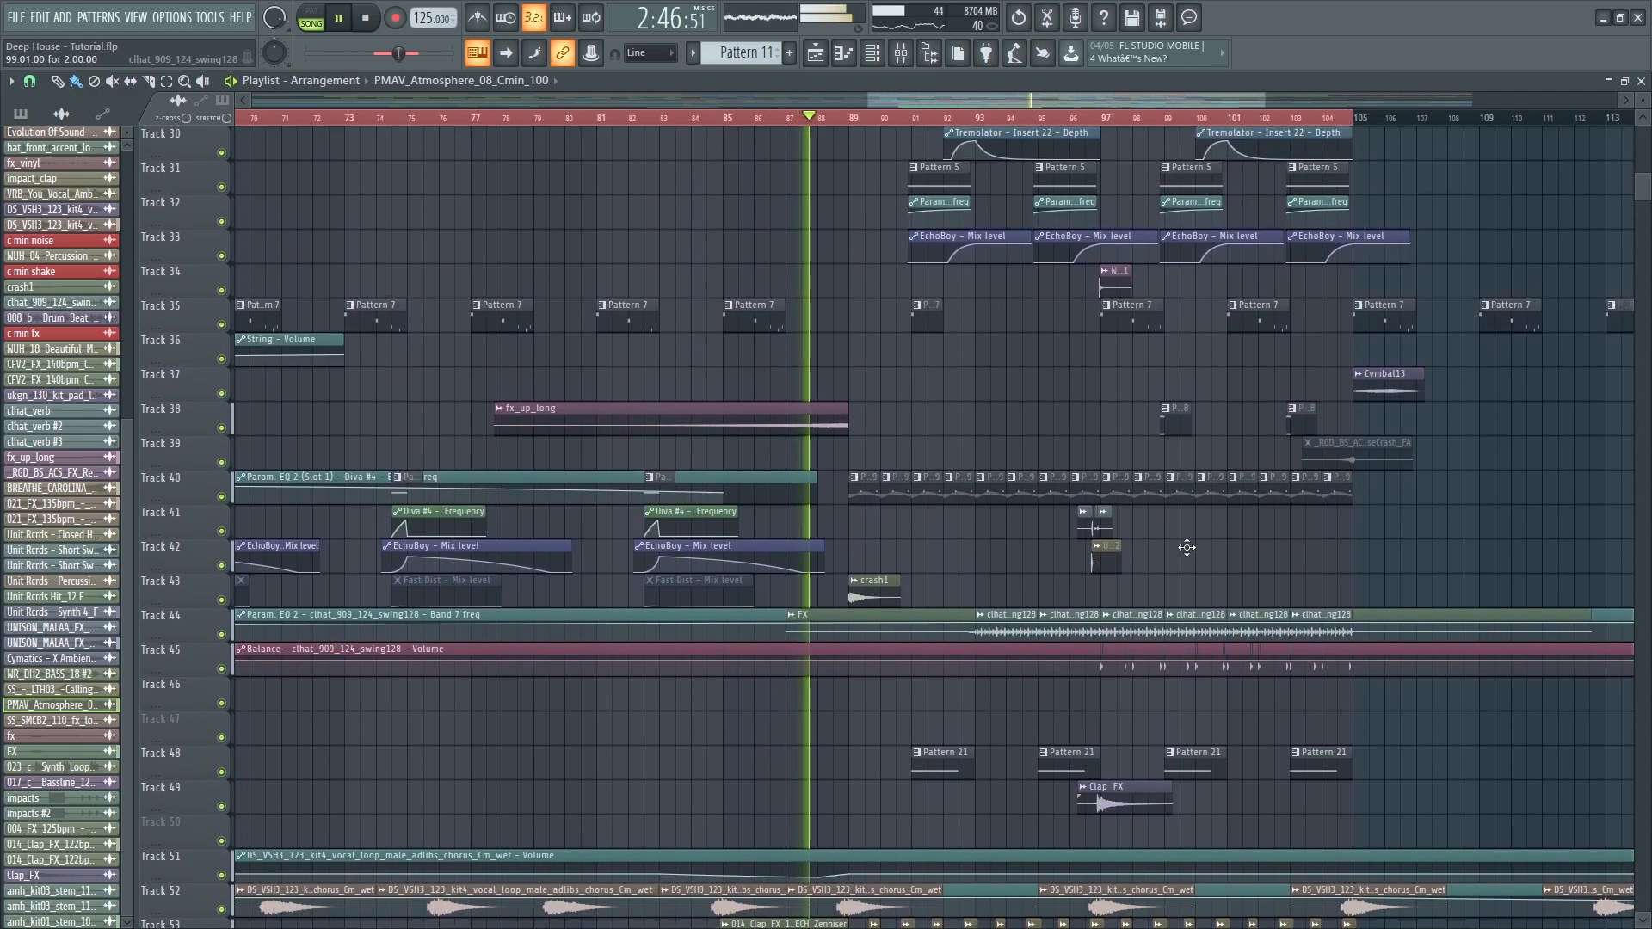
scroll(1186, 547, up, 1)
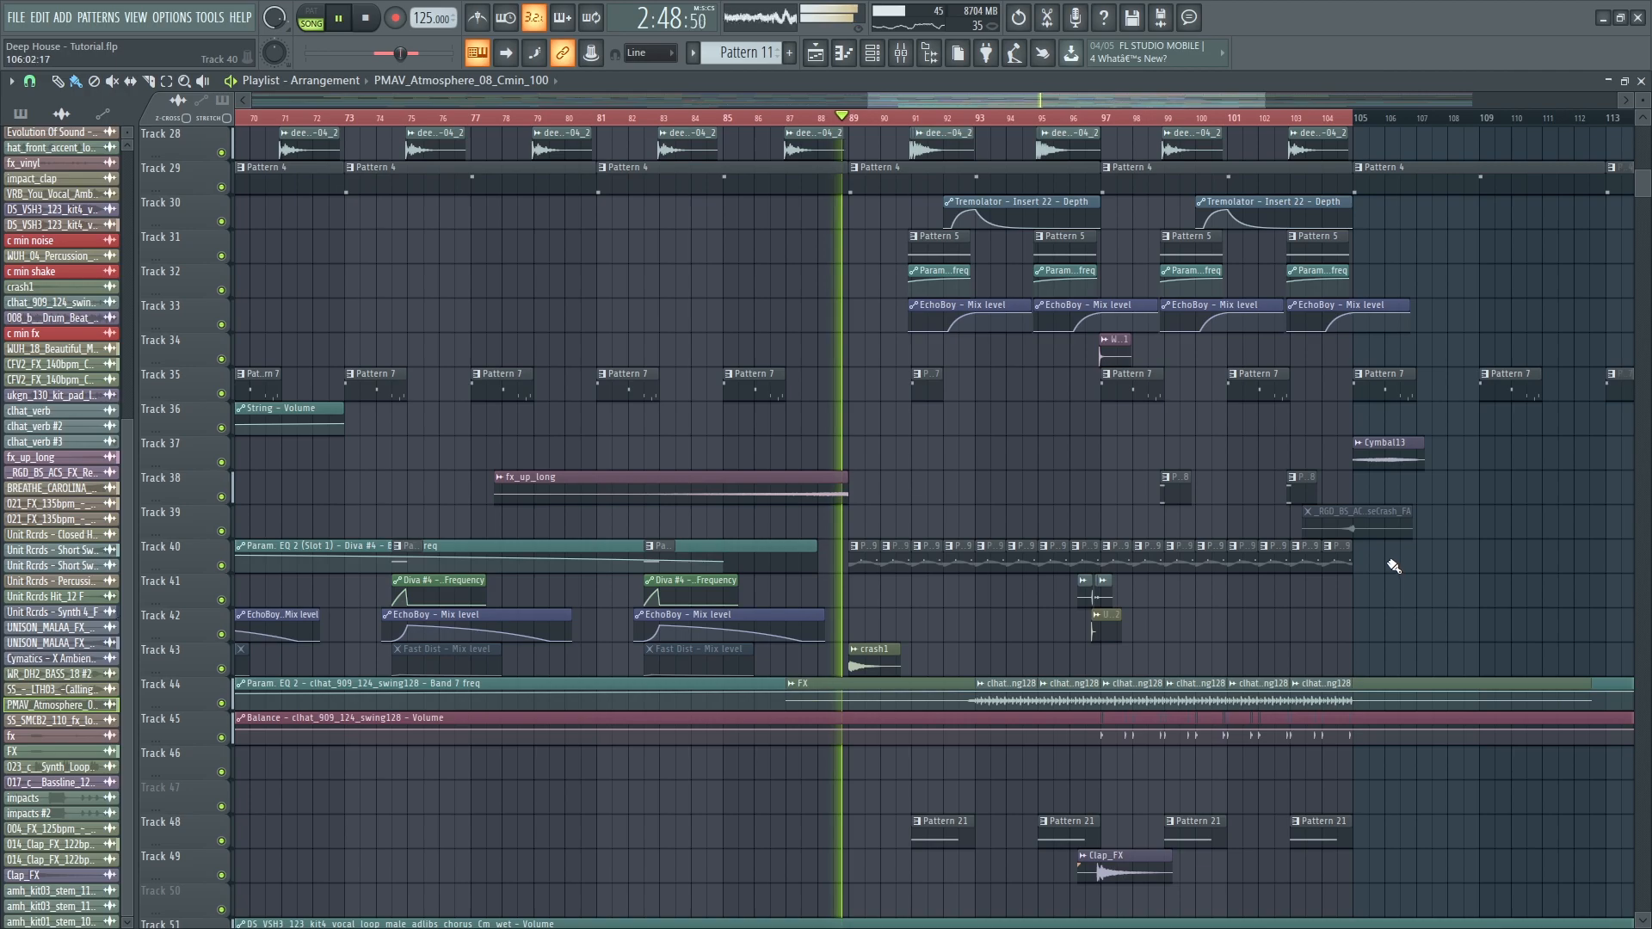
scroll(1394, 566, up, 1)
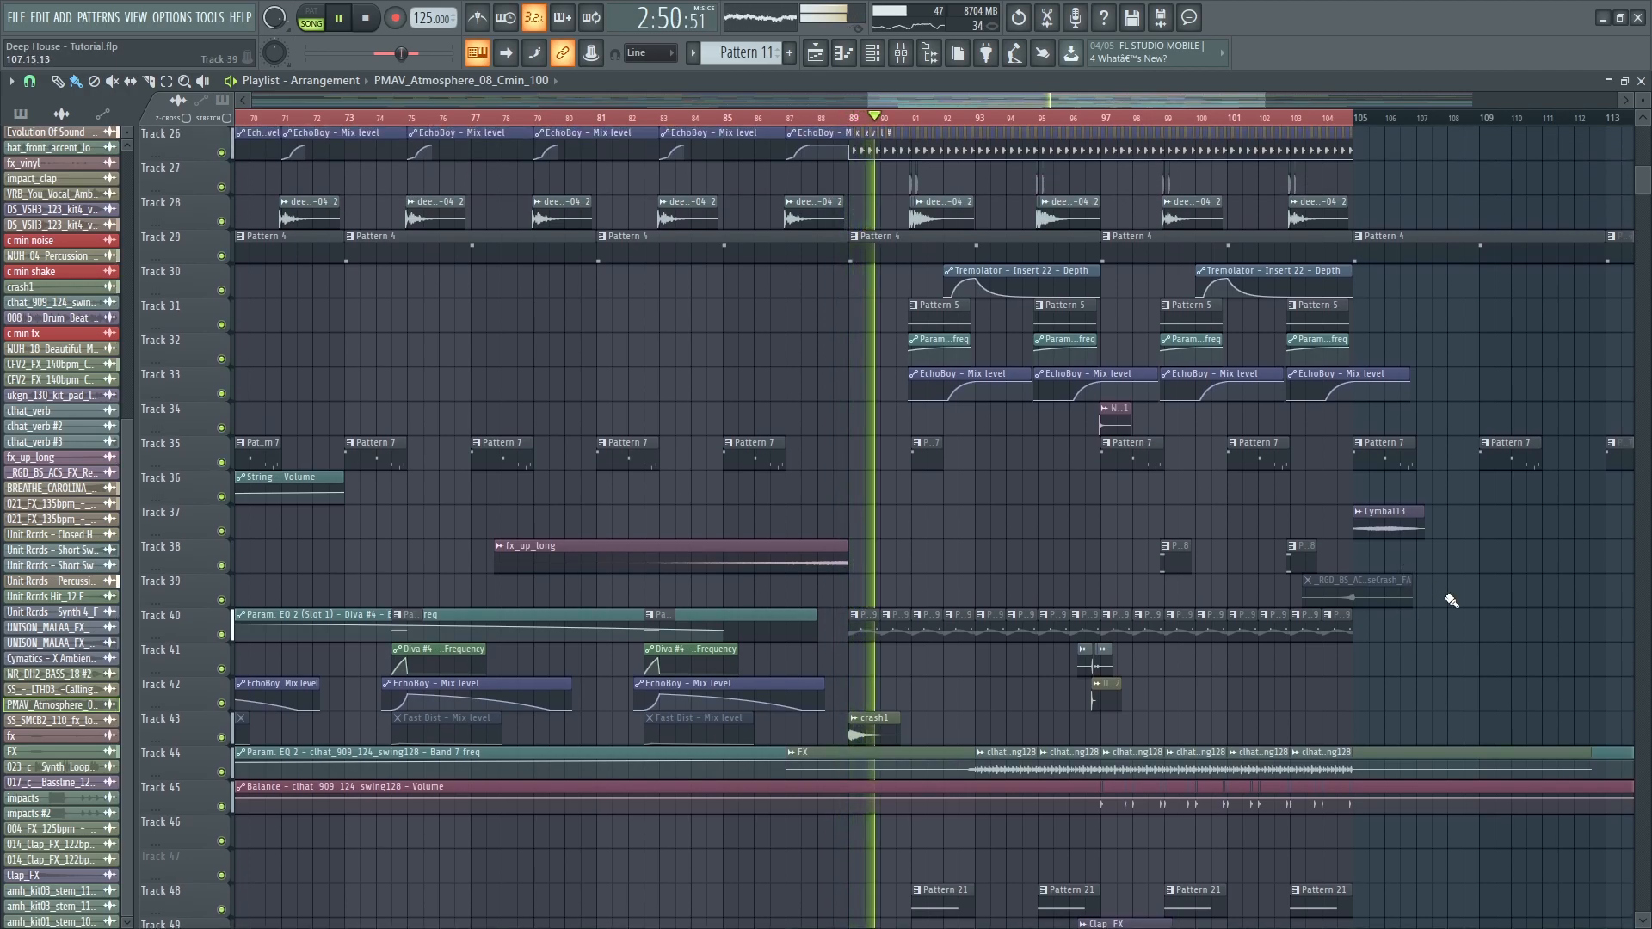
scroll(1451, 599, up, 1)
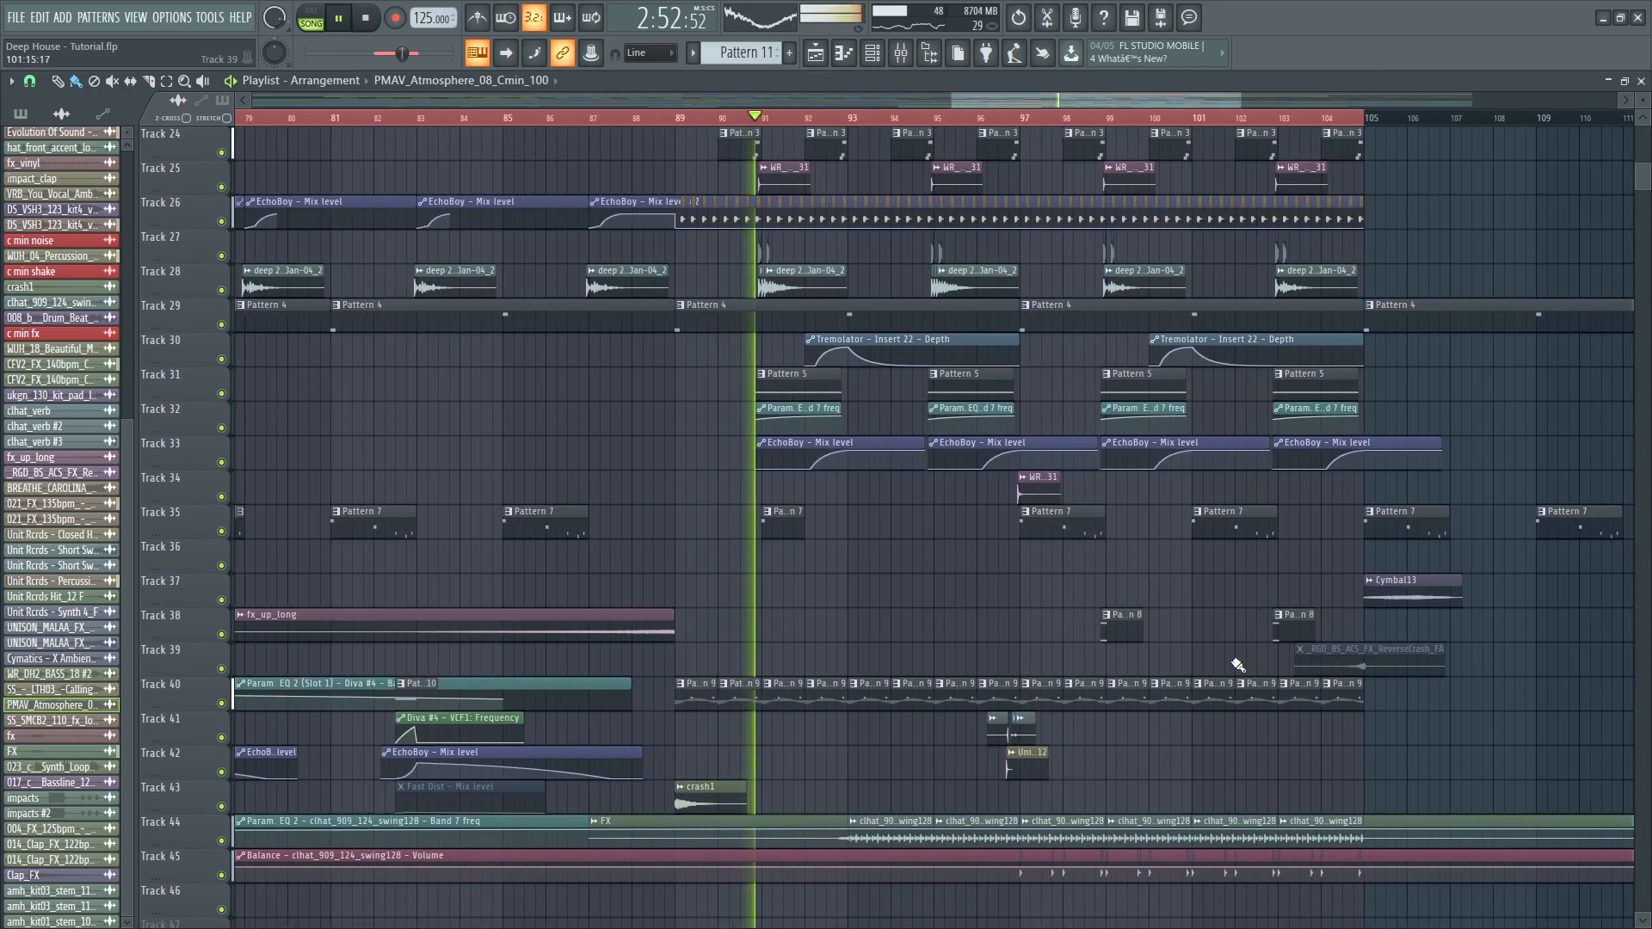
scroll(1204, 671, up, 2)
scroll(1166, 635, up, 1)
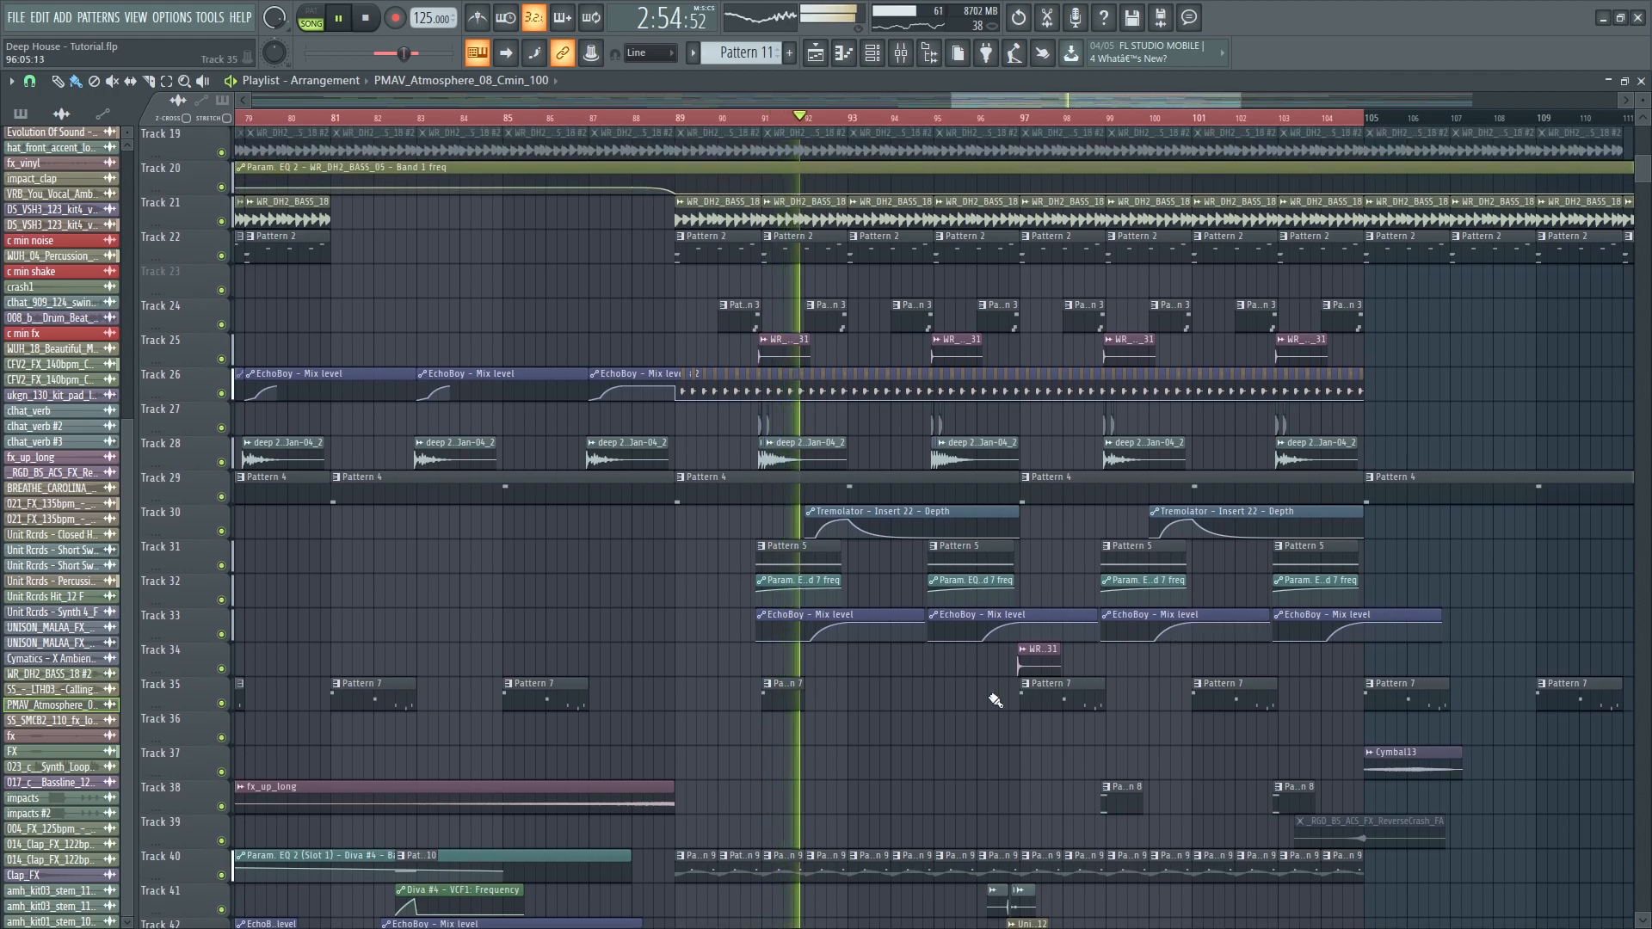
scroll(995, 700, down, 11)
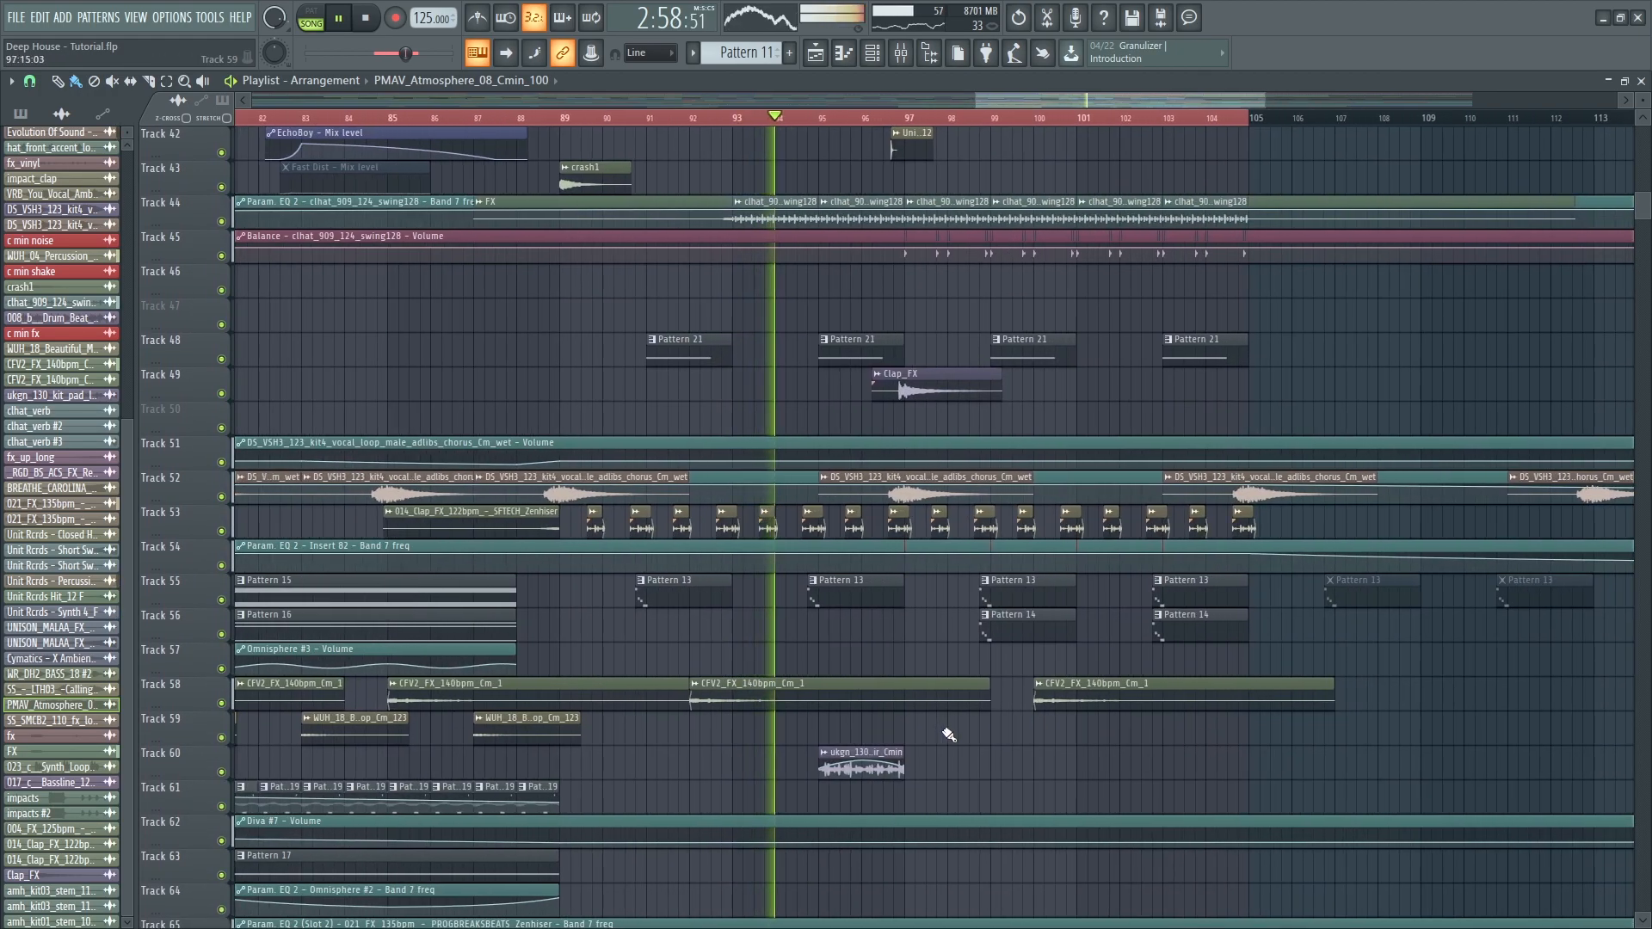
scroll(949, 734, up, 2)
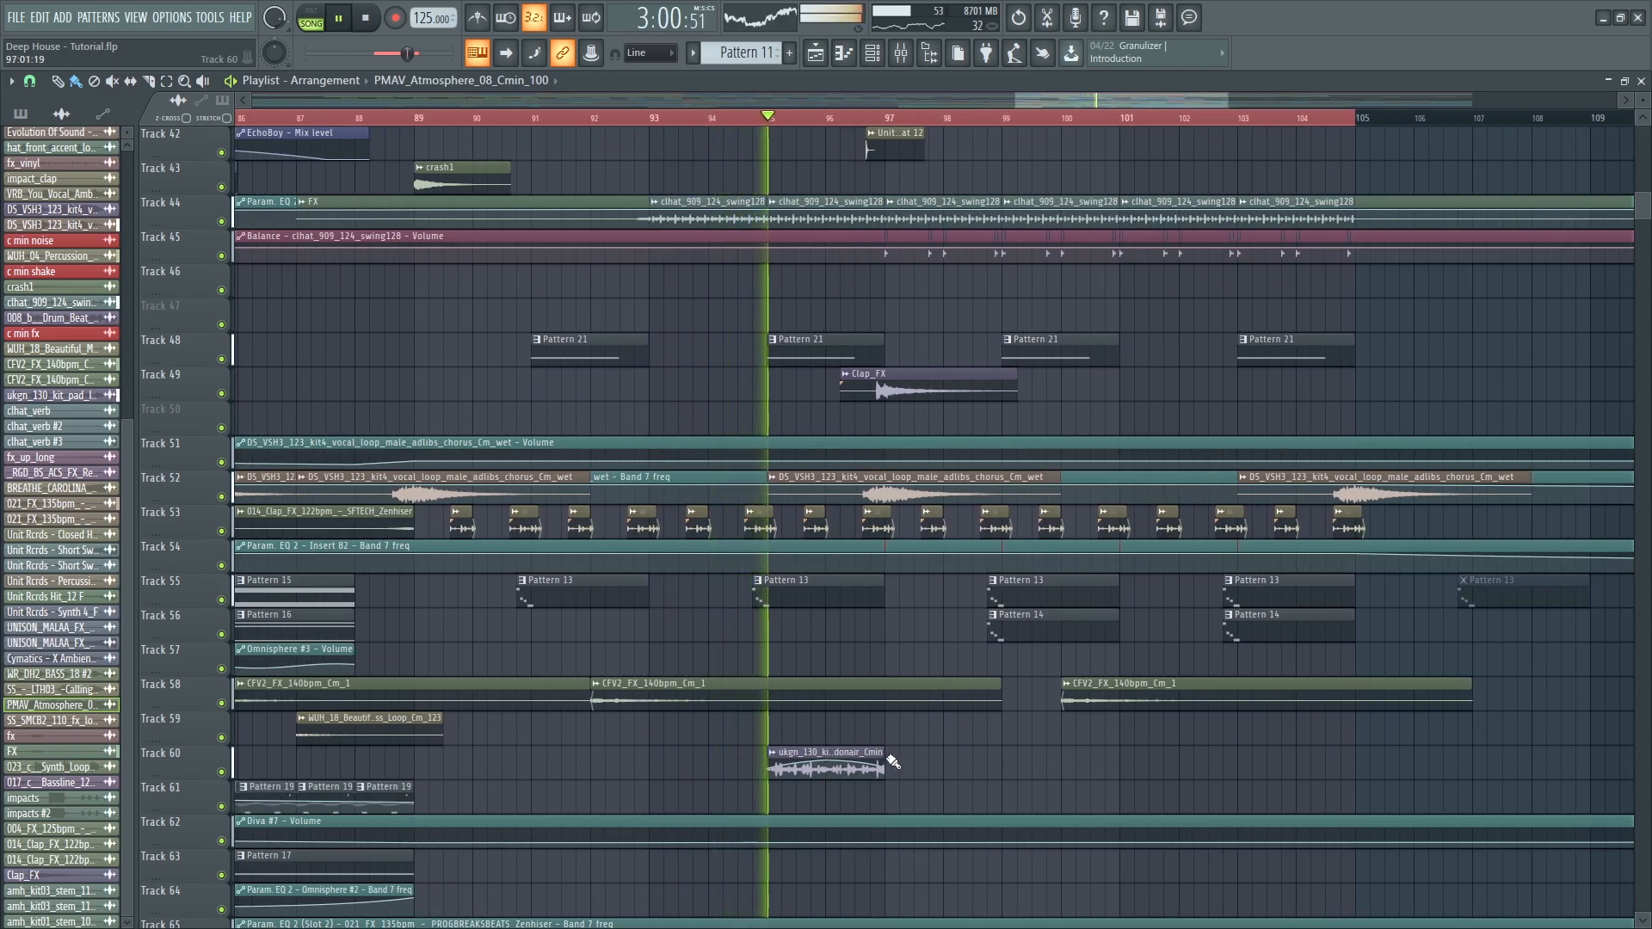
- Solo Track 60 and restart playback to hear its ukgn_130 pad loop clip
right_click(223, 773)
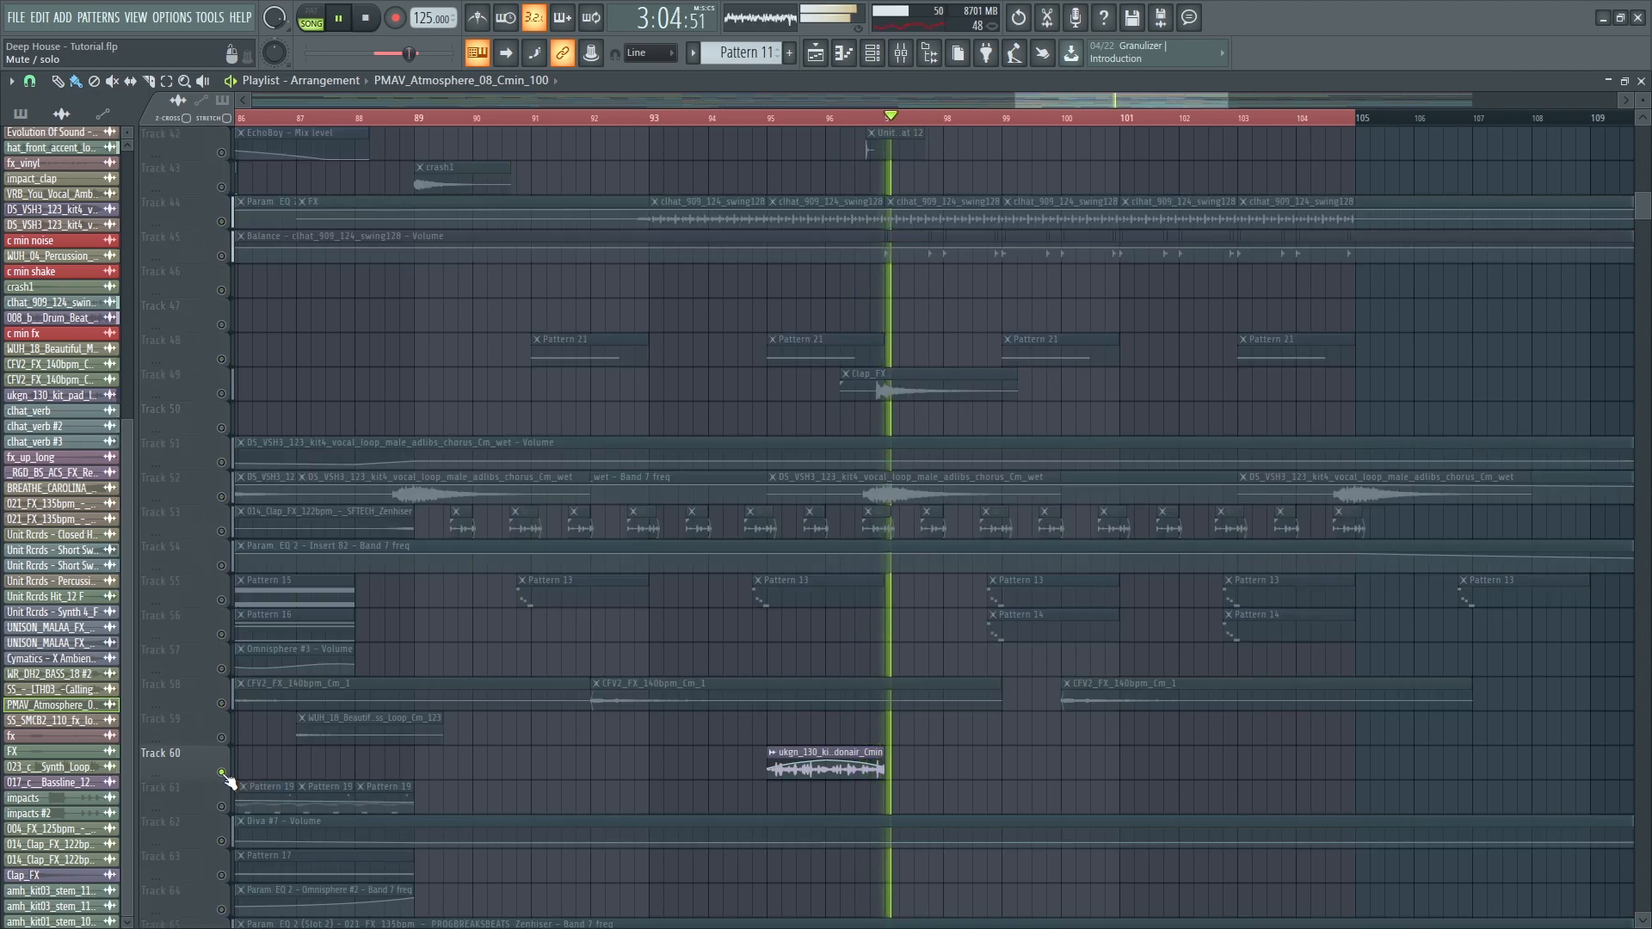
key(space)
key(space)
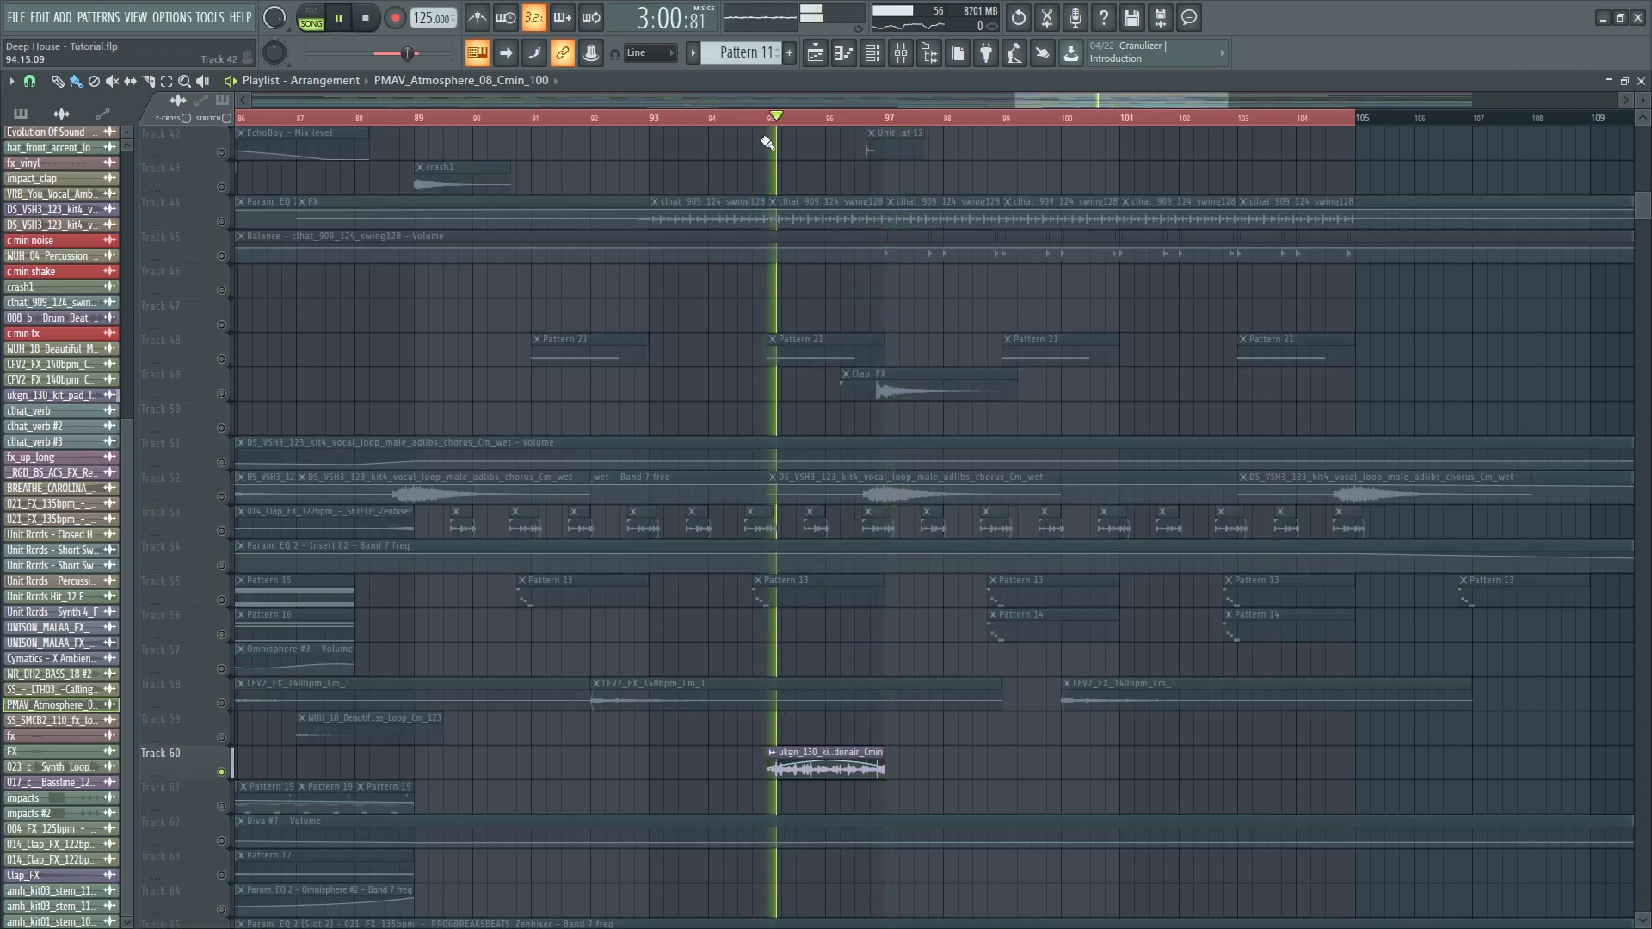
- Select the ukgn_130 pad loop's mixer track, then set the playlist's time selection from bar 95 to bar 97
key(F9)
click(717, 426)
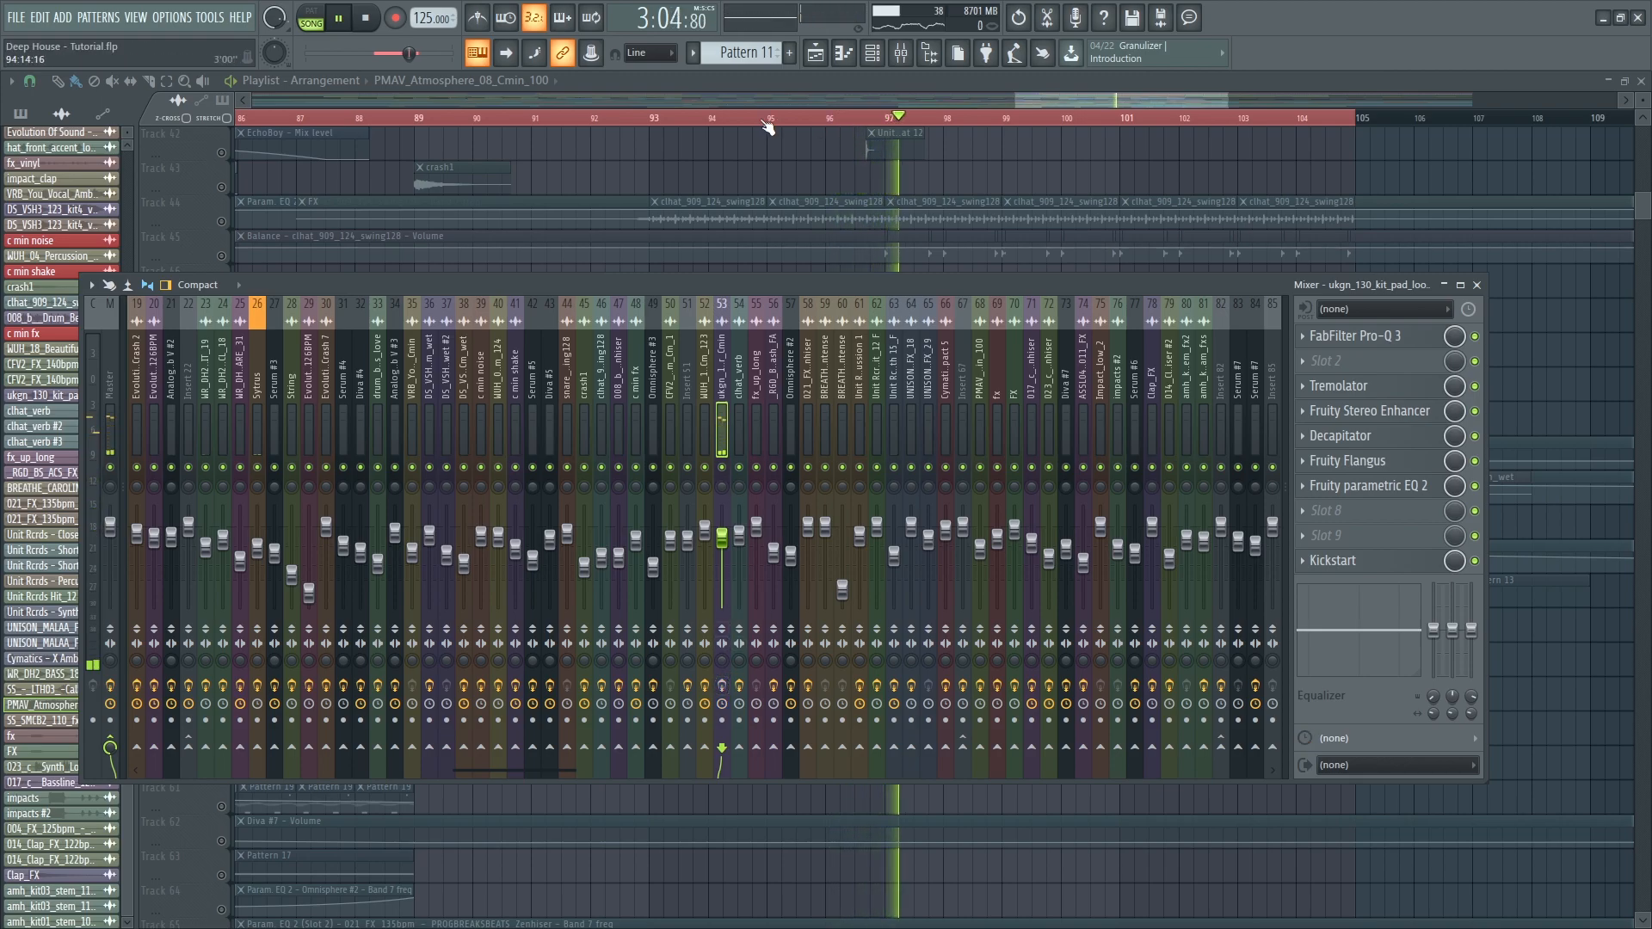
key(F9)
drag(767, 121, 886, 129)
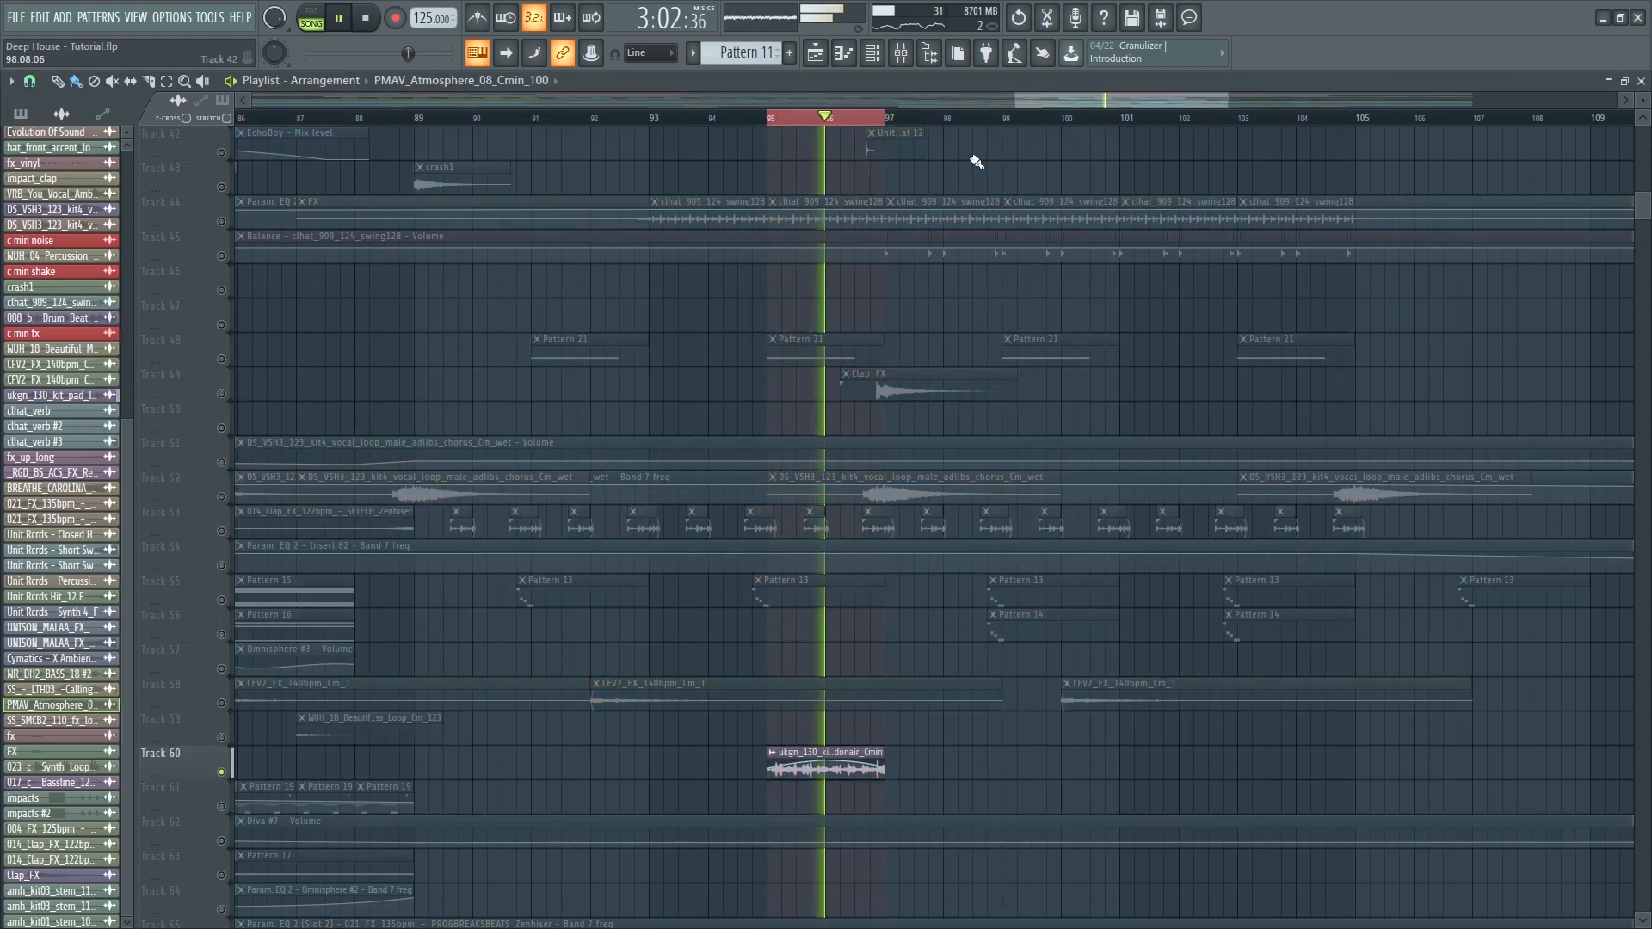
- Show the pad loop's mixer effects one by one, from FabFilter Pro-Q 3 and Tremolator through Decapitator to Kickstart, then close the windows
key(F9)
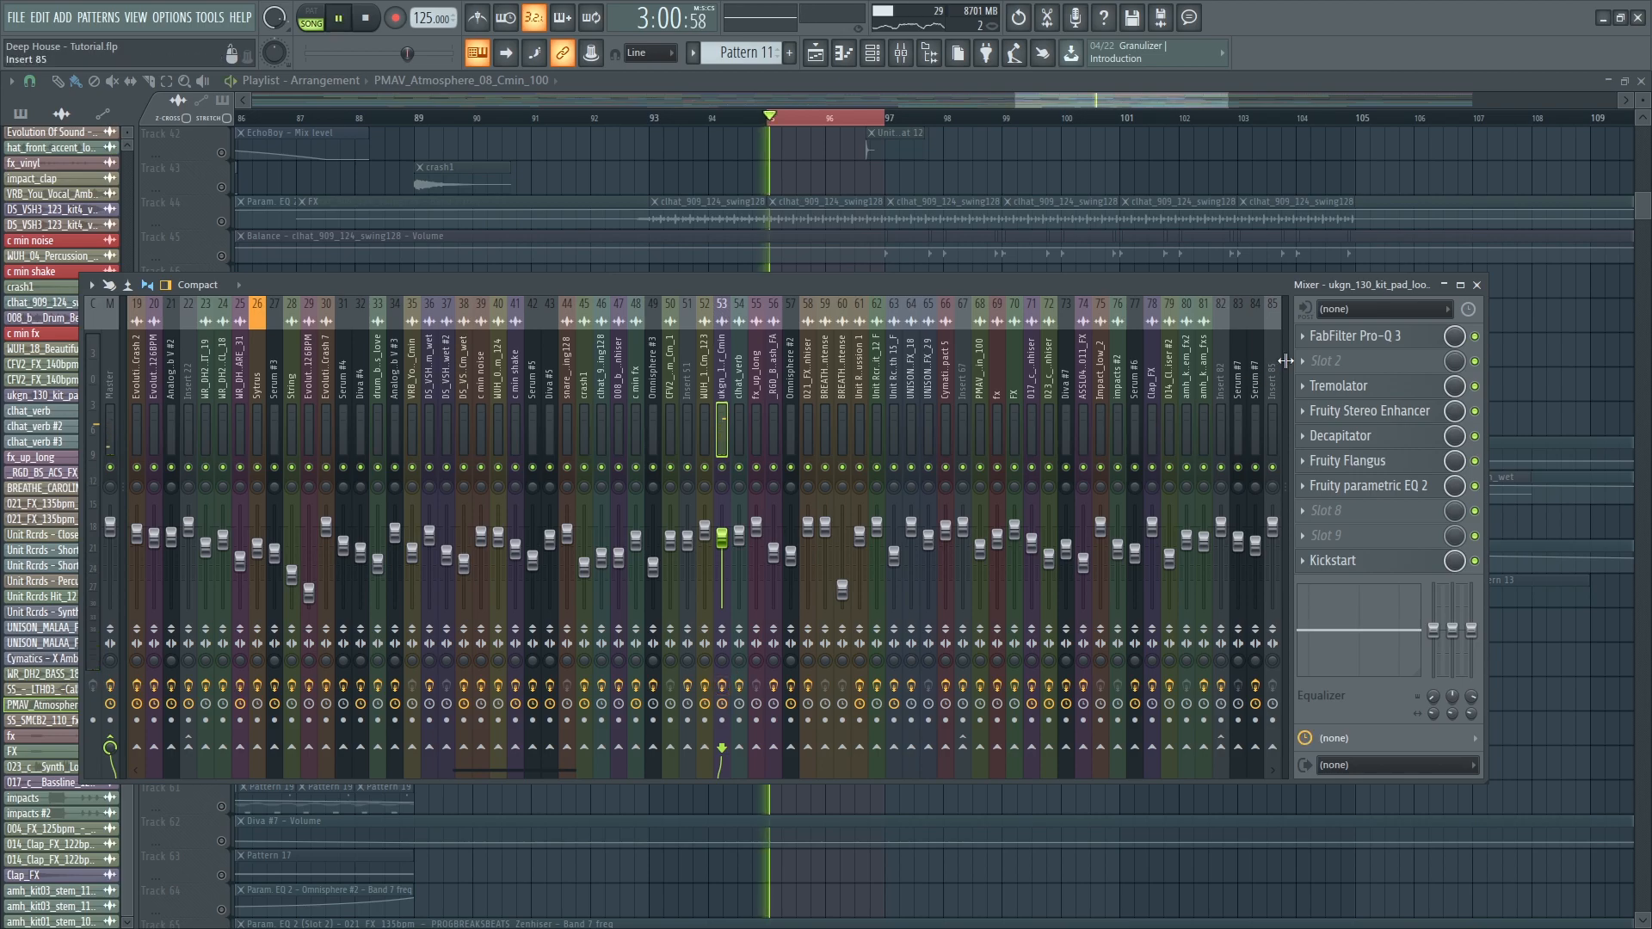
click(1357, 337)
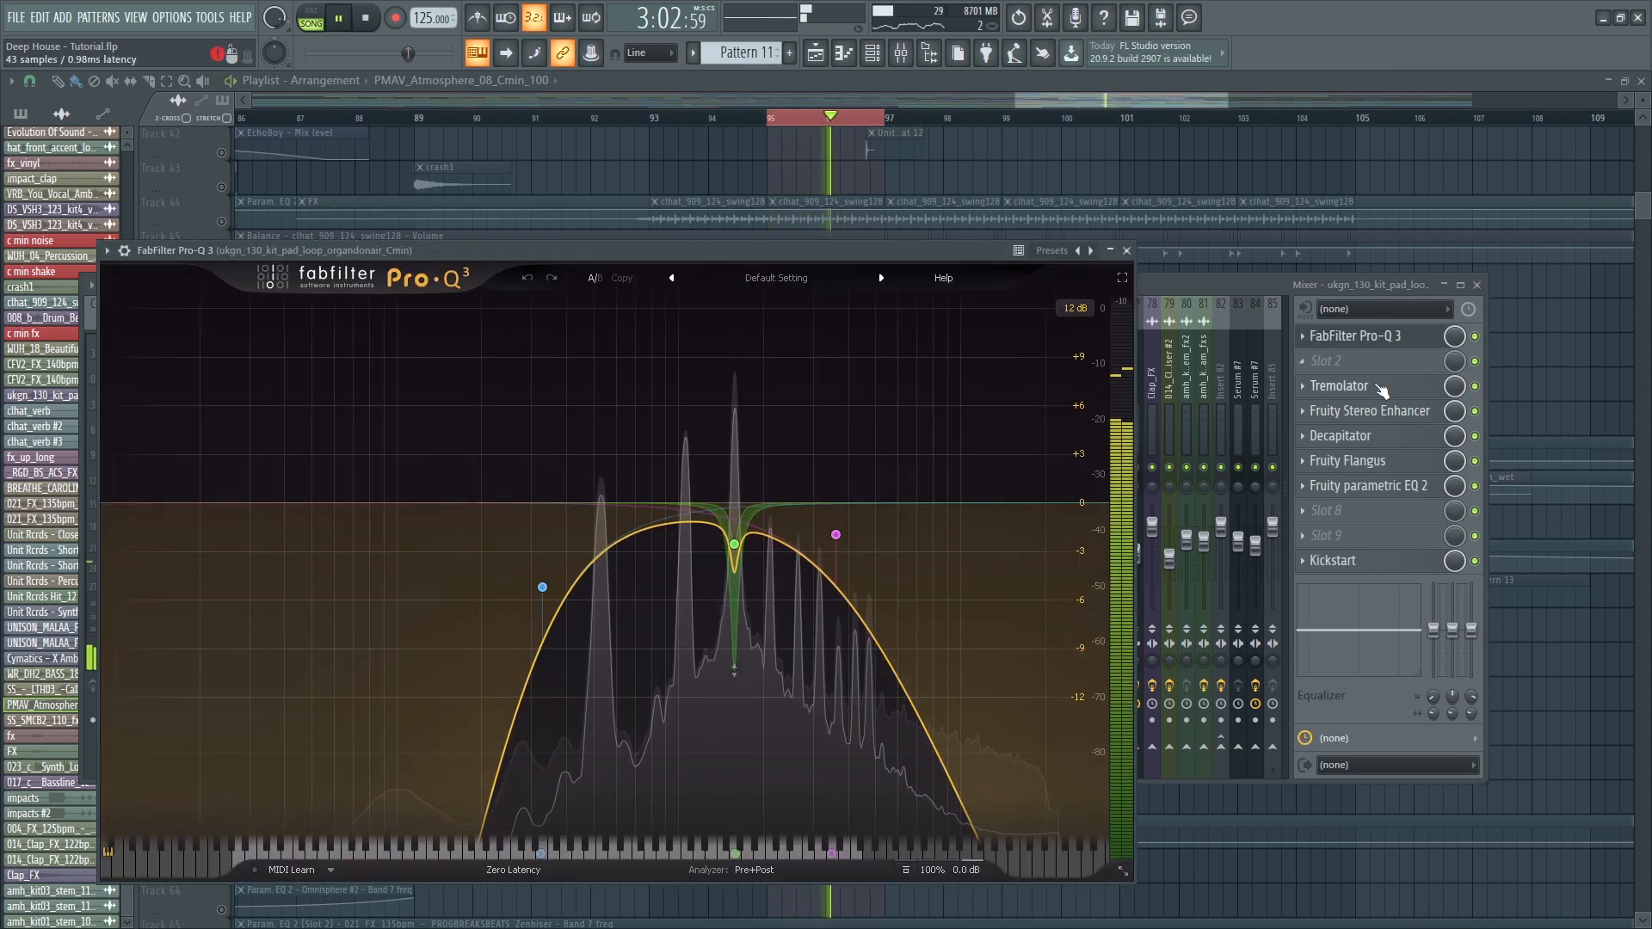
click(1379, 387)
click(1374, 412)
click(1365, 437)
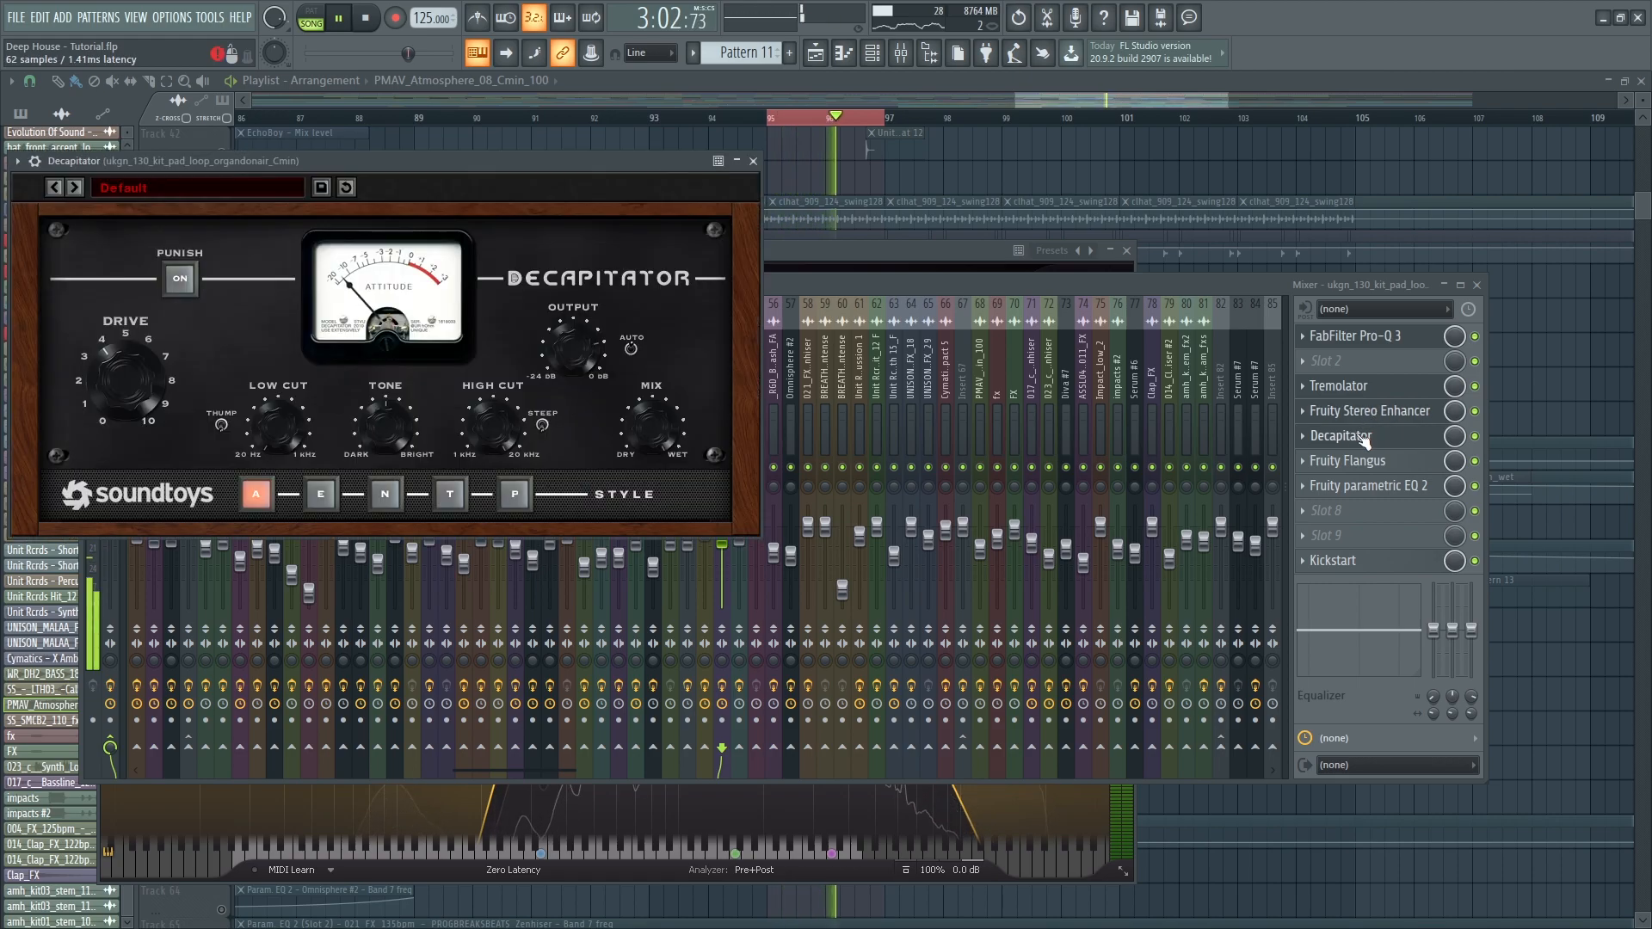
click(1368, 462)
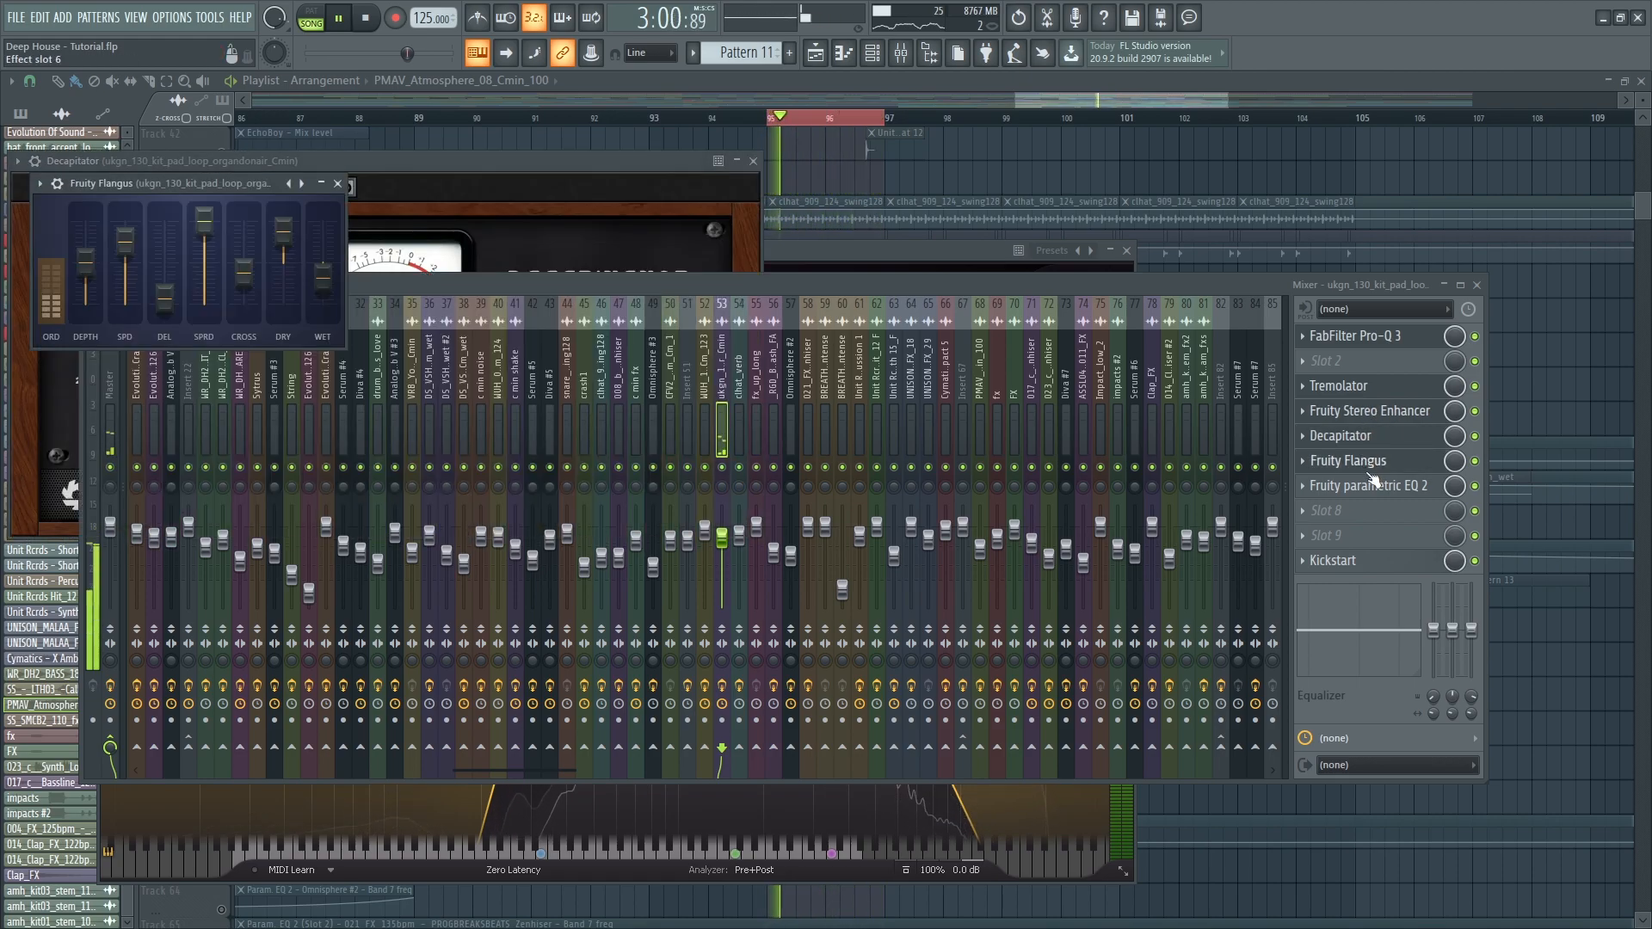
click(1373, 487)
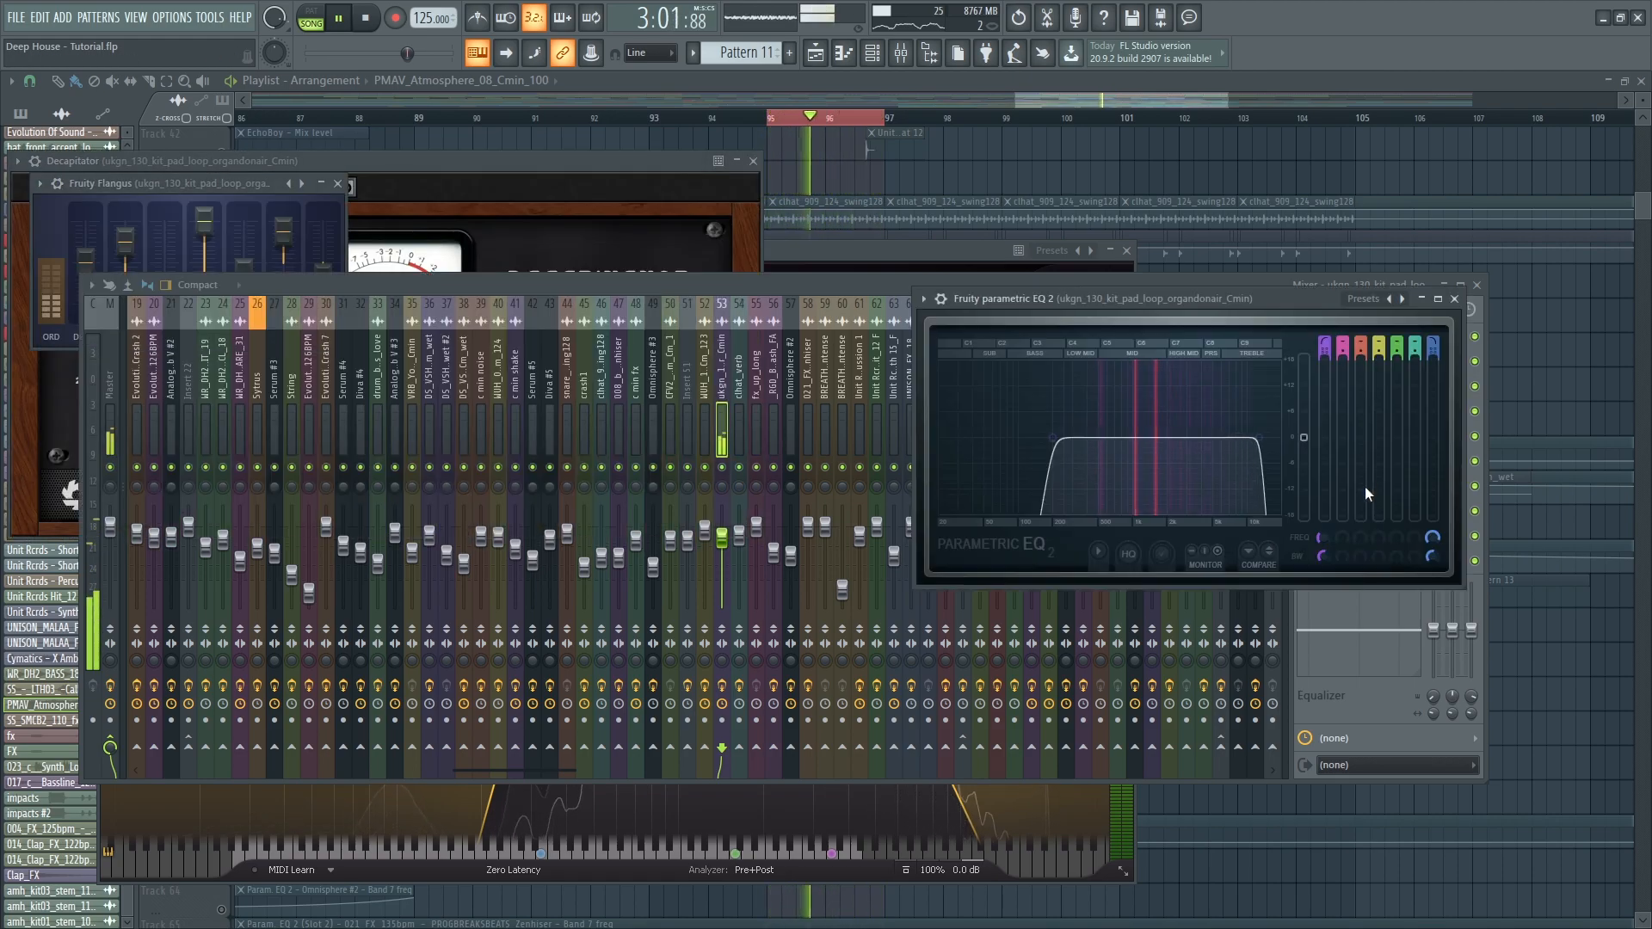
key(Escape)
click(1360, 560)
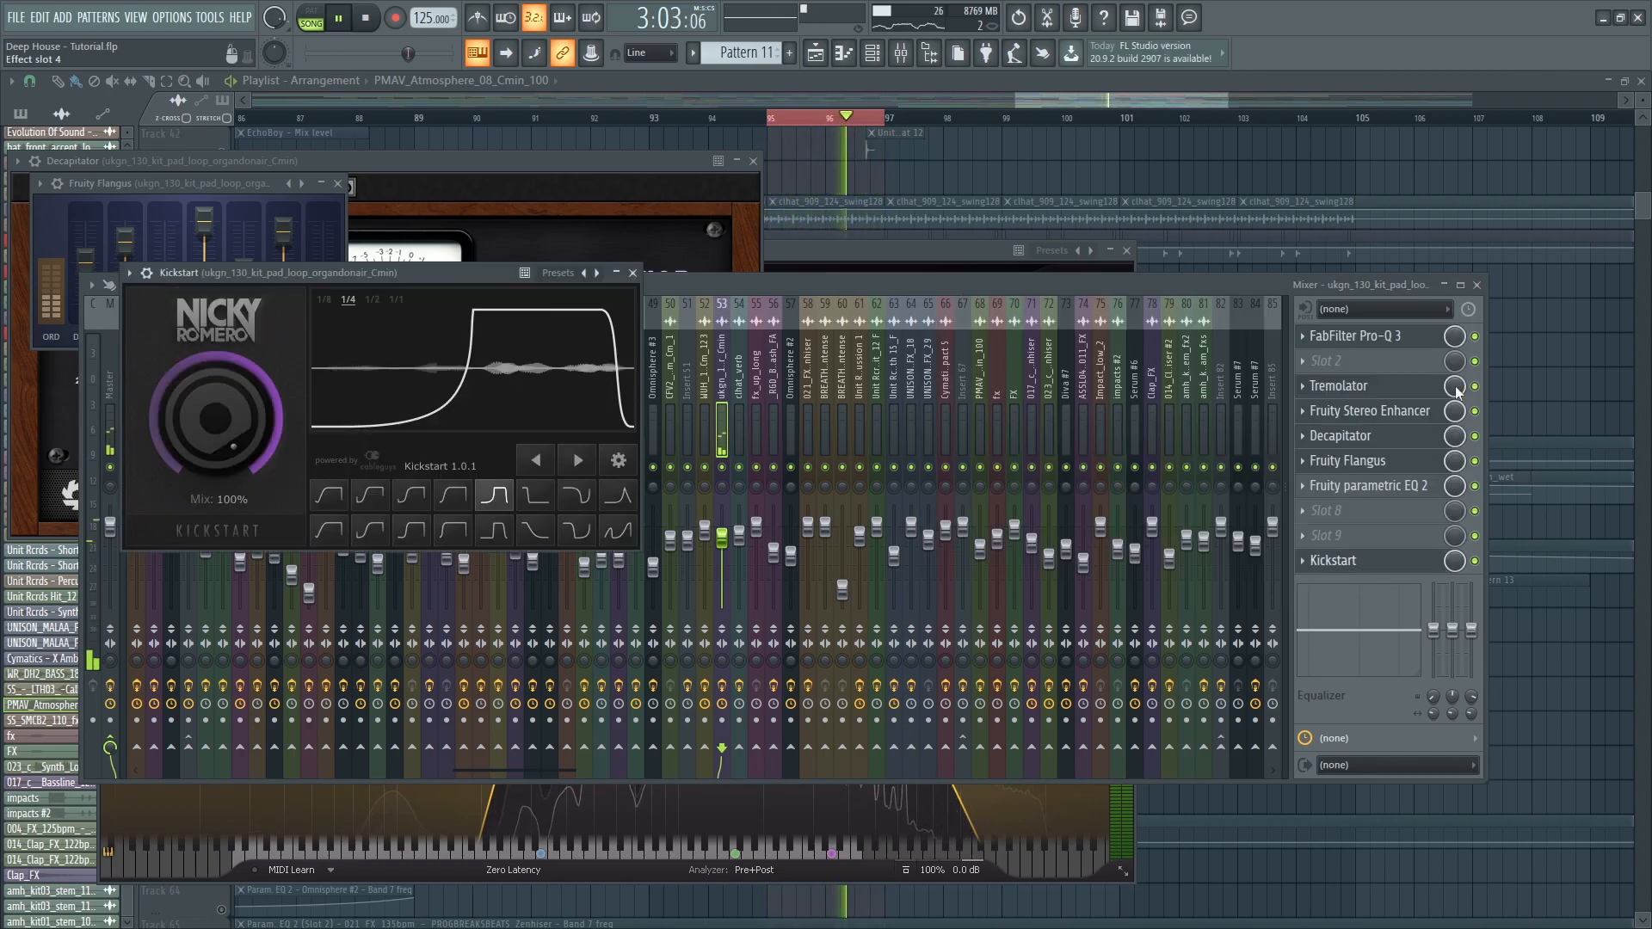
key(F12)
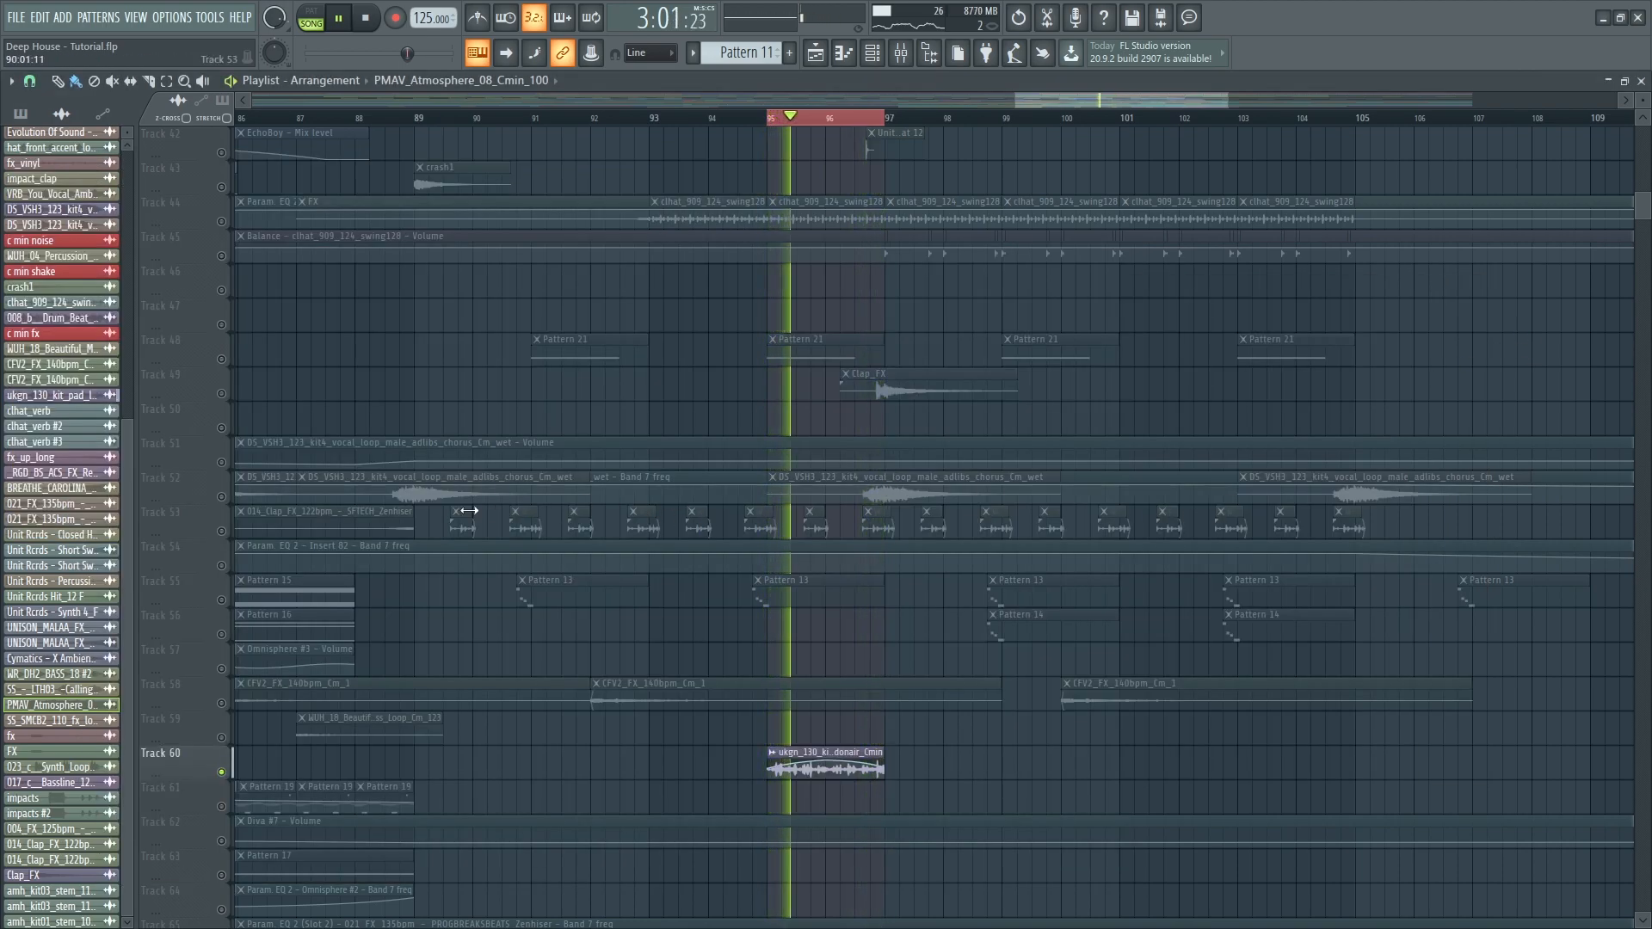
- Solo Track 58 instead of Track 60, start the time selection at bar 92 and play it
key(space)
click(209, 700)
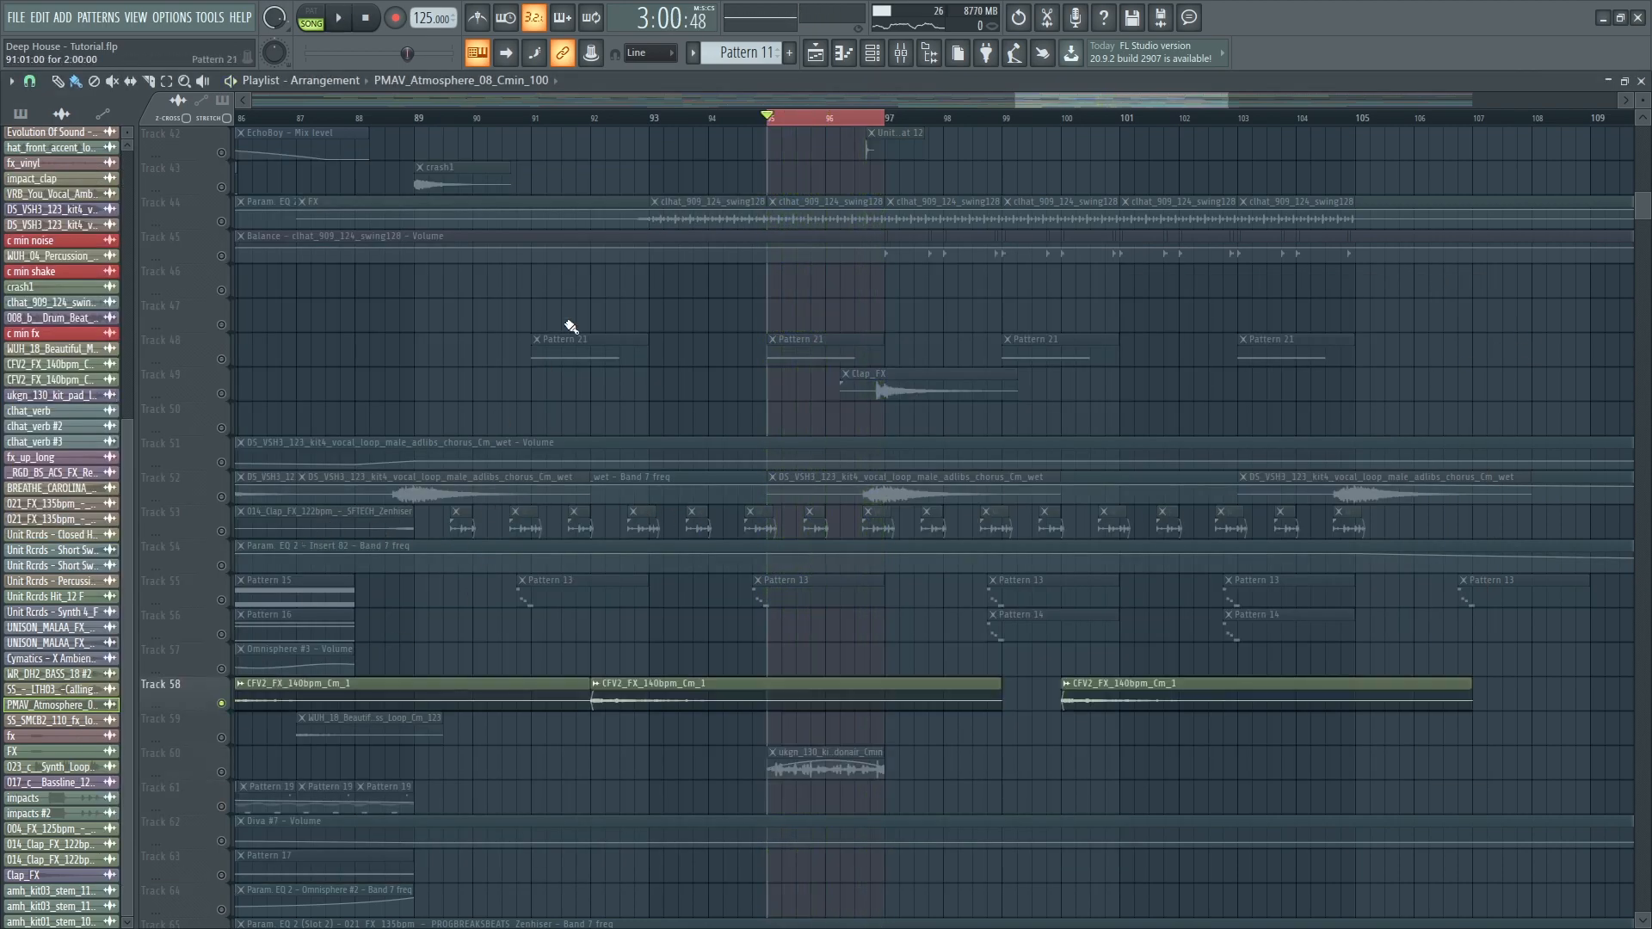
click(597, 119)
key(space)
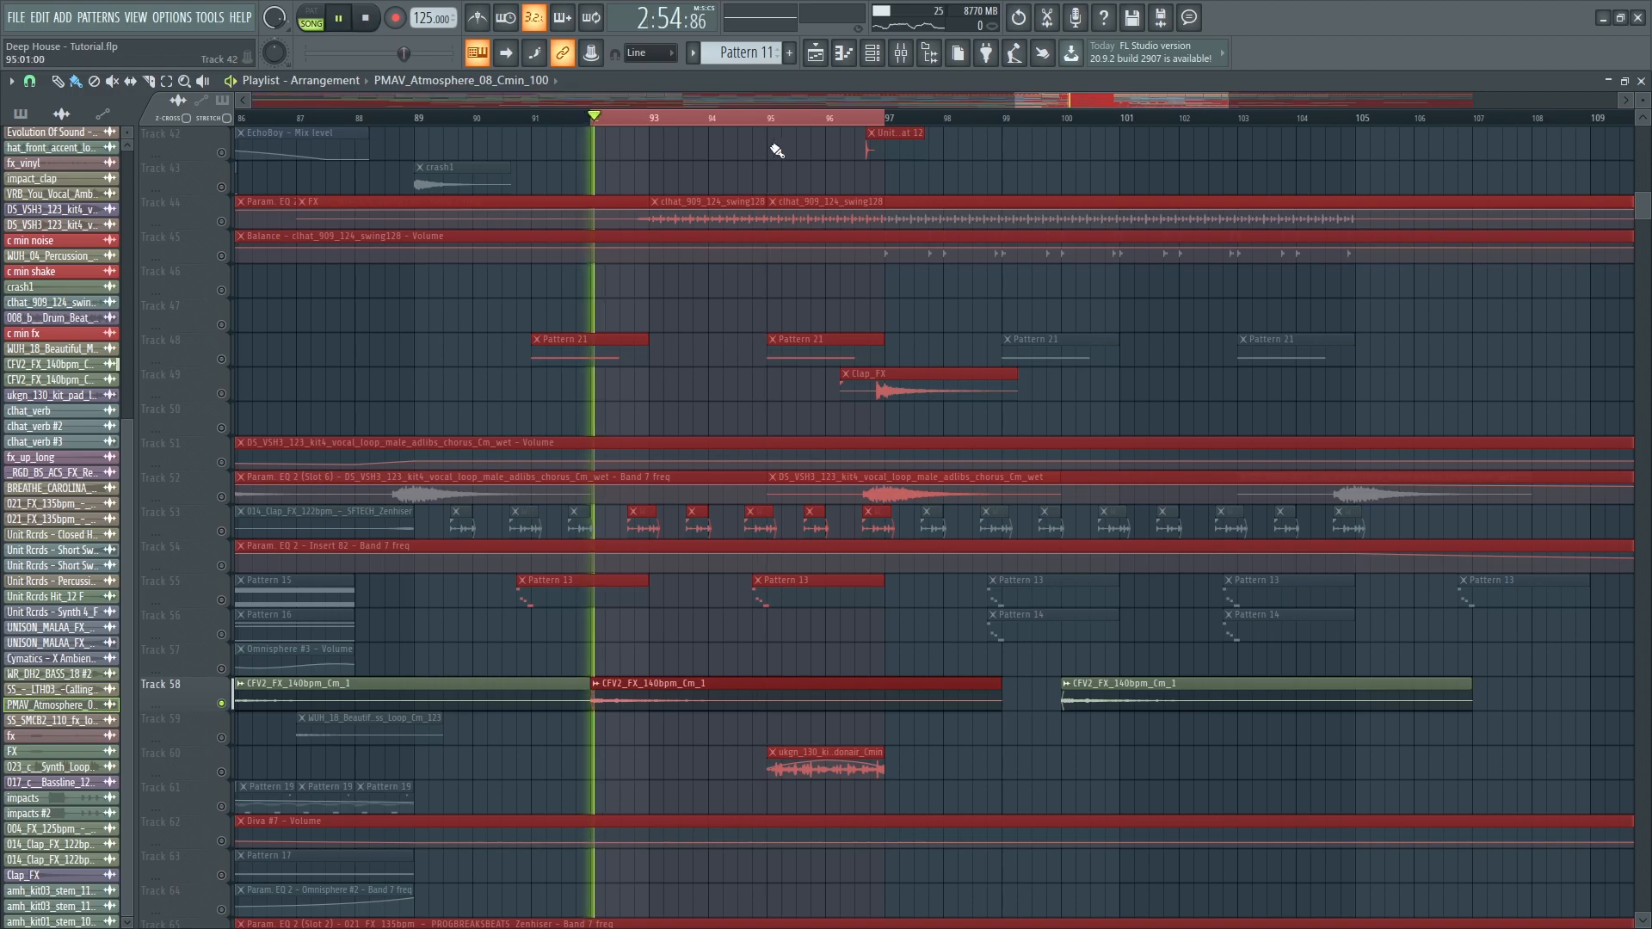
- Deselect the clips, open the channel settings of the CFV2_FX_140bpm_Cm_1 clip on Track 58 and show its target mixer track
click(700, 583)
click(684, 673)
click(685, 675)
right_click(701, 659)
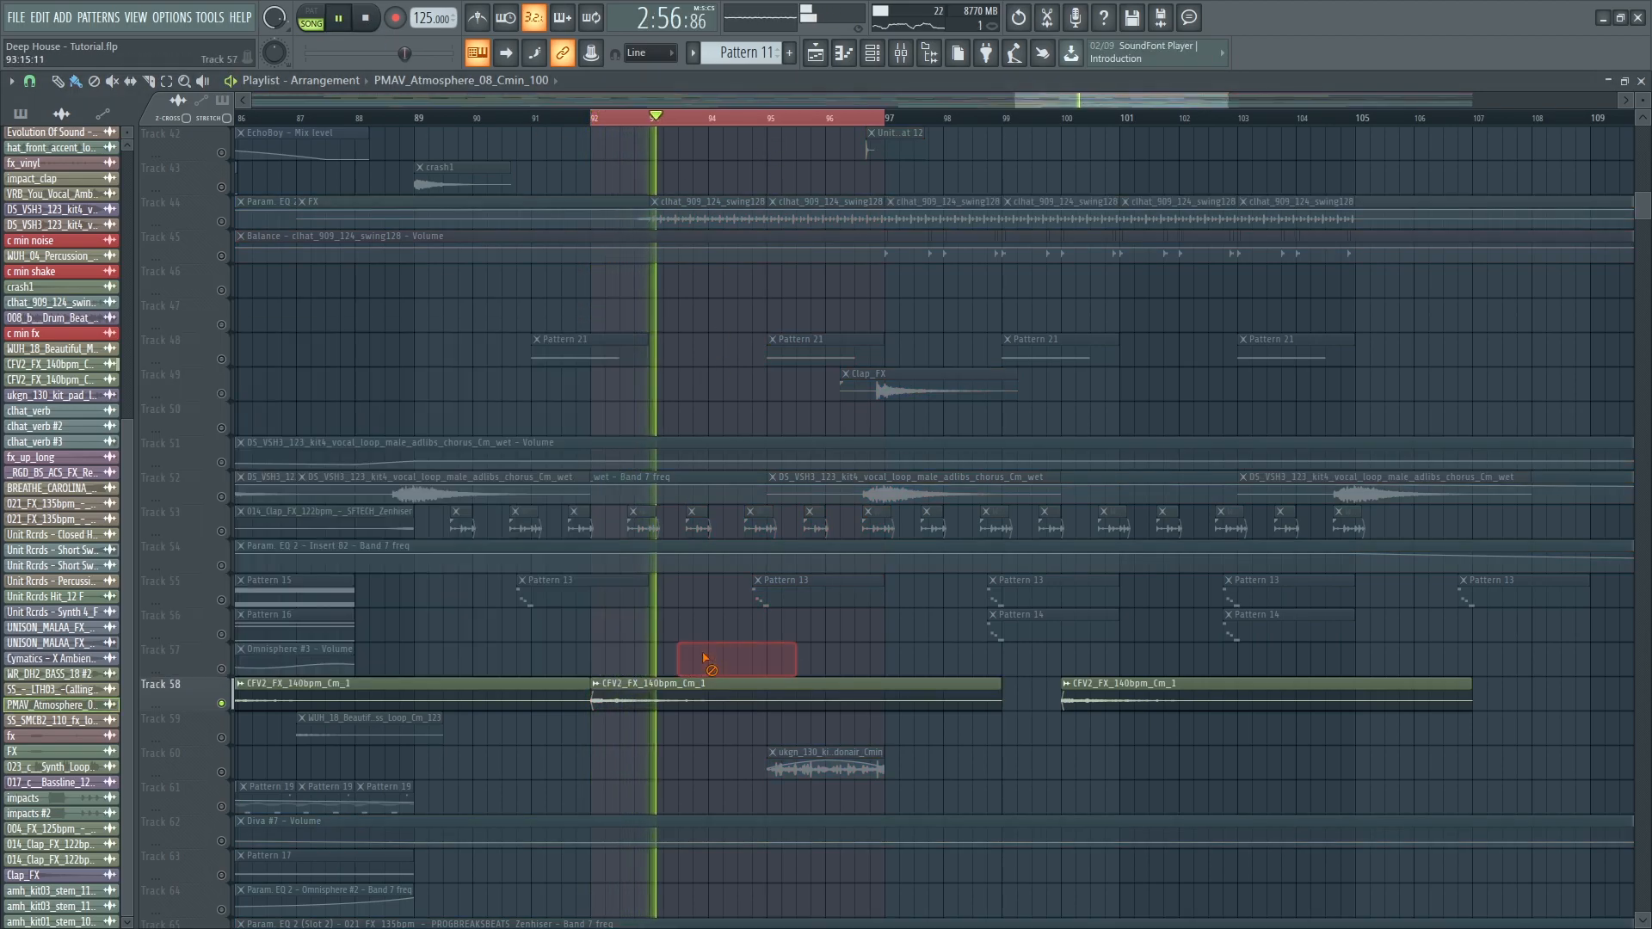
double_click(702, 691)
click(601, 327)
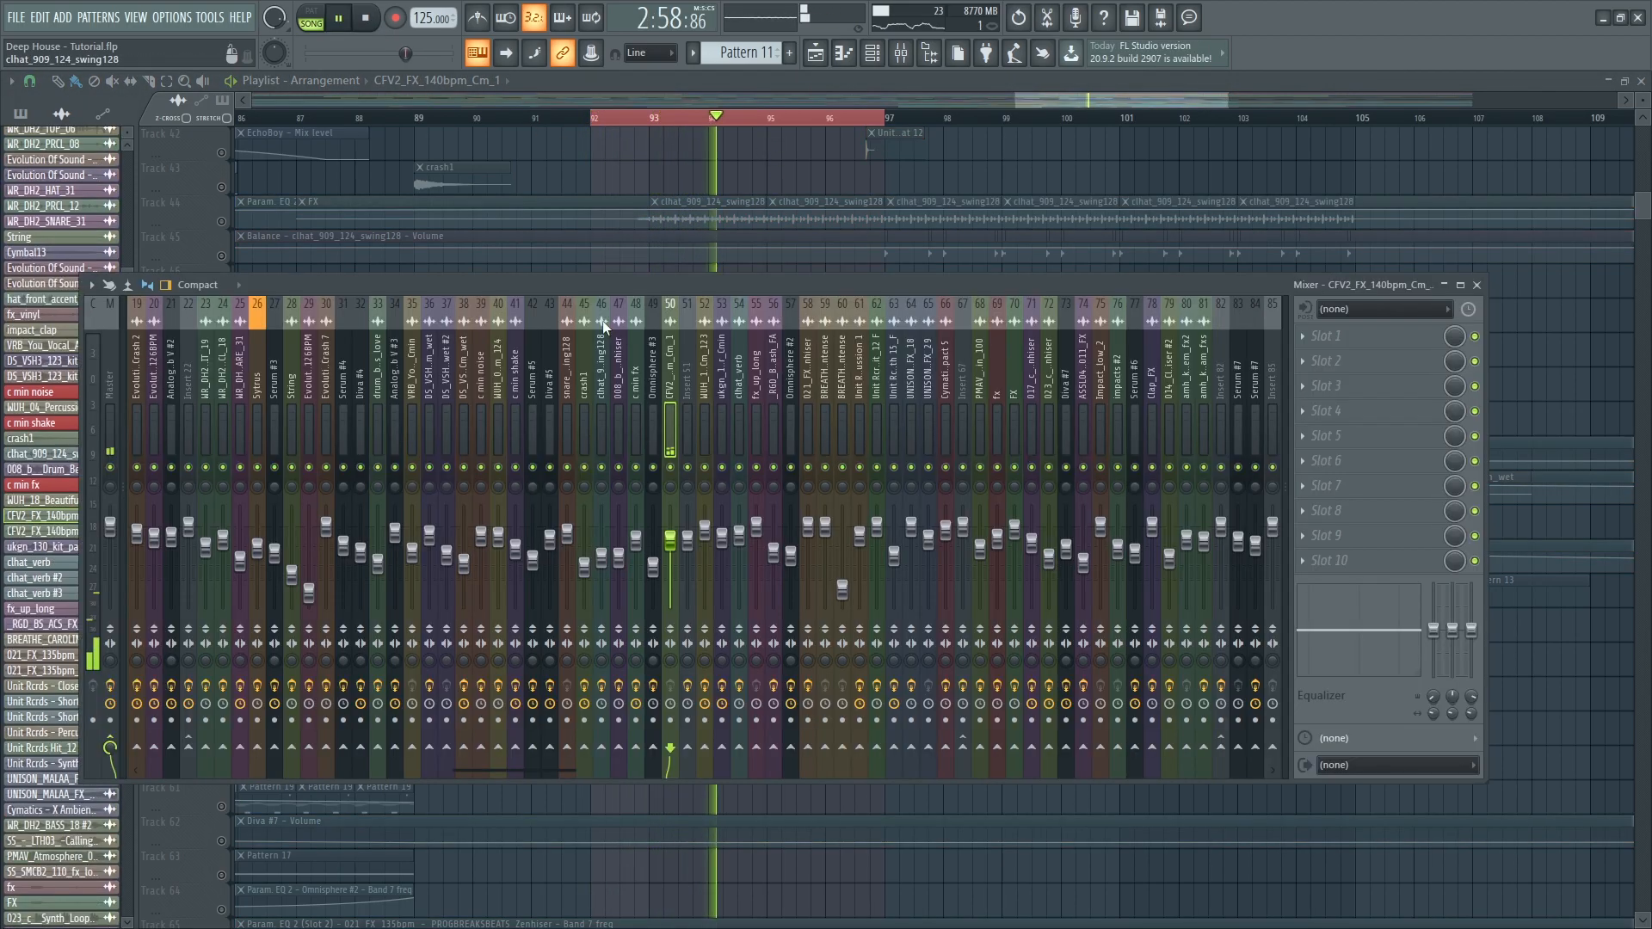
- Return to the playlist, turn all the tracks back on and restart playback
right_click(743, 178)
key(space)
right_click(231, 221)
right_click(227, 222)
right_click(227, 221)
key(space)
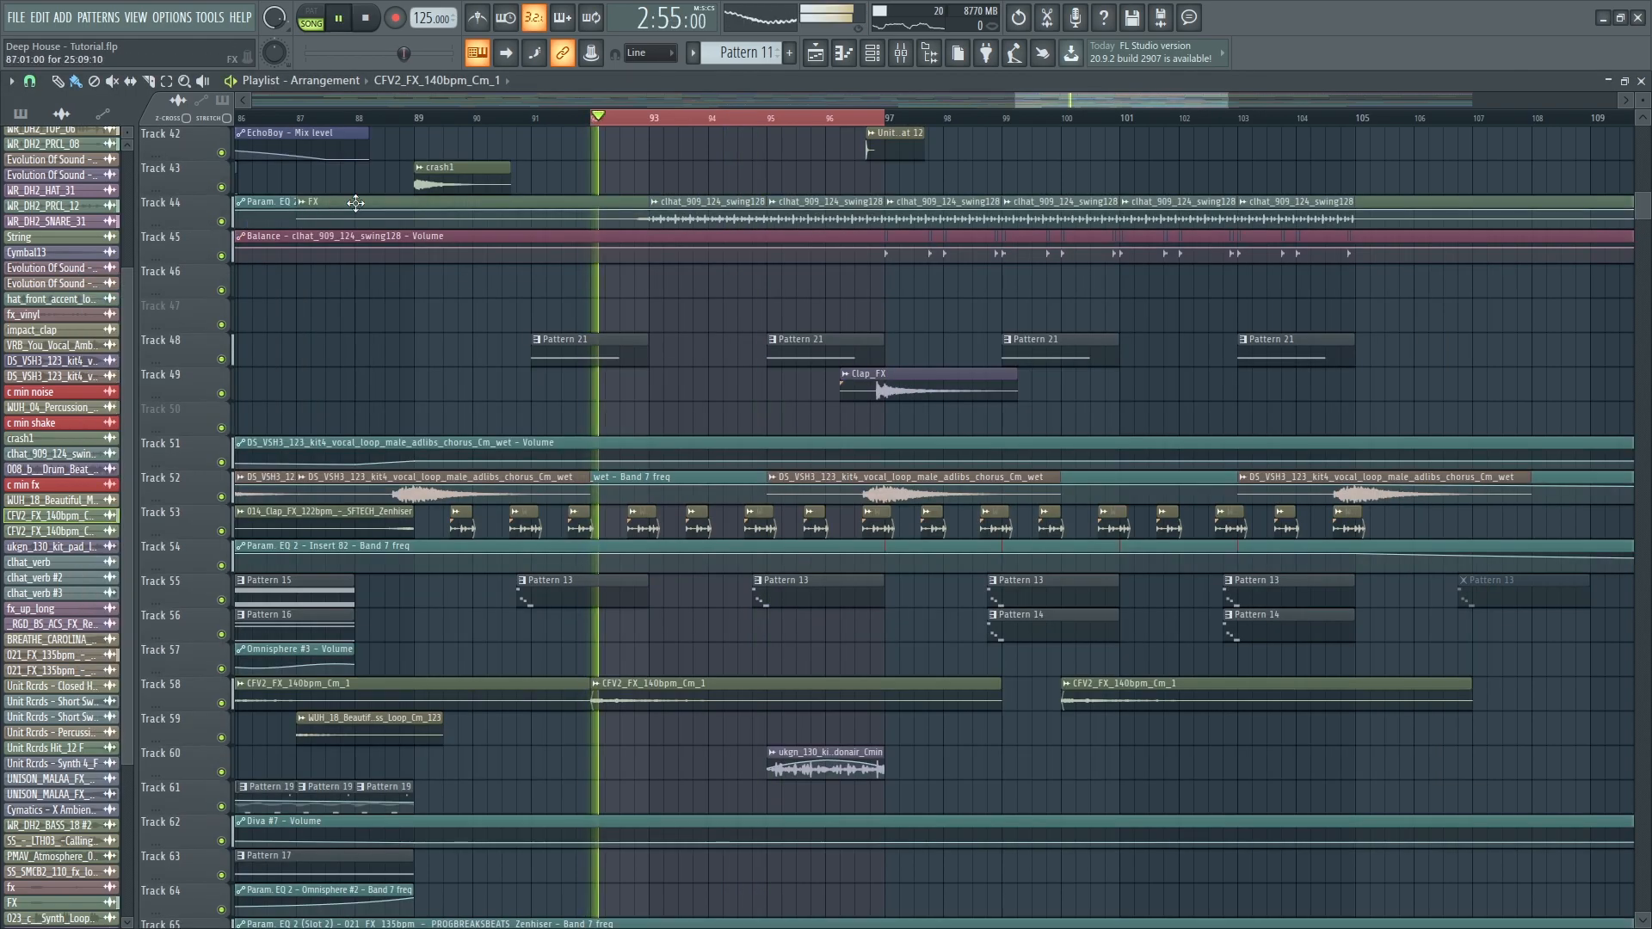
- Extend the playlist's time selection to bar 105 and deselect the clips
scroll(719, 675, up, 5)
scroll(754, 701, up, 2)
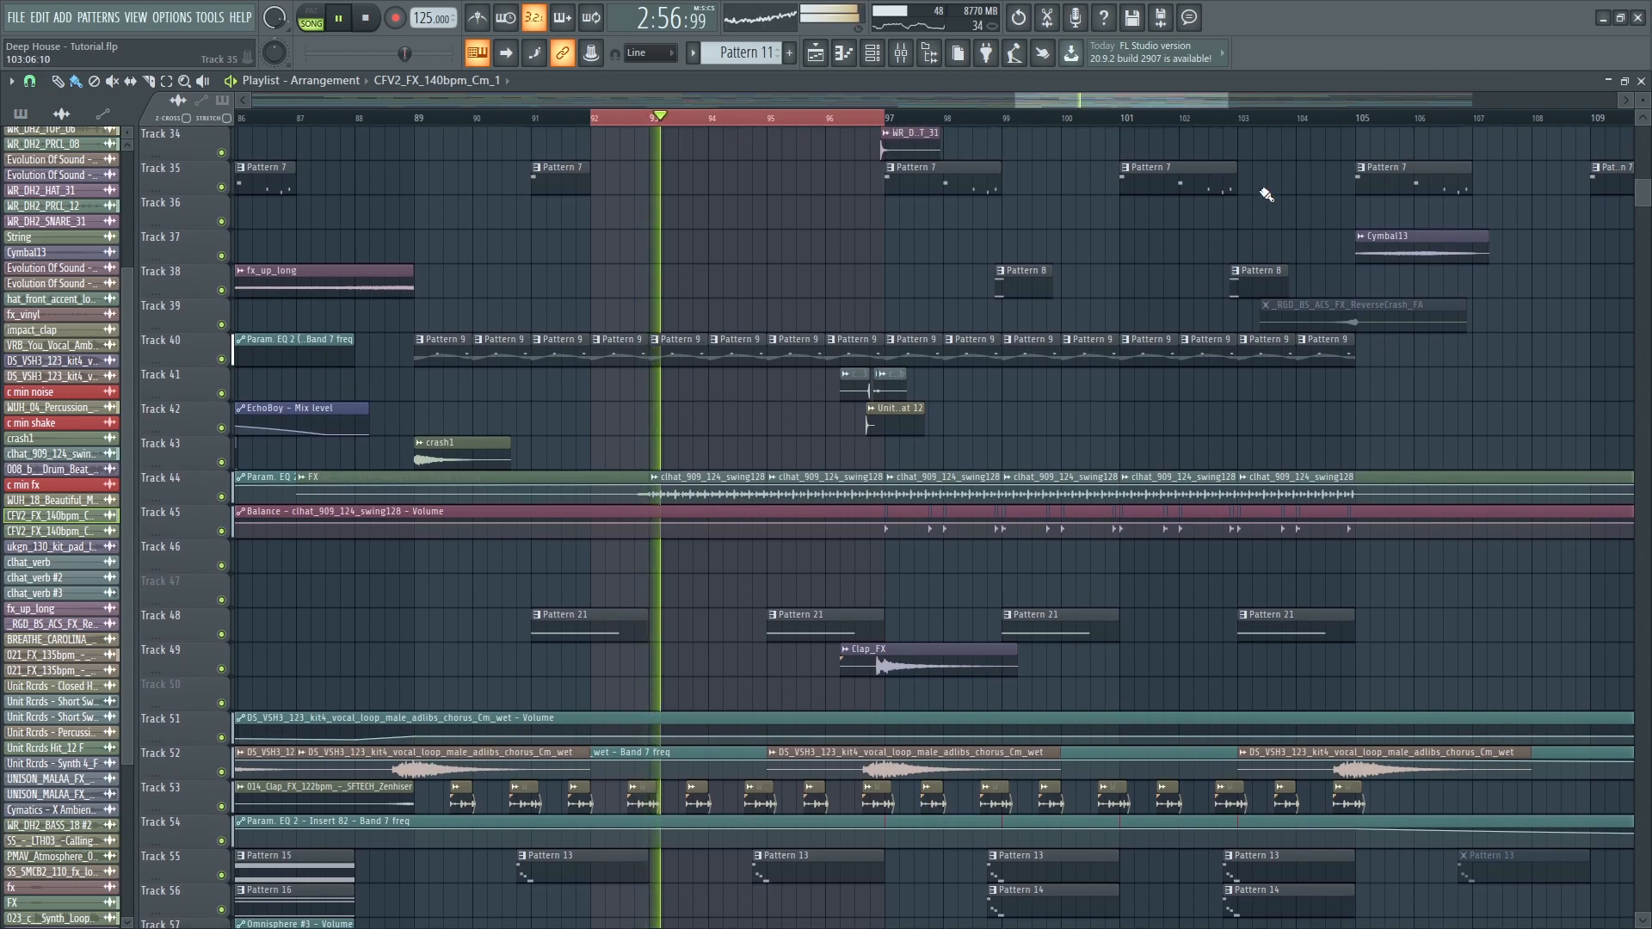
ctrl+shift+click(1355, 120)
ctrl+click(1307, 203)
scroll(1236, 332, up, 3)
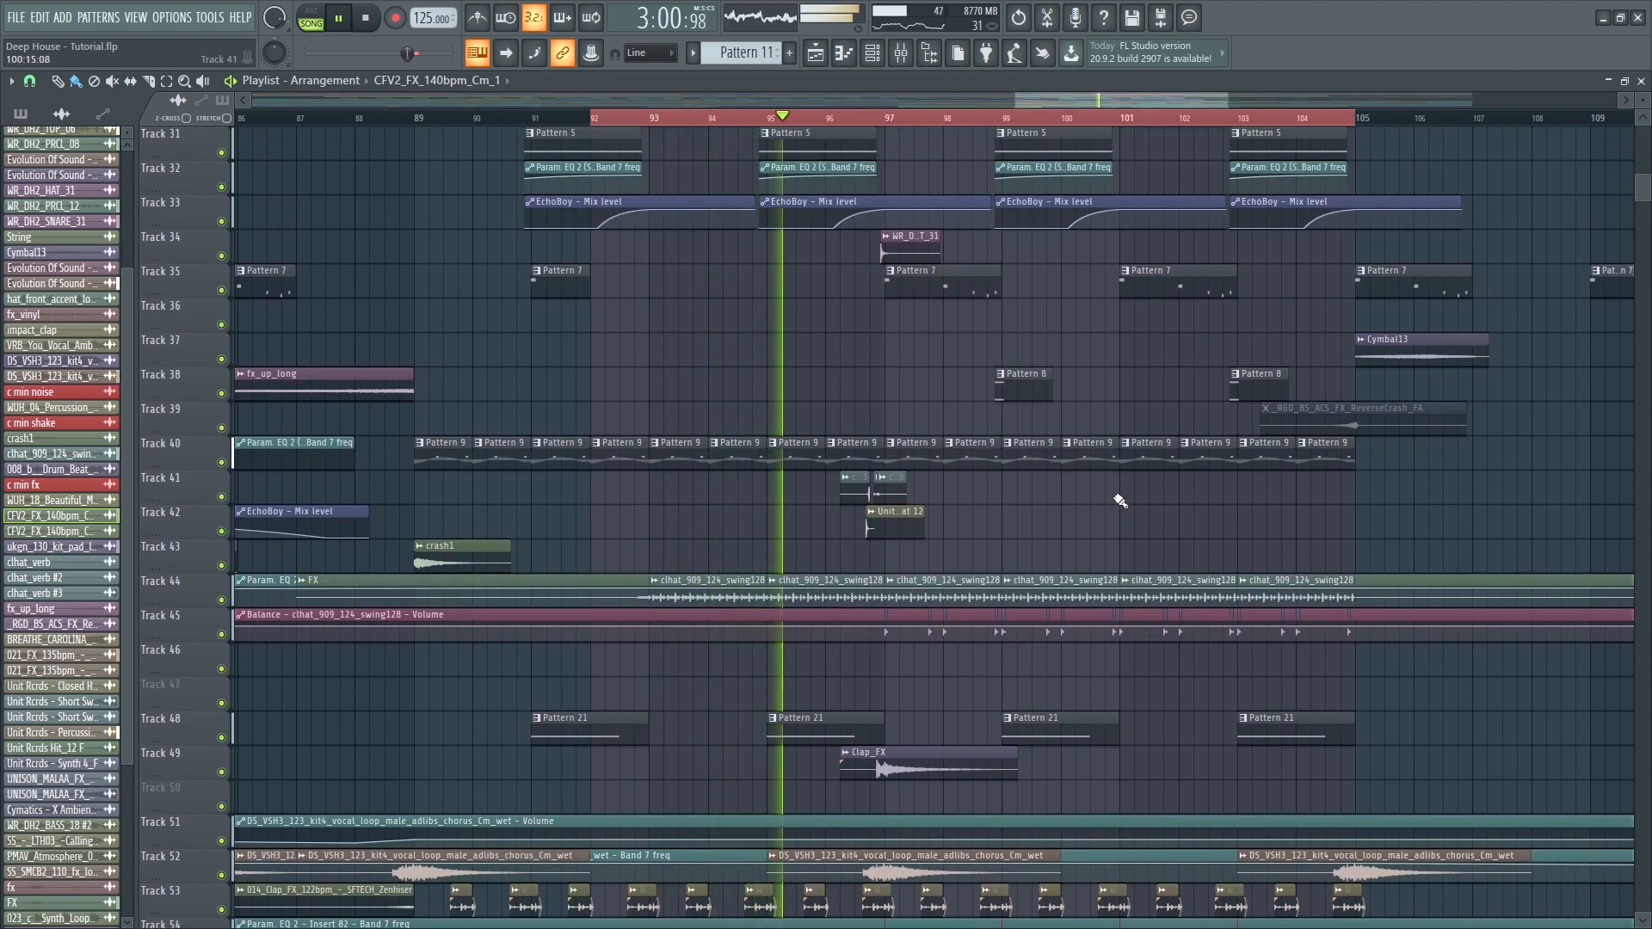
- Open the Pattern 21 clip on Track 48 in the piano roll and switch playback to pattern mode
double_click(790, 722)
click(313, 19)
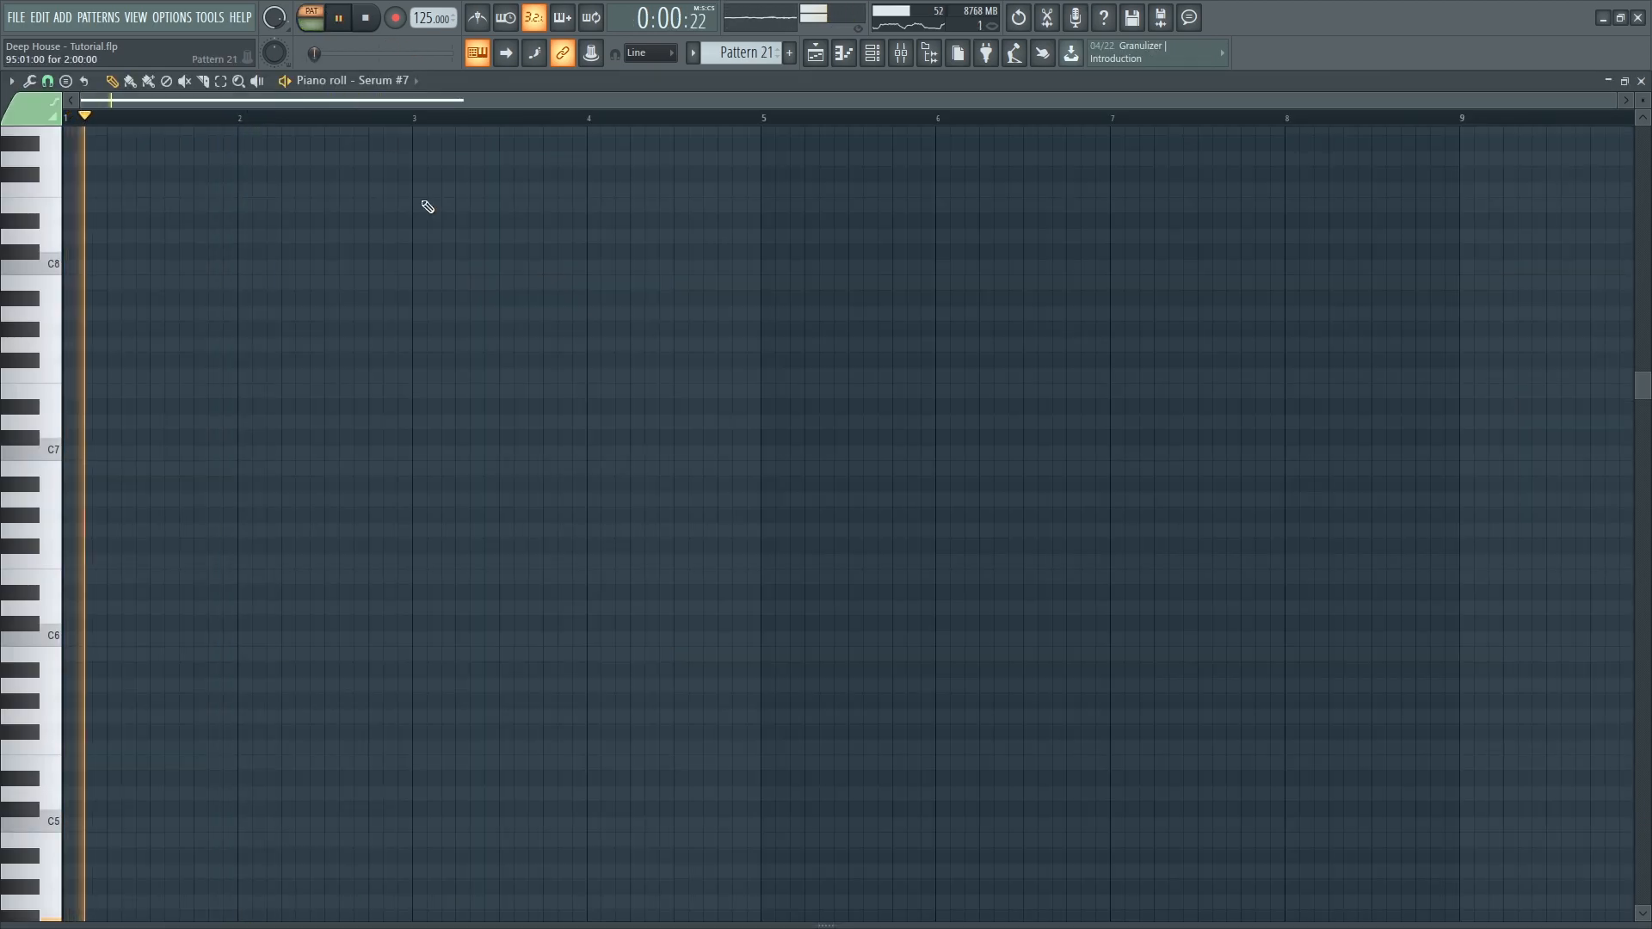
- Audition Pattern 21 with the mixer shown and select the Serum #7 mixer track to show its effects
scroll(507, 366, up, 3)
key(F9)
key(space)
key(space)
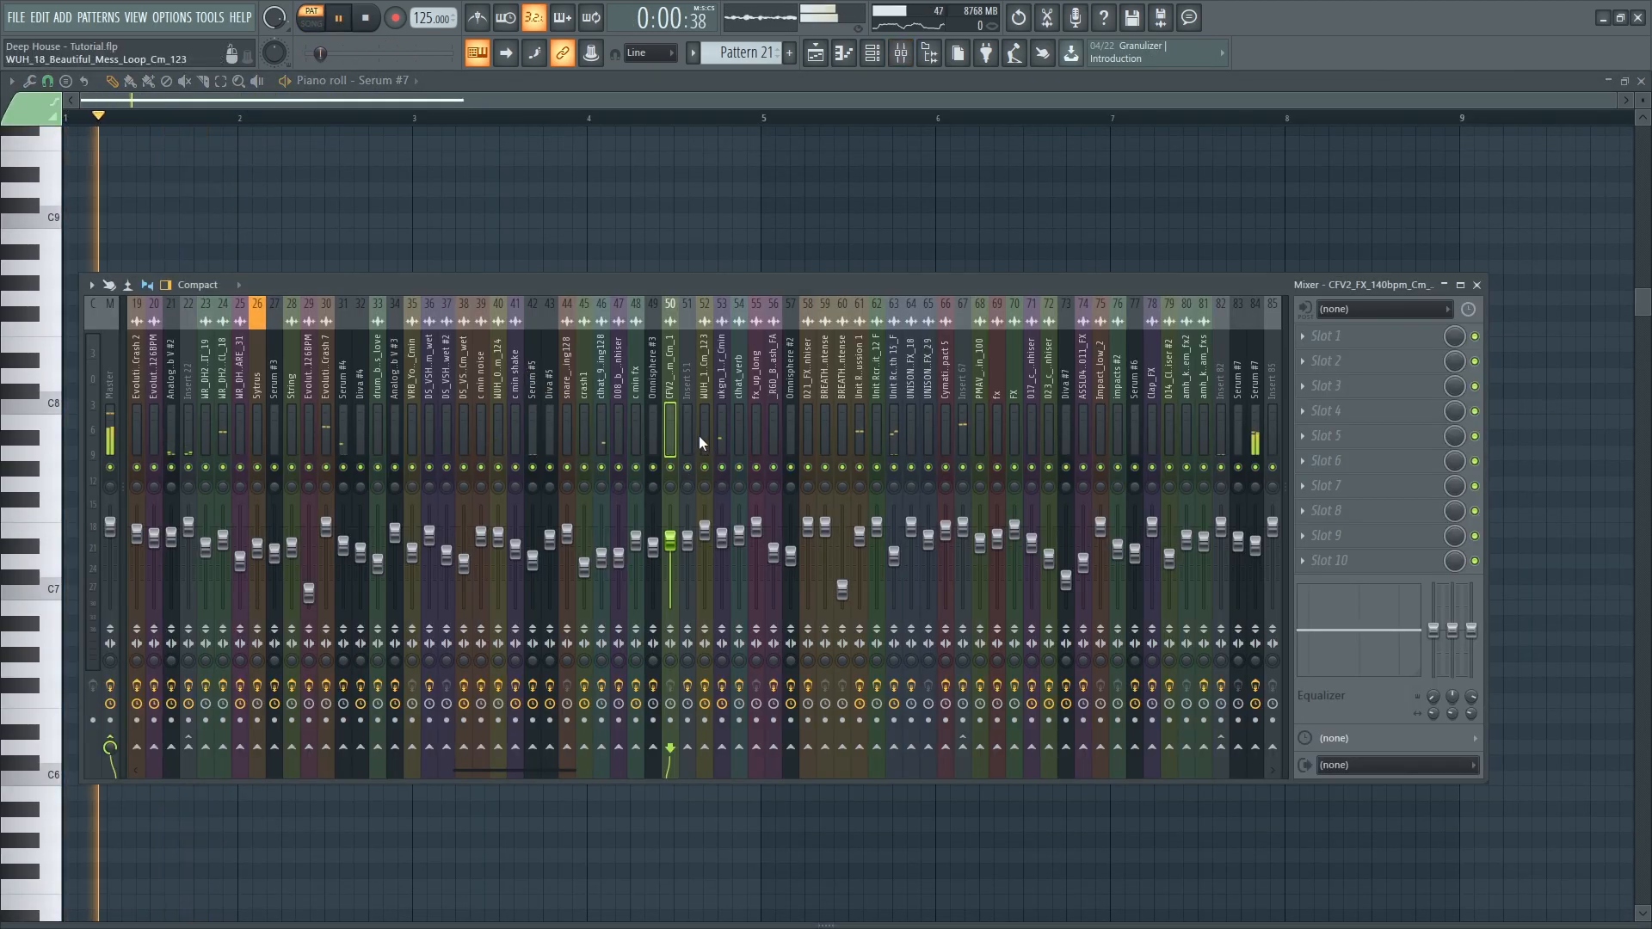
click(1256, 404)
- Look through the channel rack for Serum #7, stop playback and reopen the Pattern 21 clip on Track 48 from the playlist
key(F6)
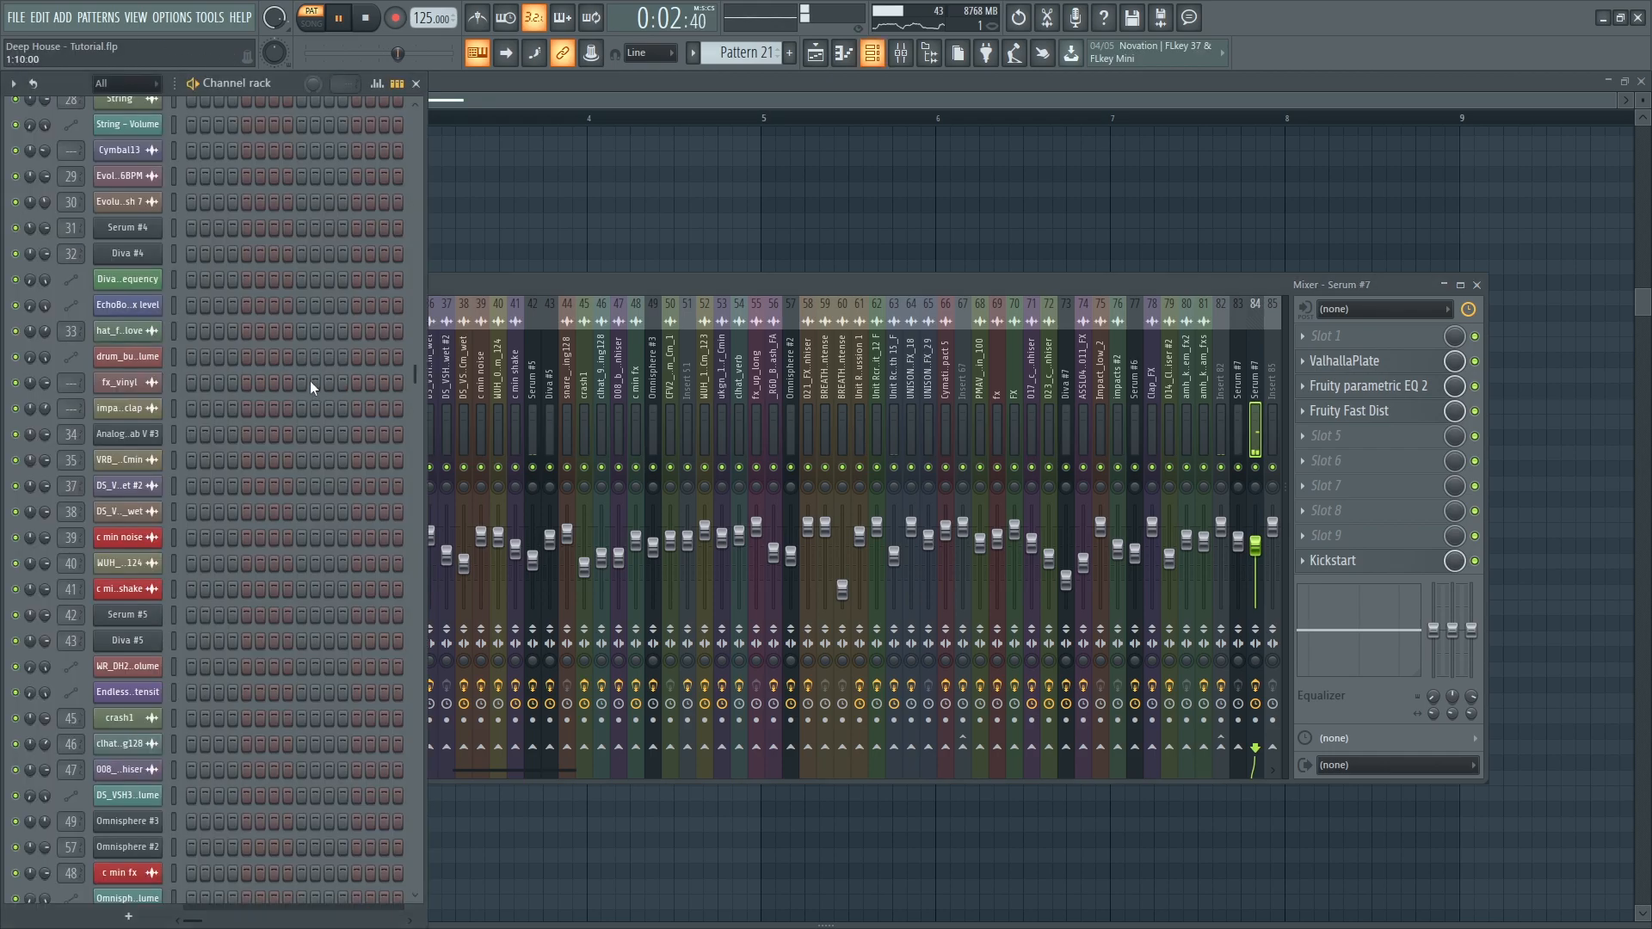
scroll(250, 551, down, 8)
key(space)
scroll(241, 537, up, 10)
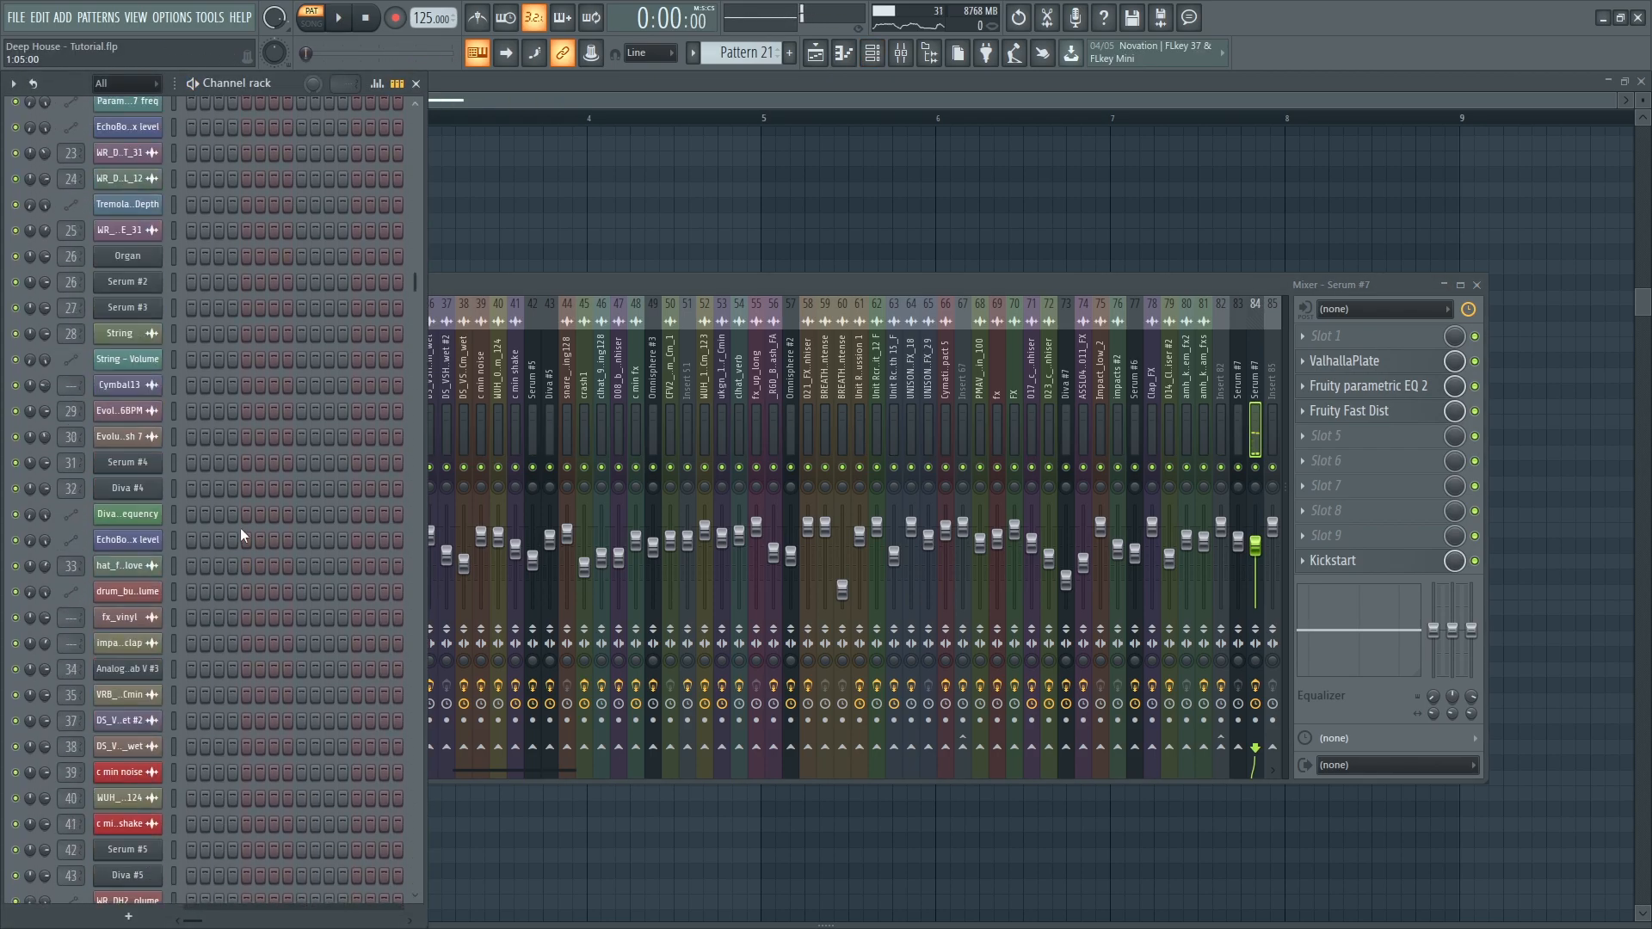
click(814, 52)
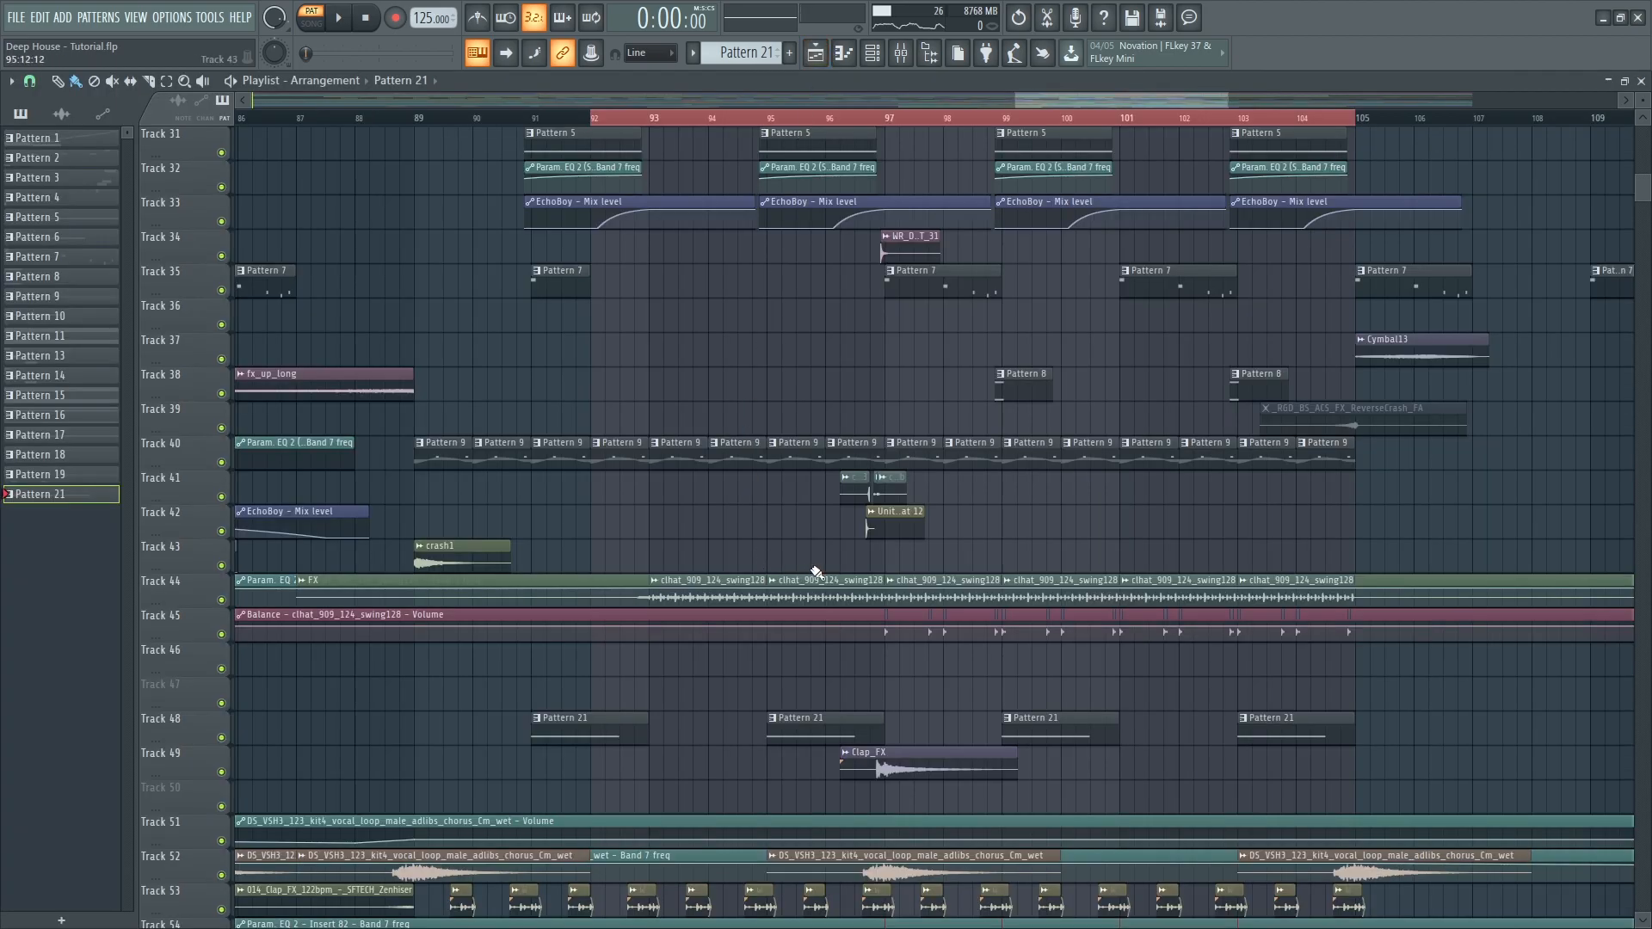
double_click(1068, 721)
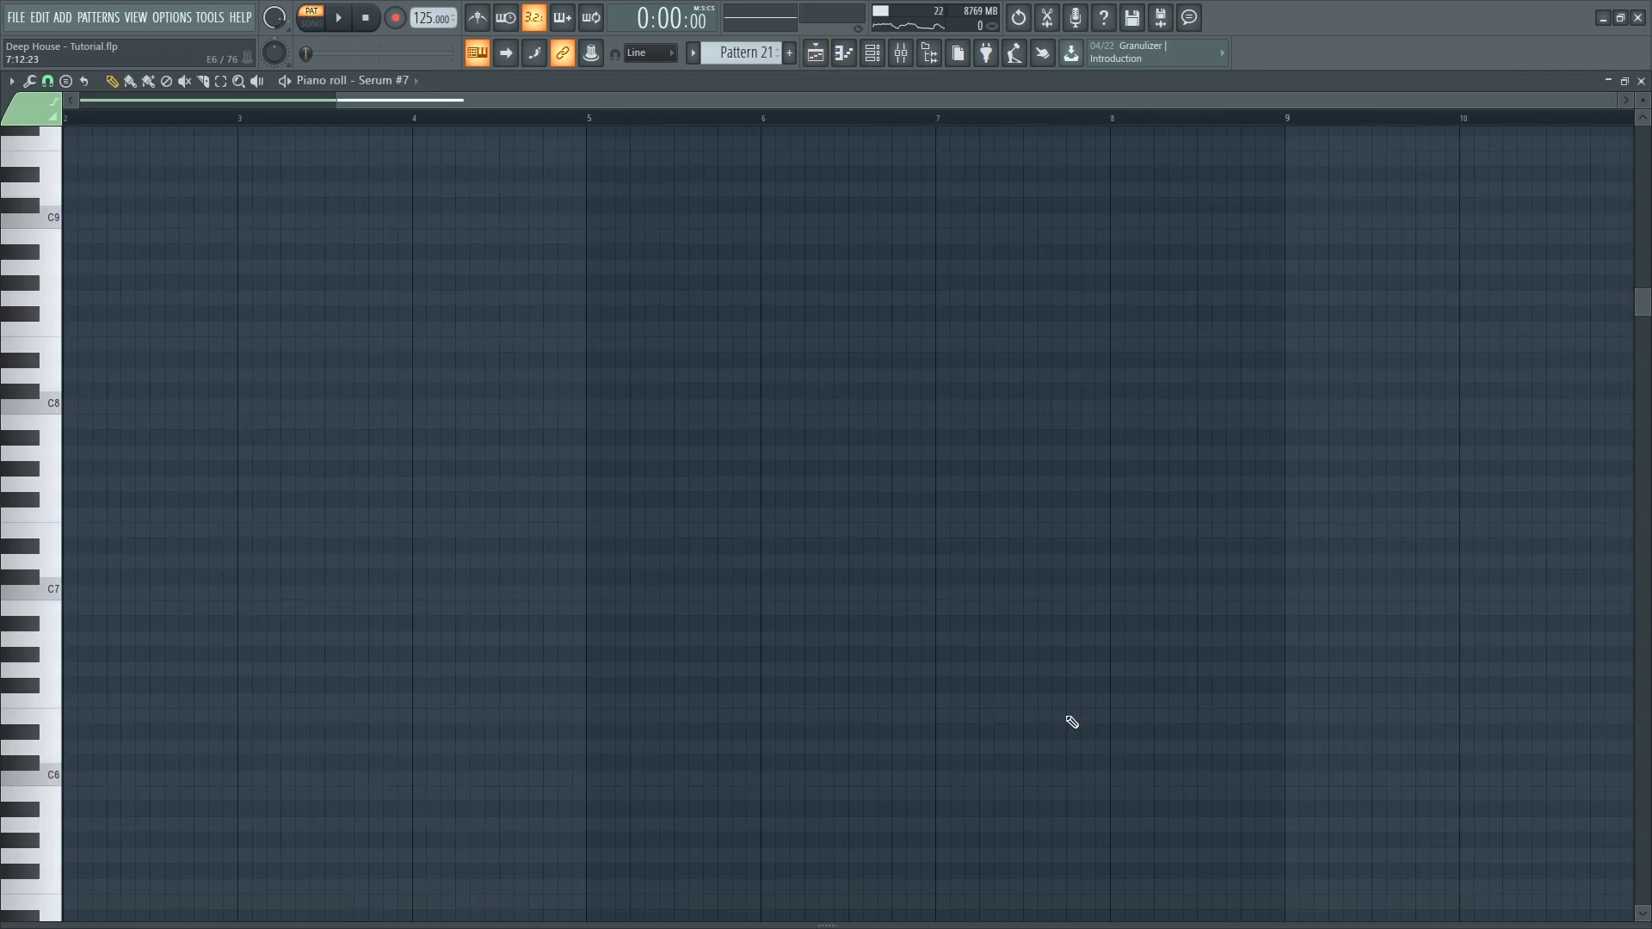
- Open the Serum #7 instrument from the channel rack to show its bass 3 preset, bring up the mixer and close the instrument
key(F6)
scroll(310, 479, down, 15)
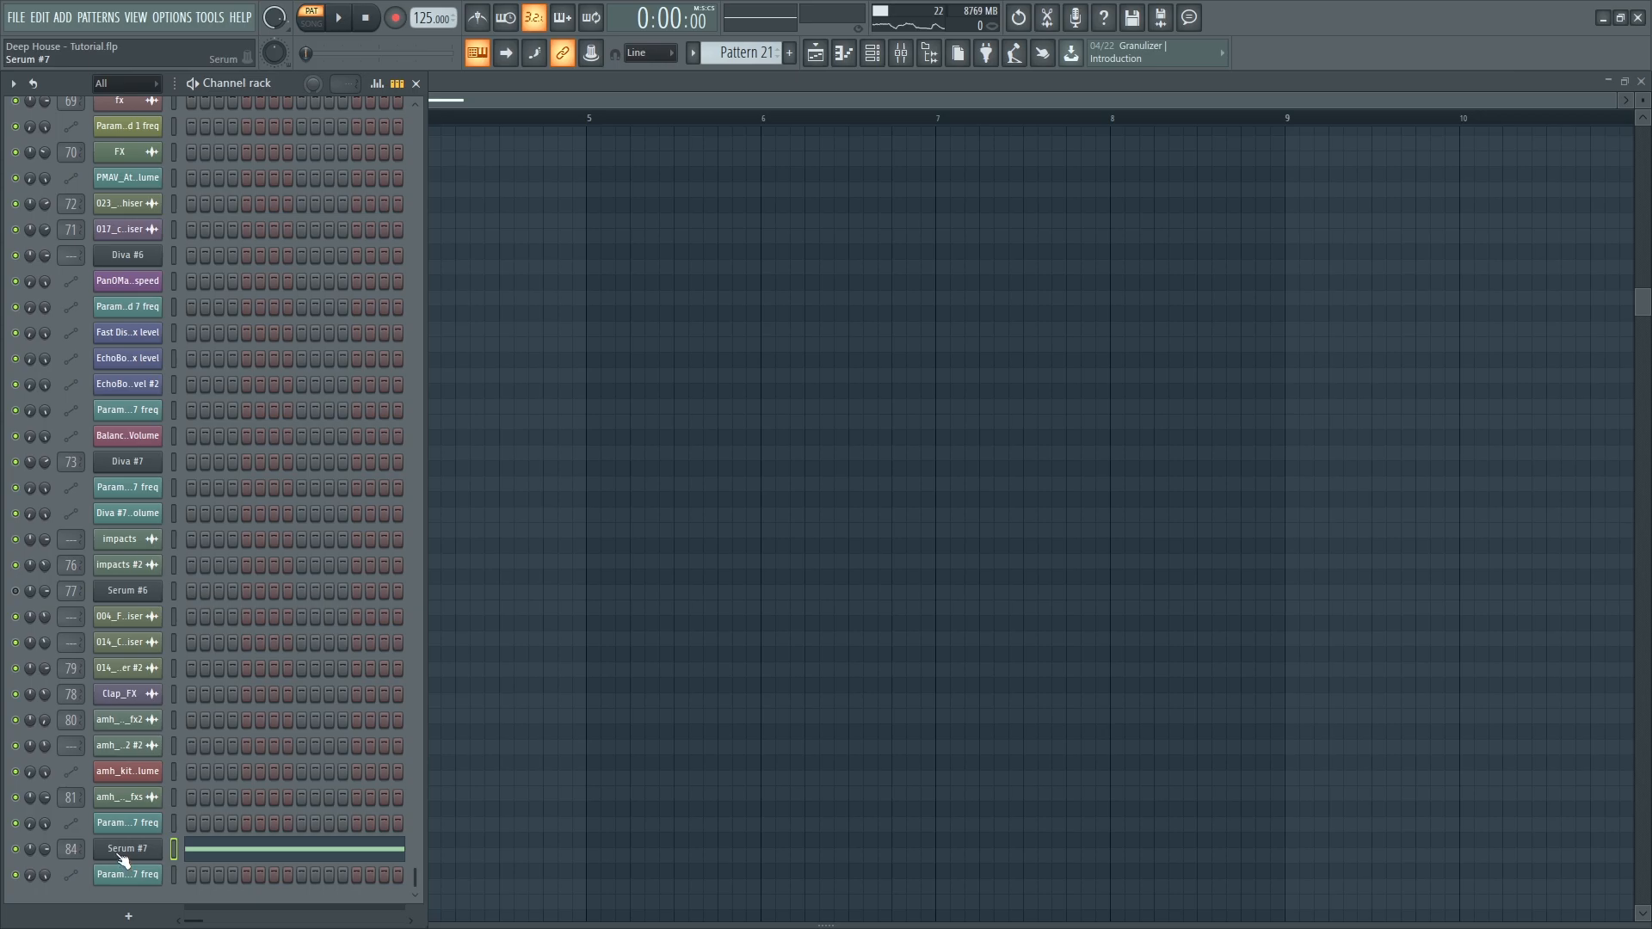
click(121, 854)
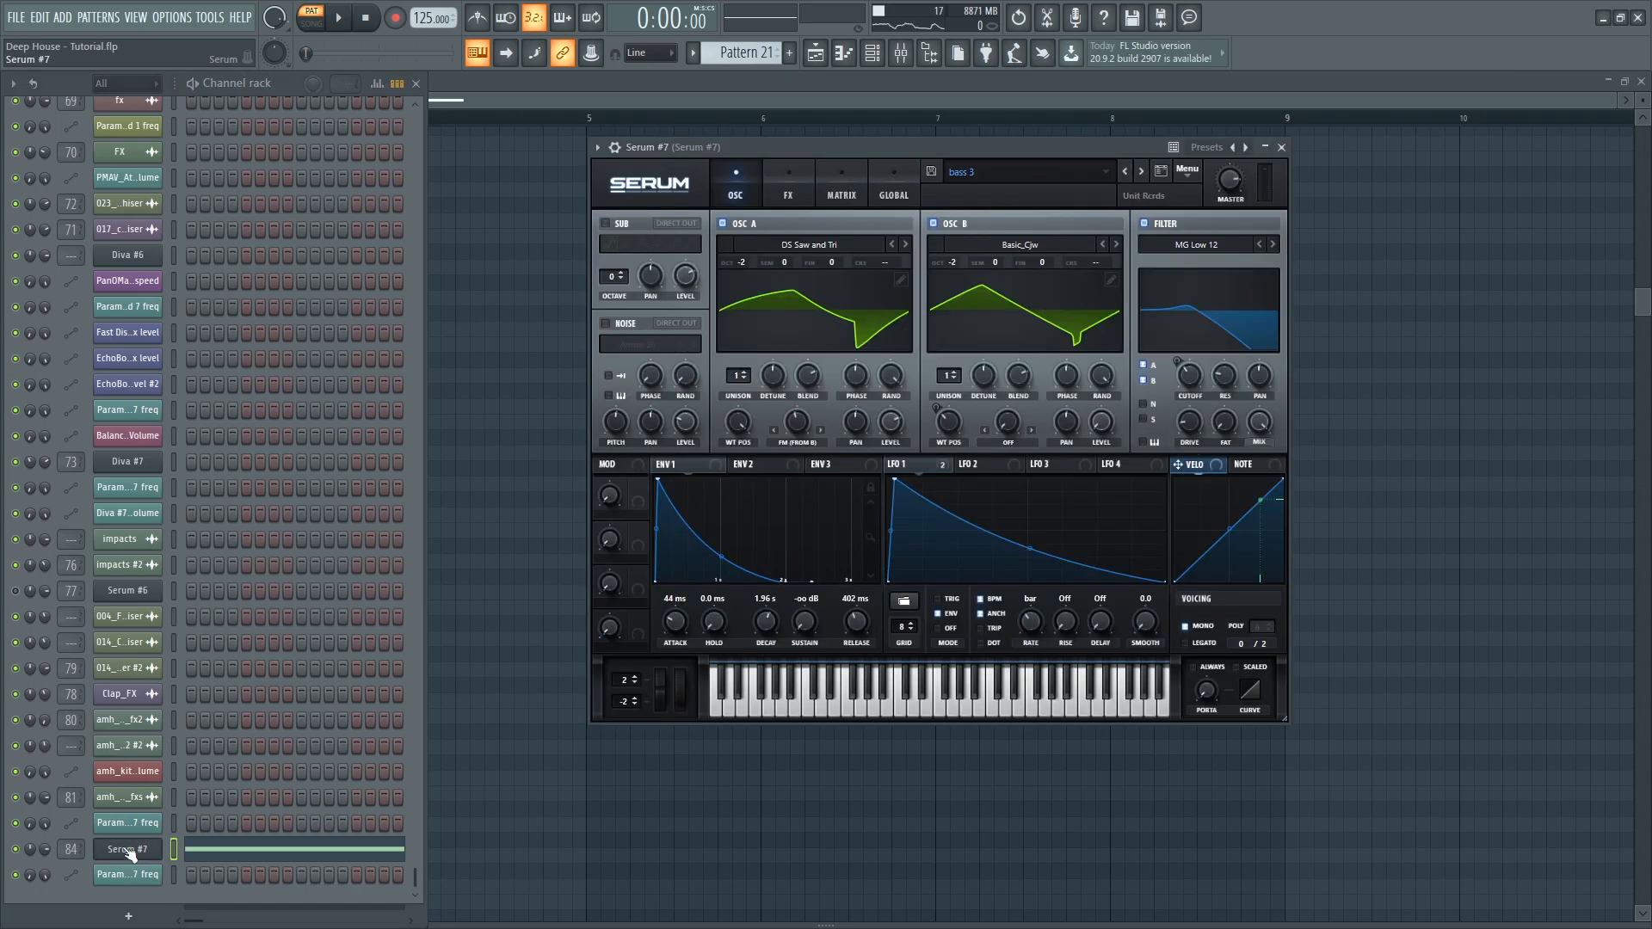
drag(919, 158, 847, 193)
key(F9)
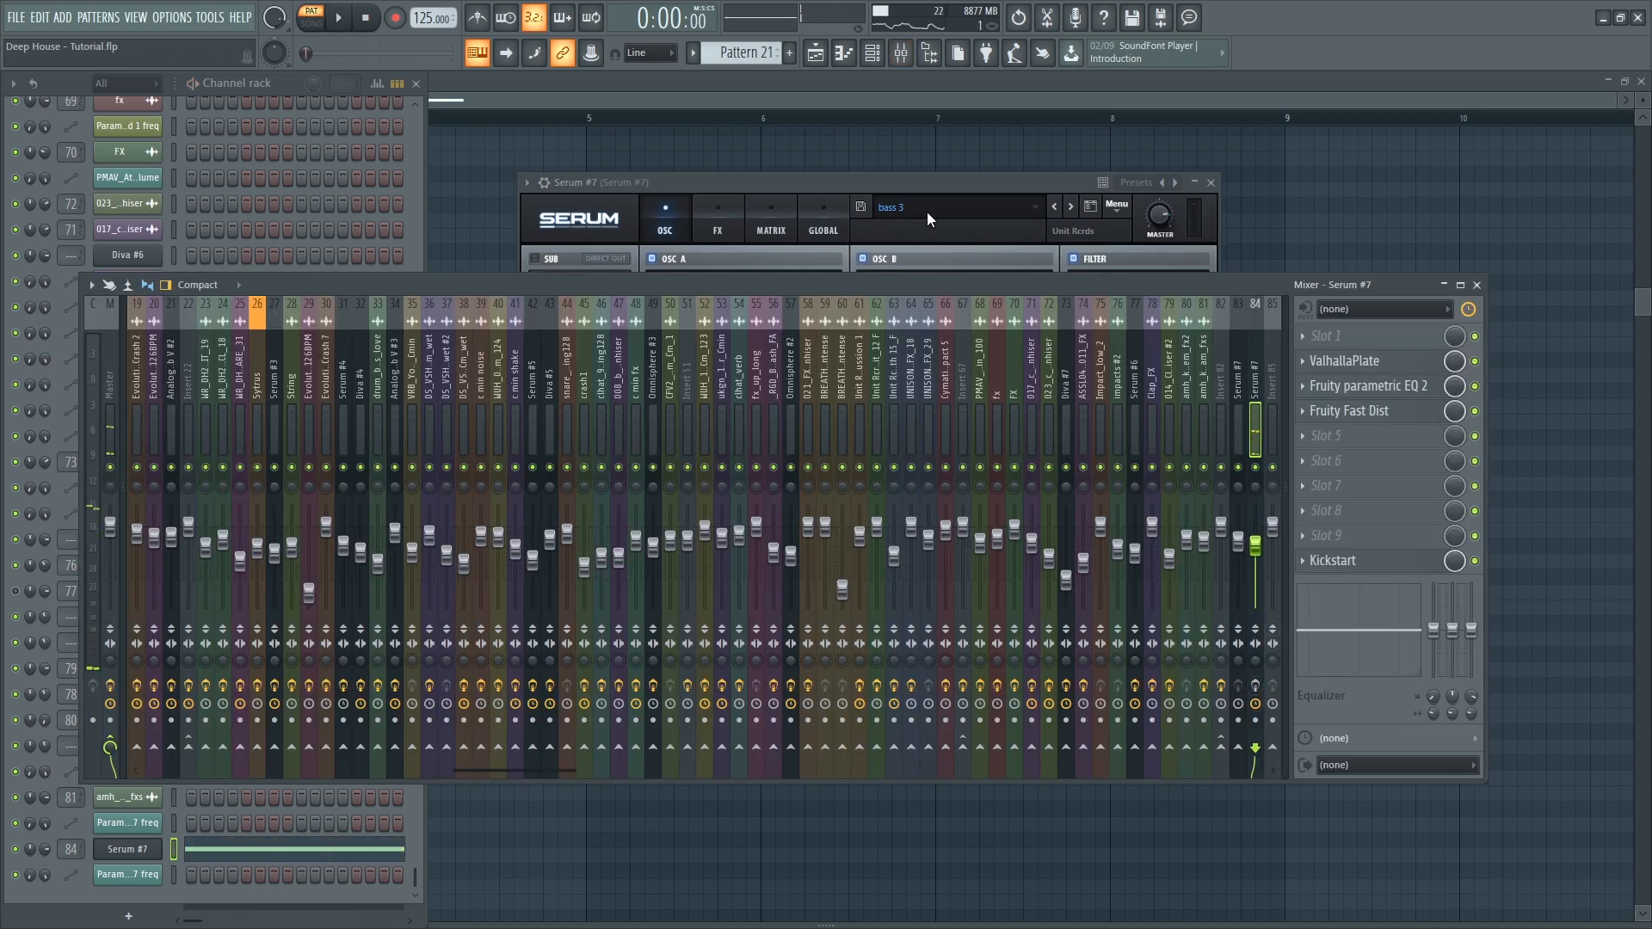
click(913, 178)
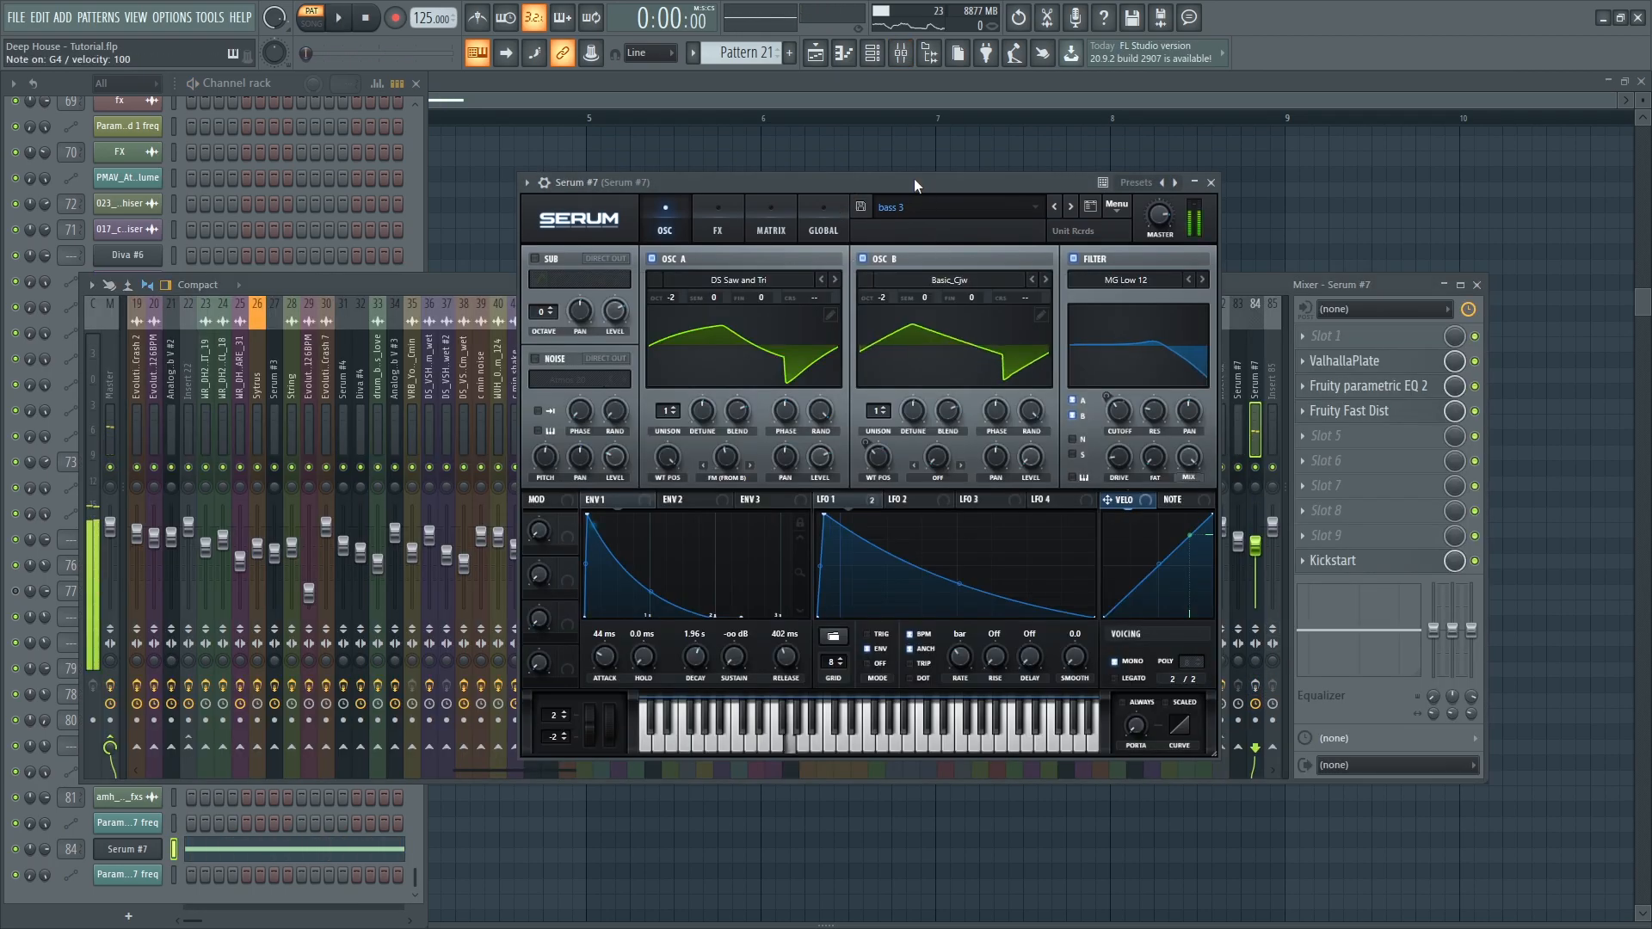
click(1209, 183)
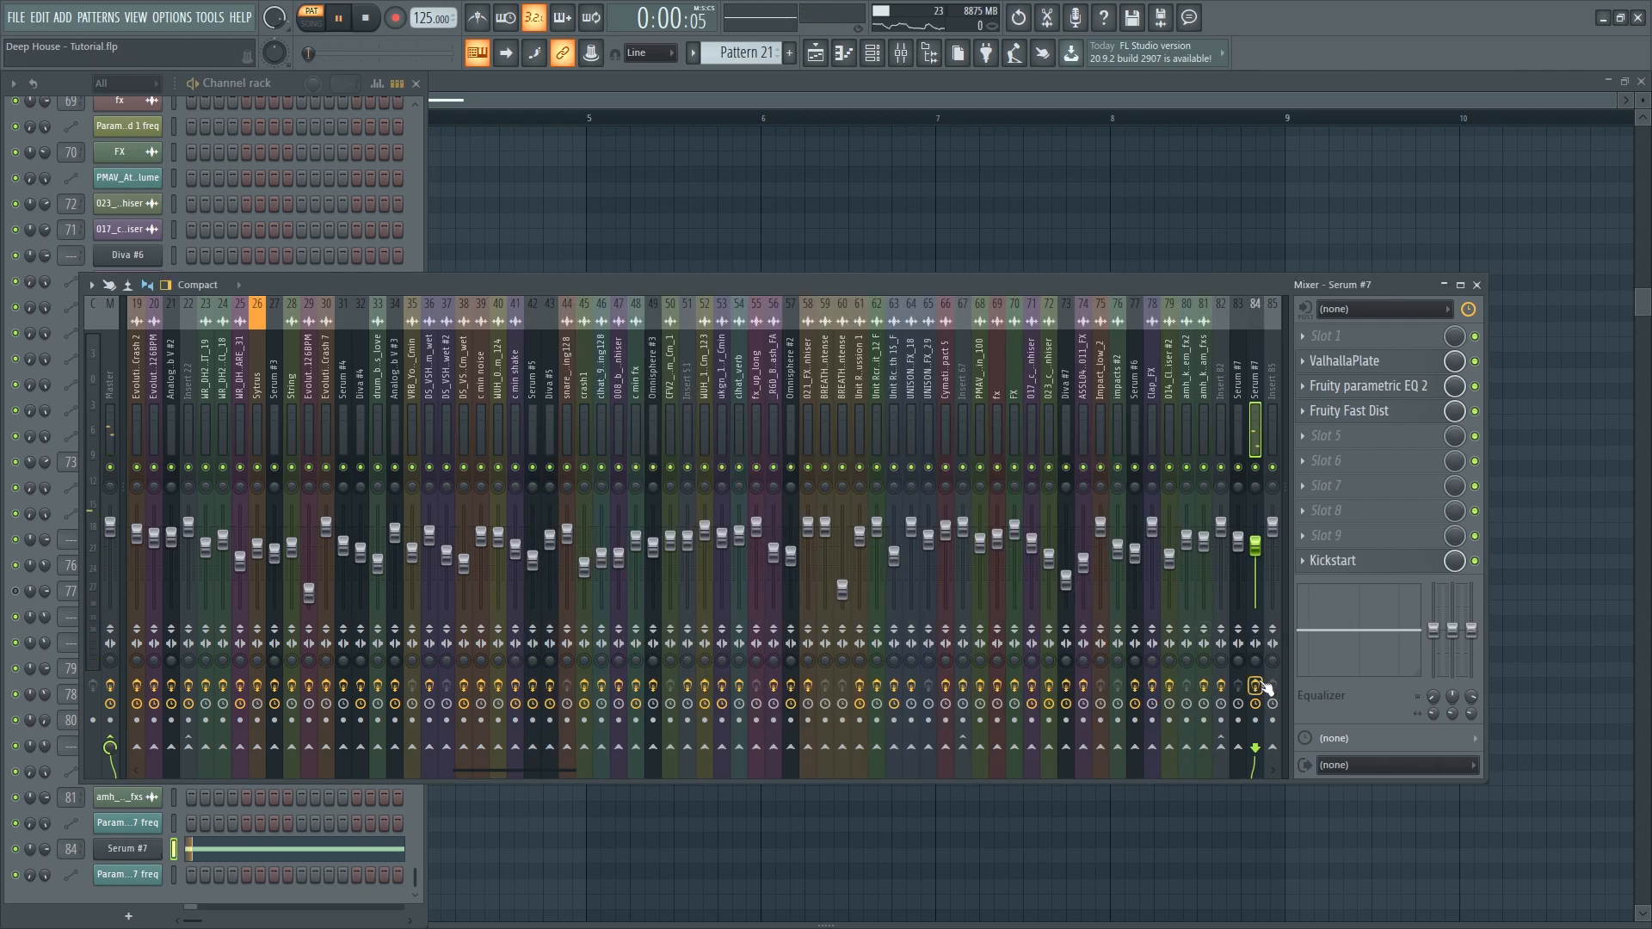
- Show the ValhallaPlate, Fruity parametric EQ 2, Fruity Fast Dist and Kickstart effects on the Serum #7 mixer track during pattern playback
click(1374, 371)
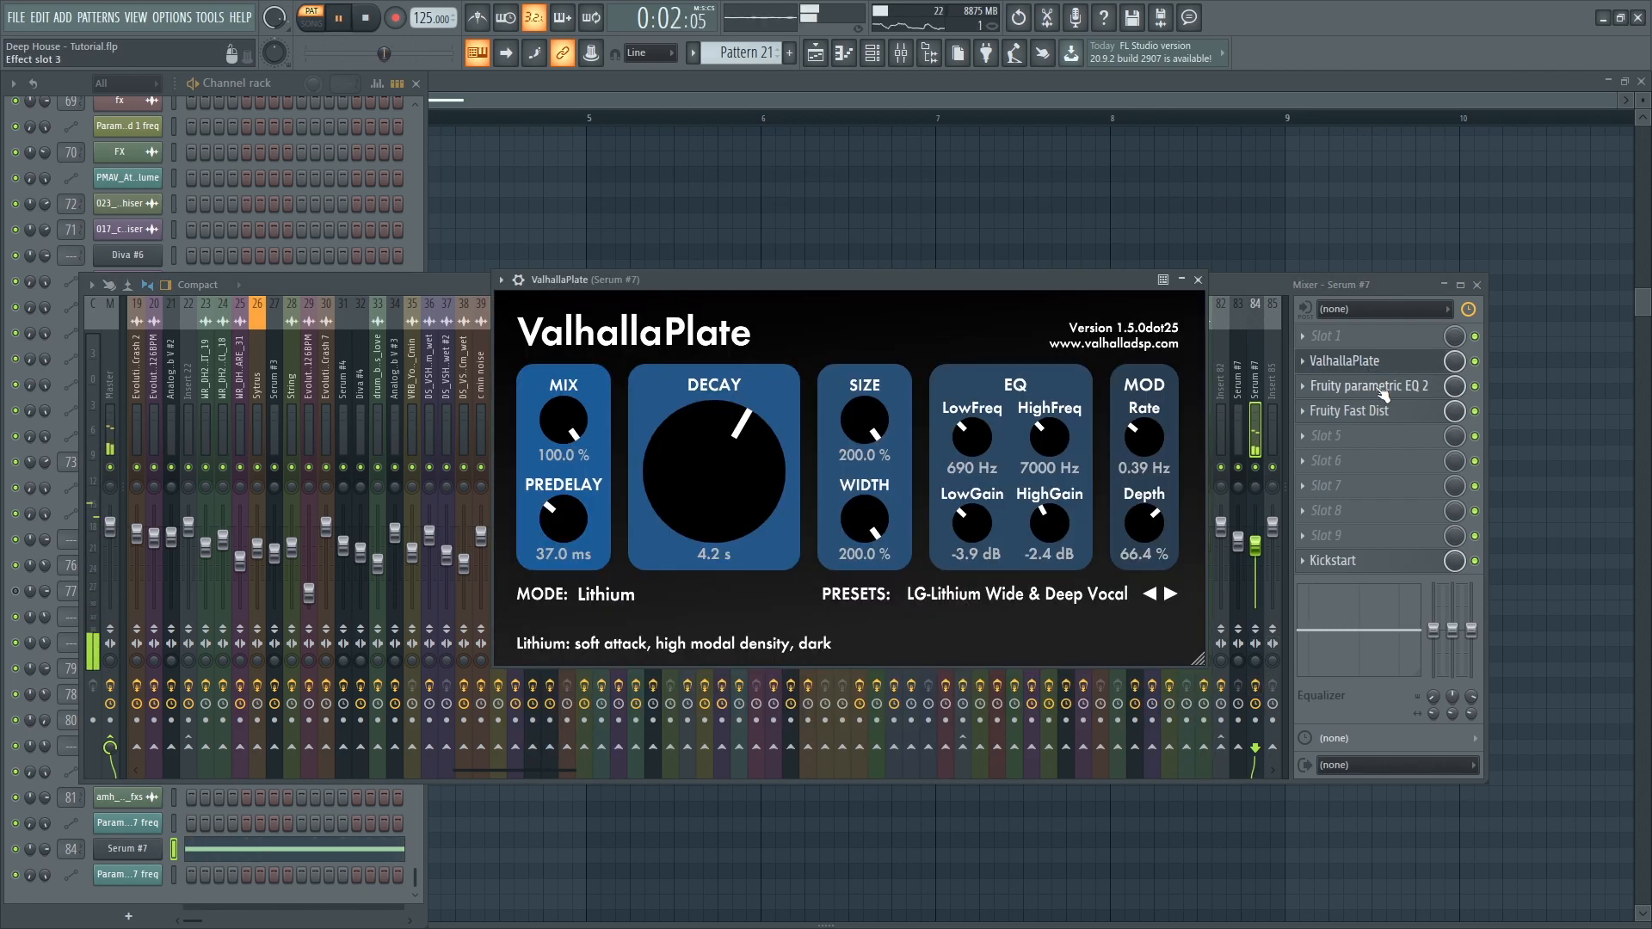
click(1379, 389)
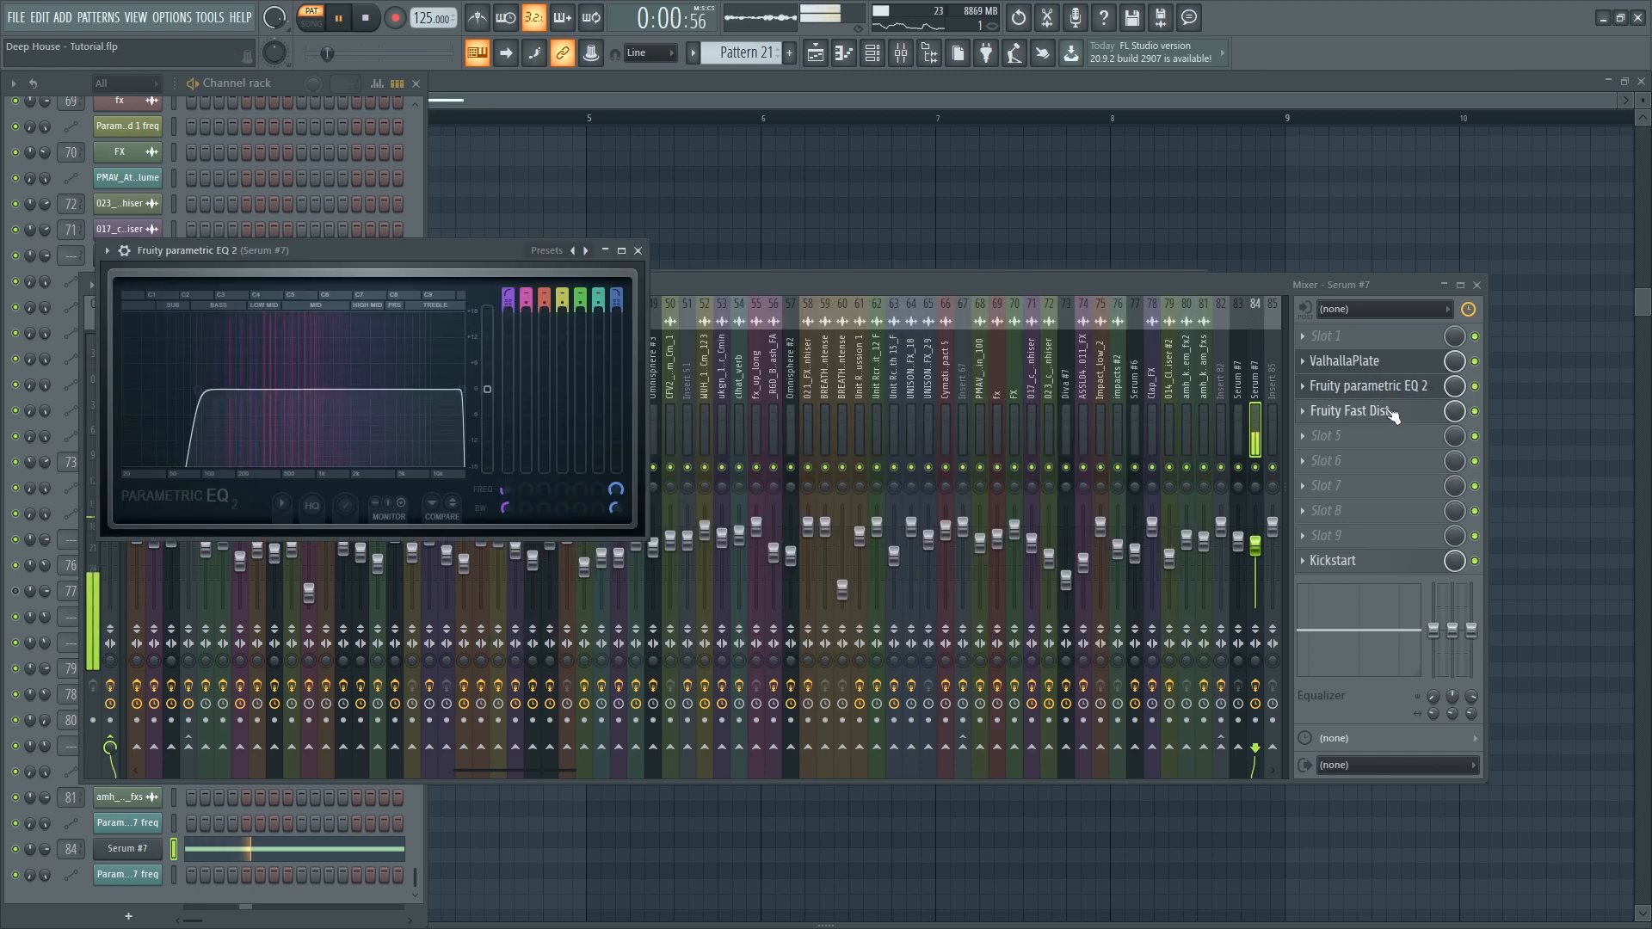
click(1389, 412)
click(1475, 415)
key(space)
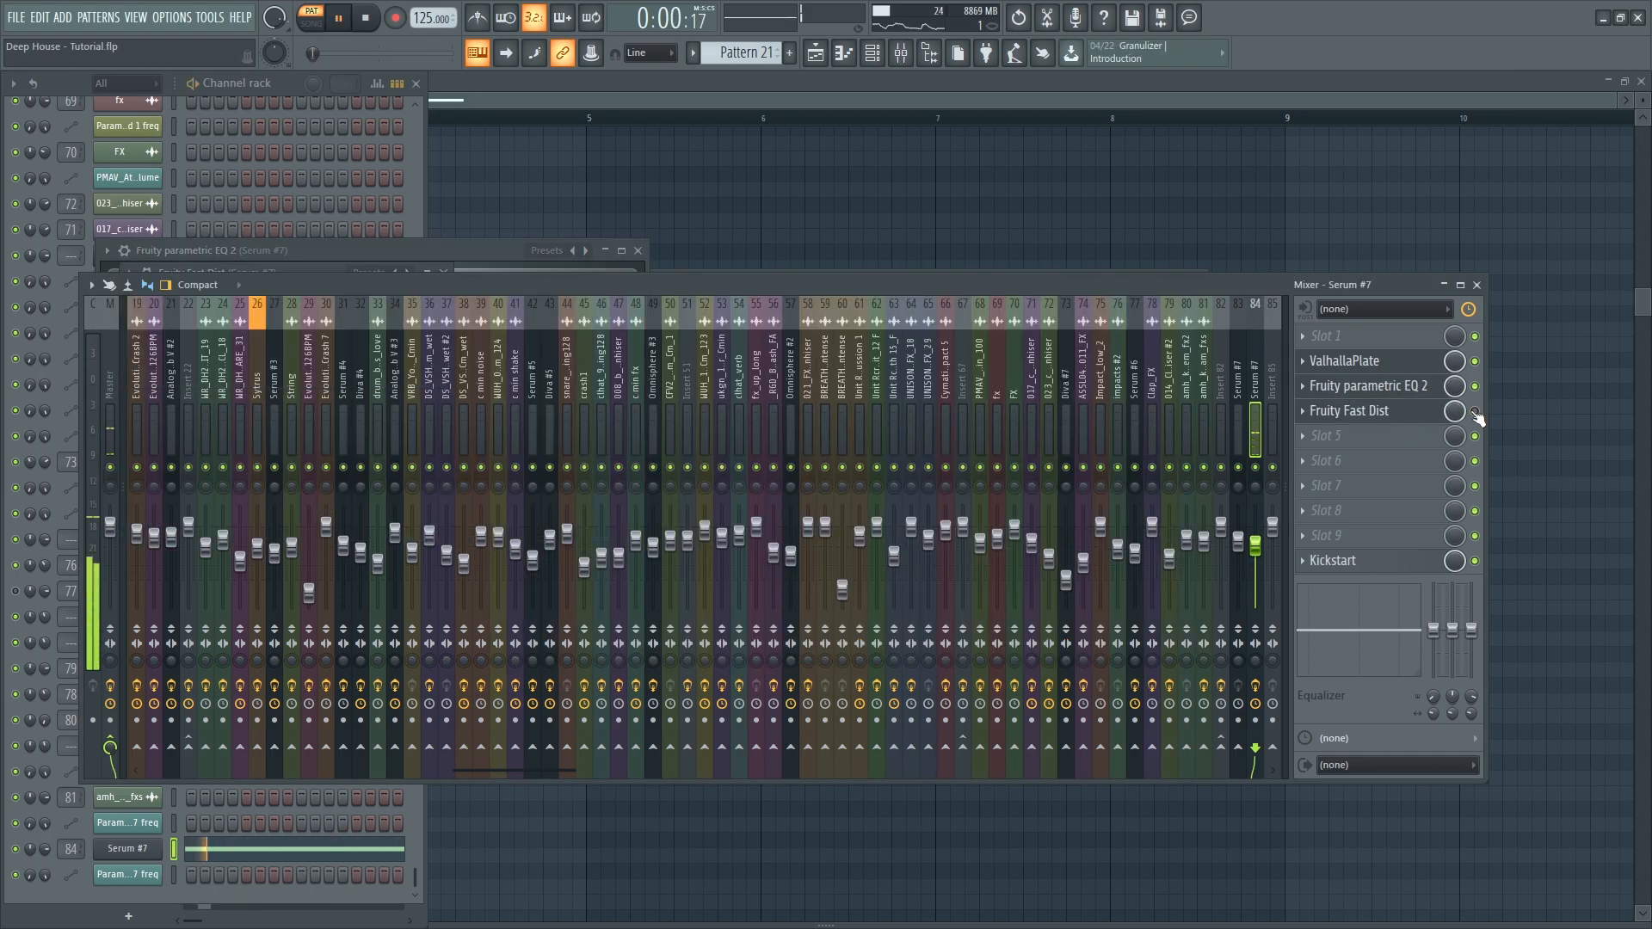
click(1426, 563)
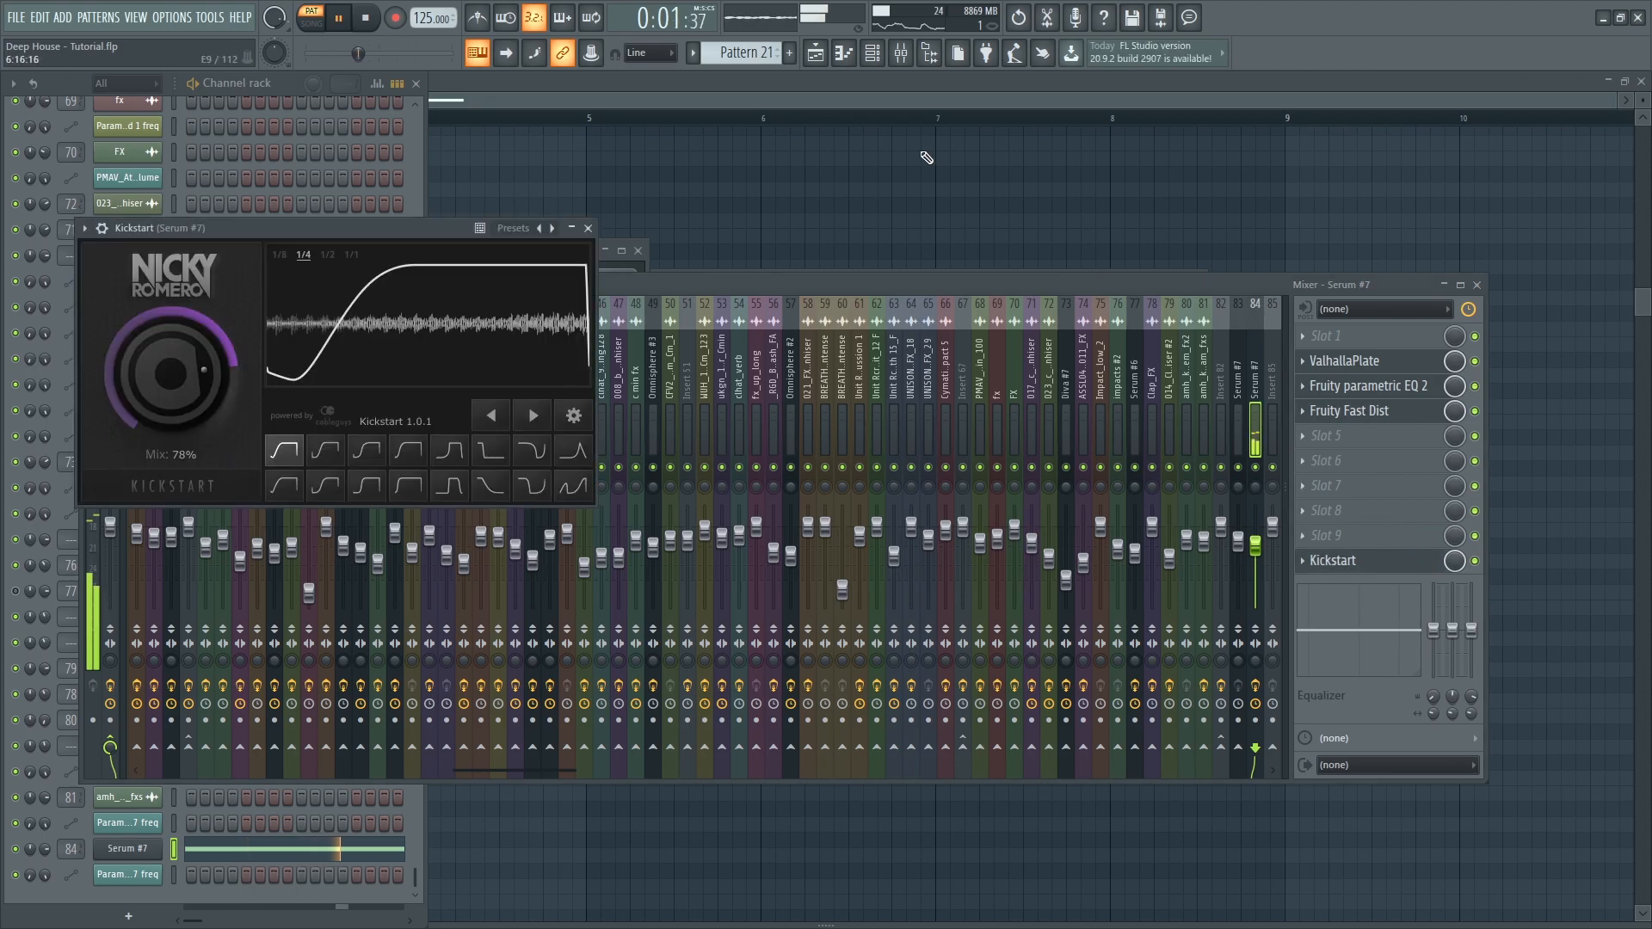
- Return to the playlist, resume song playback from about bar 95 and look over the clips on Tracks 45 to 67
click(821, 60)
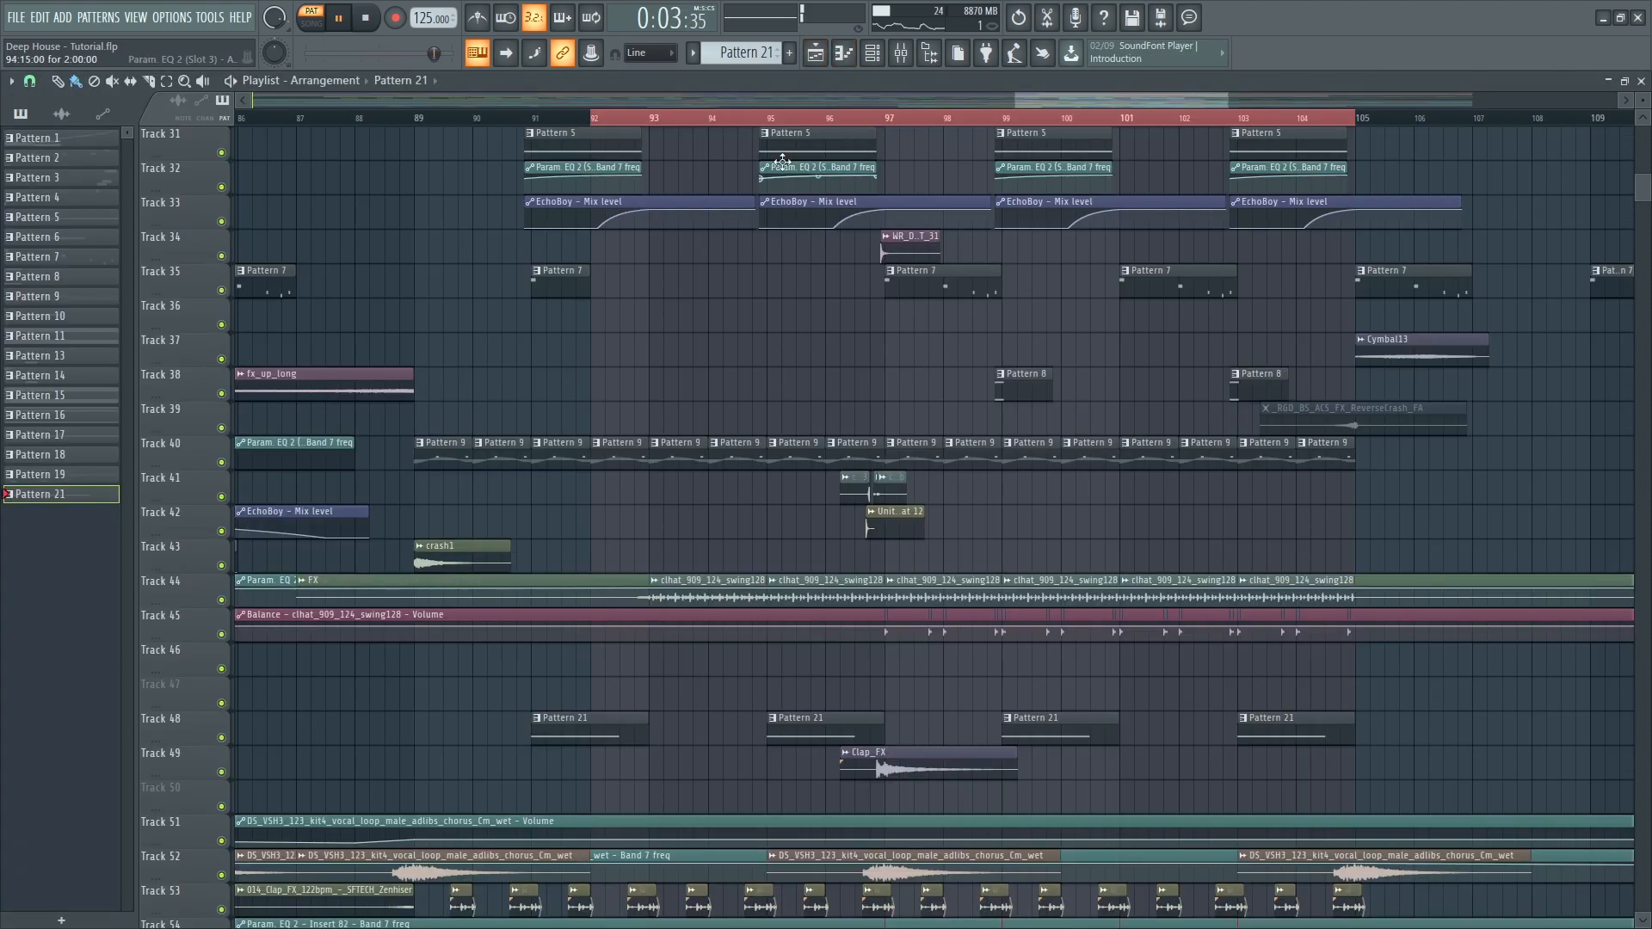
click(756, 124)
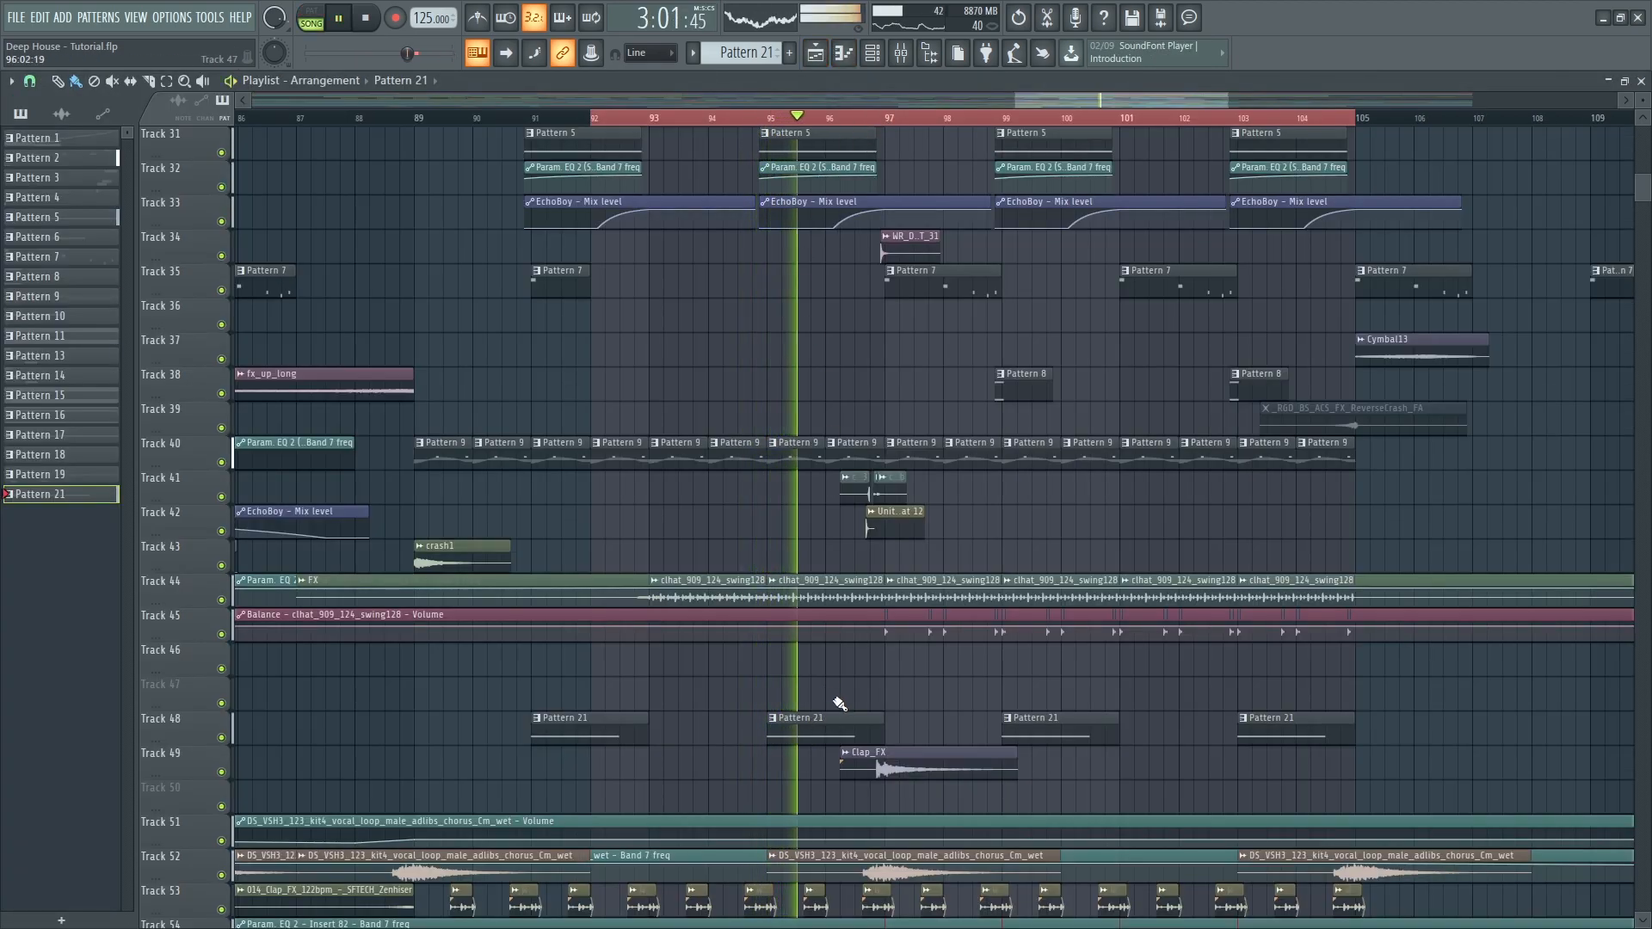
scroll(811, 731, down, 2)
scroll(860, 721, down, 3)
scroll(891, 712, down, 3)
scroll(959, 750, down, 4)
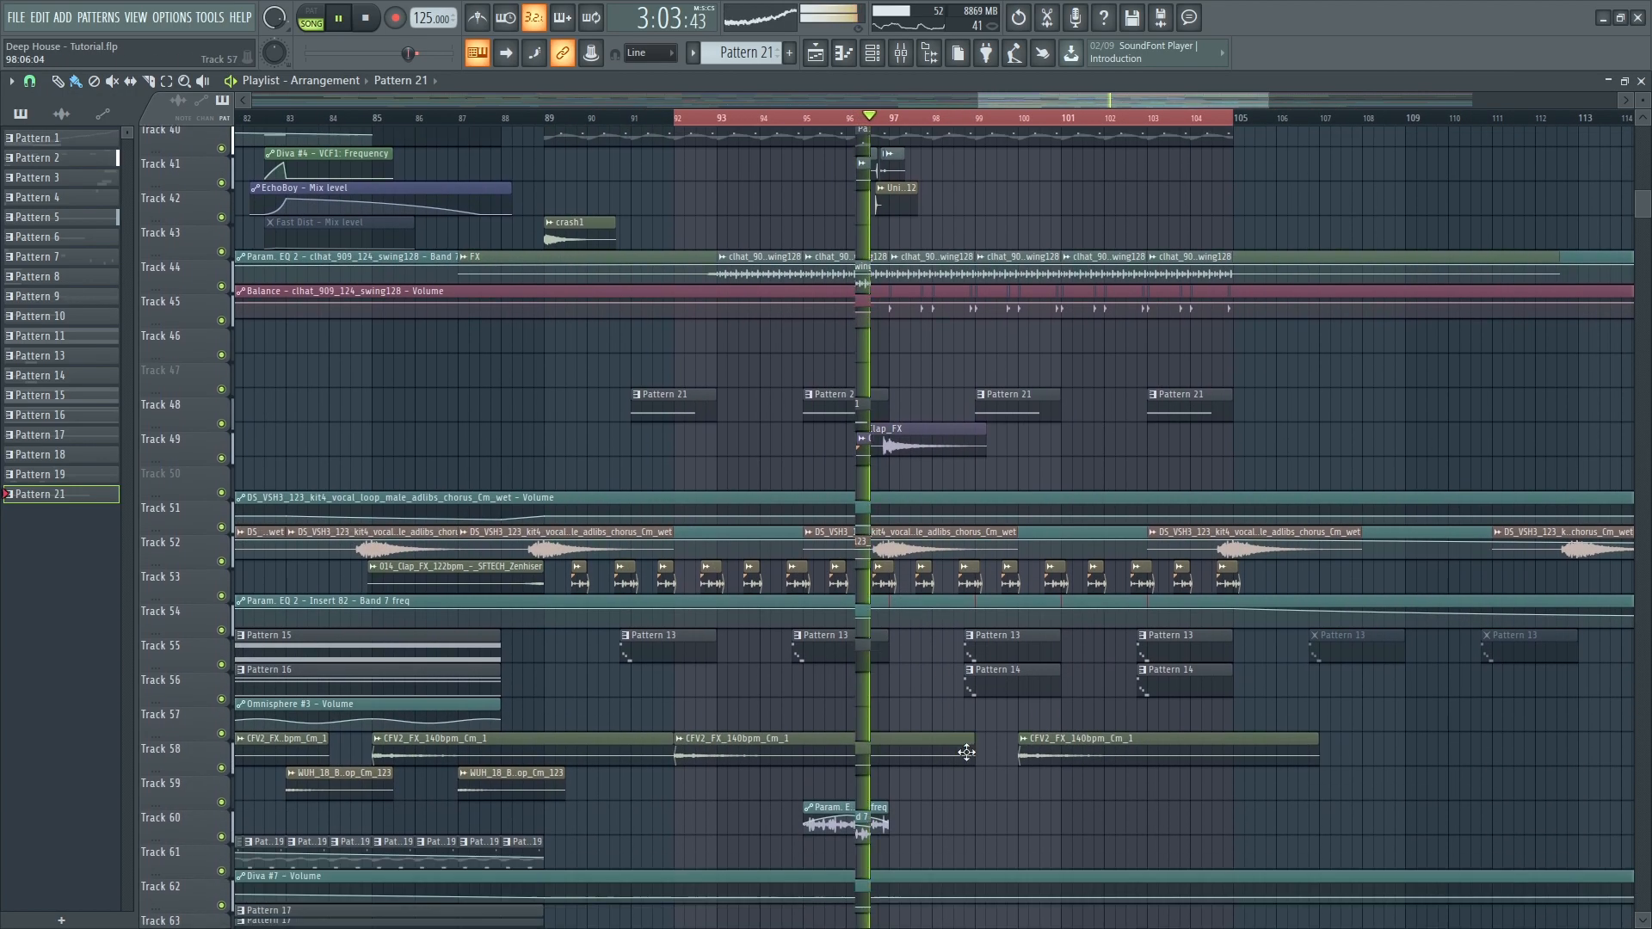
scroll(1019, 740, down, 4)
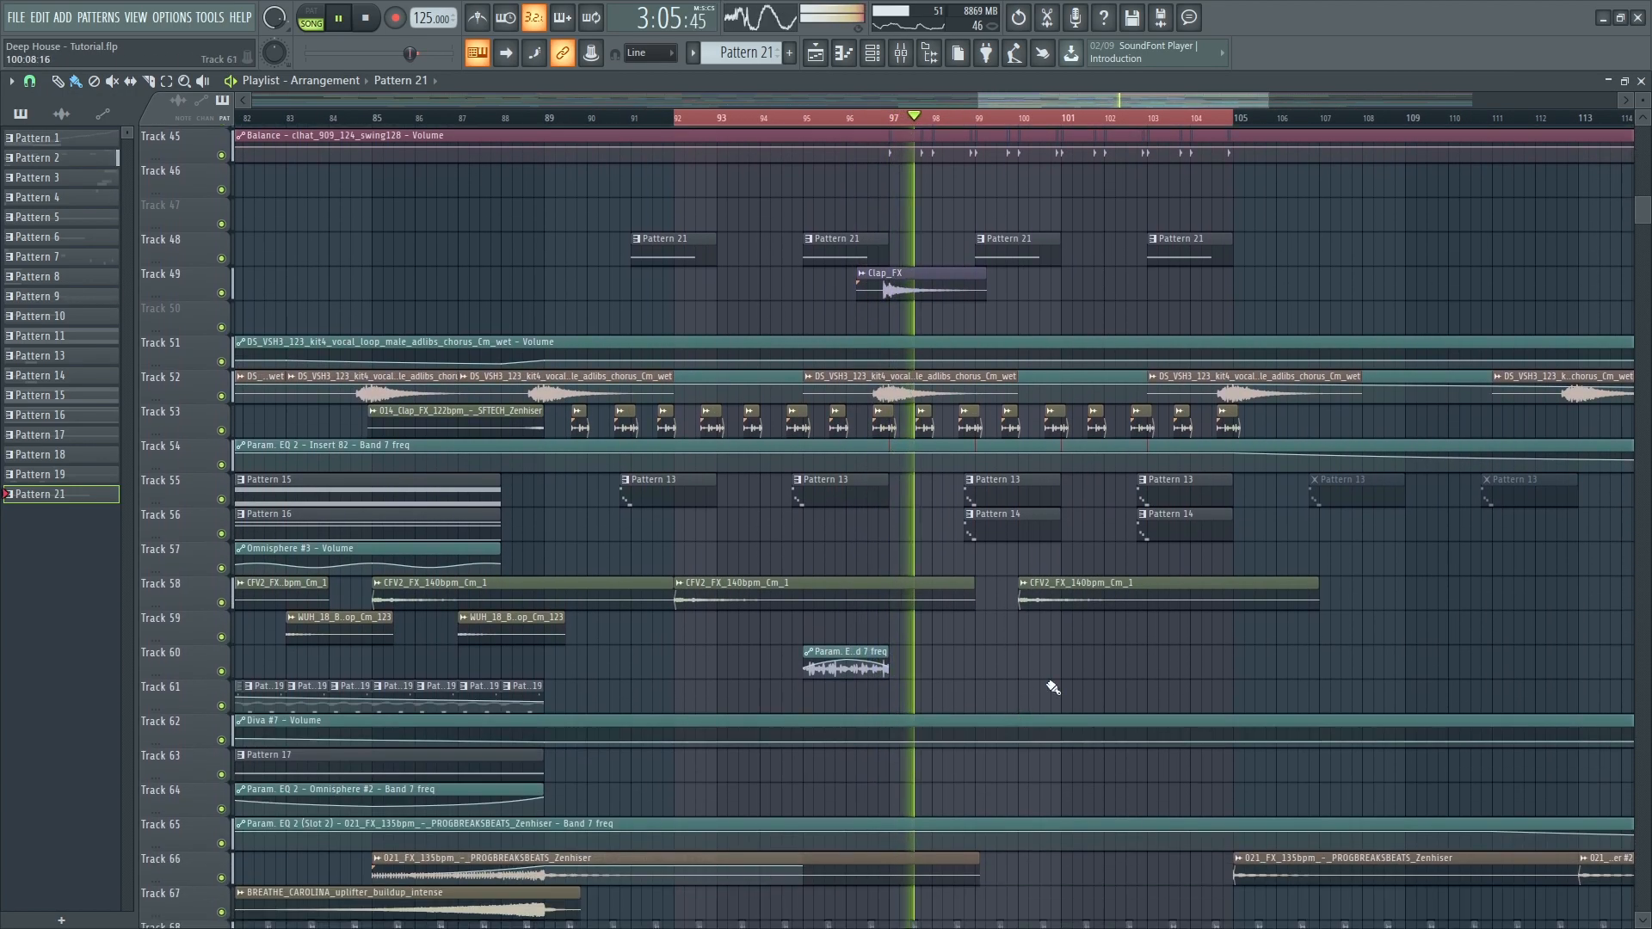
scroll(1050, 684, up, 2)
scroll(1054, 675, up, 2)
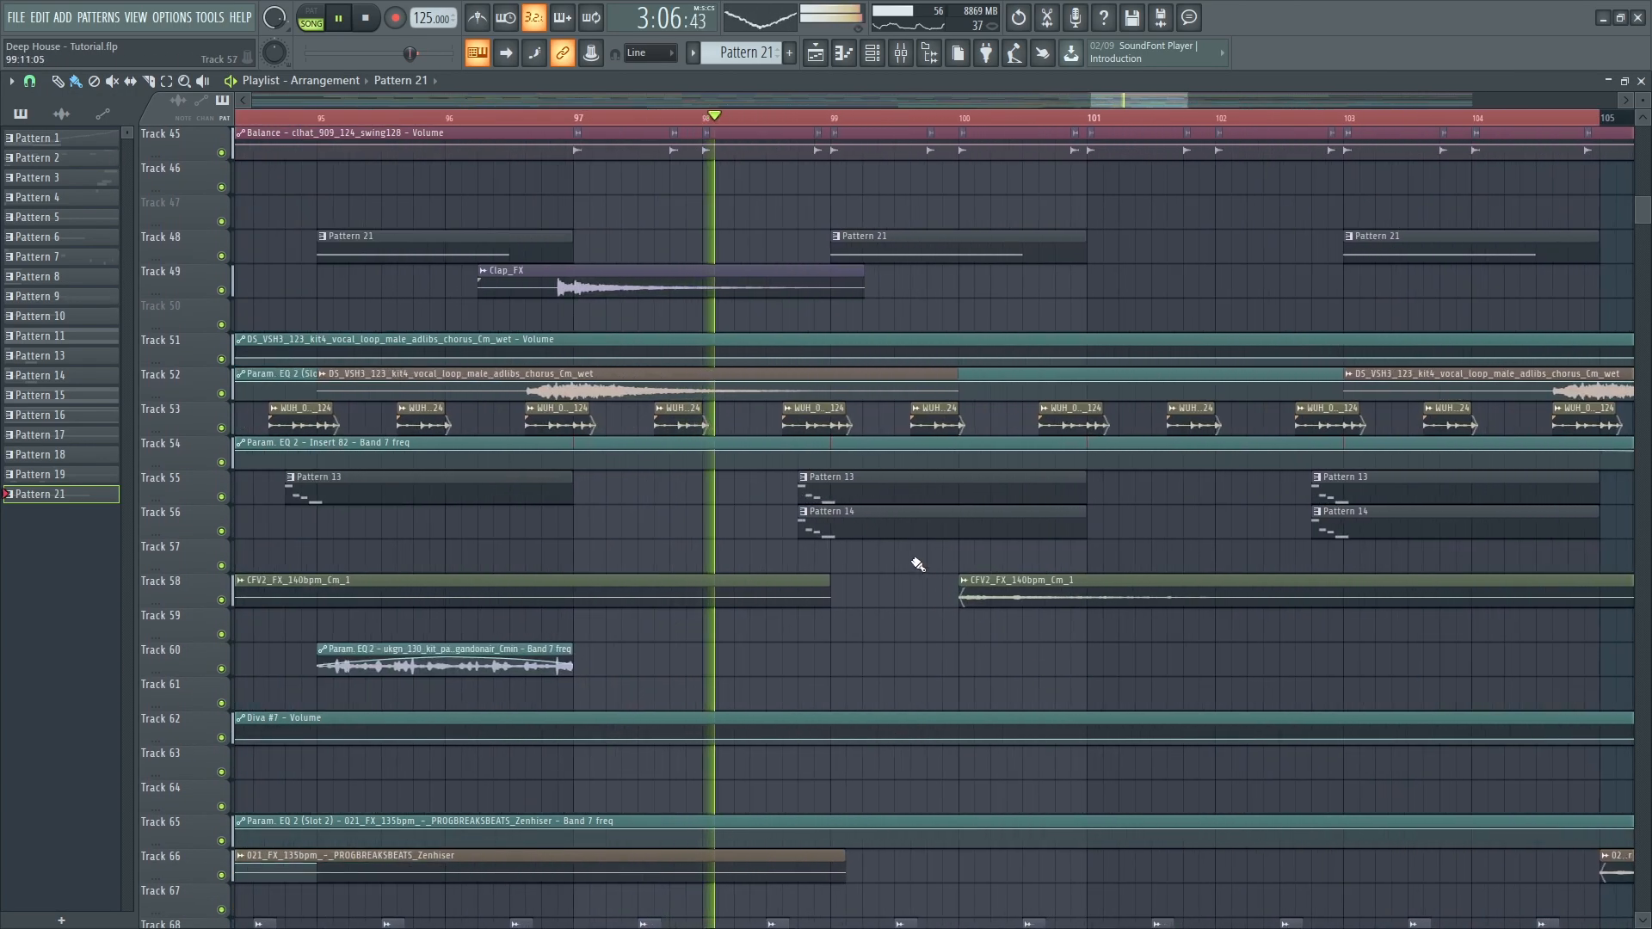
- Open the Pattern 14 clip on Track 56 in the piano roll, audition Pattern 13 in pattern mode from the playlist and return to song mode
double_click(885, 522)
key(l)
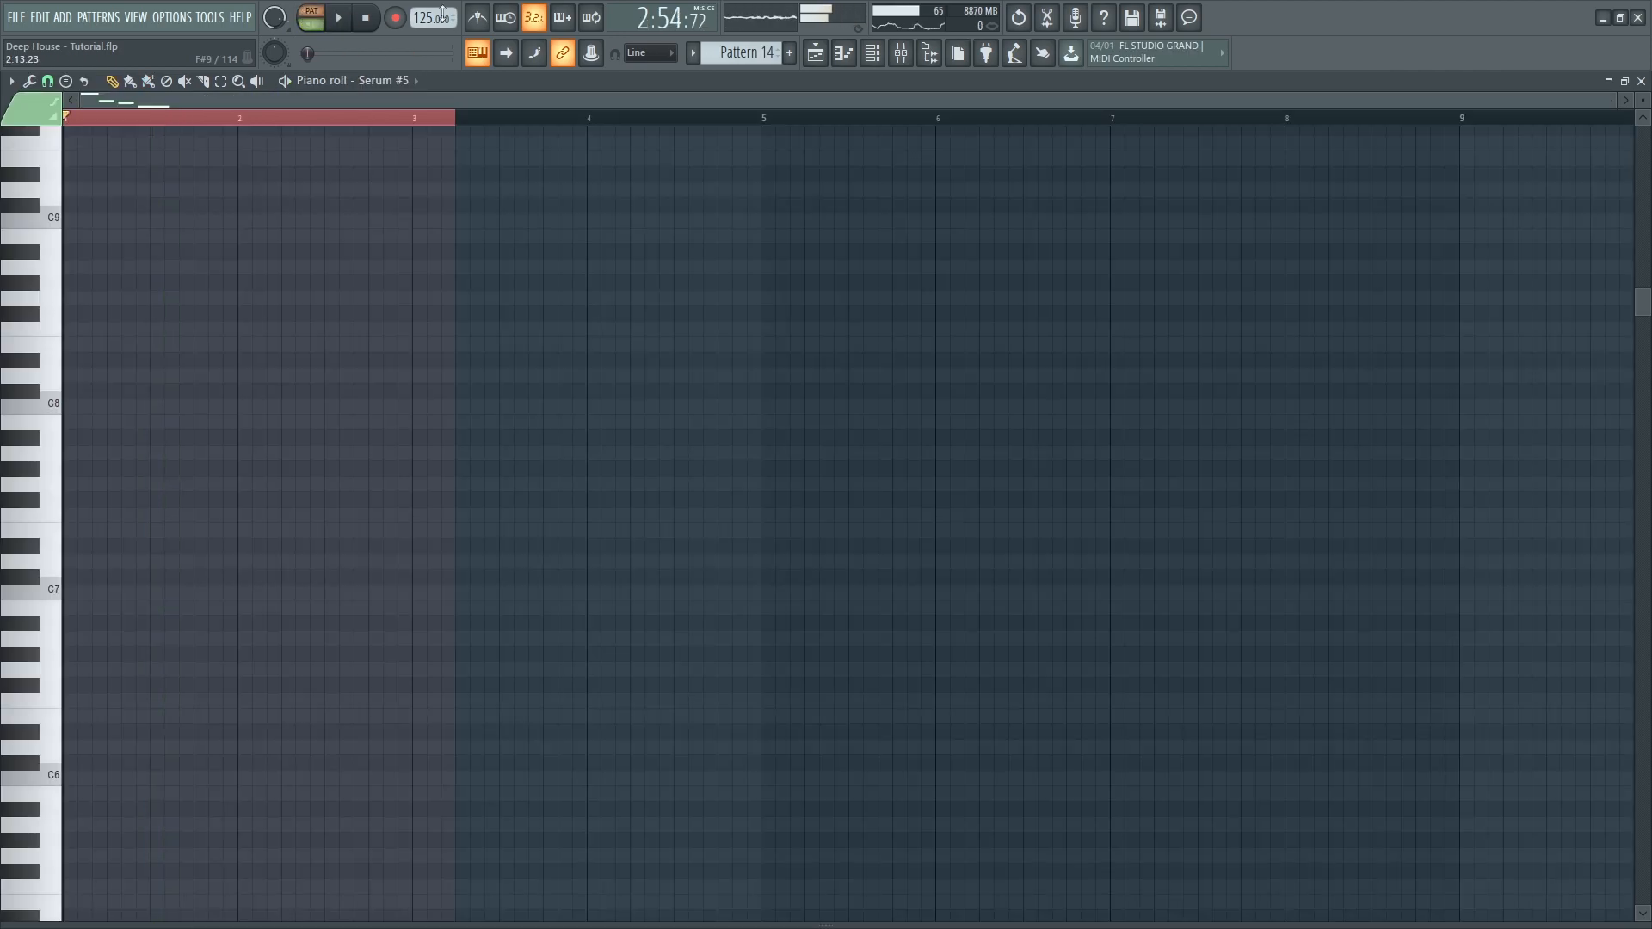
click(814, 53)
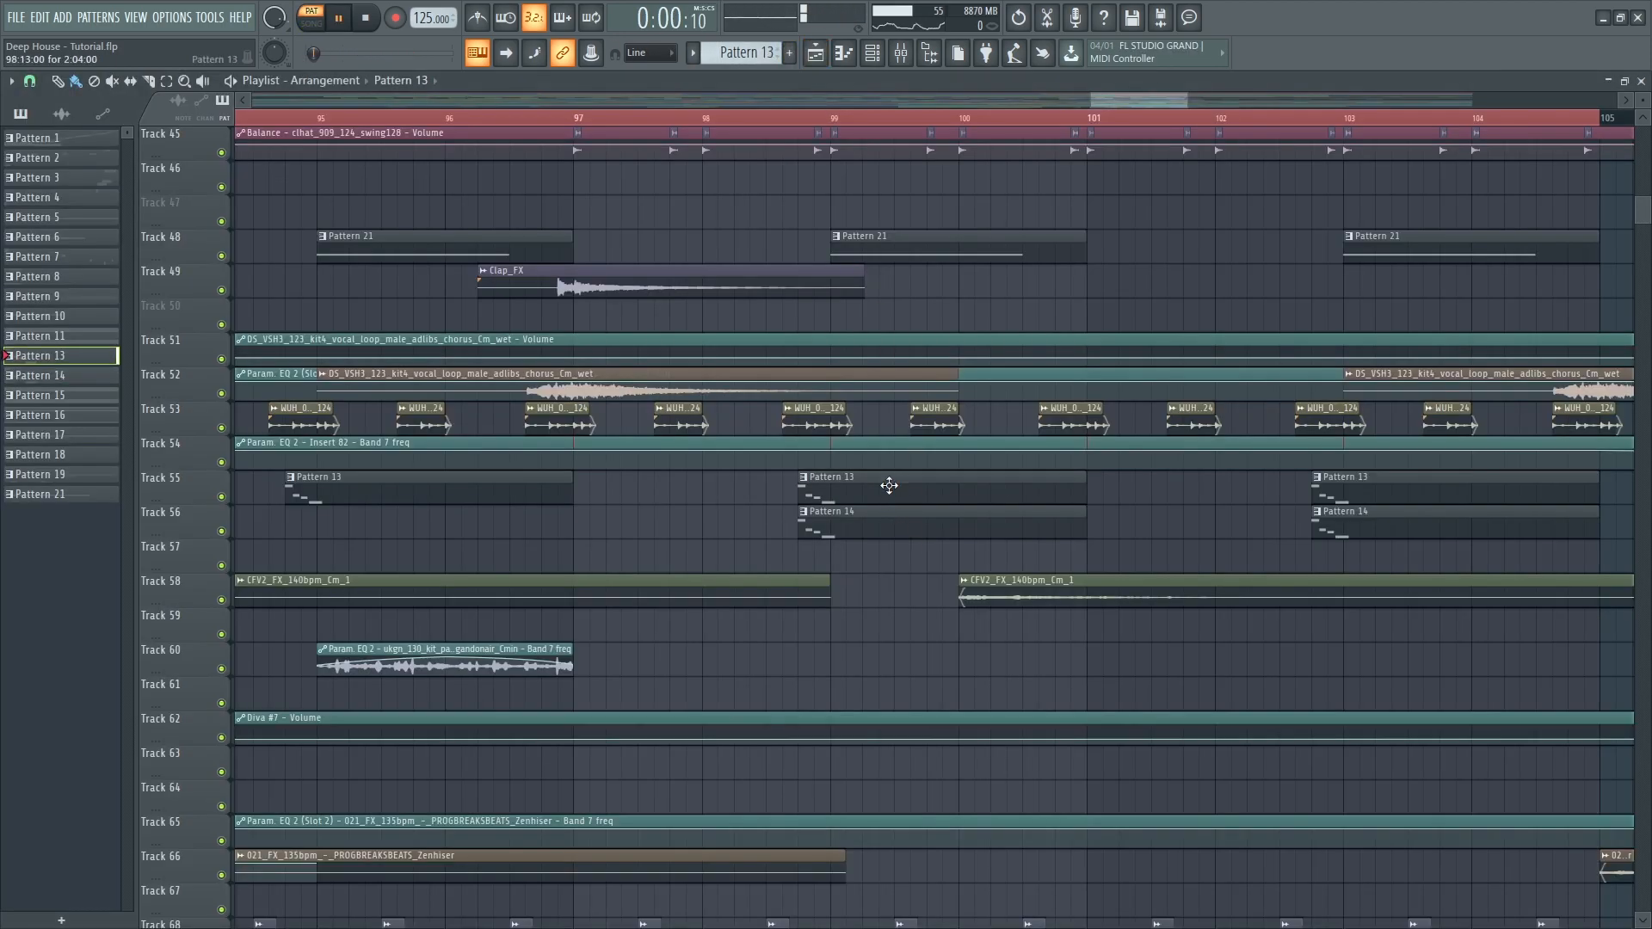
key(l)
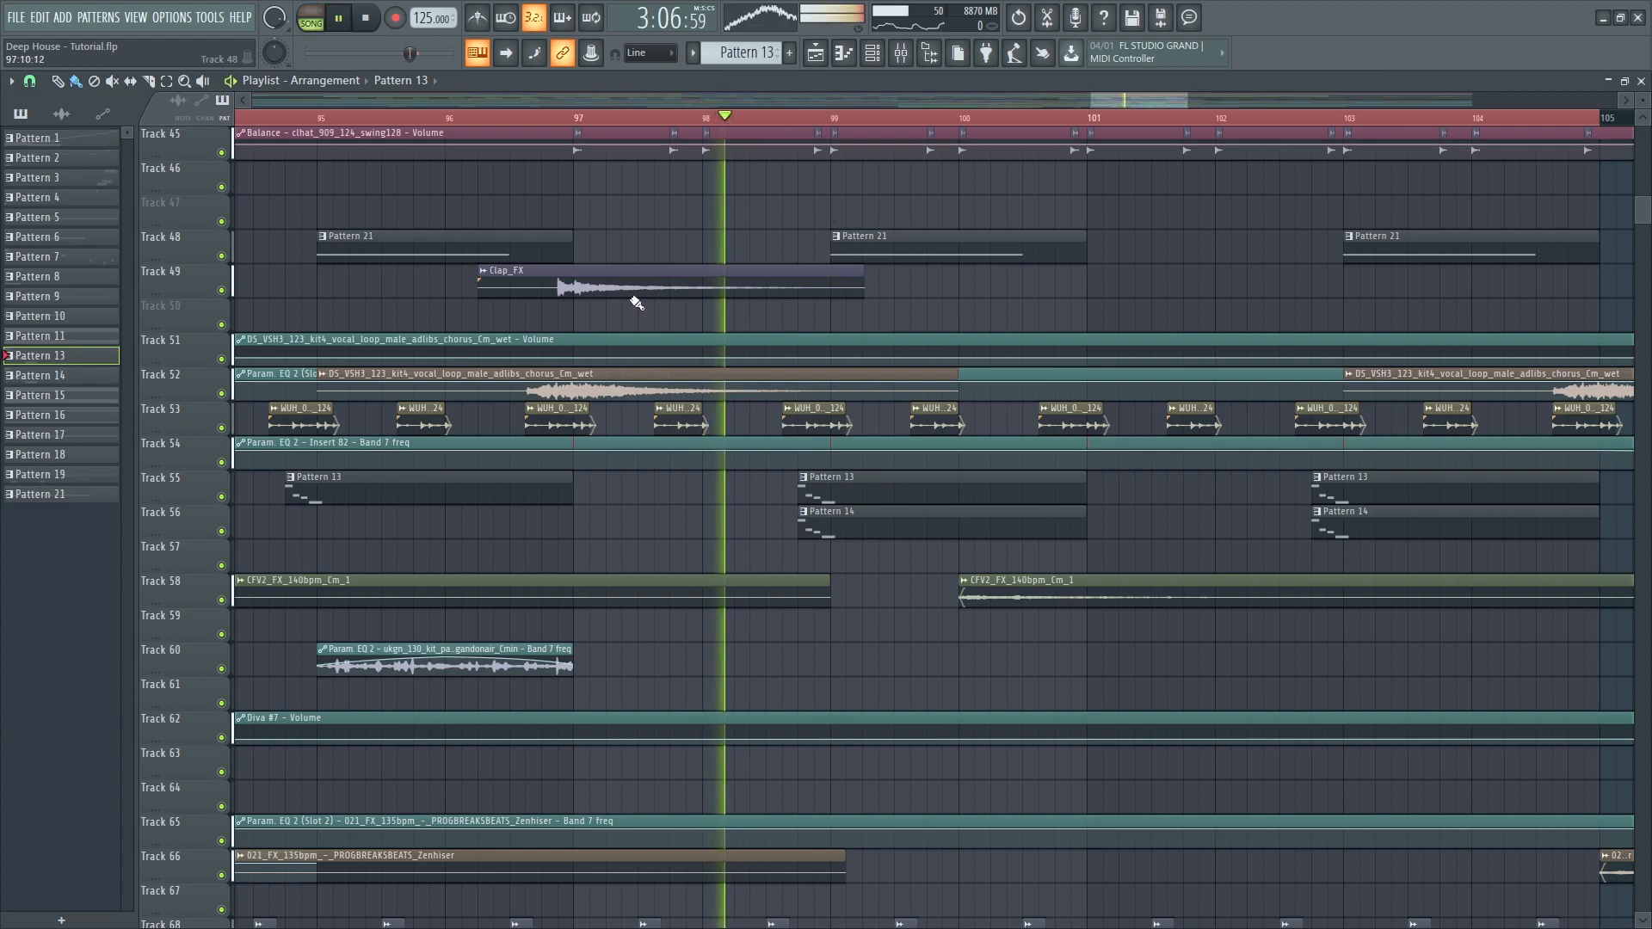
- Solo Track 55, also turn on Track 56 and play both from just before bar 99
key(space)
right_click(222, 497)
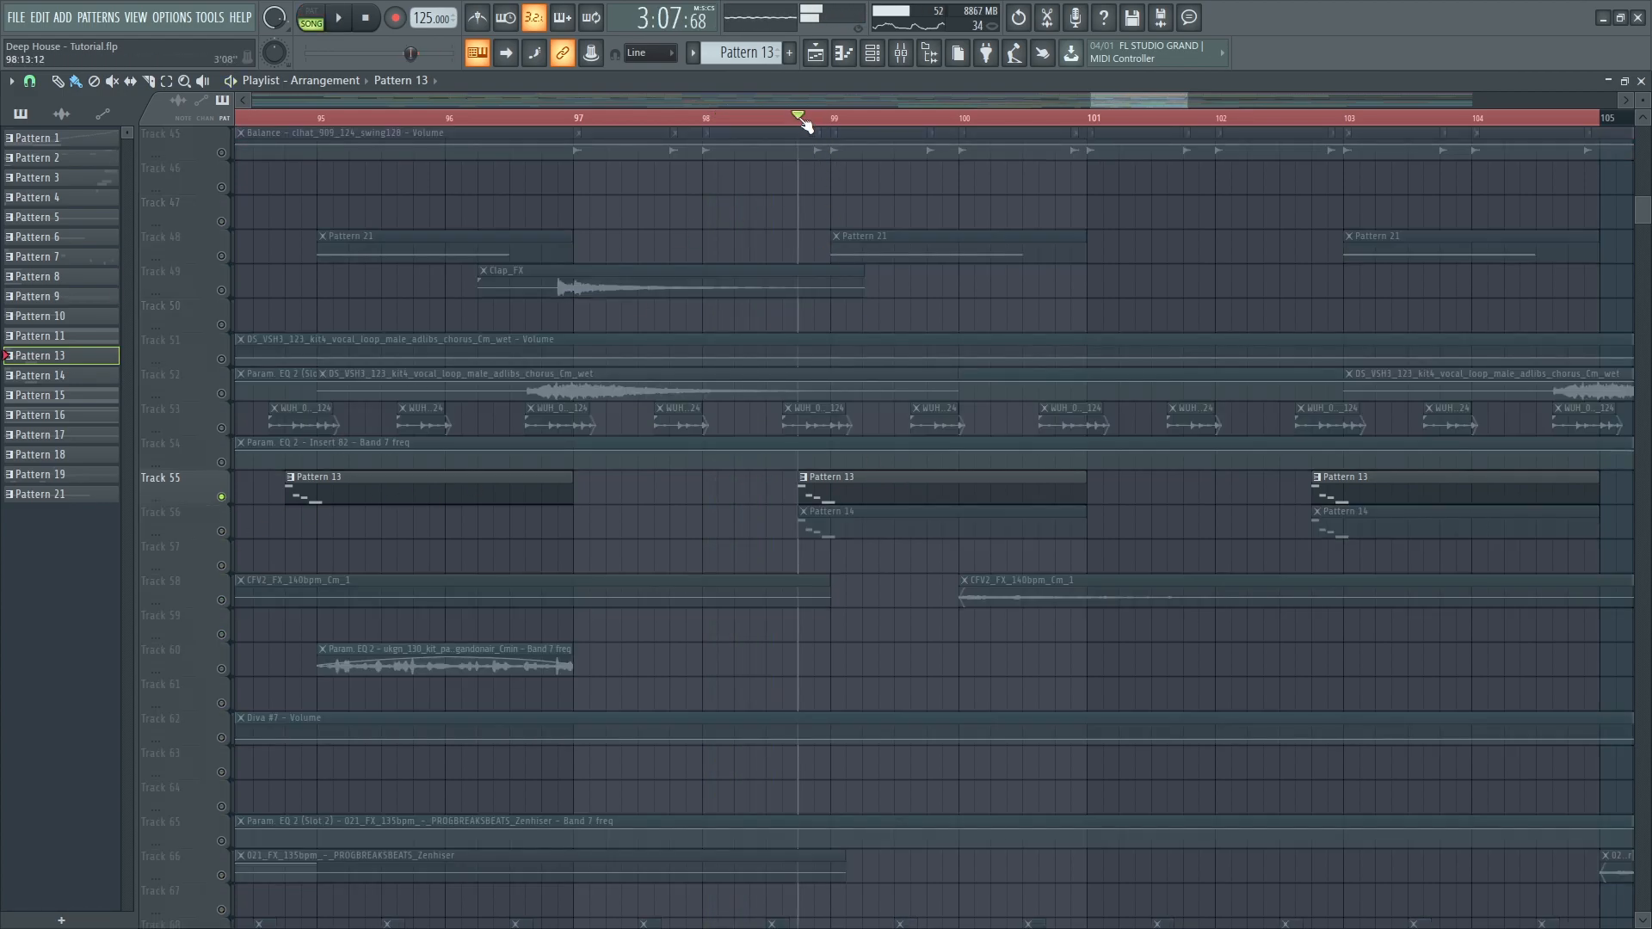
key(space)
click(222, 532)
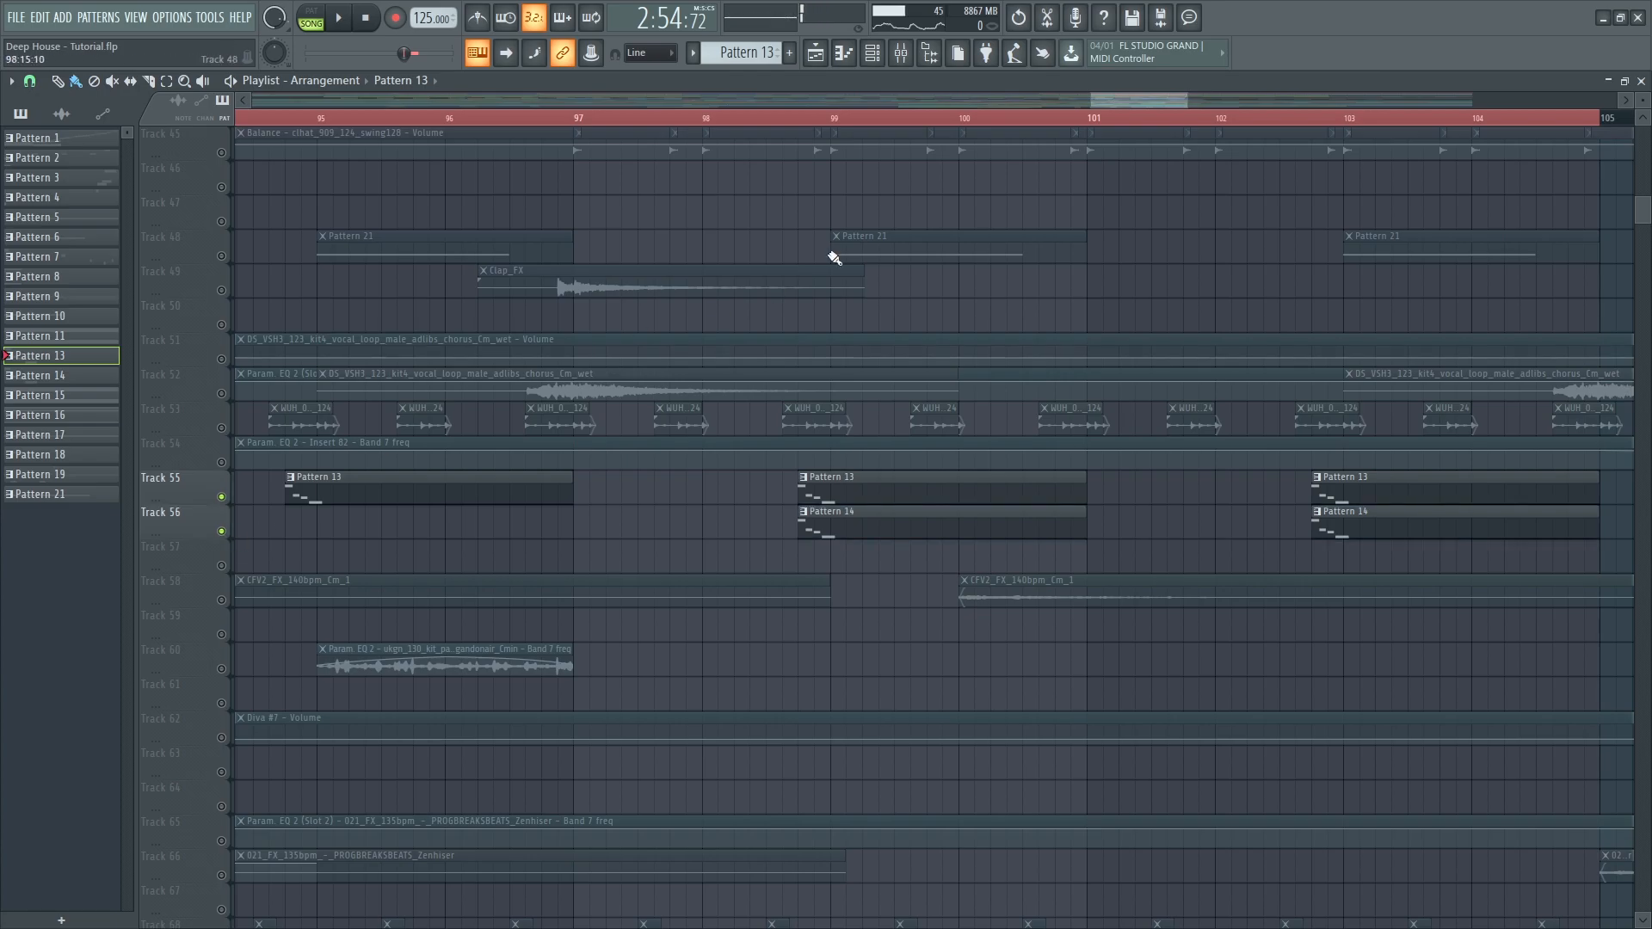
click(809, 129)
key(space)
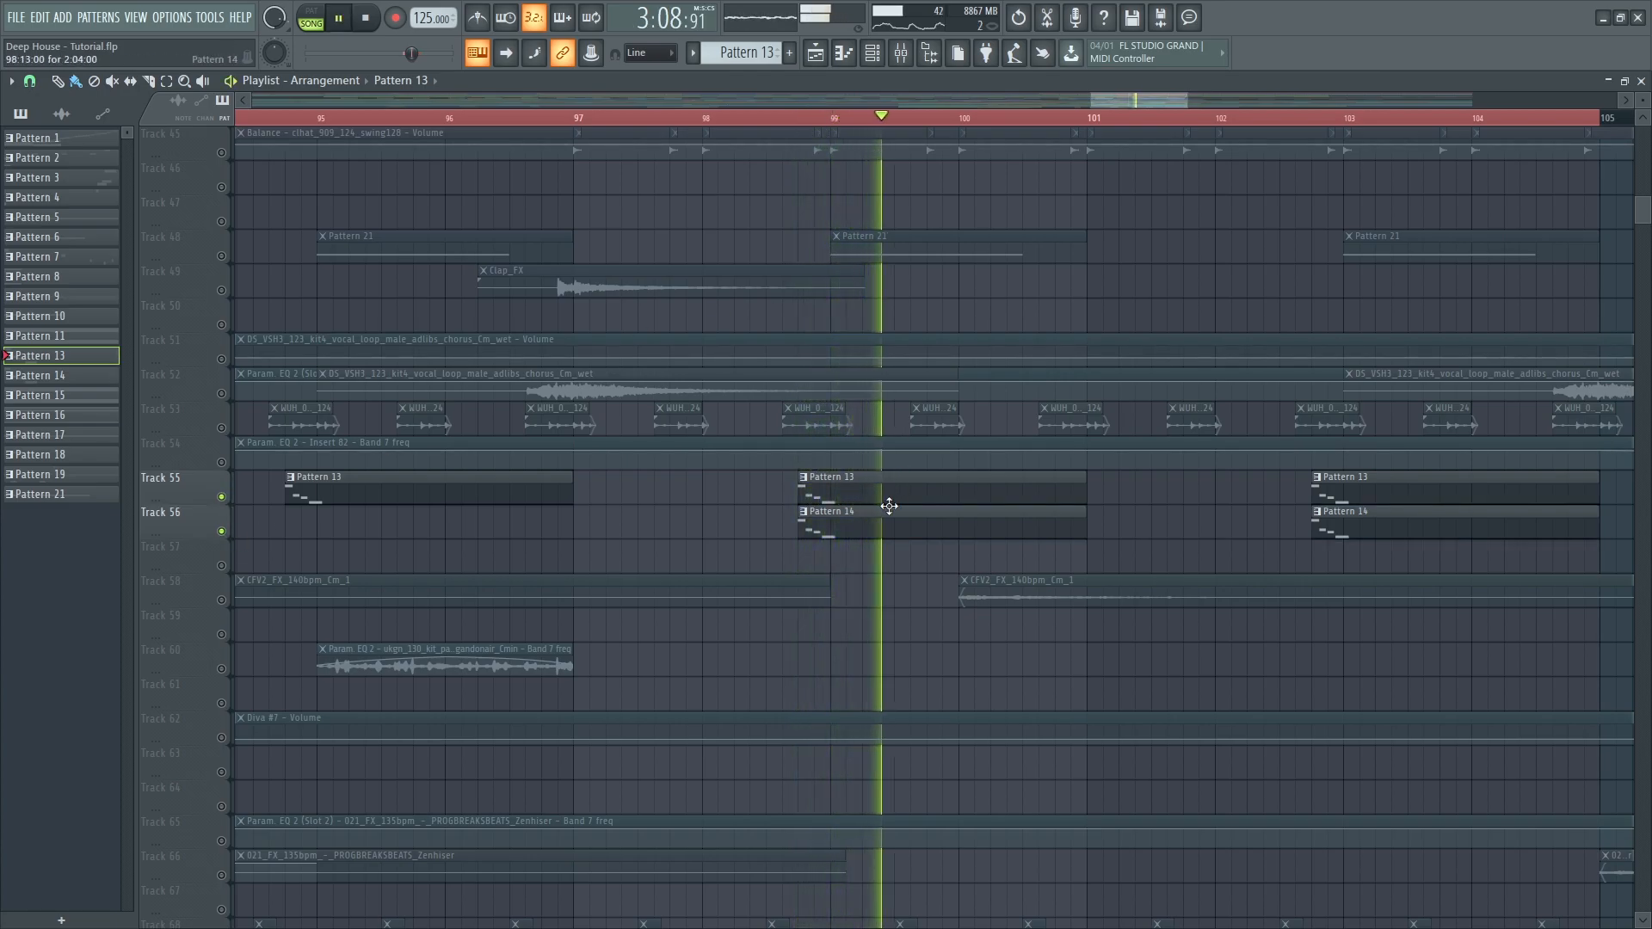
key(space)
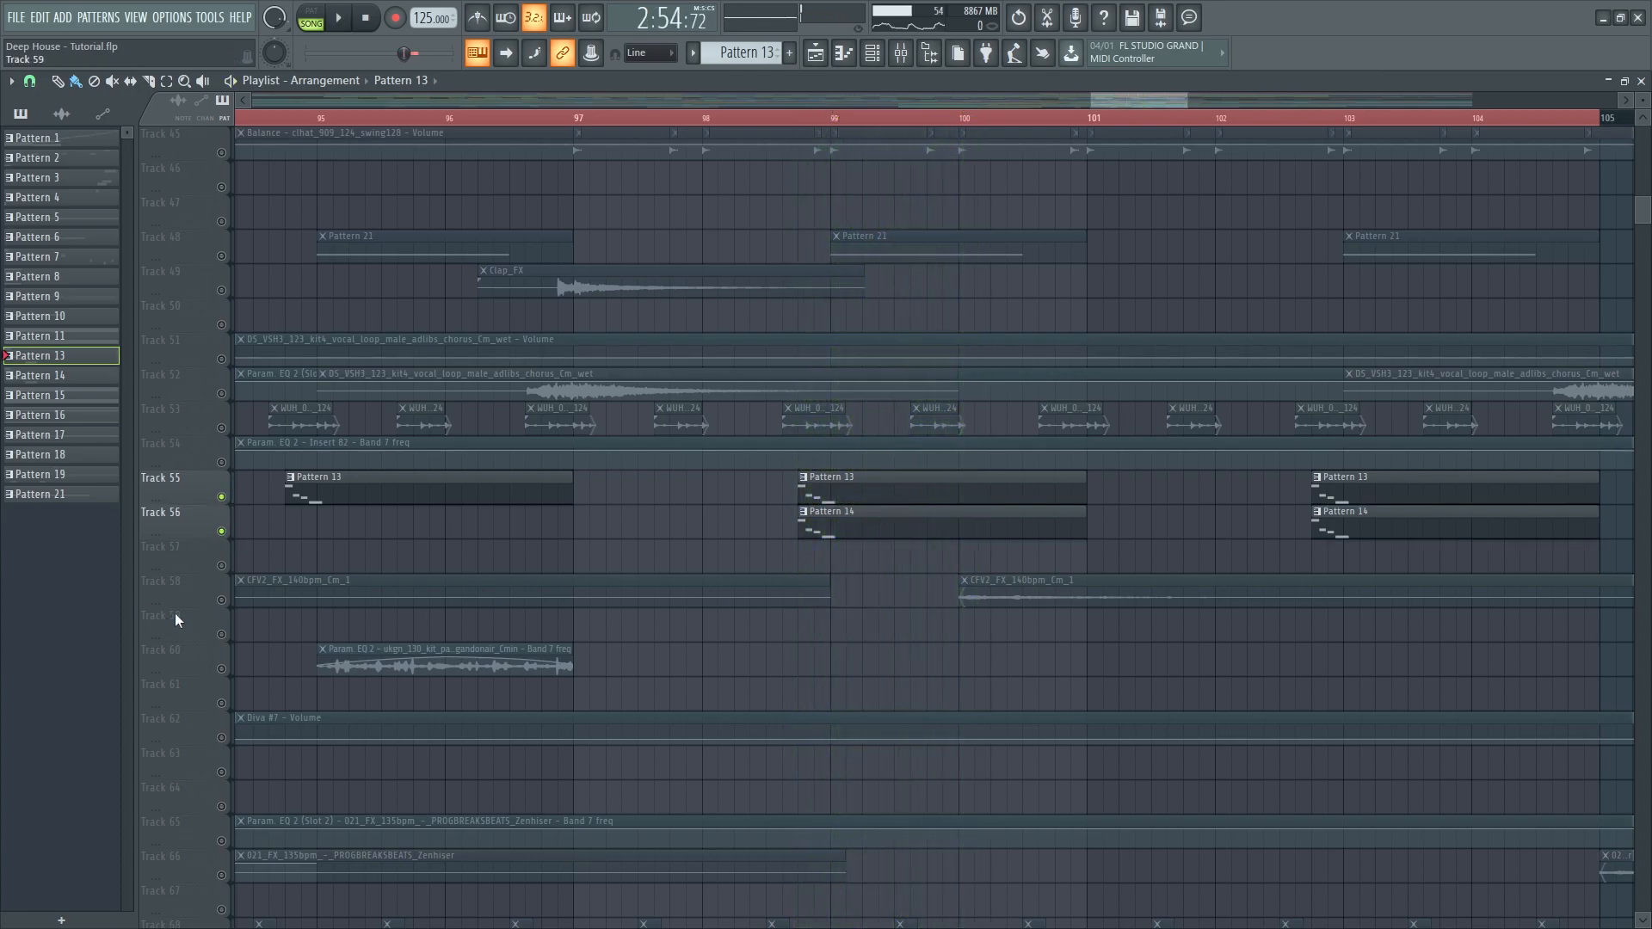
- Turn all the playlist tracks back on and look over the clips on Tracks 61 to 76 during playback
click(222, 601)
scroll(977, 701, down, 4)
scroll(977, 701, down, 3)
scroll(1034, 727, down, 4)
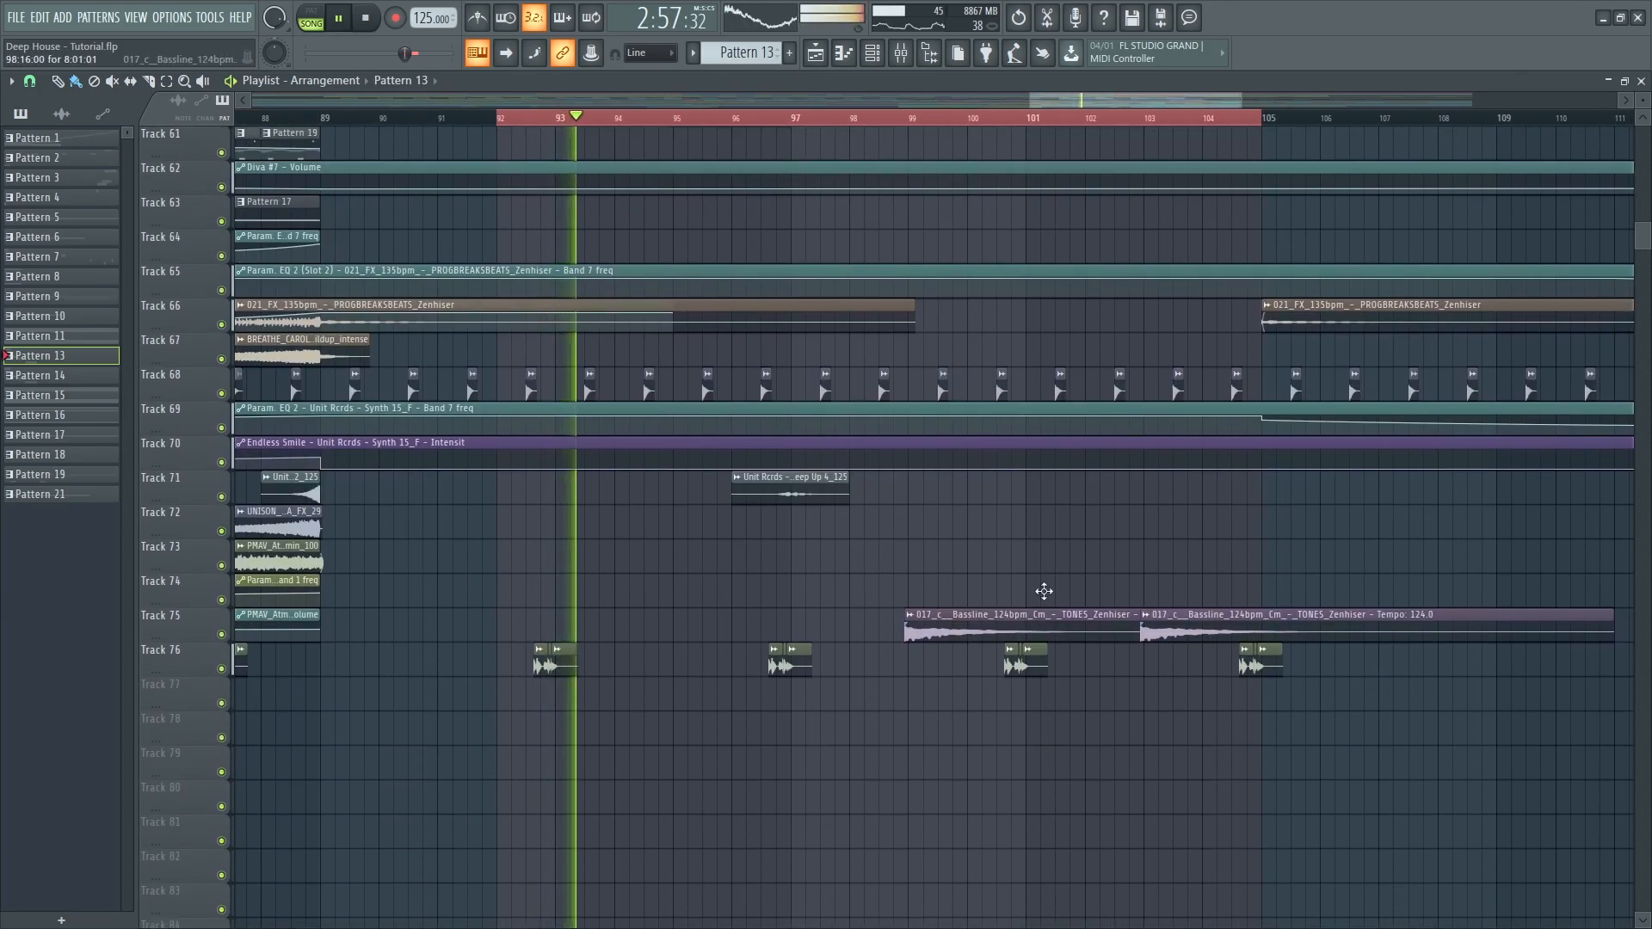
scroll(956, 667, up, 4)
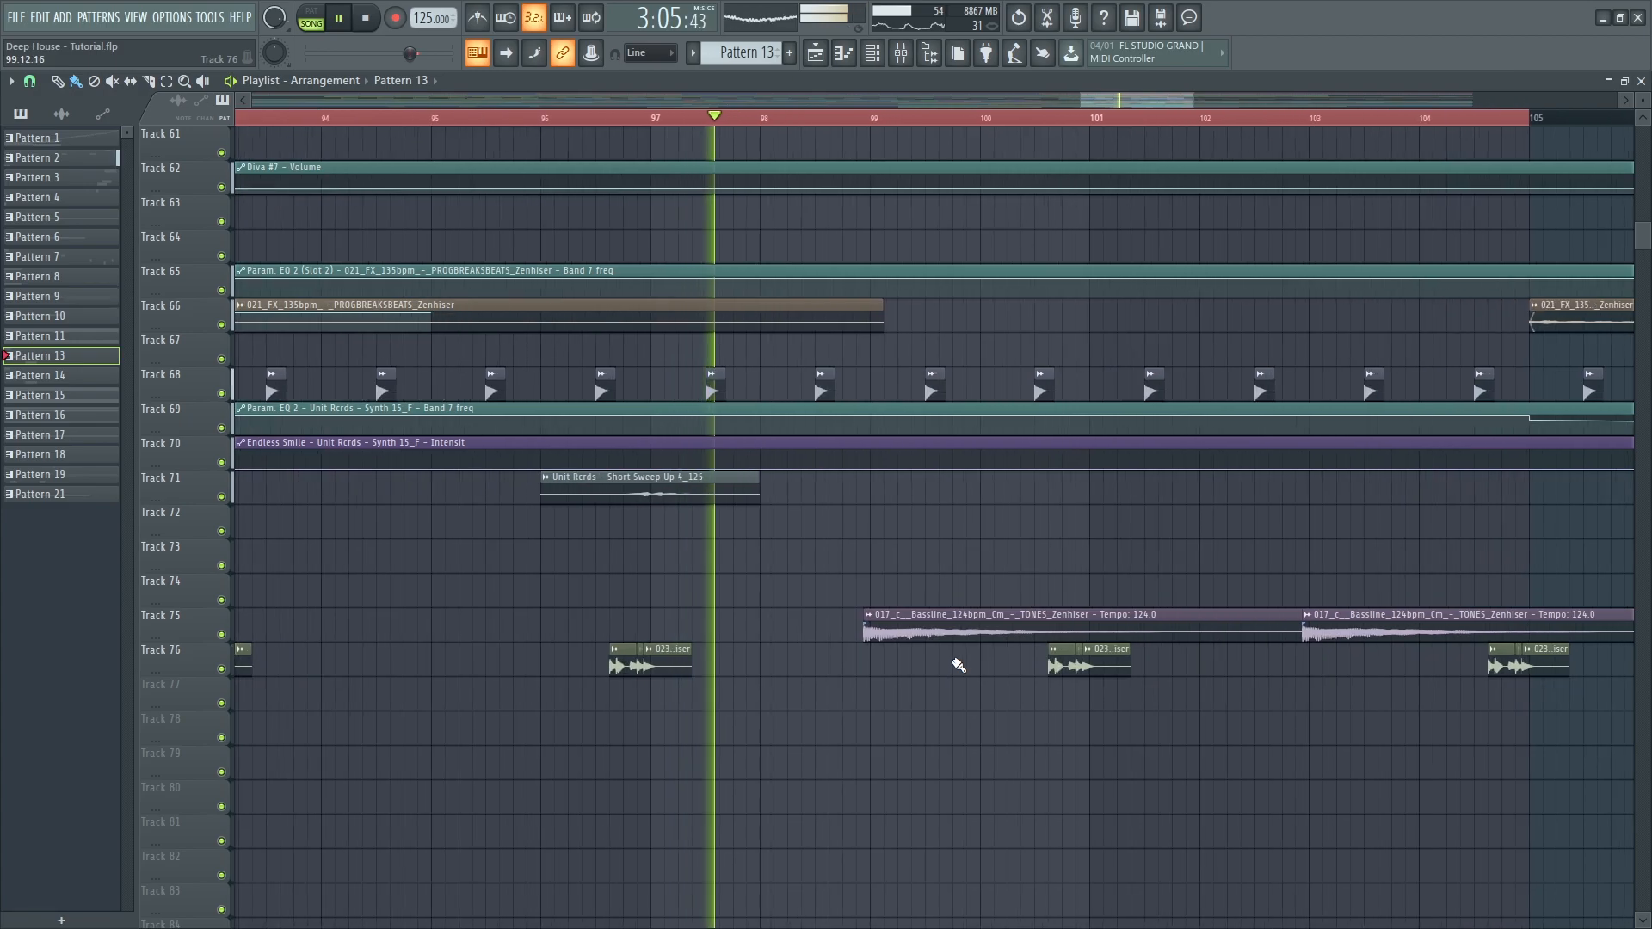
- Open the channel settings of the 017_c__Bassline_124bpm_Cm clip on Track 75, show its target mixer track and stop playback
double_click(983, 635)
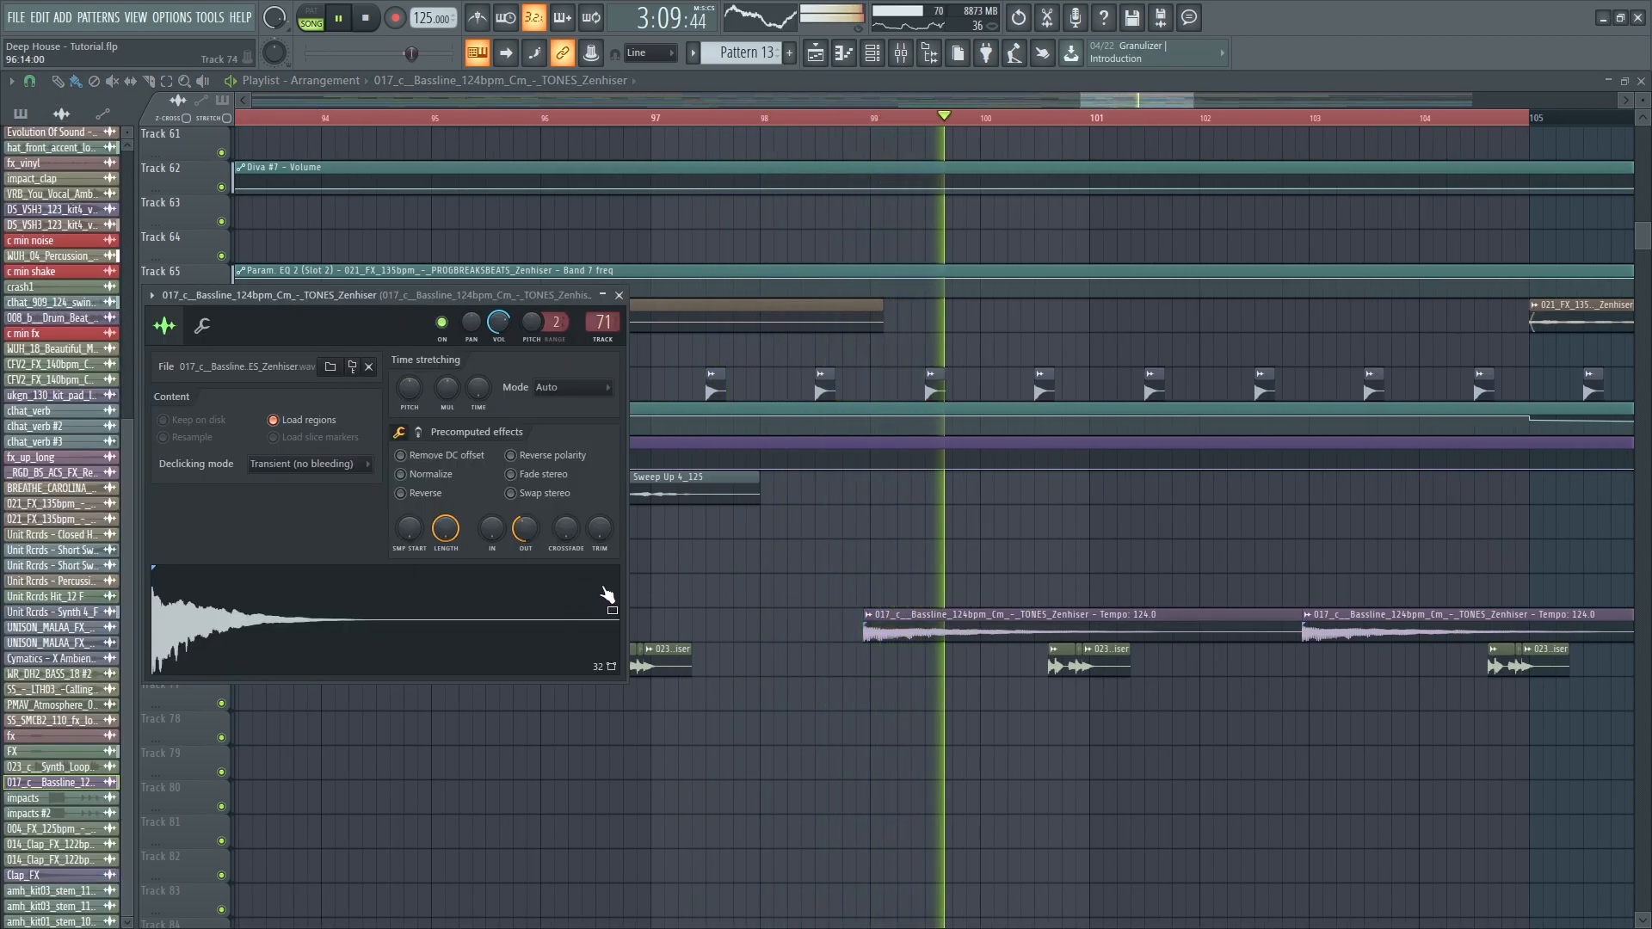
click(602, 318)
key(space)
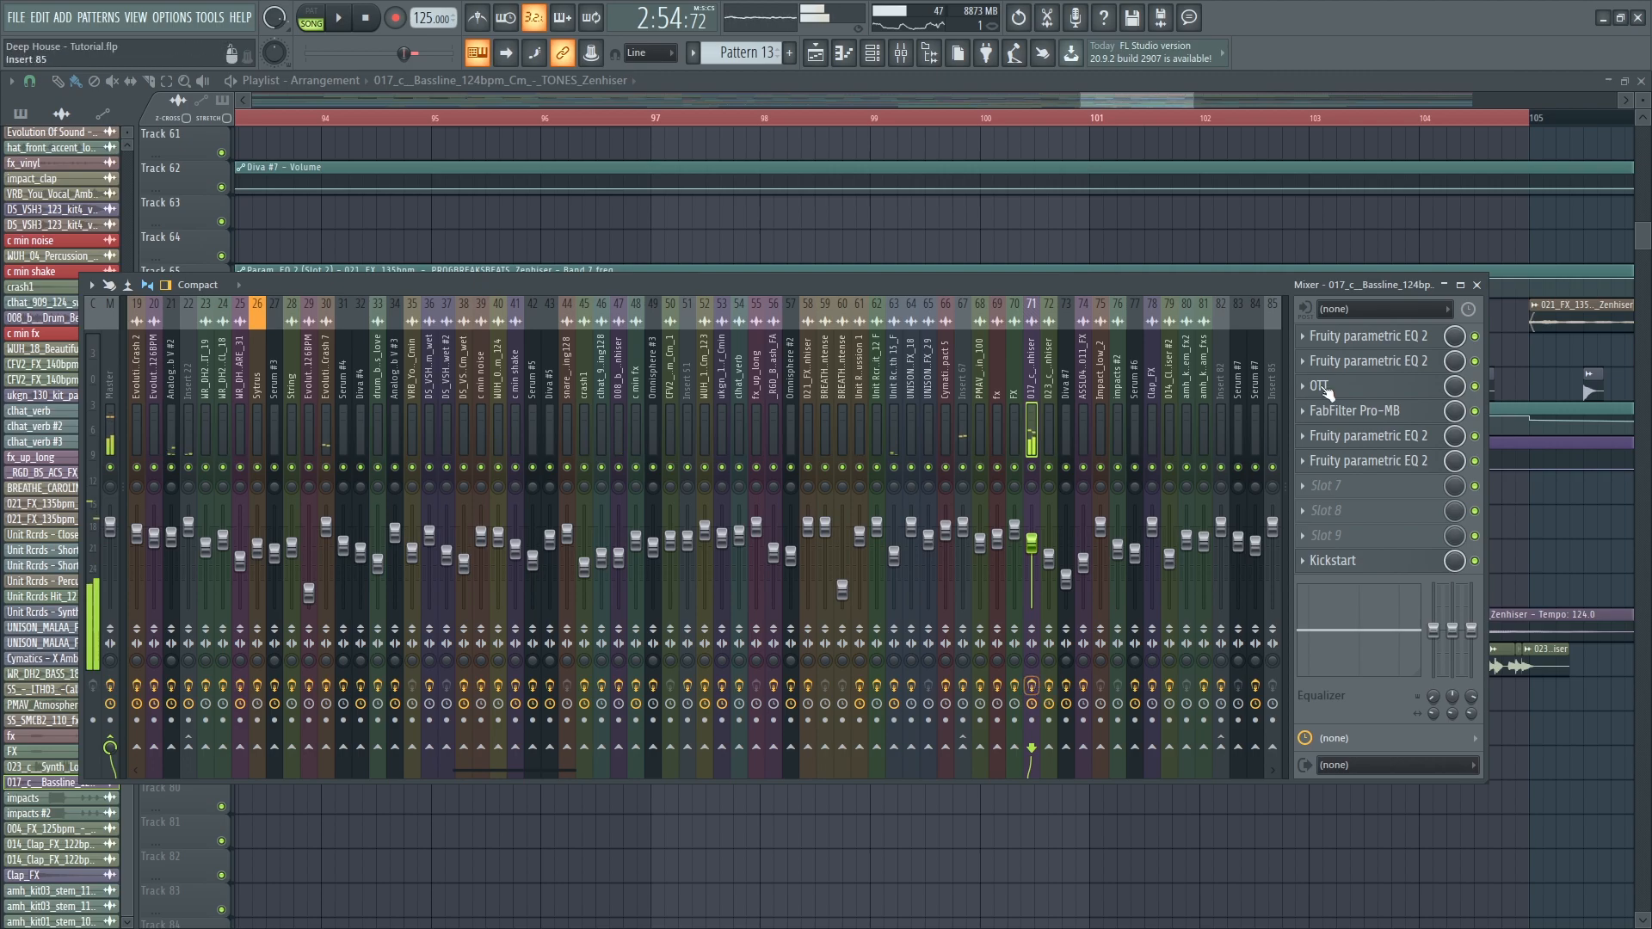
- Show the Fruity parametric EQ 2, OTT and FabFilter Pro-MB effects in the first six slots of the bassline's mixer track
click(1345, 338)
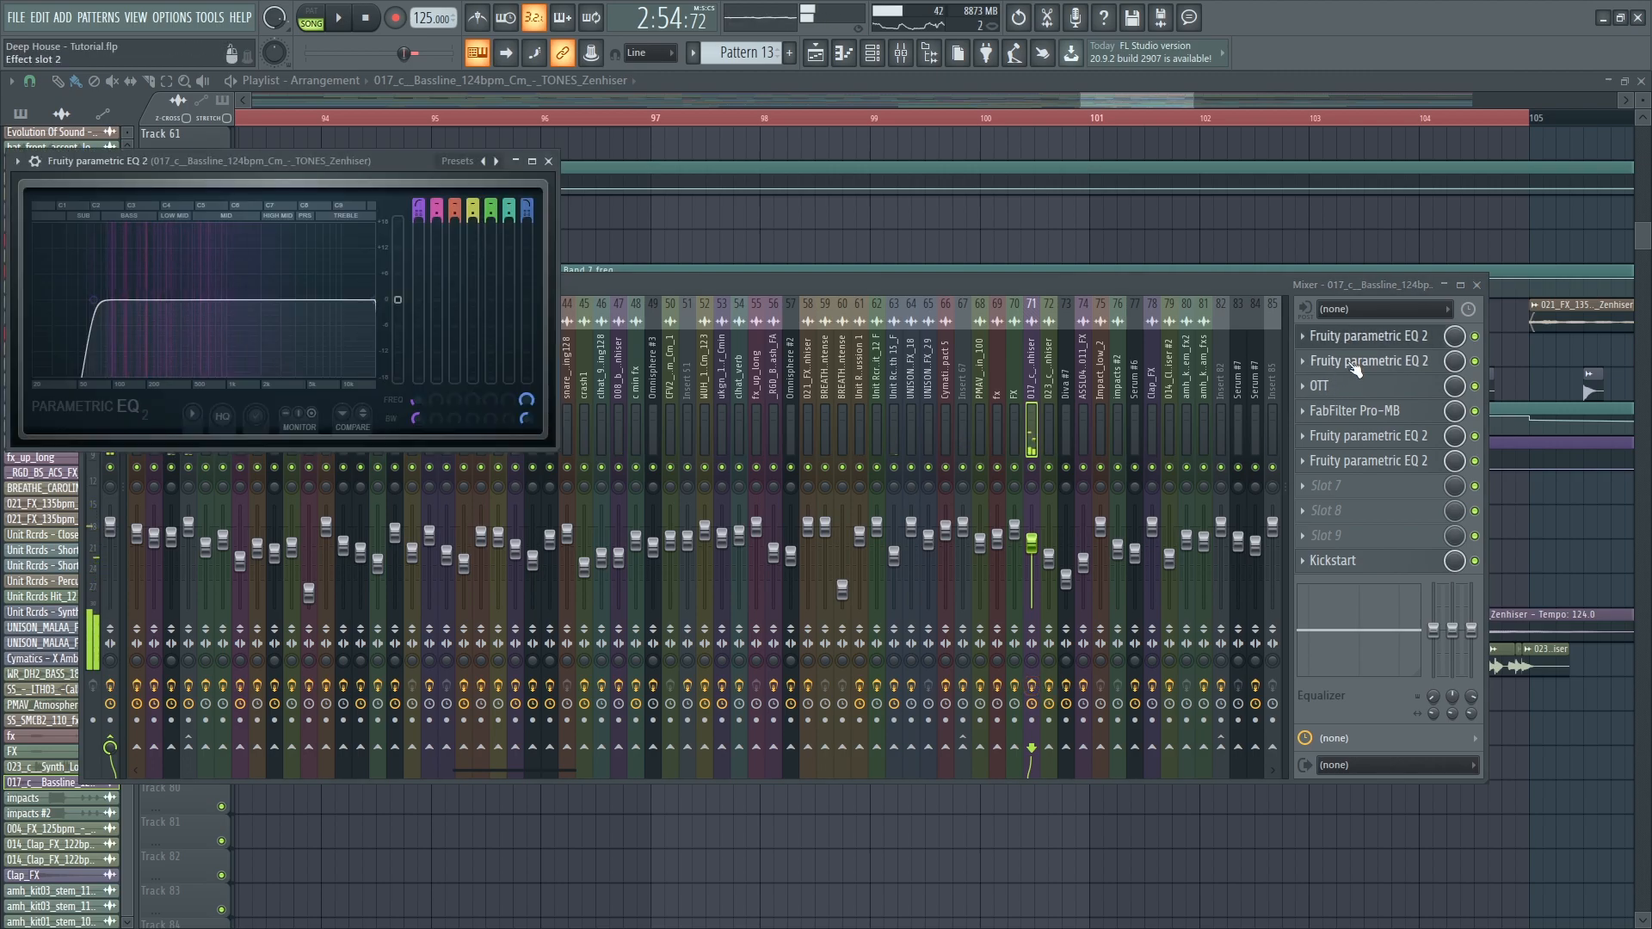
click(1355, 363)
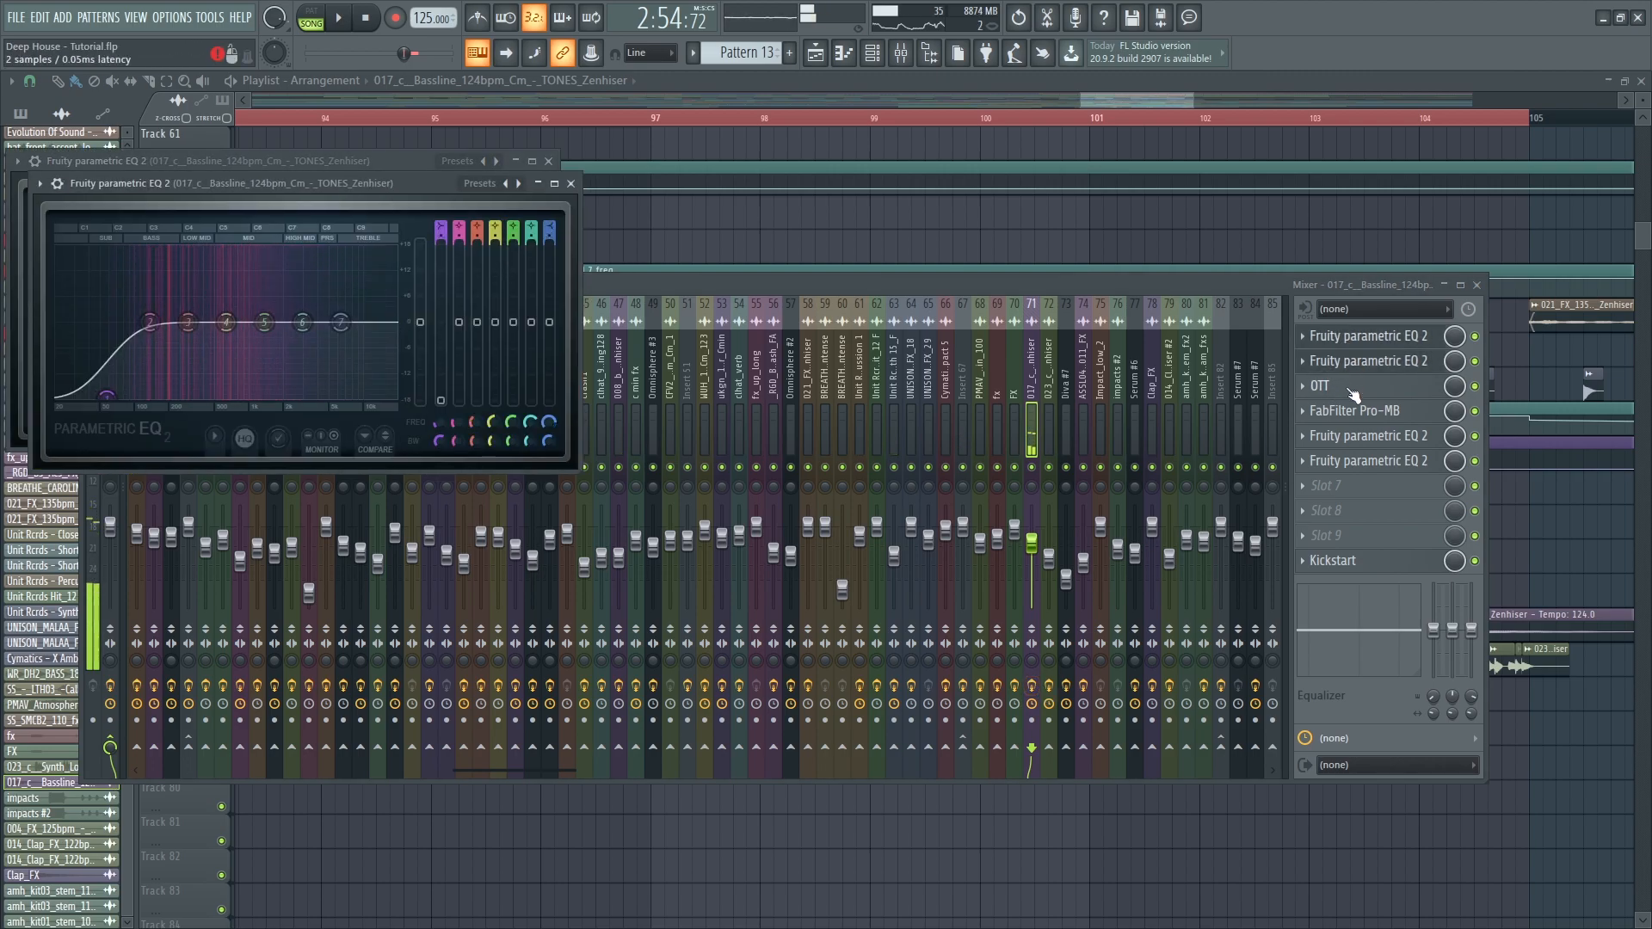
click(1354, 389)
click(1374, 415)
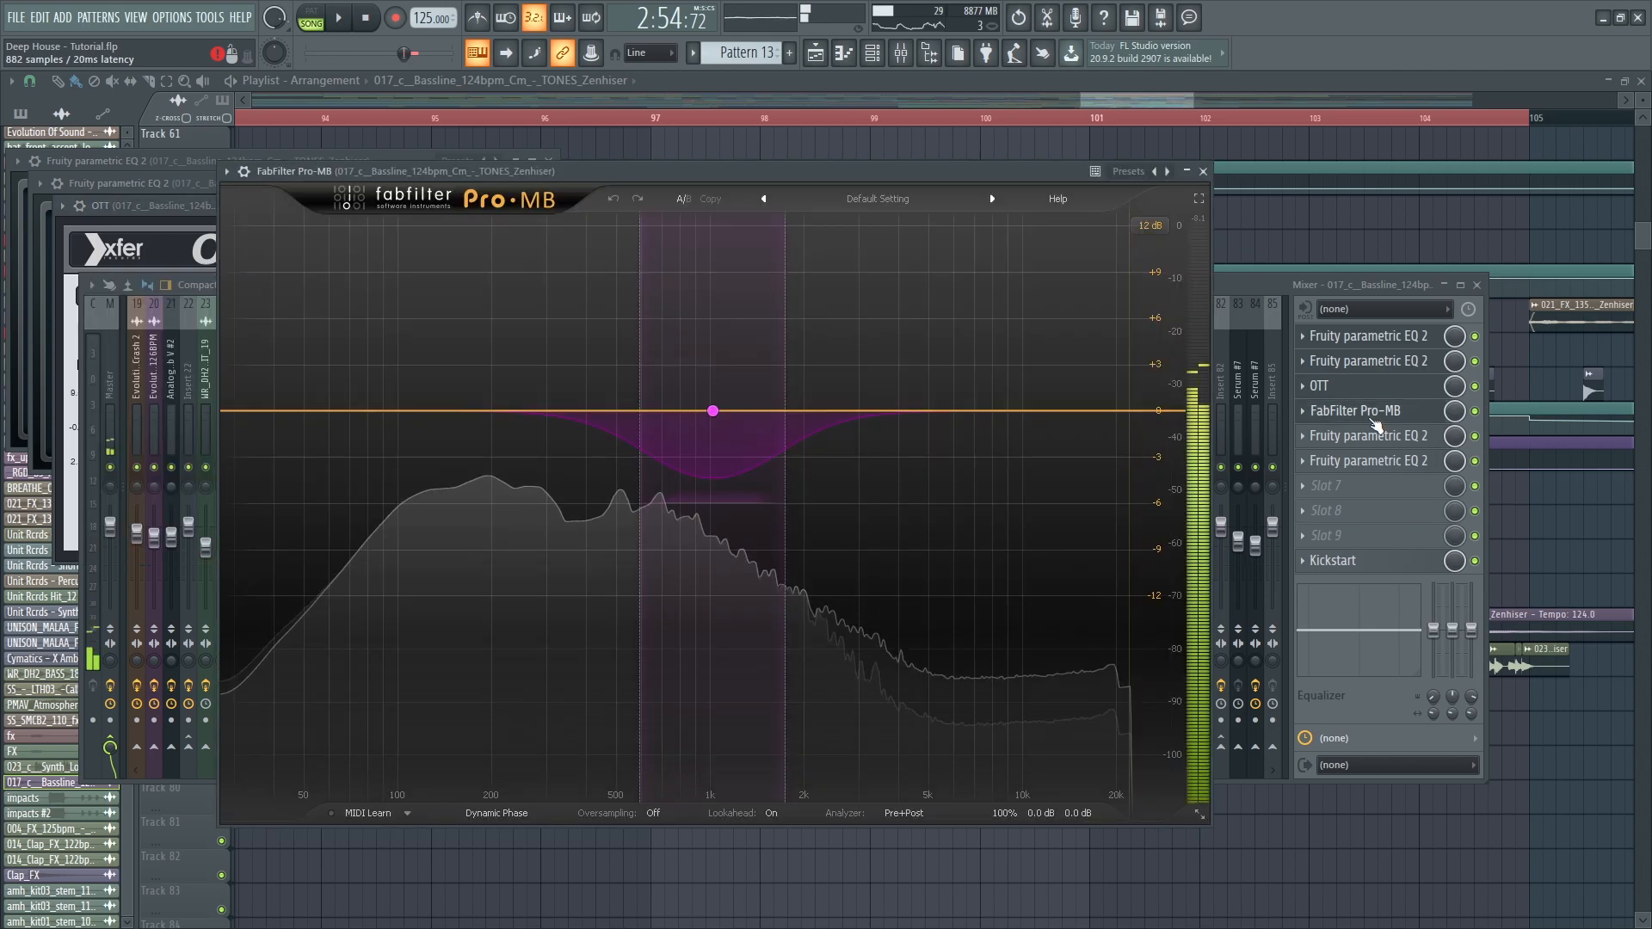
click(1383, 439)
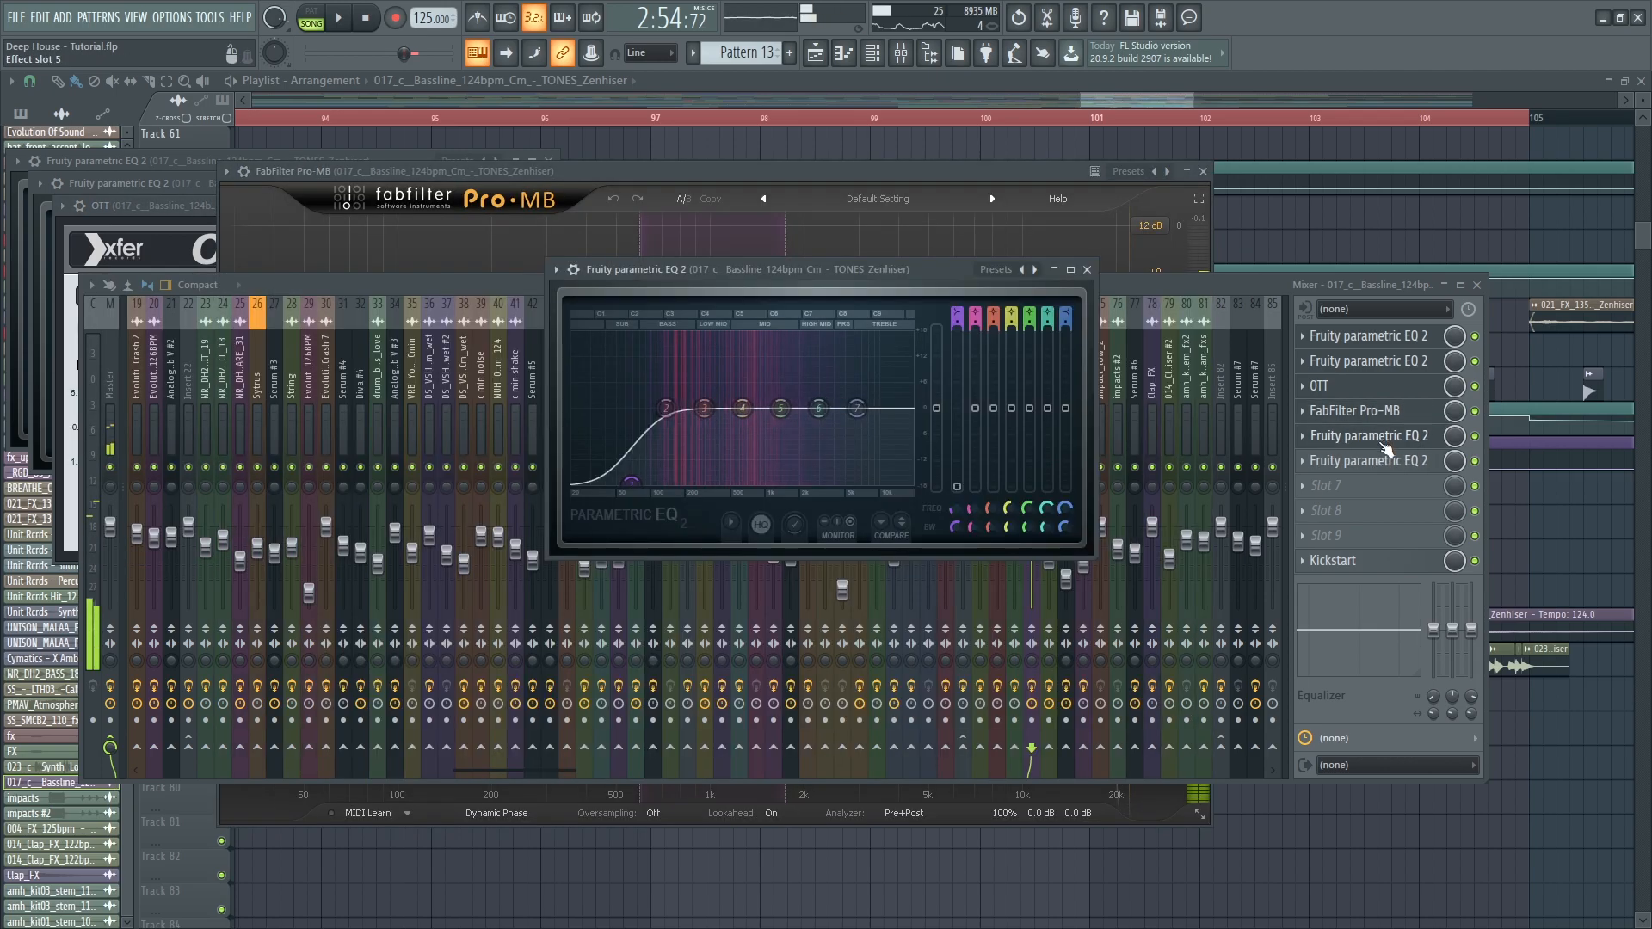
click(1387, 460)
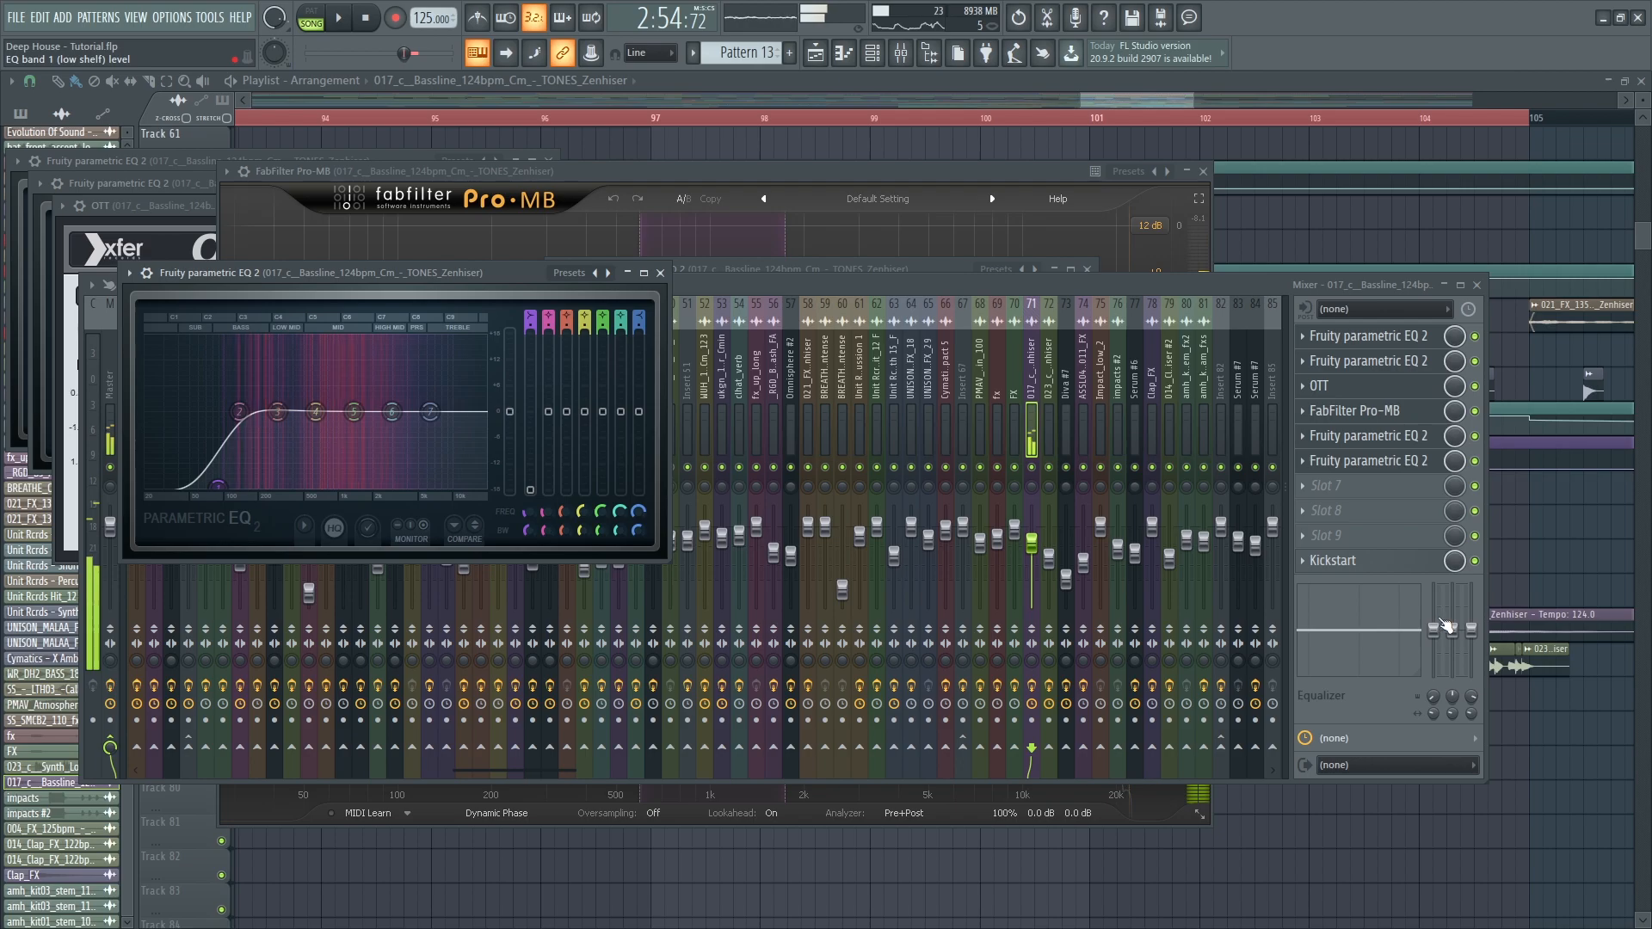
- Close the mixer and effect windows and play the arrangement from just before bar 99, looking over Tracks 61 to 76
click(1425, 567)
key(F12)
click(839, 119)
key(space)
scroll(1007, 671, down, 3)
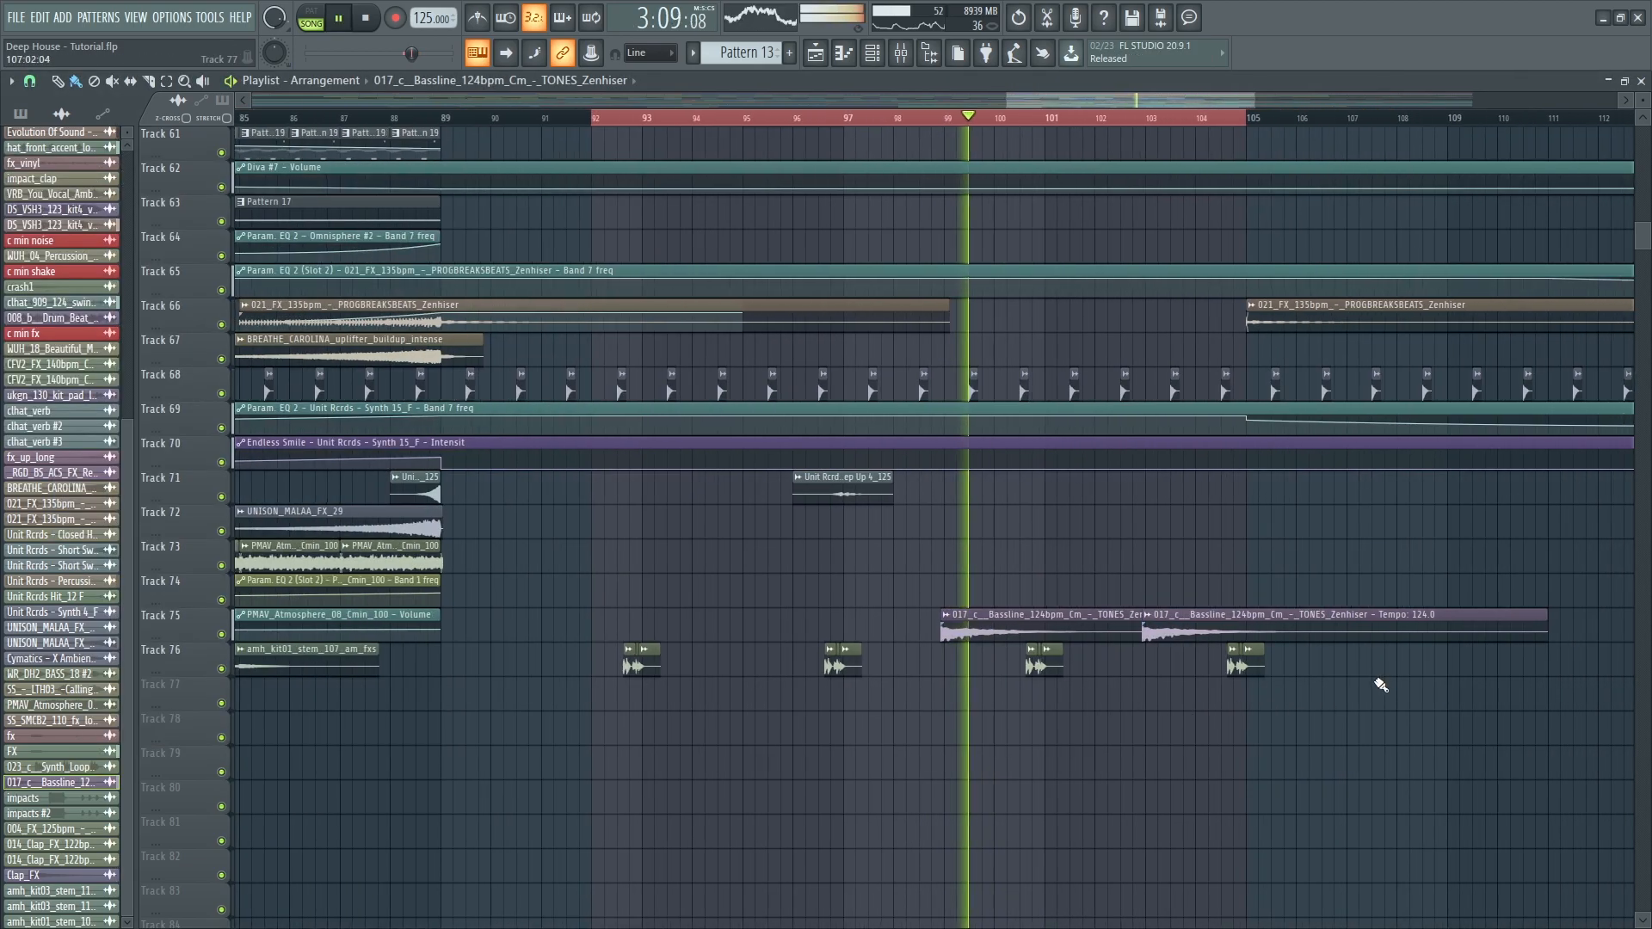
scroll(1118, 730, up, 5)
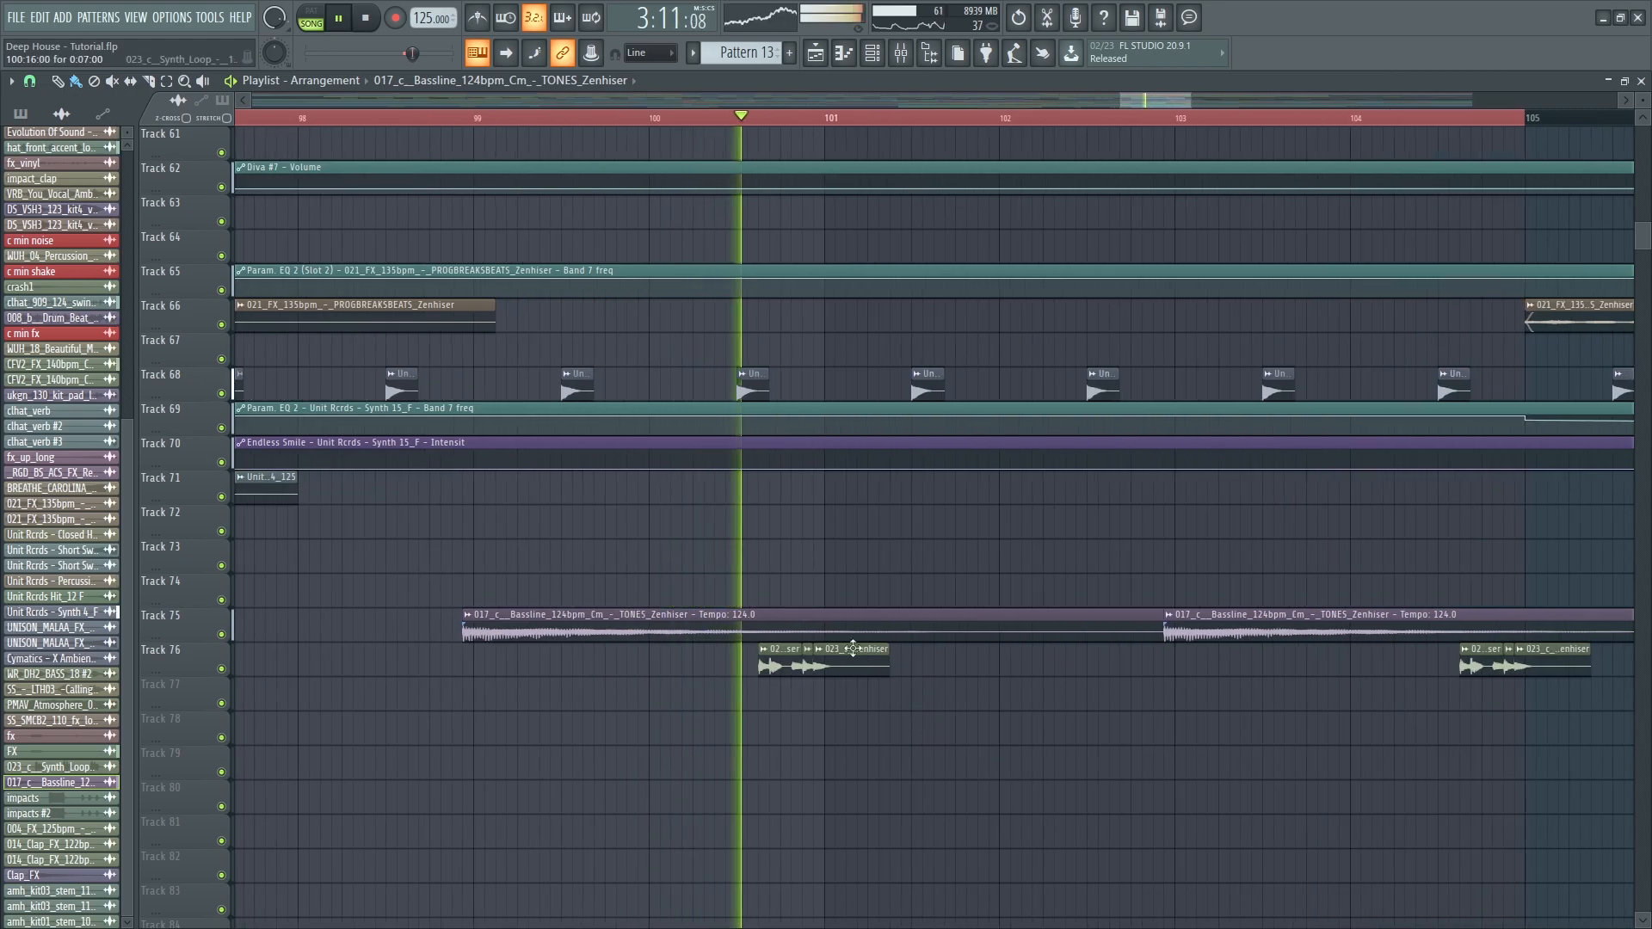
- Solo Track 76, loop the short range around its clips just before bar 101 and clear the clip selection
ctrl+click(221, 668)
click(731, 119)
drag(745, 121, 843, 136)
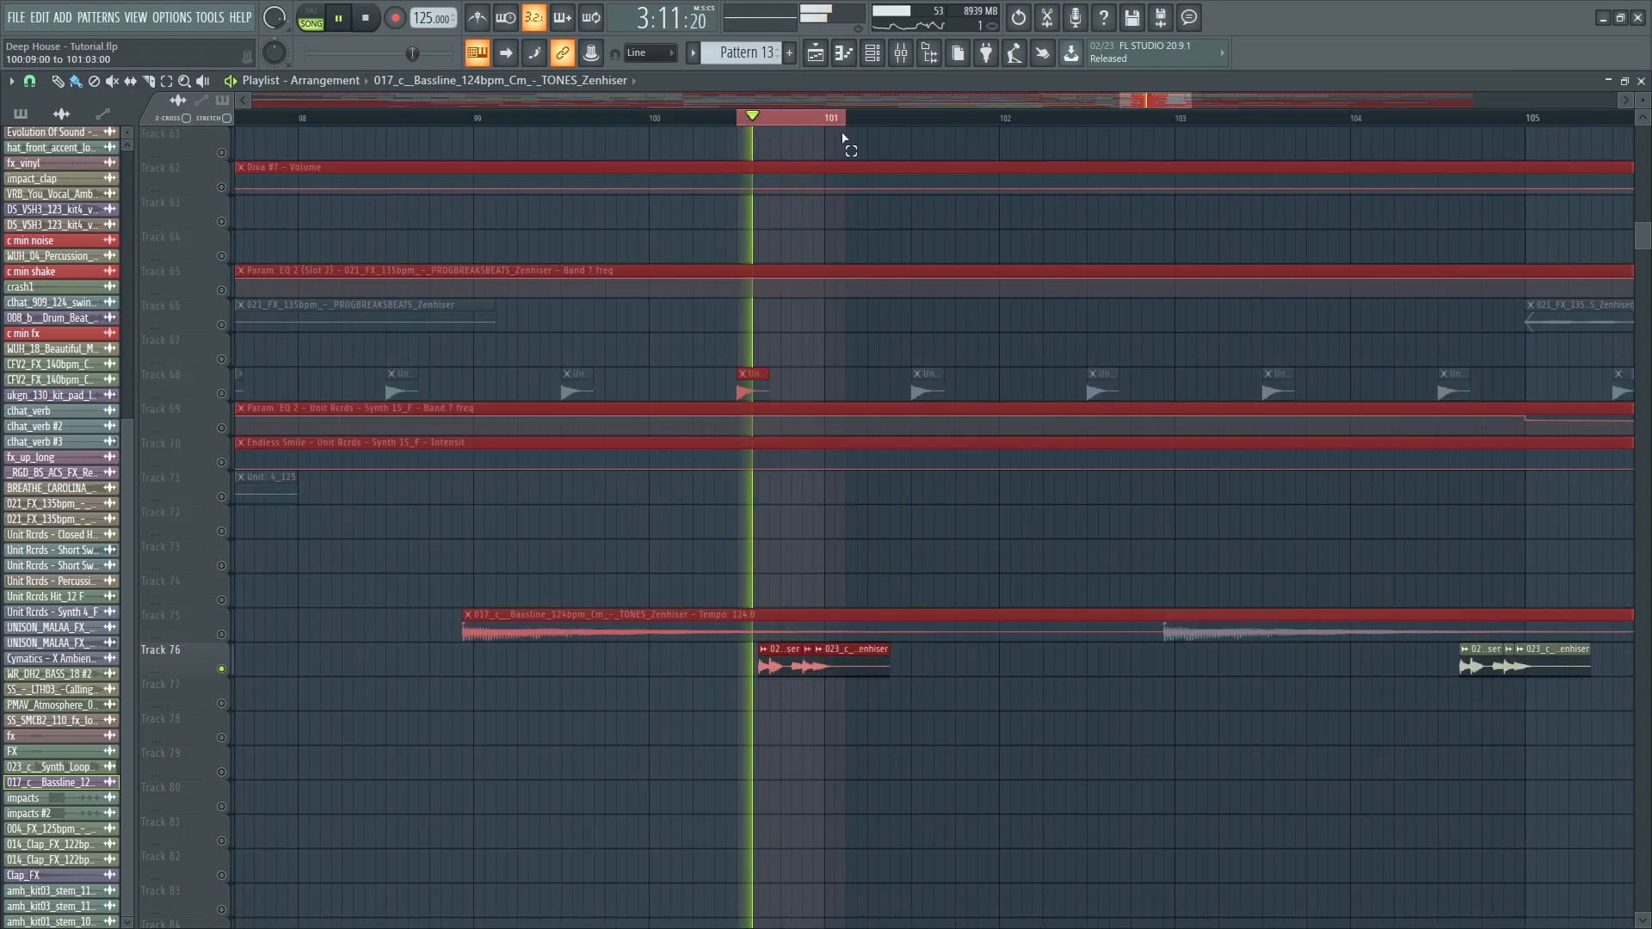
ctrl+click(866, 494)
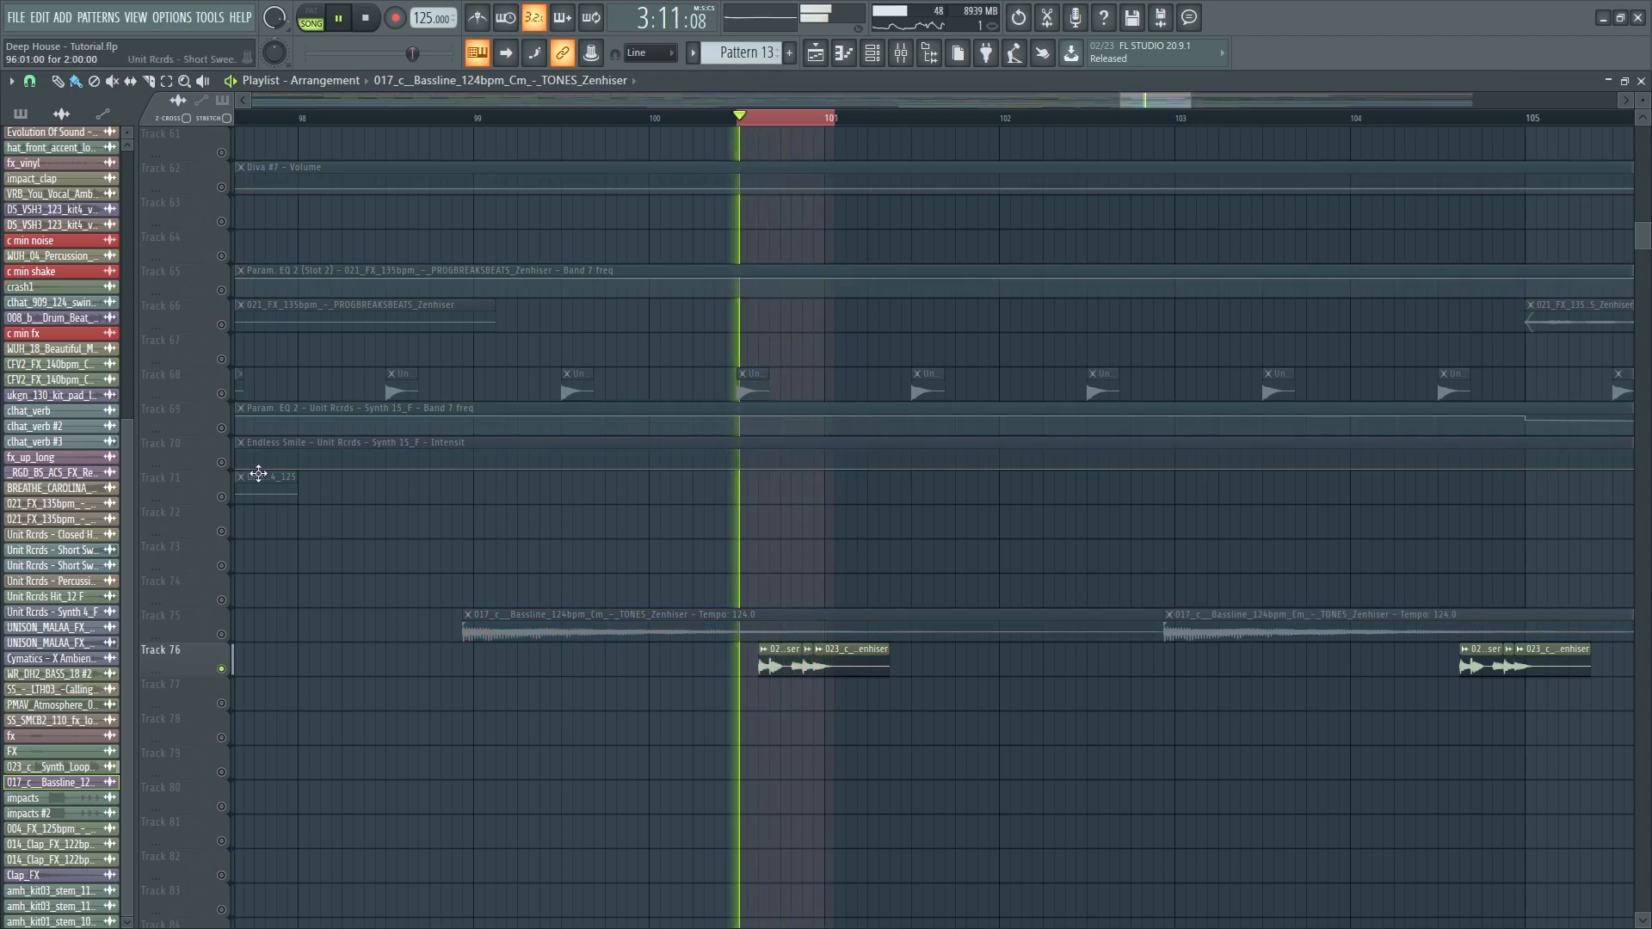
- Show the mixer track of the soloed 023_c__Synth_Loop clip and open its Fruity Stereo Enhancer during playback
key(F9)
click(1051, 420)
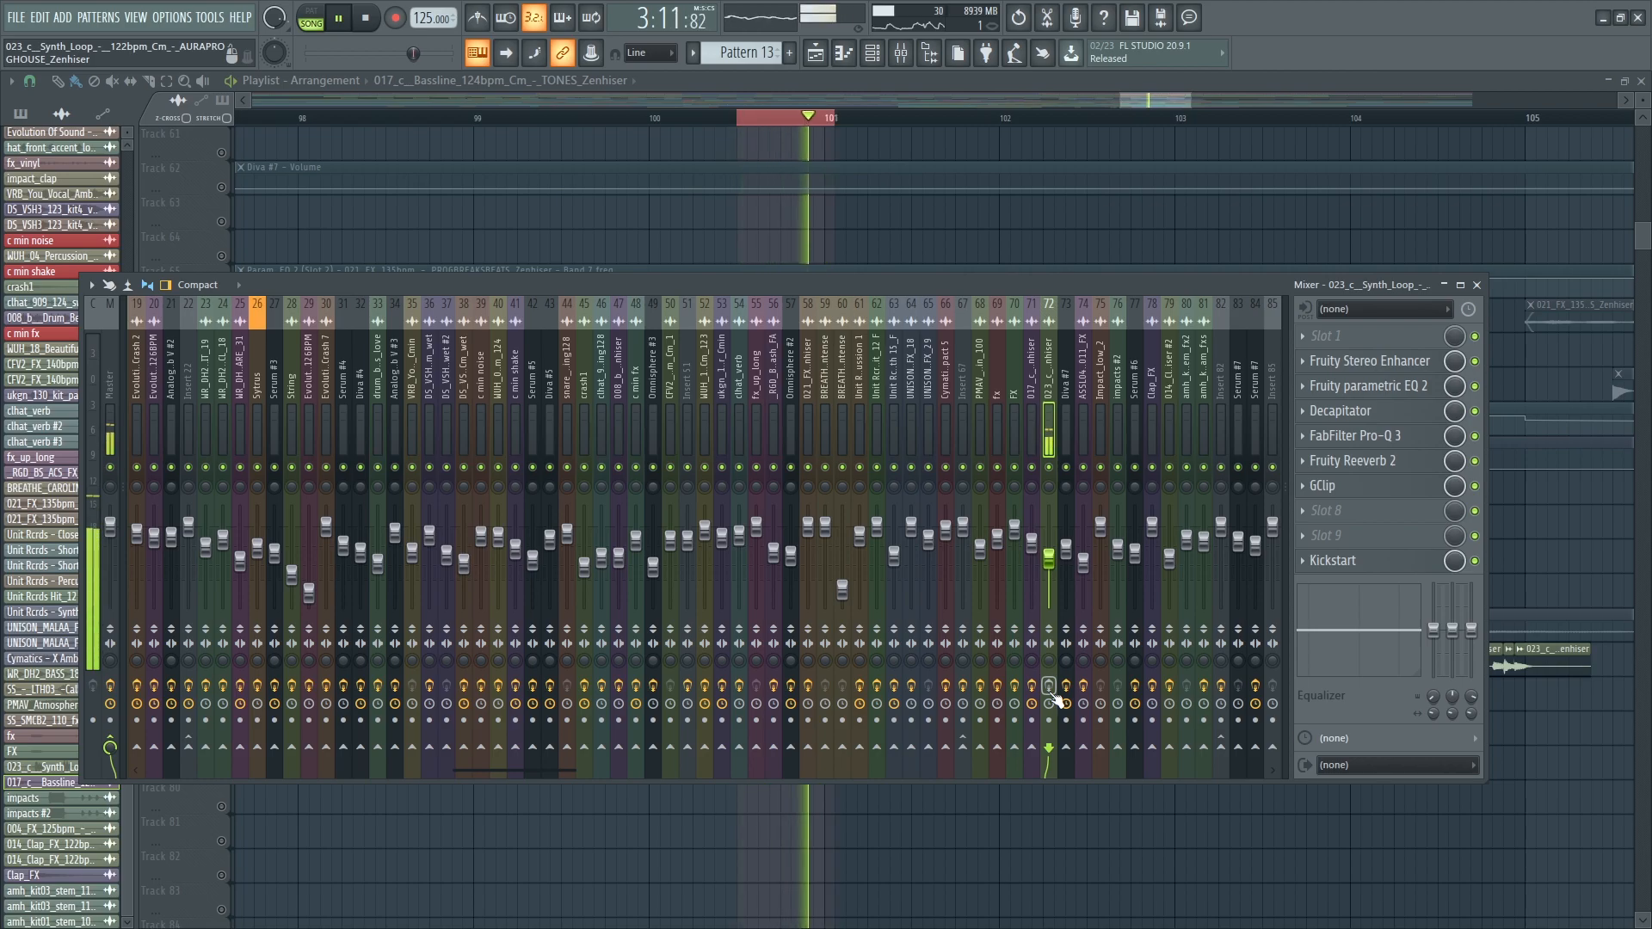
key(space)
click(1391, 361)
key(space)
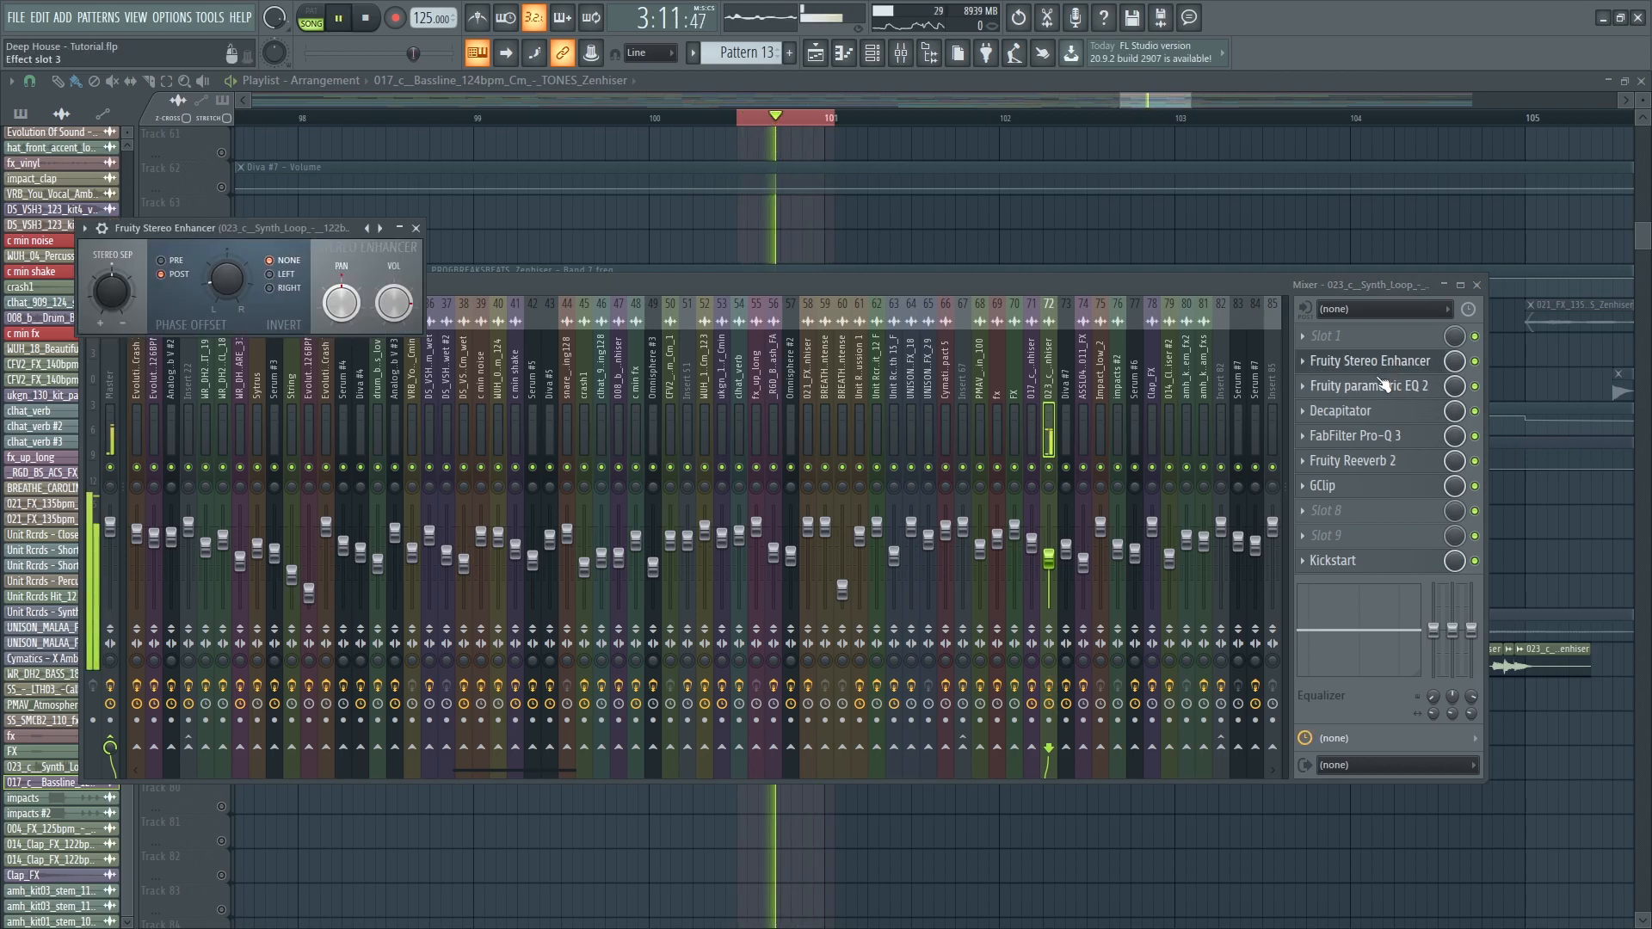
- Show the synth loop's Fruity parametric EQ 2, Decapitator, FabFilter Pro-Q 3, Fruity Reeverb 2, GClip and Kickstart effects
click(1377, 385)
click(1373, 411)
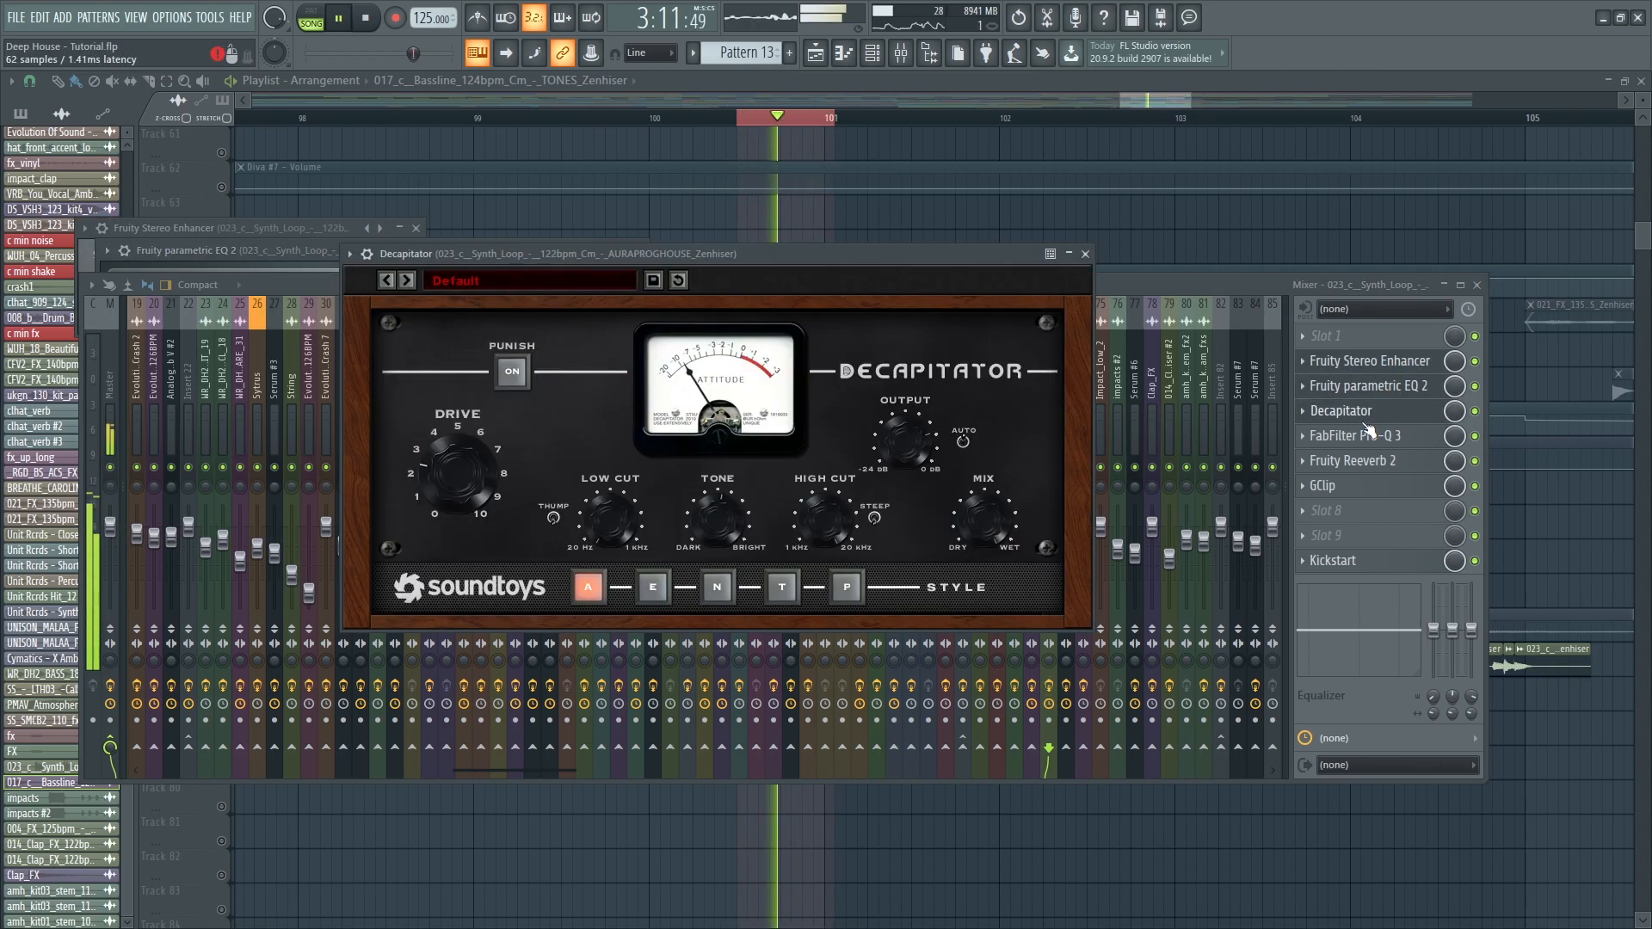
click(1380, 438)
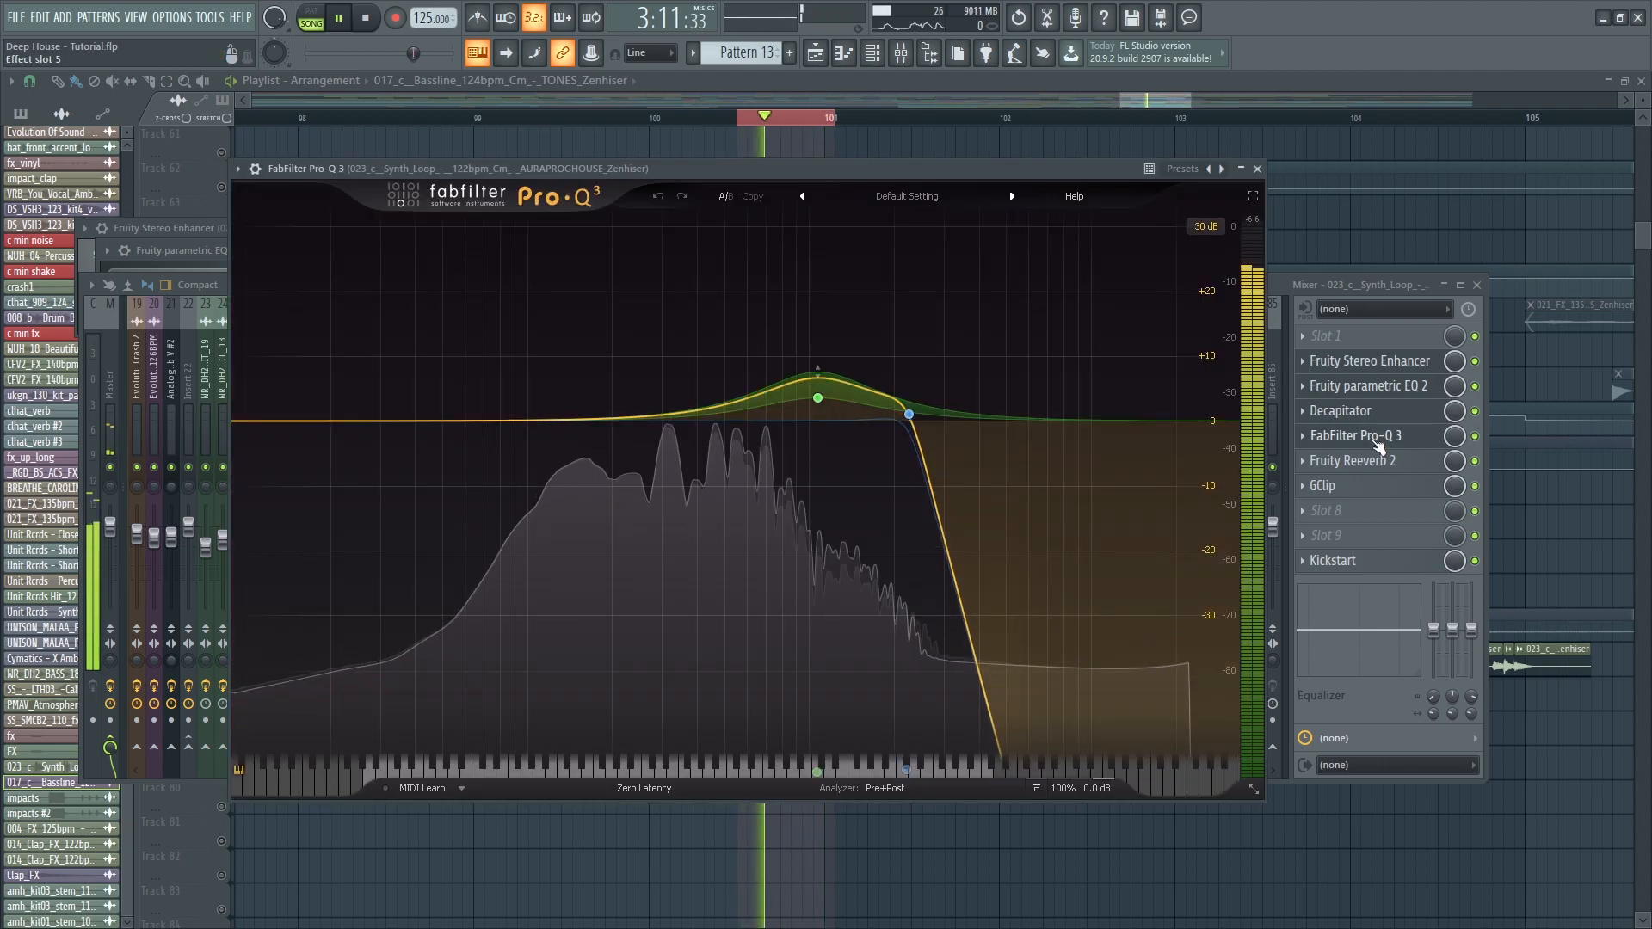
click(1376, 438)
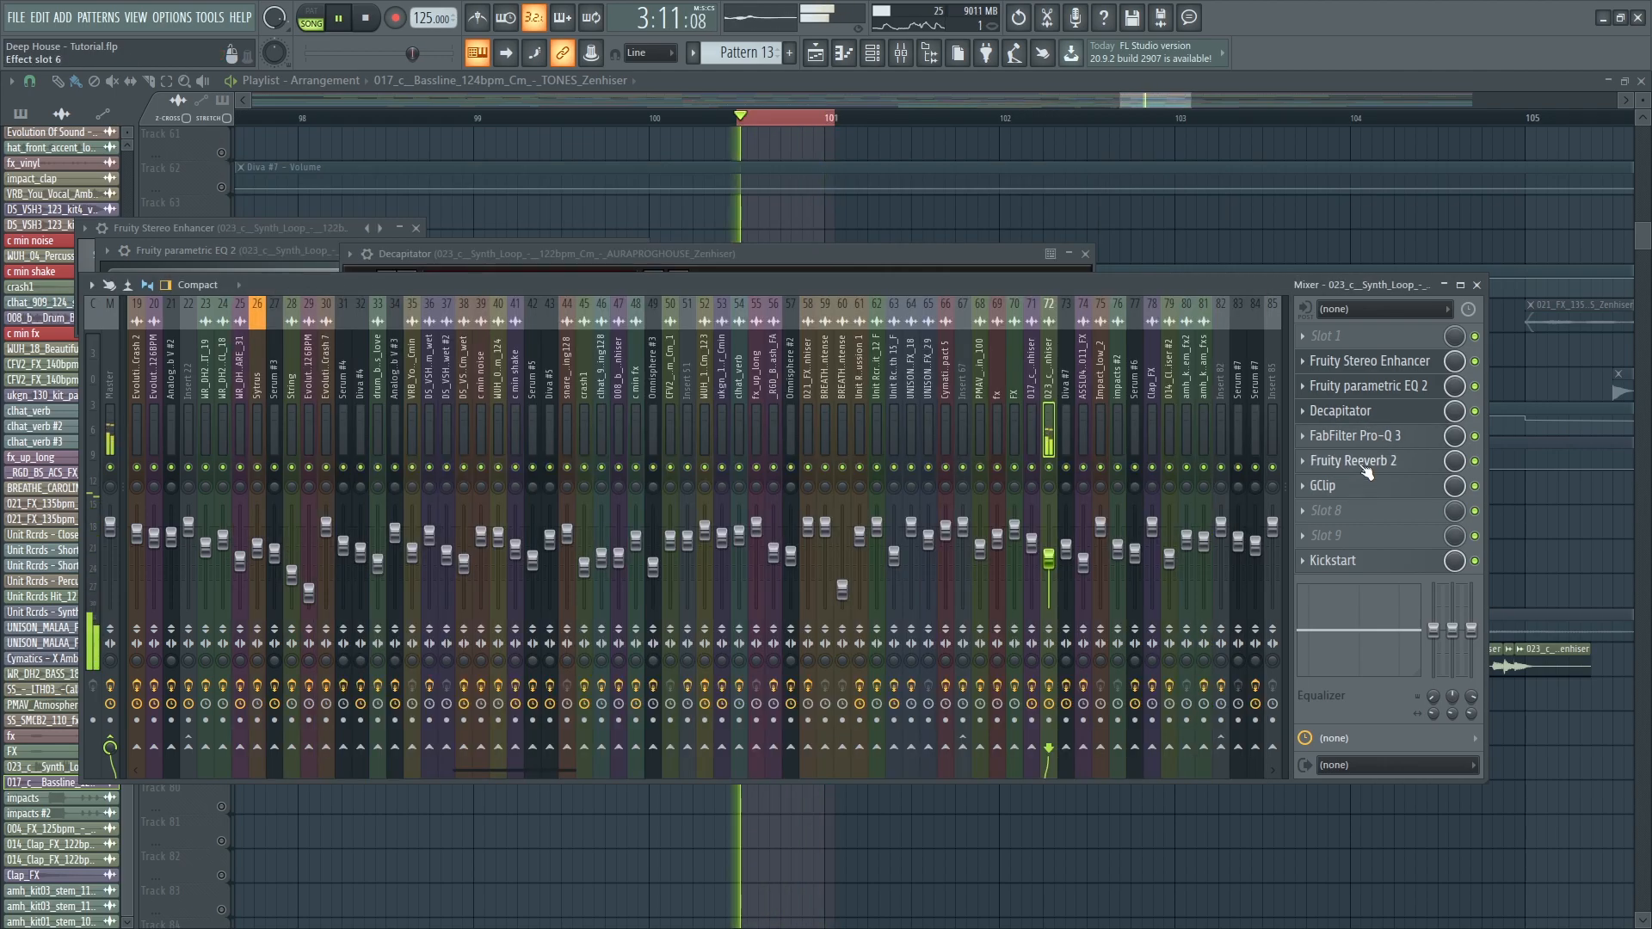
click(1365, 462)
click(1366, 501)
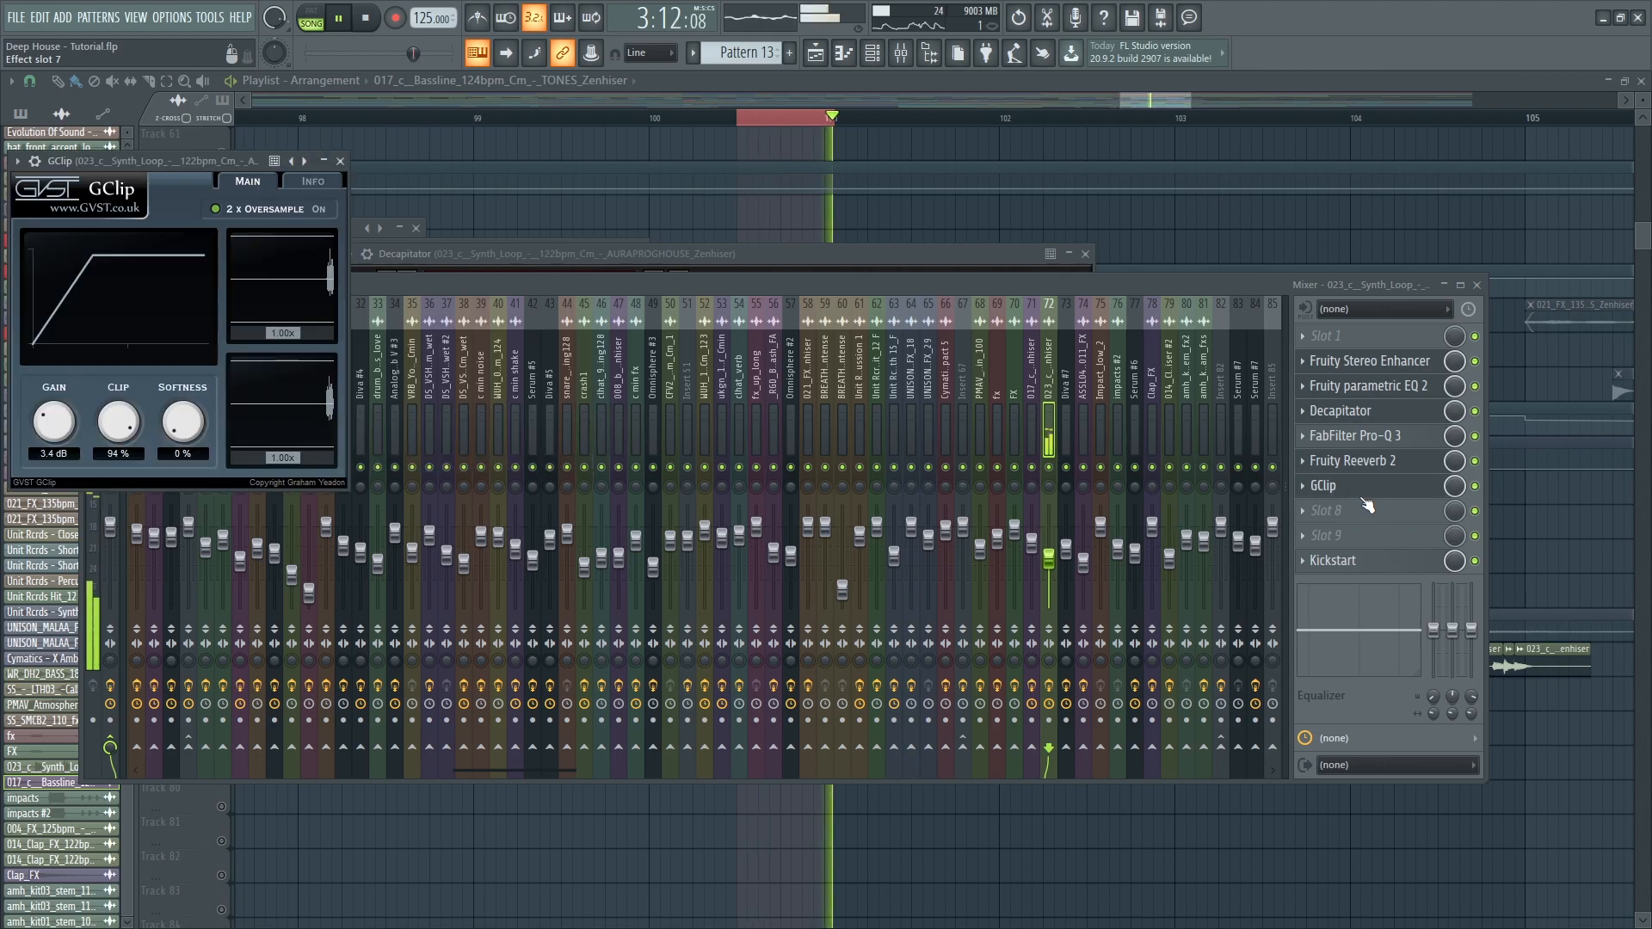
click(1358, 562)
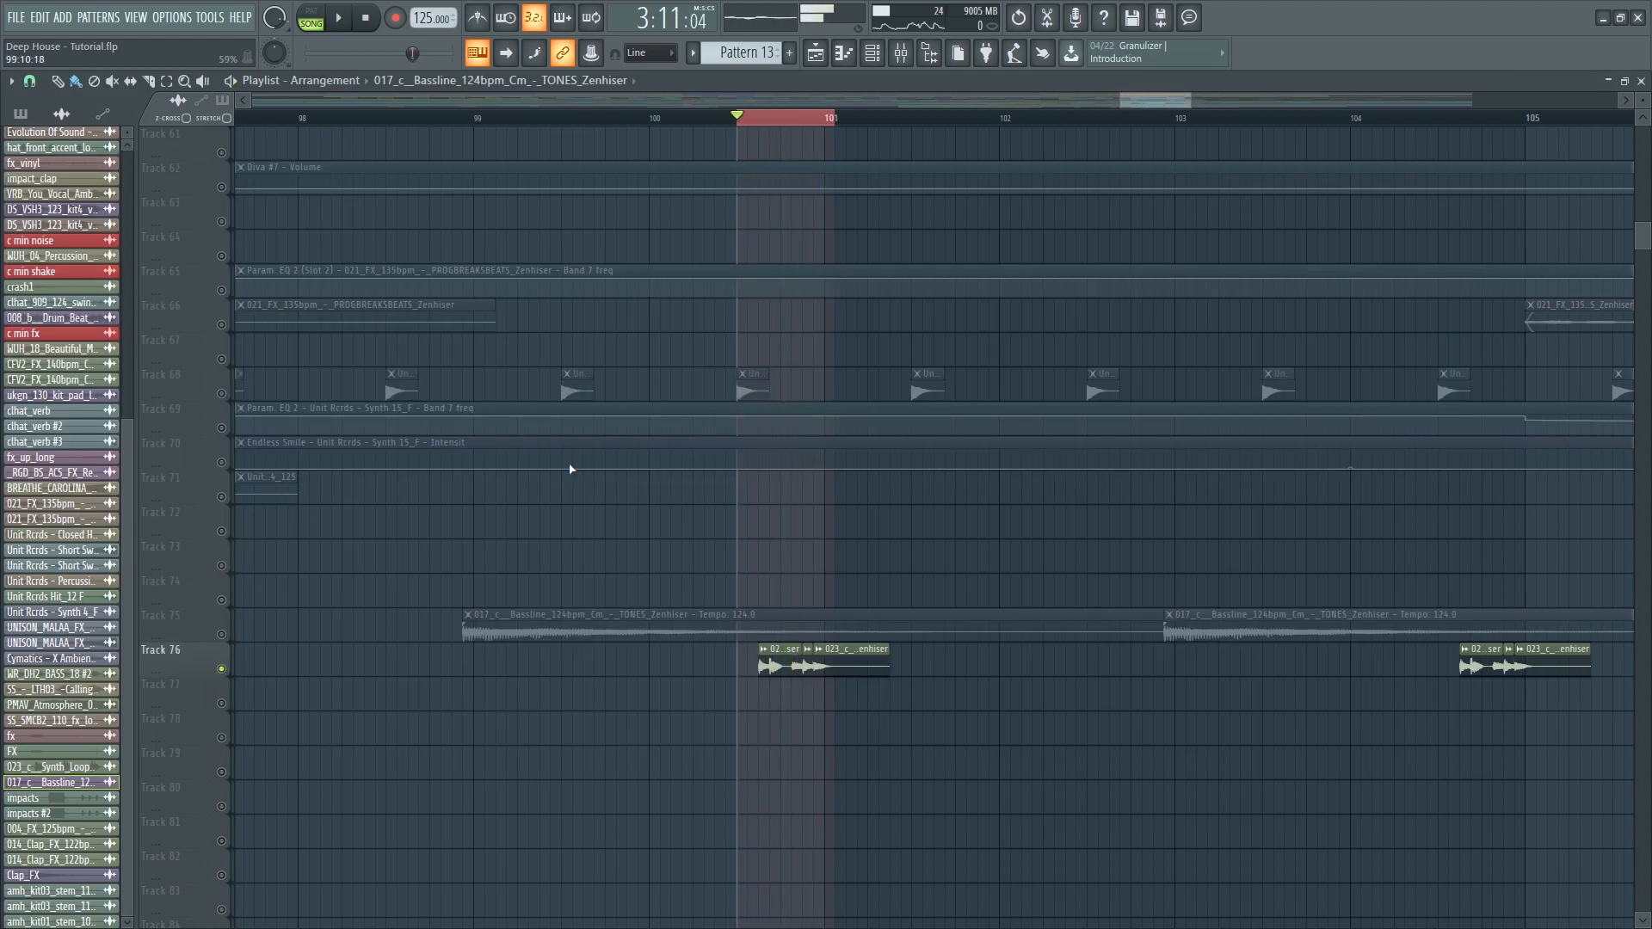
- Turn all the playlist tracks back on and restart playback of the arrangement
right_click(219, 434)
right_click(222, 429)
right_click(222, 429)
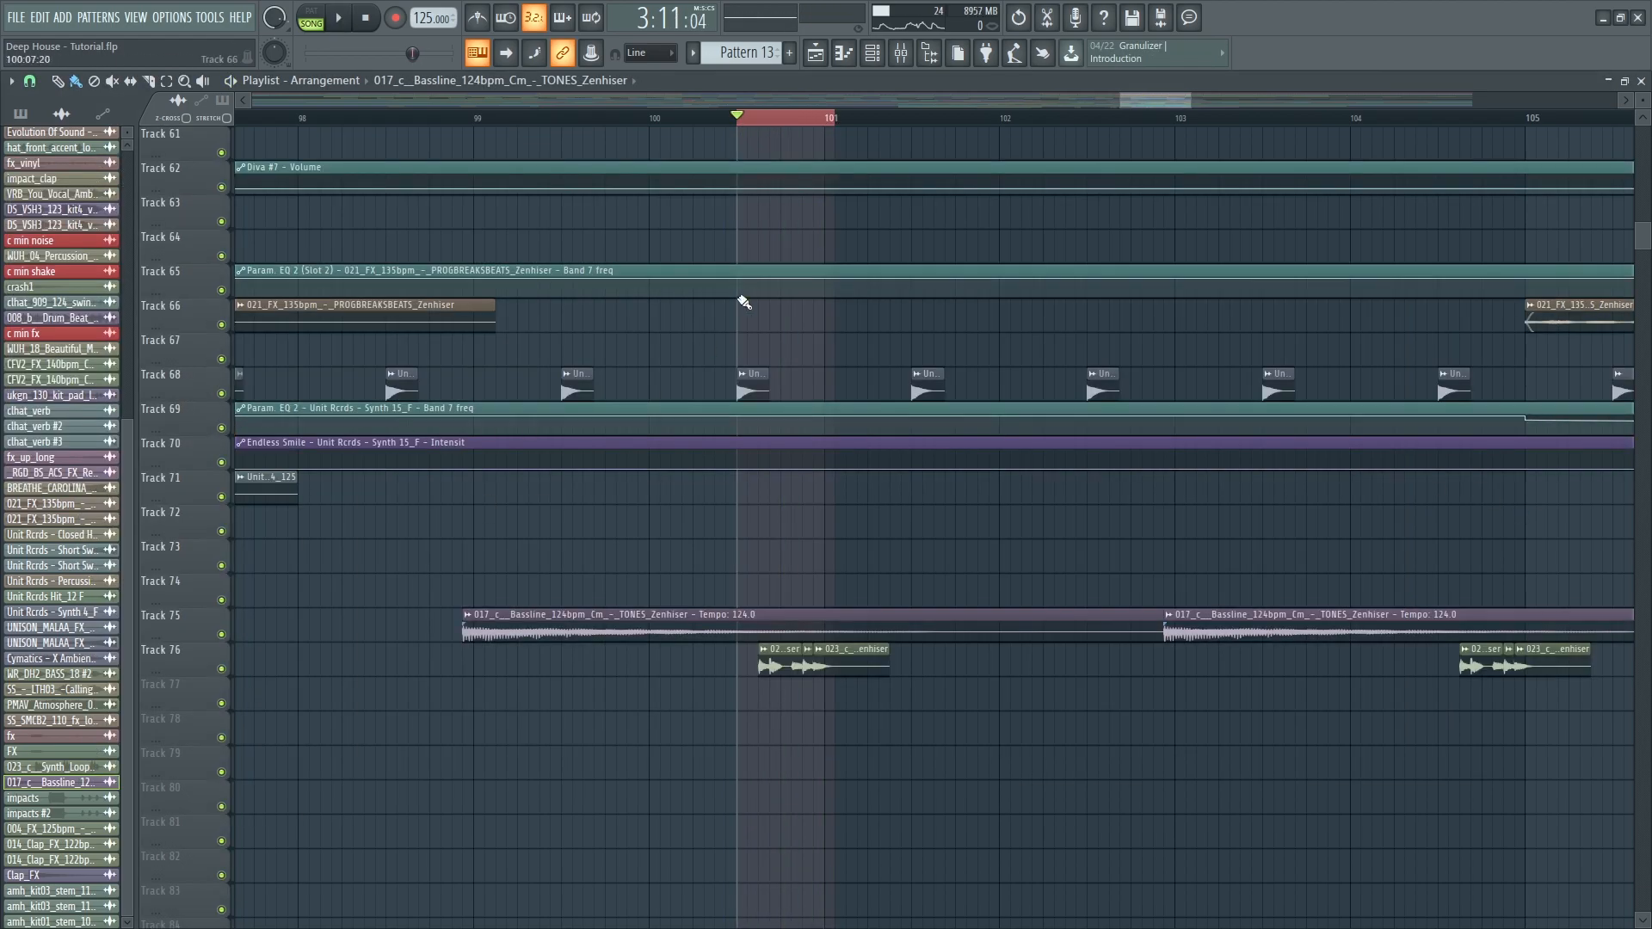
key(space)
- Extend the playlist's time selection from just before bar 101 to about bar 113 and clear the clip selection
drag(1147, 128, 745, 641)
scroll(763, 633, down, 3)
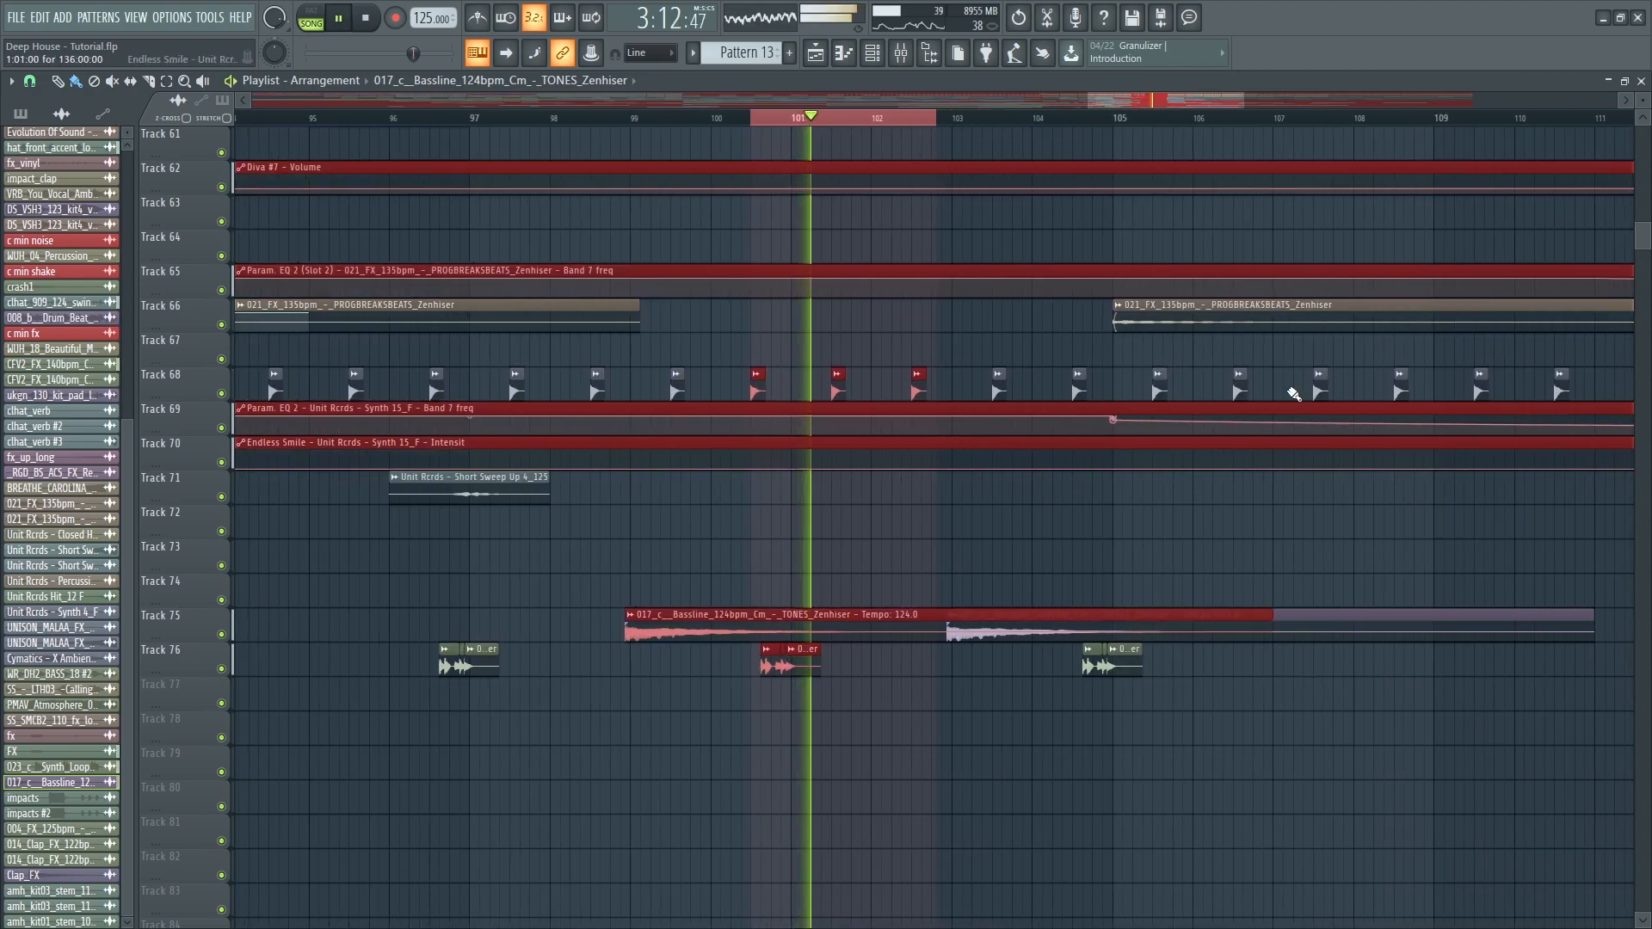
right_click(1226, 124)
scroll(780, 679, down, 3)
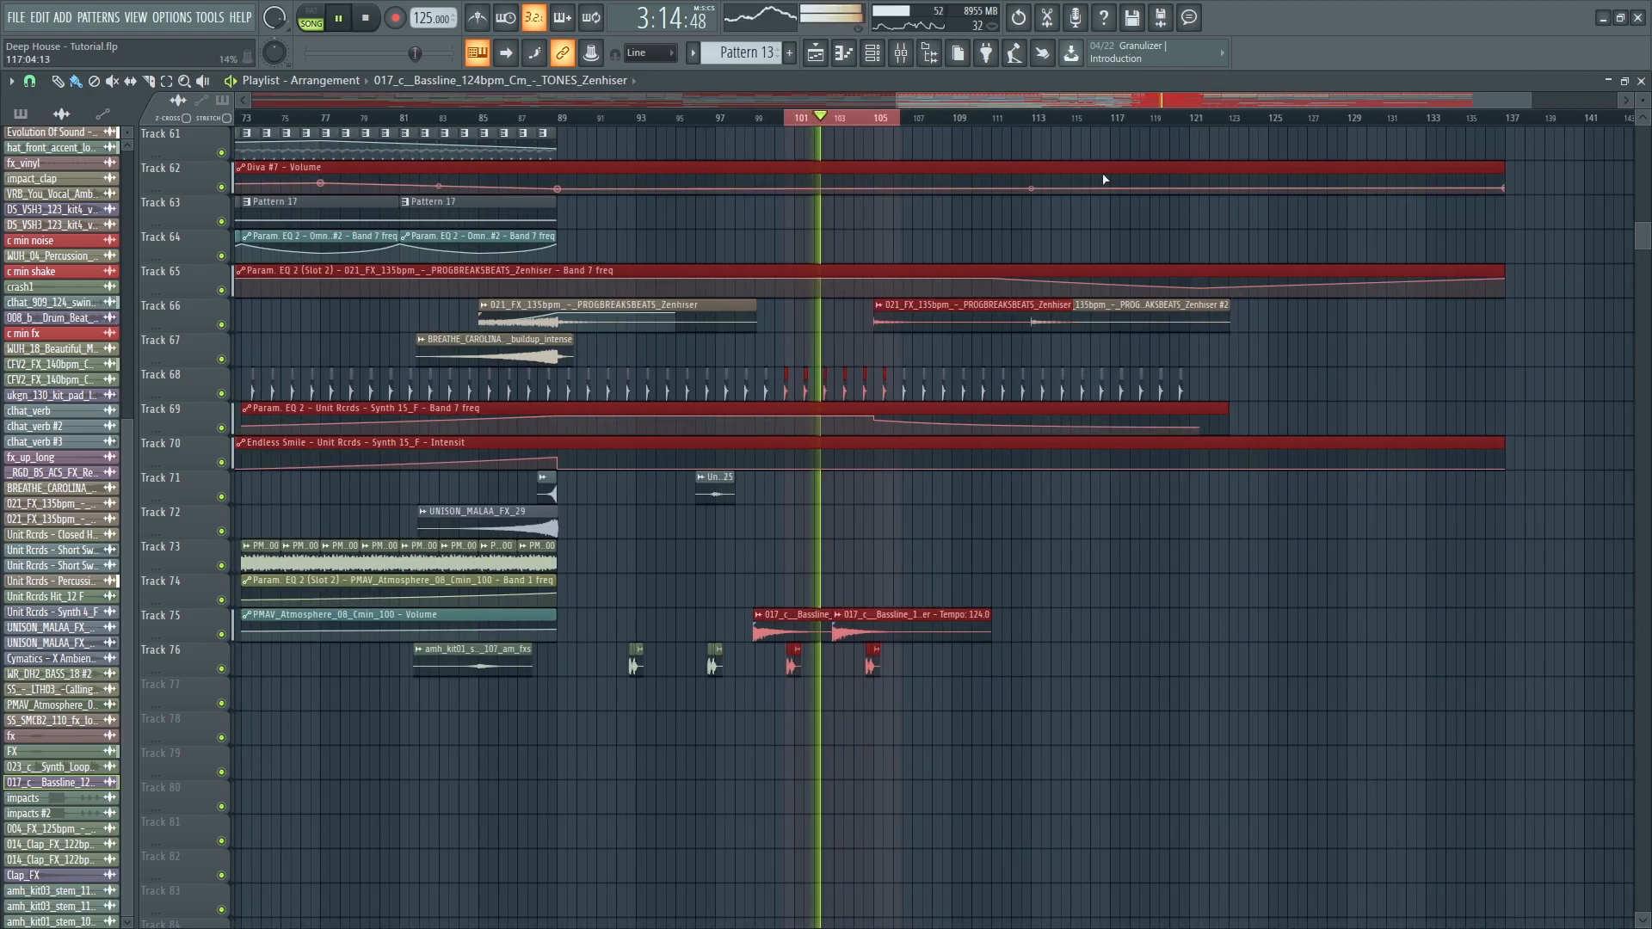
right_click(1042, 123)
ctrl+click(978, 221)
- Switch the picker to the pattern list and look over the clips from Track 76 up to Track 15 during playback
scroll(907, 335, up, 3)
scroll(907, 387, up, 2)
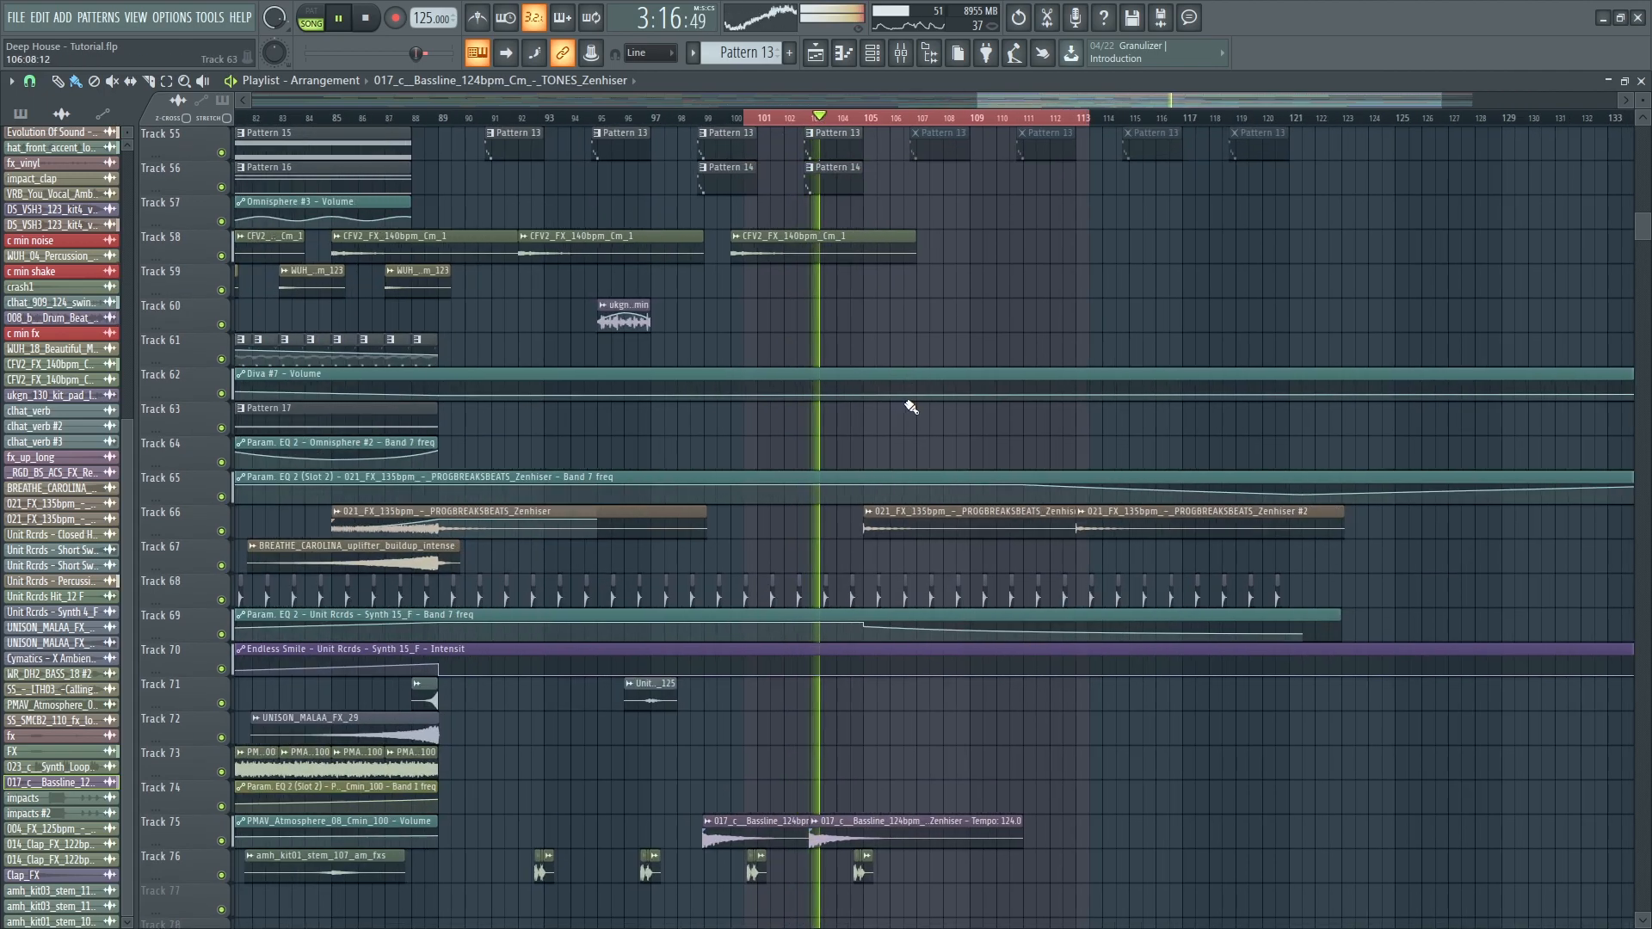
scroll(908, 443, up, 3)
scroll(908, 451, up, 5)
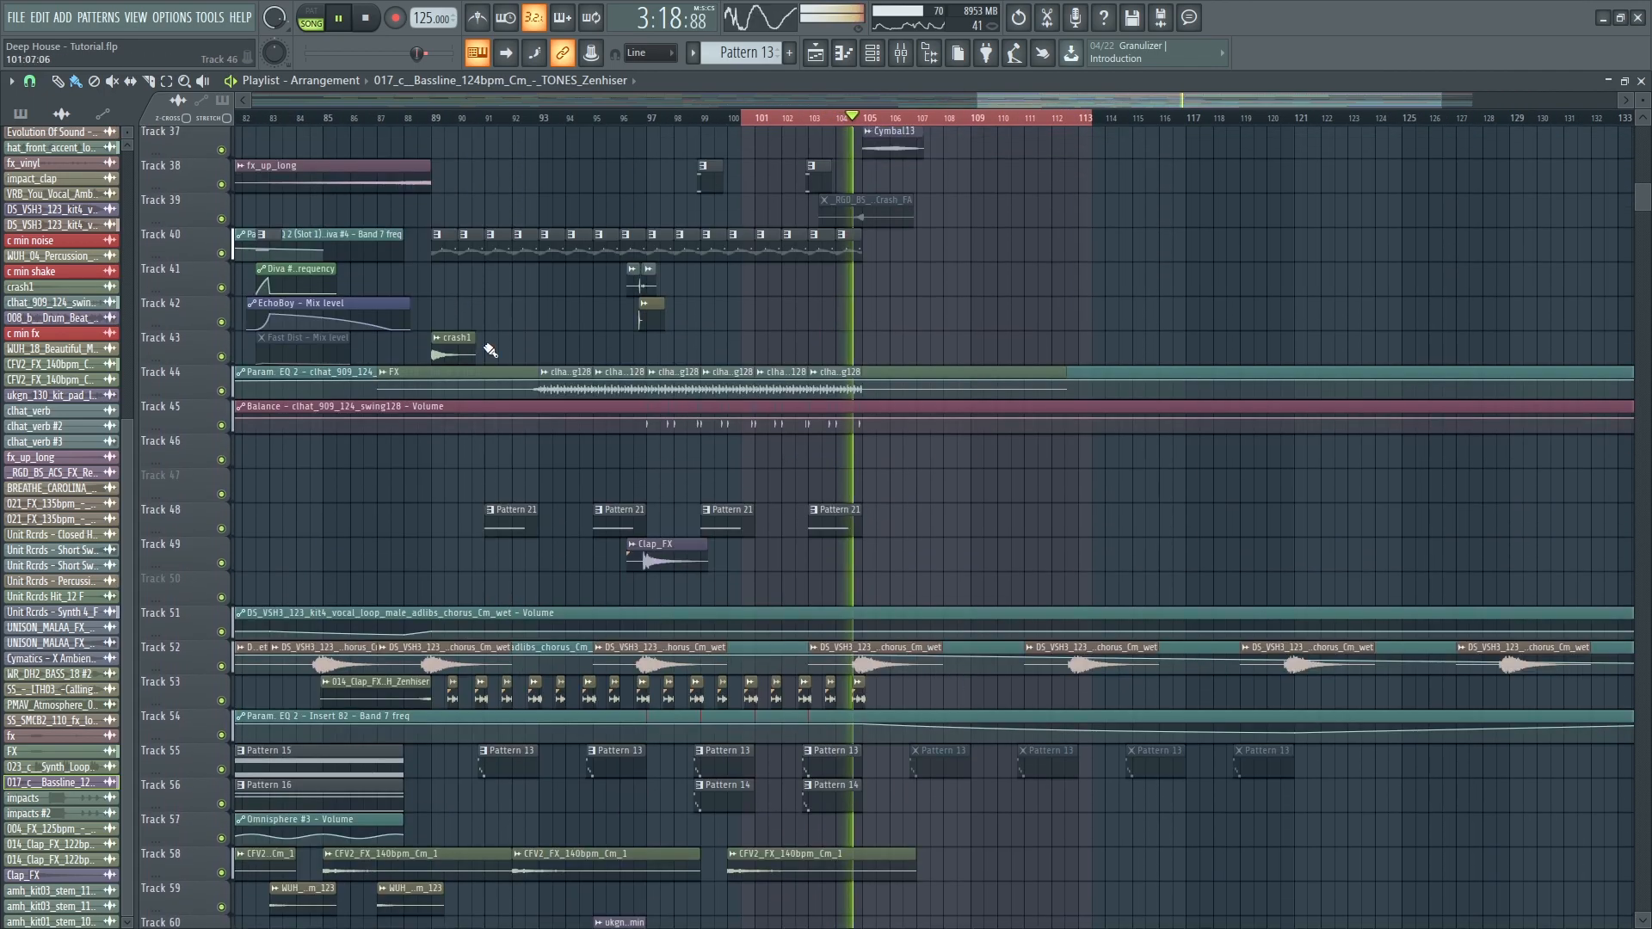
click(21, 113)
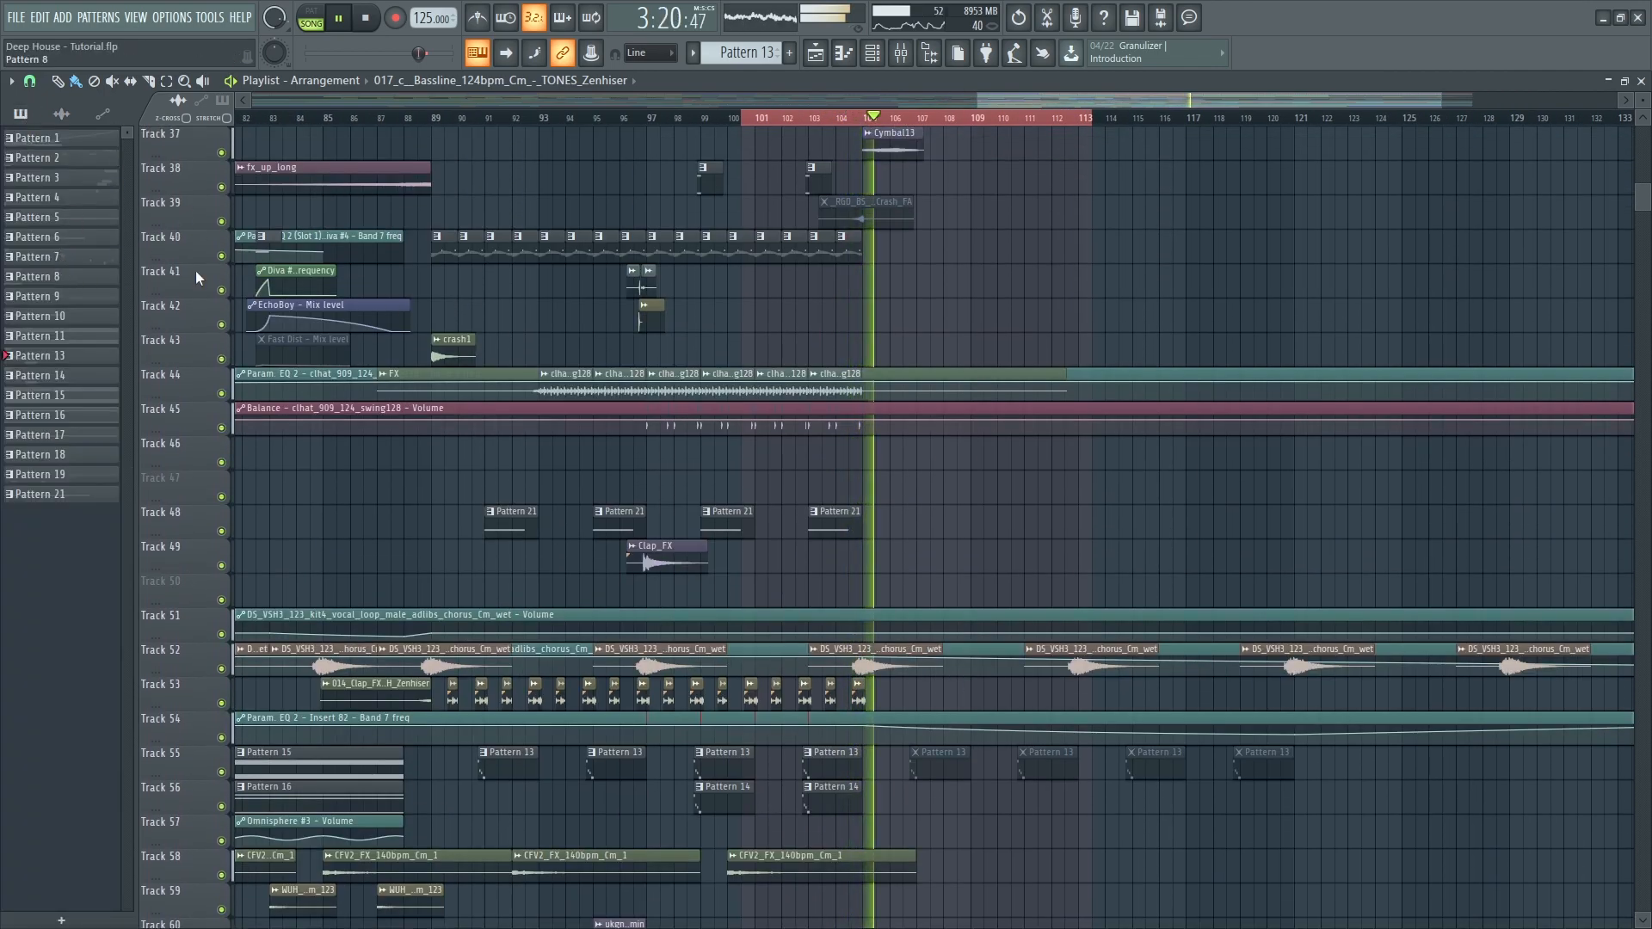
scroll(1039, 402, up, 2)
scroll(1038, 402, up, 6)
scroll(987, 429, up, 2)
scroll(987, 429, up, 1)
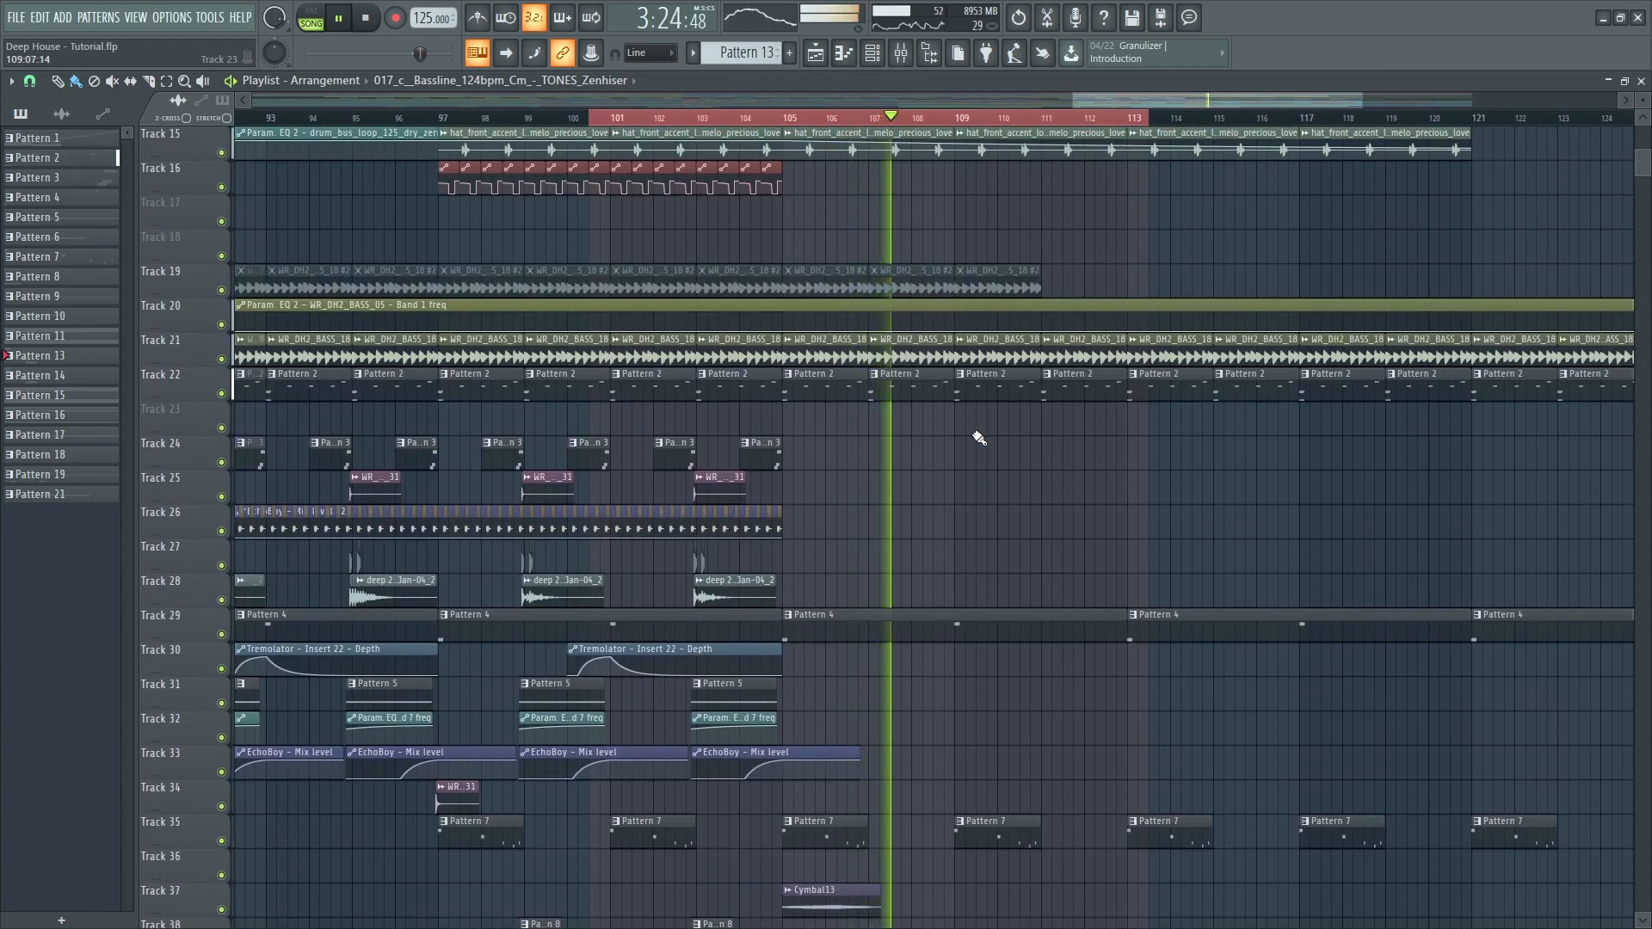
- Extend the time selection to about bar 138 and look over the arrangement's ending on the upper tracks
scroll(990, 465, down, 3)
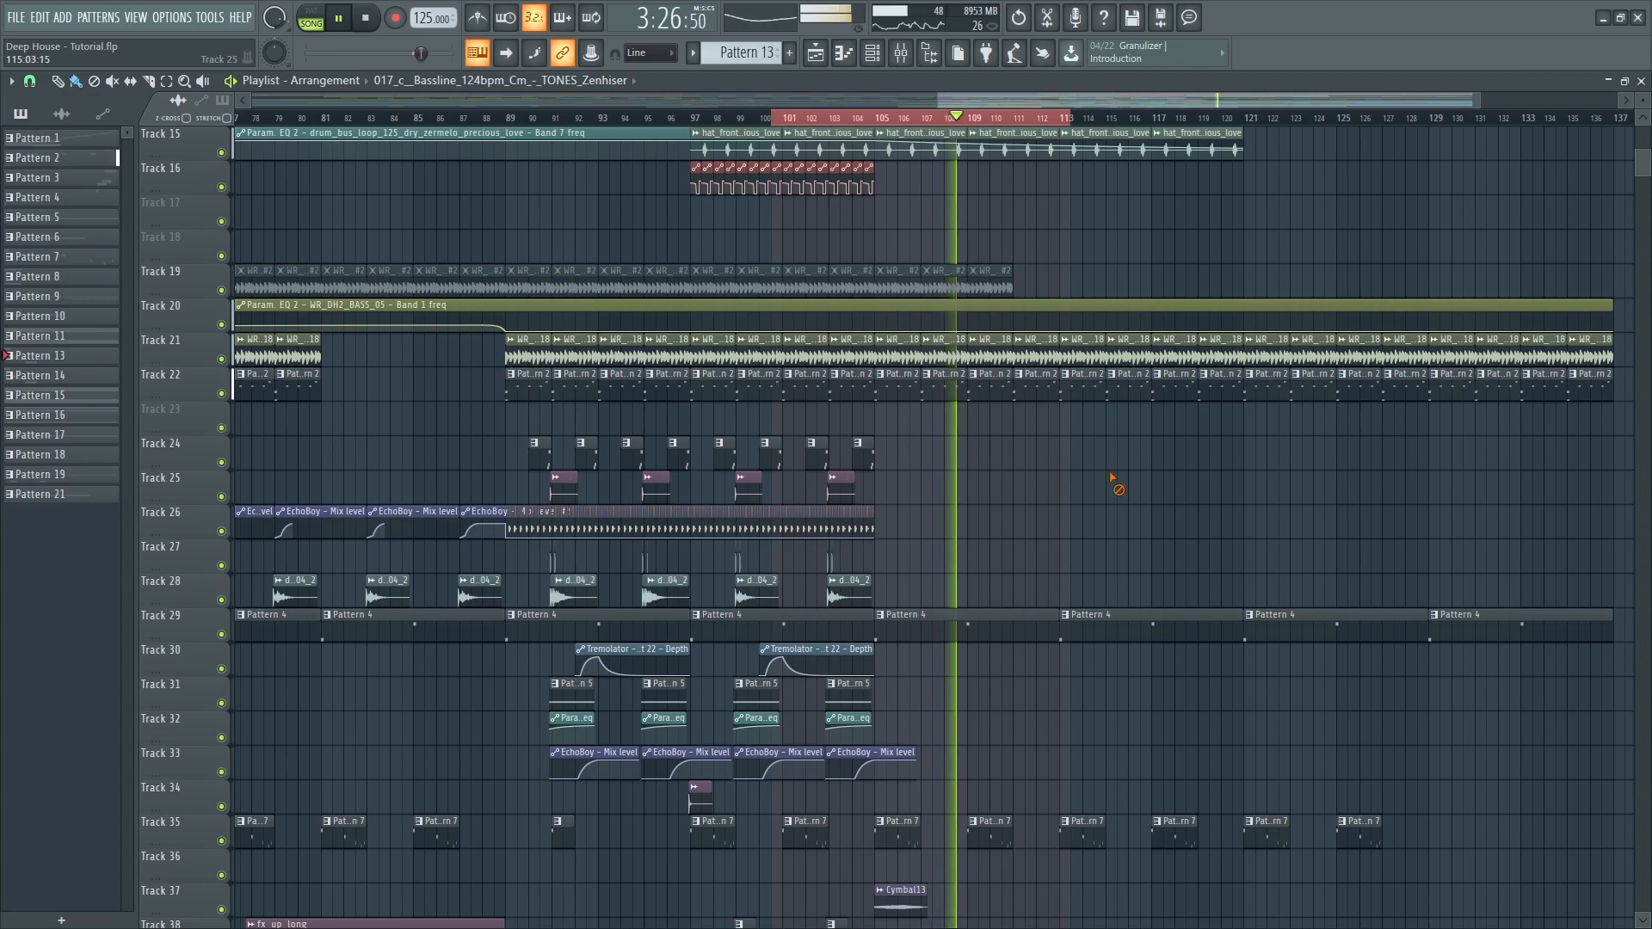
scroll(999, 739, down, 4)
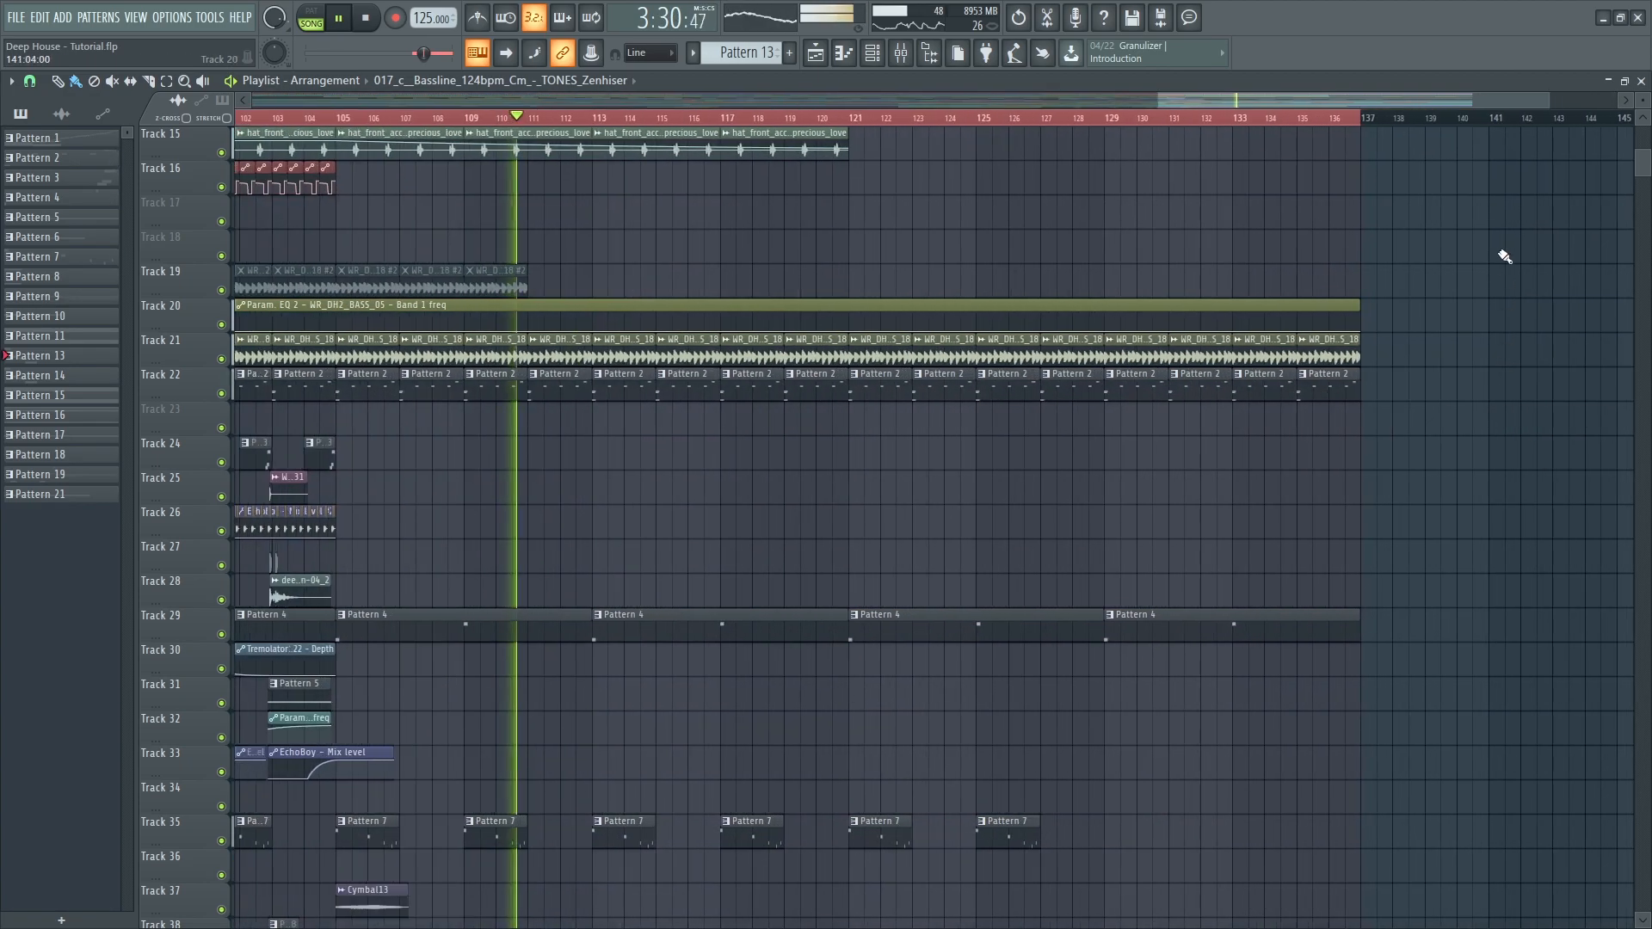
scroll(970, 327, up, 14)
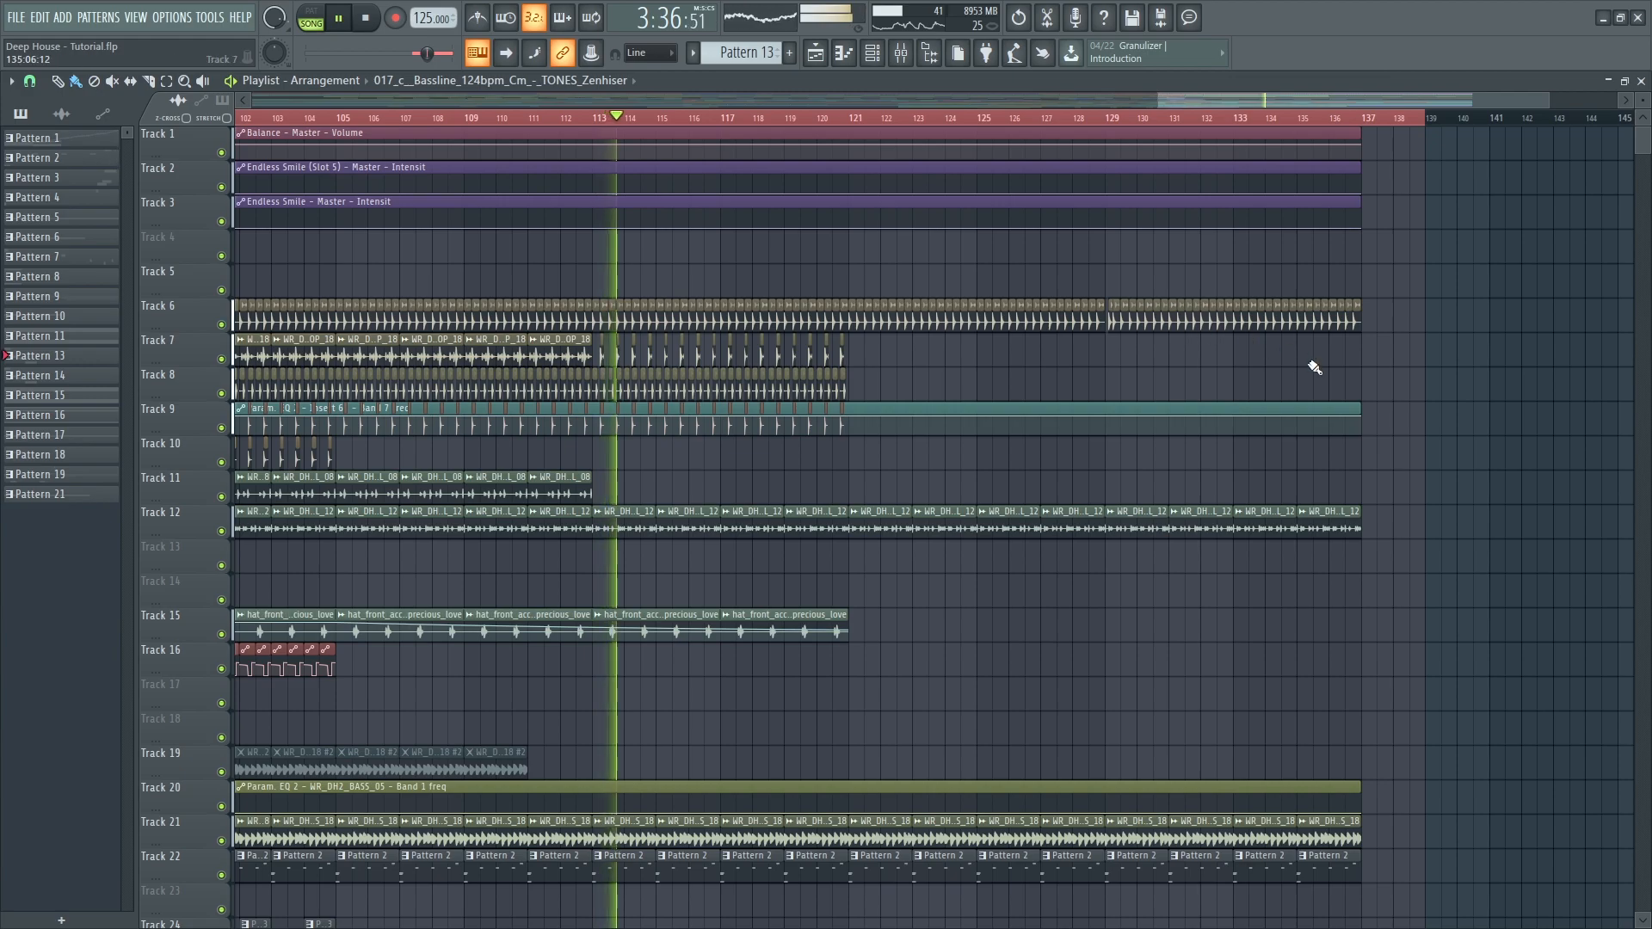
- Look over the whole arrangement down to Track 76 with the playlist tracks shown at a reduced height
scroll(1314, 367, down, 2)
scroll(1308, 364, down, 4)
scroll(1307, 368, down, 3)
scroll(1273, 412, down, 8)
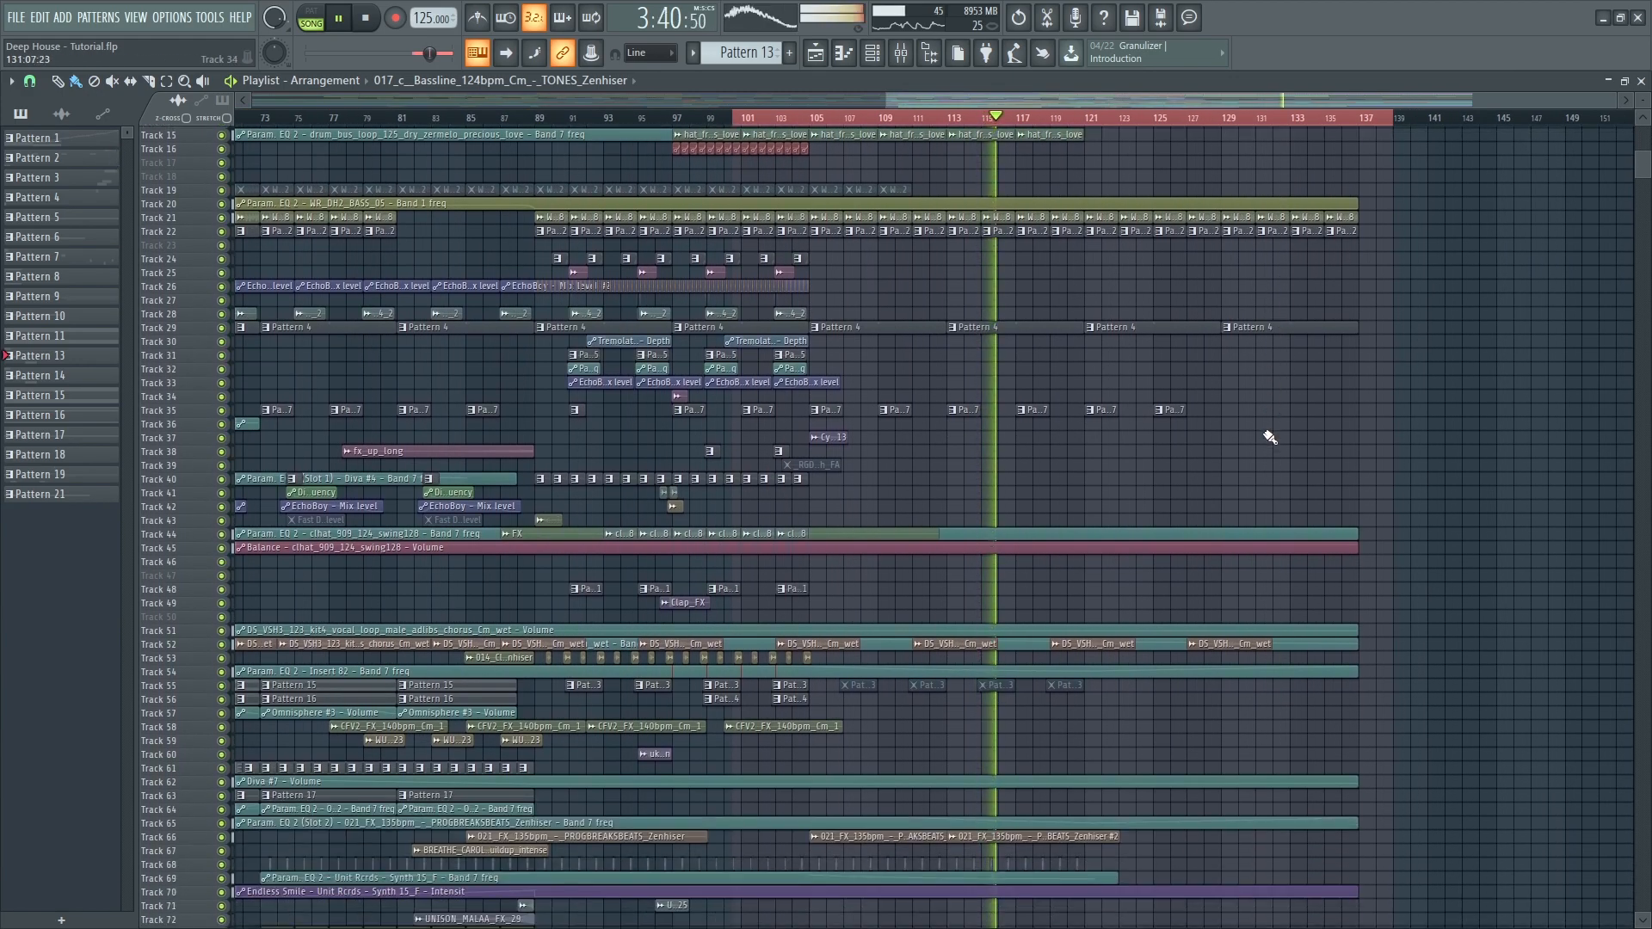
scroll(1270, 437, down, 5)
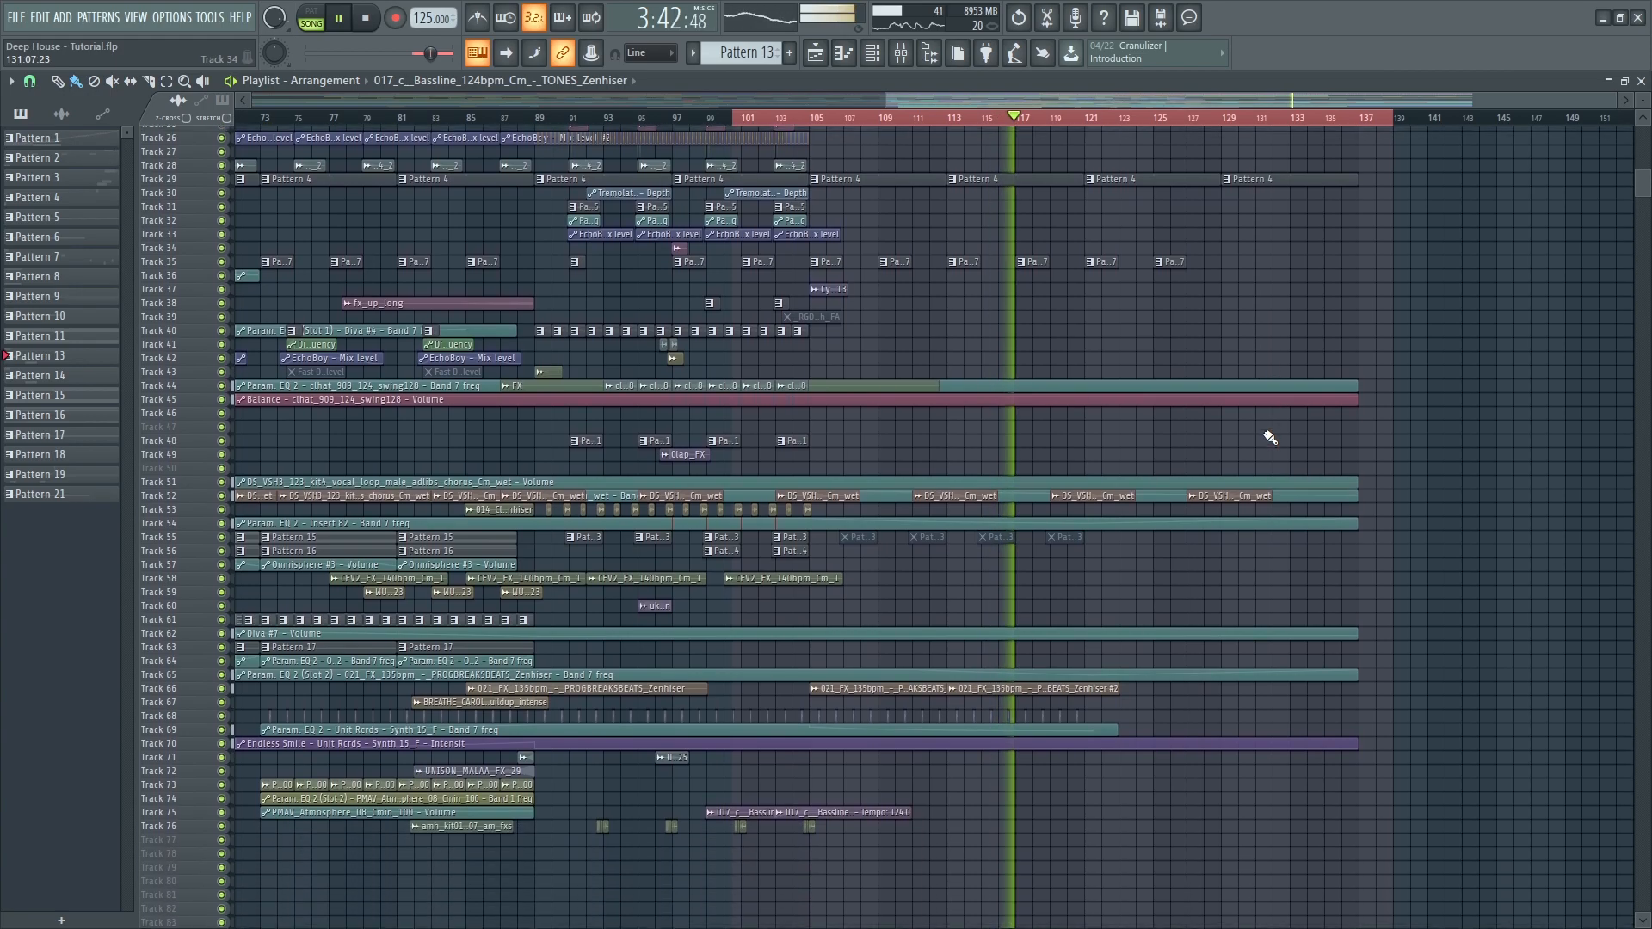
scroll(1247, 430, down, 3)
scroll(1245, 429, up, 6)
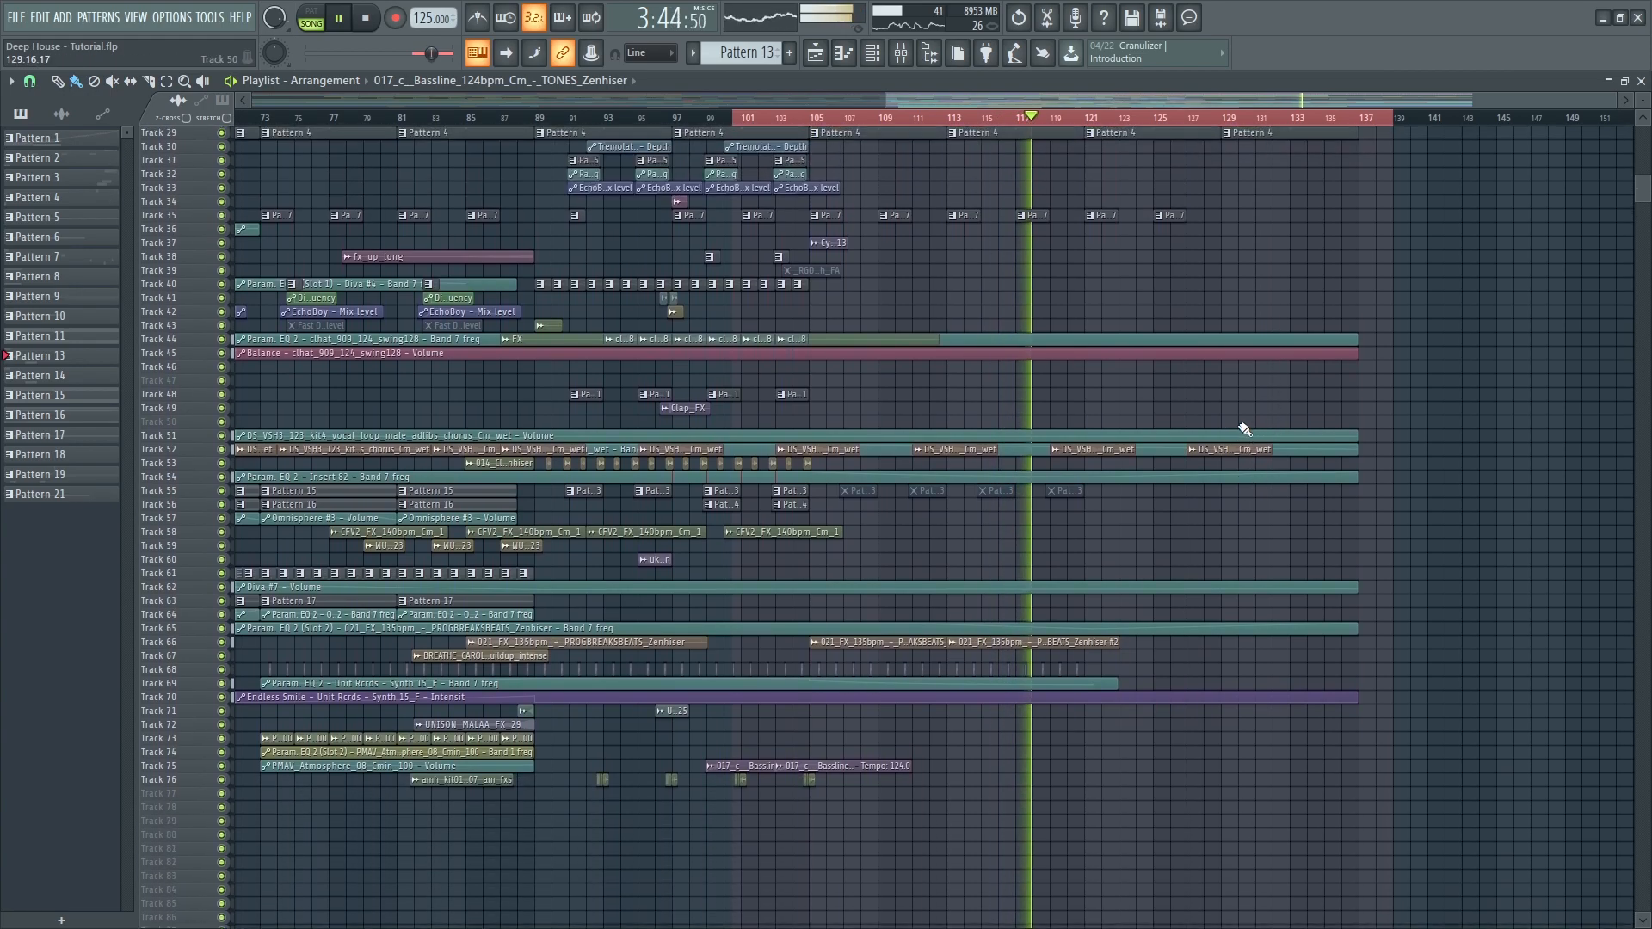
scroll(1243, 424, down, 5)
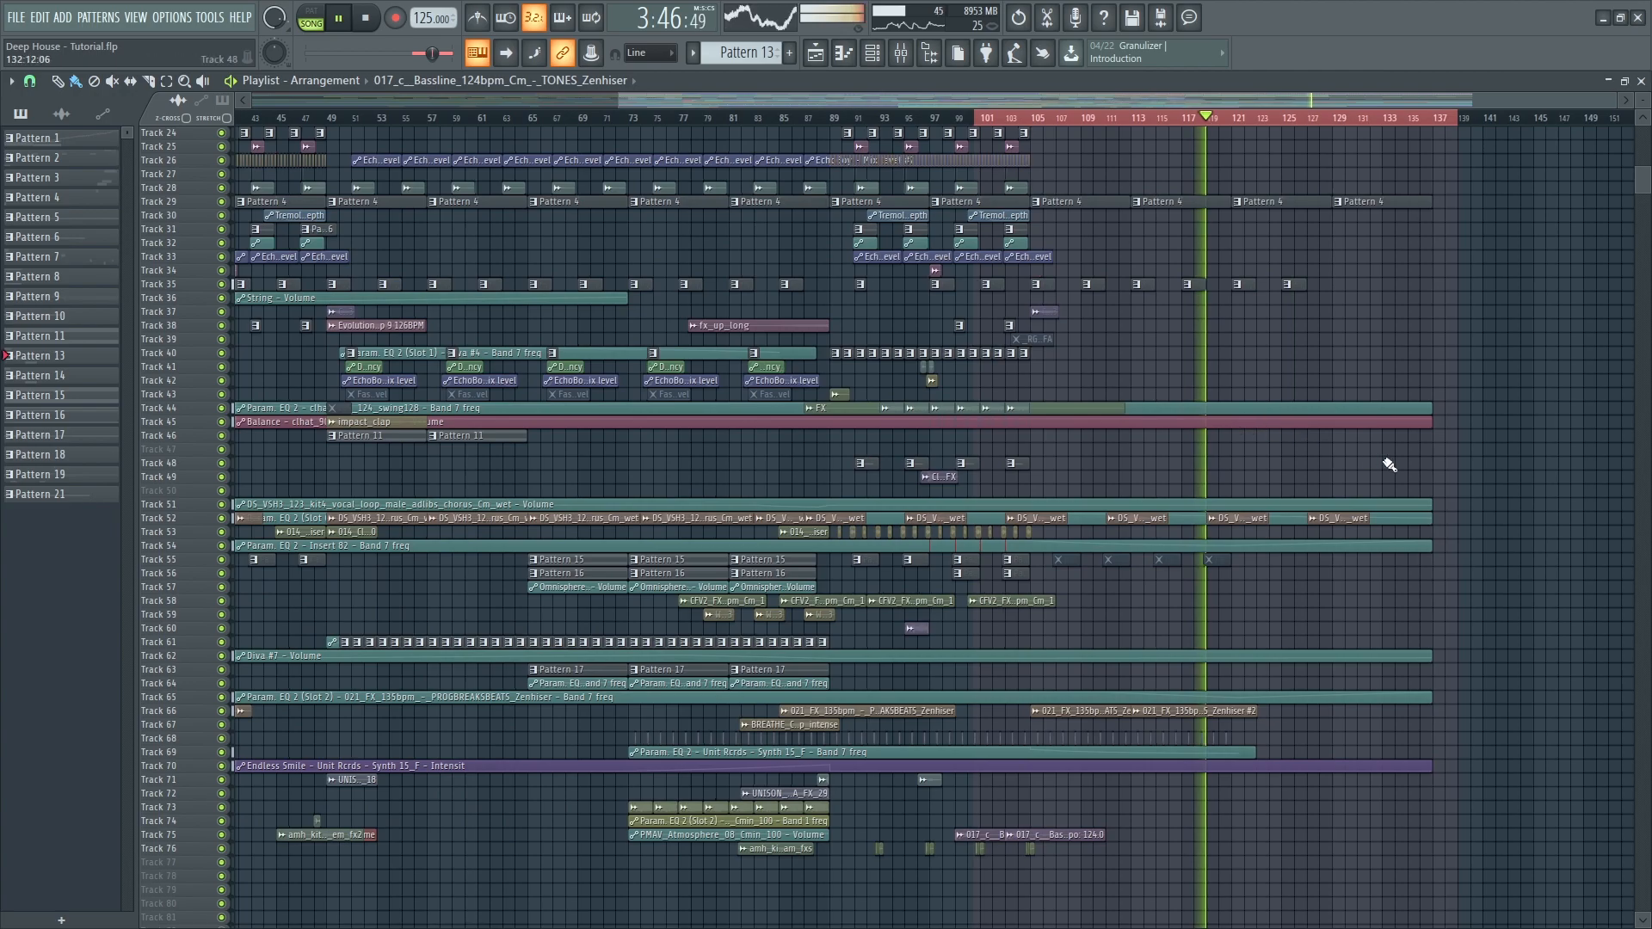
- Set the time selection from bar 1 to about bar 138, clear the clip selection and show the full song's upper tracks
scroll(1497, 494, up, 1)
scroll(1513, 496, up, 2)
drag(1063, 114, 167, 130)
click(1490, 293)
scroll(1492, 324, up, 4)
scroll(1495, 327, up, 2)
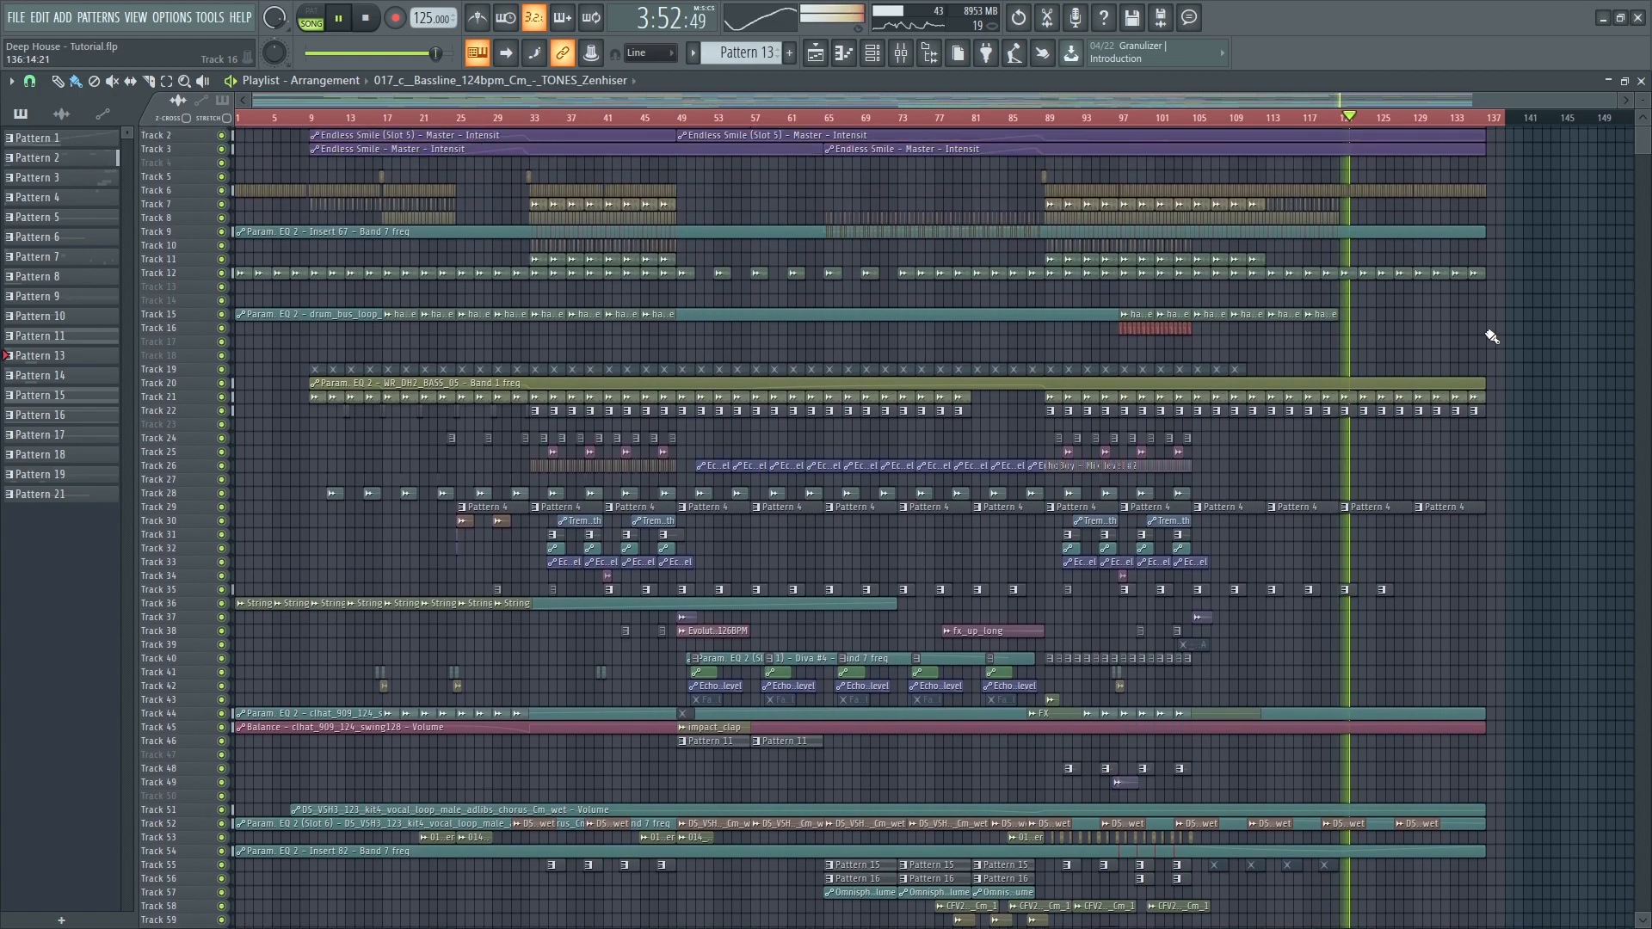